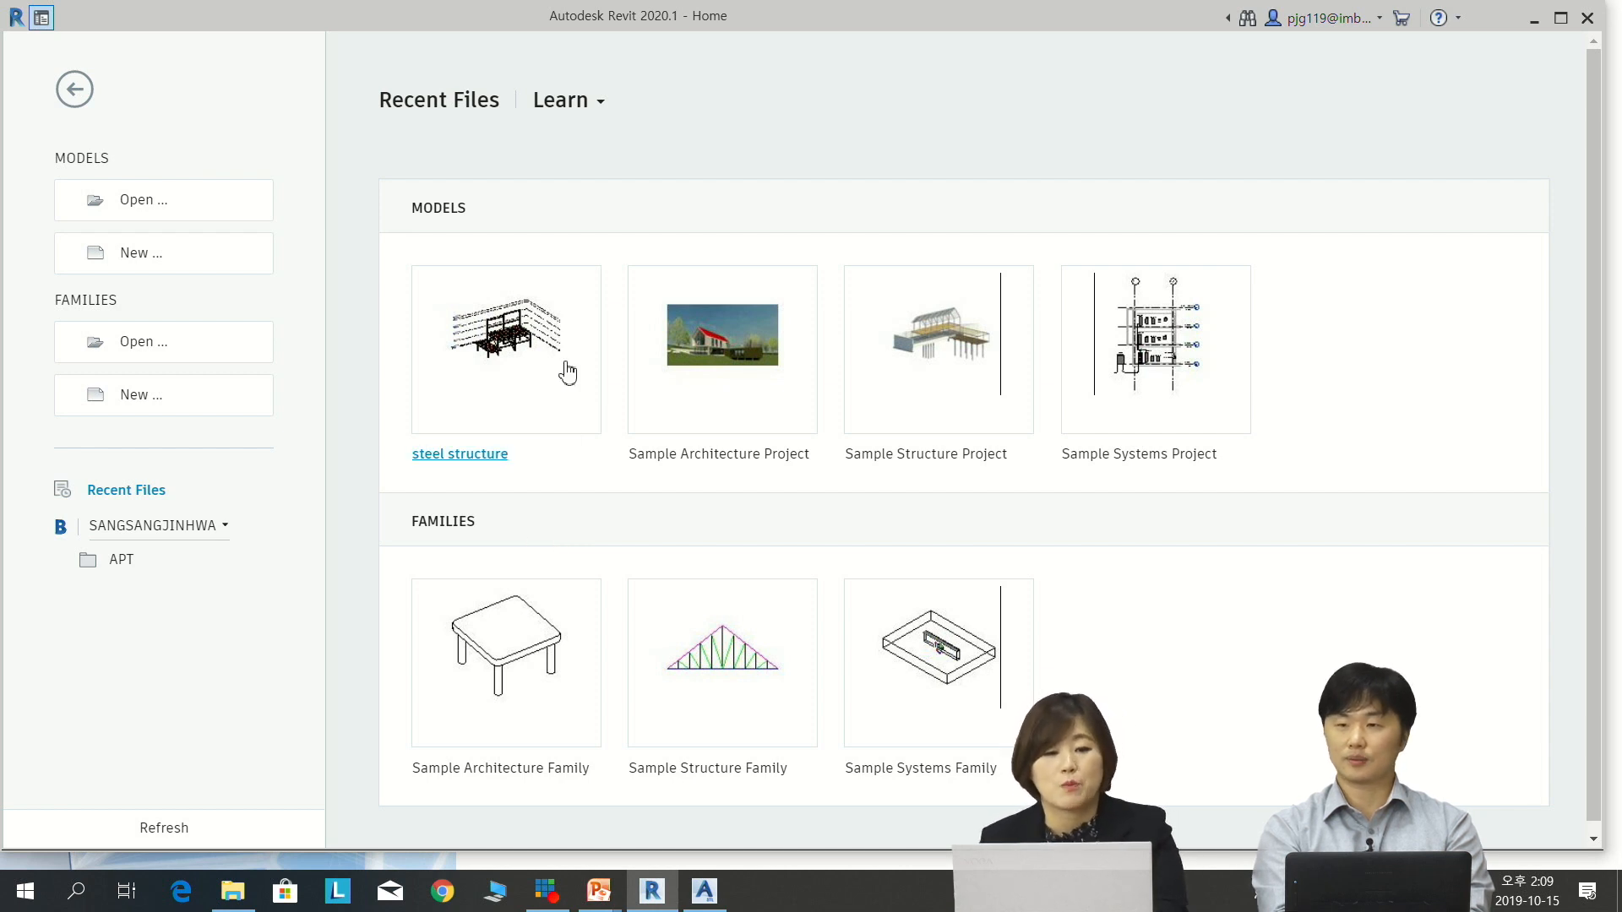
Open the recent steel structure project and view its 3D frame from different sides
left_click(533, 354)
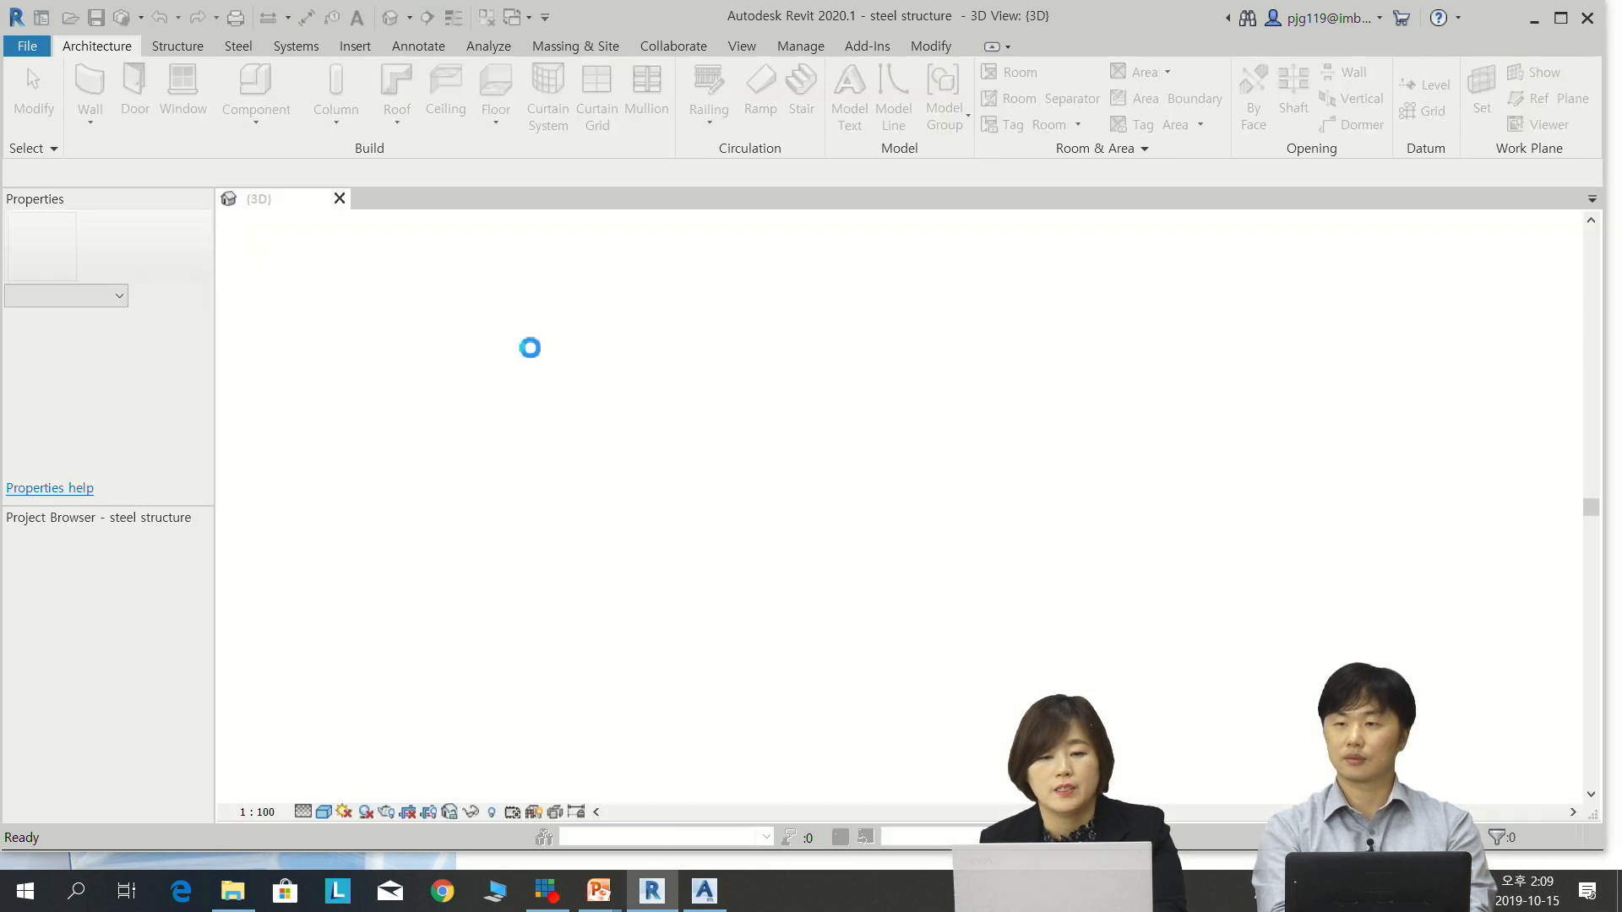
left_click(677, 484)
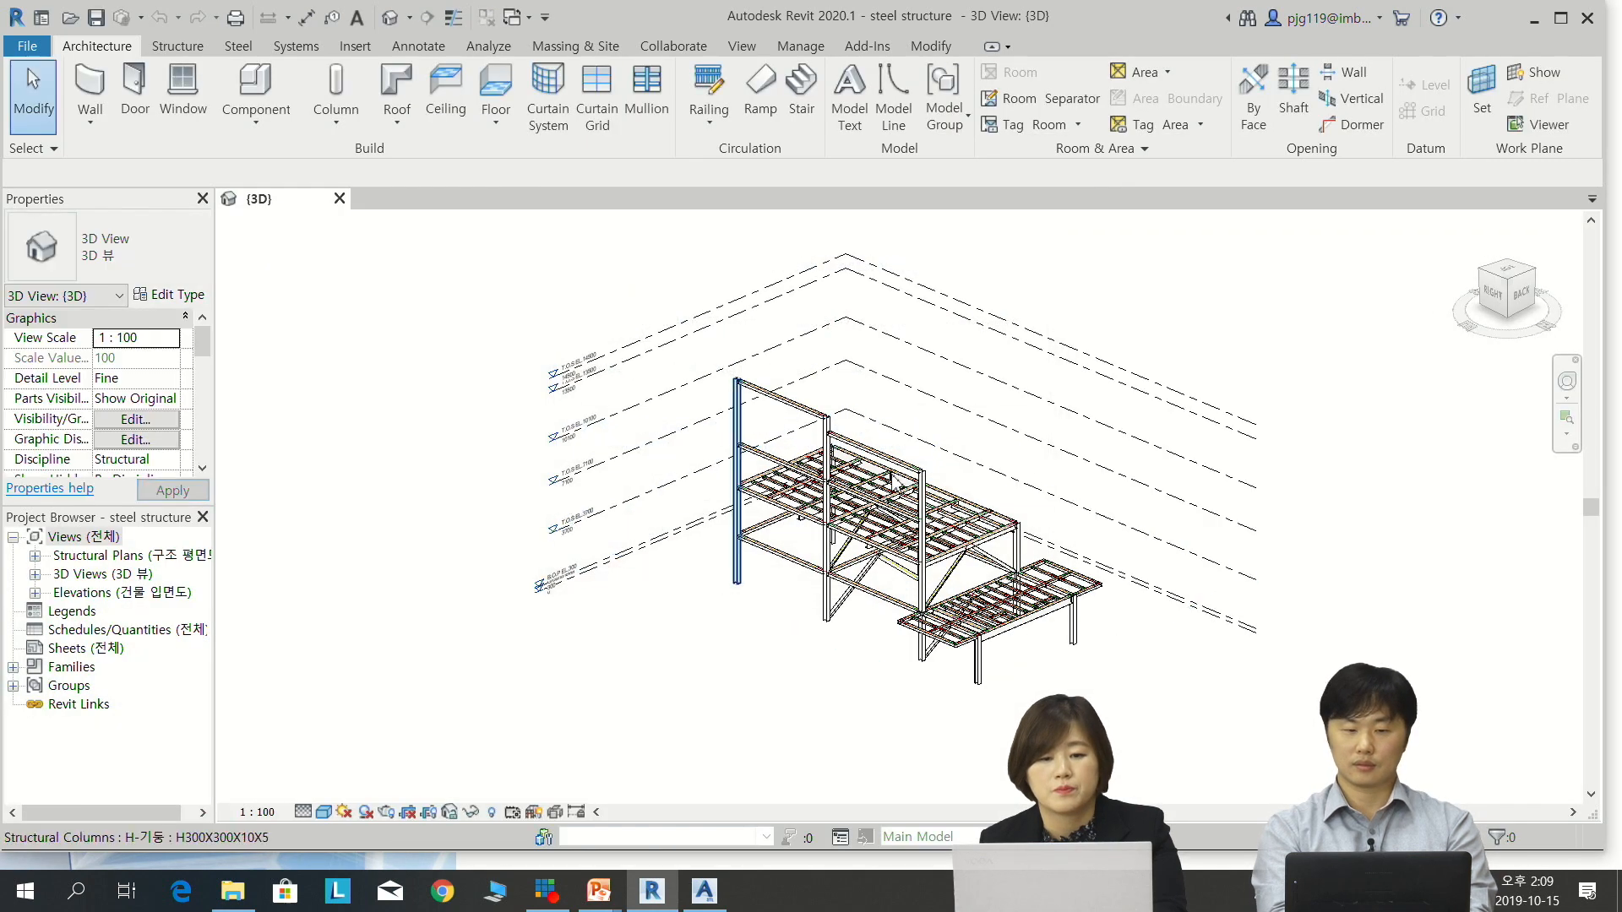
middle_click_drag(1052, 617, 710, 676, "shift")
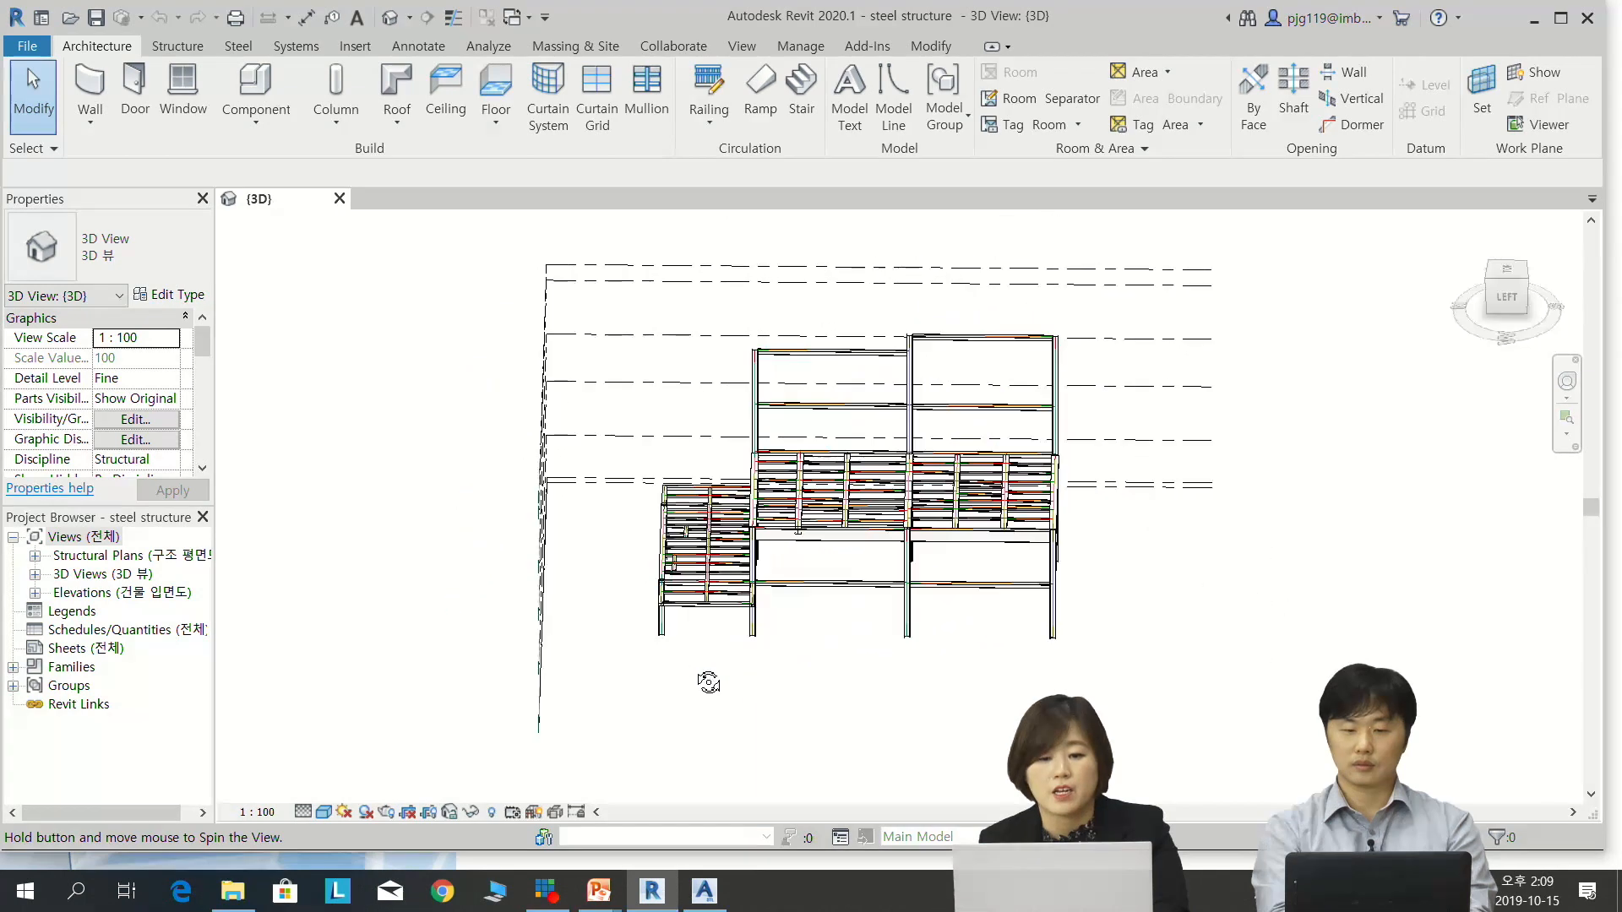
mouse_move(1082, 572)
middle_mouse_down("shift")
mouse_move(1071, 536)
mouse_move(1060, 568)
middle_mouse_up("shift")
scroll(1071, 536, "up", 3)
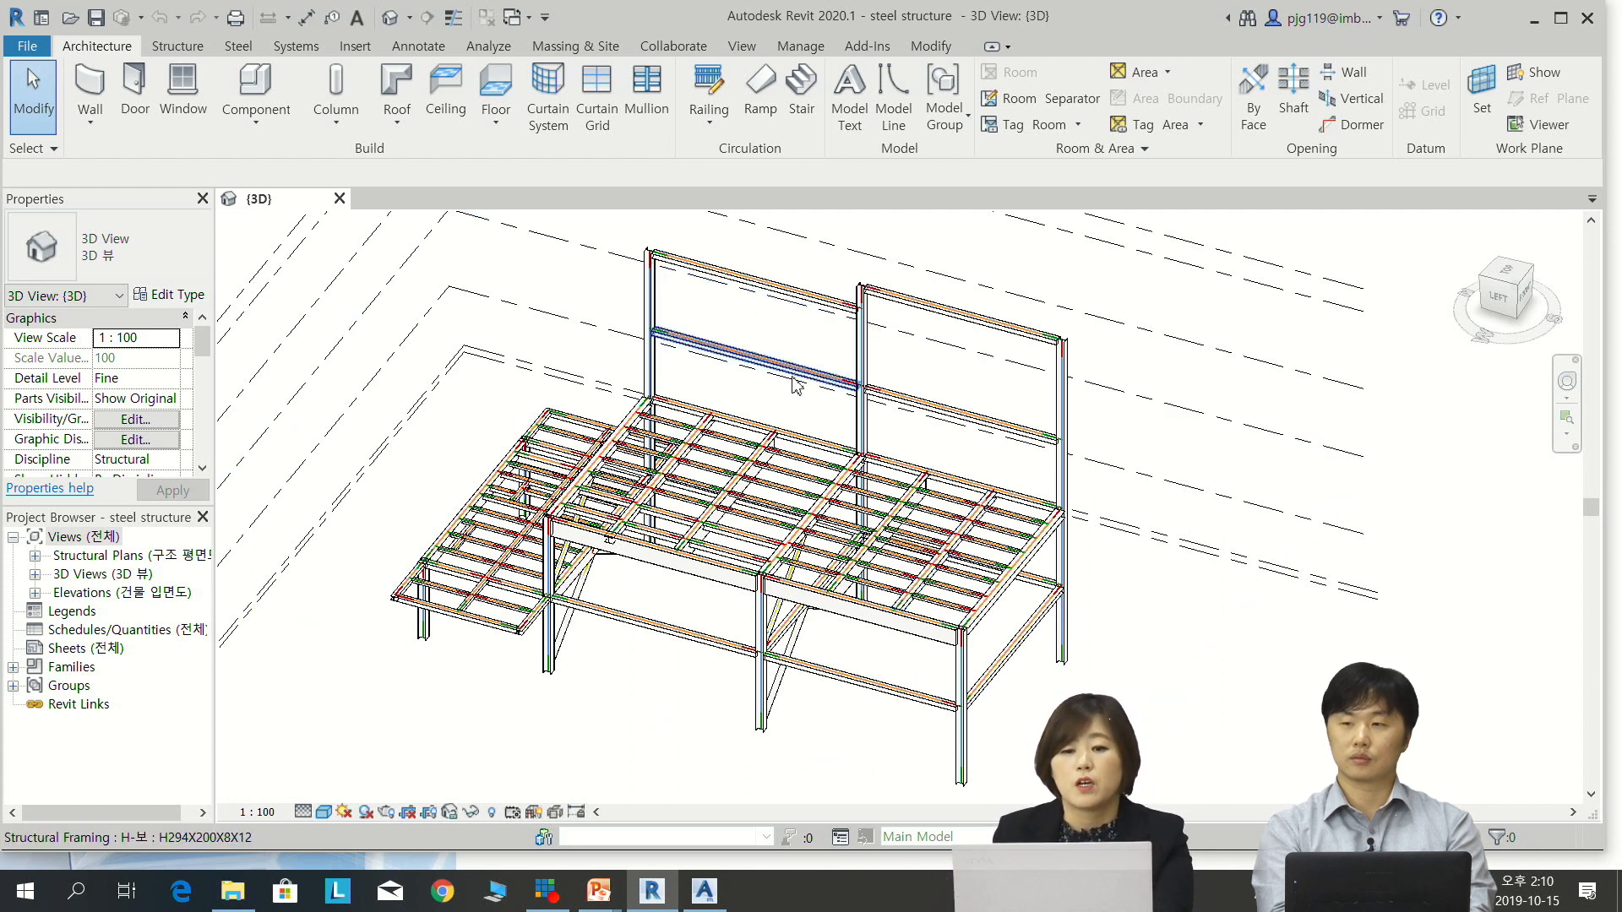
mouse_move(1022, 625)
middle_mouse_down("shift")
mouse_move(1047, 621)
mouse_move(1011, 614)
middle_mouse_up("shift")
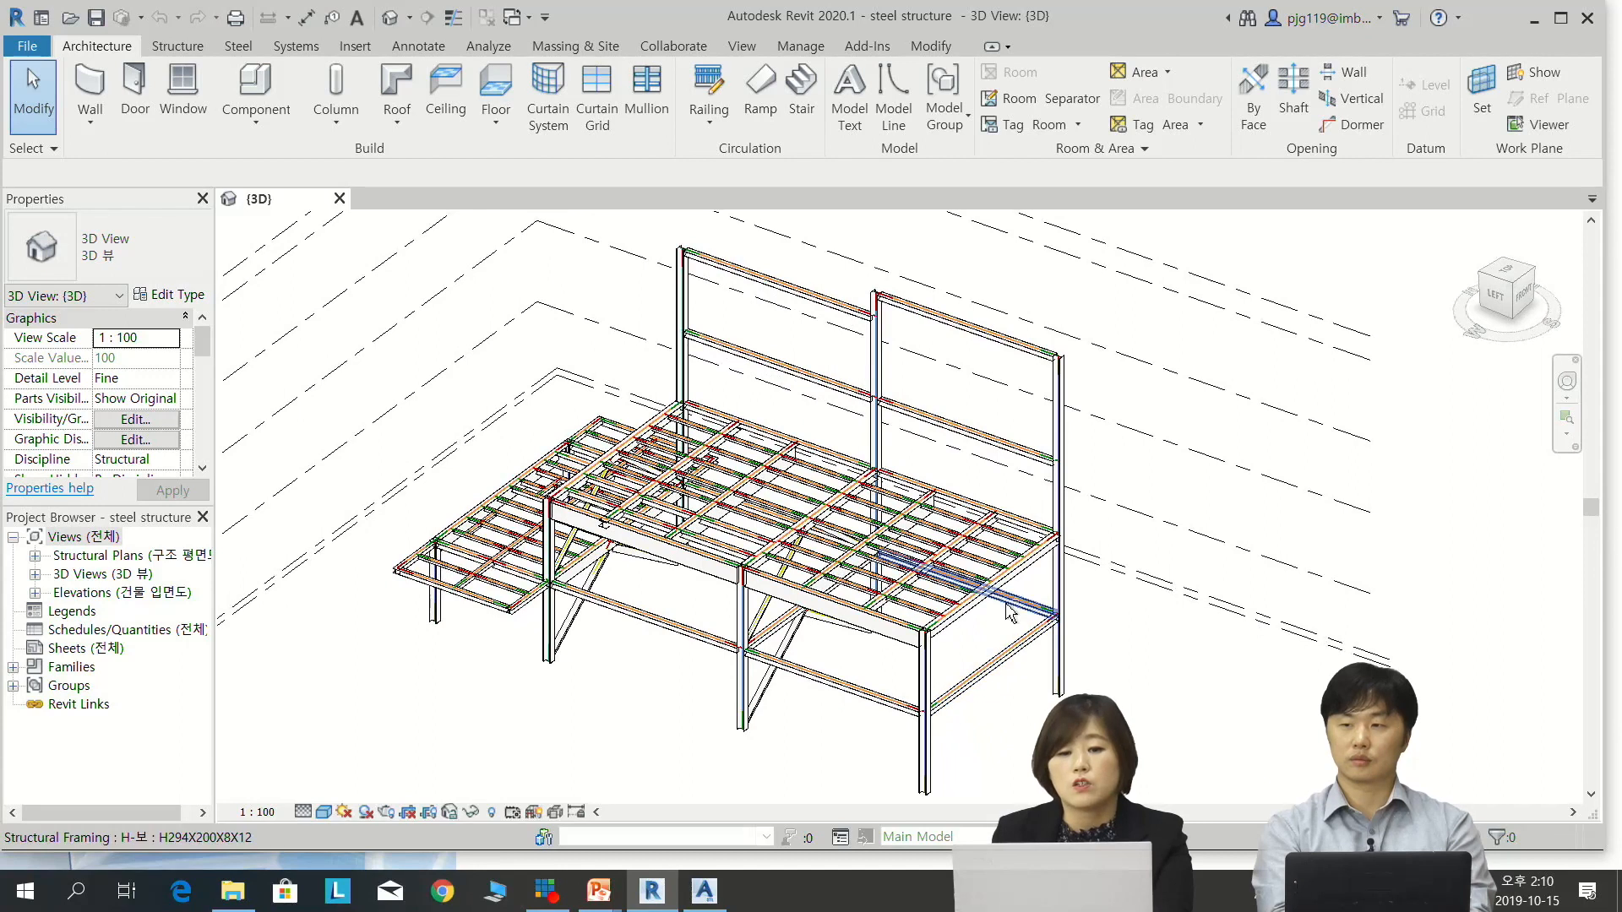
Export the model with the Advance Steel Extension as an Advance export using the Japan country library, saved as steel structure in SMLX format
left_click(868, 47)
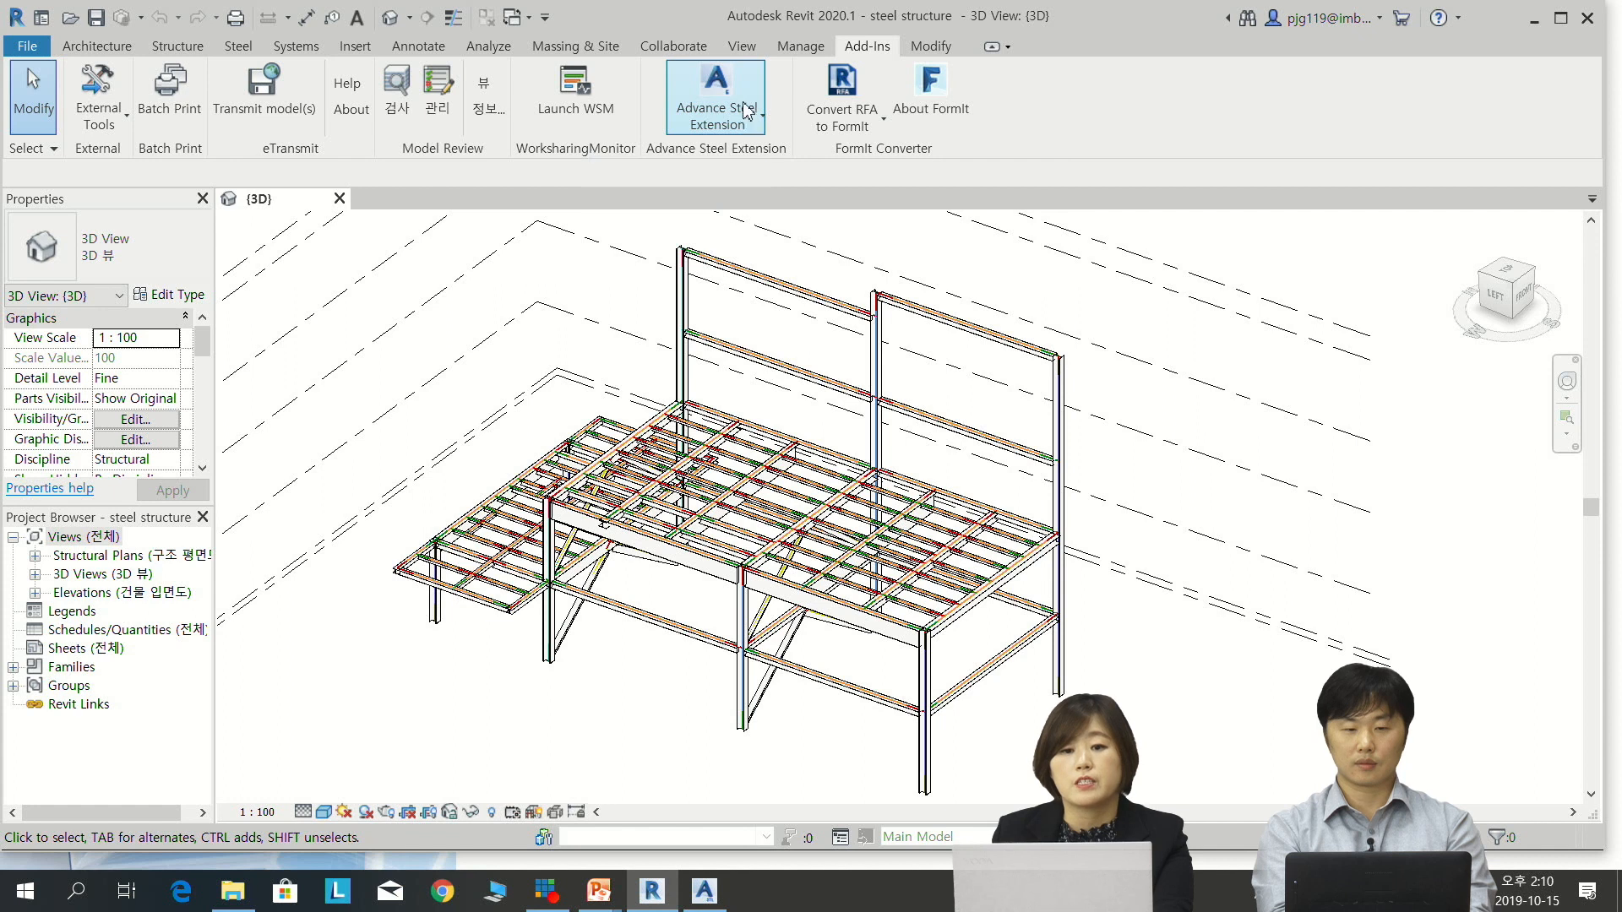
left_click(749, 135)
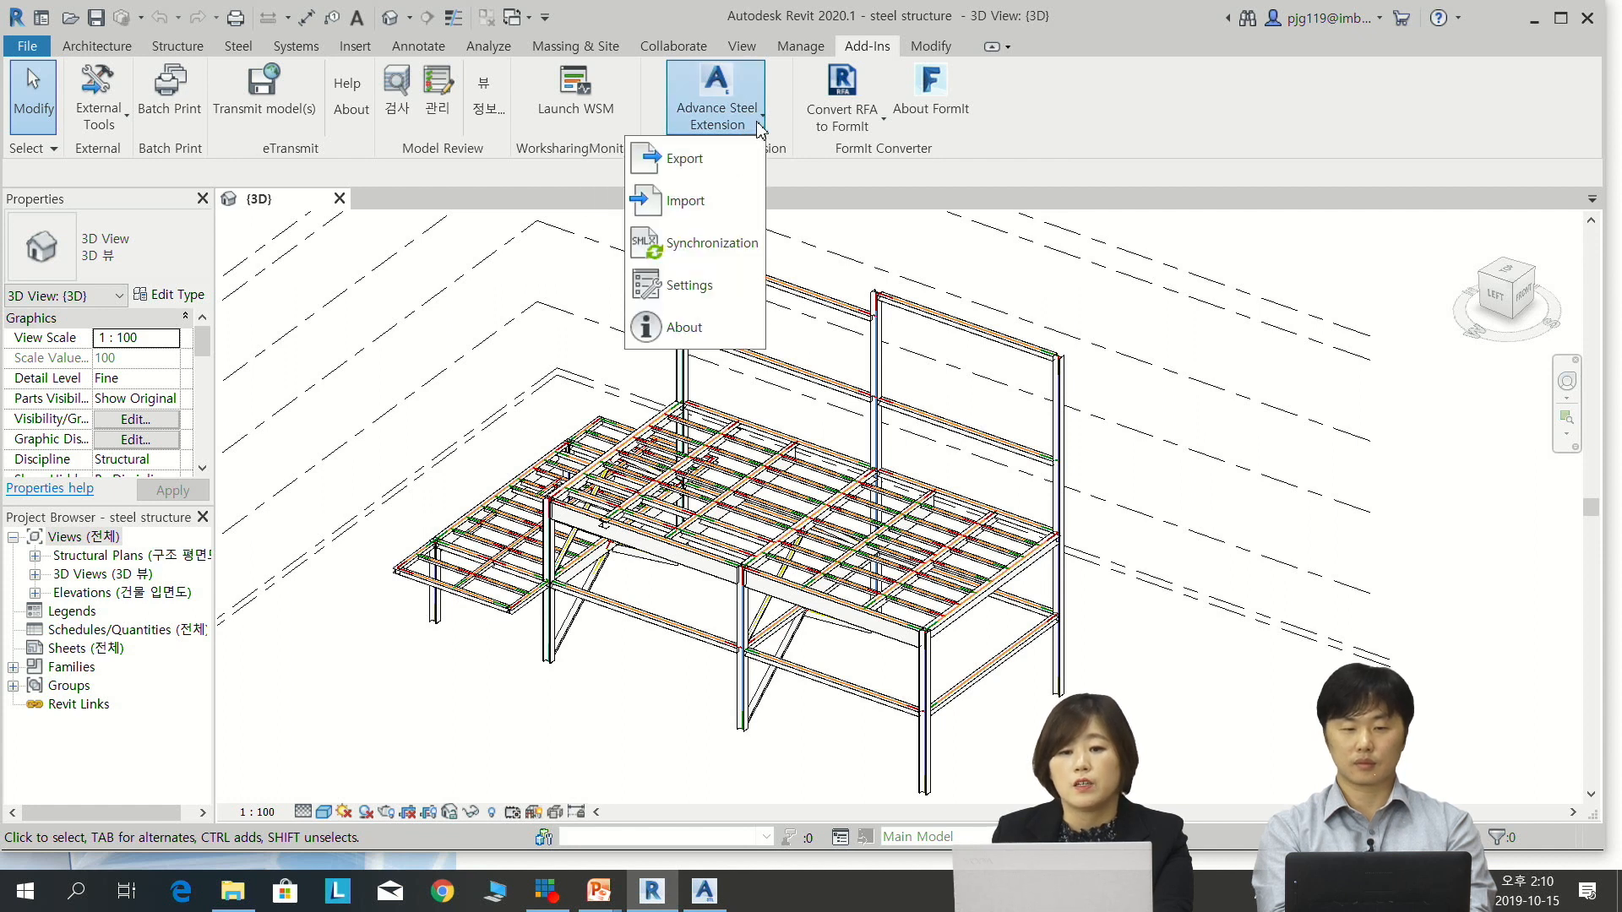
left_click(743, 162)
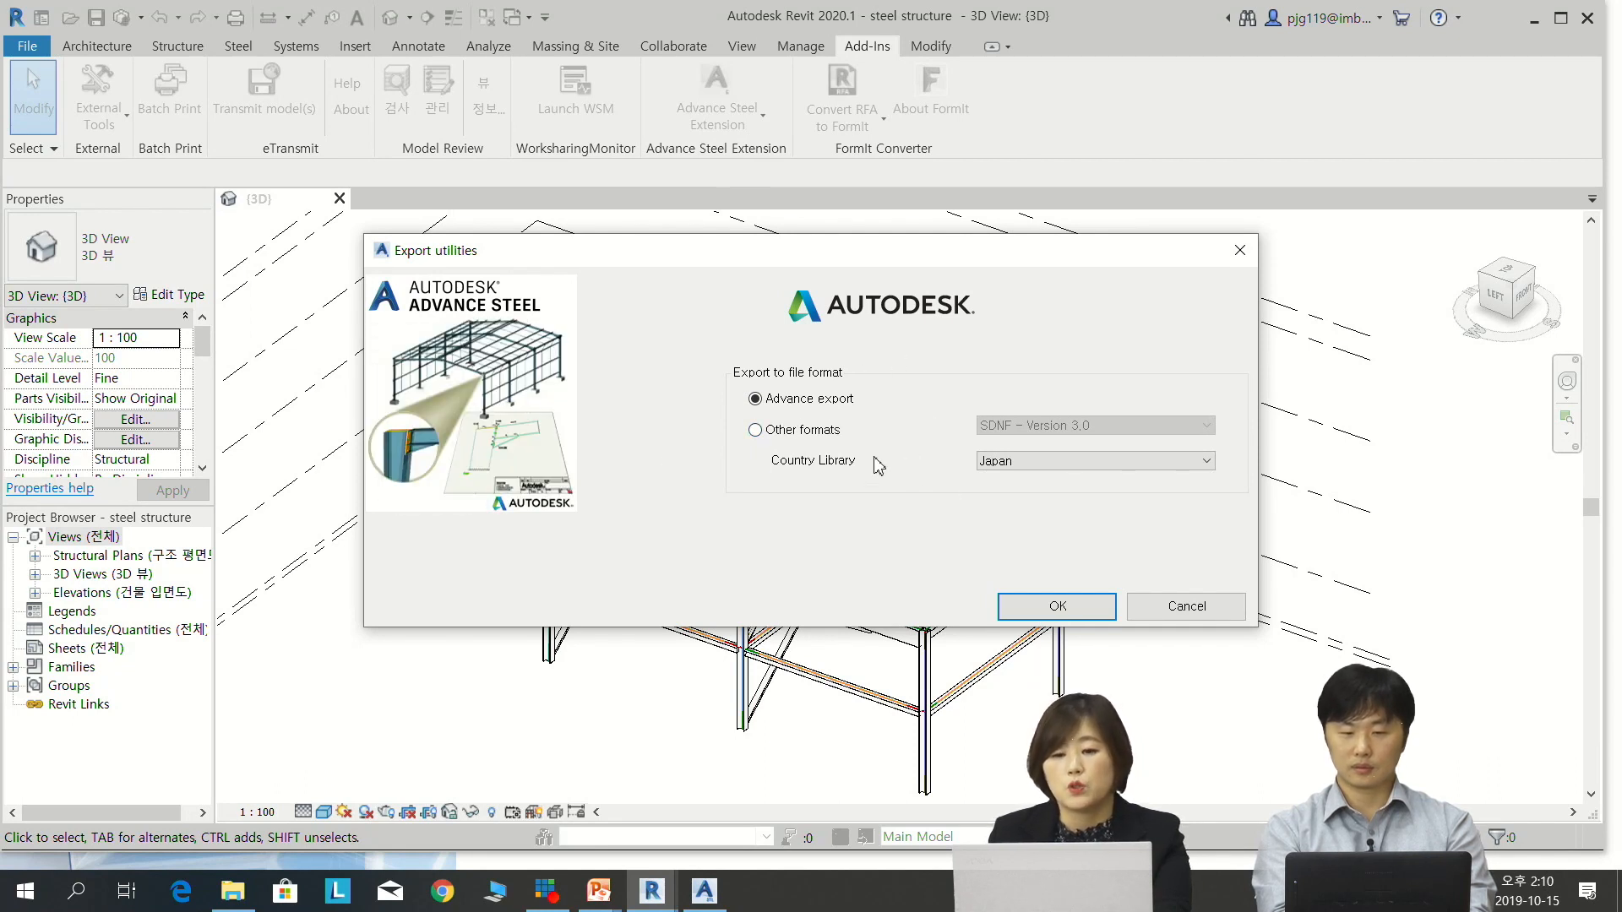
left_click(1099, 460)
scroll(1089, 591, "down", 1)
left_click(1090, 659)
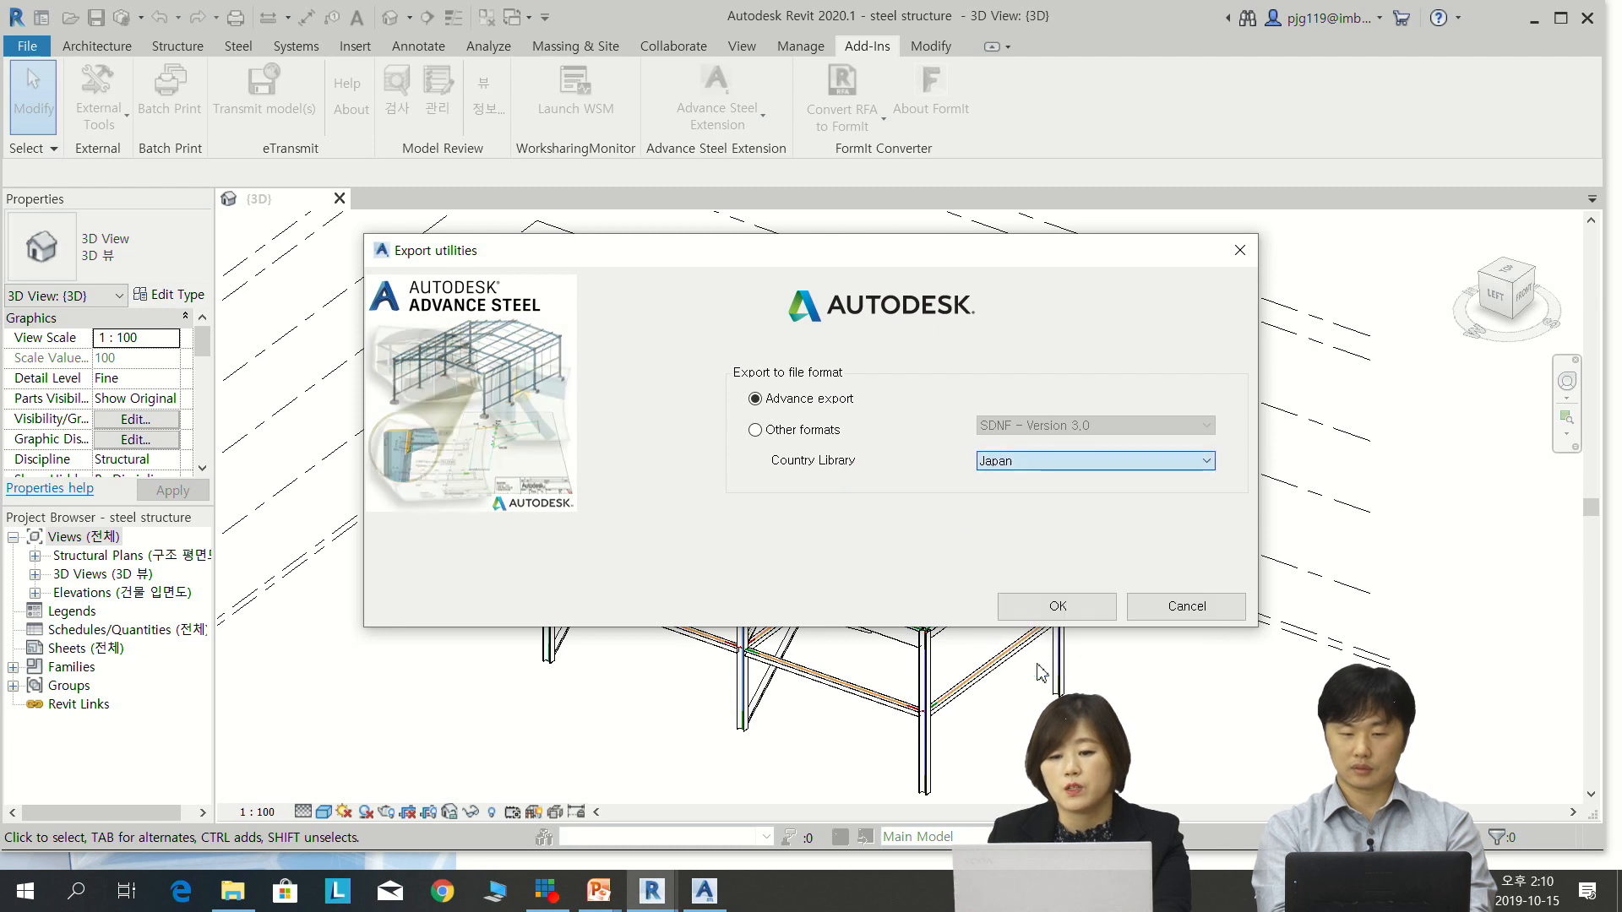
left_click(1057, 607)
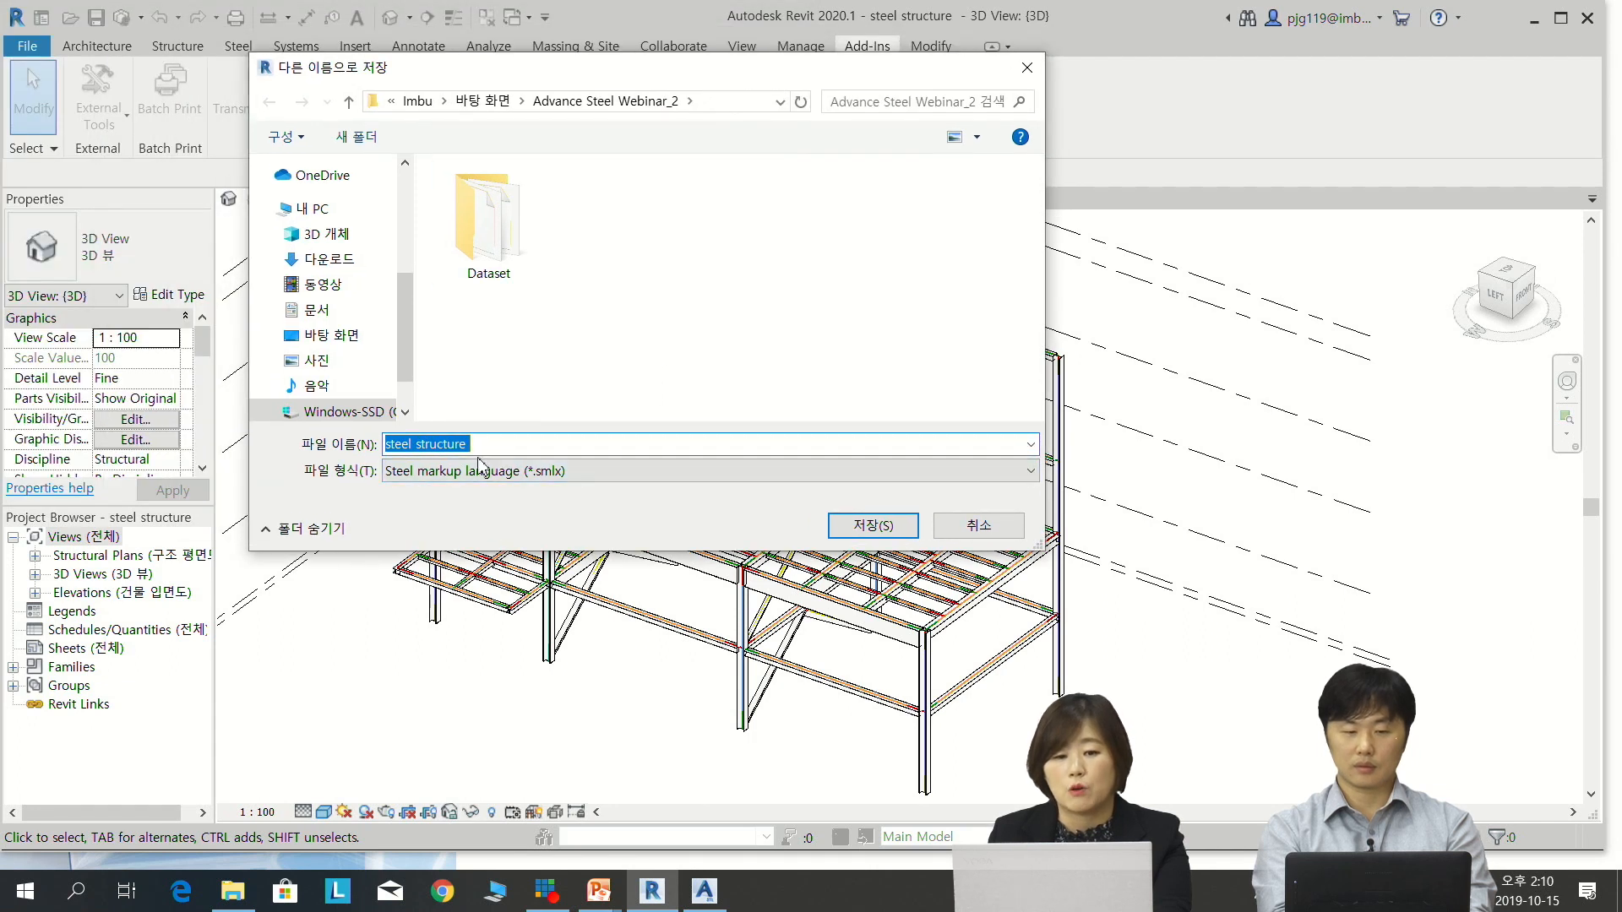
left_click(872, 525)
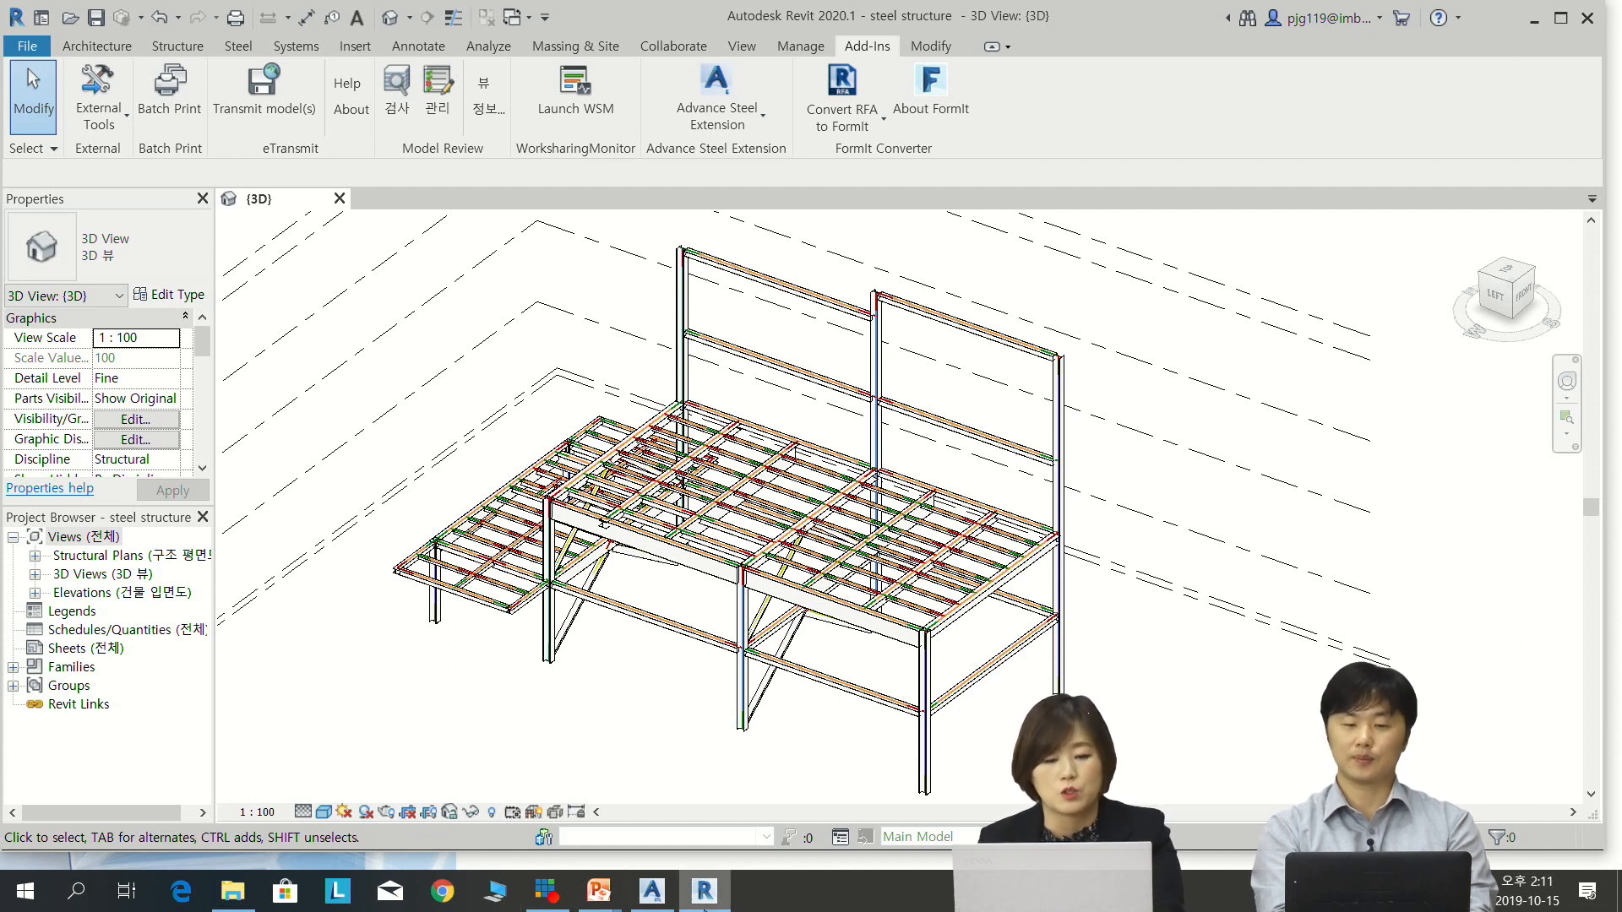
Switch to Advance Steel and create a new drawing from the ASTemplate template
left_click(653, 893)
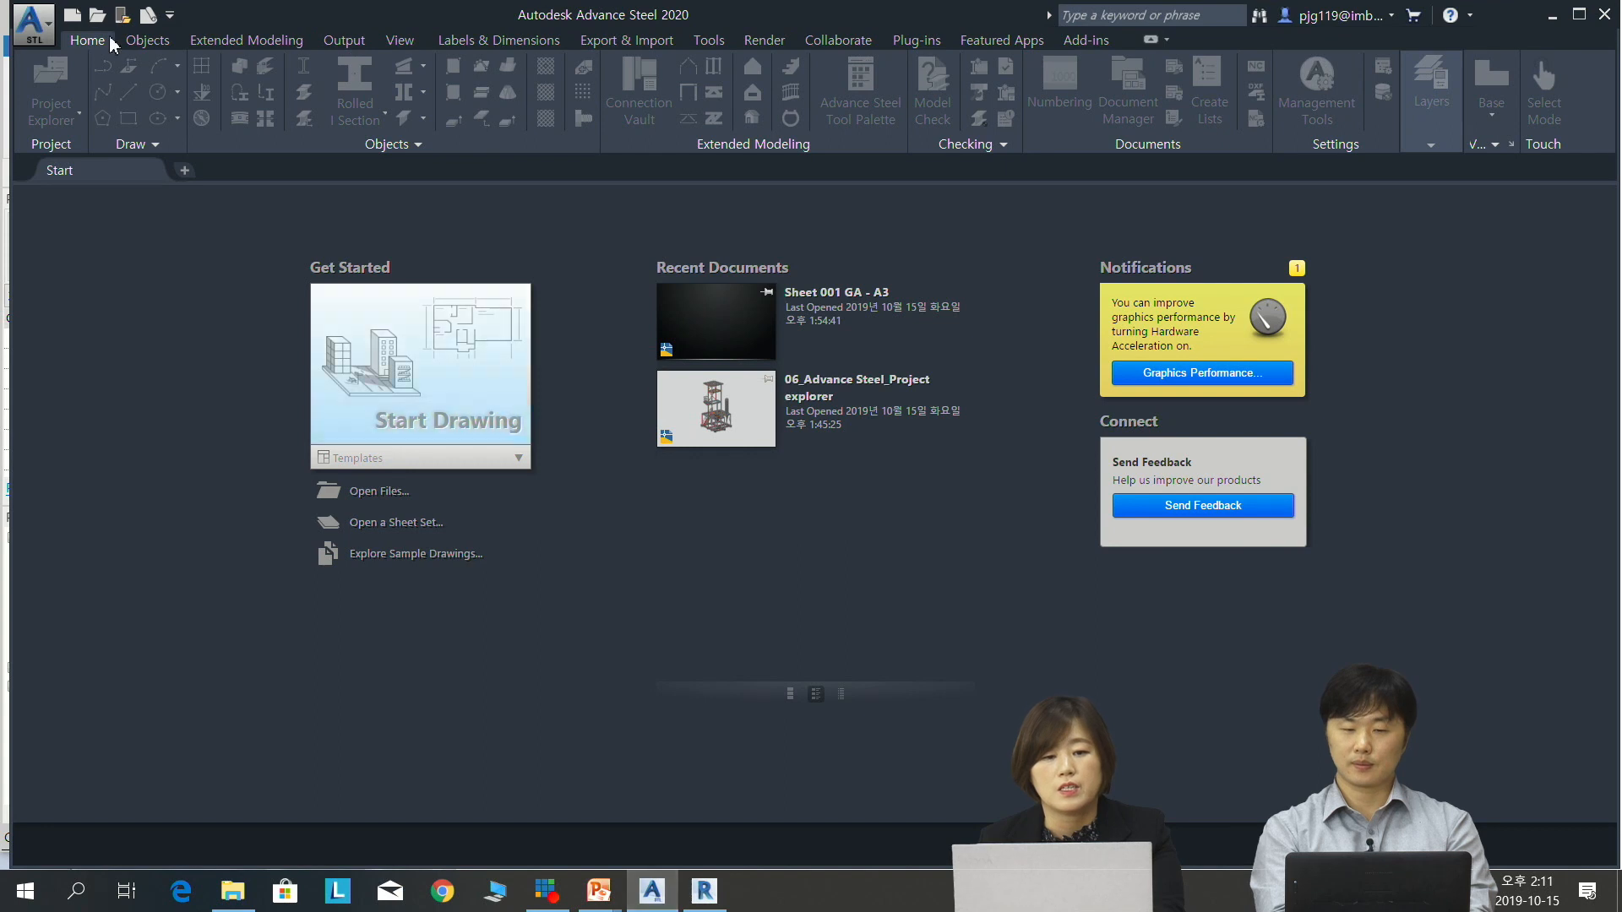
left_click(45, 41)
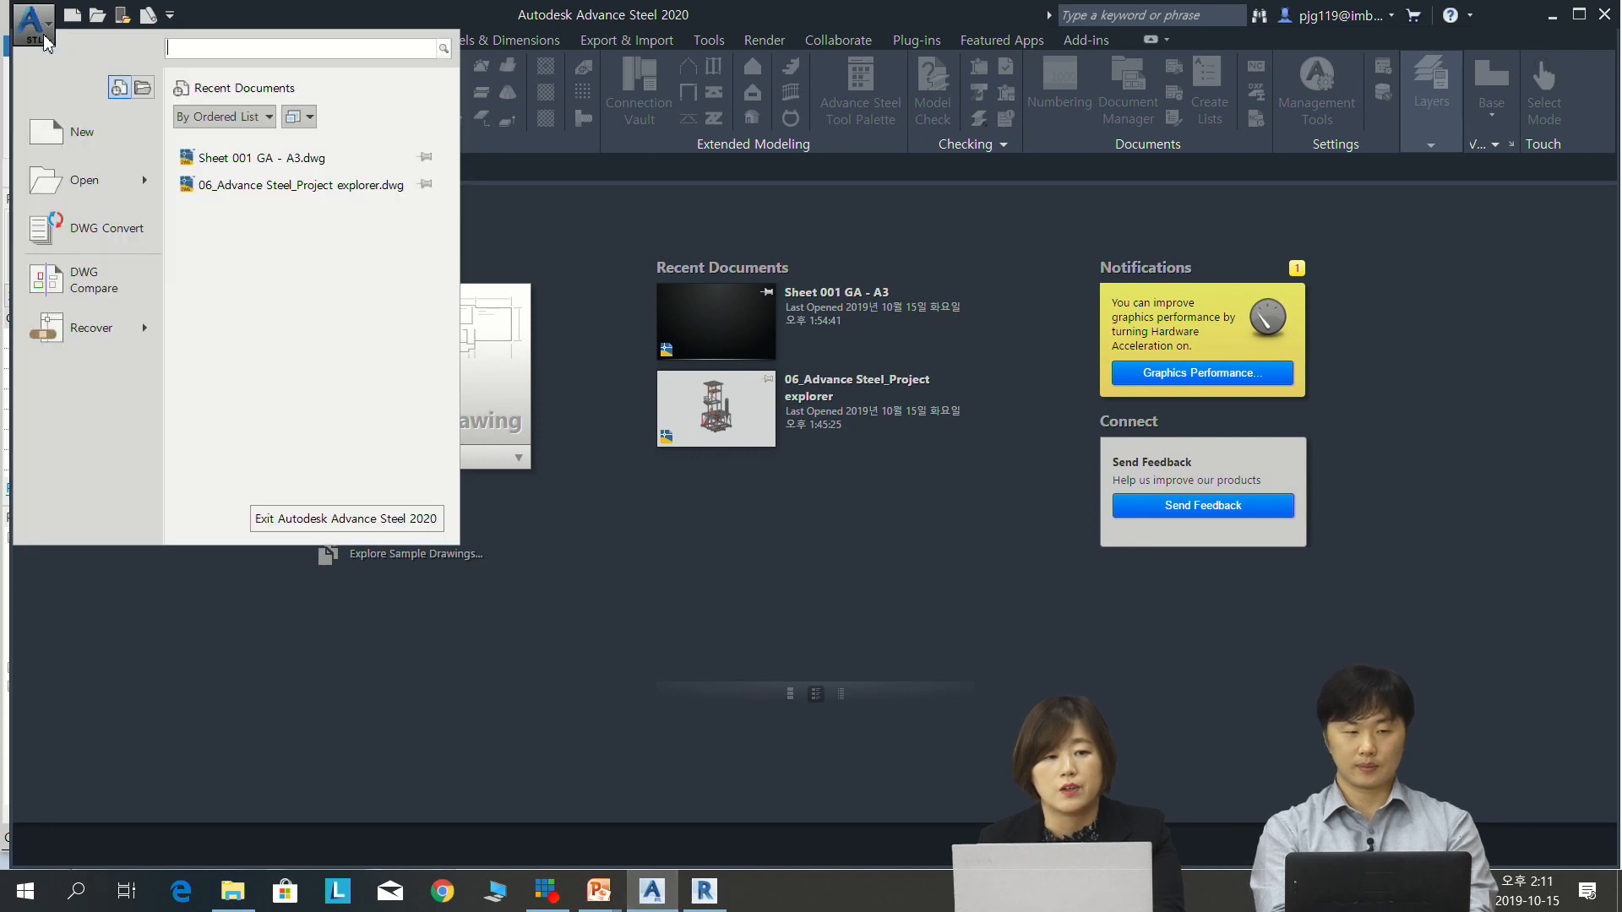
left_click(85, 133)
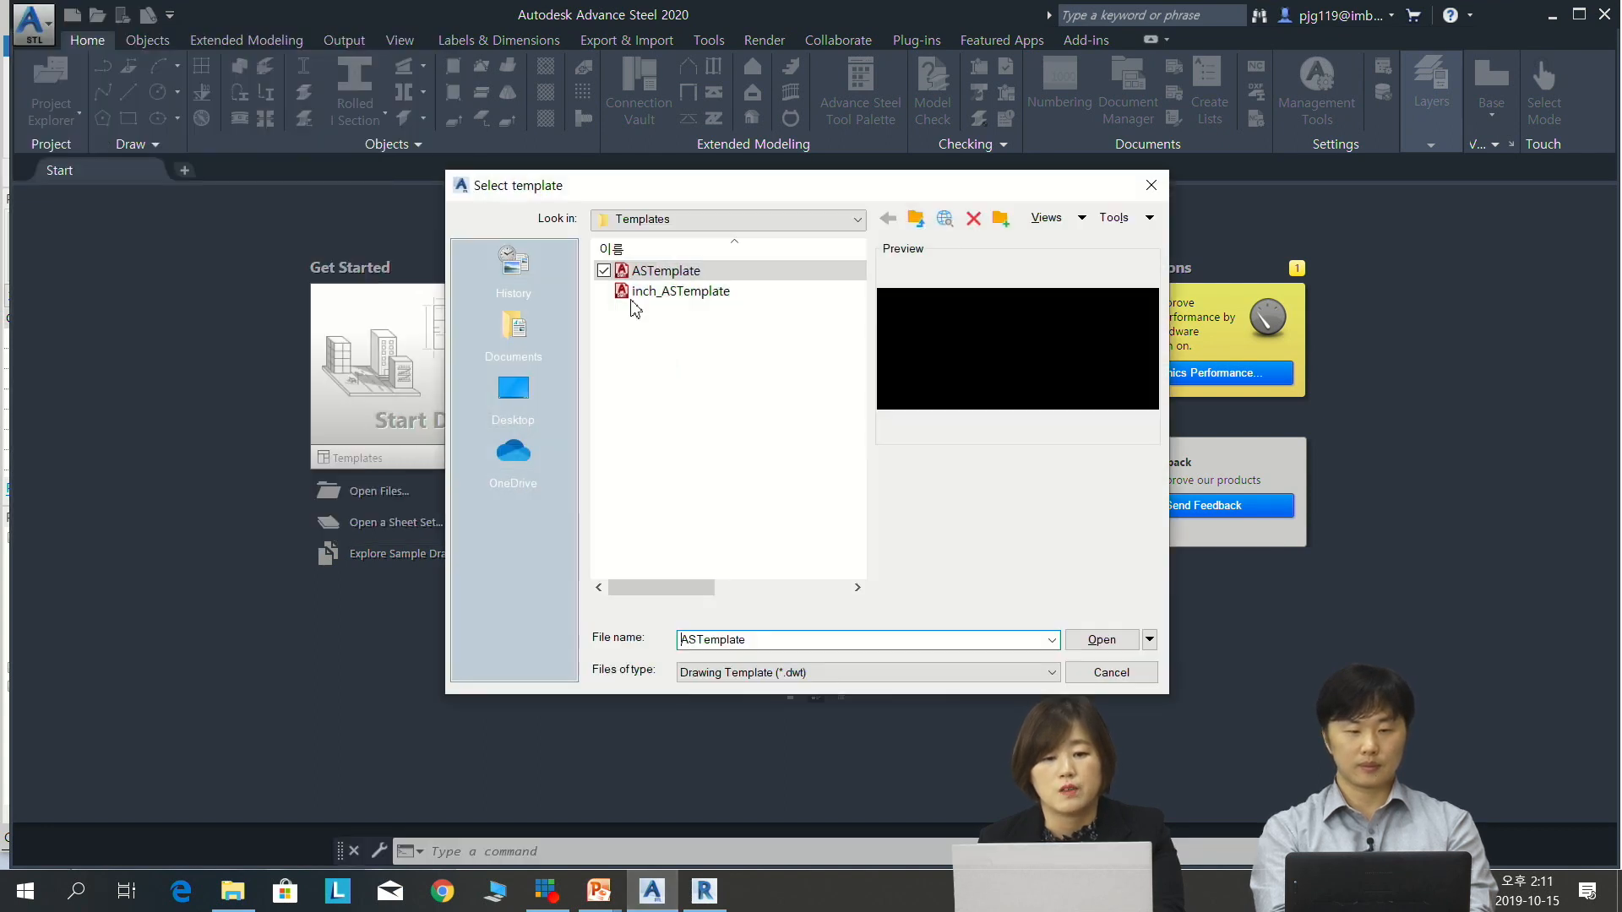
left_click(1114, 641)
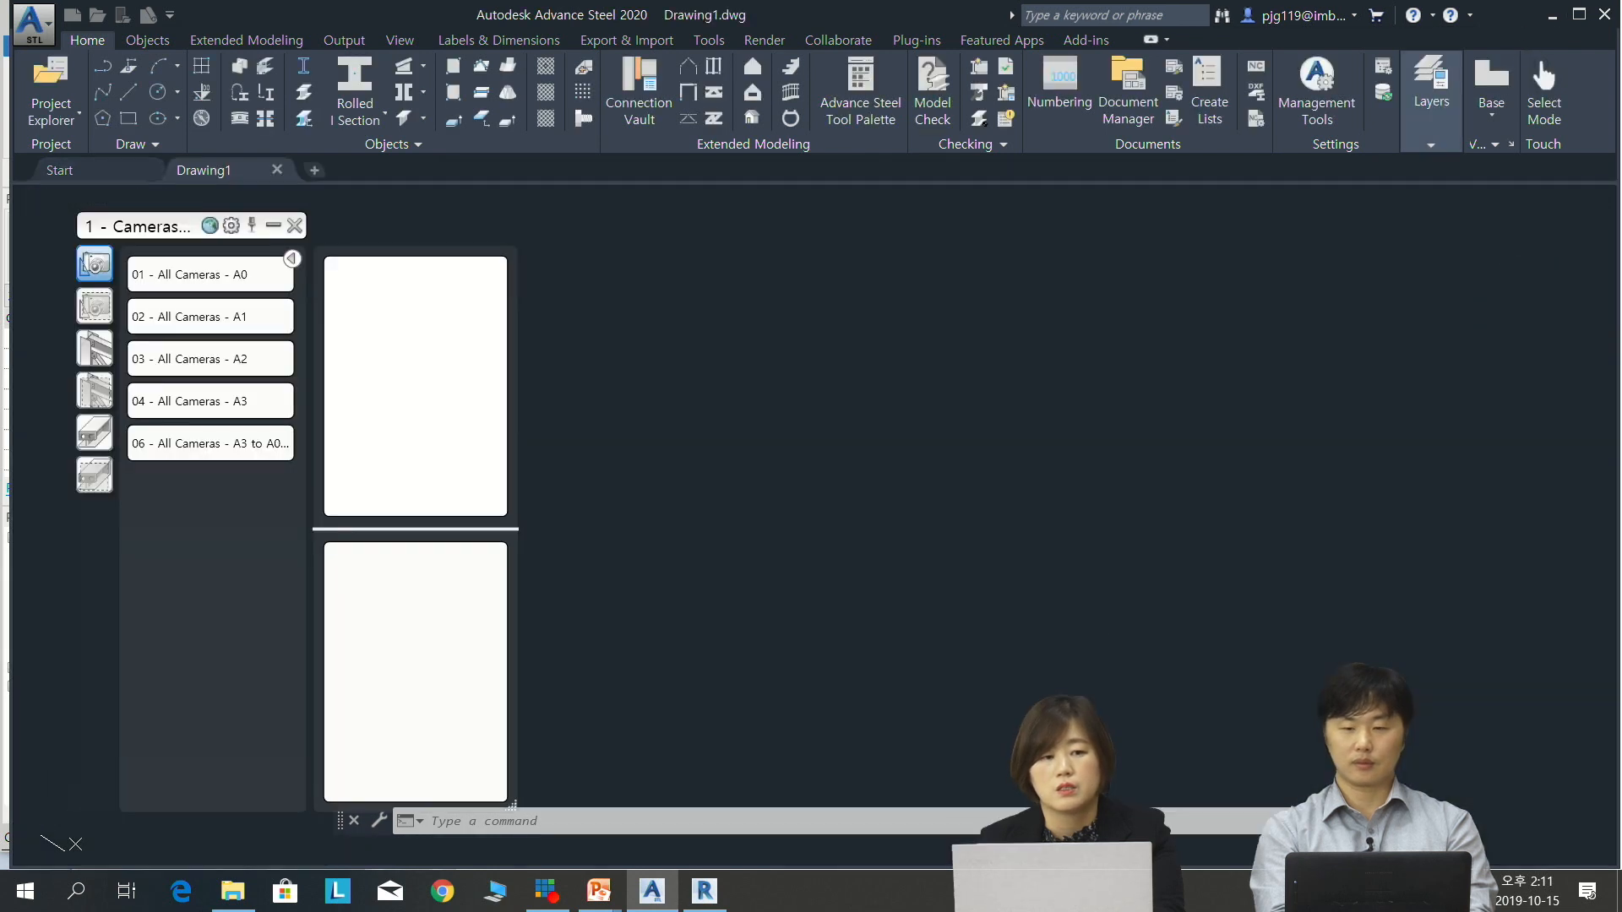
Maximize the application window, then collapse the drawing process palette and move it next to the view cube
left_click(1582, 17)
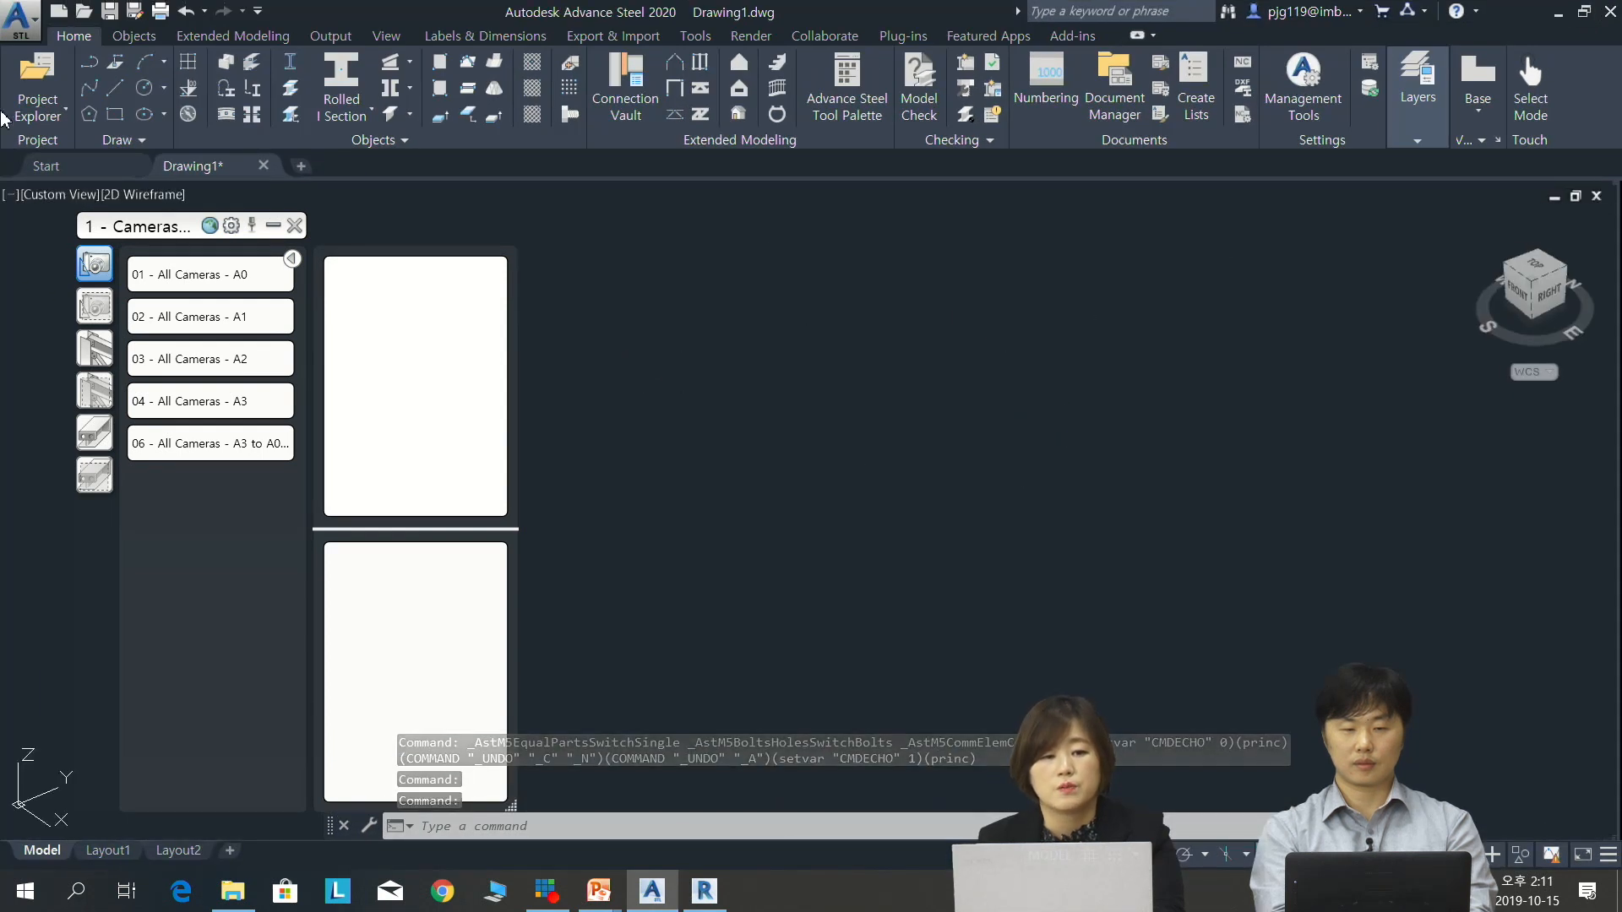
left_click(271, 225)
left_click_drag(148, 226, 1432, 245)
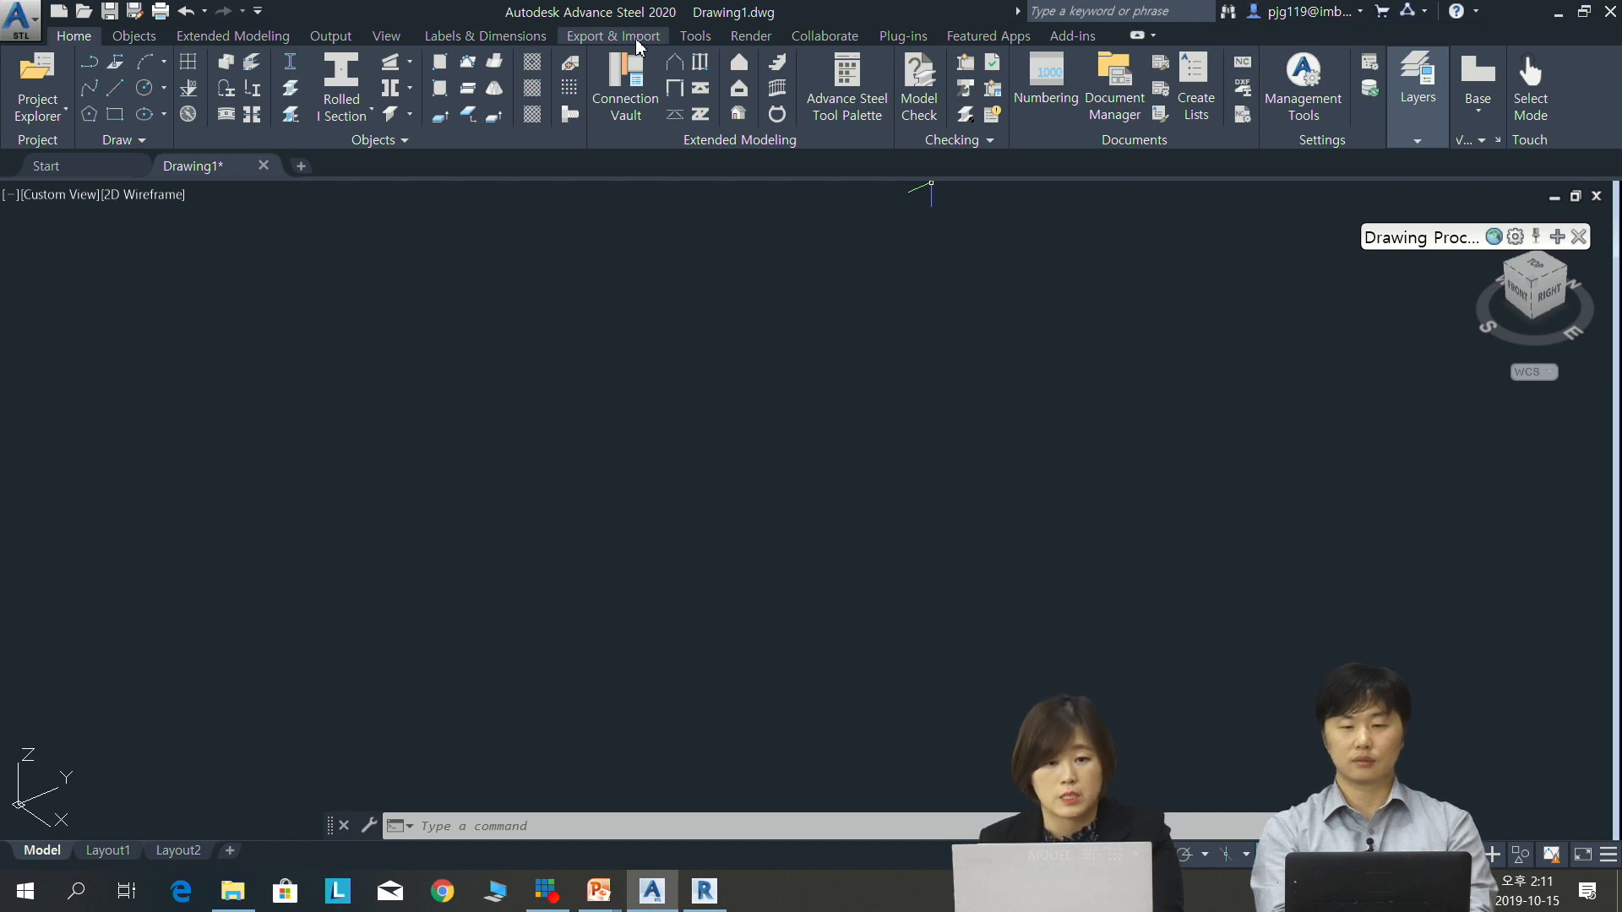
Look over the export and import options for the IFC, CIS/2 and SDNF exchange formats
left_click(641, 44)
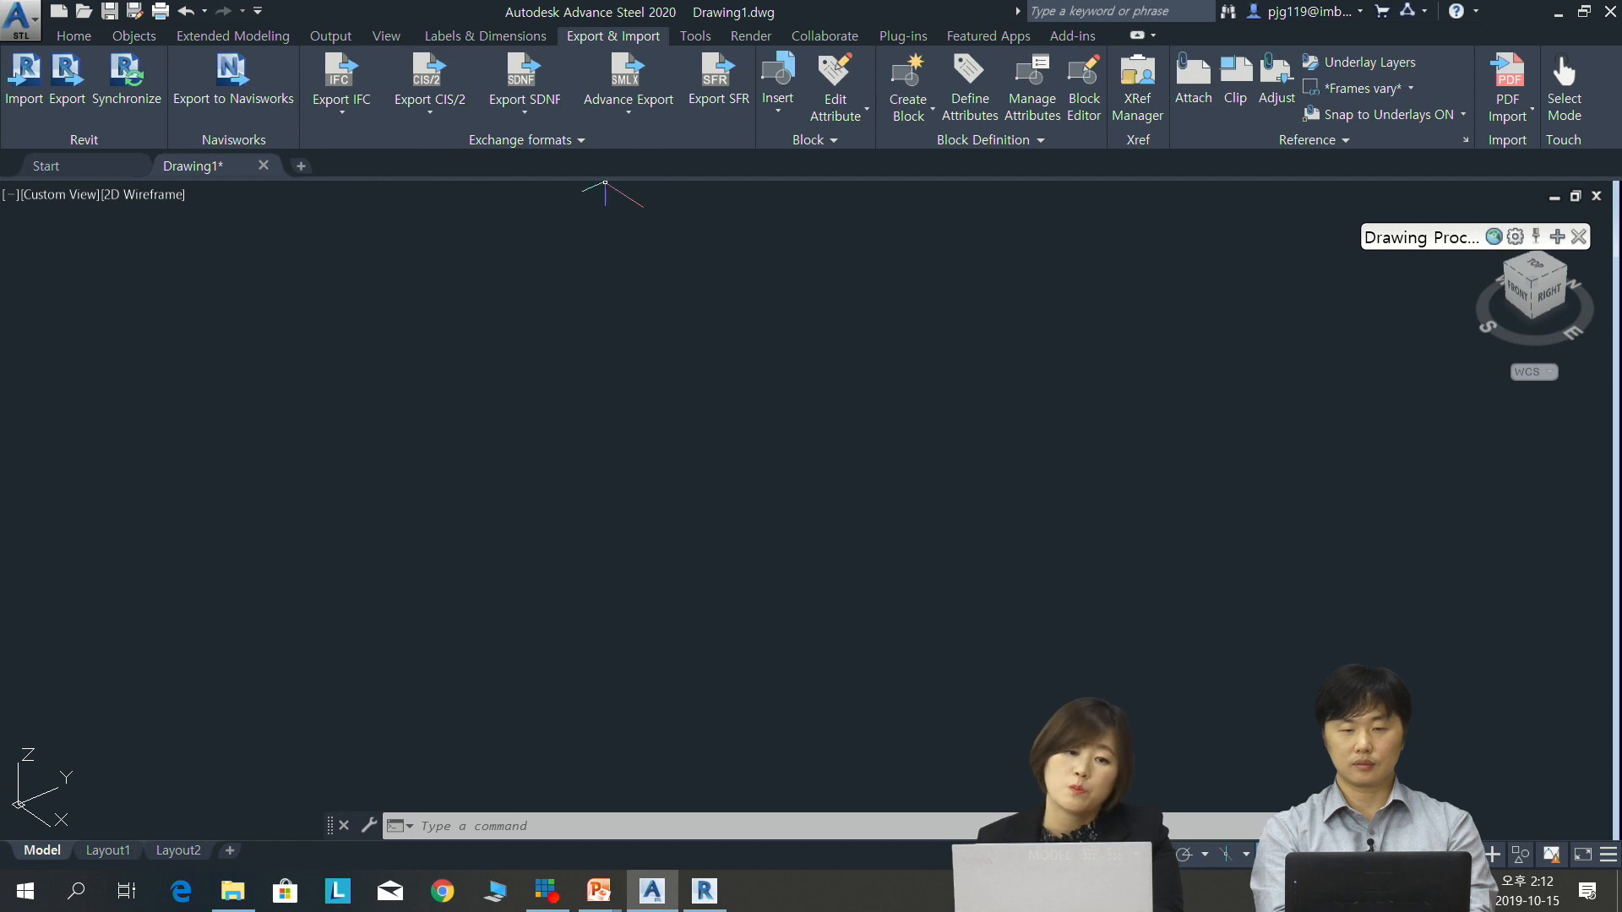
left_click(367, 114)
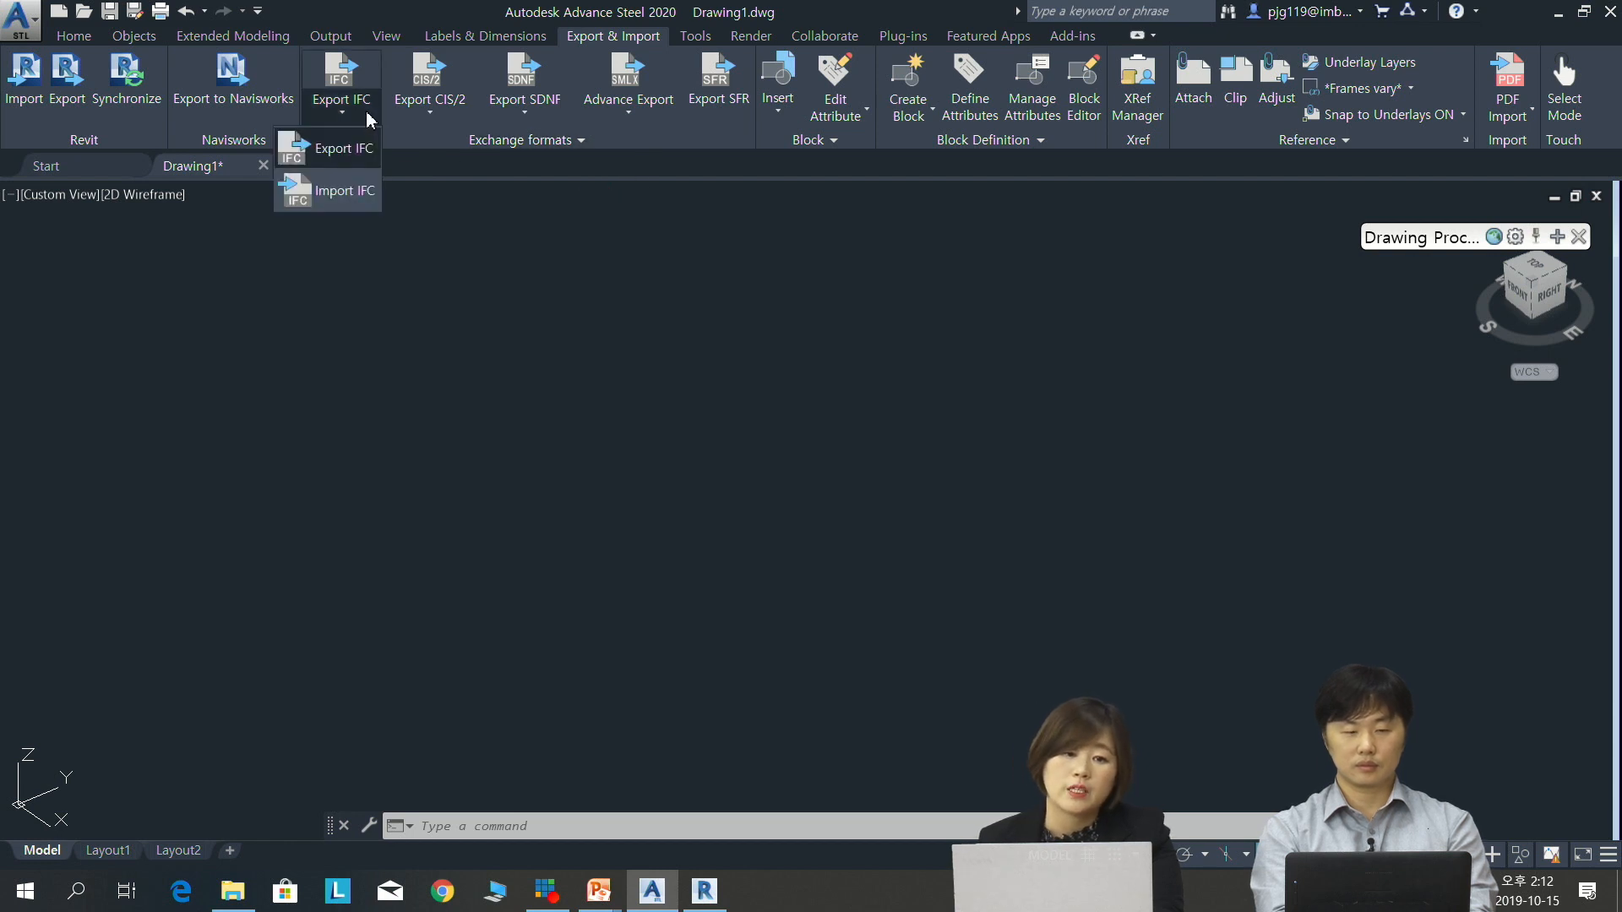
left_click(435, 114)
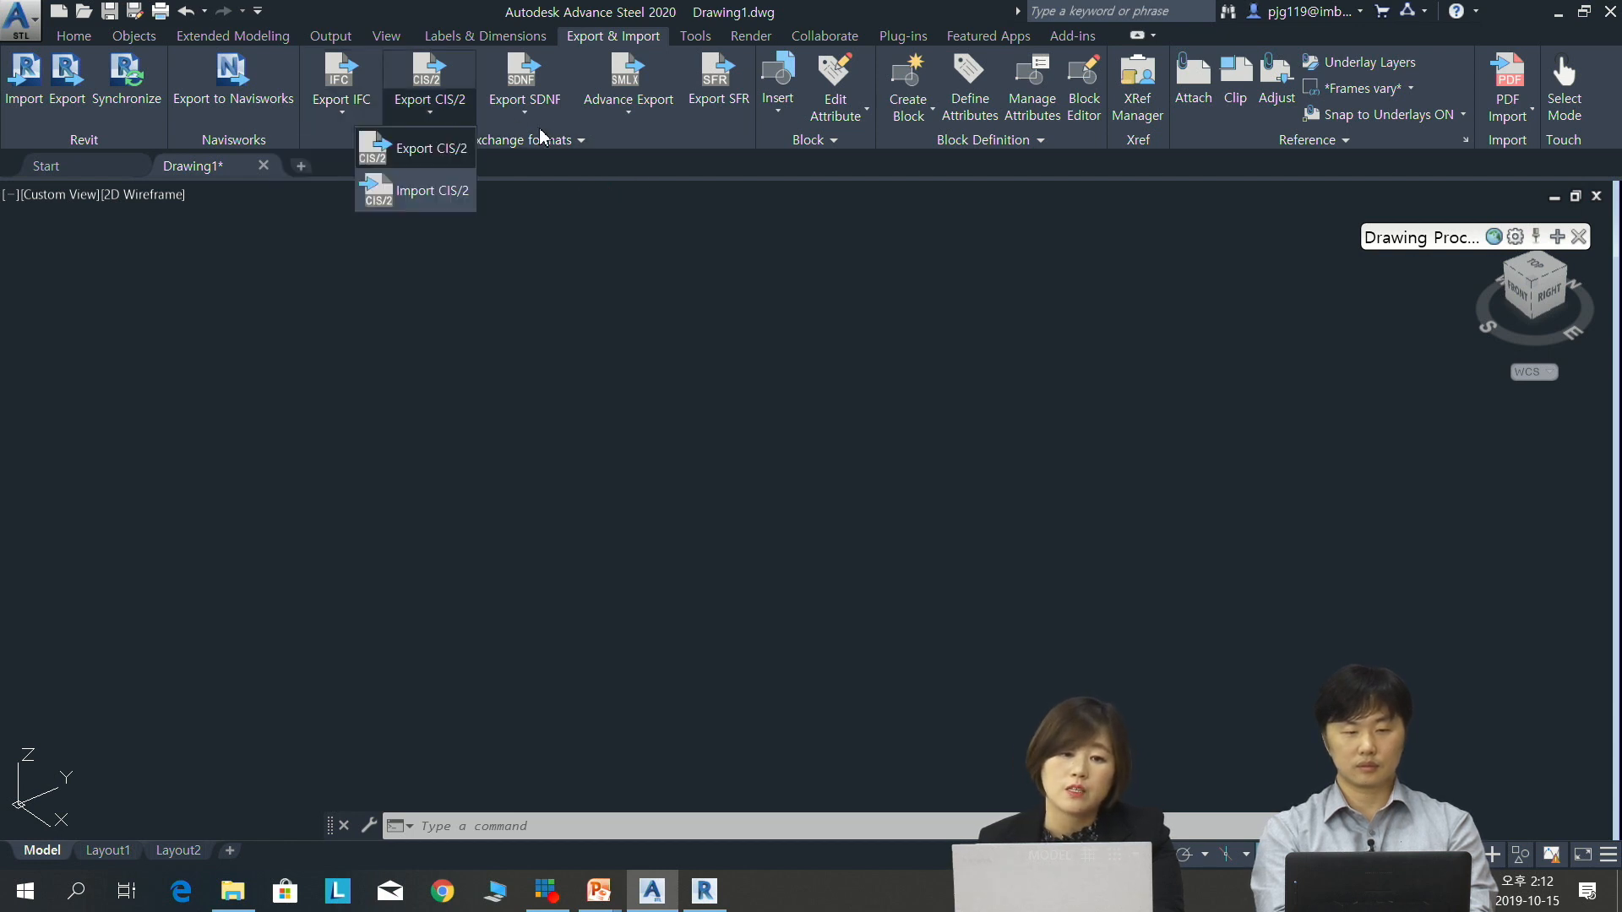
left_click(545, 108)
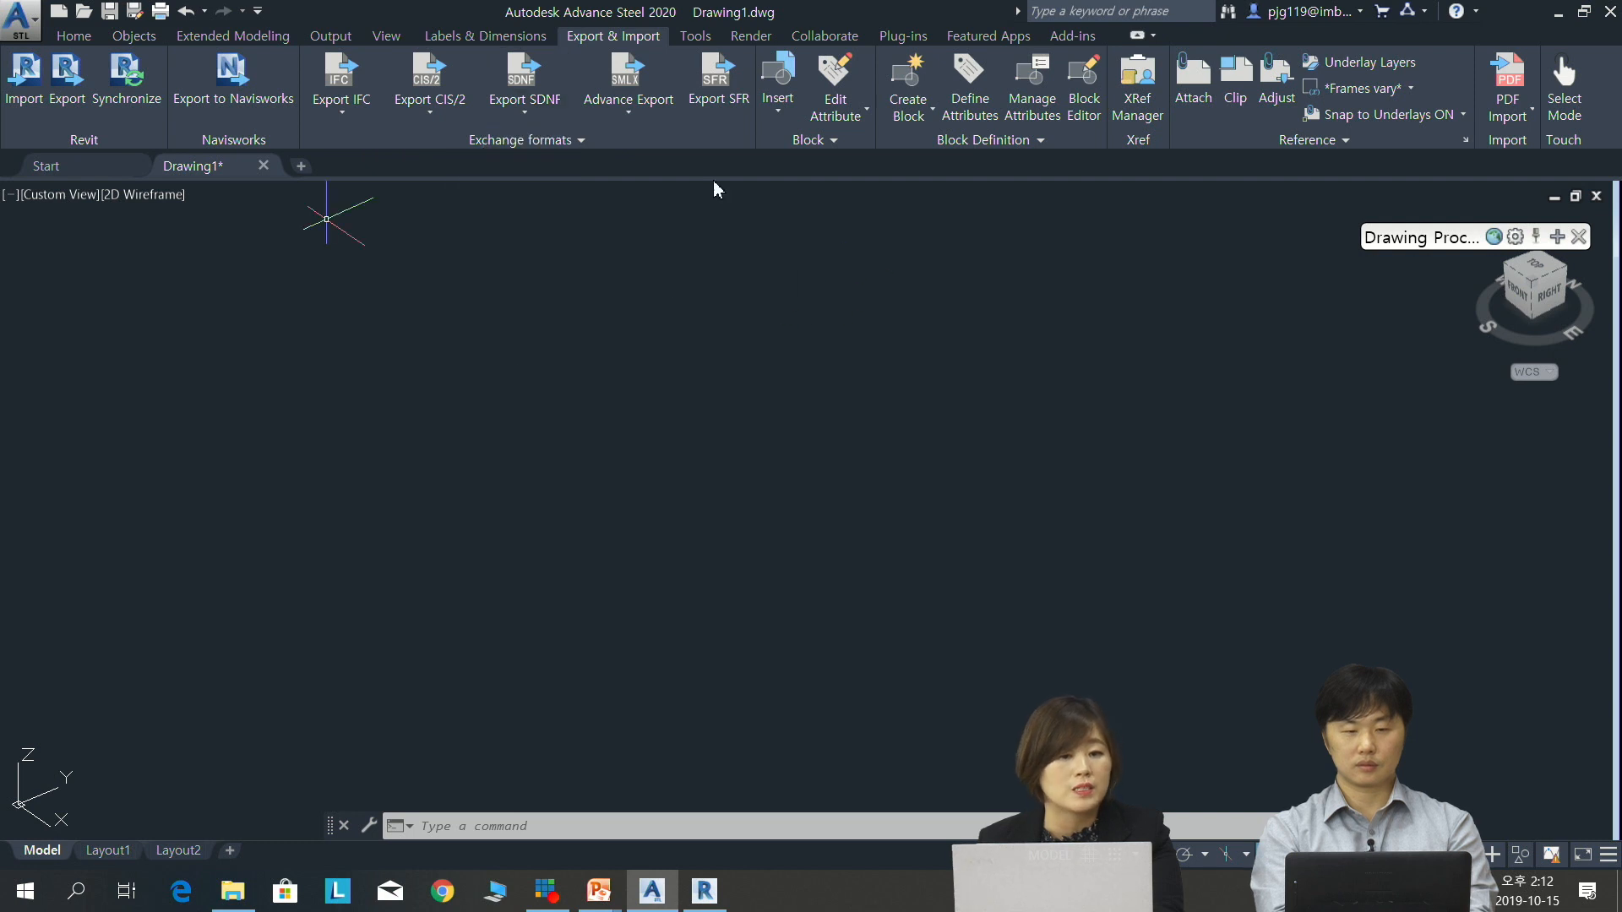
left_click(550, 109)
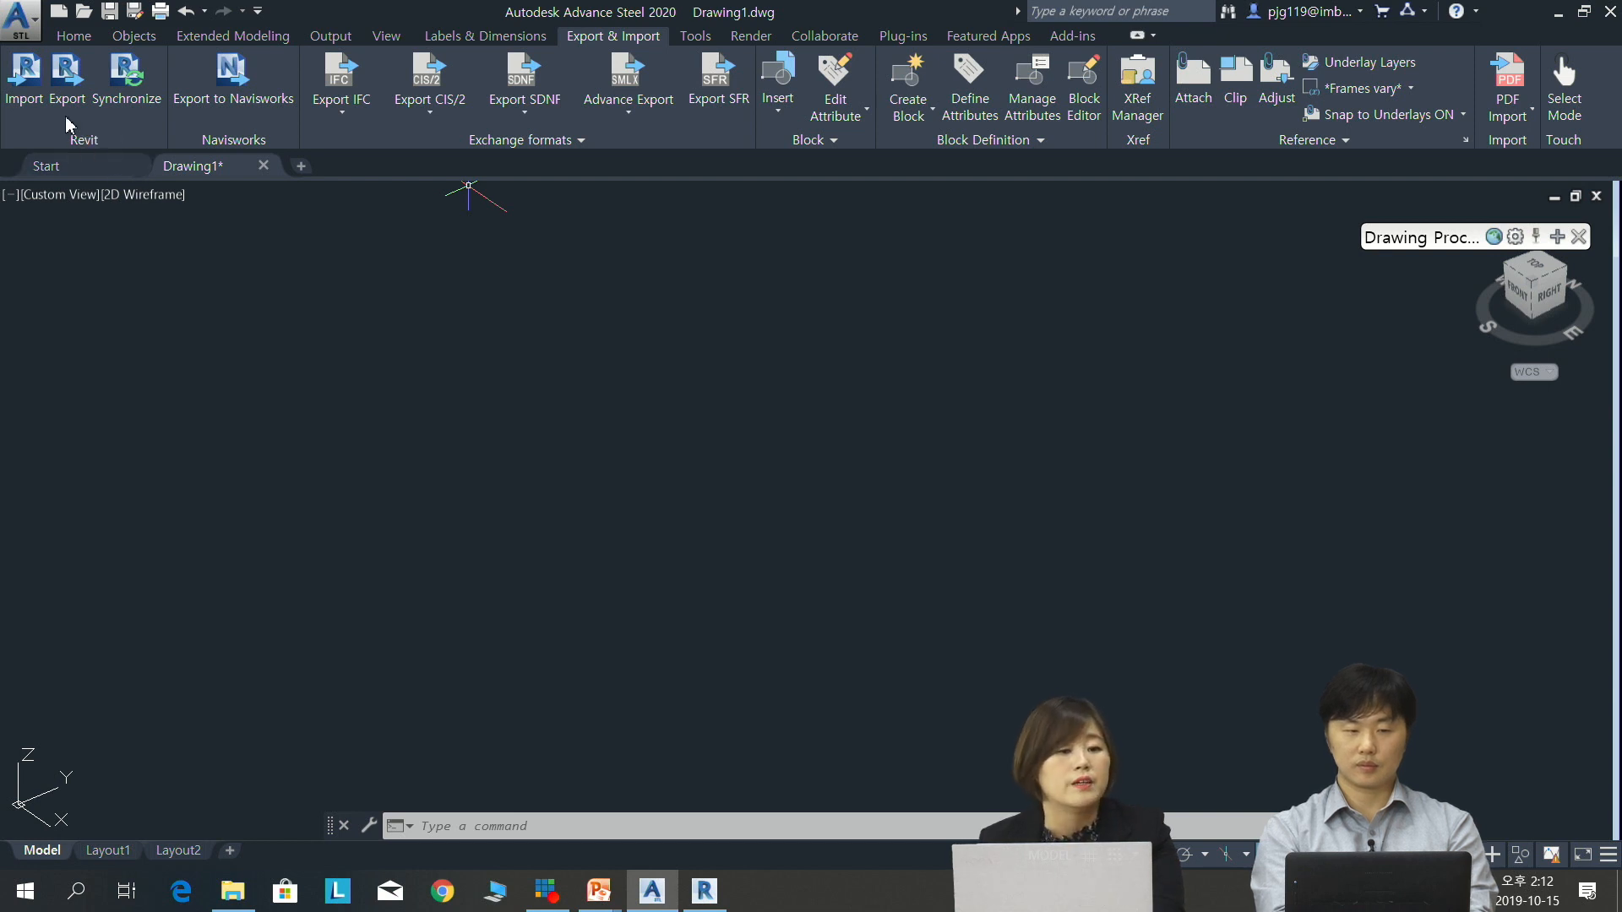
Import the Revit model file steel structure .smlx from the Advance Steel Webinar_2 folder
left_click(25, 85)
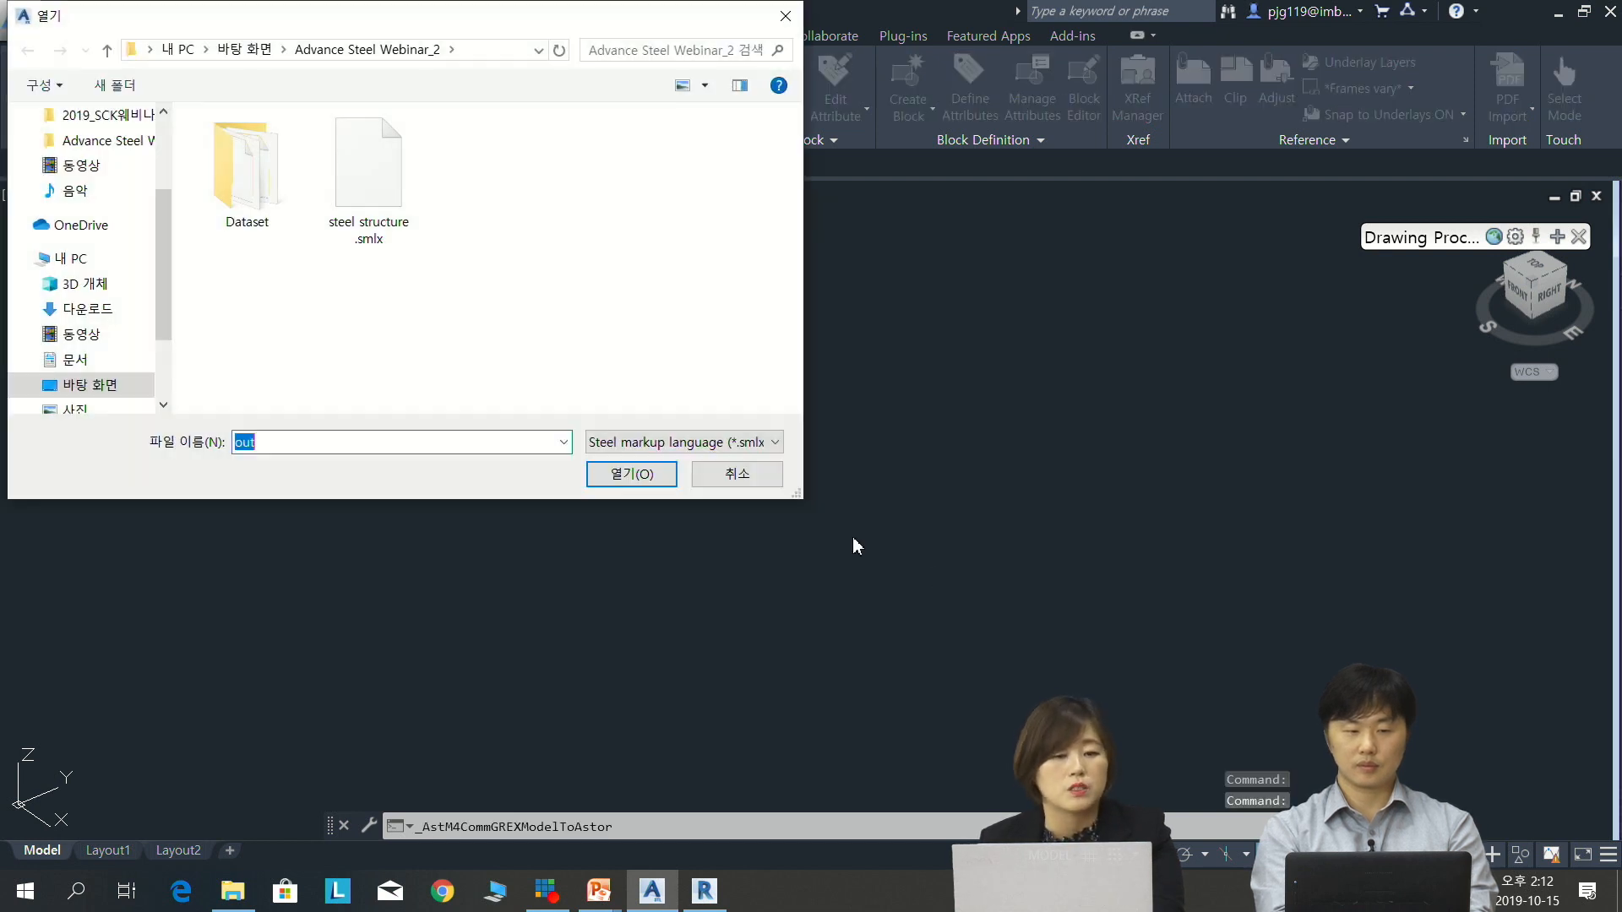
left_click_drag(473, 29, 834, 133)
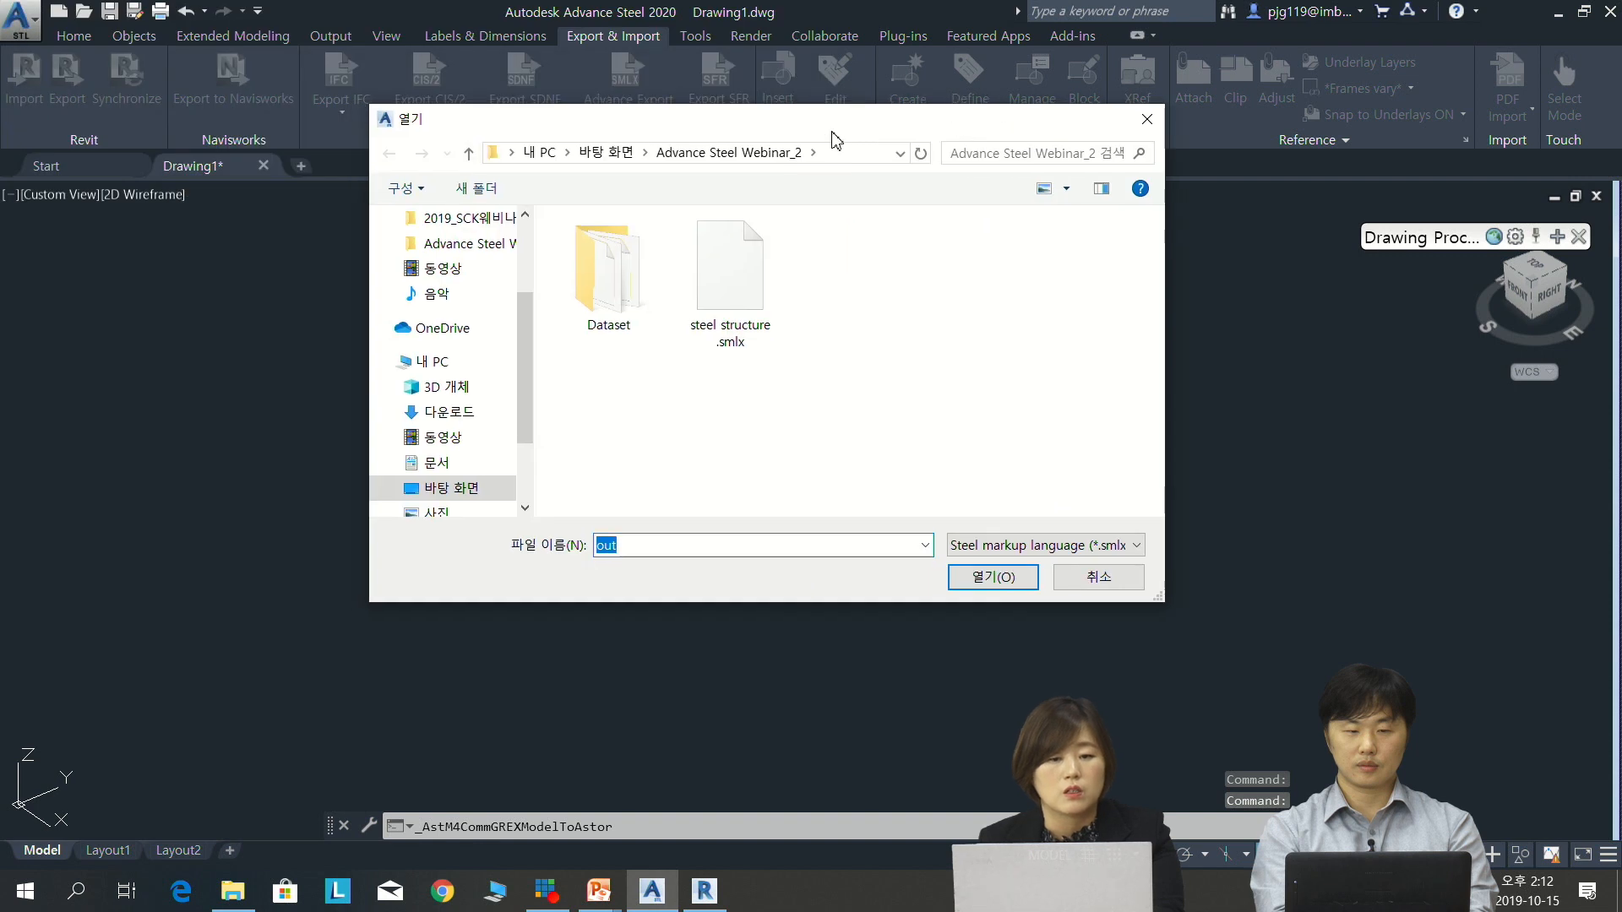
left_click(756, 297)
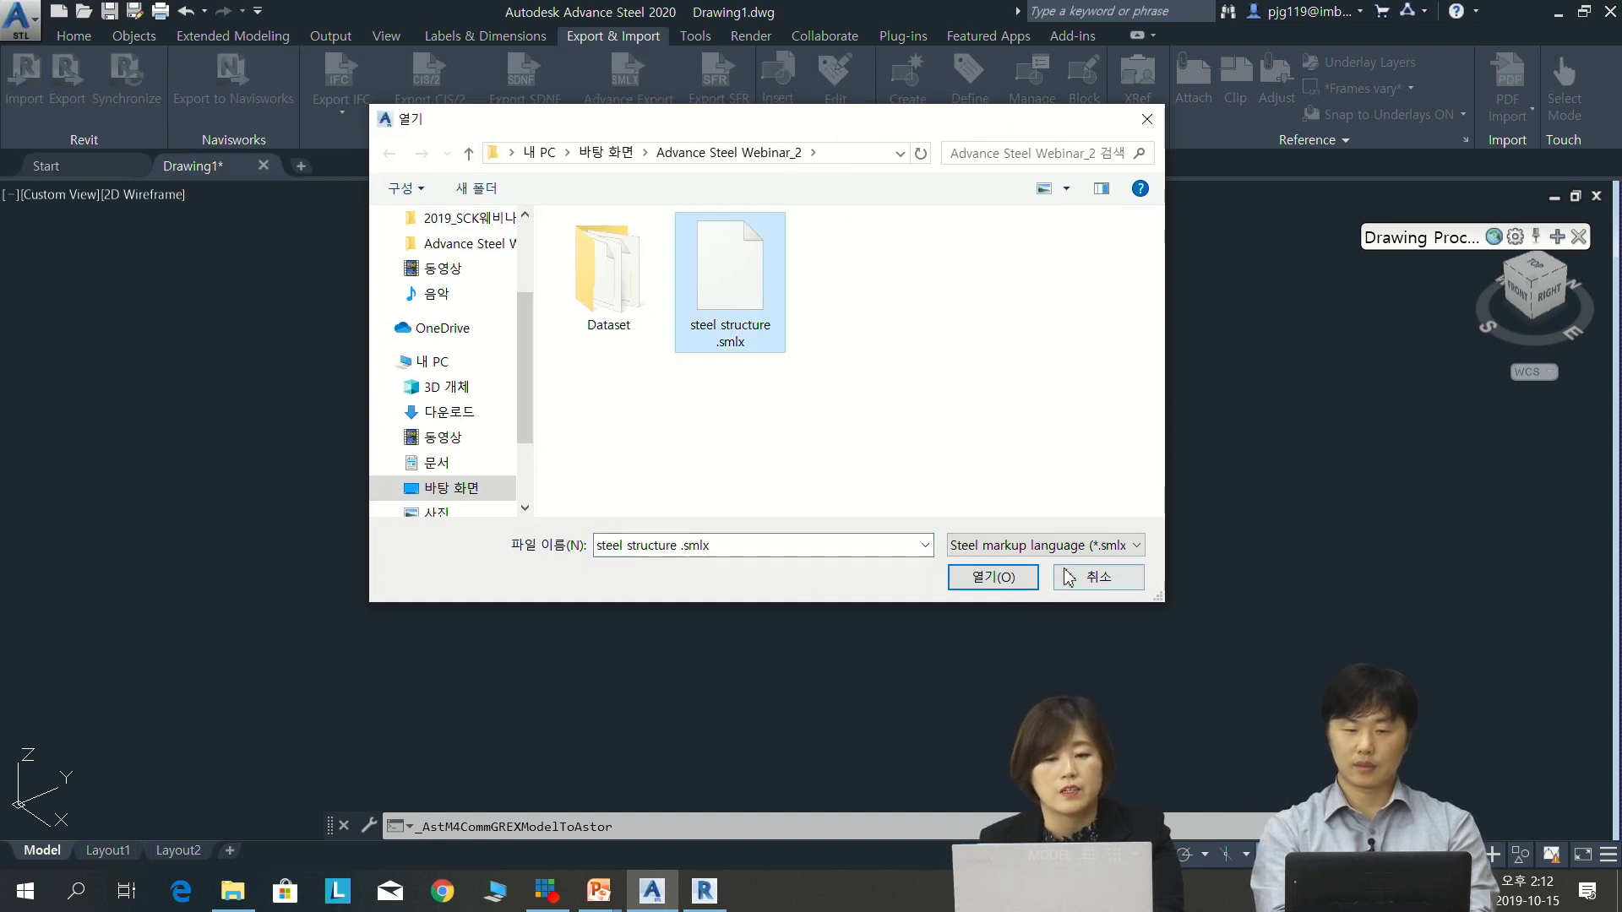
left_click(990, 578)
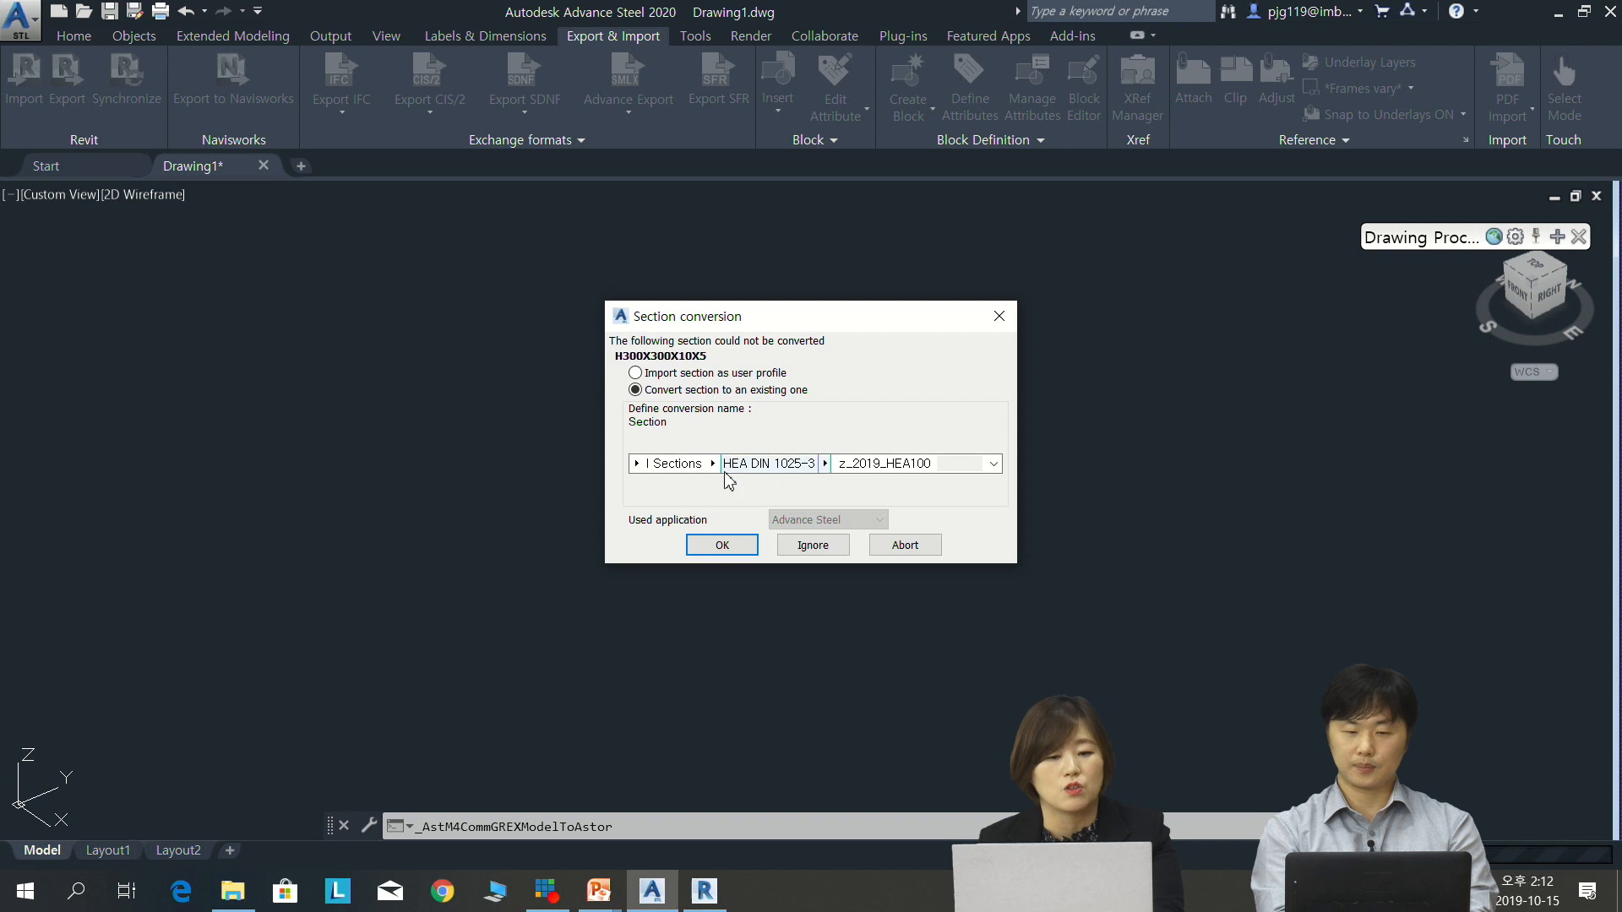
For the unconverted section H300X300X10X5, choose Korea H-Beams from all available section classes as the conversion target
left_click(635, 463)
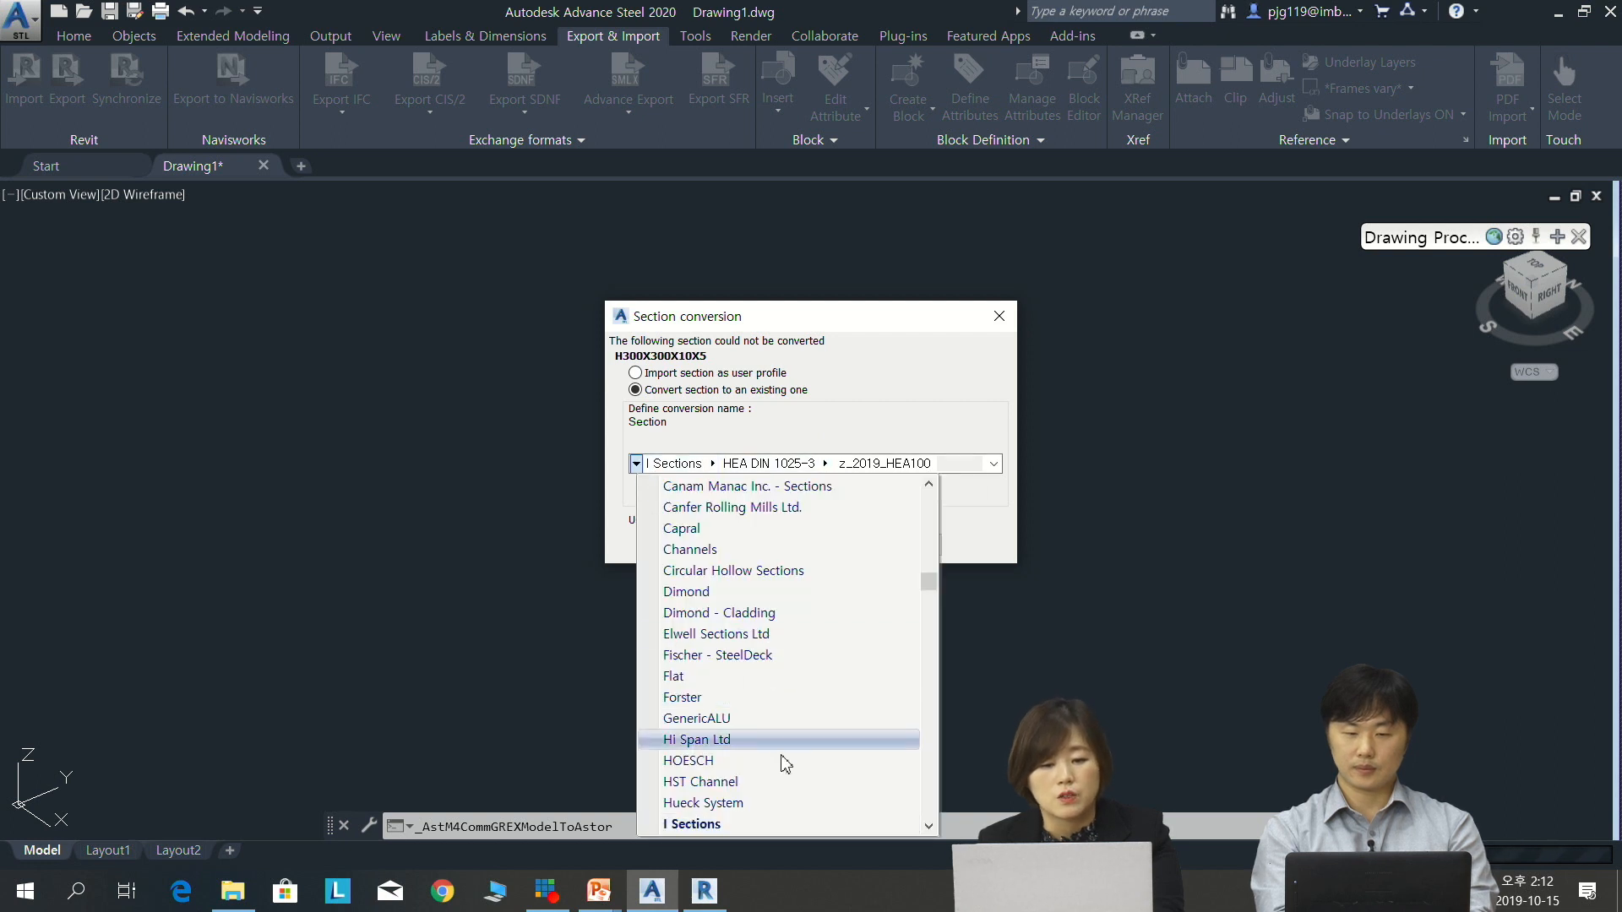
left_click(761, 824)
left_click(712, 464)
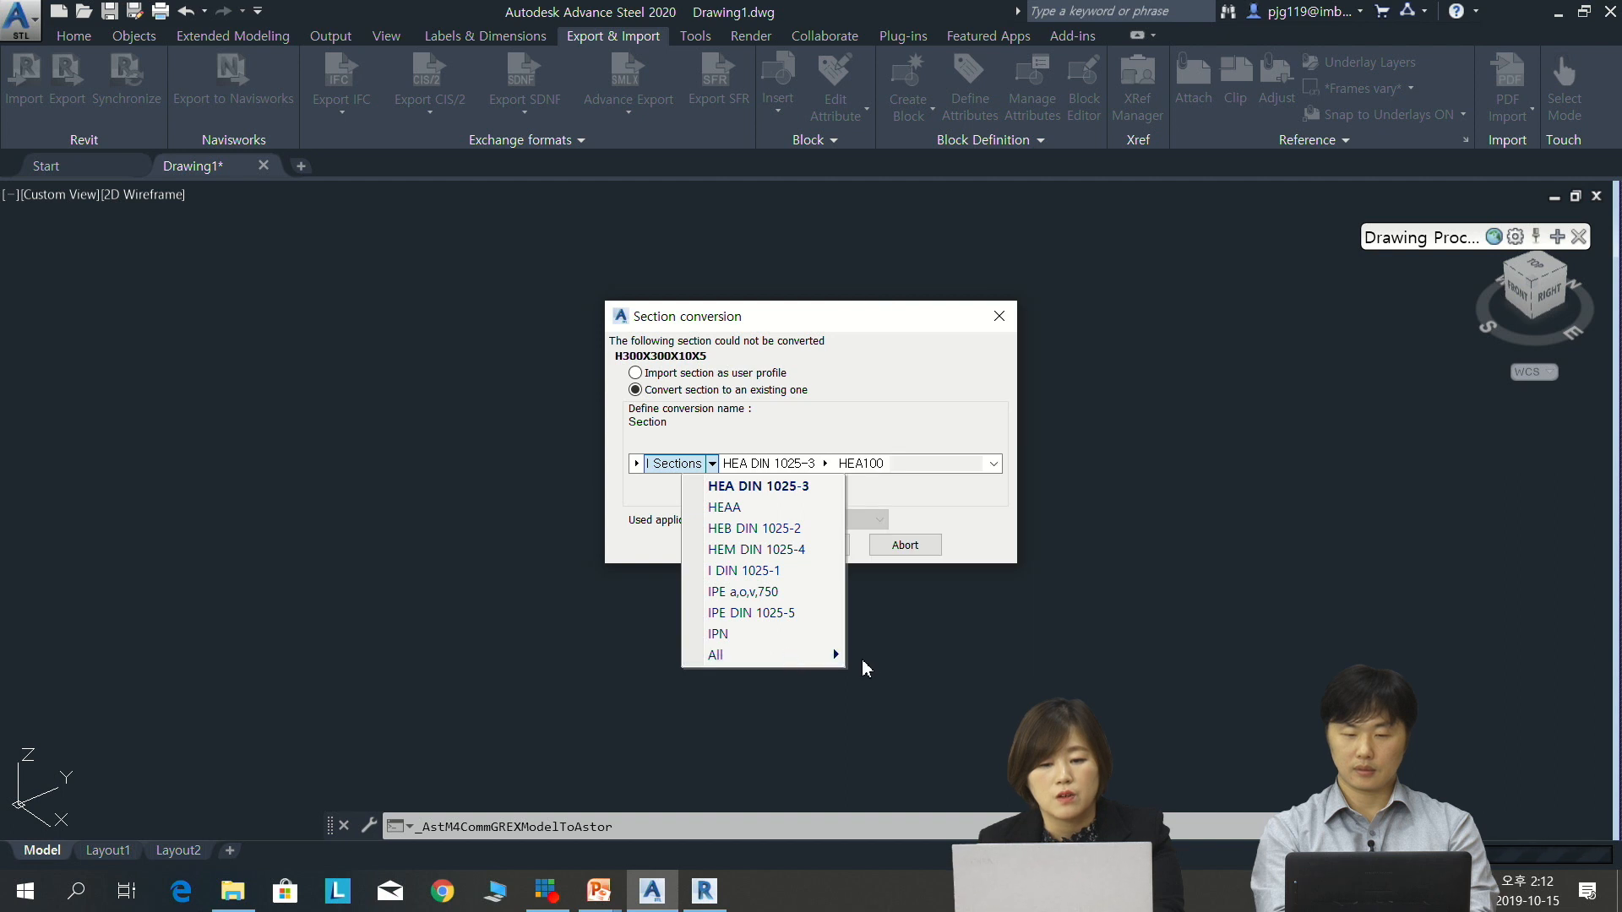
left_click(831, 659)
key("j")
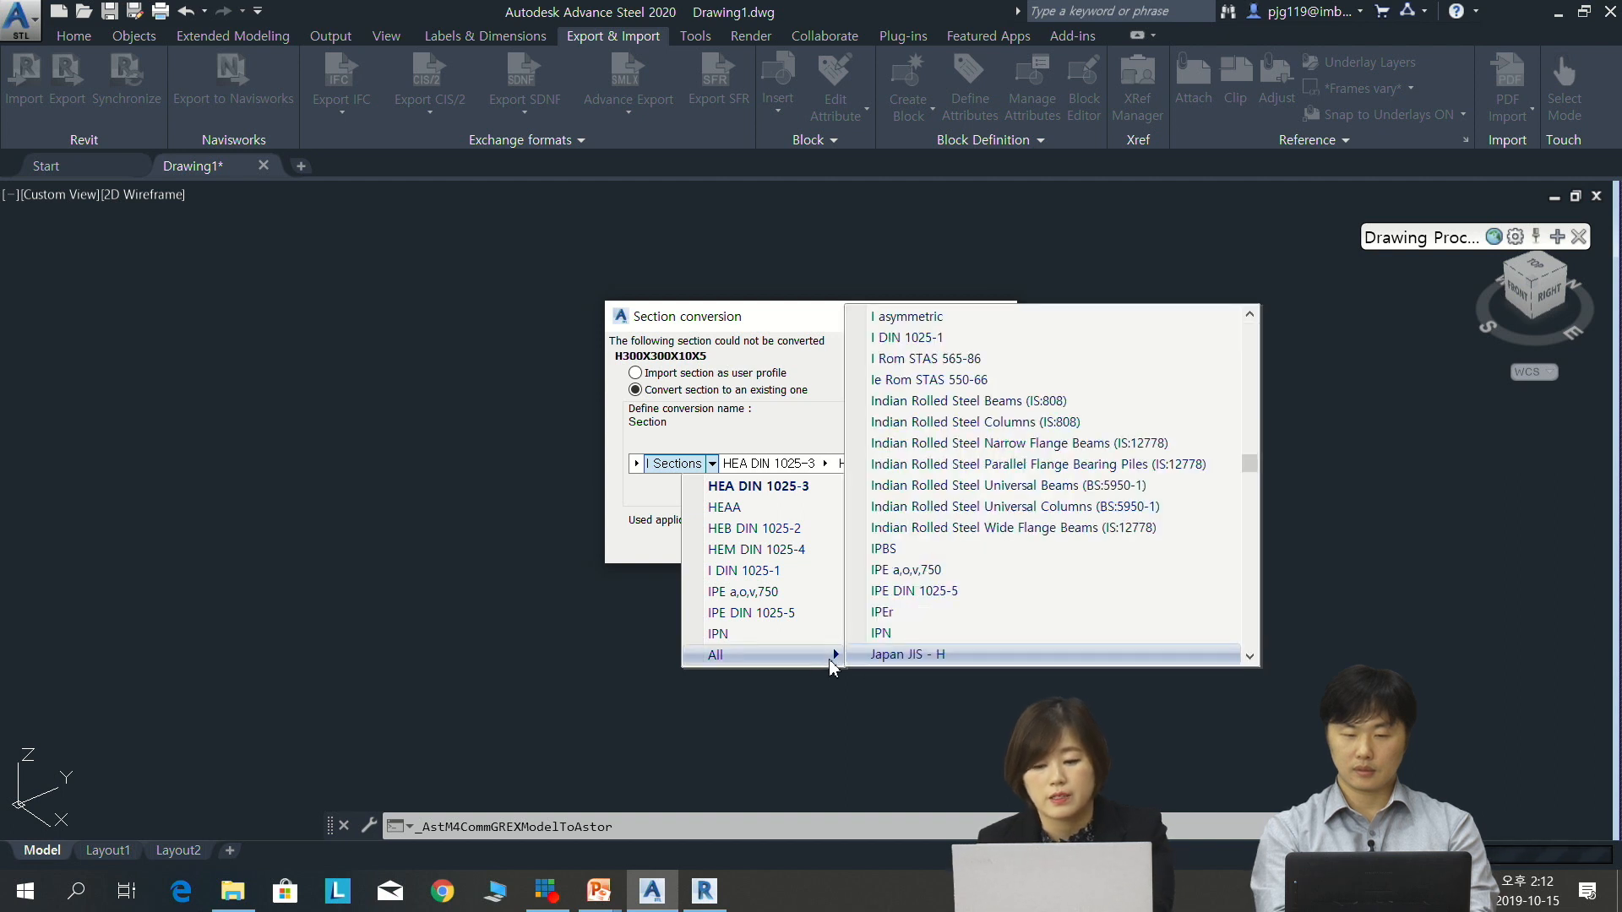
key("k")
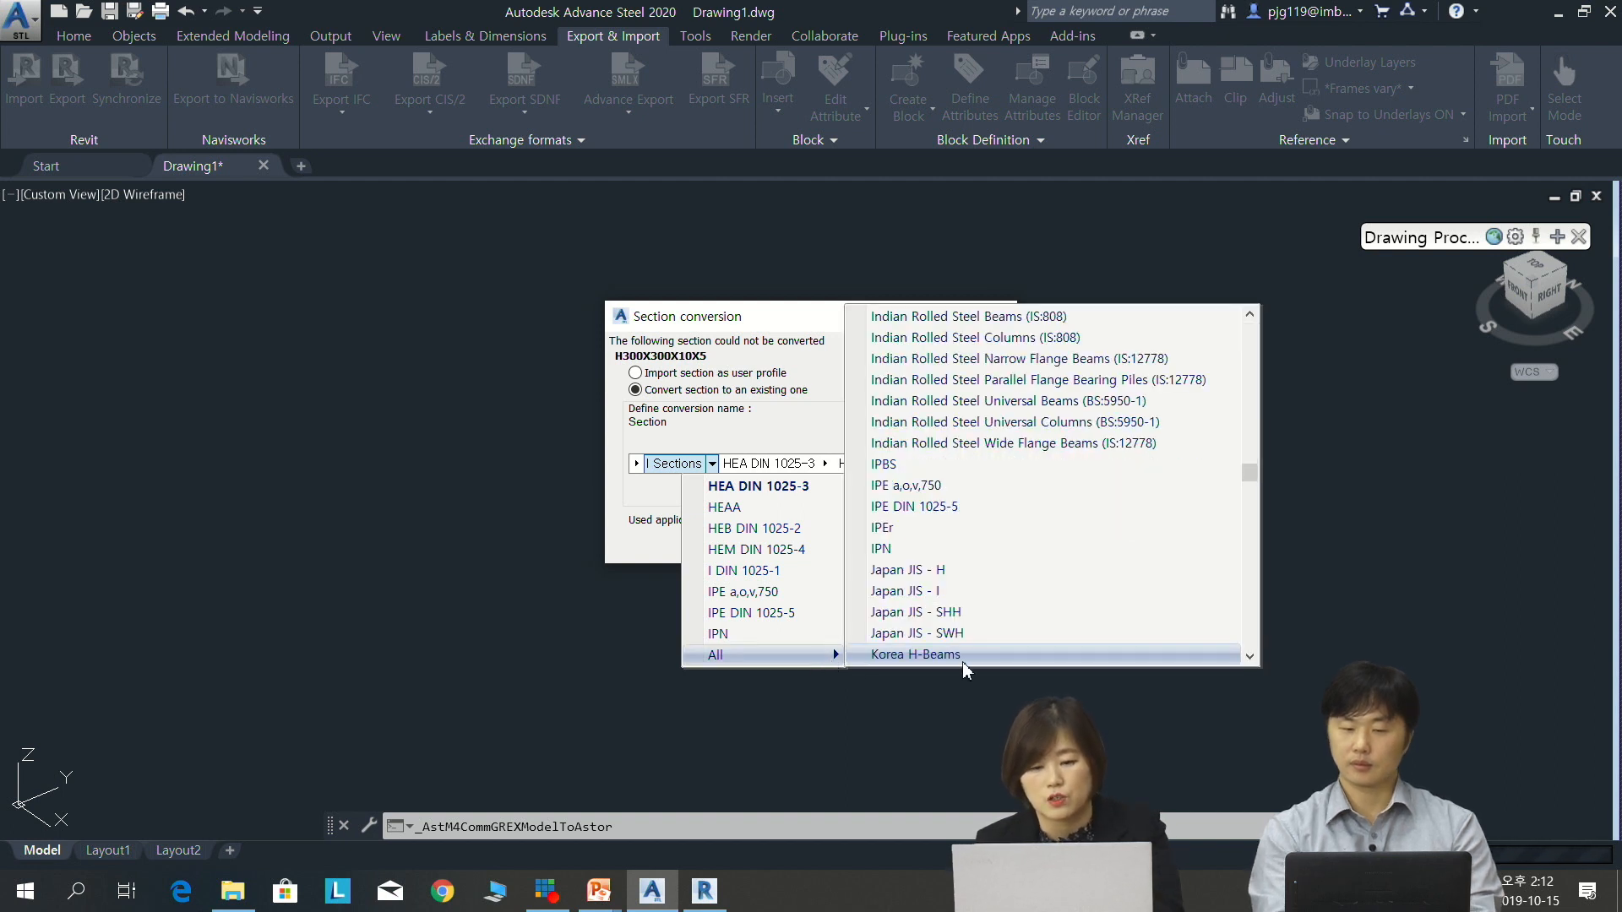
left_click(911, 659)
Set the replacement section size to H 300x300x10x15 and accept the section conversion
left_click(763, 464)
left_click(763, 464)
left_click(761, 464)
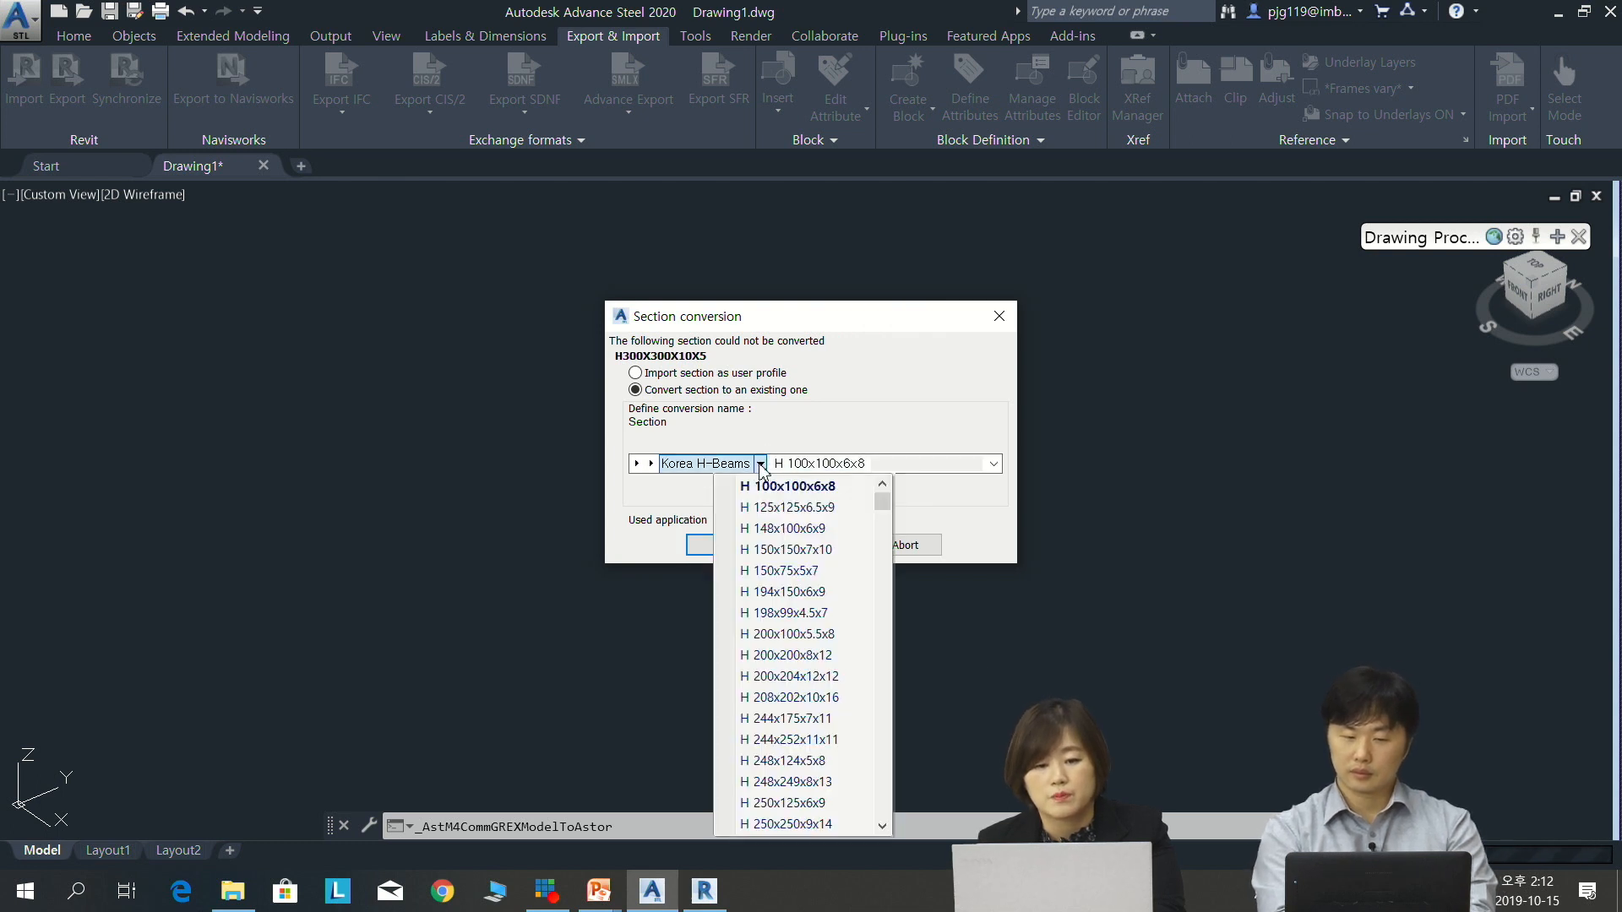
scroll(841, 752, "down", 3)
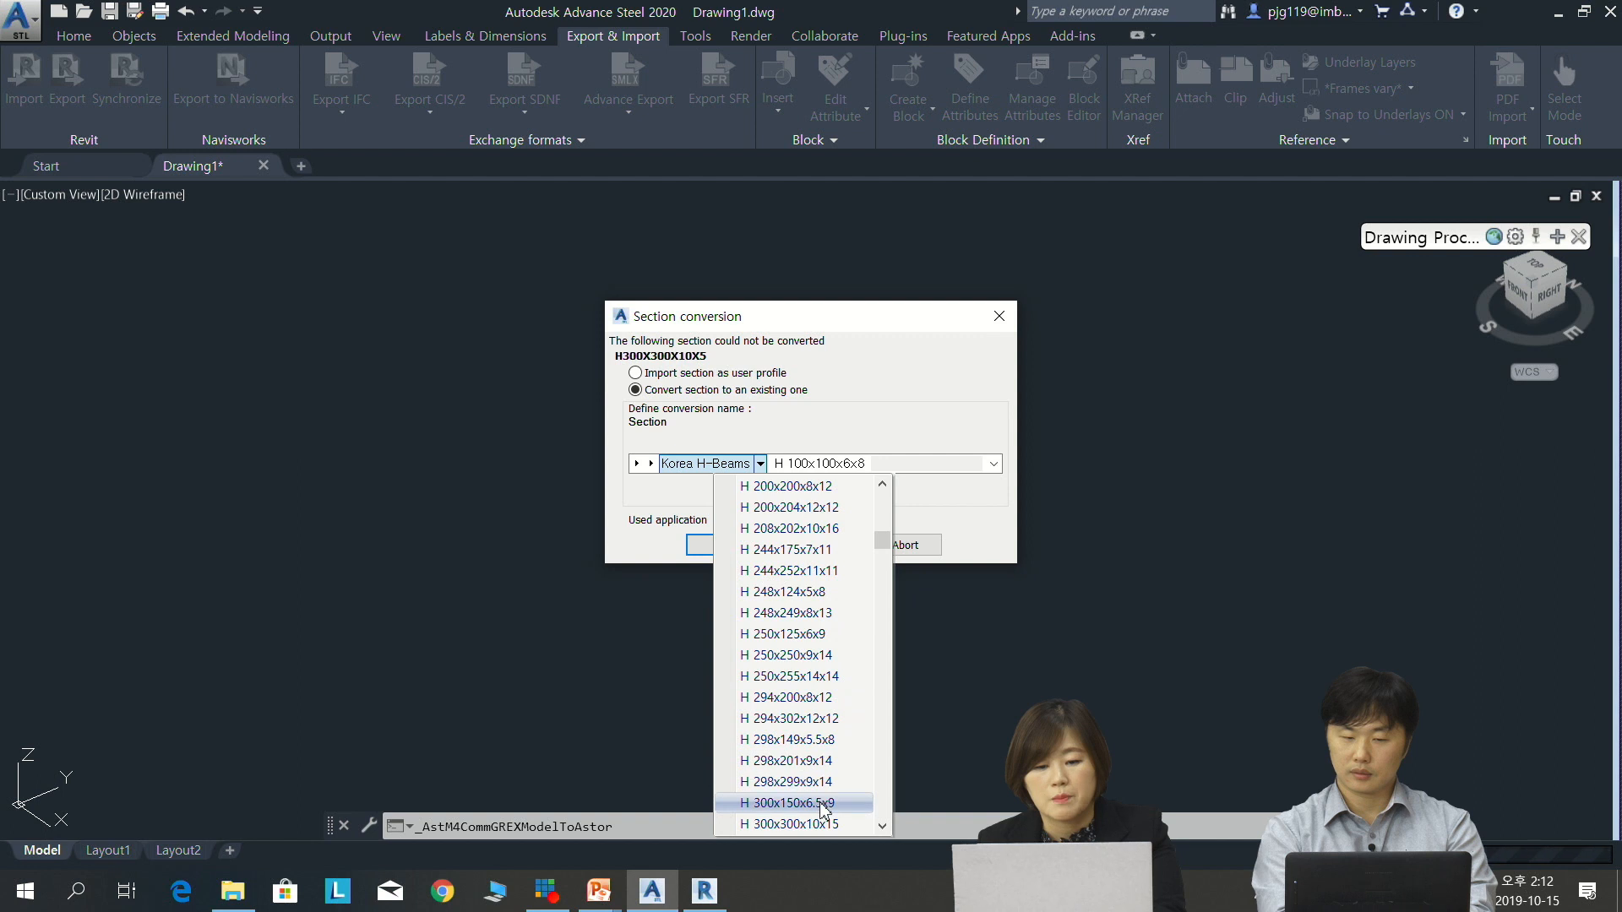
left_click(794, 824)
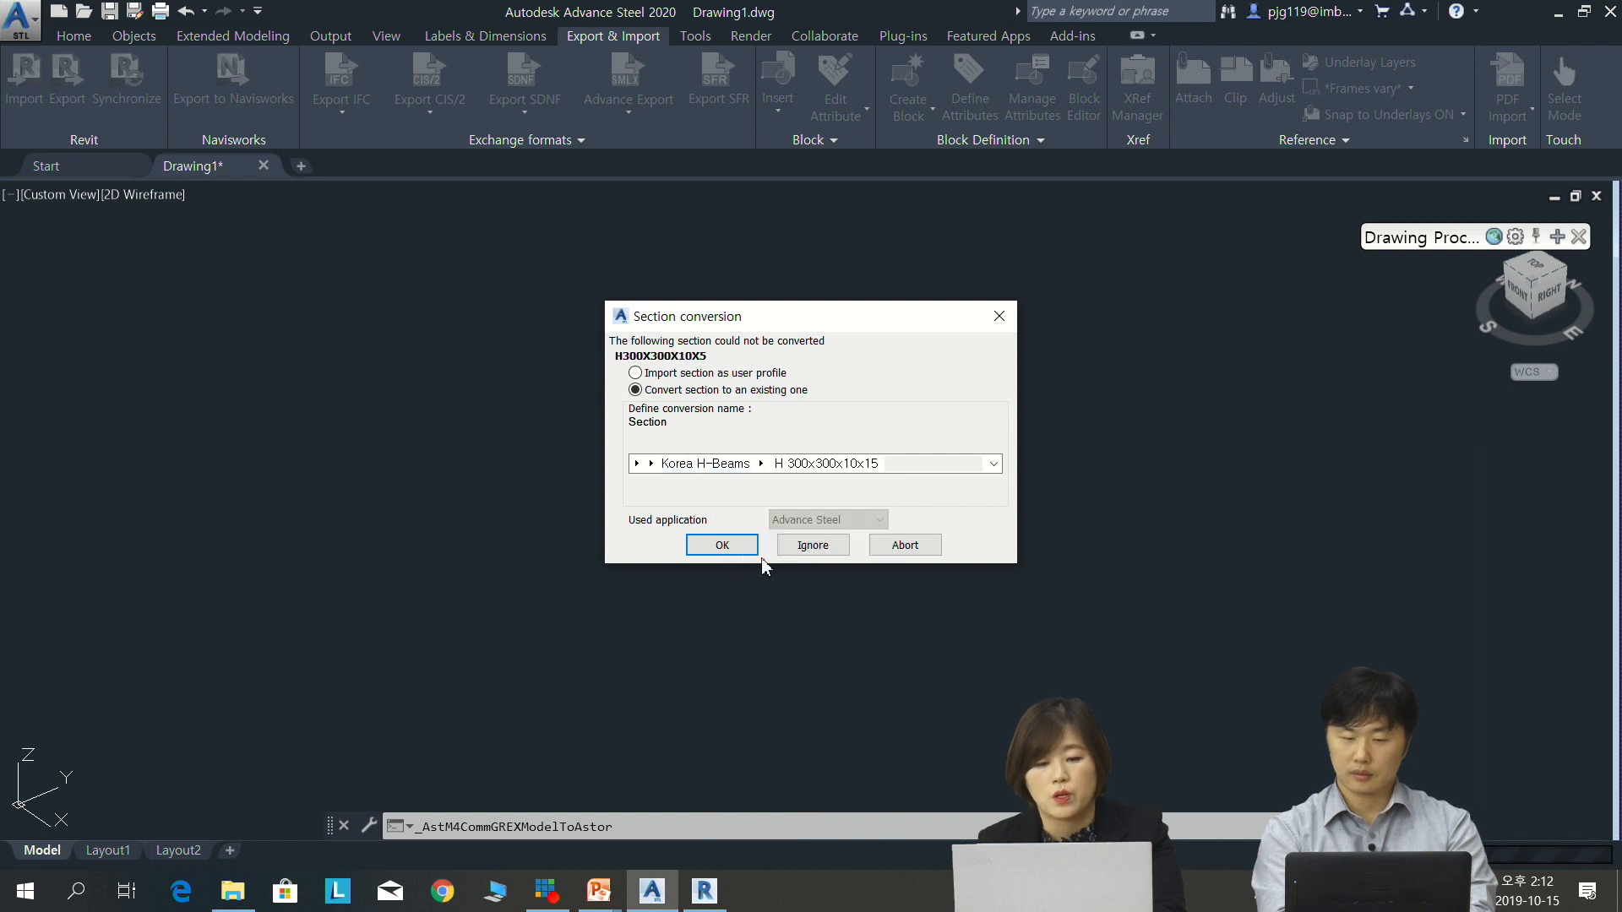
left_click(724, 546)
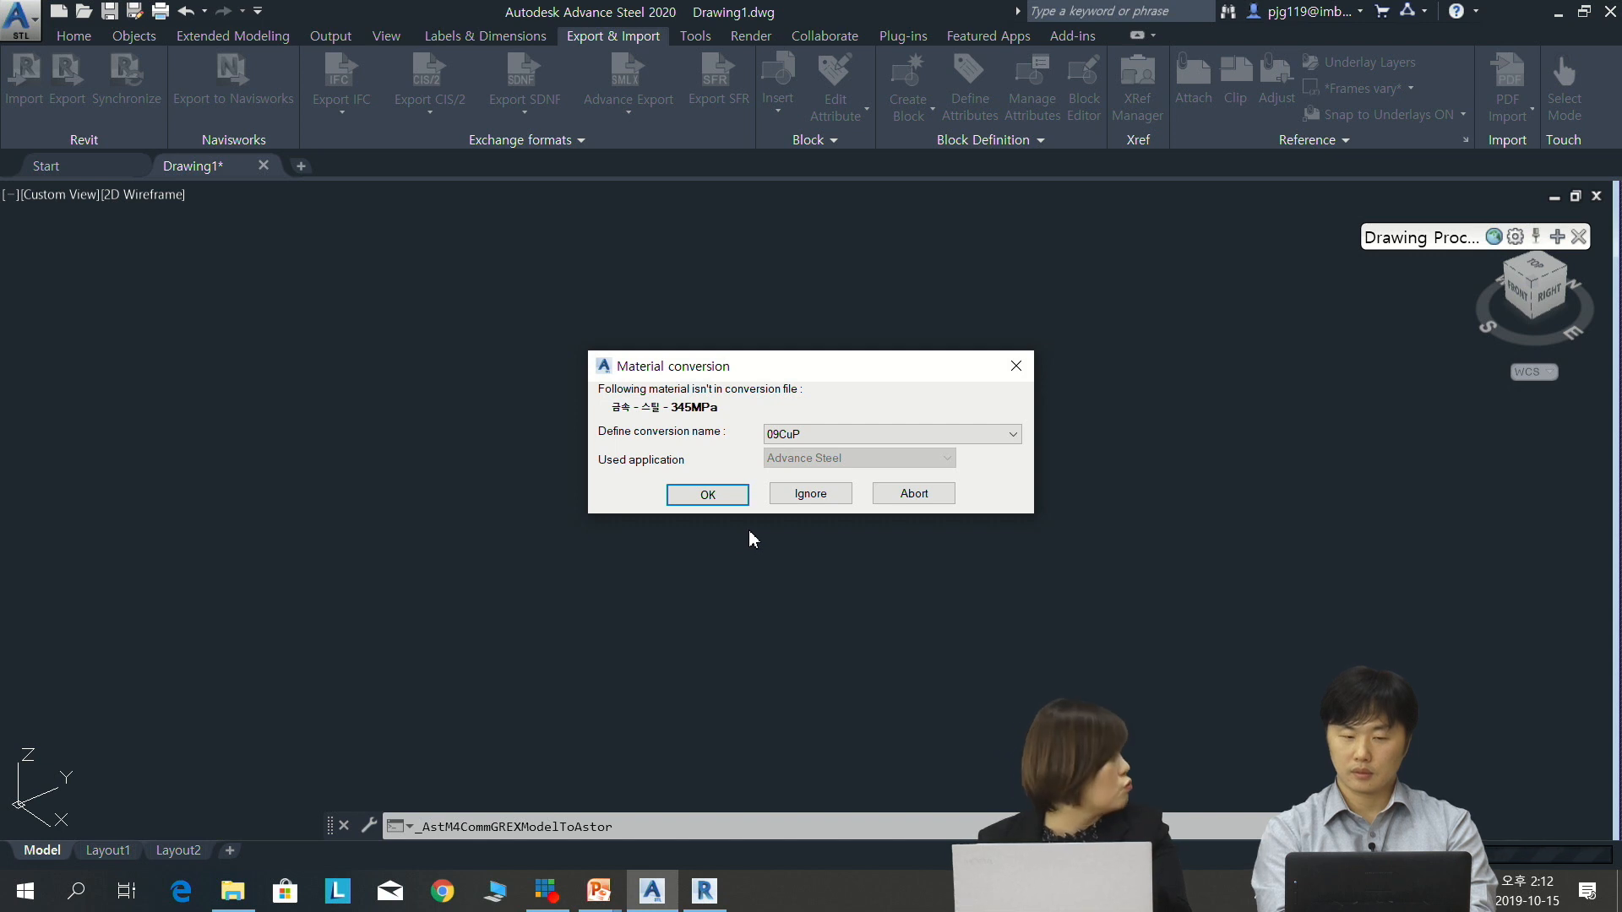
Map the unmatched 345MPa steel material to SS 400 and accept the material conversion
left_click(790, 436)
key("s")
key("s")
scroll(836, 818, "down", 1)
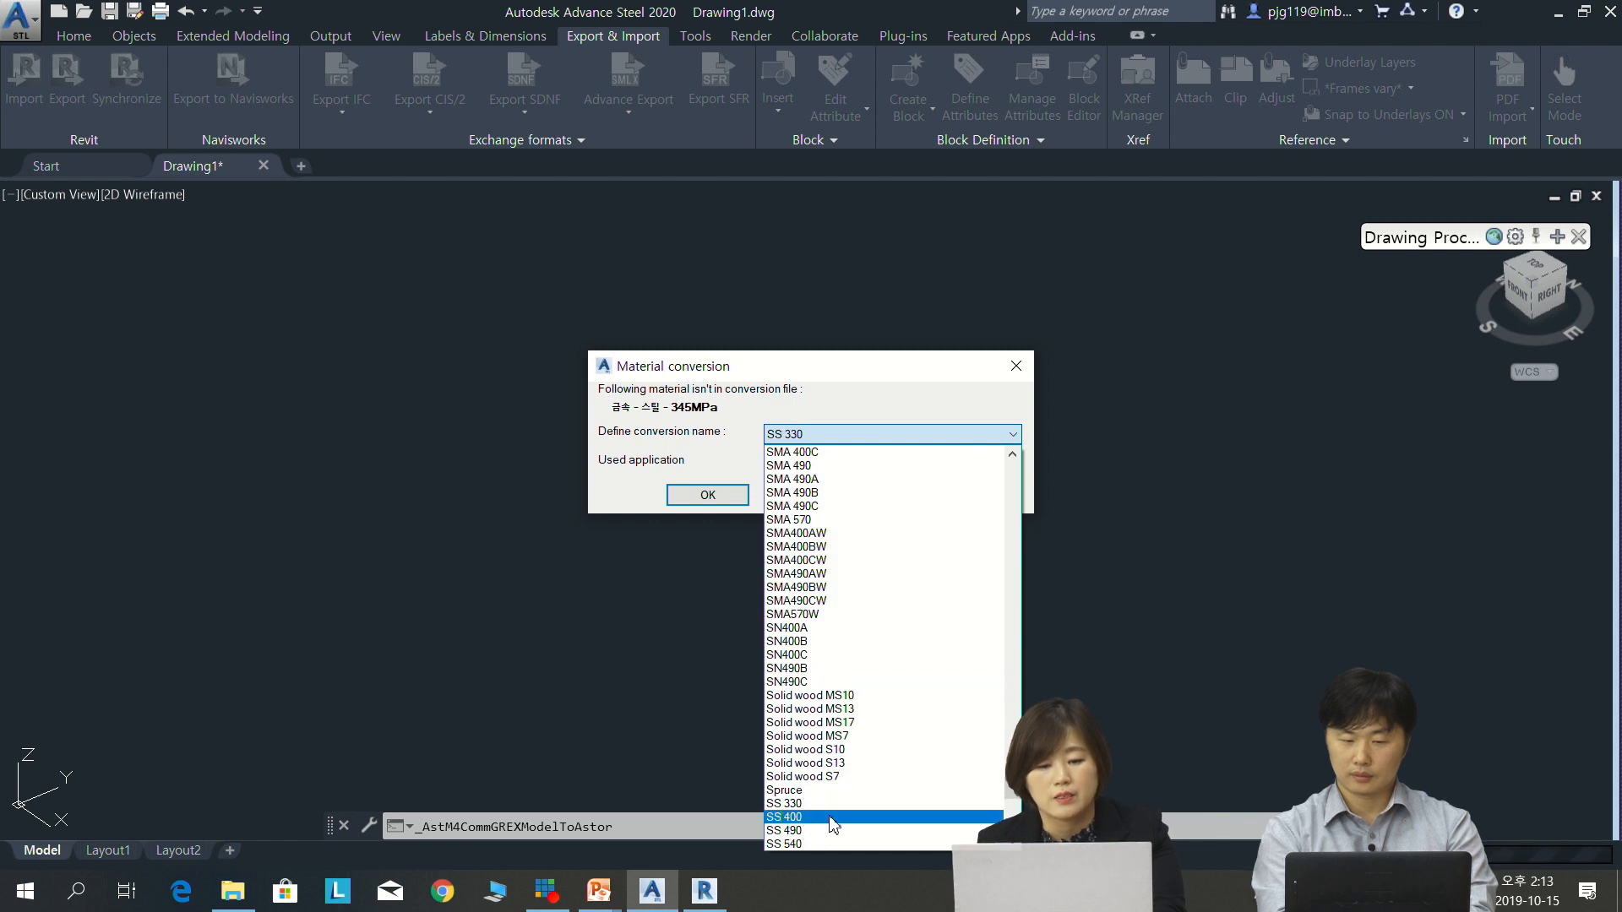
left_click(802, 818)
left_click(720, 498)
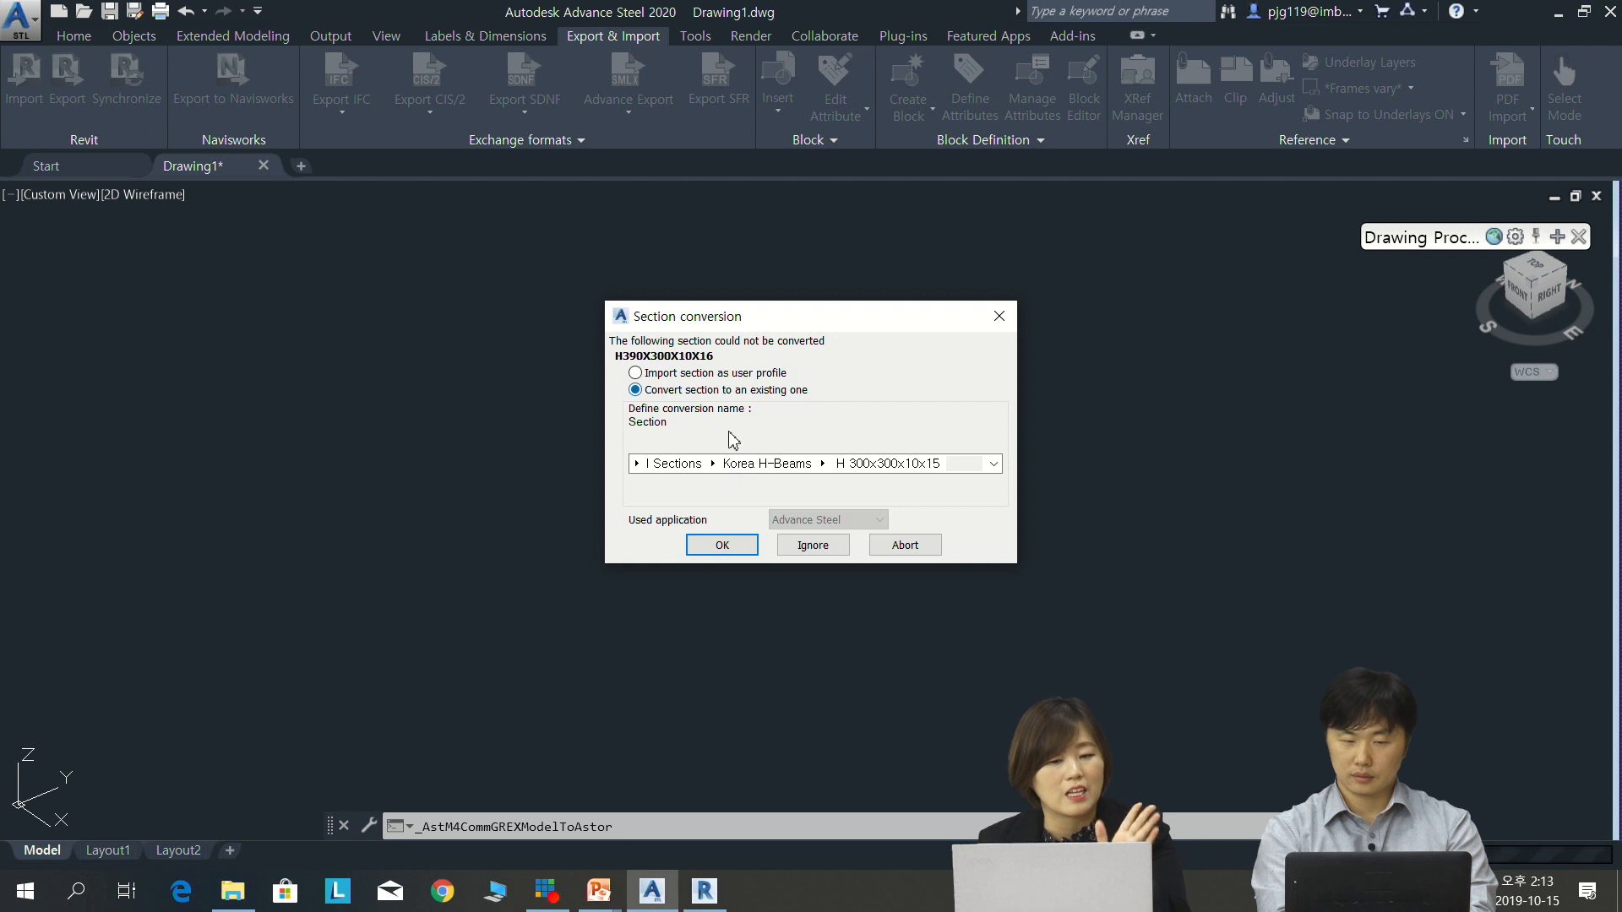
Convert the unmatched section H390X300X10X16 to the Korea H-Beams size H 390x300x10x16
left_click(822, 464)
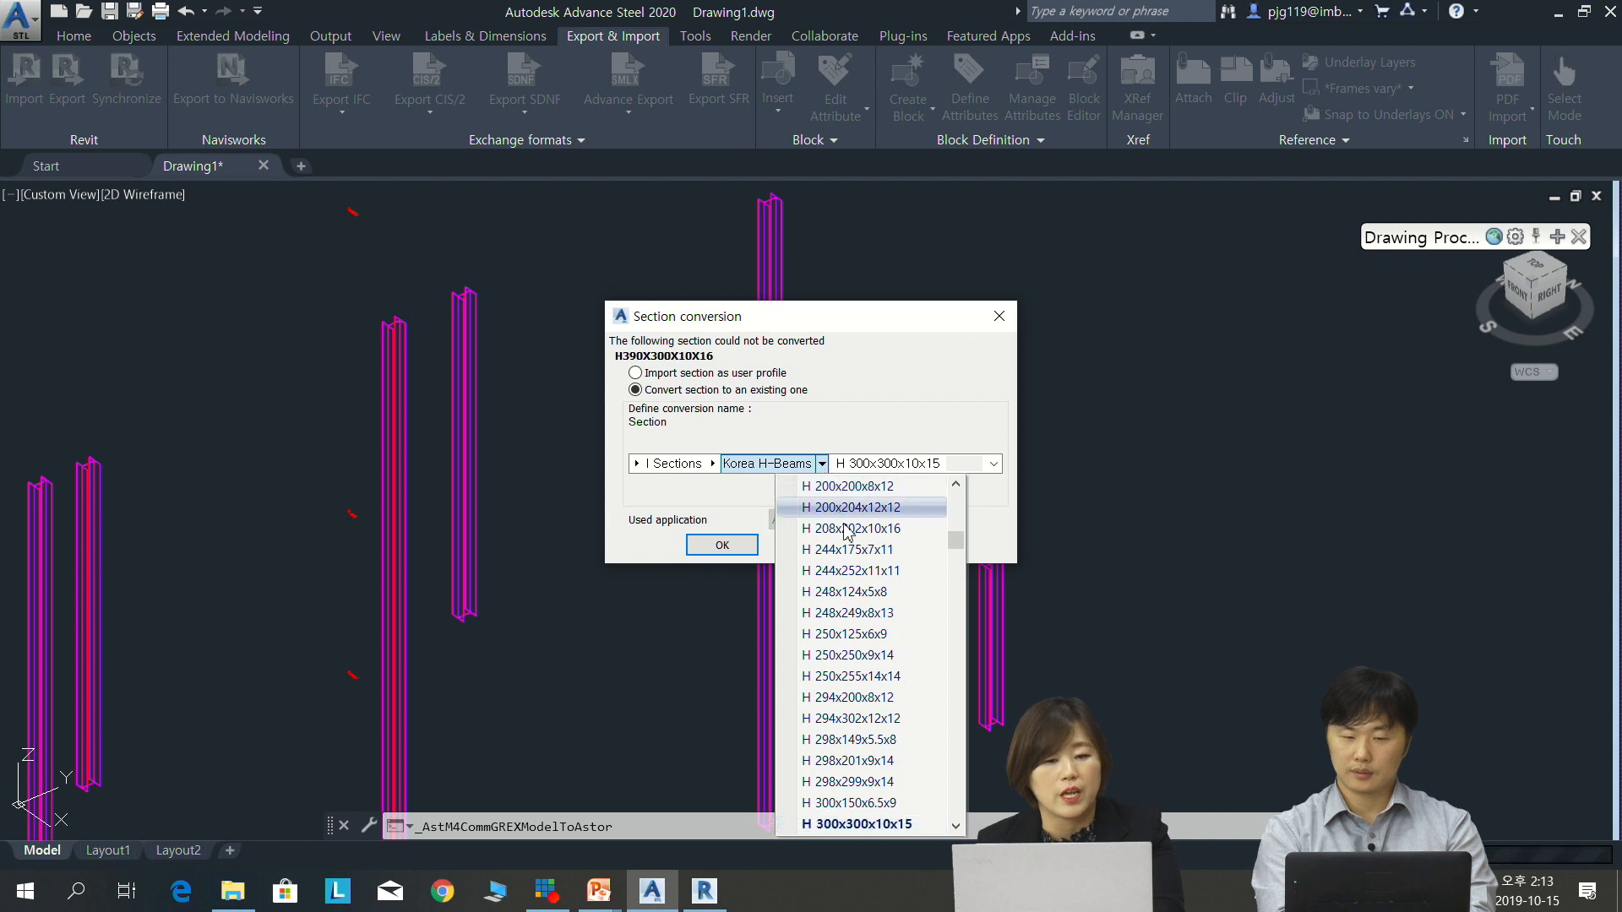
scroll(887, 676, "down", 1)
scroll(896, 794, "down", 5)
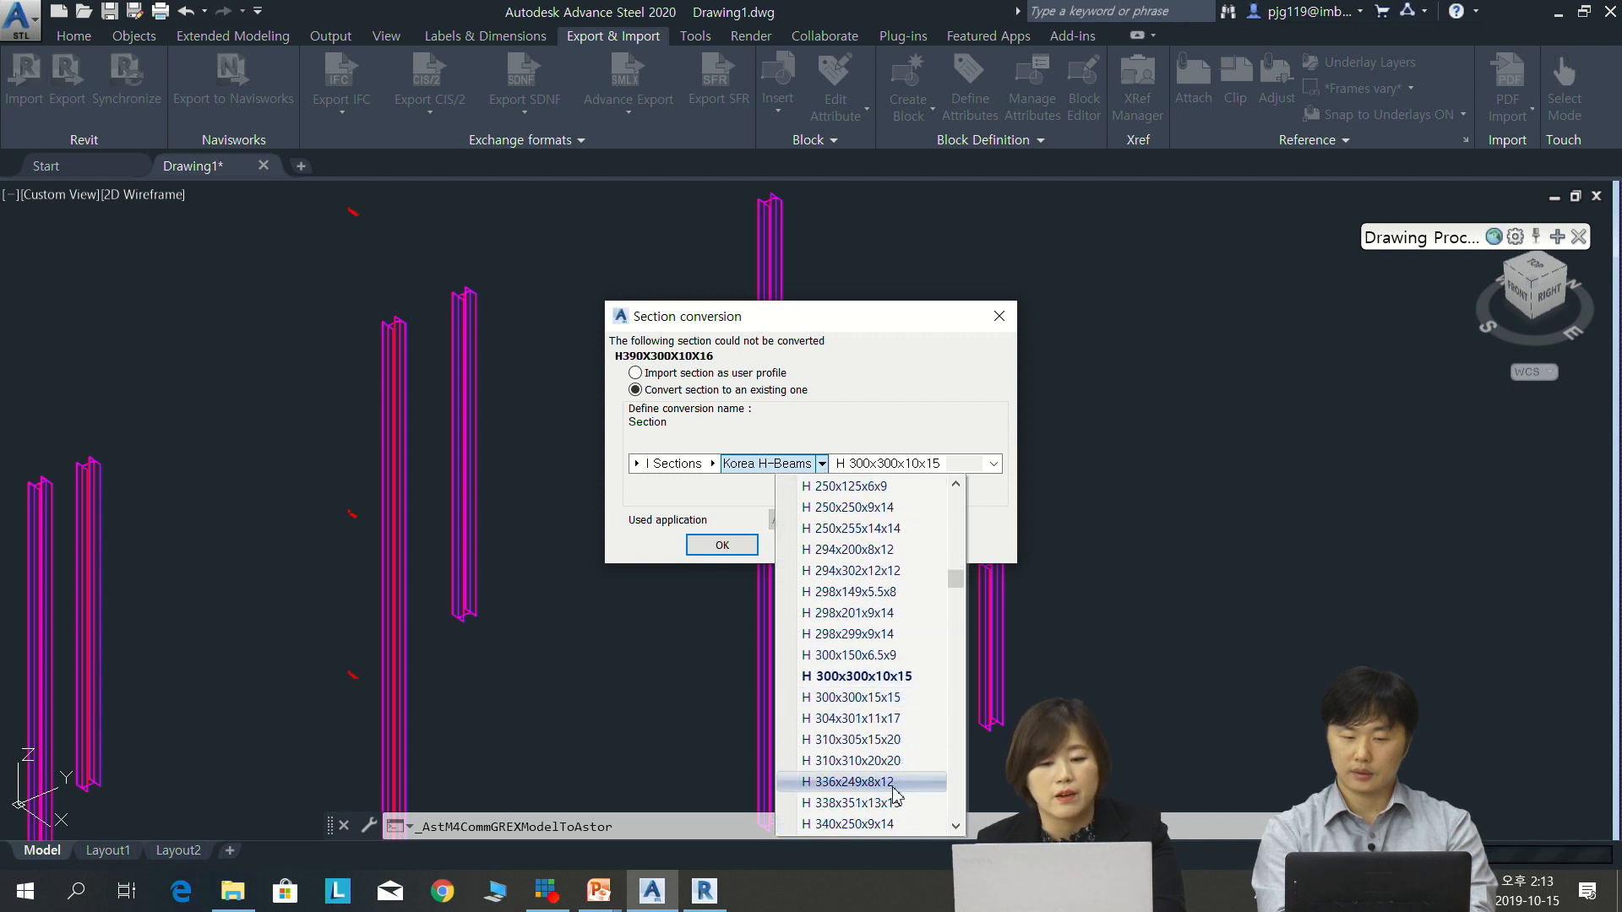
left_click(867, 824)
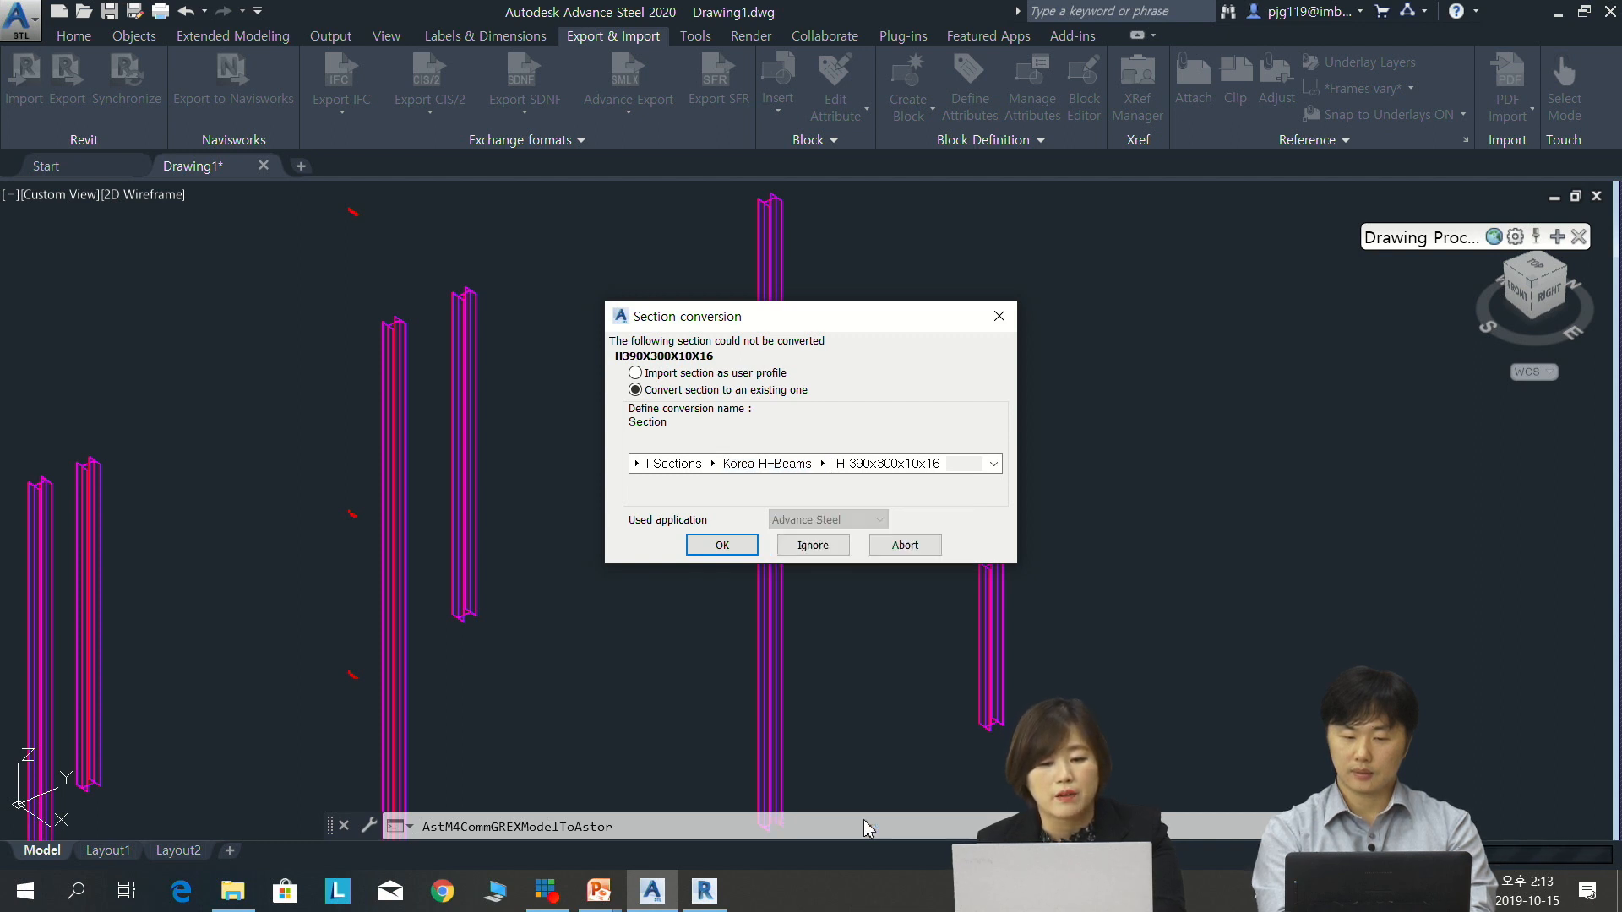
left_click(723, 546)
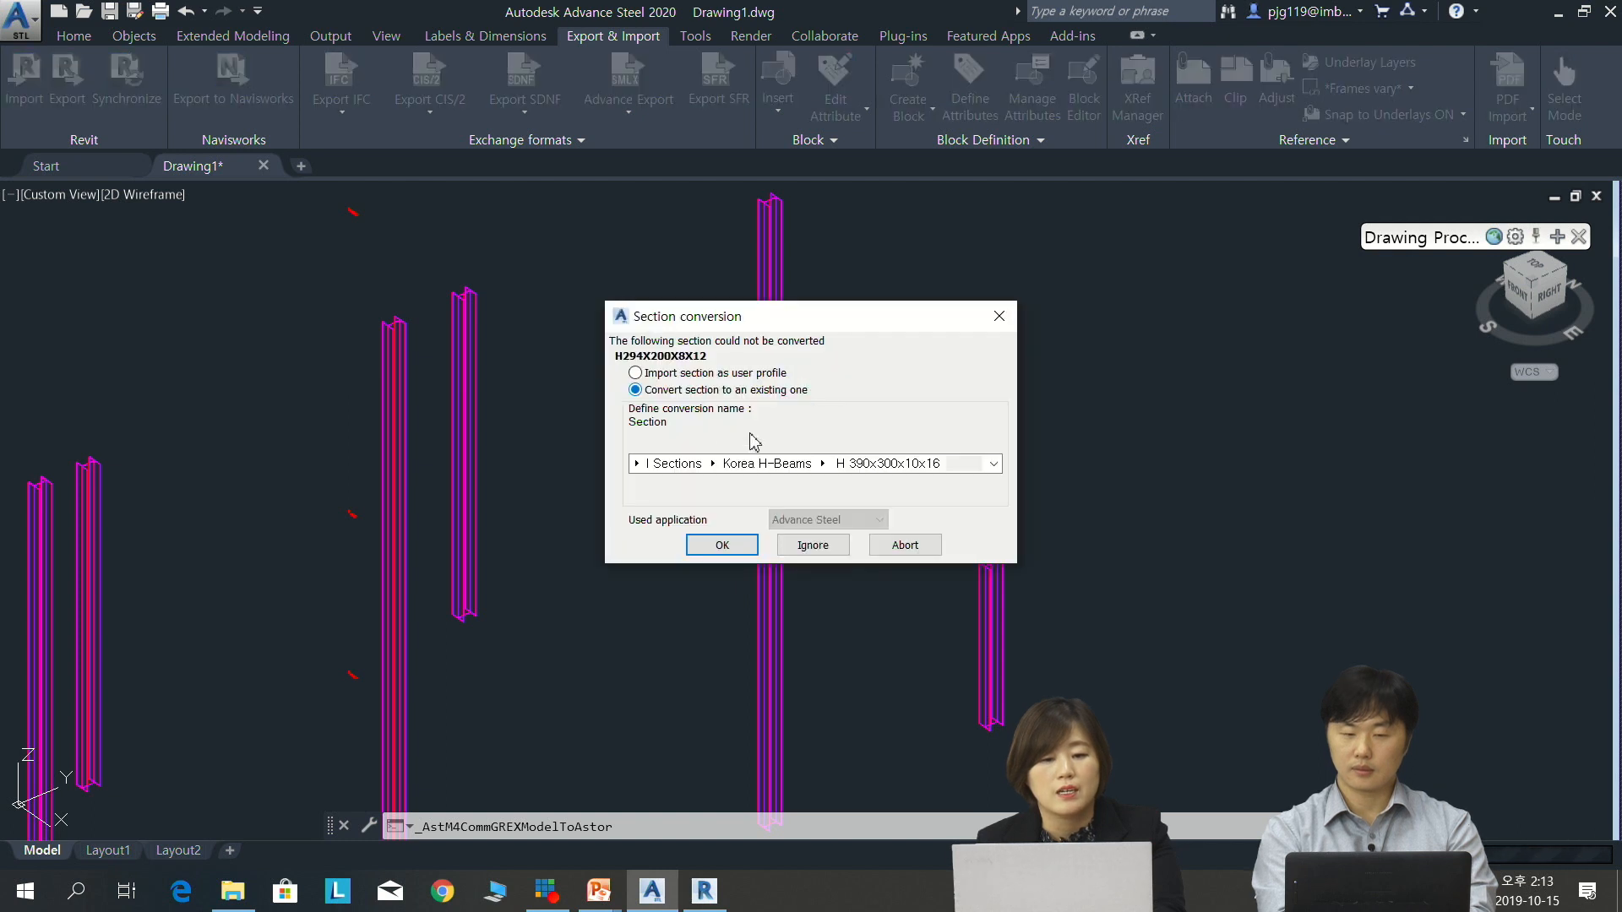
Convert the unmatched section H294X200X8X12 to the Korea H-Beams size H 294x200x8x12
left_click(823, 465)
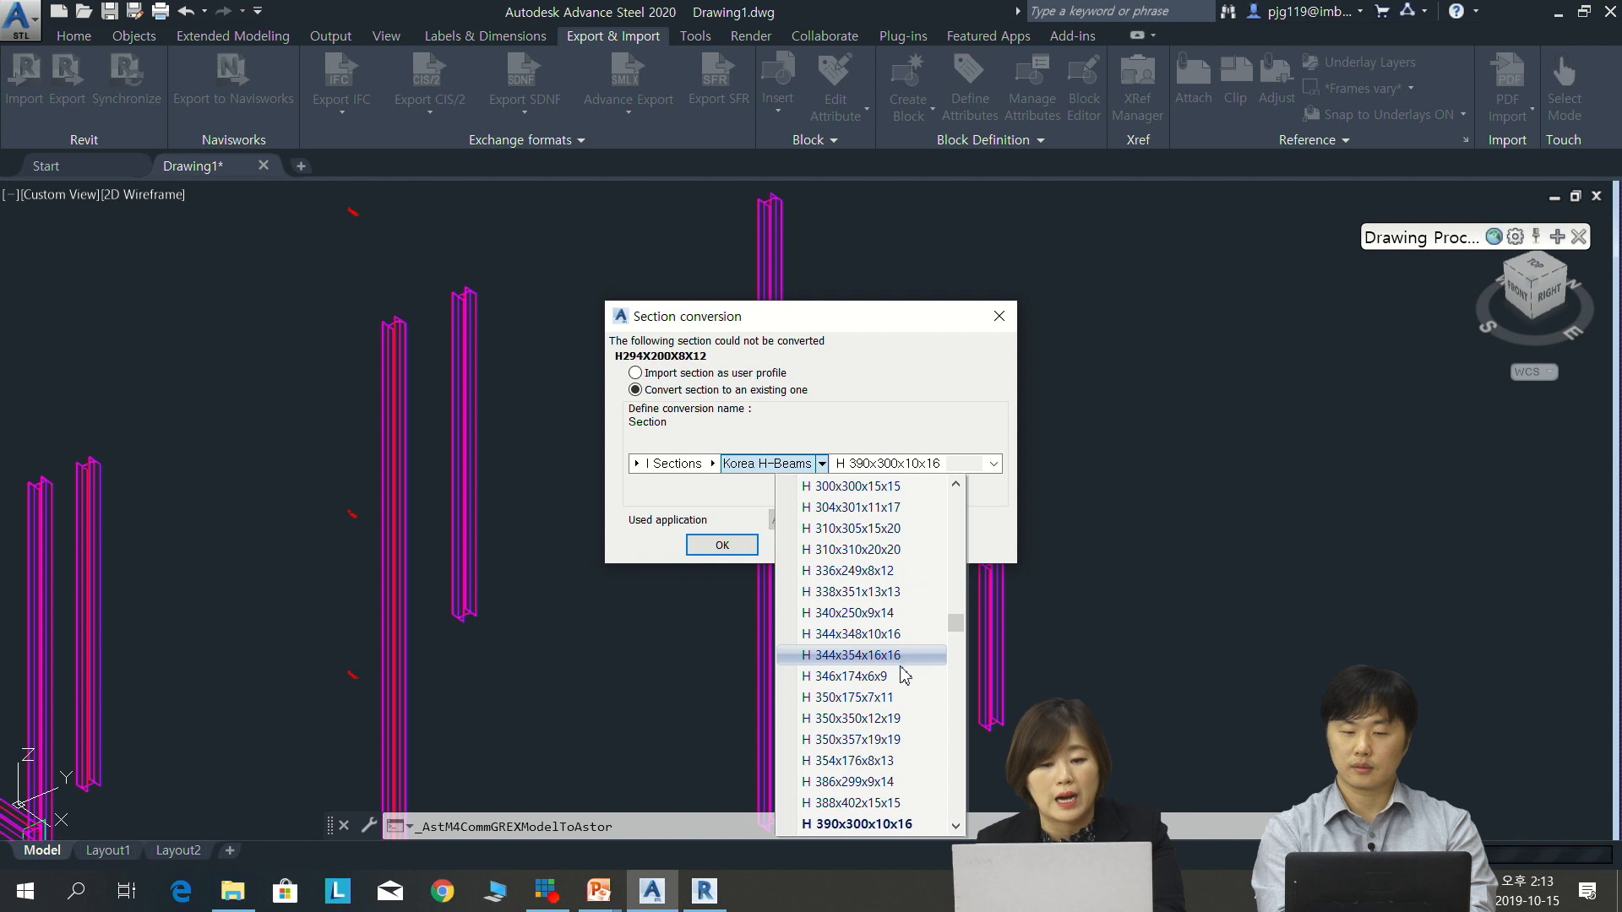
scroll(893, 735, "up", 3)
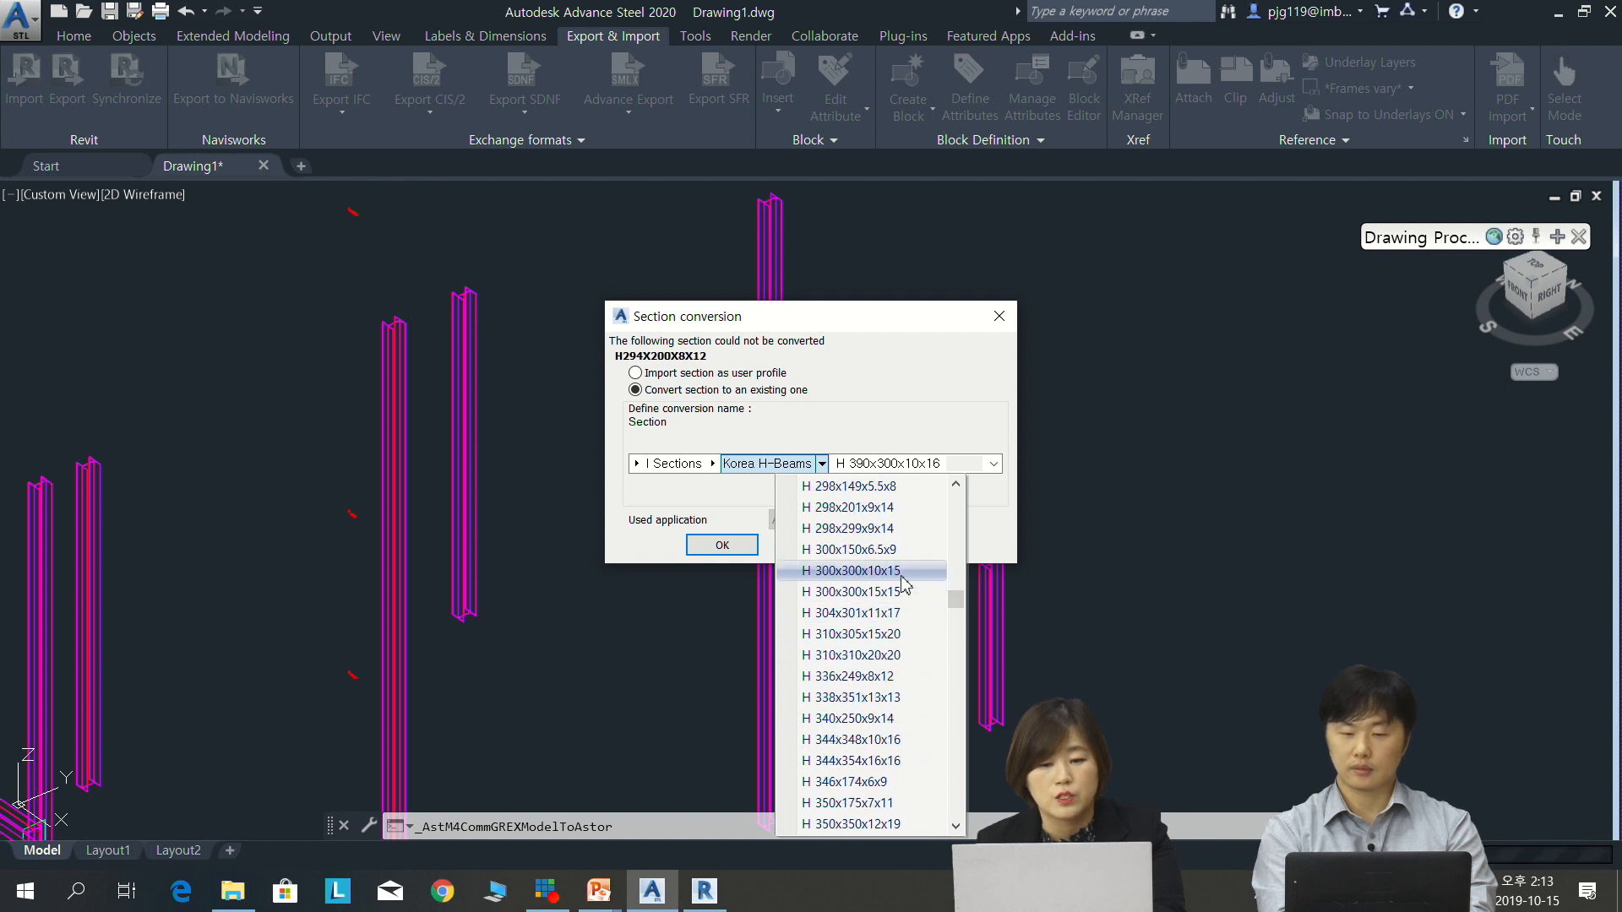
scroll(911, 499, "up", 1)
left_click(904, 489)
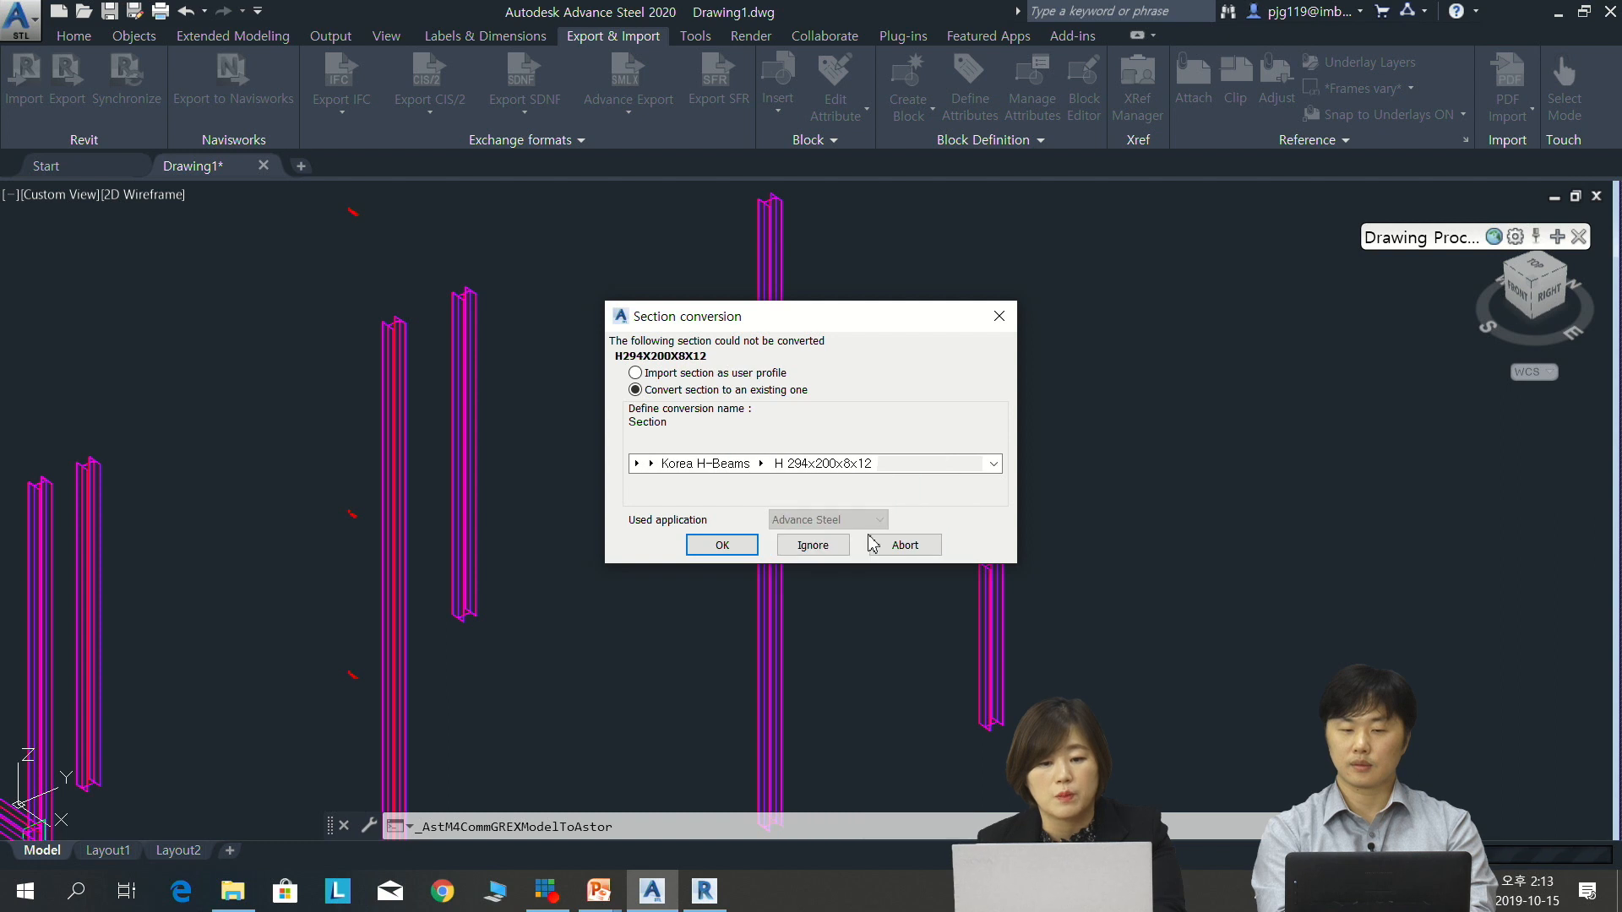
left_click(723, 546)
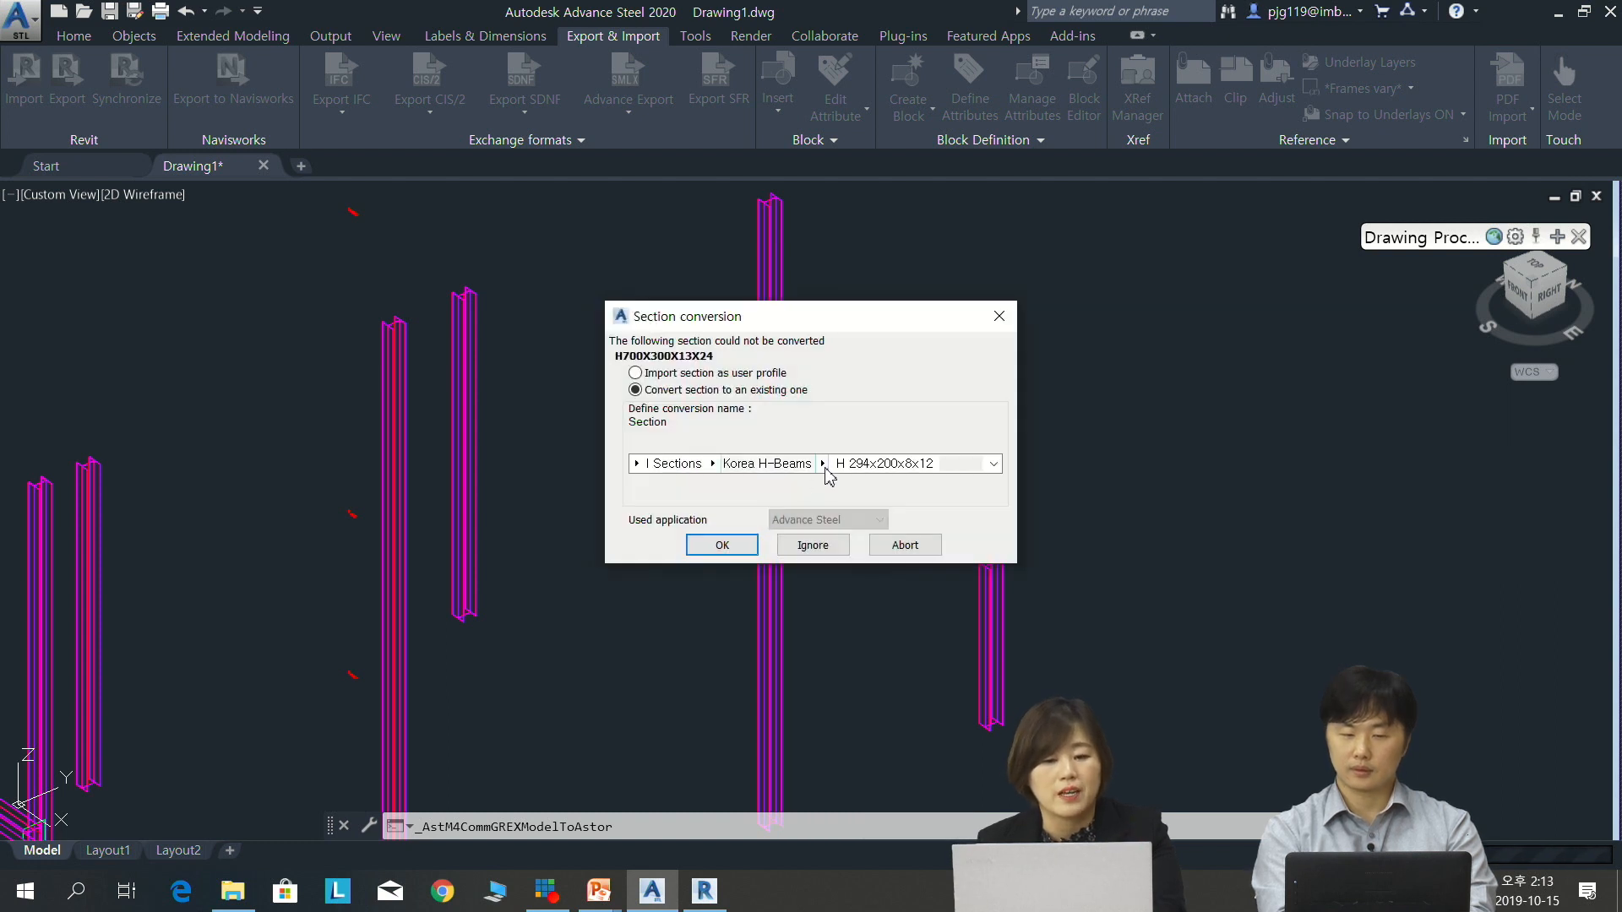
Convert the unmatched section H700X300X13X24 to the Korea H-Beams size H 700x300x13x24
left_click(824, 465)
scroll(868, 761, "down", 5)
scroll(866, 802, "down", 13)
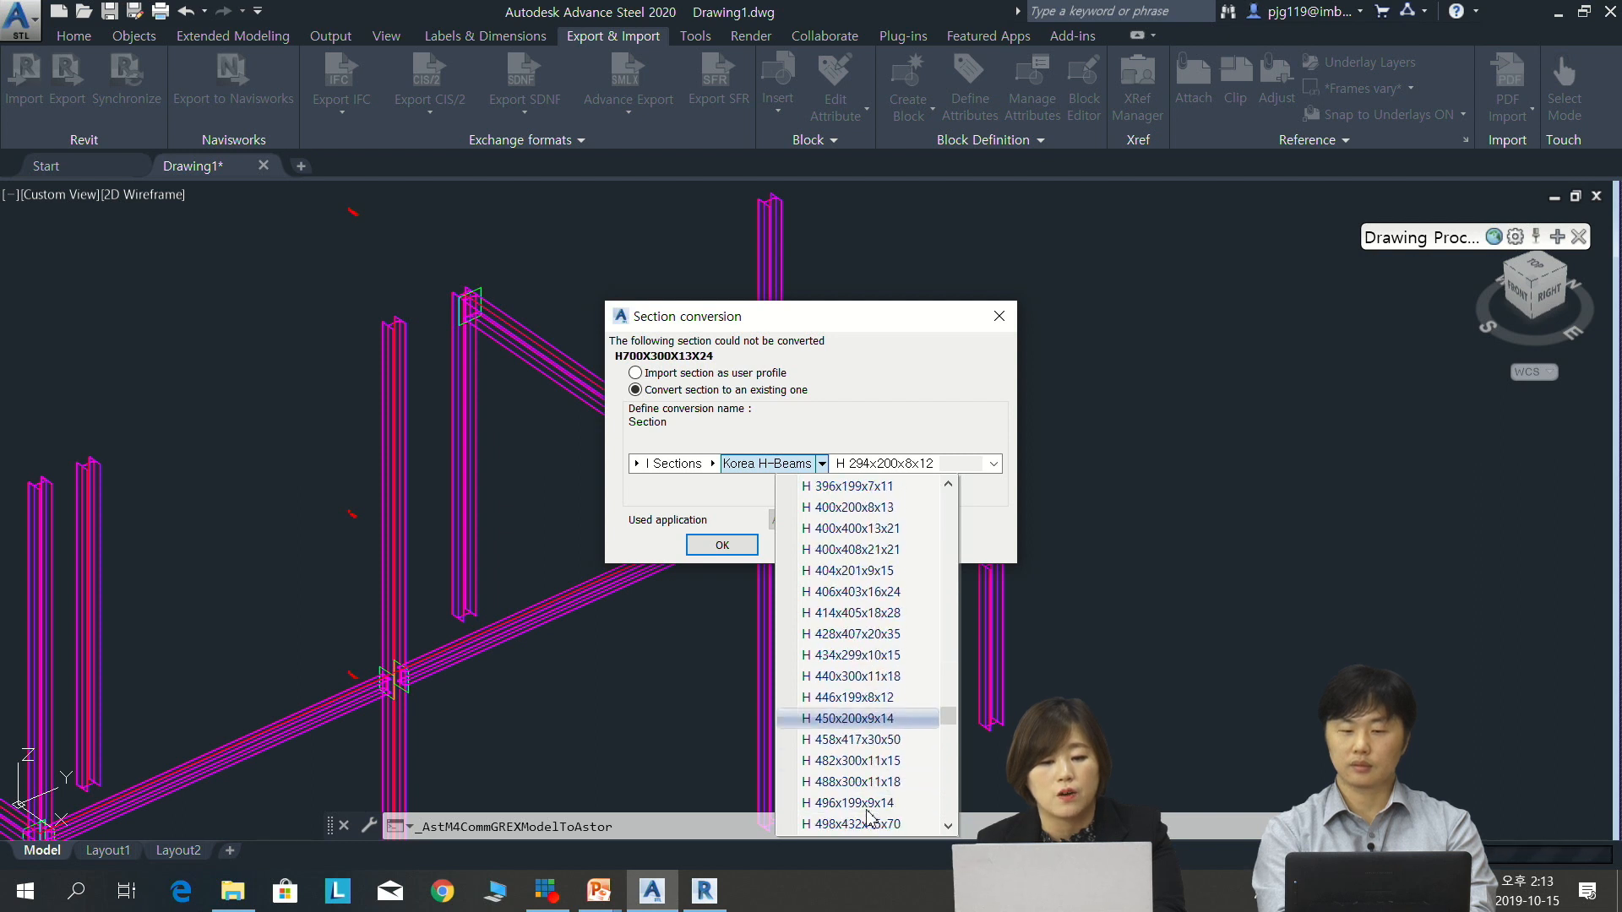
left_click(870, 740)
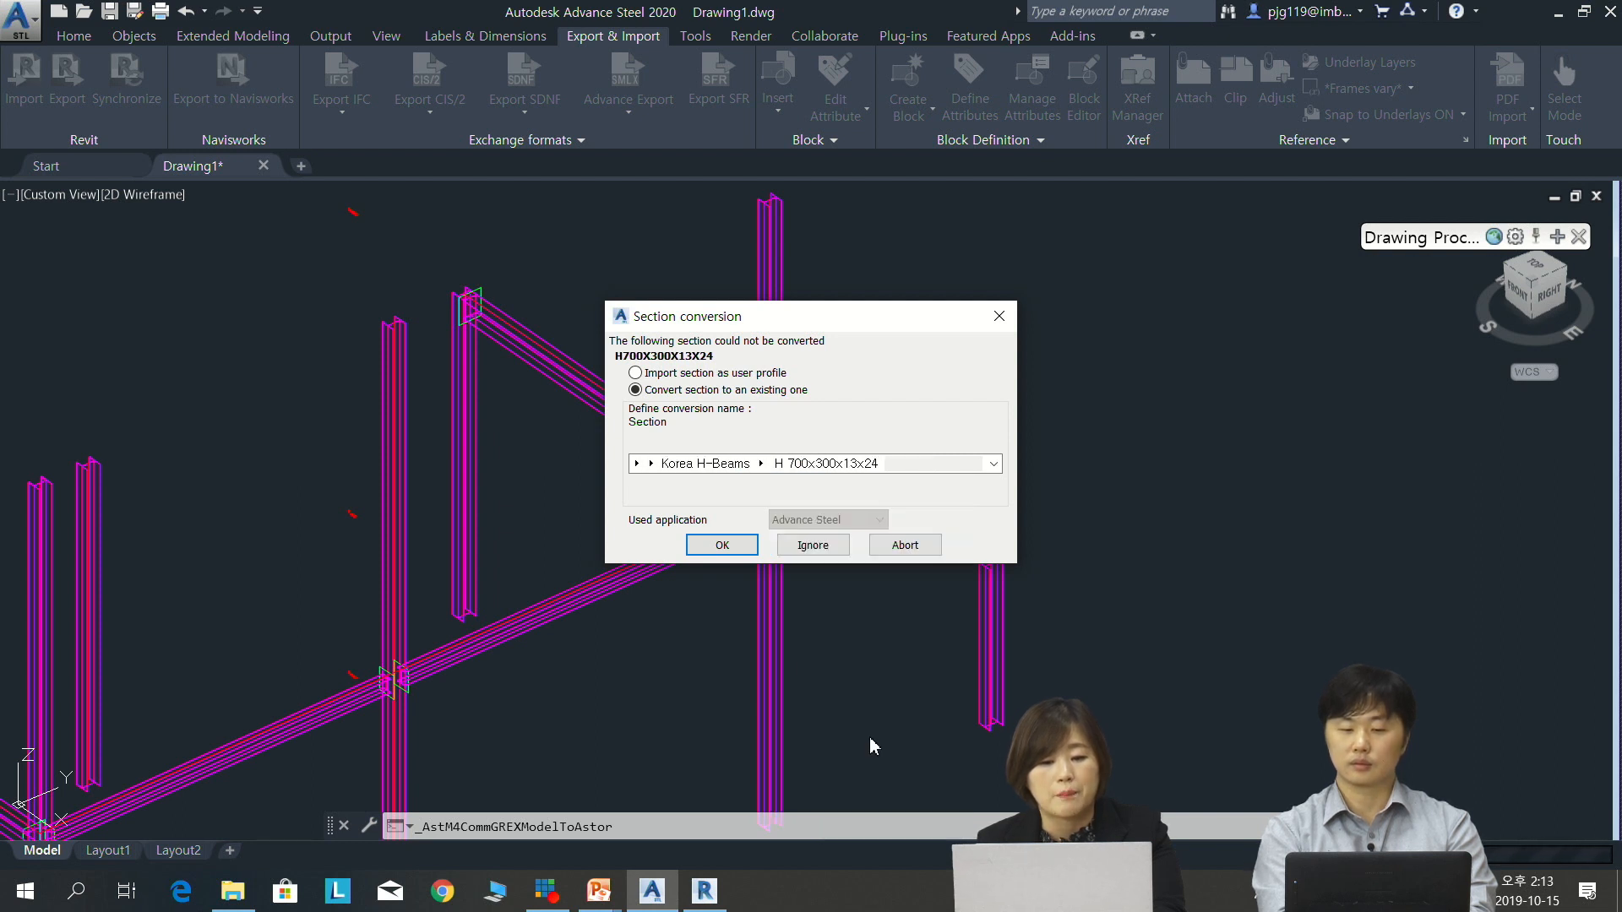
left_click(723, 548)
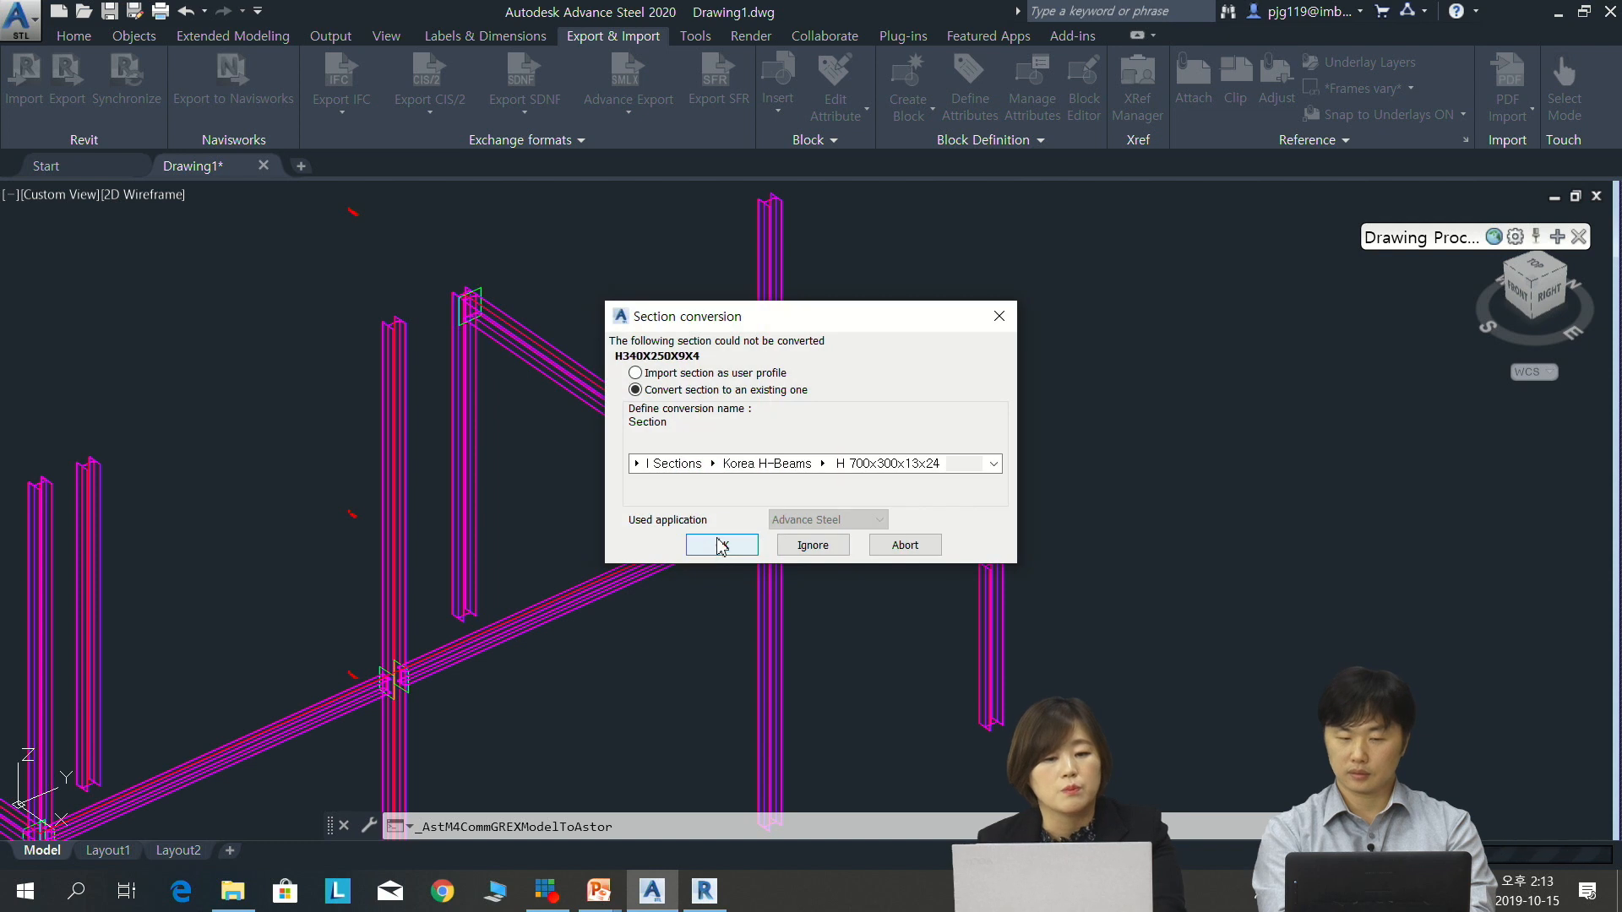
Convert the unmatched section H340X250X9X4 to Korea H-Beams H 340x250x9x14 and accept the same target for H340X250X9X14
left_click(831, 466)
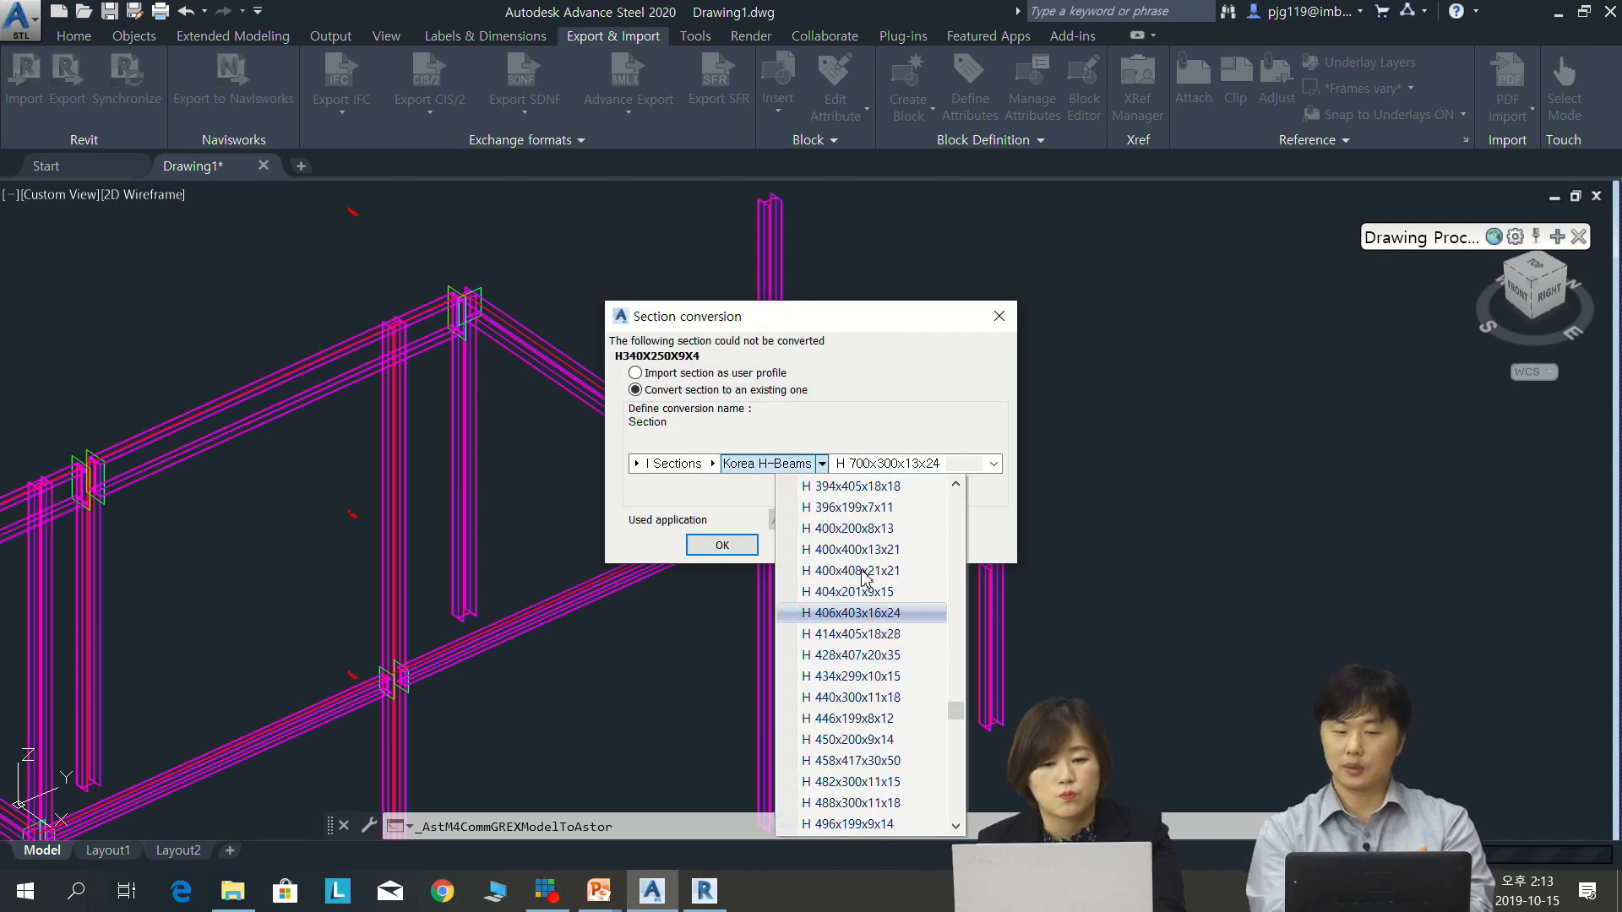
scroll(870, 549, "up", 3)
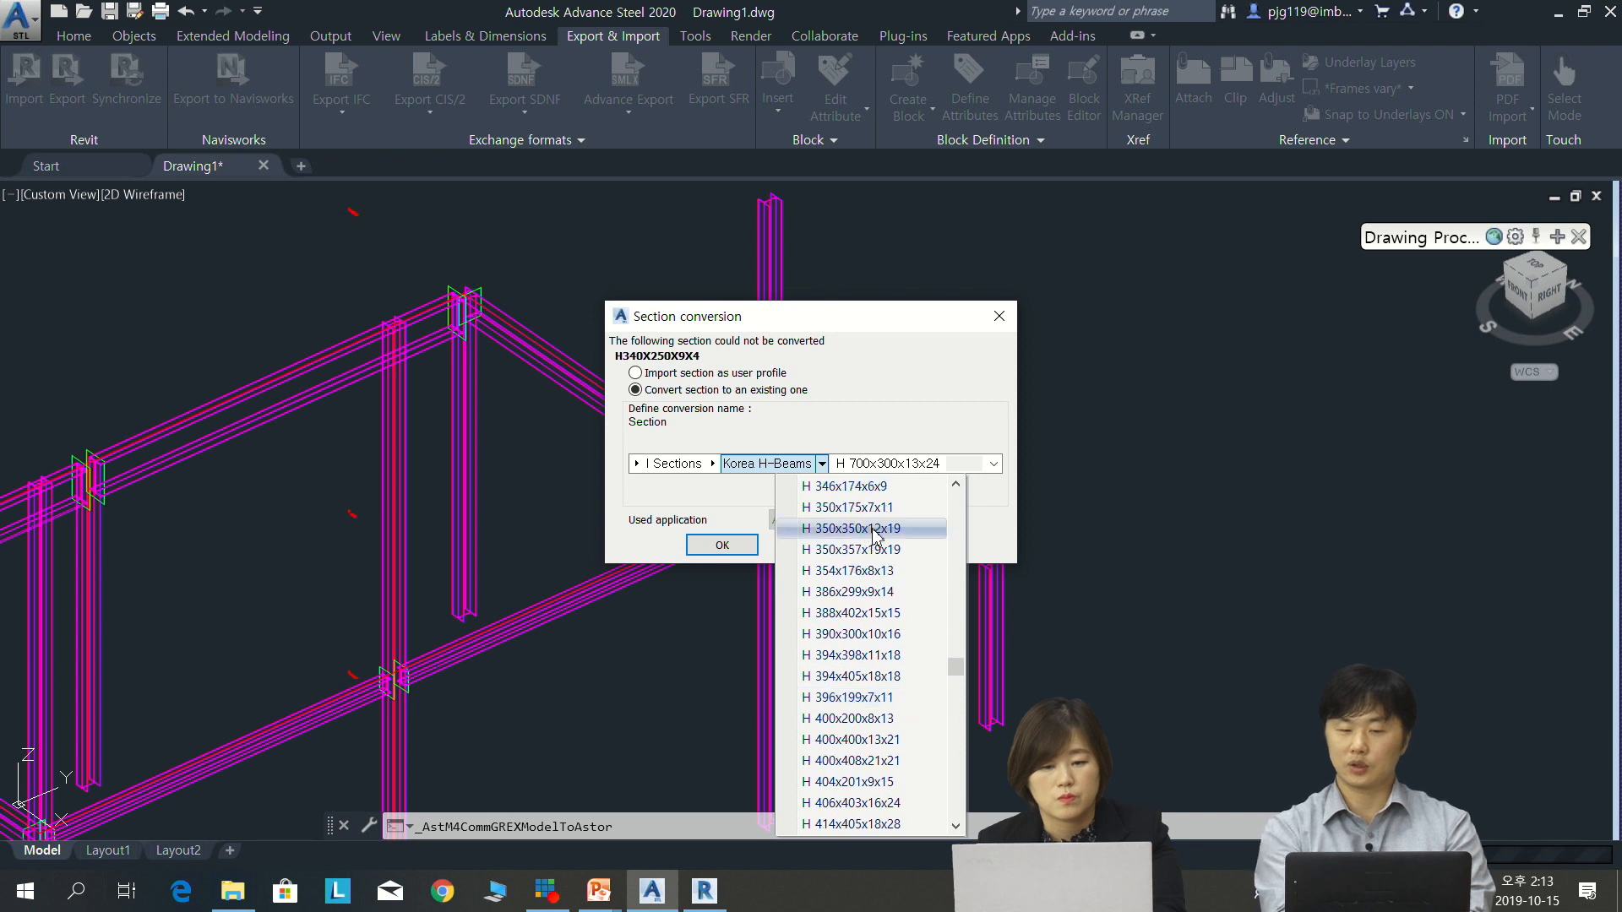
scroll(875, 533, "up", 2)
left_click(877, 528)
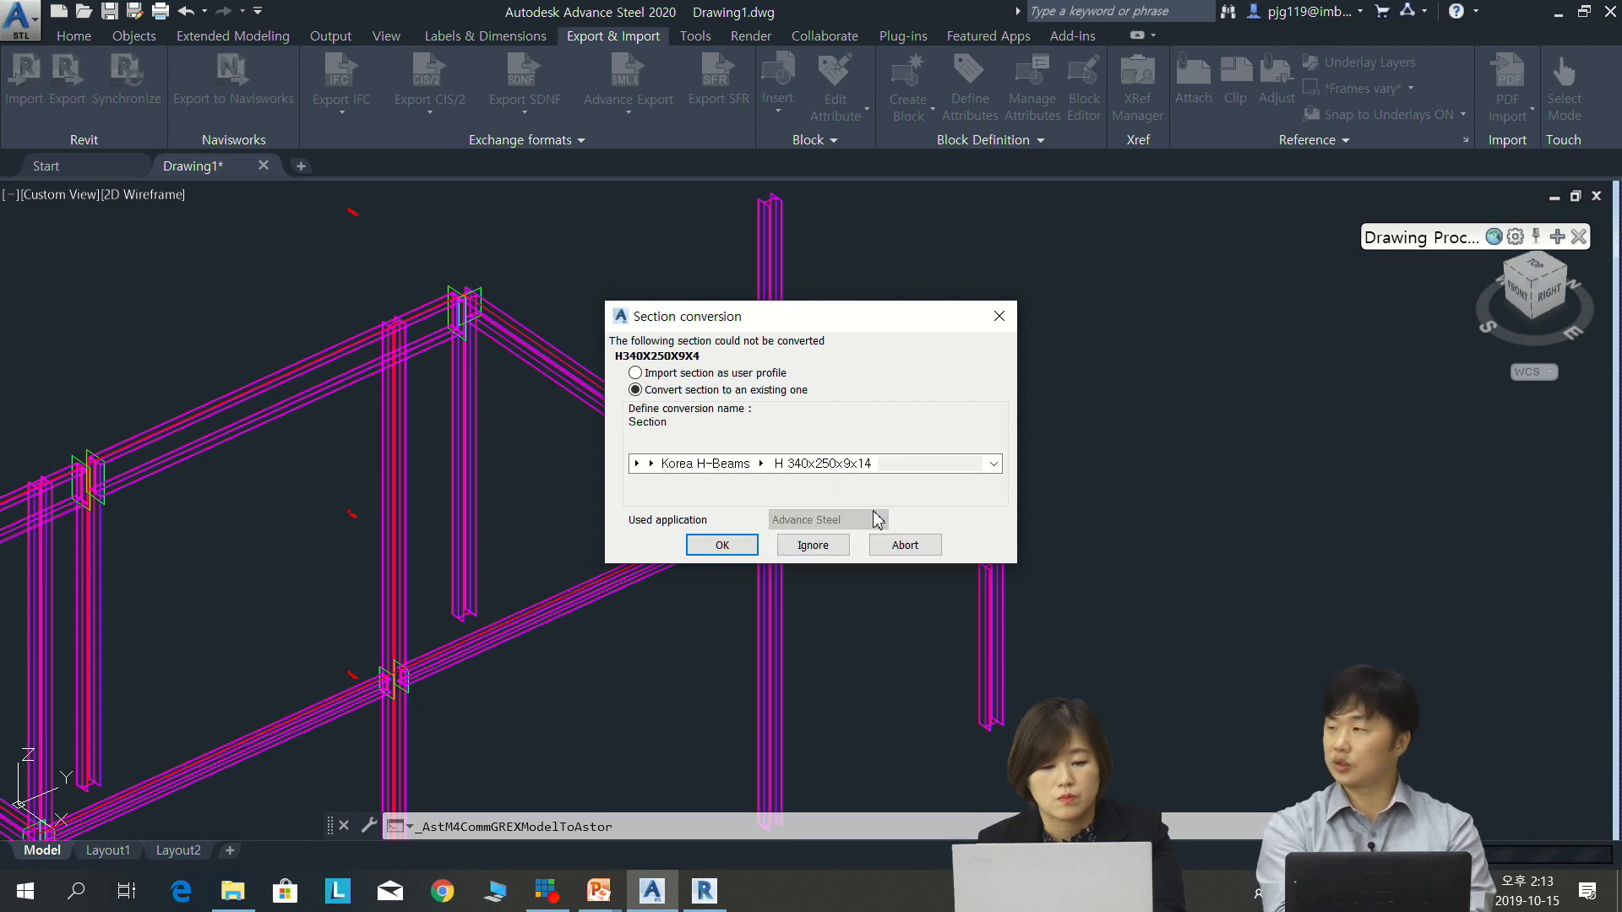
left_click(725, 545)
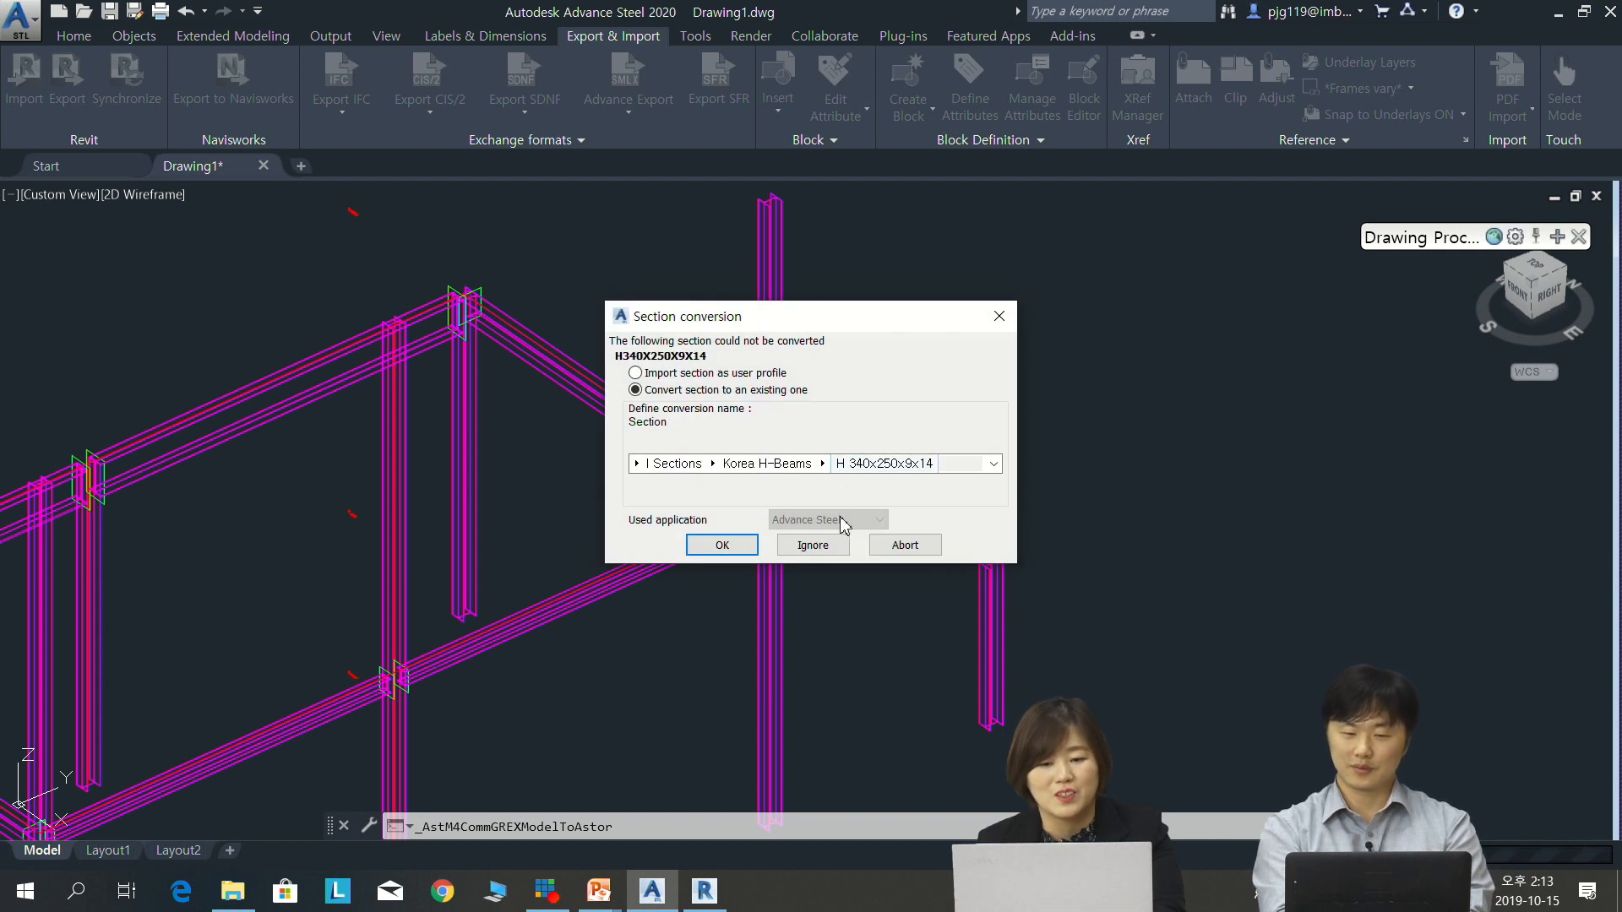
left_click(722, 545)
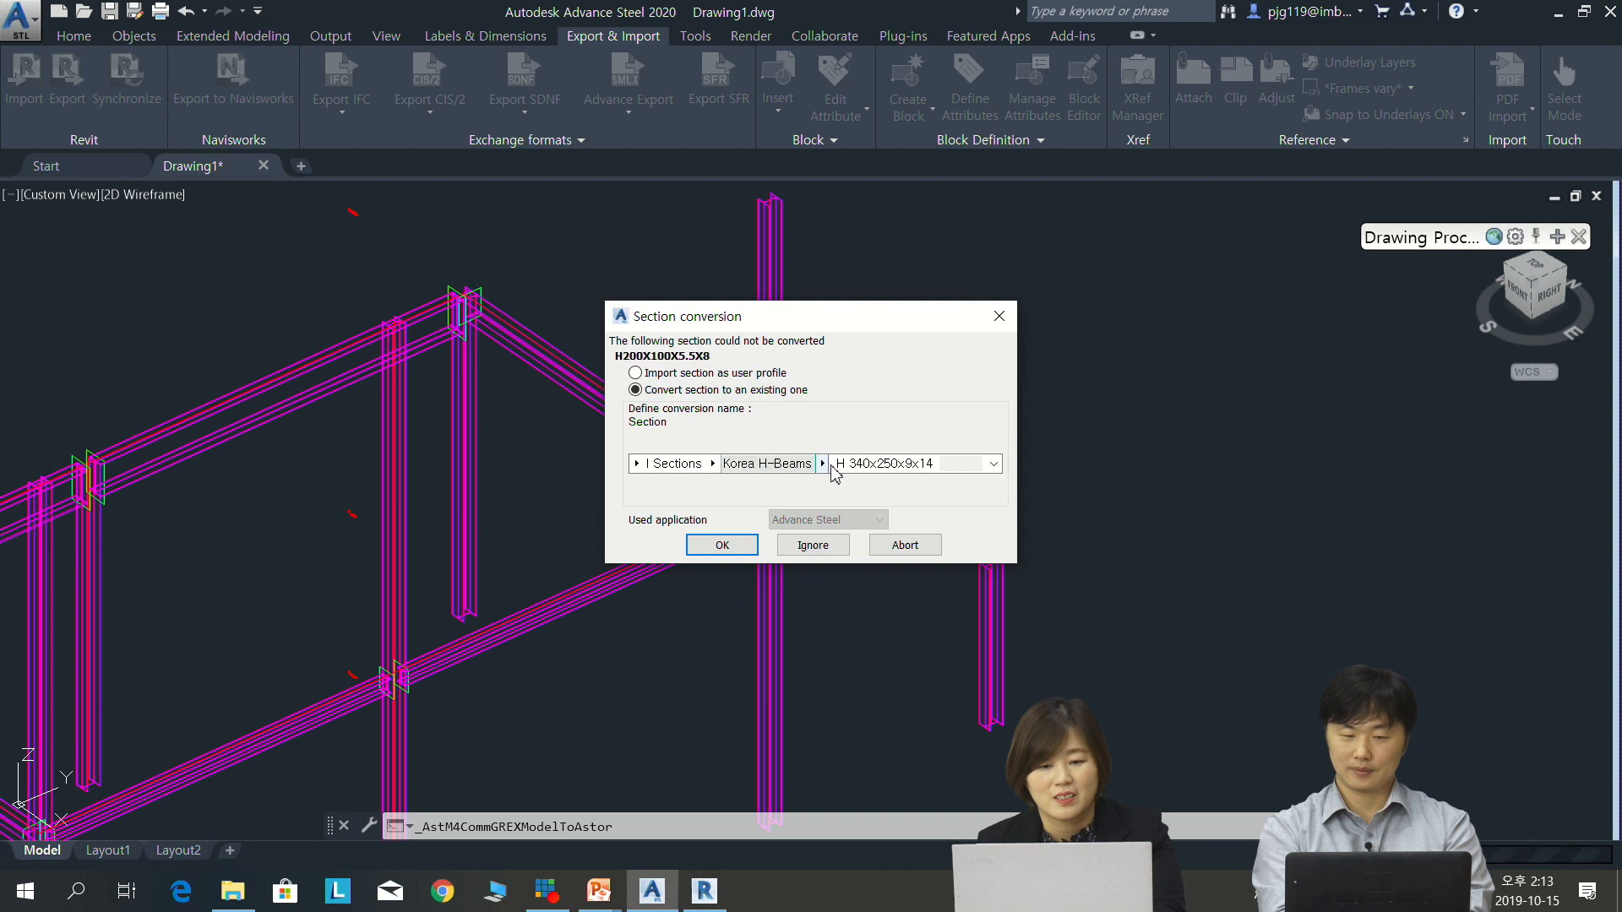
Convert the unmatched section H200X100X5.5X8 to the Korea H-Beams size H 200x100x5.5x8
left_click(822, 464)
scroll(862, 541, "up", 1)
scroll(862, 523, "up", 2)
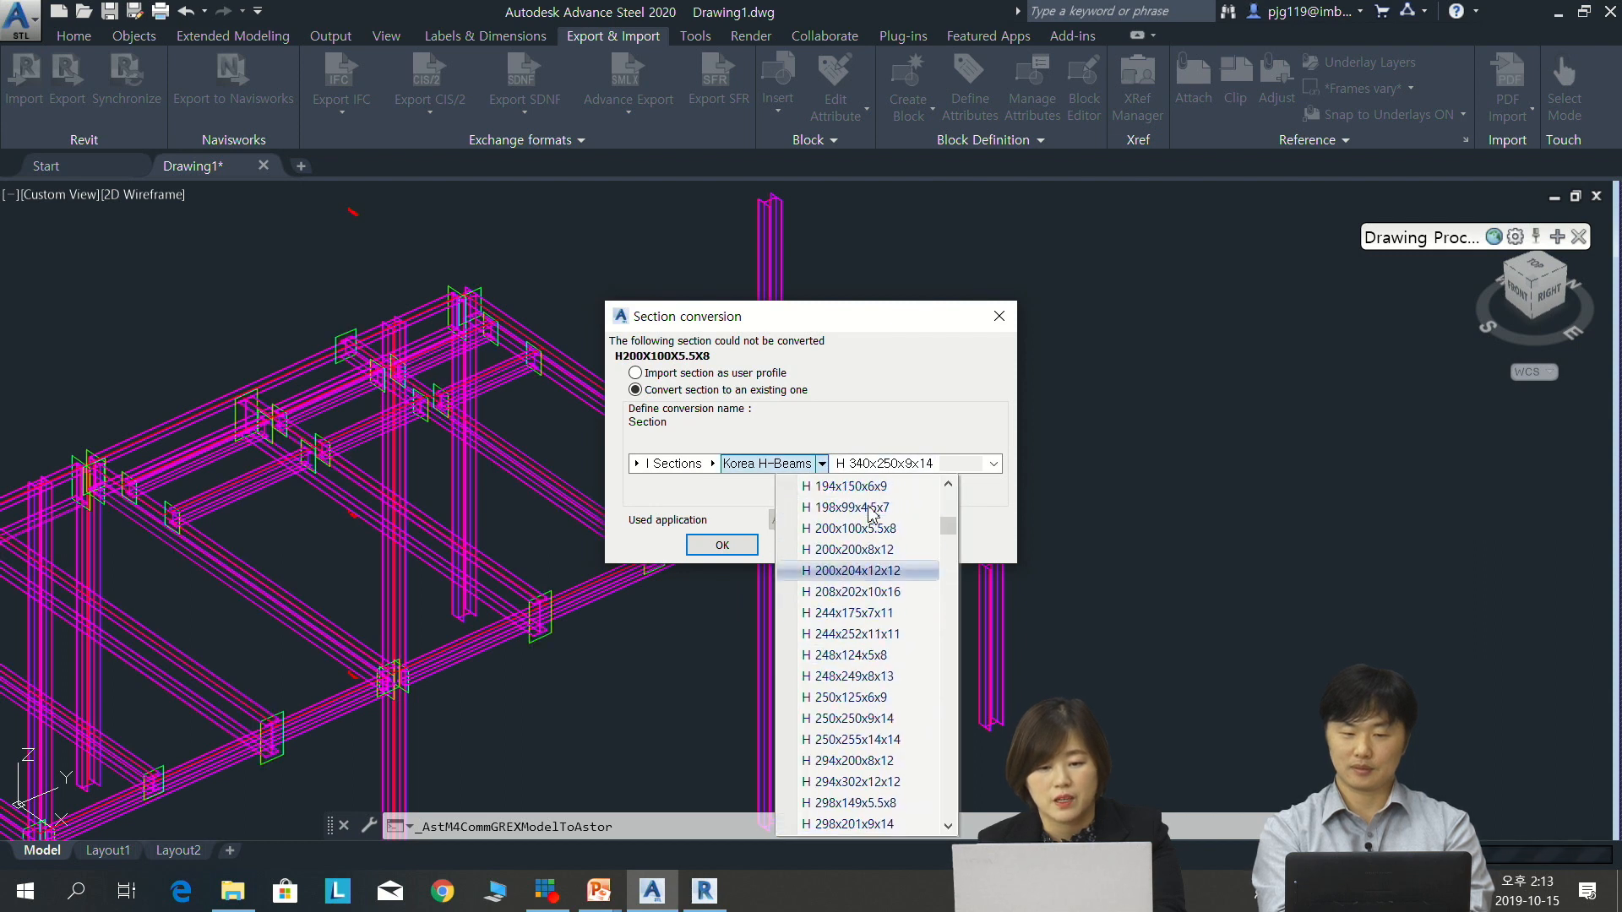
left_click(863, 526)
left_click(722, 545)
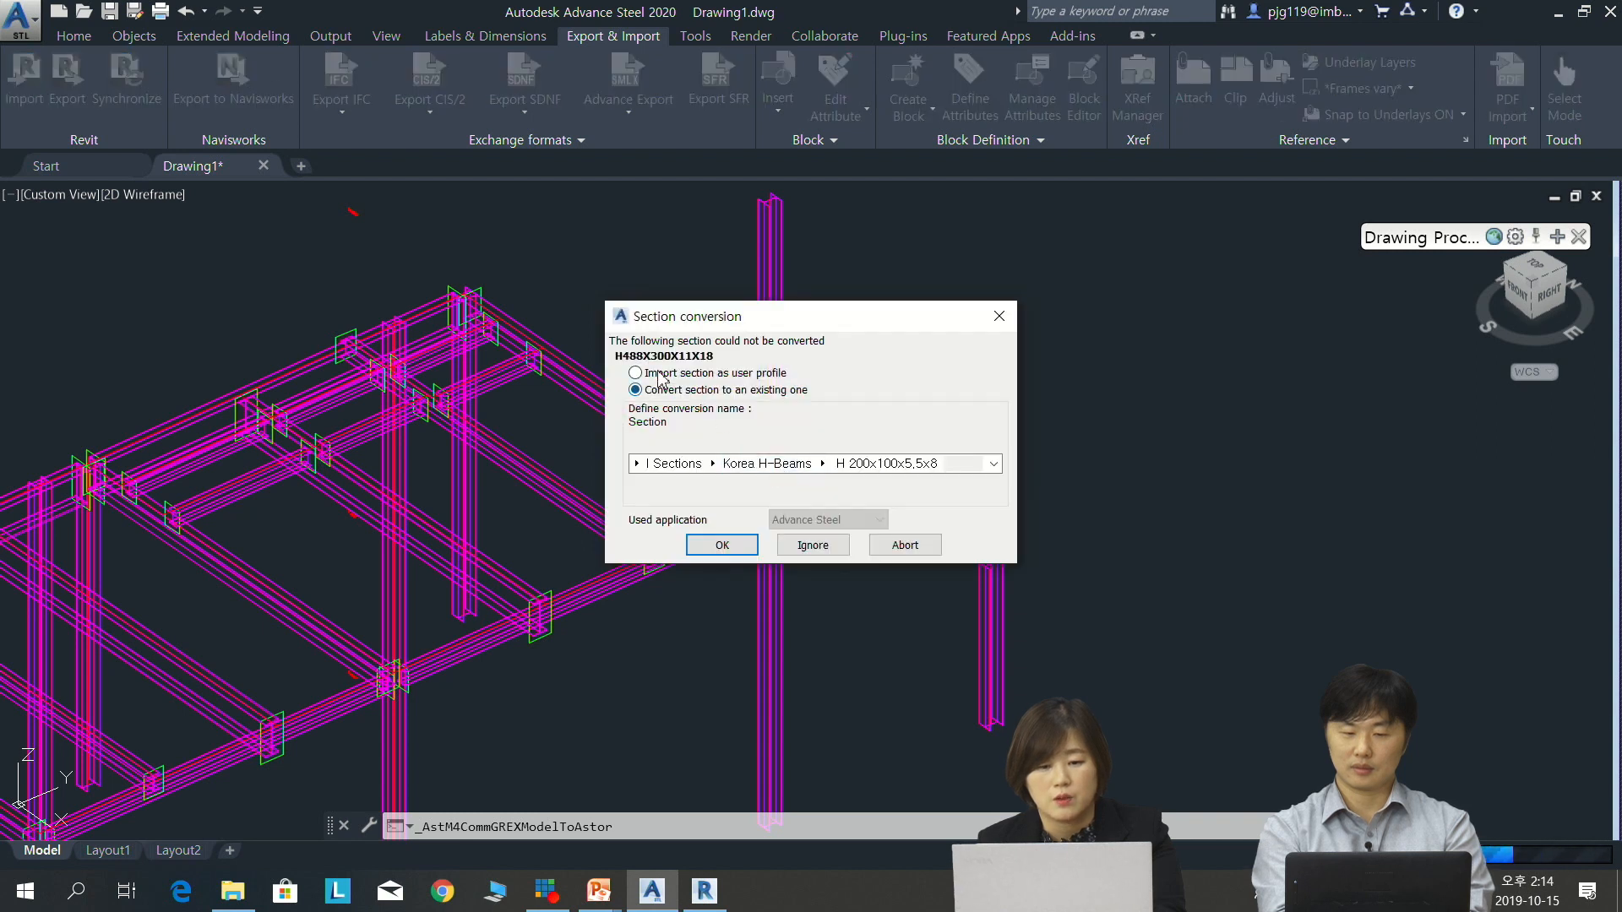
Convert the unmatched section H488X300X11X18 to the Korea H-Beams size H 488x300x11x18
left_click(822, 464)
scroll(857, 785, "down", 2)
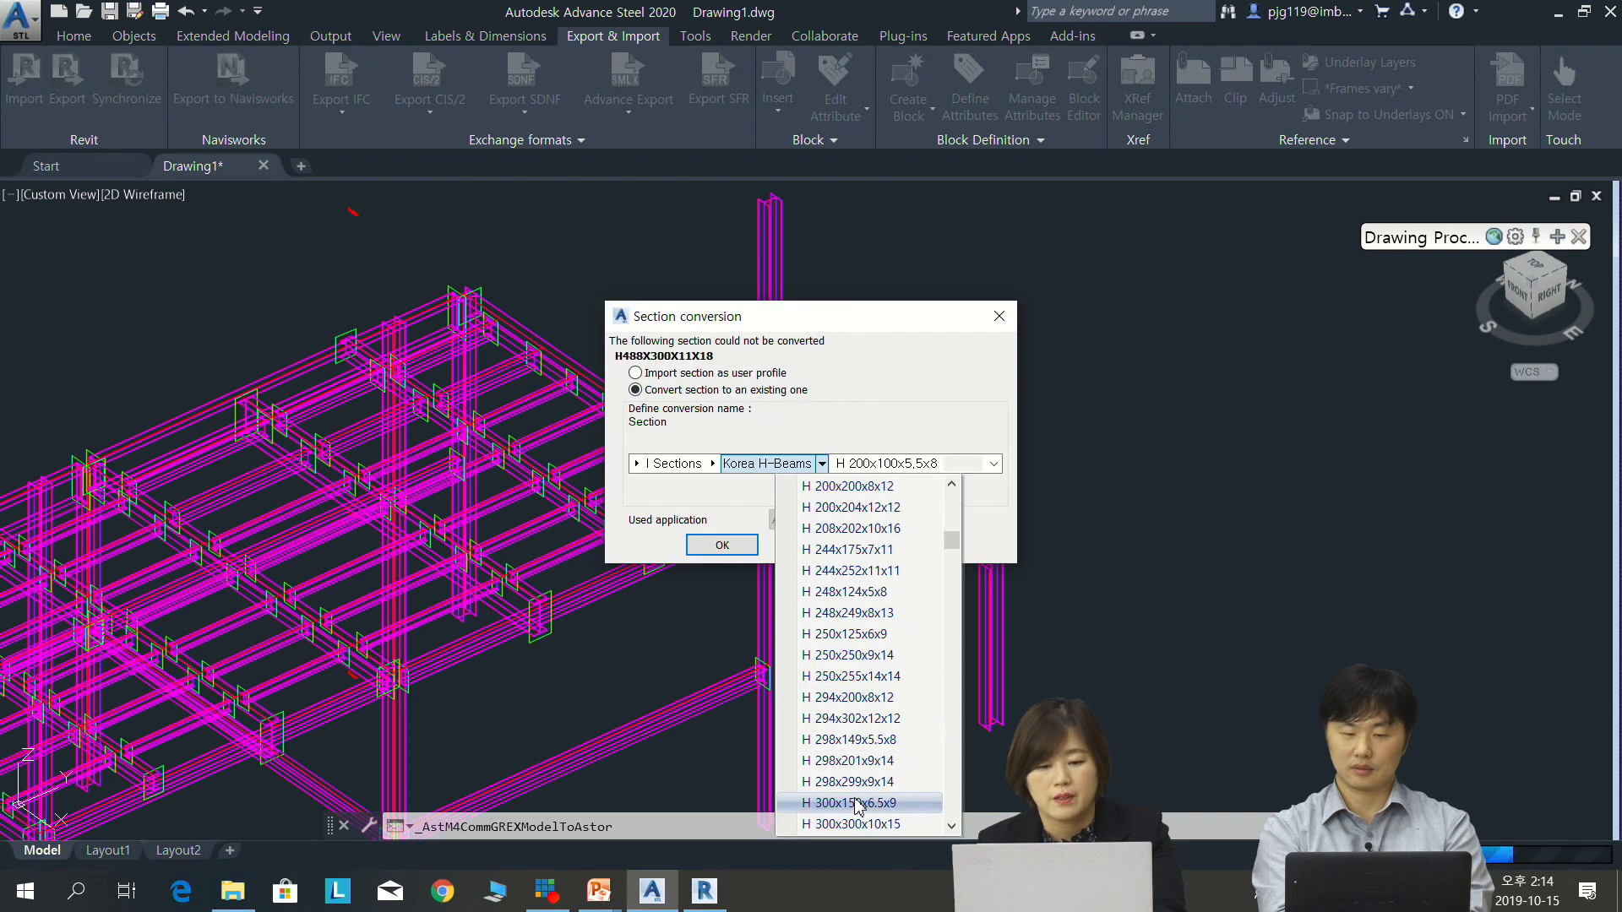
scroll(856, 802, "down", 8)
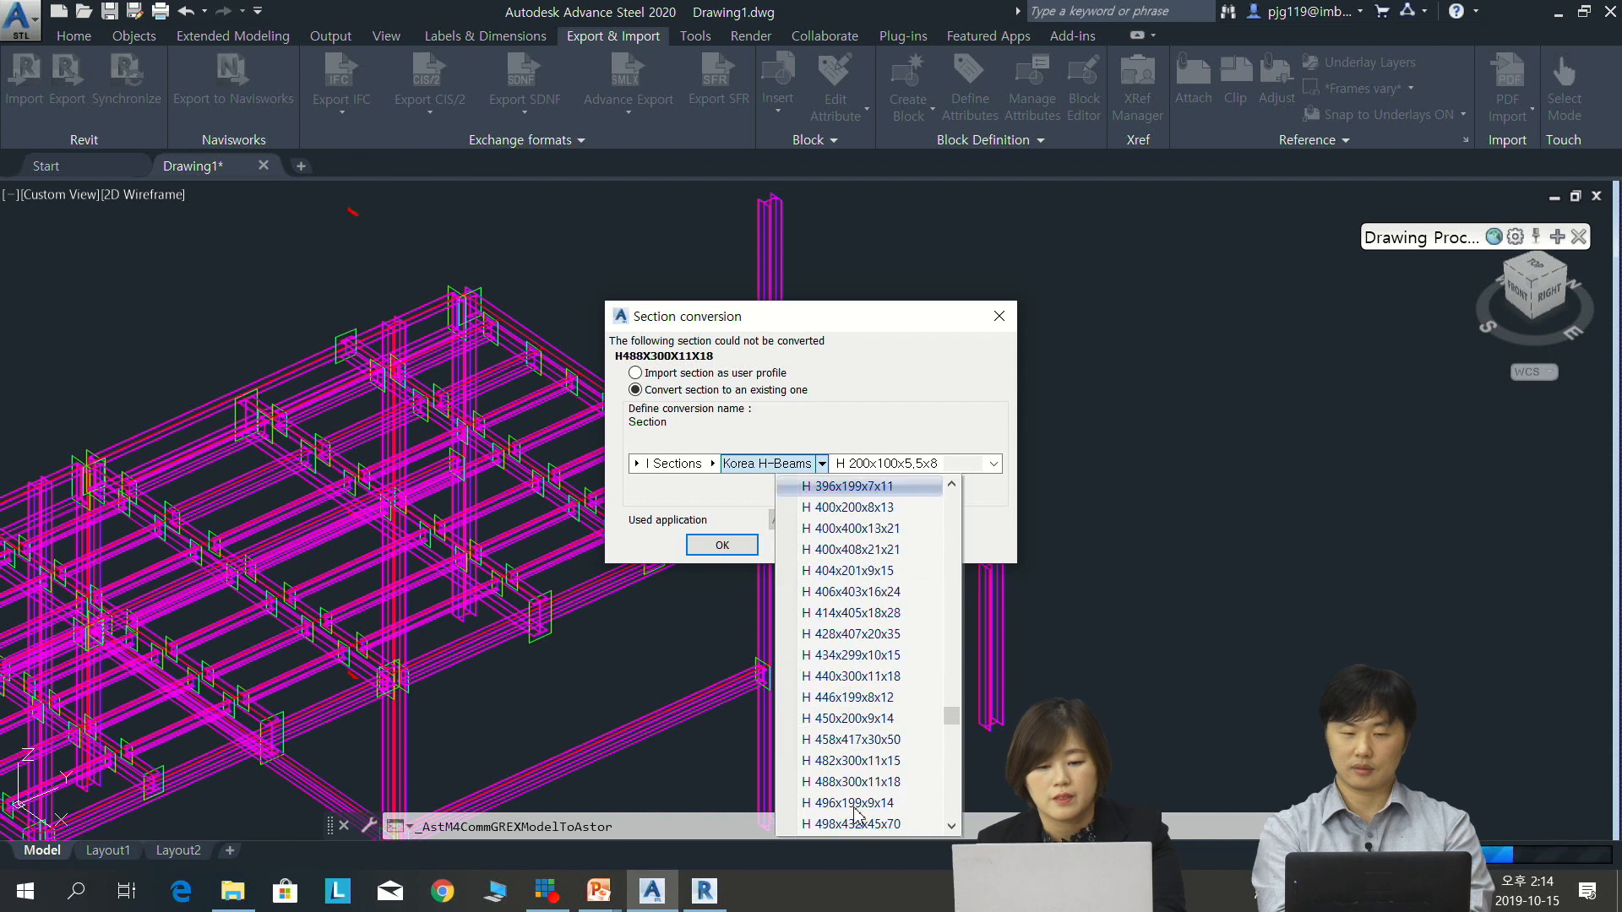
left_click(853, 781)
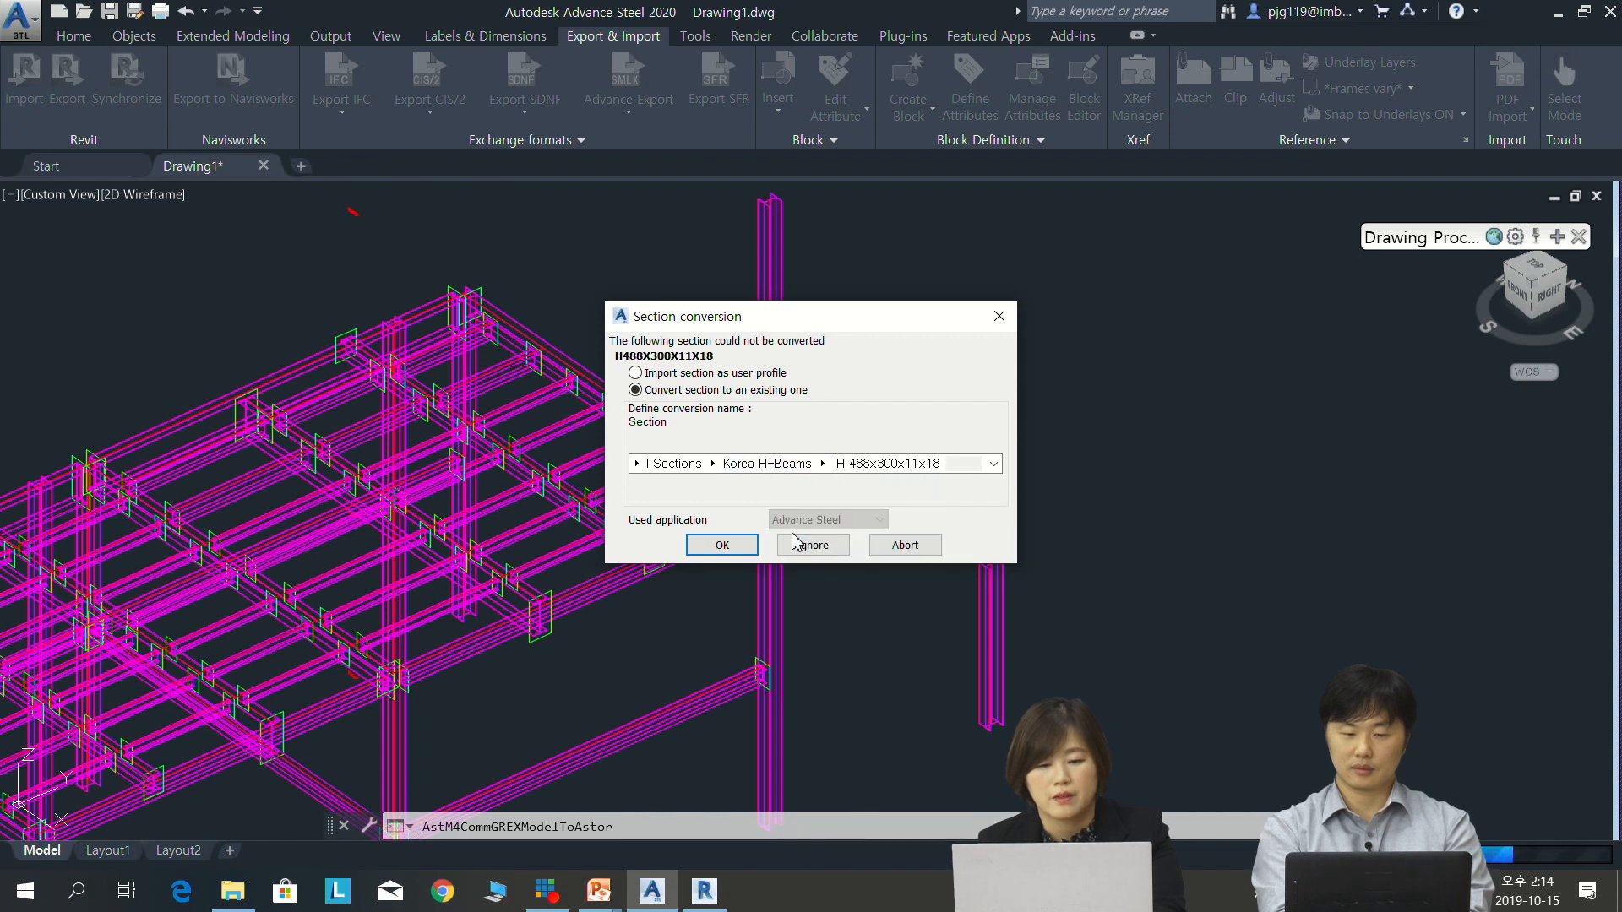
left_click(722, 546)
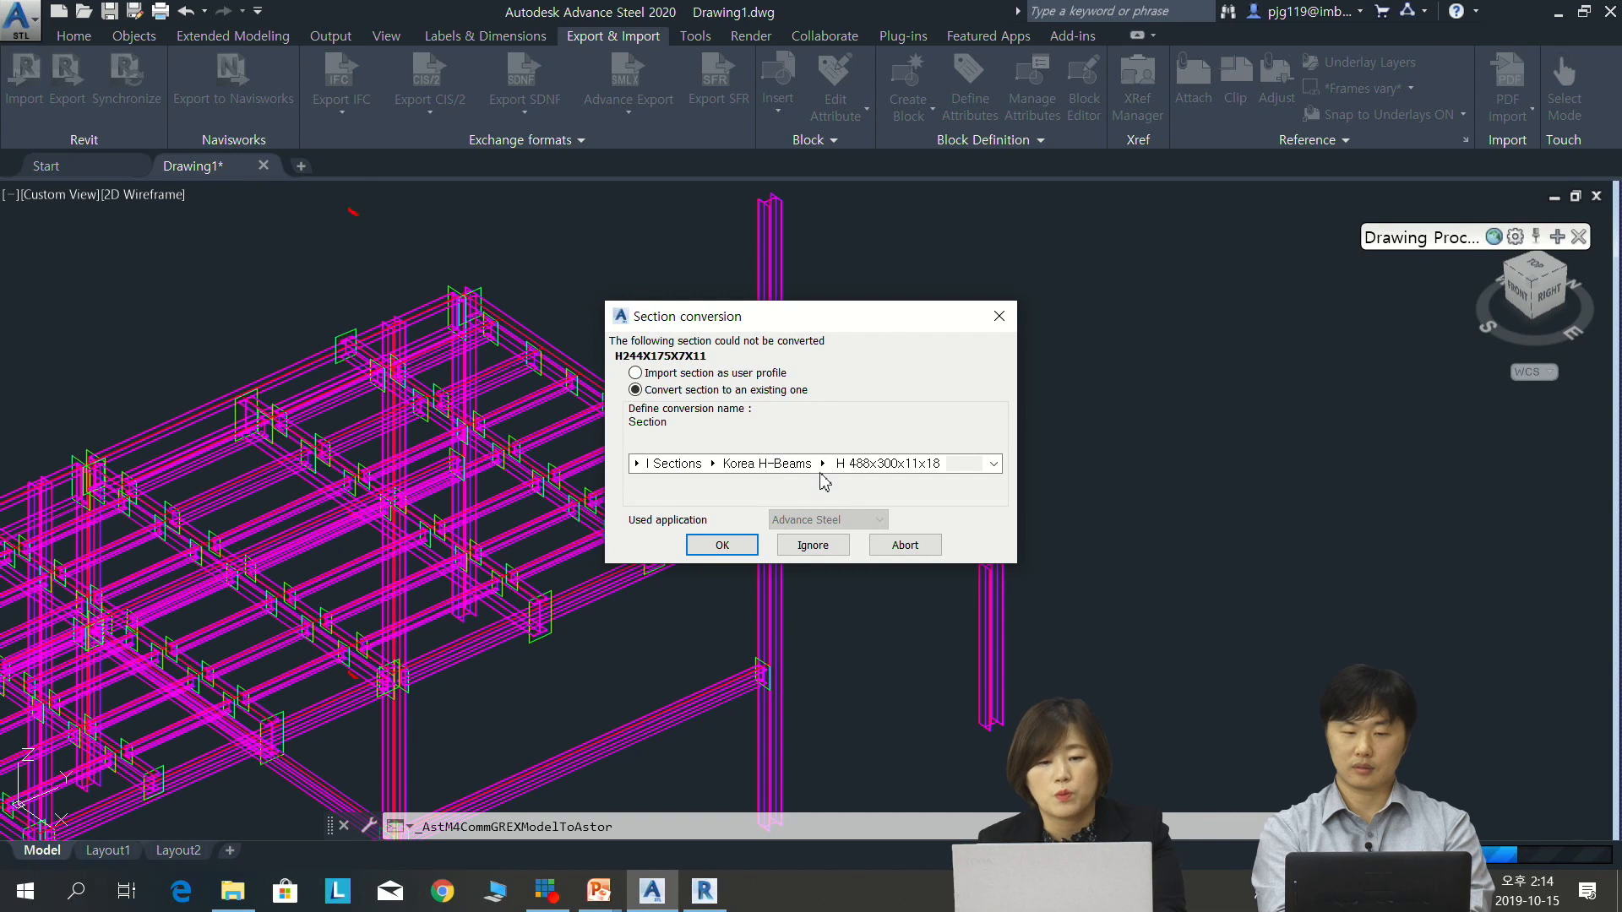
Convert the unmatched section H244X175X7X11 to the Korea H-Beams size H 244x175x7x11
left_click(822, 463)
scroll(863, 565, "down", 5)
scroll(864, 564, "up", 8)
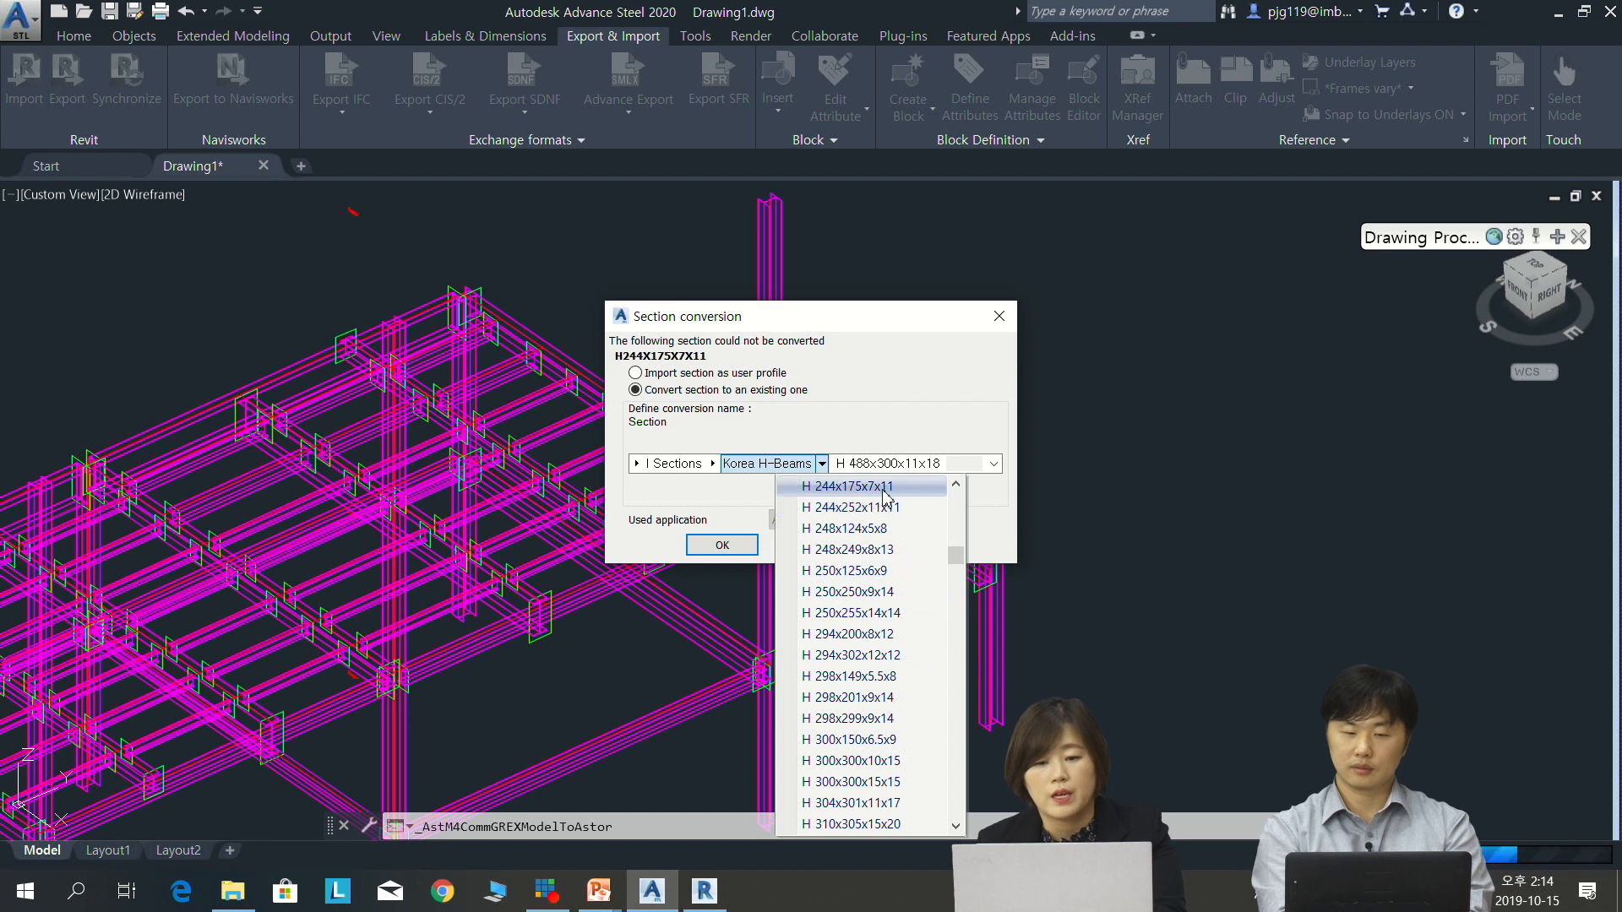
left_click(855, 487)
left_click(737, 545)
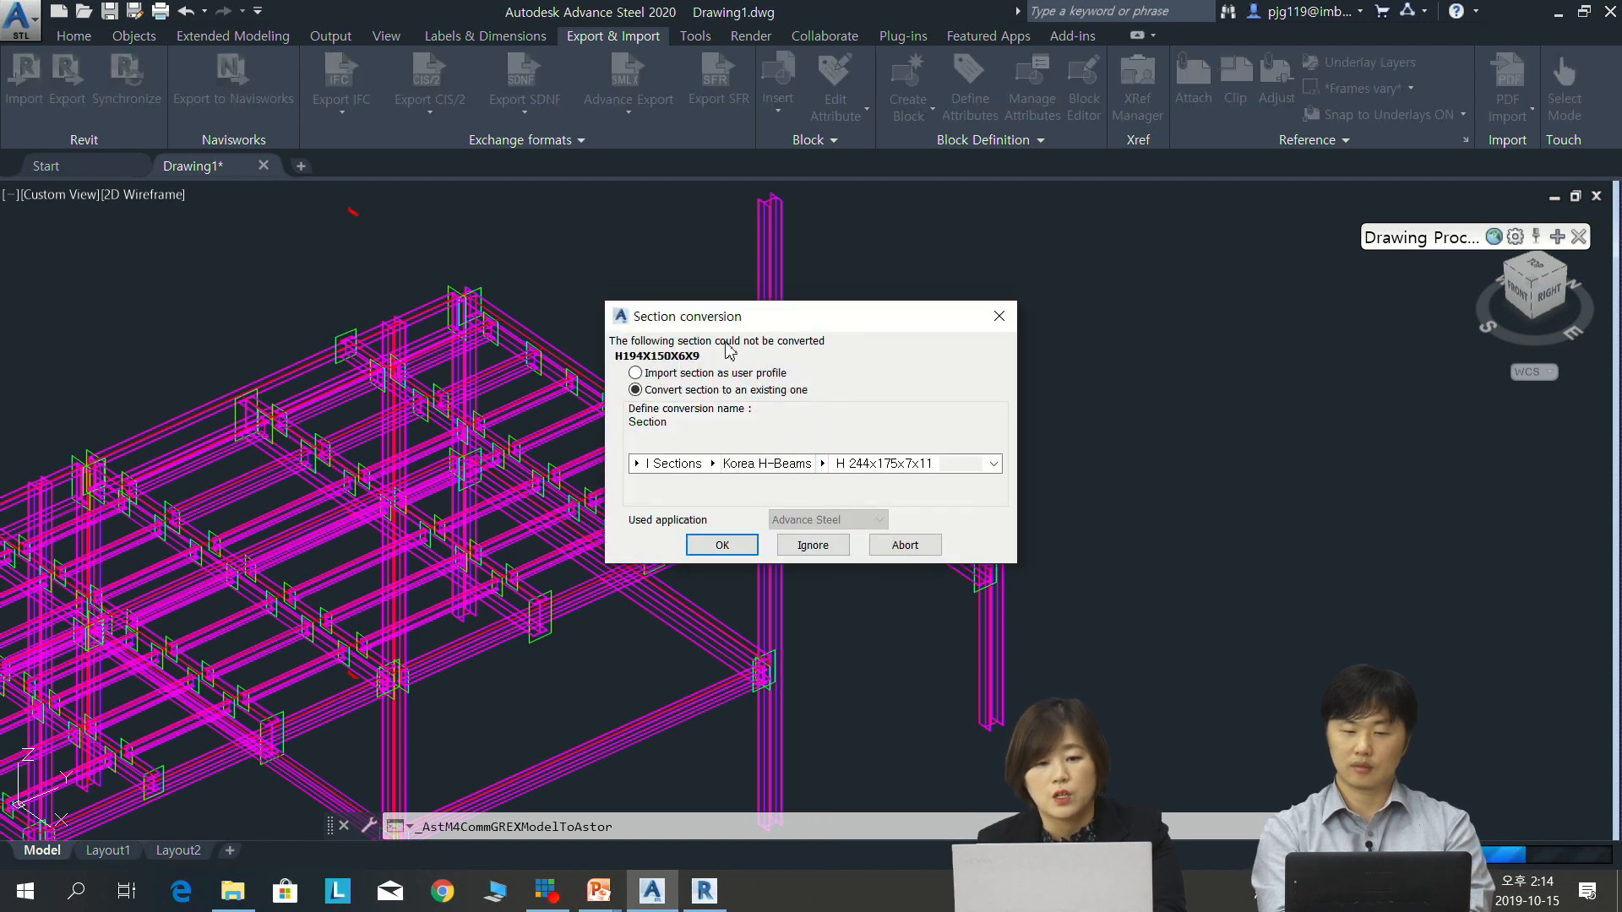
Convert the unmatched section H194X150X6X9 to the Korea H-Beams size H 194x150x6x9
left_click(824, 466)
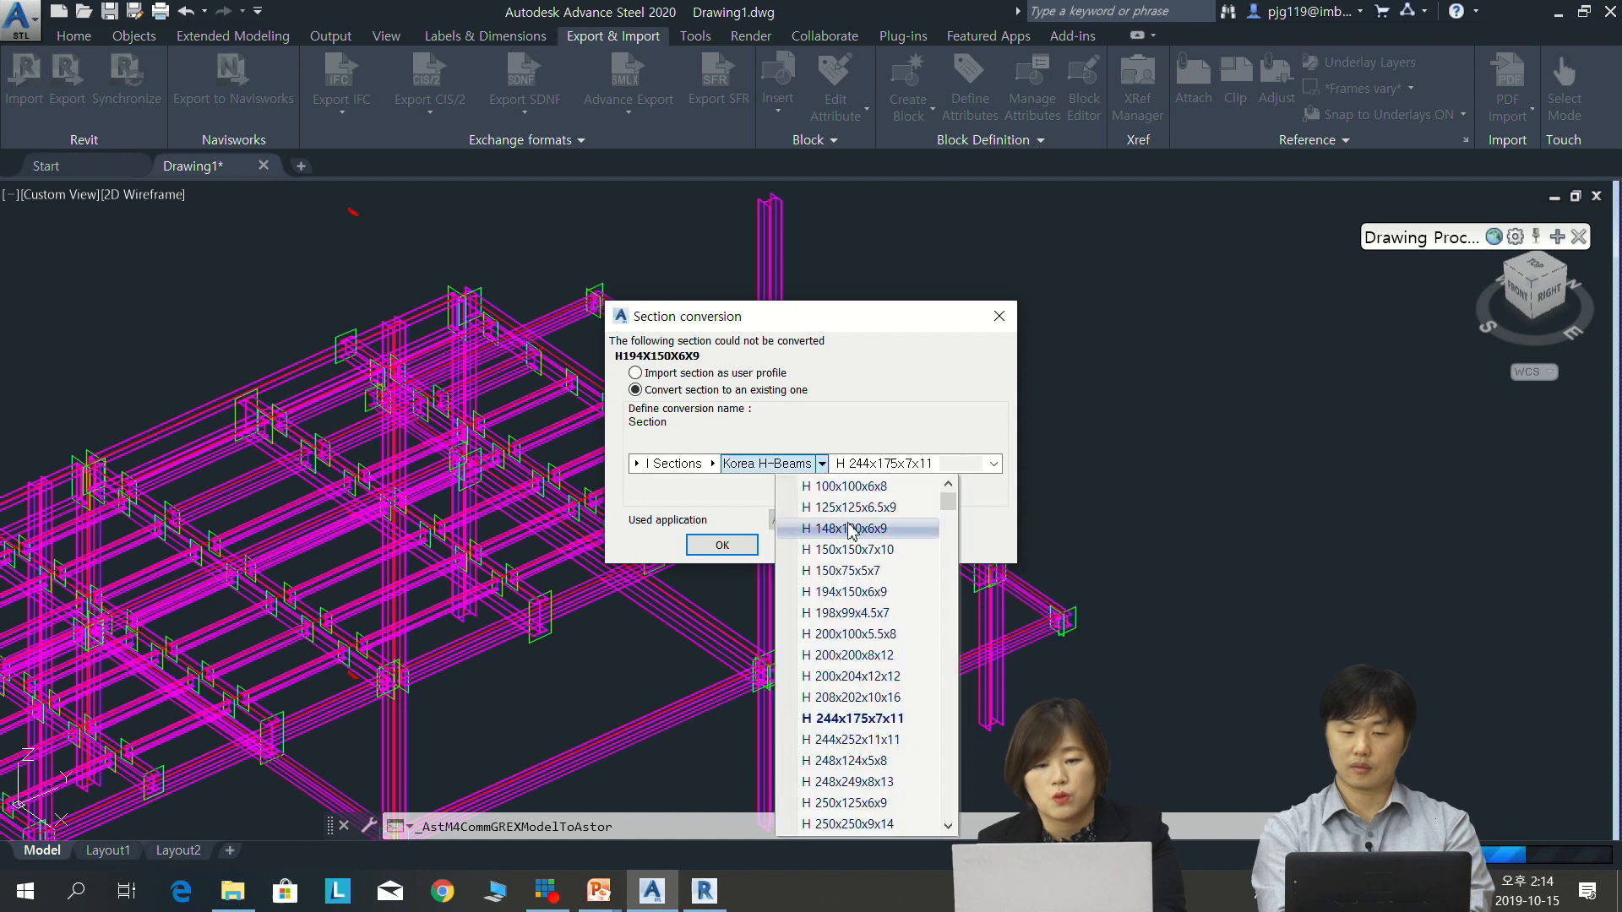
left_click(859, 593)
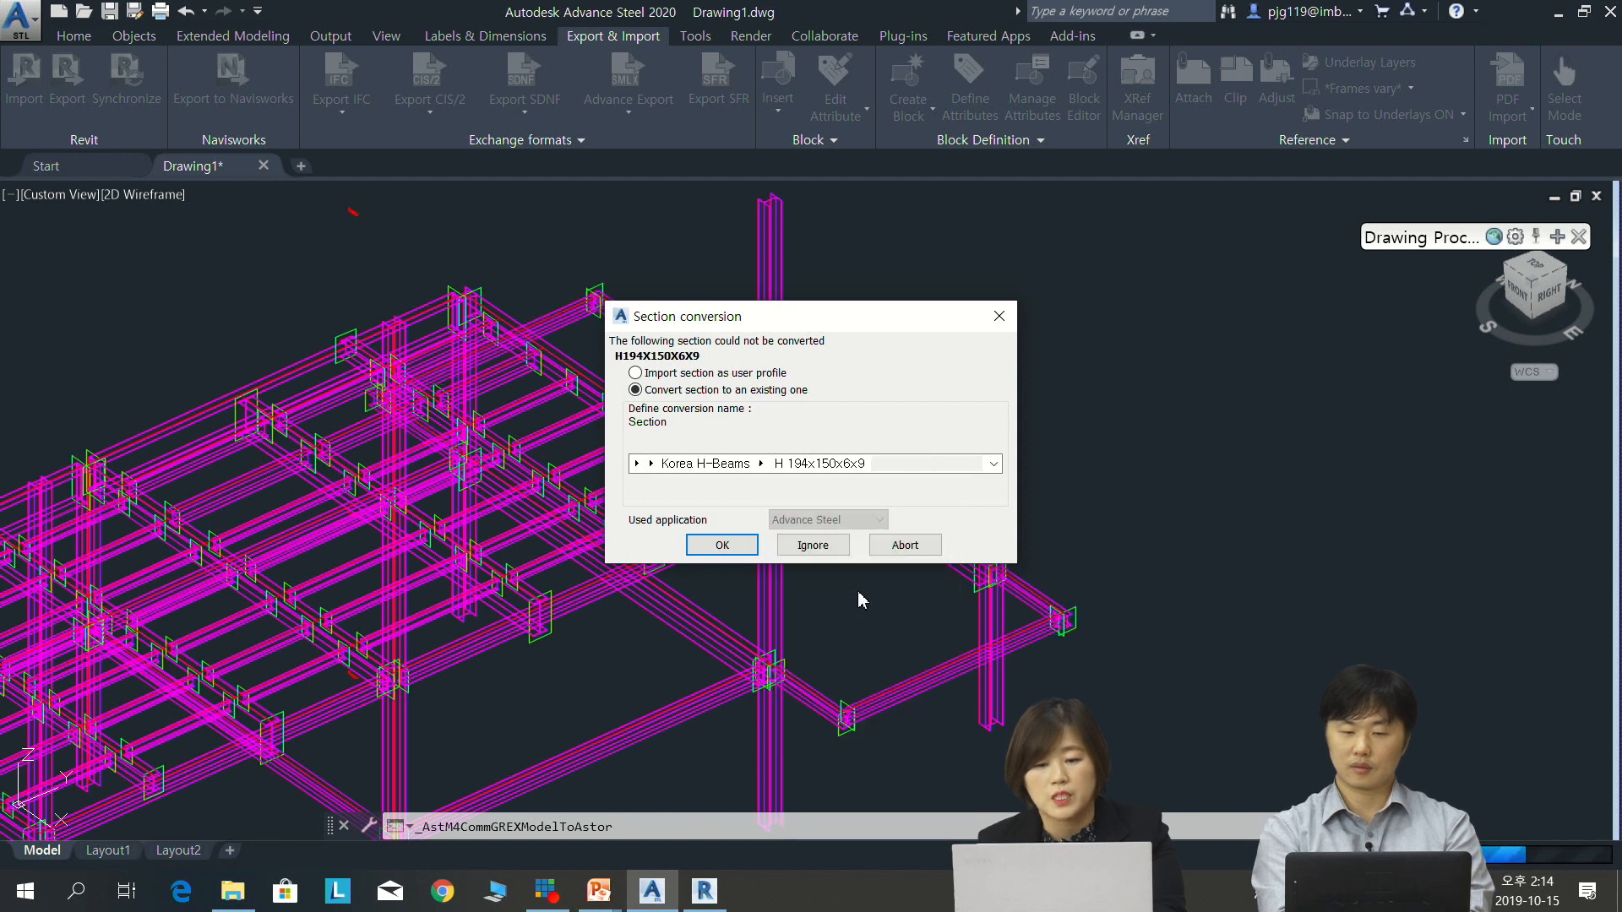
left_click(726, 546)
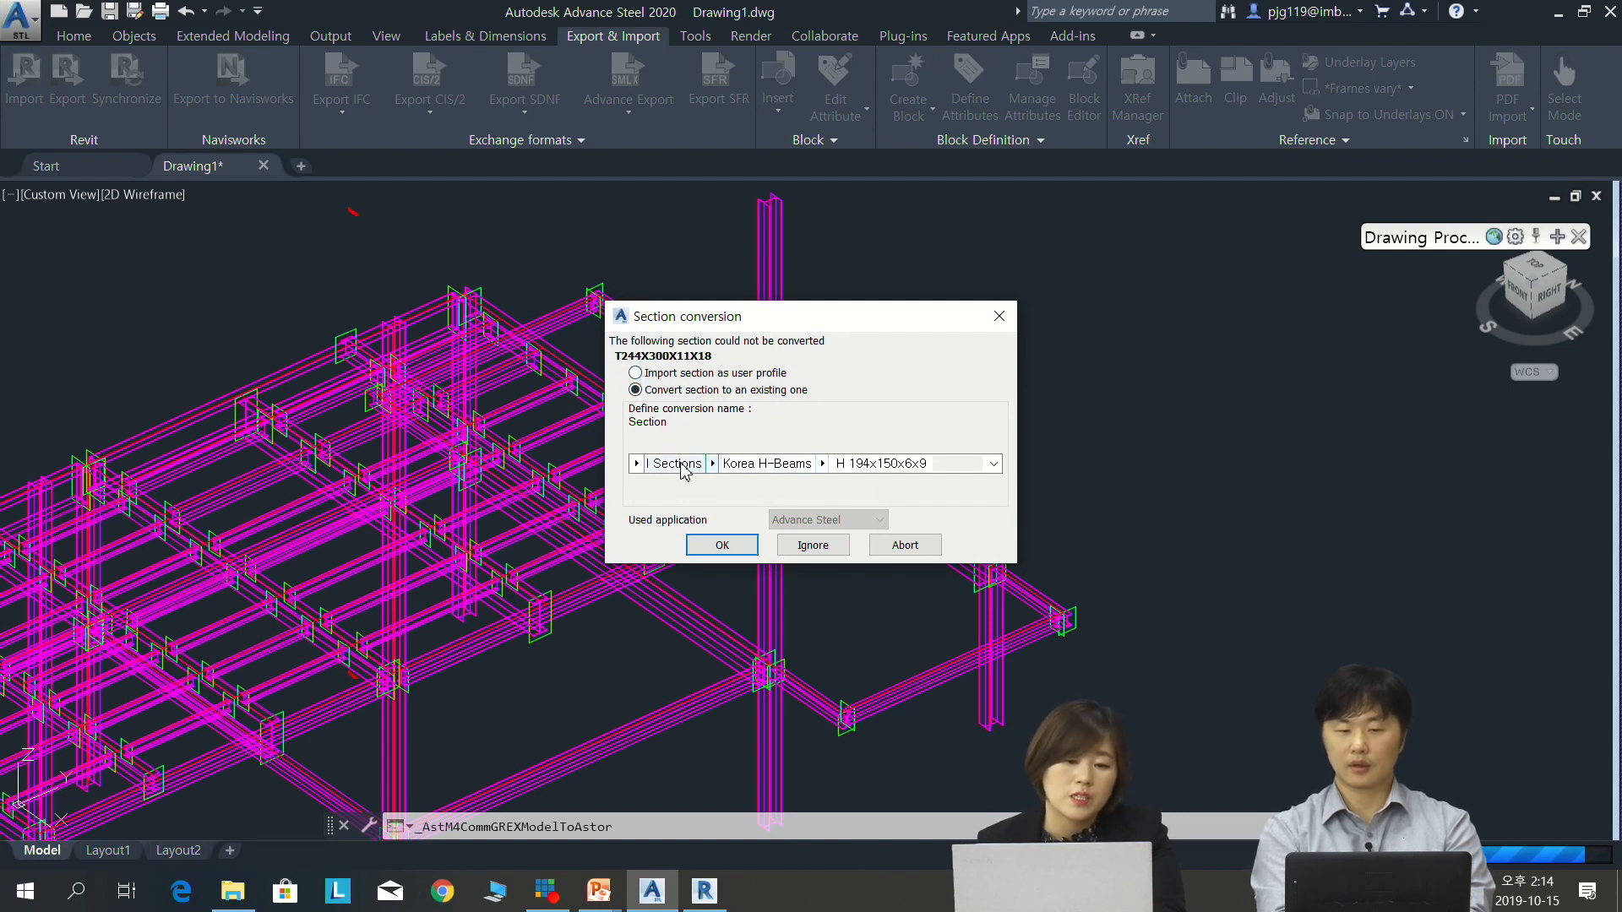
For the unconverted section T244X300X11X18, choose Korea CT from all T Sections classes as the conversion target
left_click(635, 463)
scroll(760, 743, "down", 8)
scroll(752, 779, "down", 3)
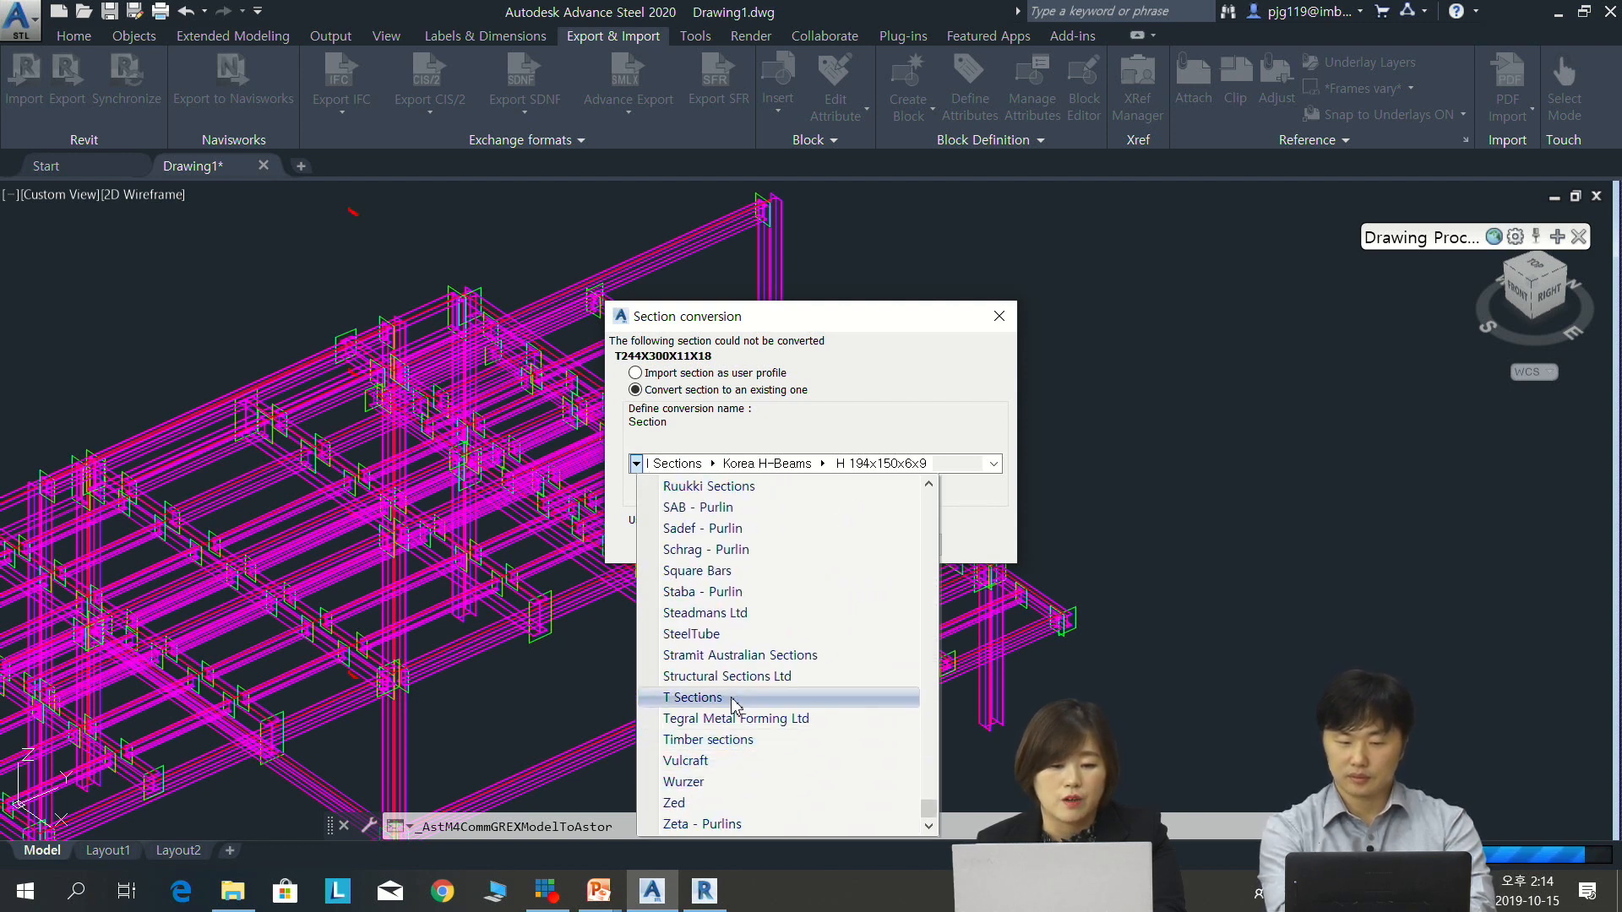
left_click(733, 697)
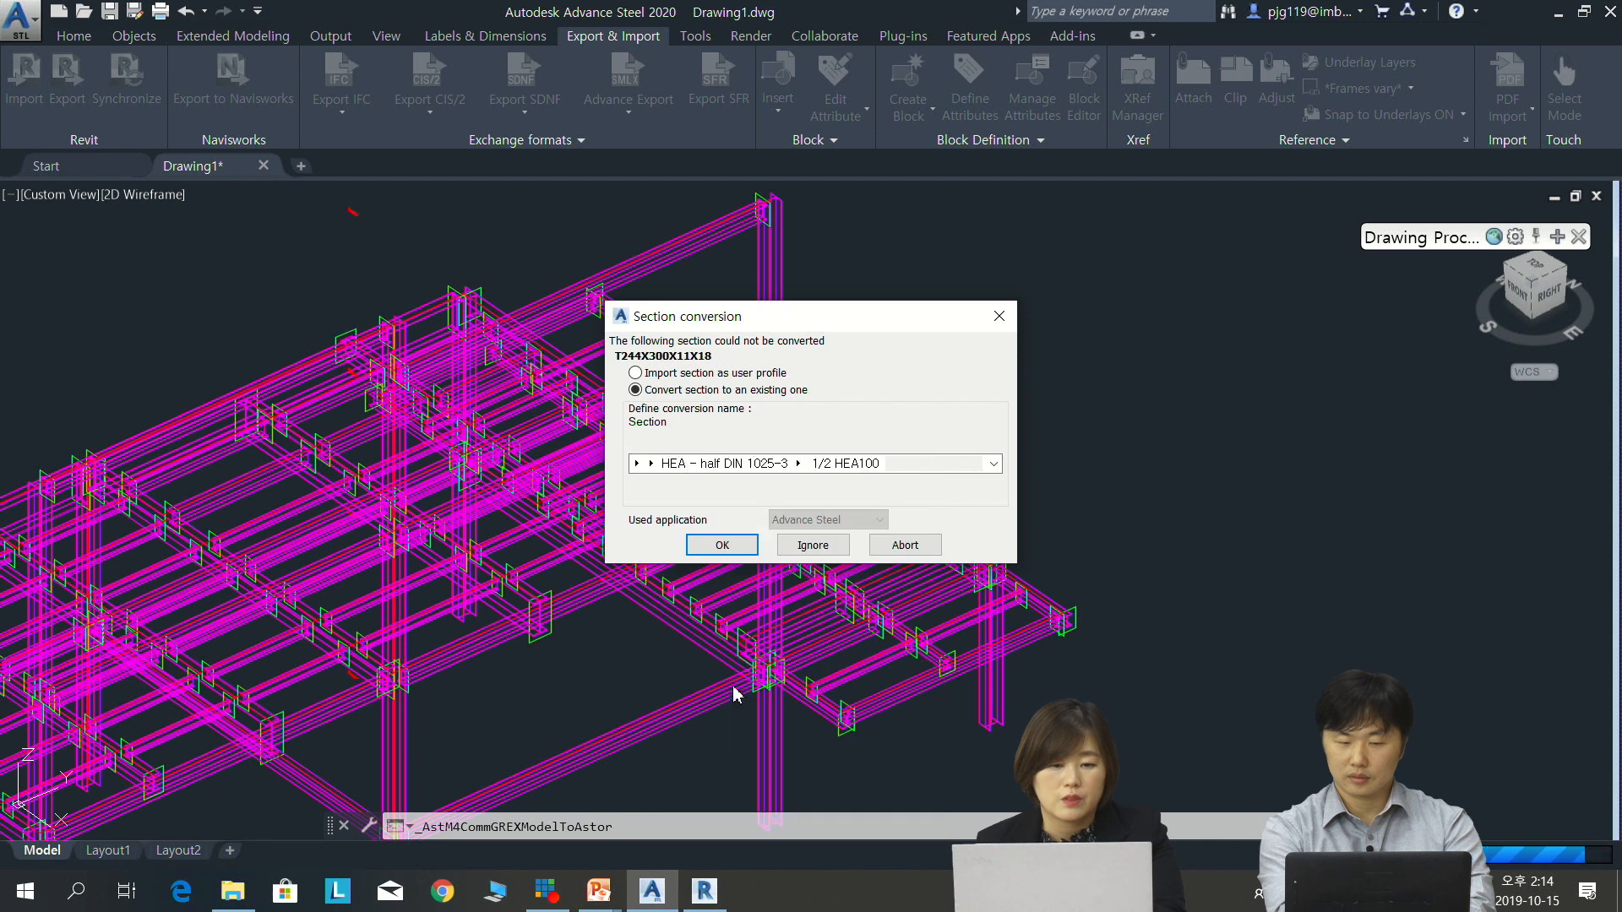
left_click(651, 464)
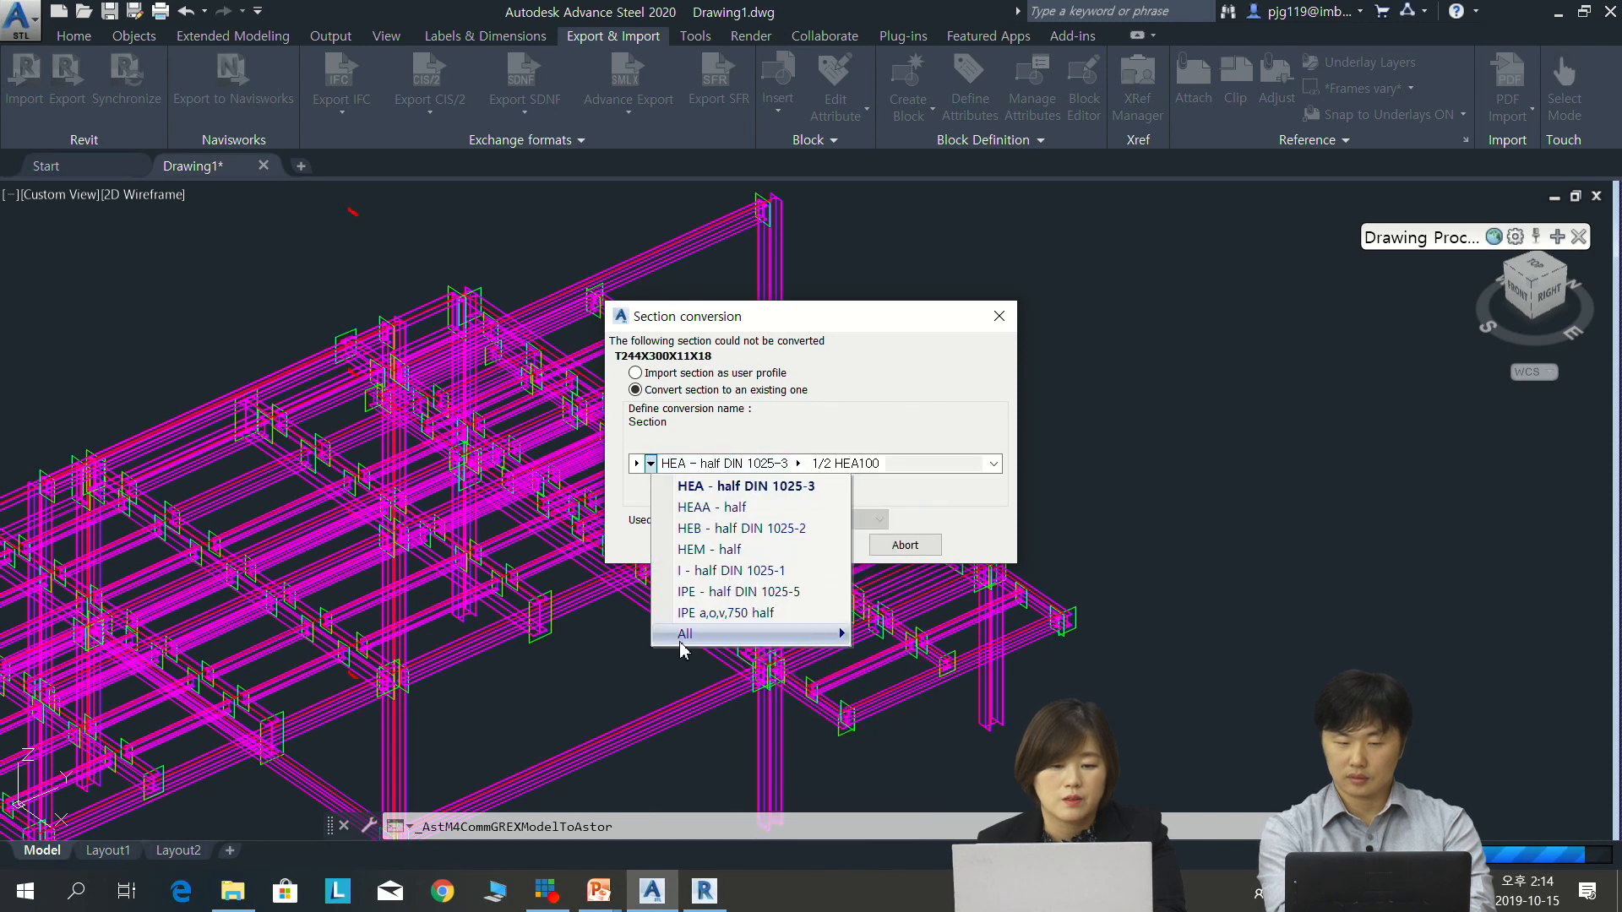
mouse_move(743, 639)
key("k")
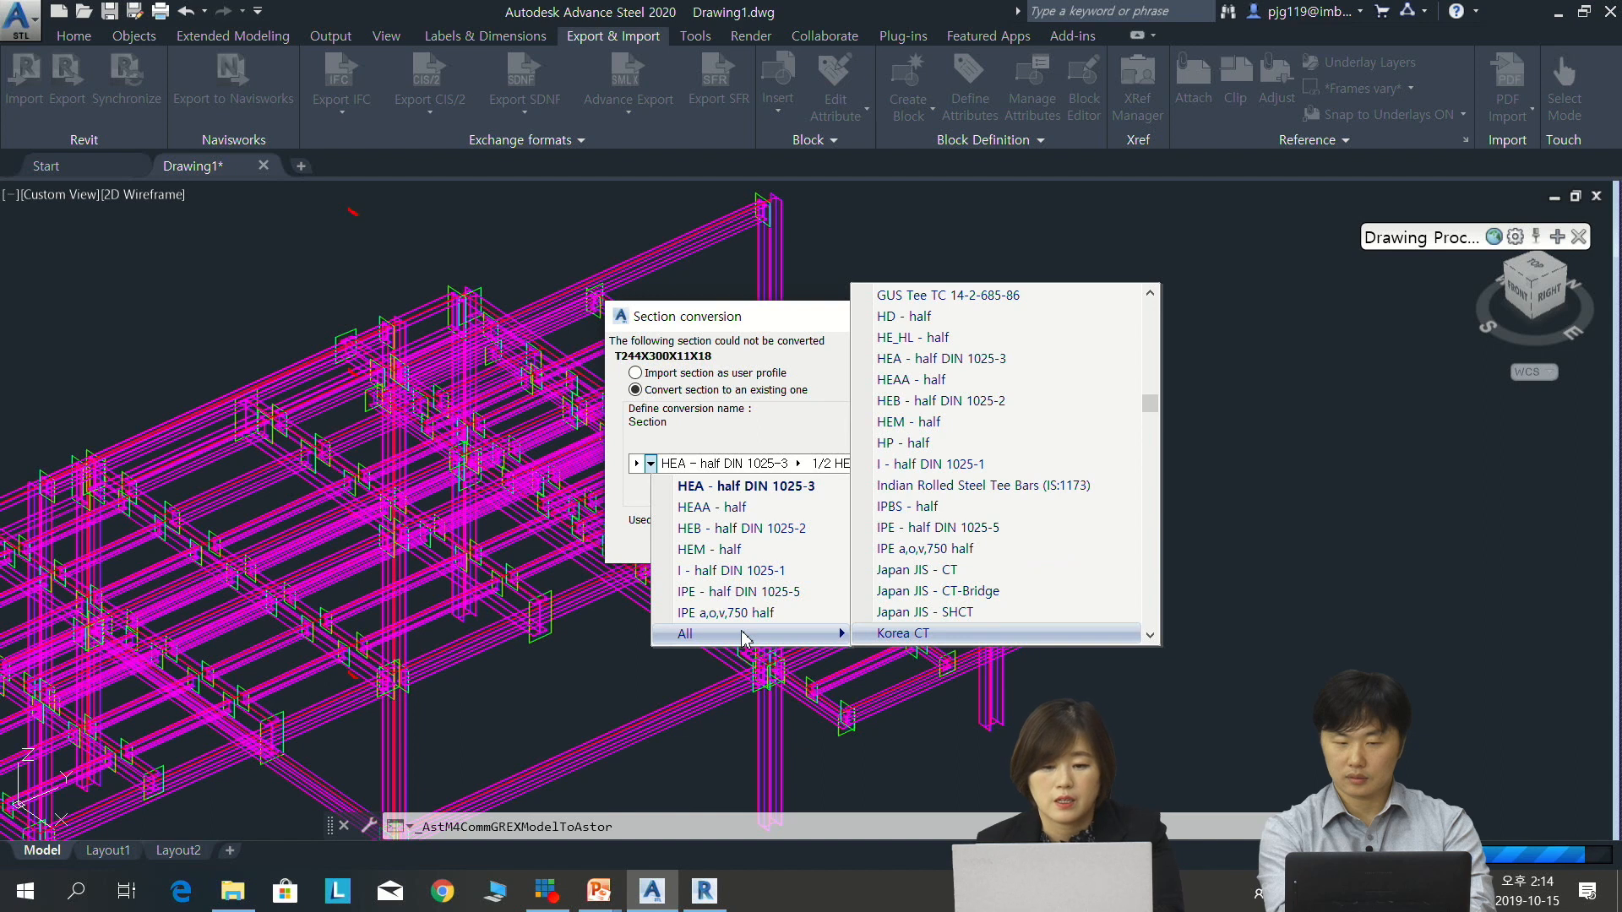
left_click(960, 635)
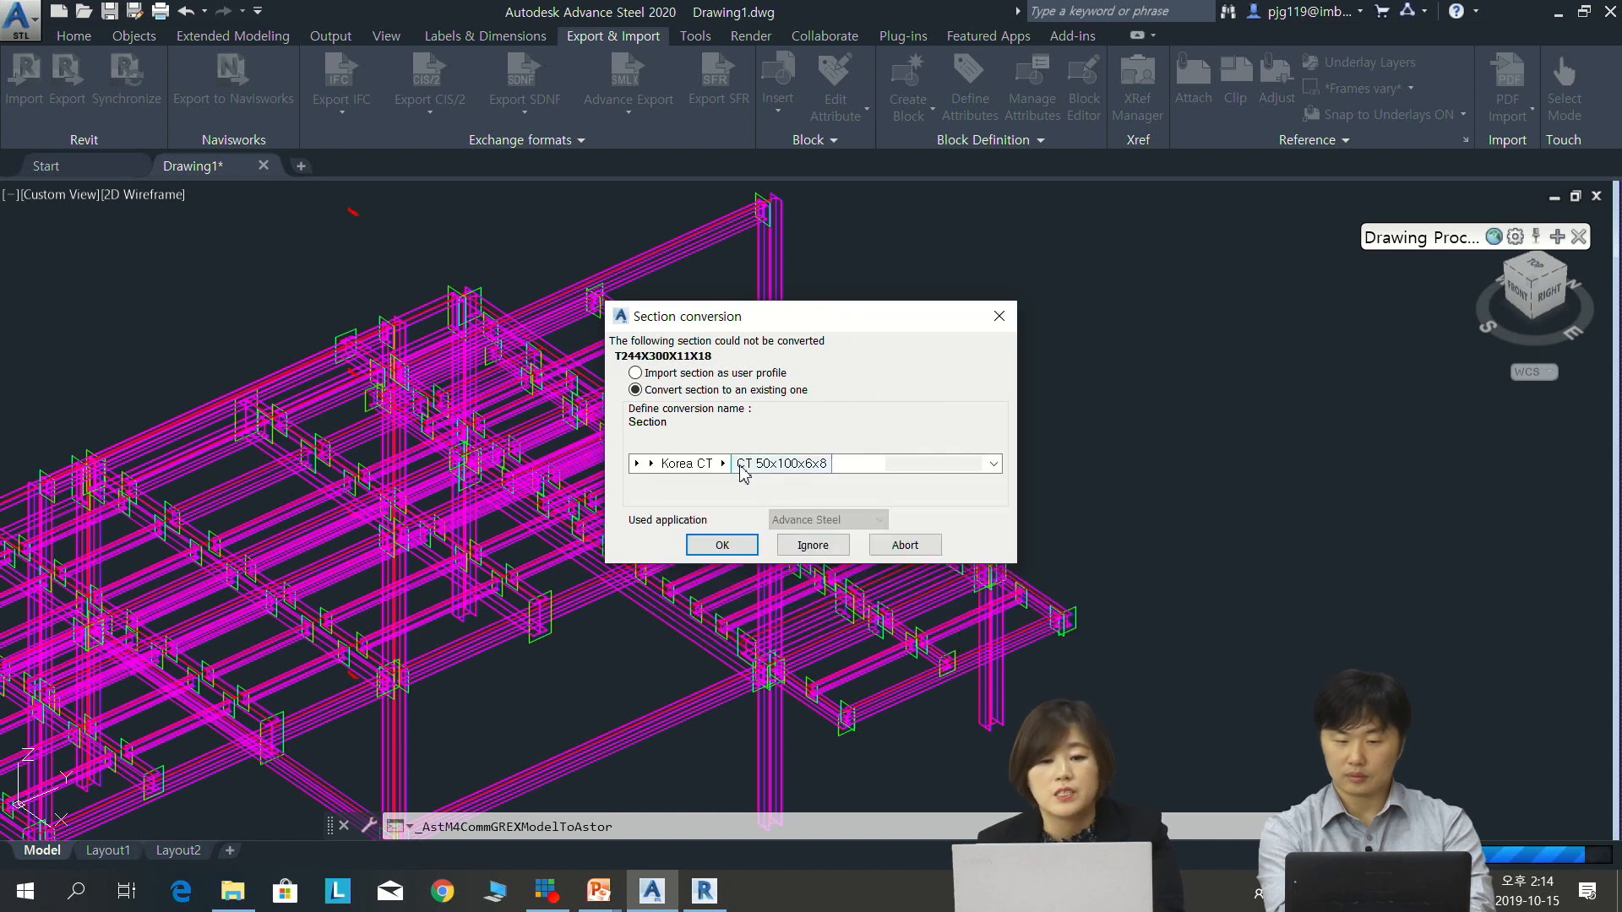
Convert the unmatched section T244X300X11X18 to the Korea CT size CT 244x300x11x18
left_click(724, 464)
left_click(724, 464)
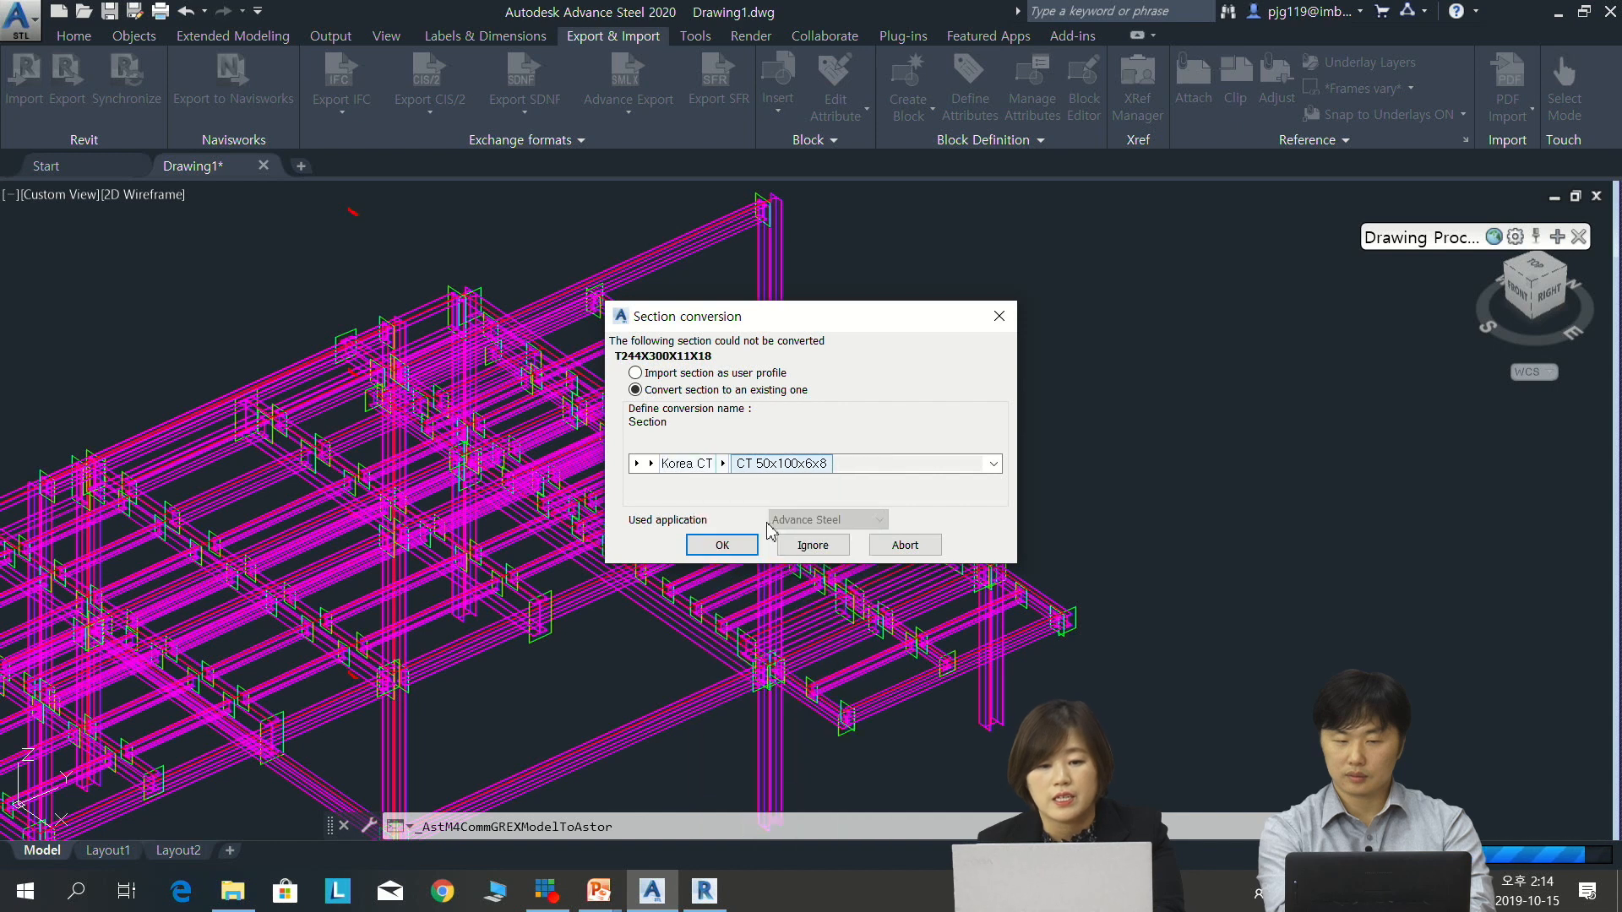
left_click(724, 464)
scroll(767, 803, "down", 8)
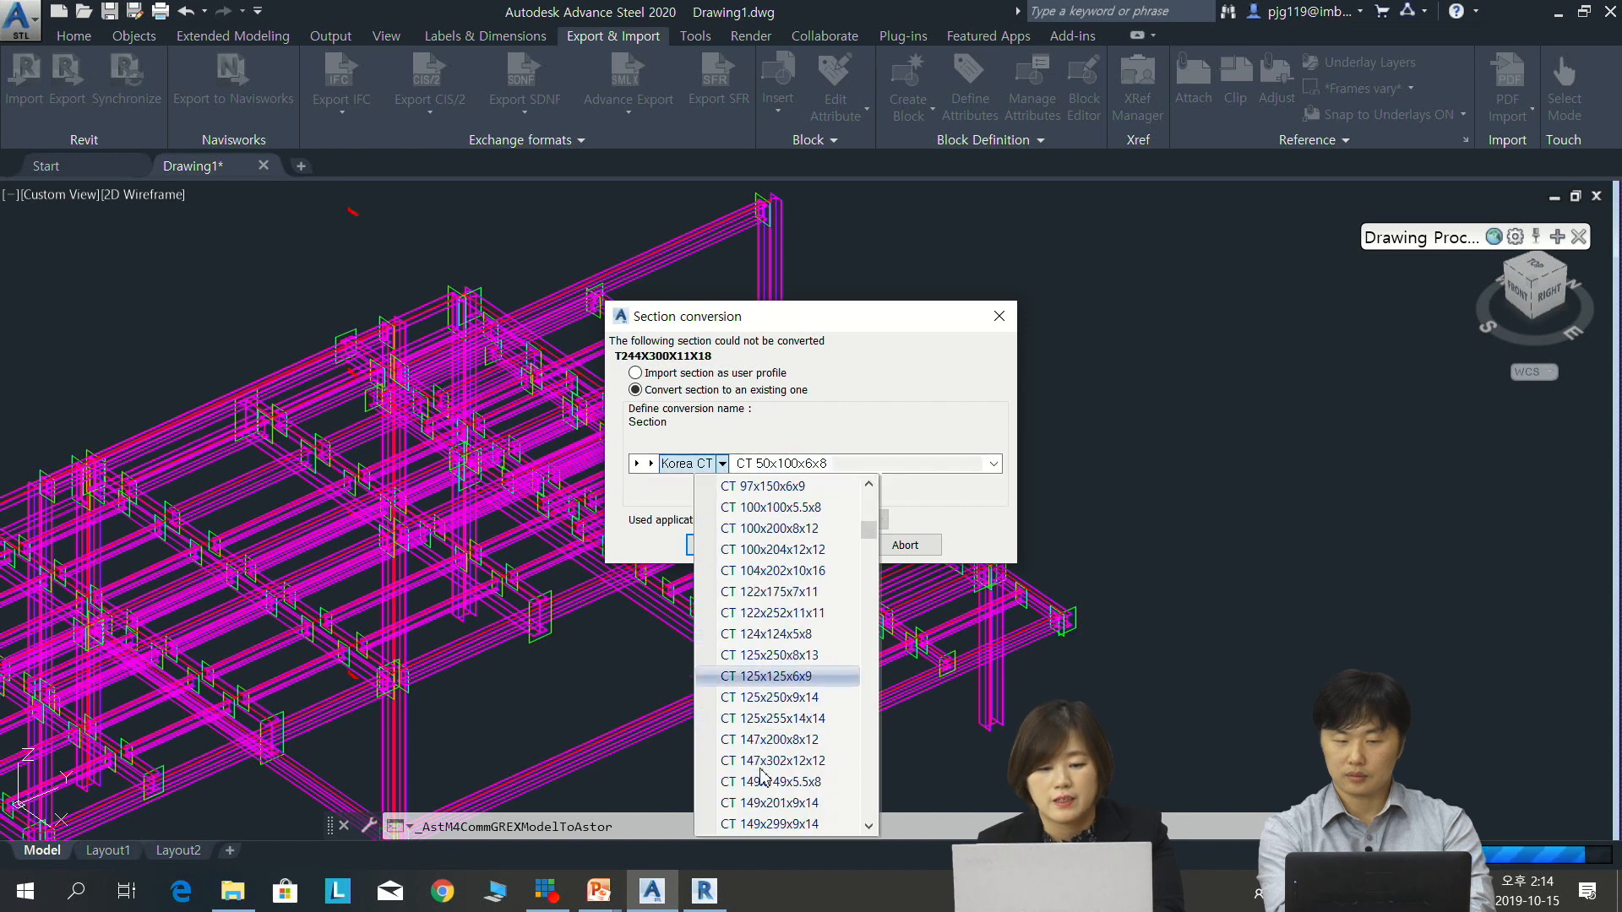
scroll(766, 803, "down", 6)
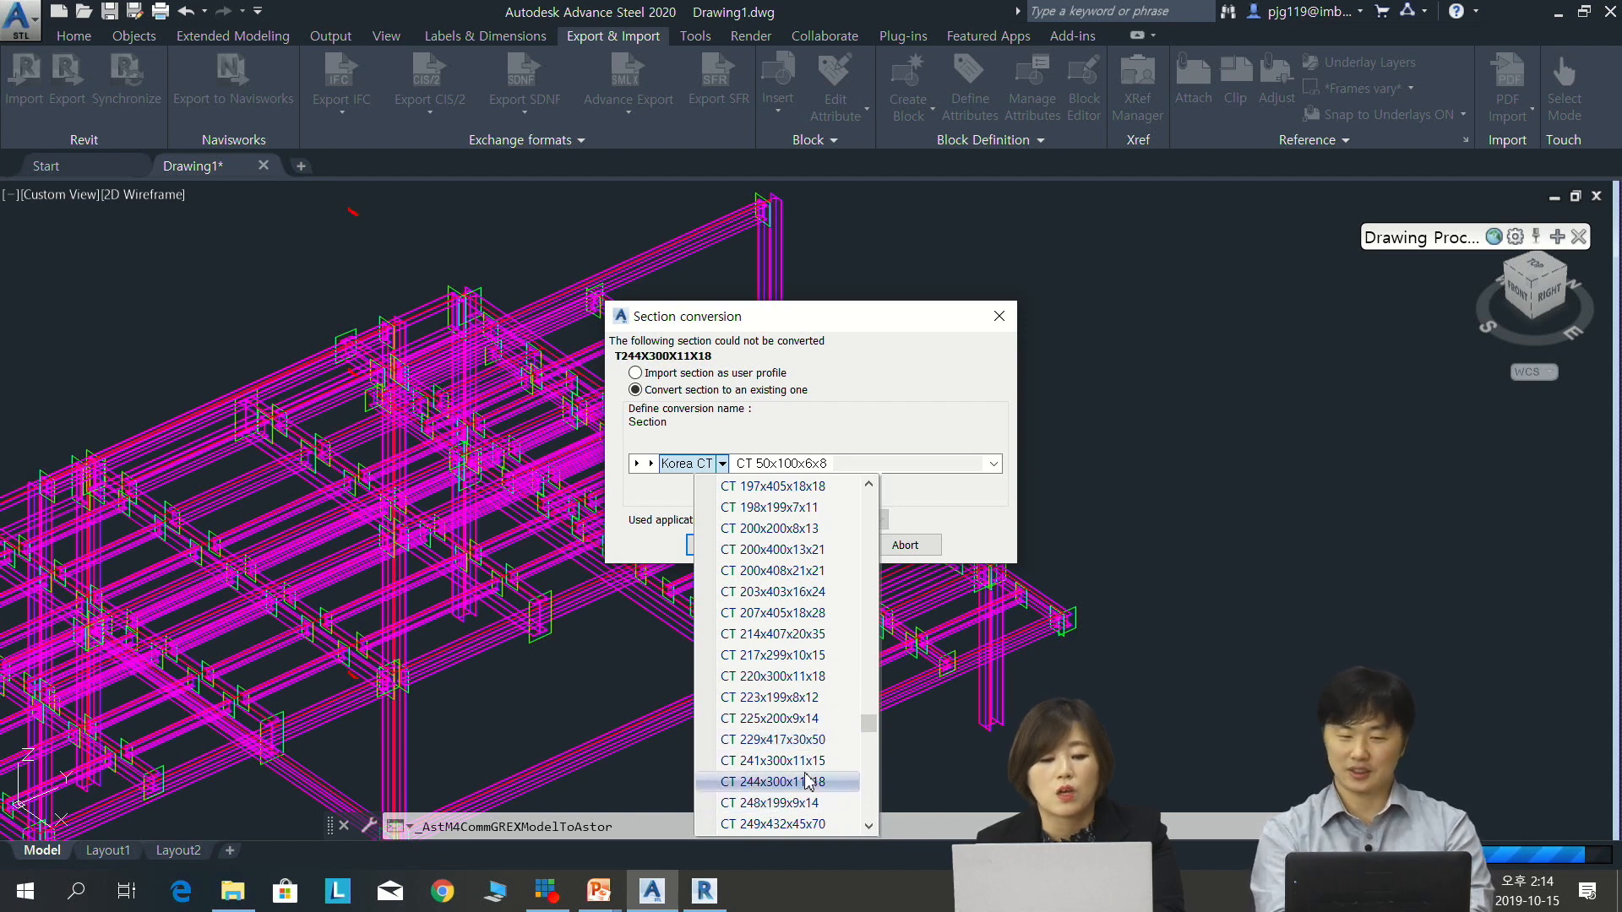
left_click(804, 782)
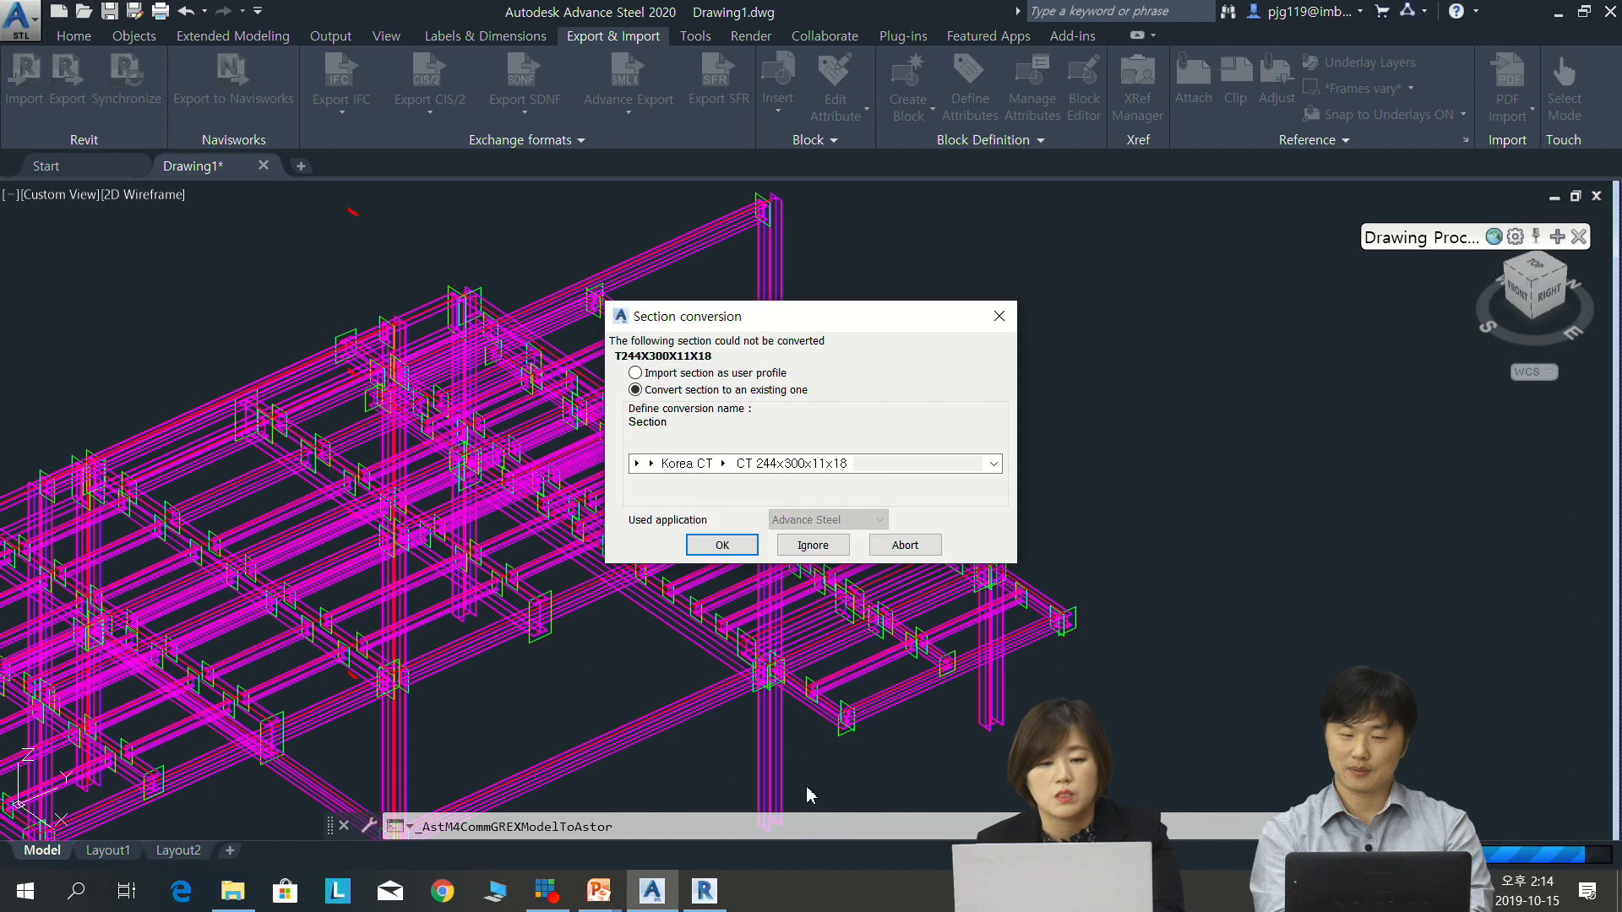
left_click(723, 545)
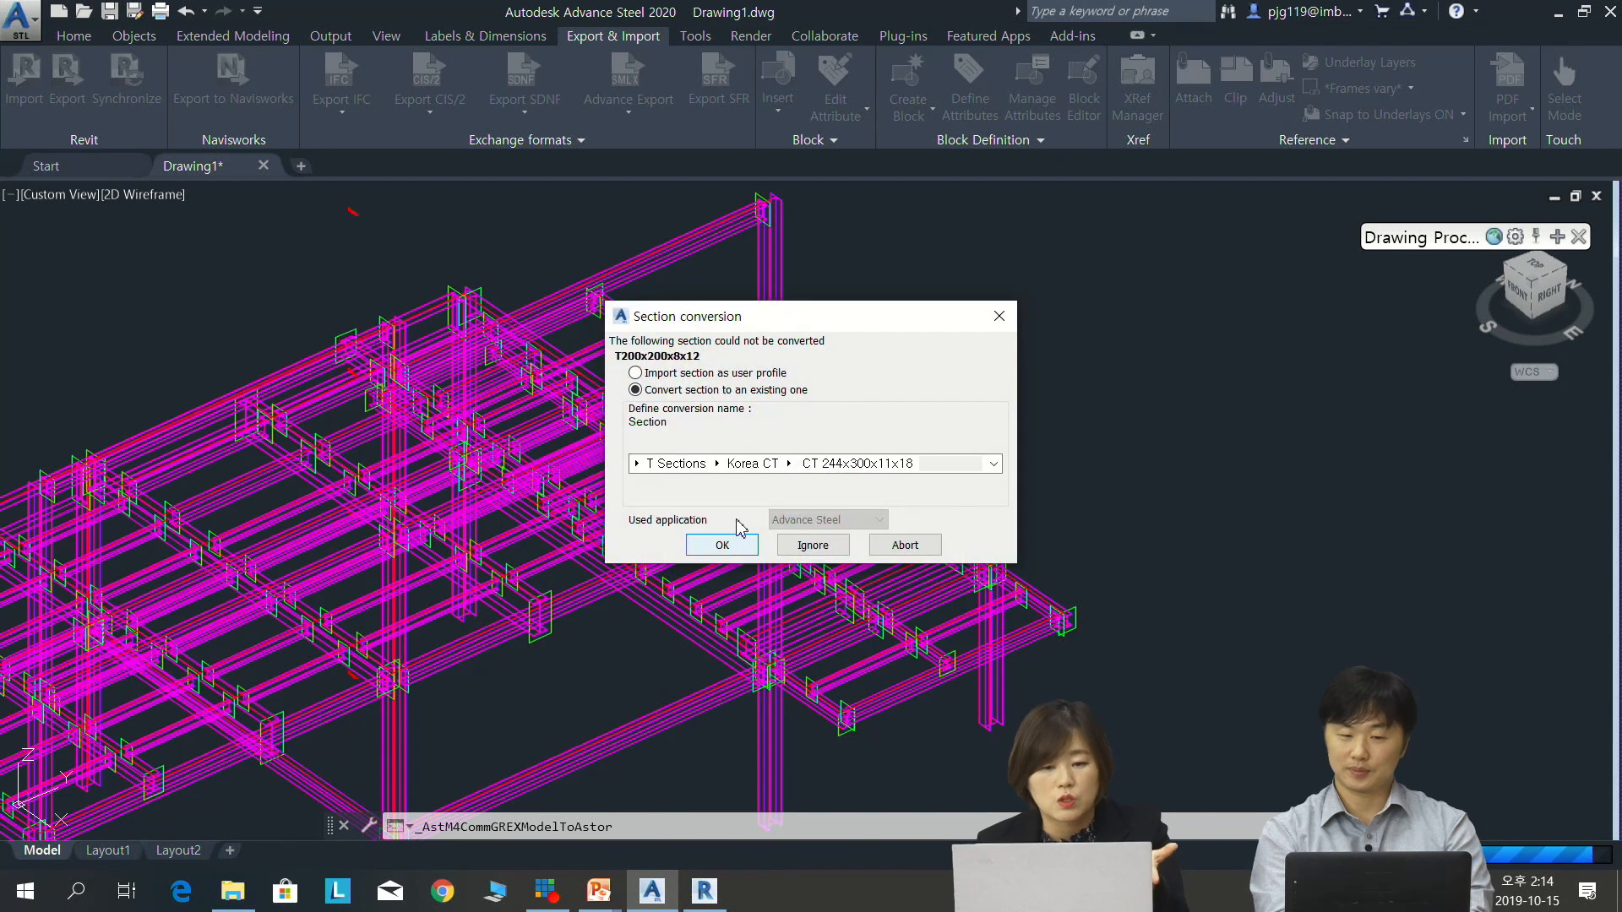
Convert the unmatched section T200x200x8x12 to the Korea CT size CT 200x200x8x13
left_click(790, 467)
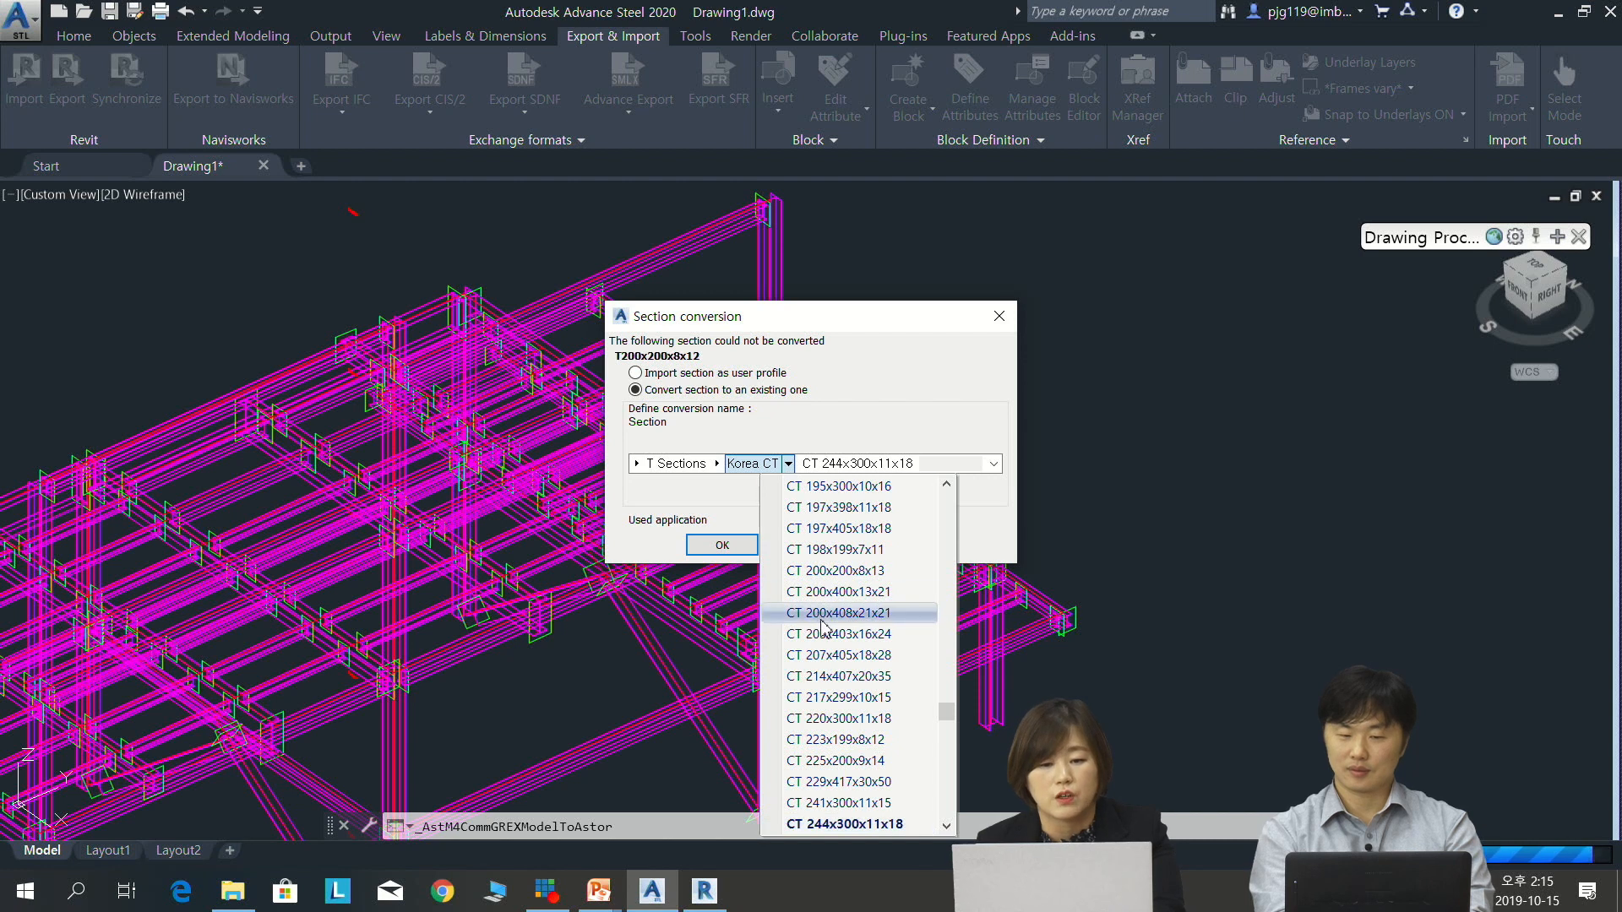
left_click(872, 572)
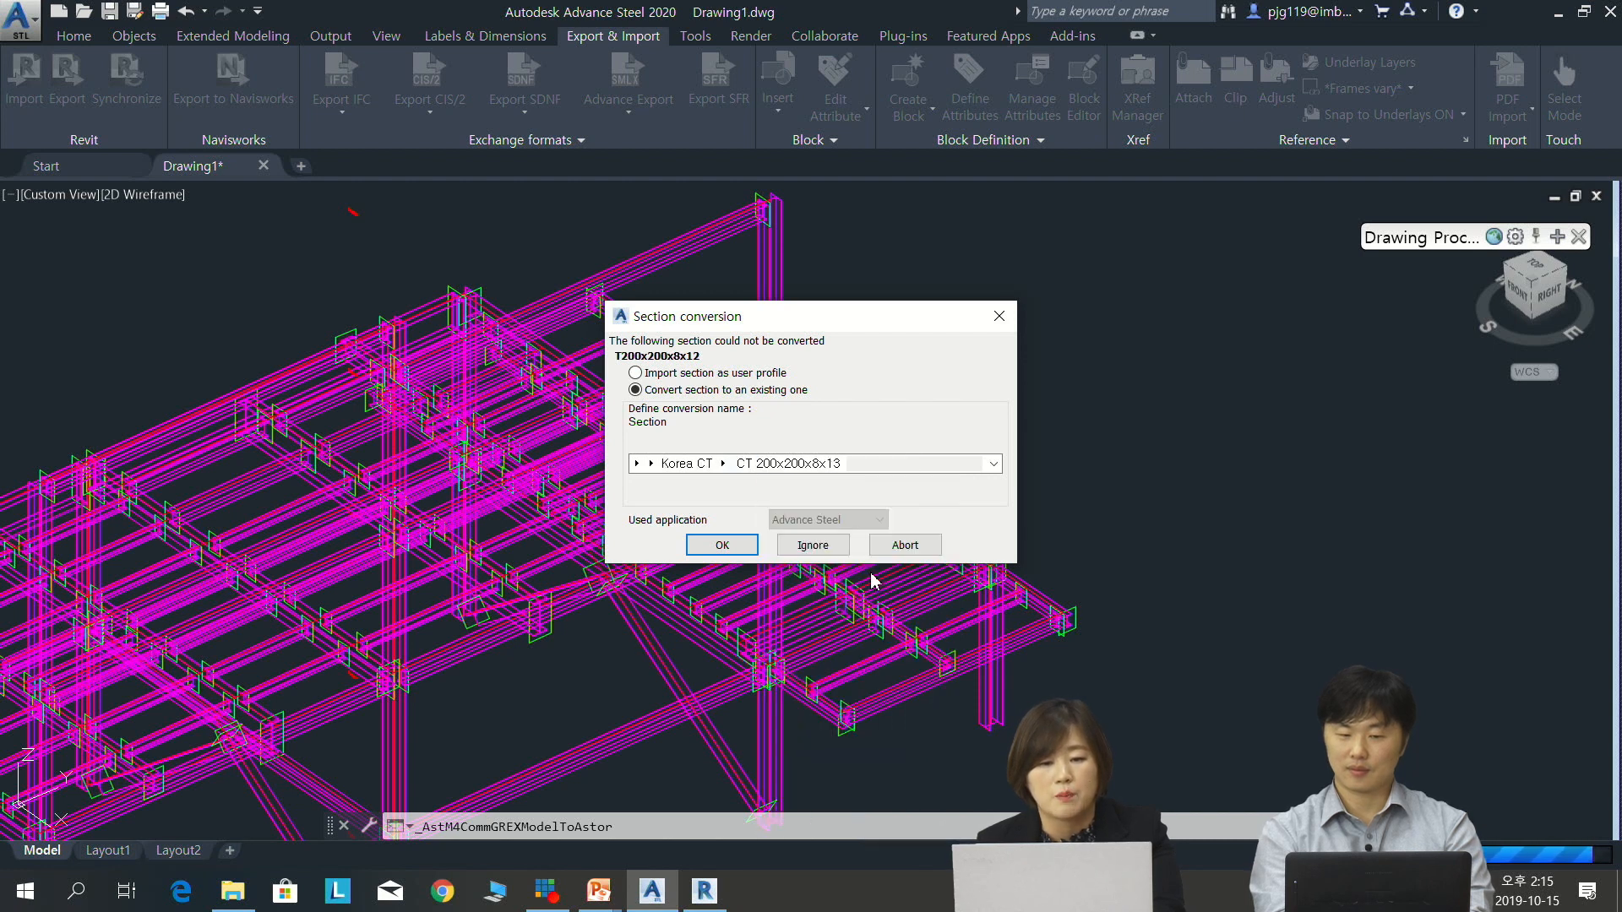
left_click(723, 546)
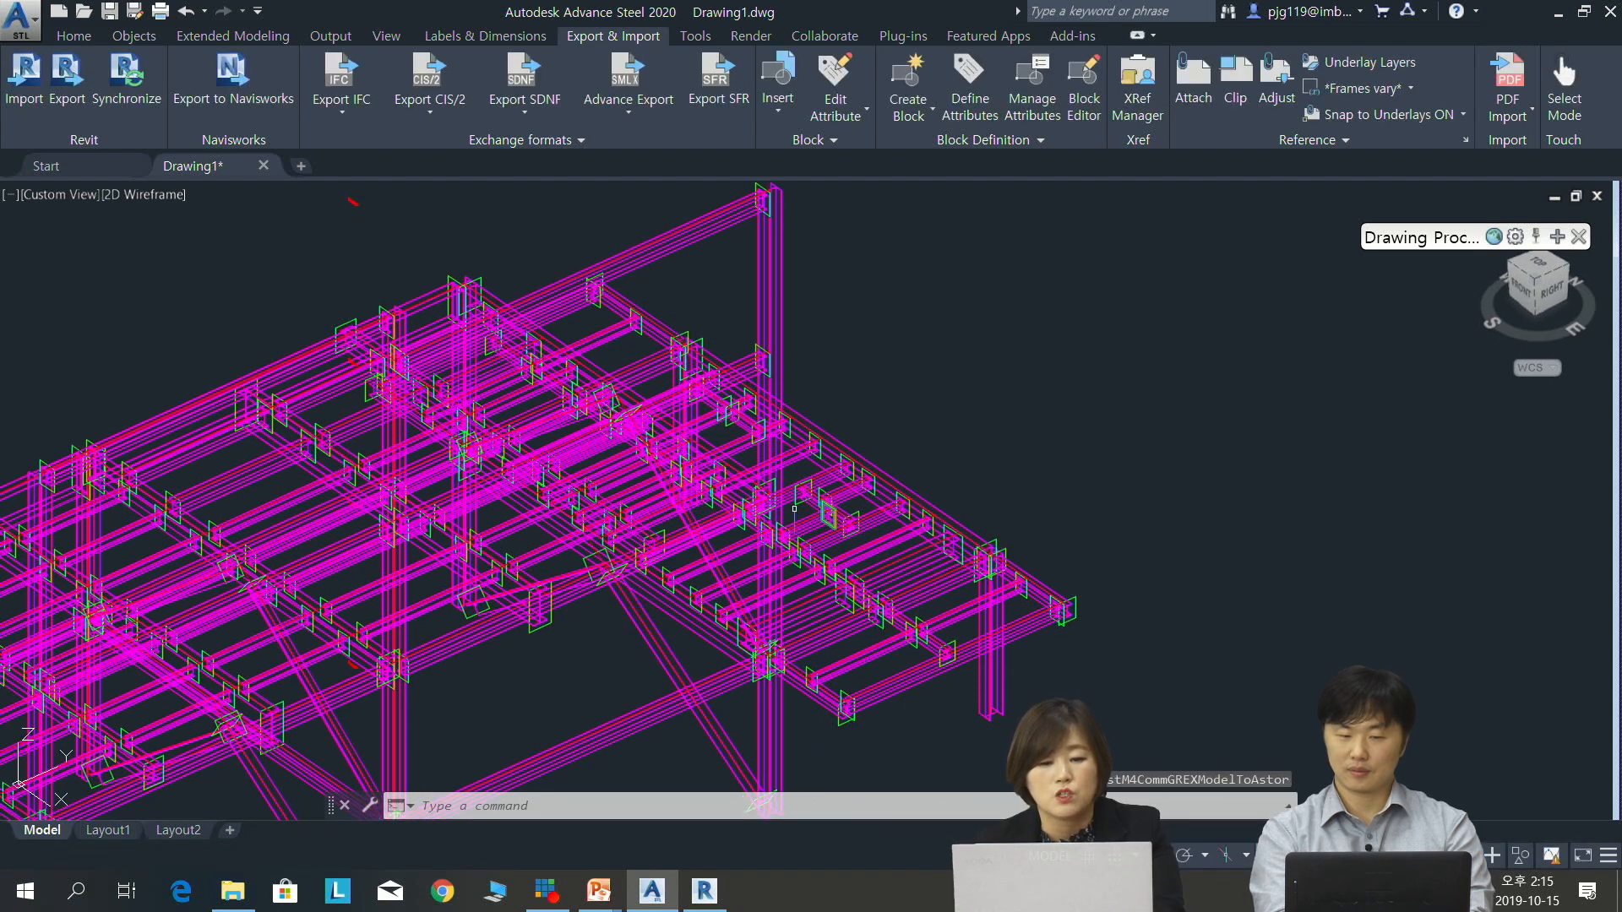
Switch the imported steel model's visual style from 2D Wireframe to Conceptual
scroll(1042, 463, "down", 5)
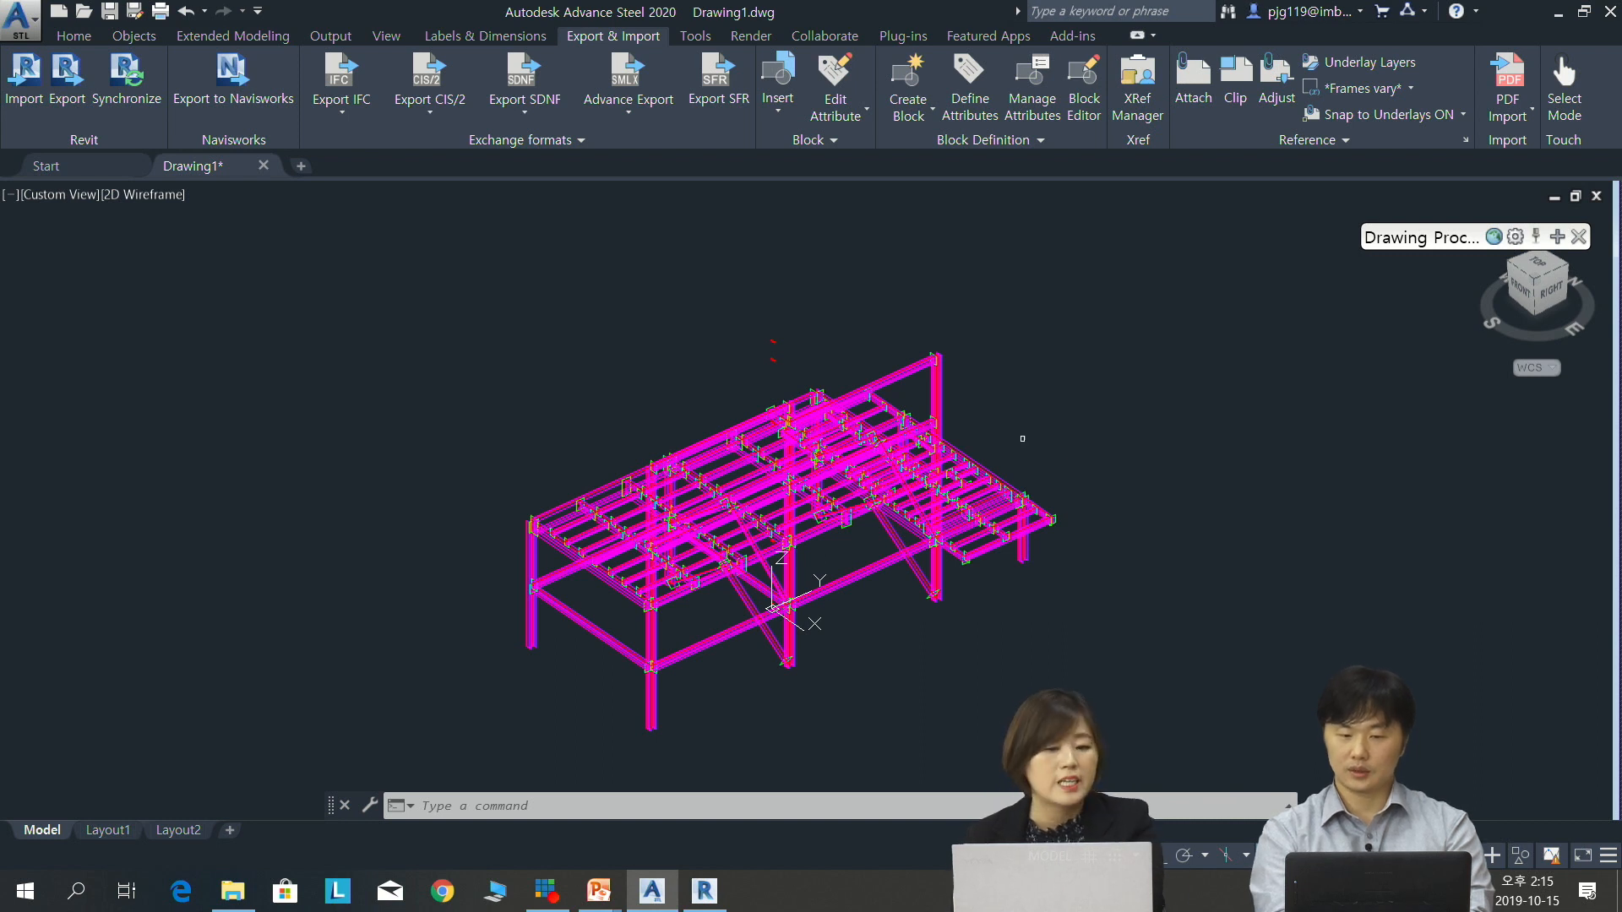
scroll(839, 577, "up", 3)
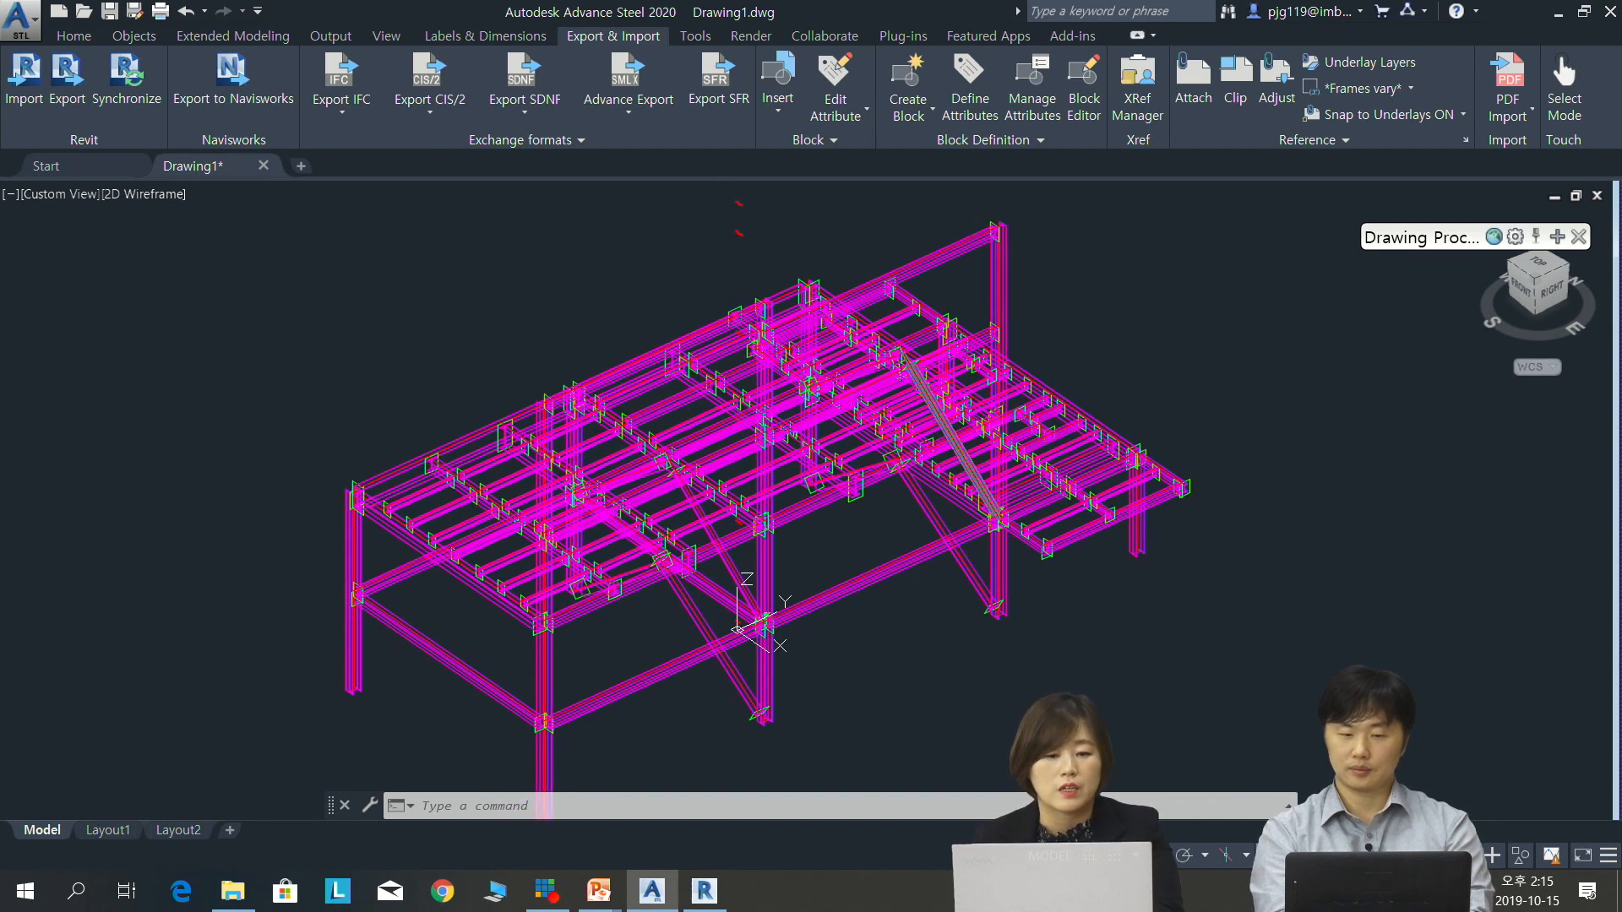
middle_click_drag(736, 629, 625, 583, "shift")
middle_click_drag(826, 557, 744, 592, "shift")
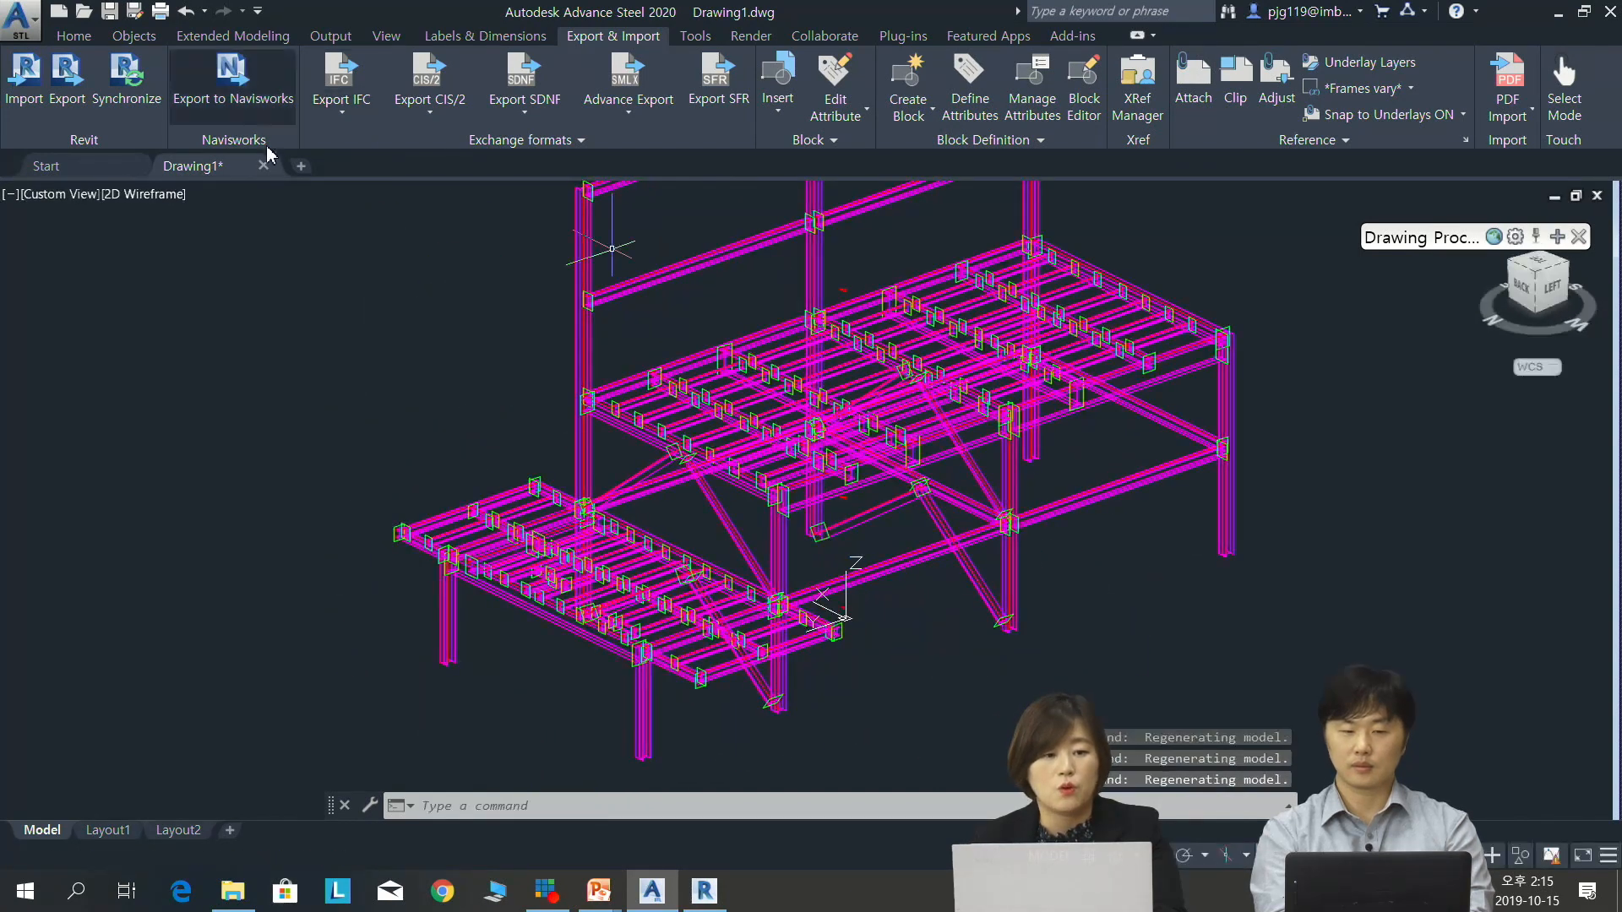
left_click(137, 196)
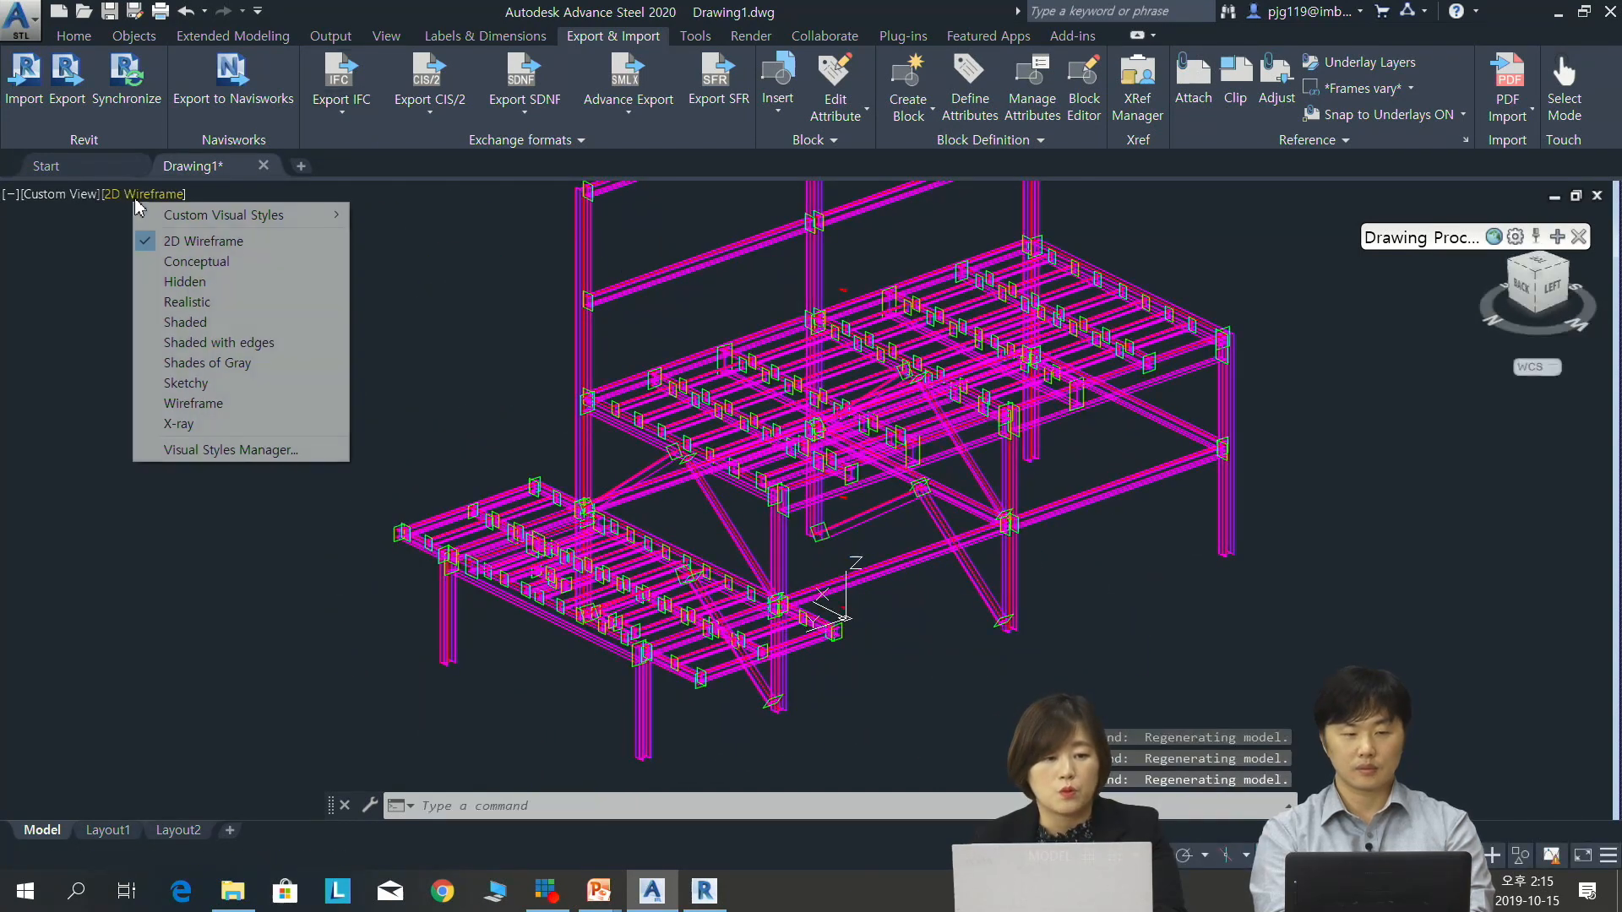
left_click(190, 262)
Inspect the imported steel frame's beams, columns and braces up close and from different angles
scroll(980, 490, "down", 5)
middle_click_drag(980, 490, 1071, 322, "shift")
scroll(1046, 500, "up", 10)
scroll(1045, 499, "down", 5)
scroll(1070, 322, "up", 8)
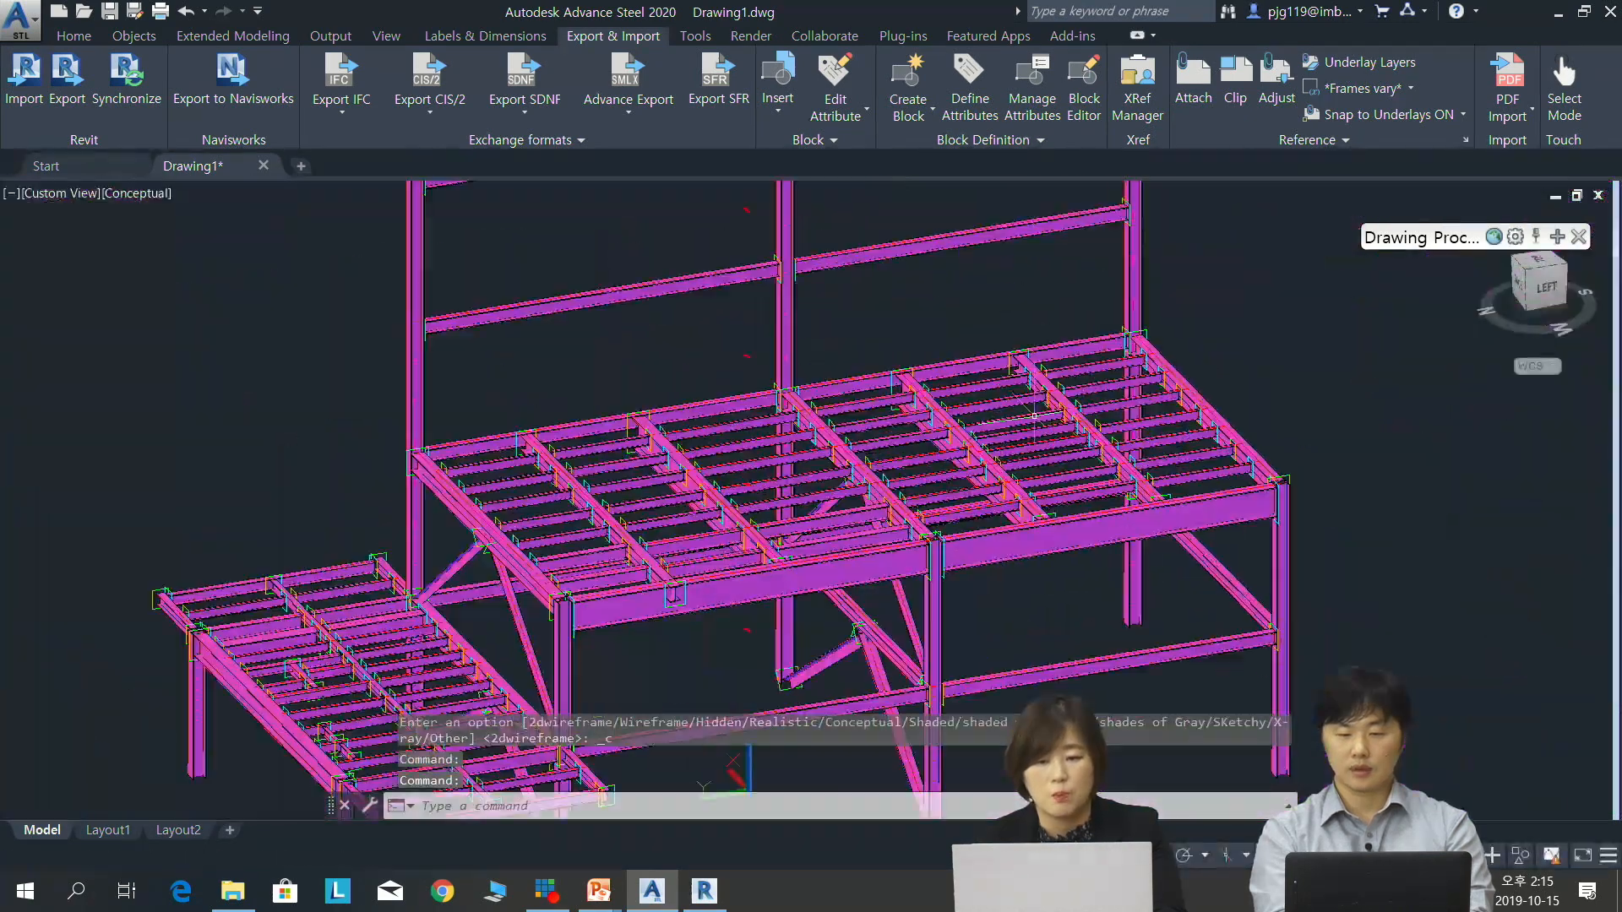
scroll(1070, 322, "down", 5)
middle_click_drag(1071, 322, 882, 502, "shift")
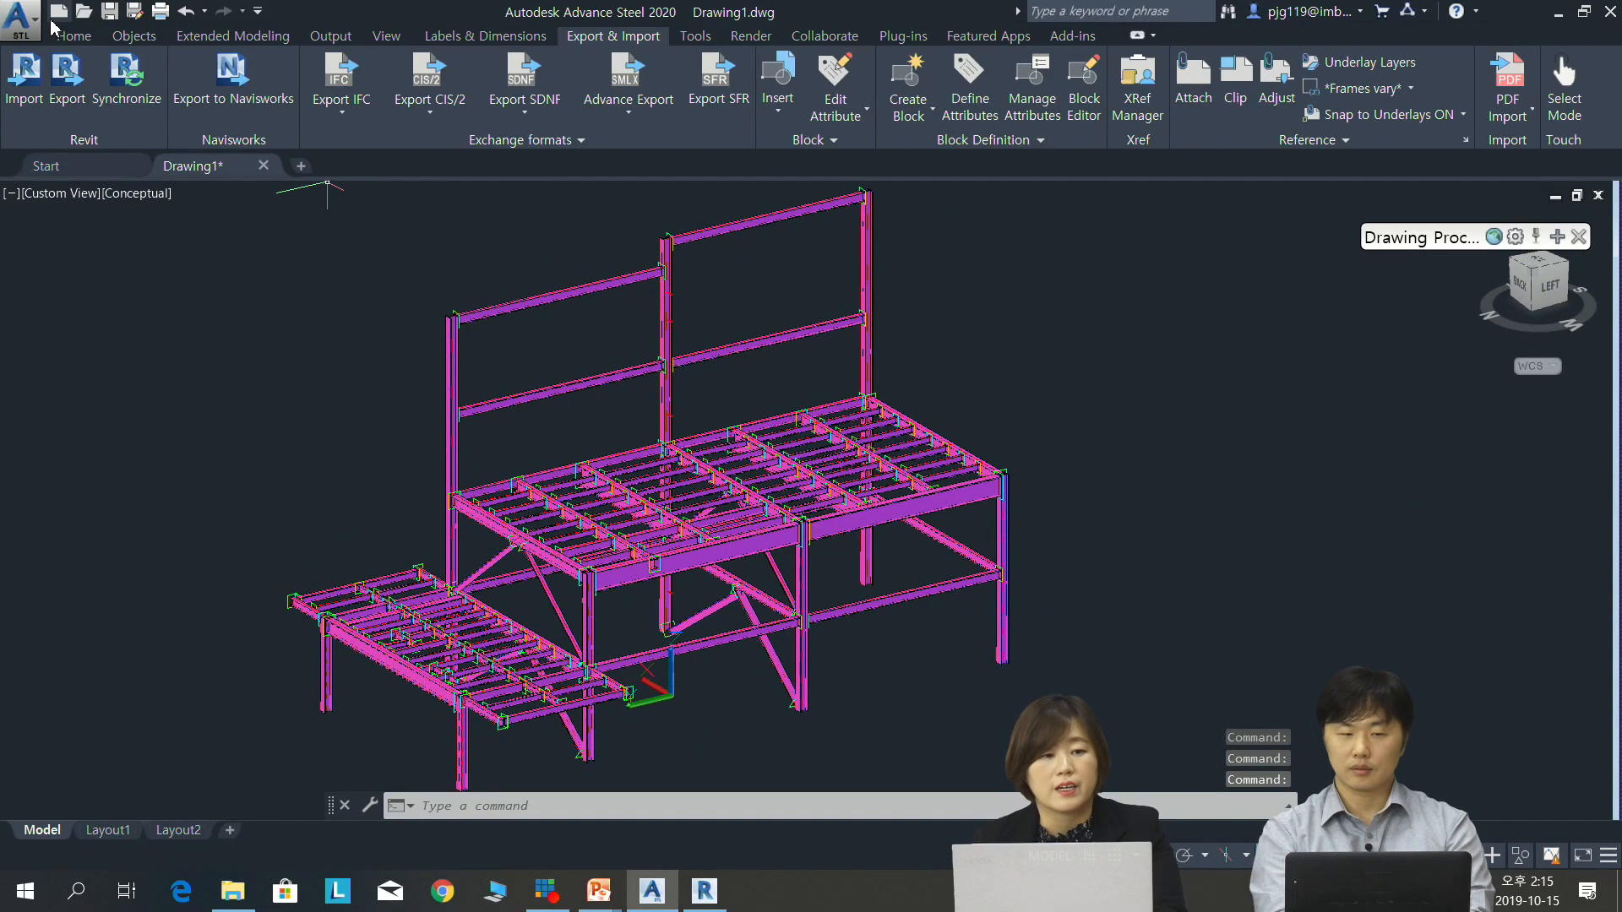
Open the Table editor in the Advance Steel Management Tools
left_click(74, 38)
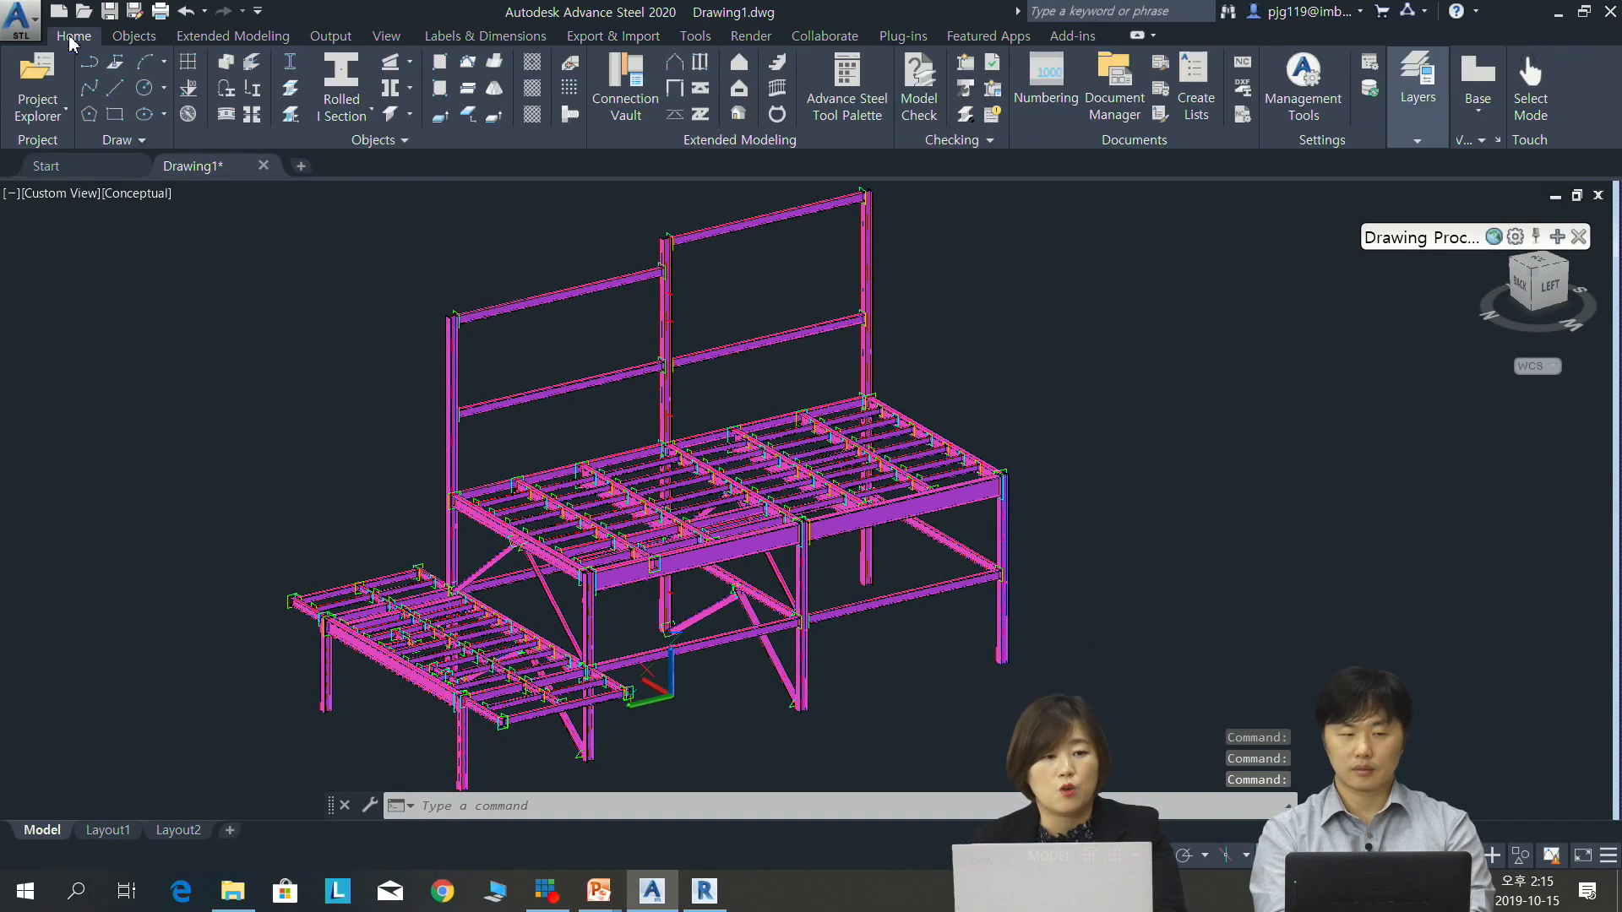
left_click(1315, 120)
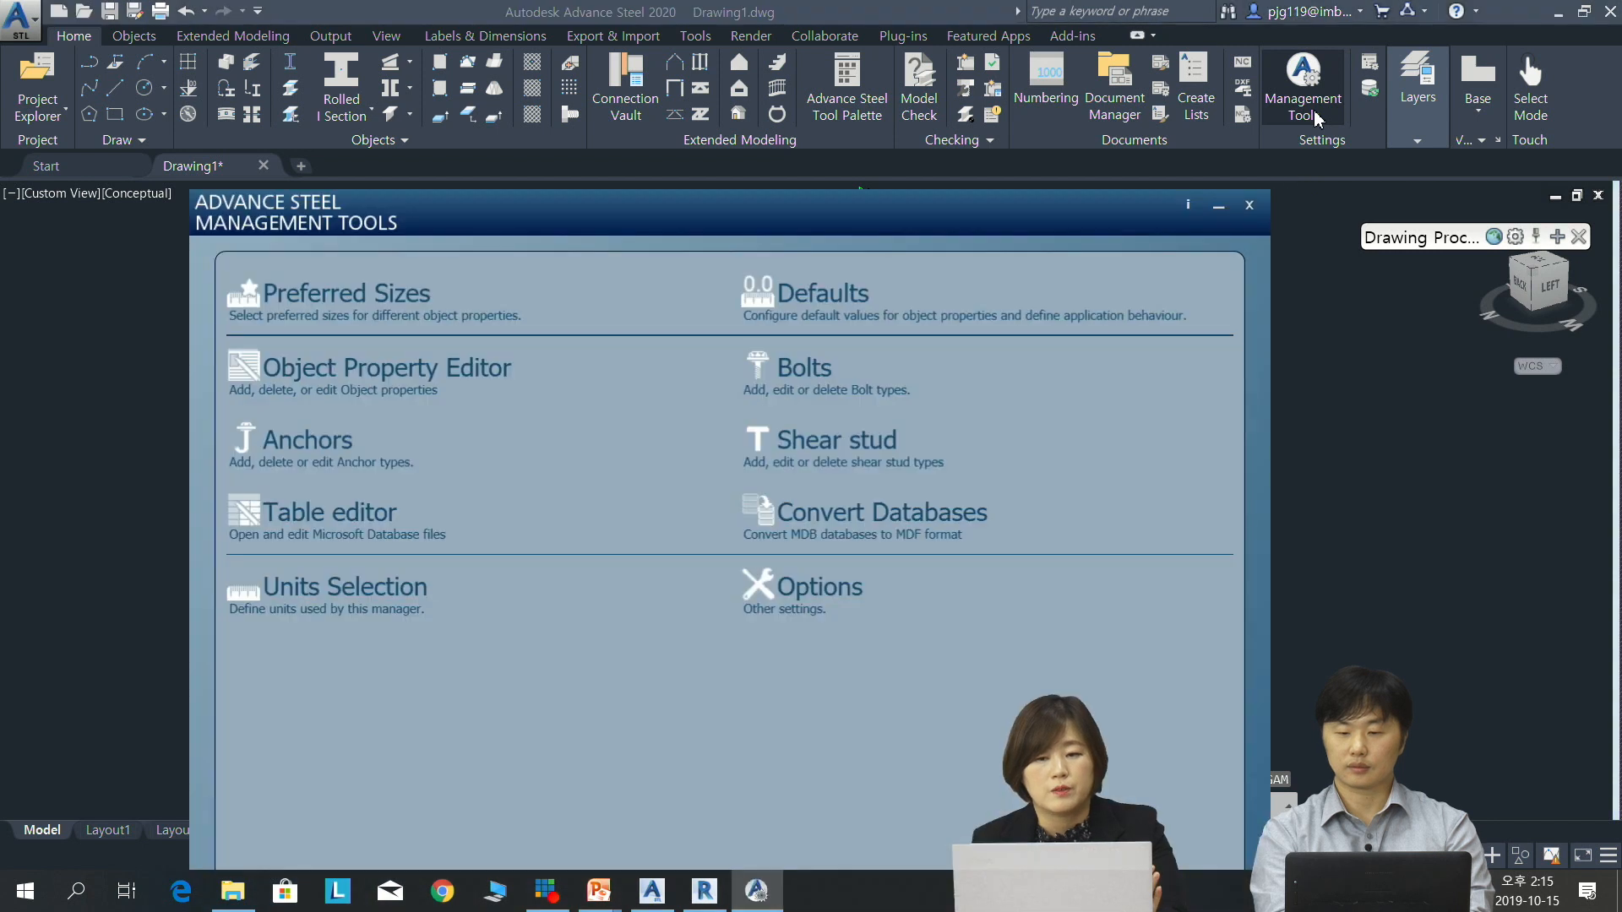
left_click(373, 529)
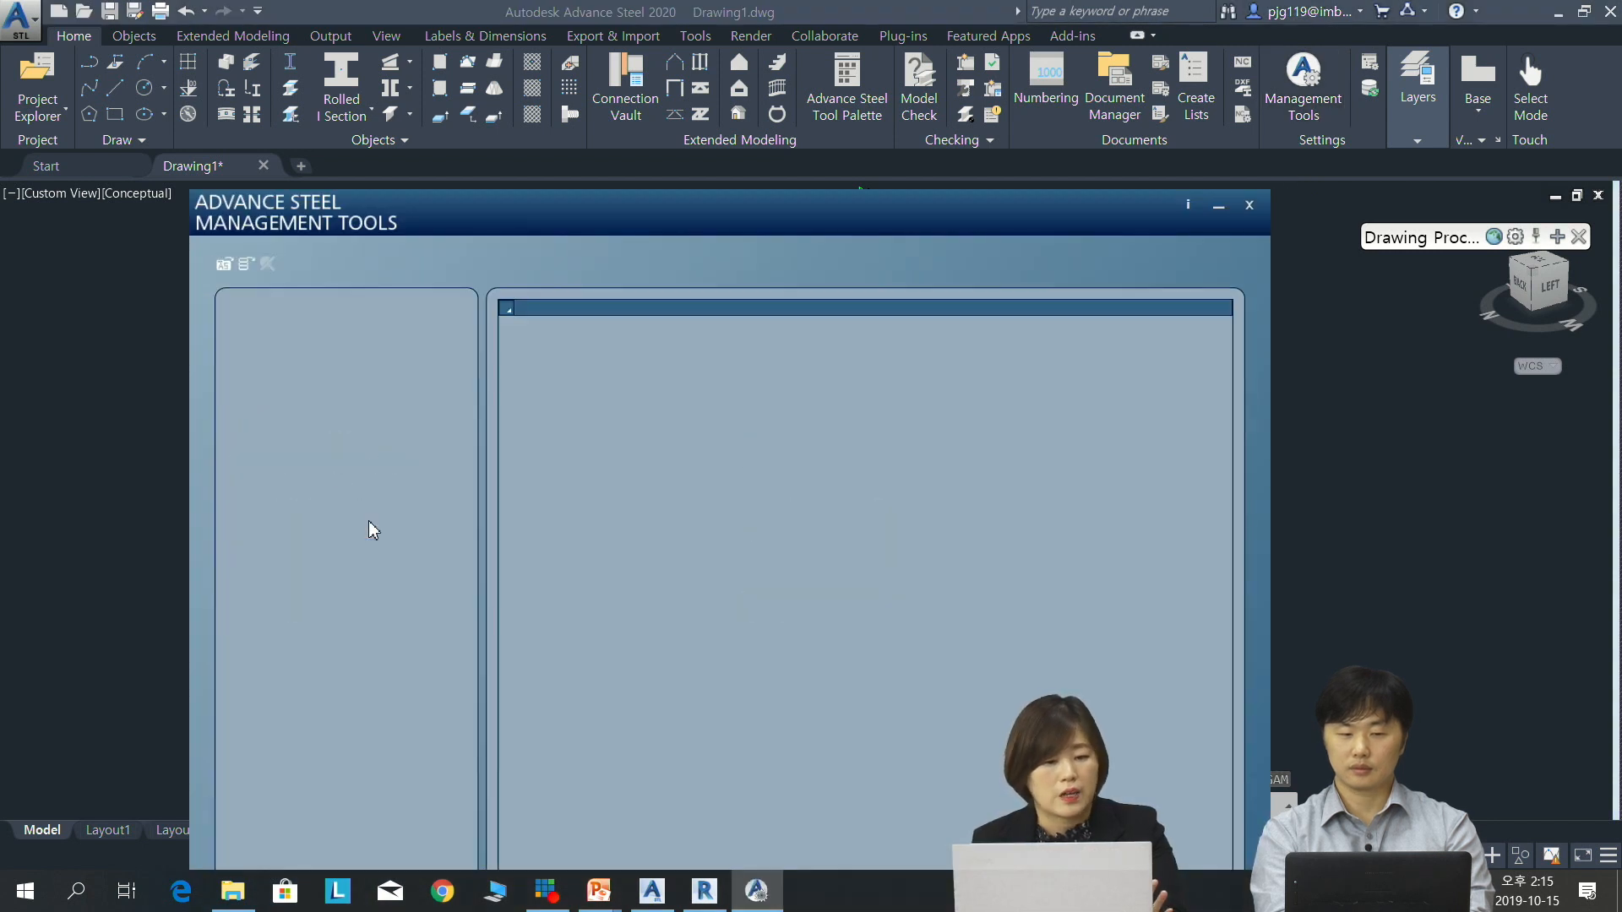
left_click(247, 265)
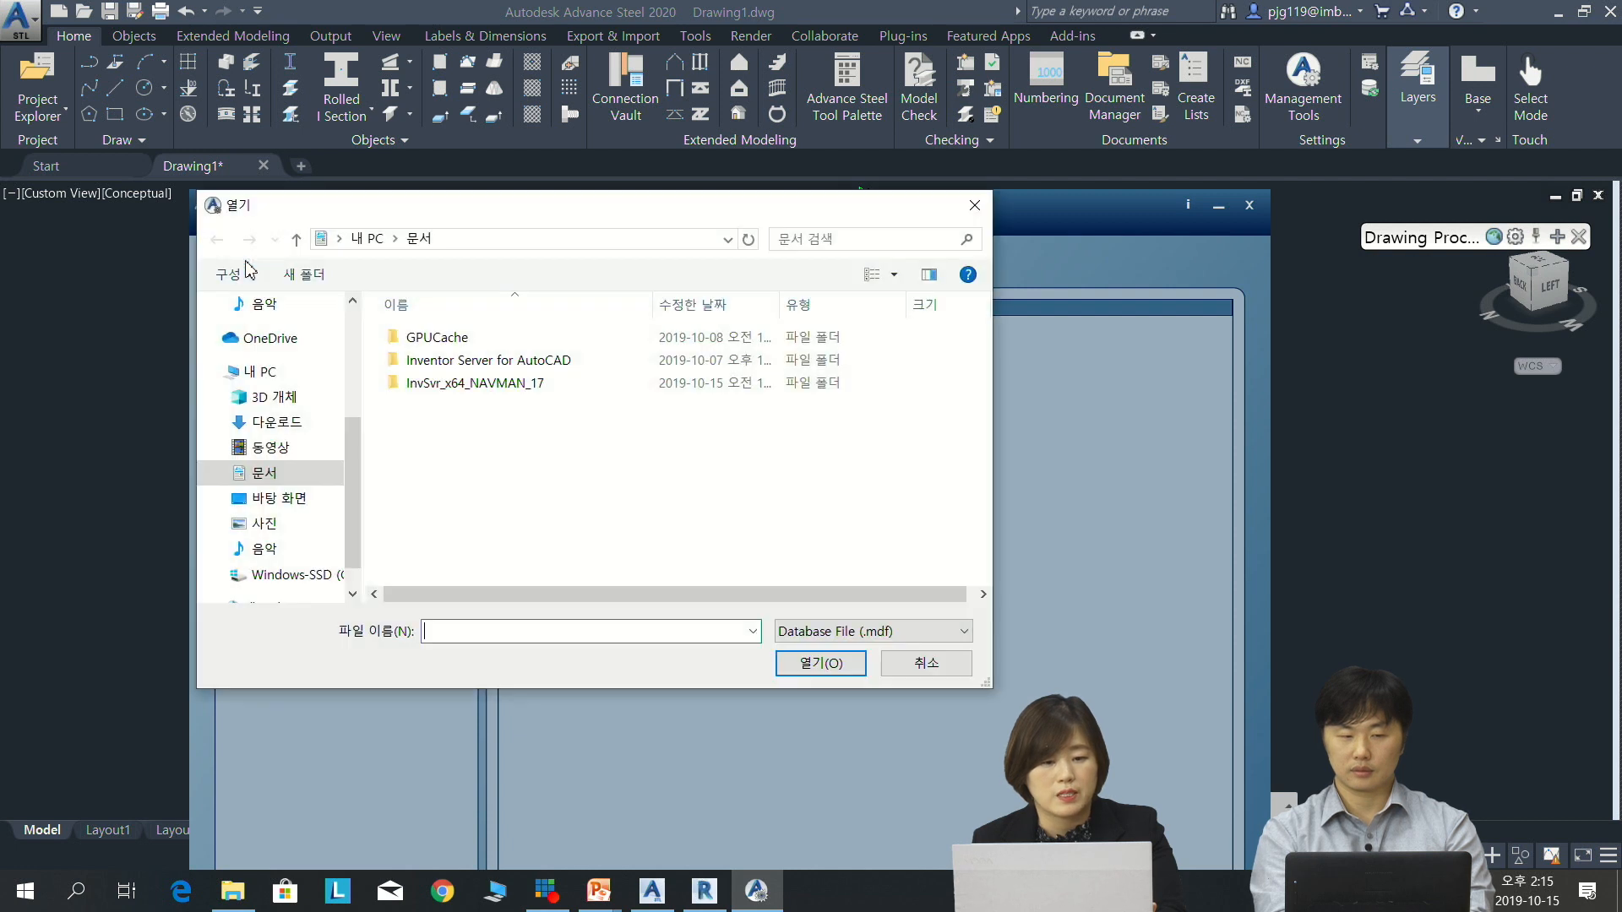
left_click_drag(541, 224, 767, 224)
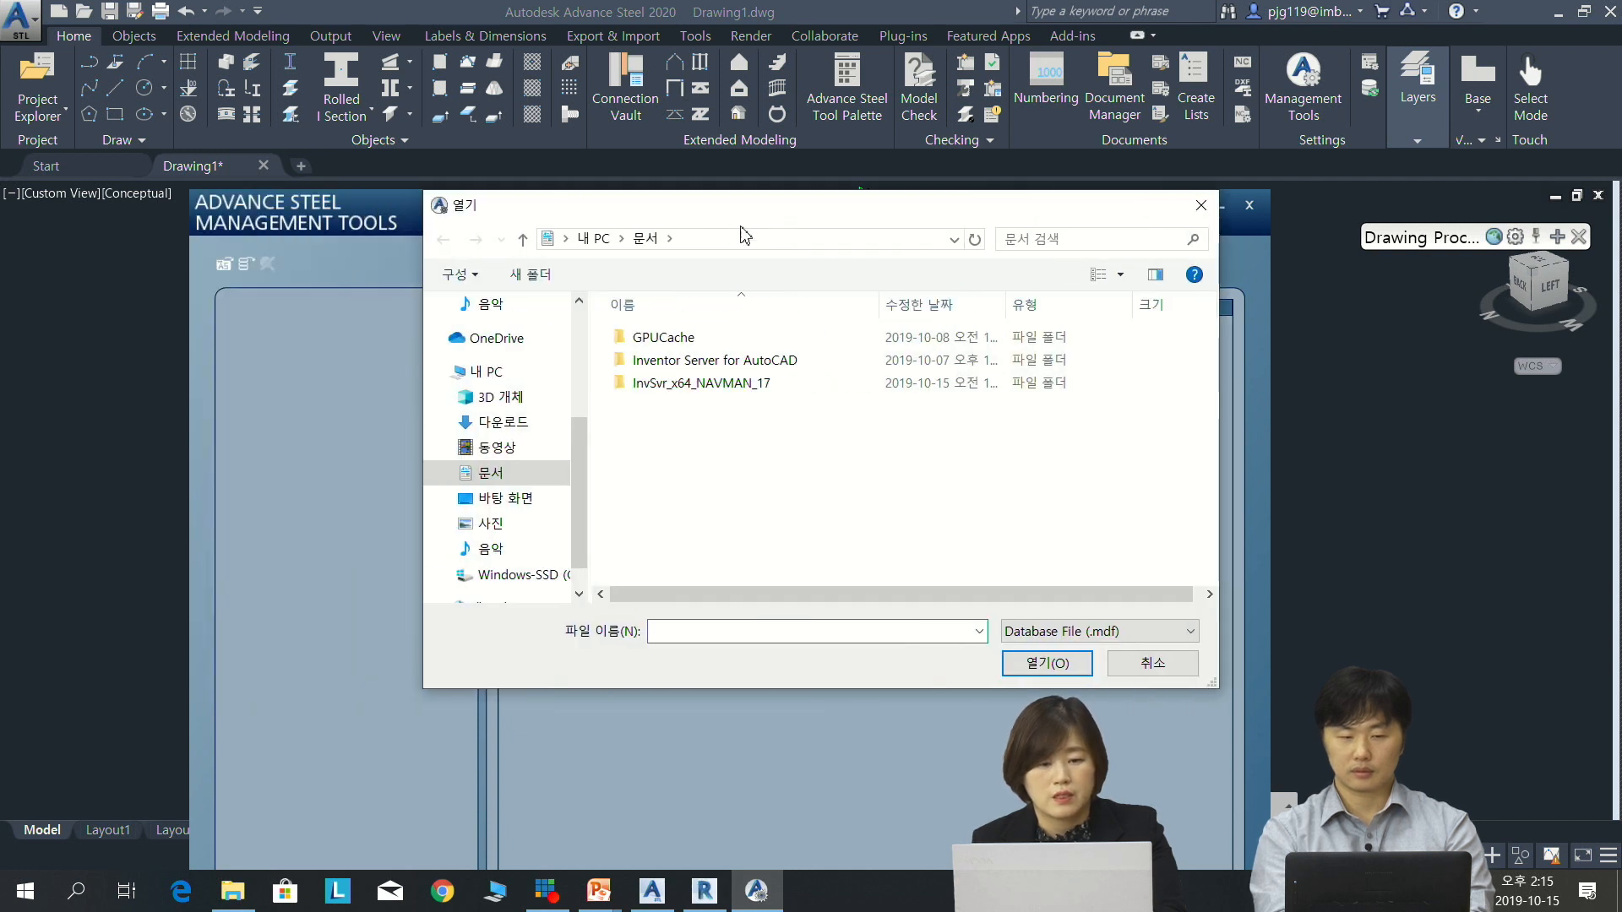
left_click(524, 576)
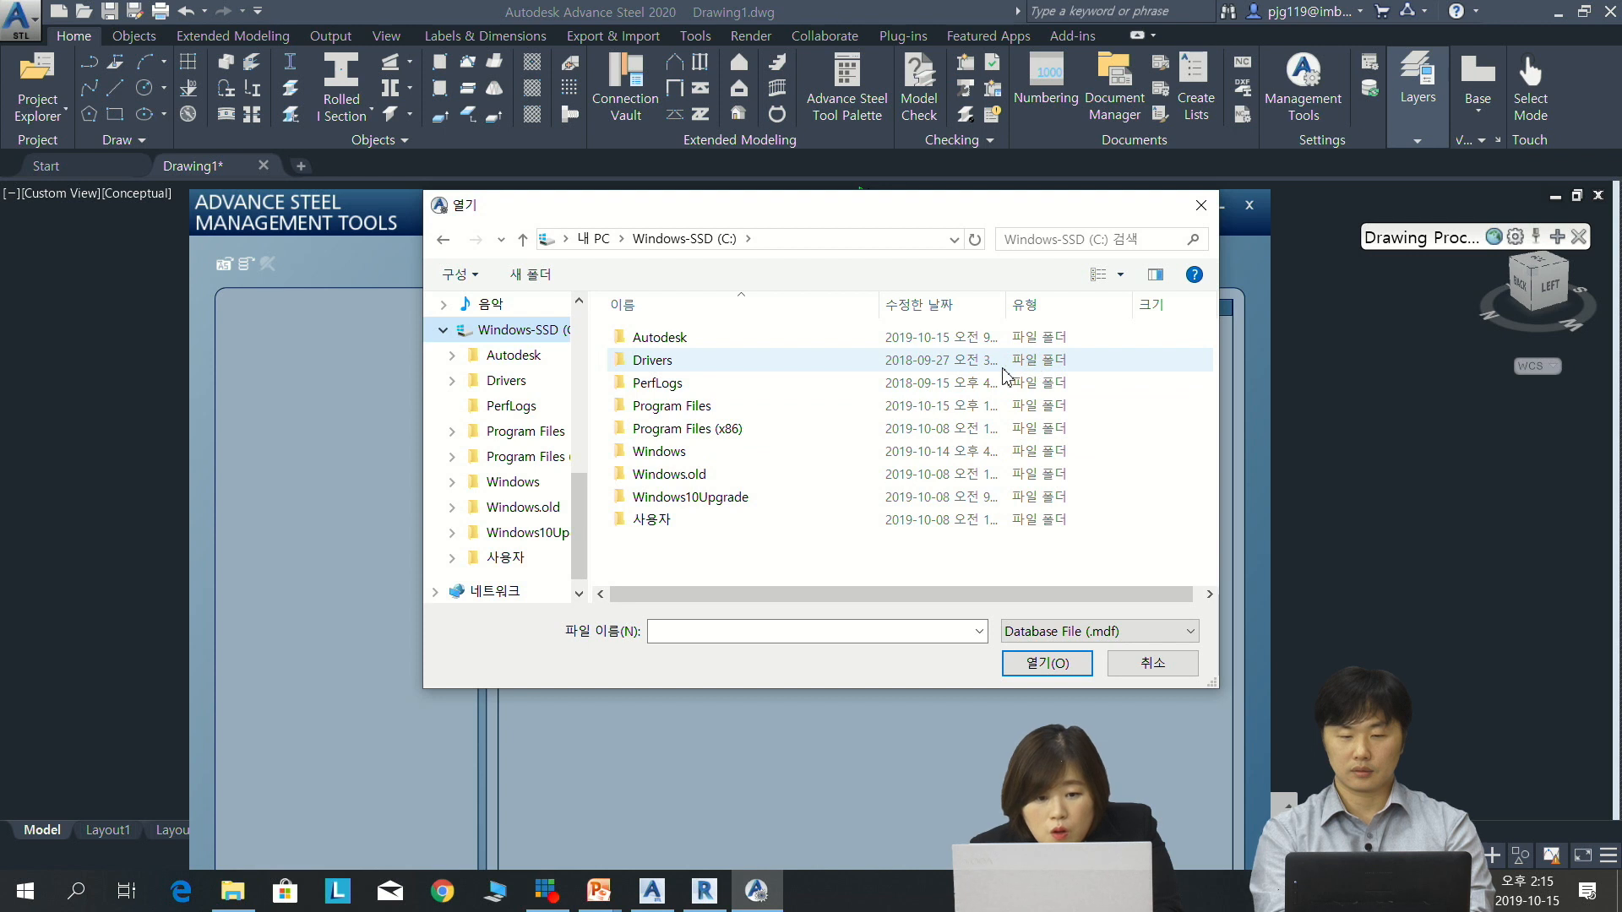
left_click(1170, 281)
left_click(1170, 282)
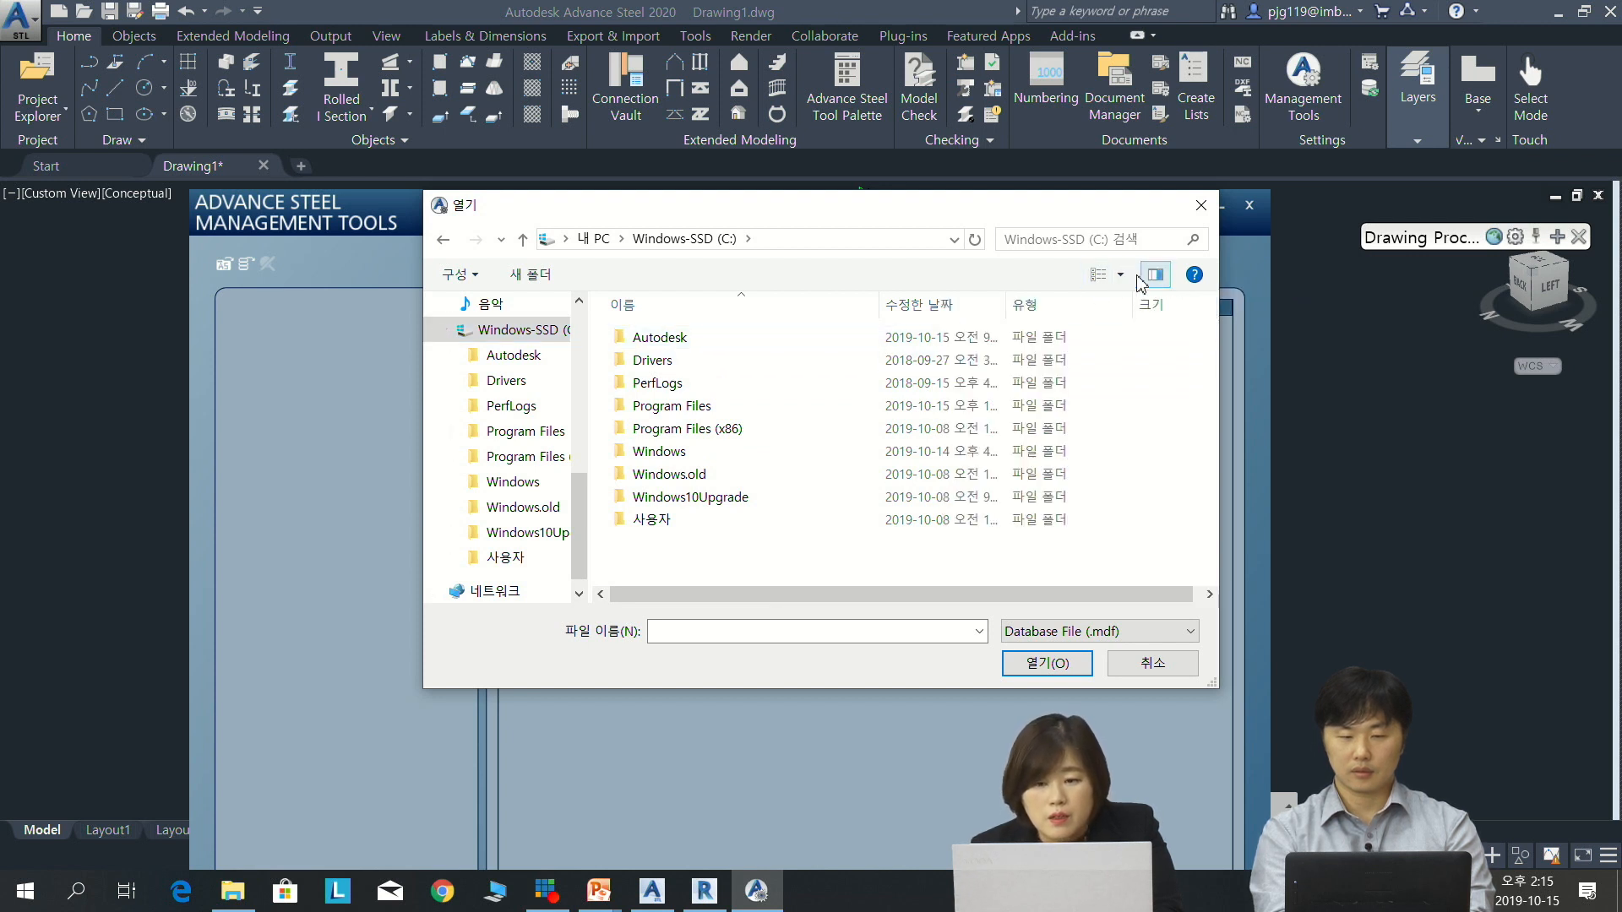
left_click(1118, 276)
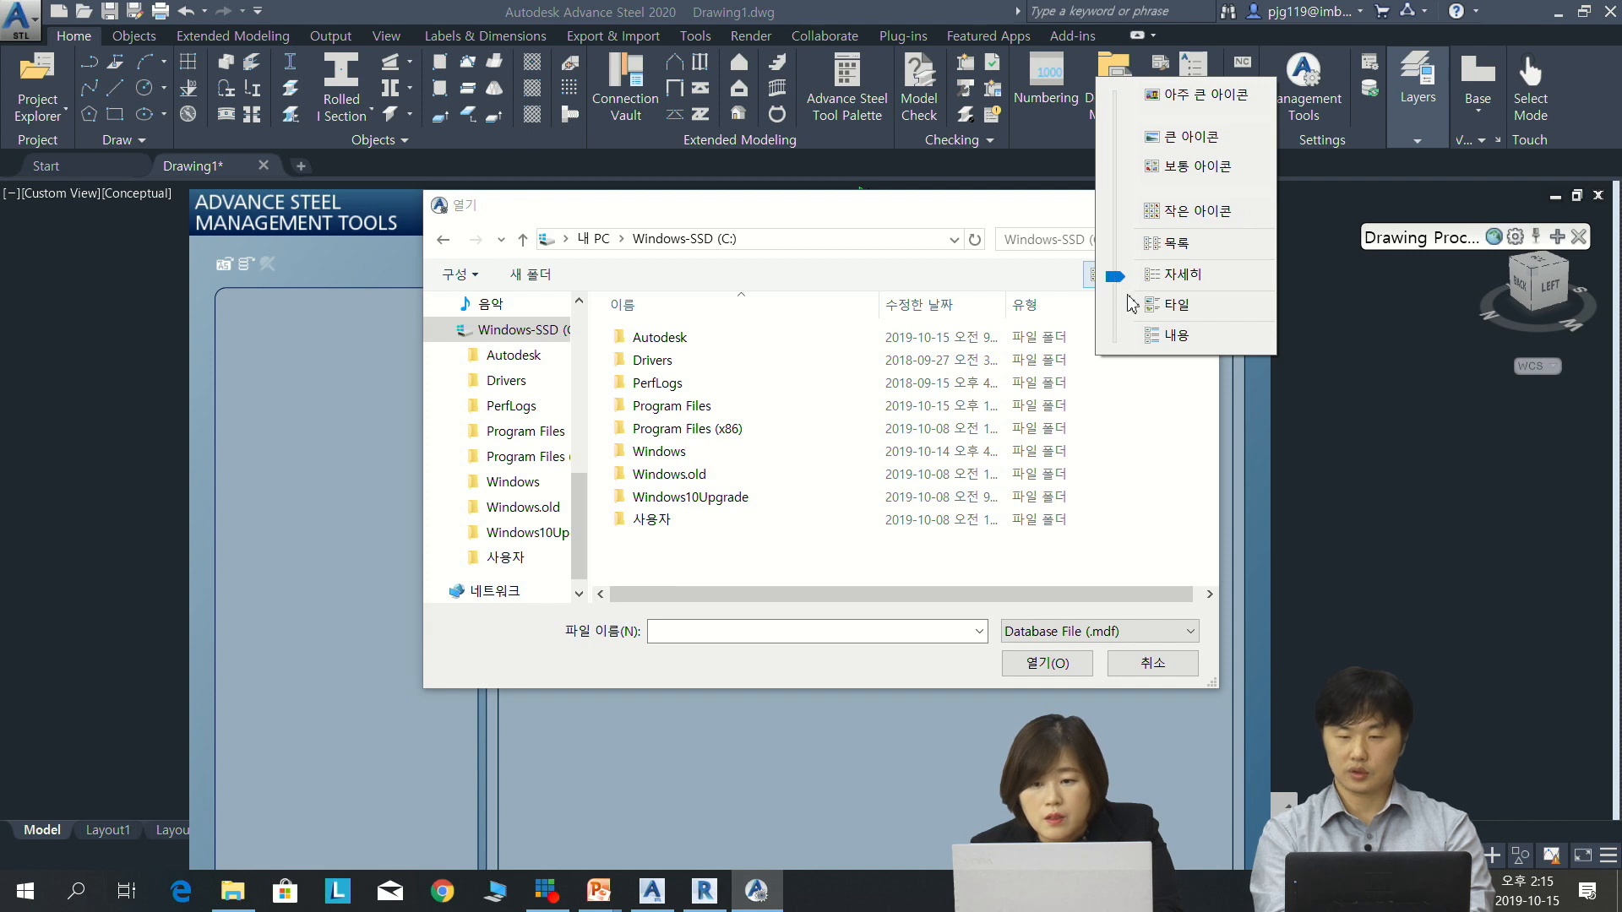
left_click(1133, 432)
left_click(457, 275)
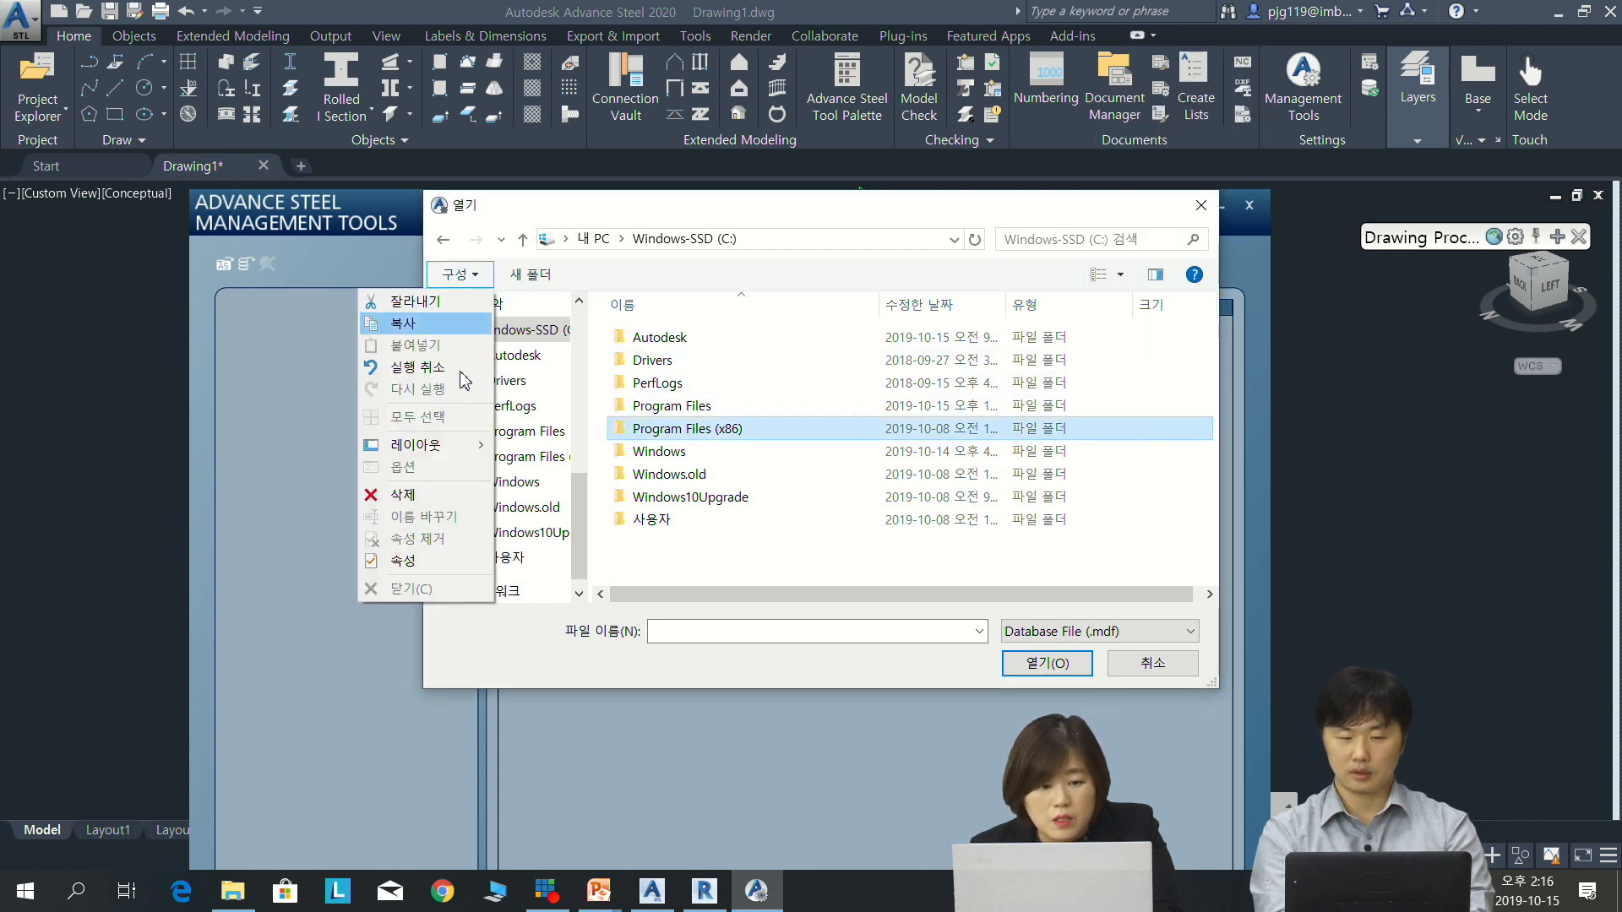
left_click(423, 561)
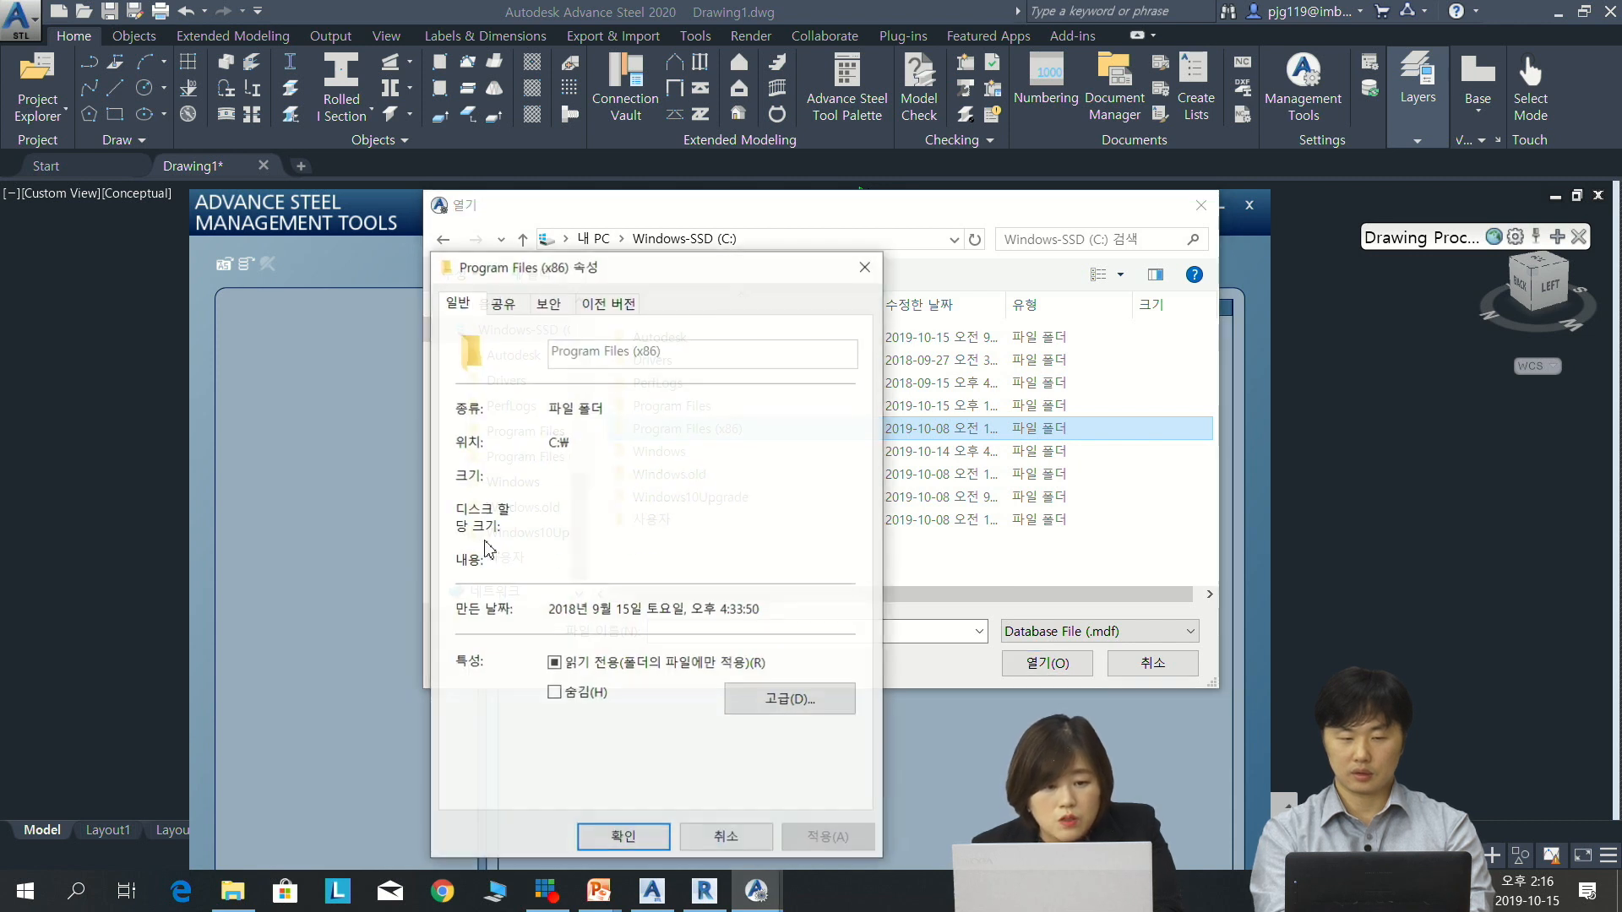
left_click(515, 309)
left_click(548, 302)
key("Escape")
left_click(485, 279)
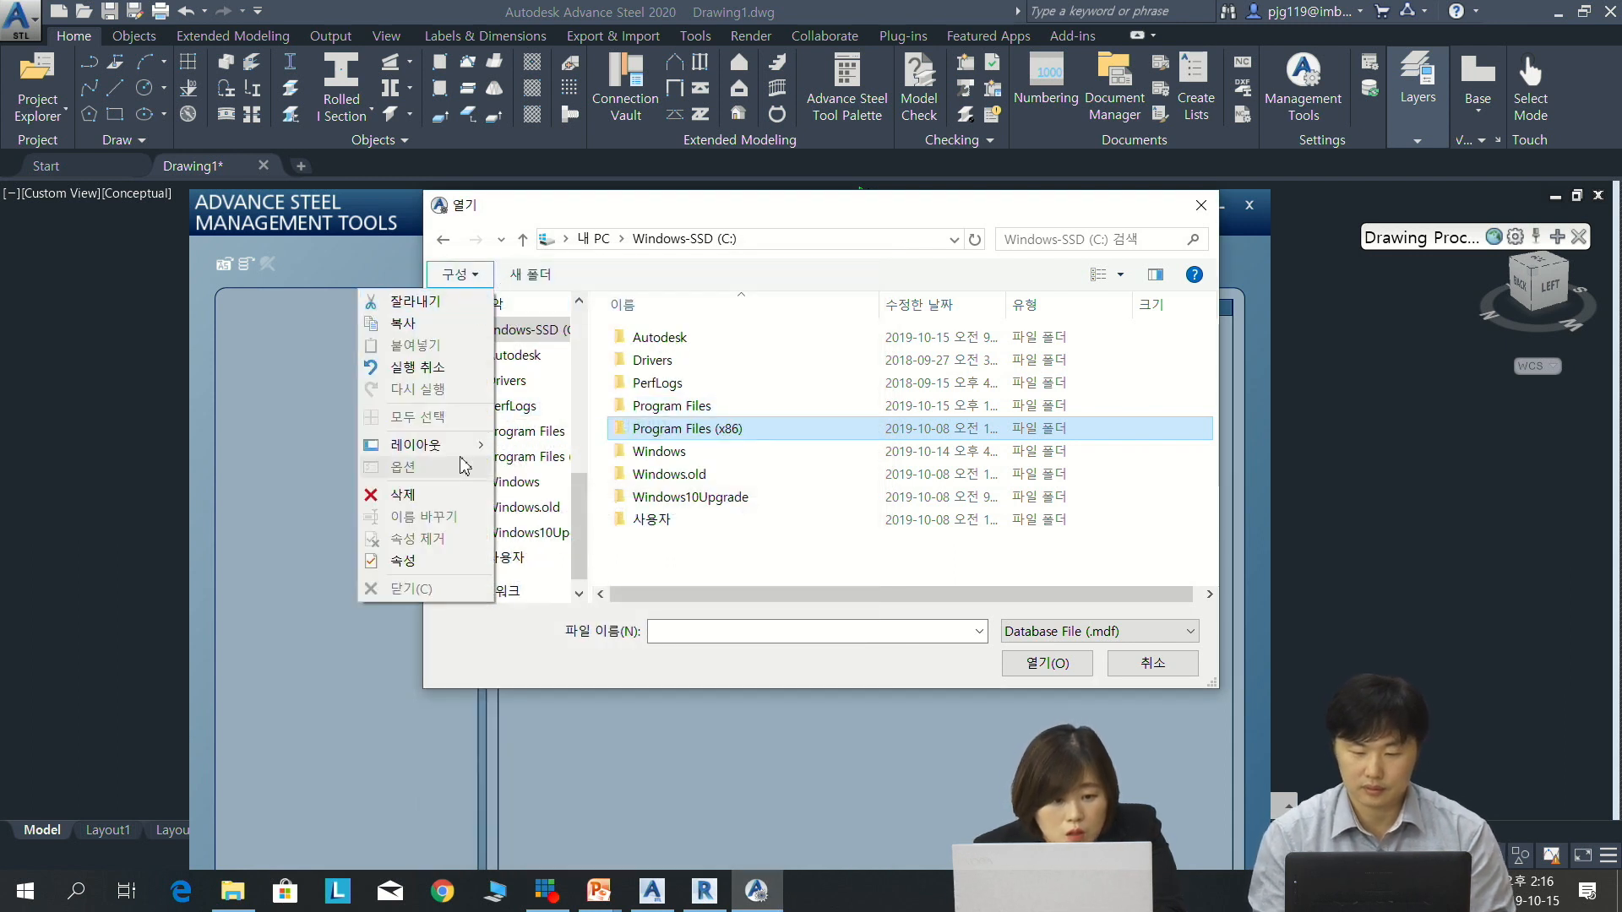
left_click(615, 281)
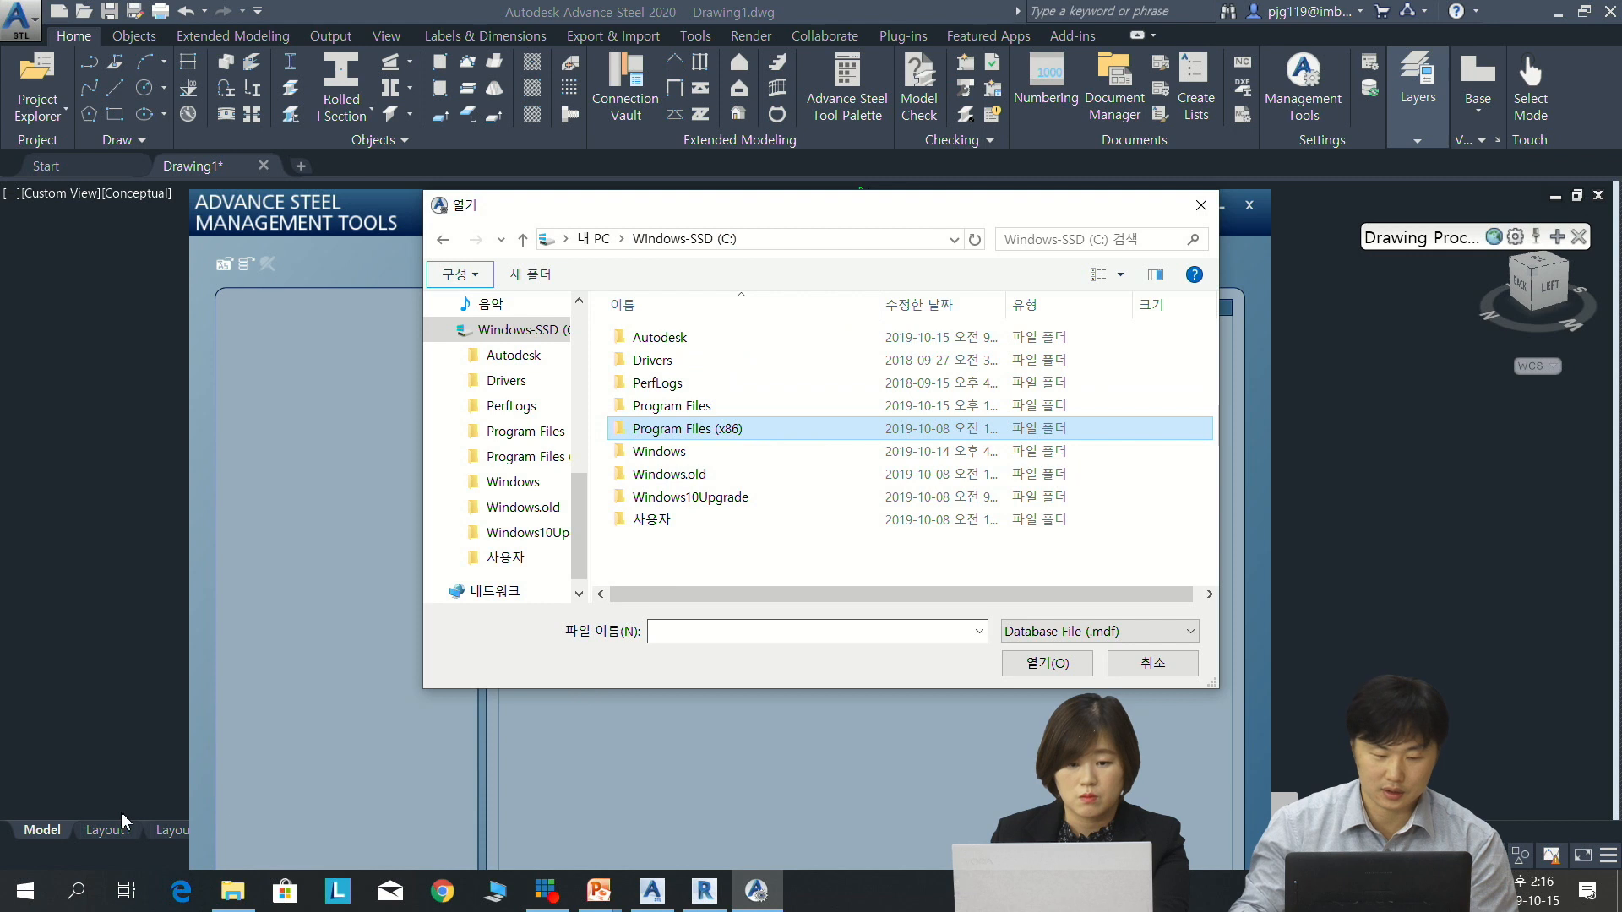
Switch to File Explorer and turn on the display of hidden items
left_click(233, 892)
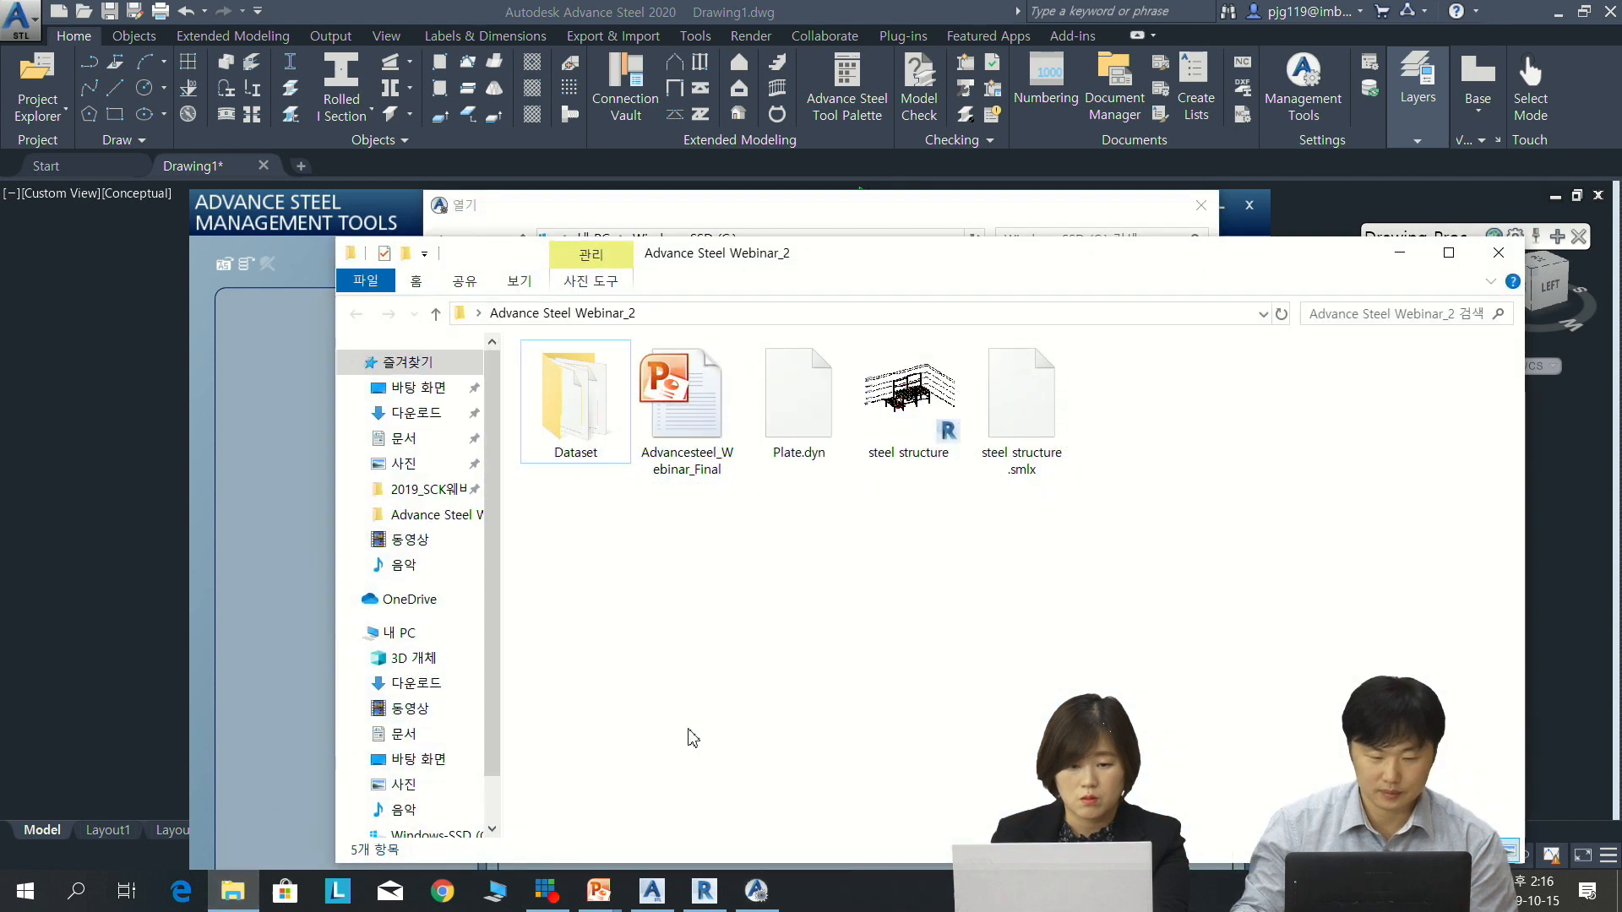
scroll(418, 786, "down", 1)
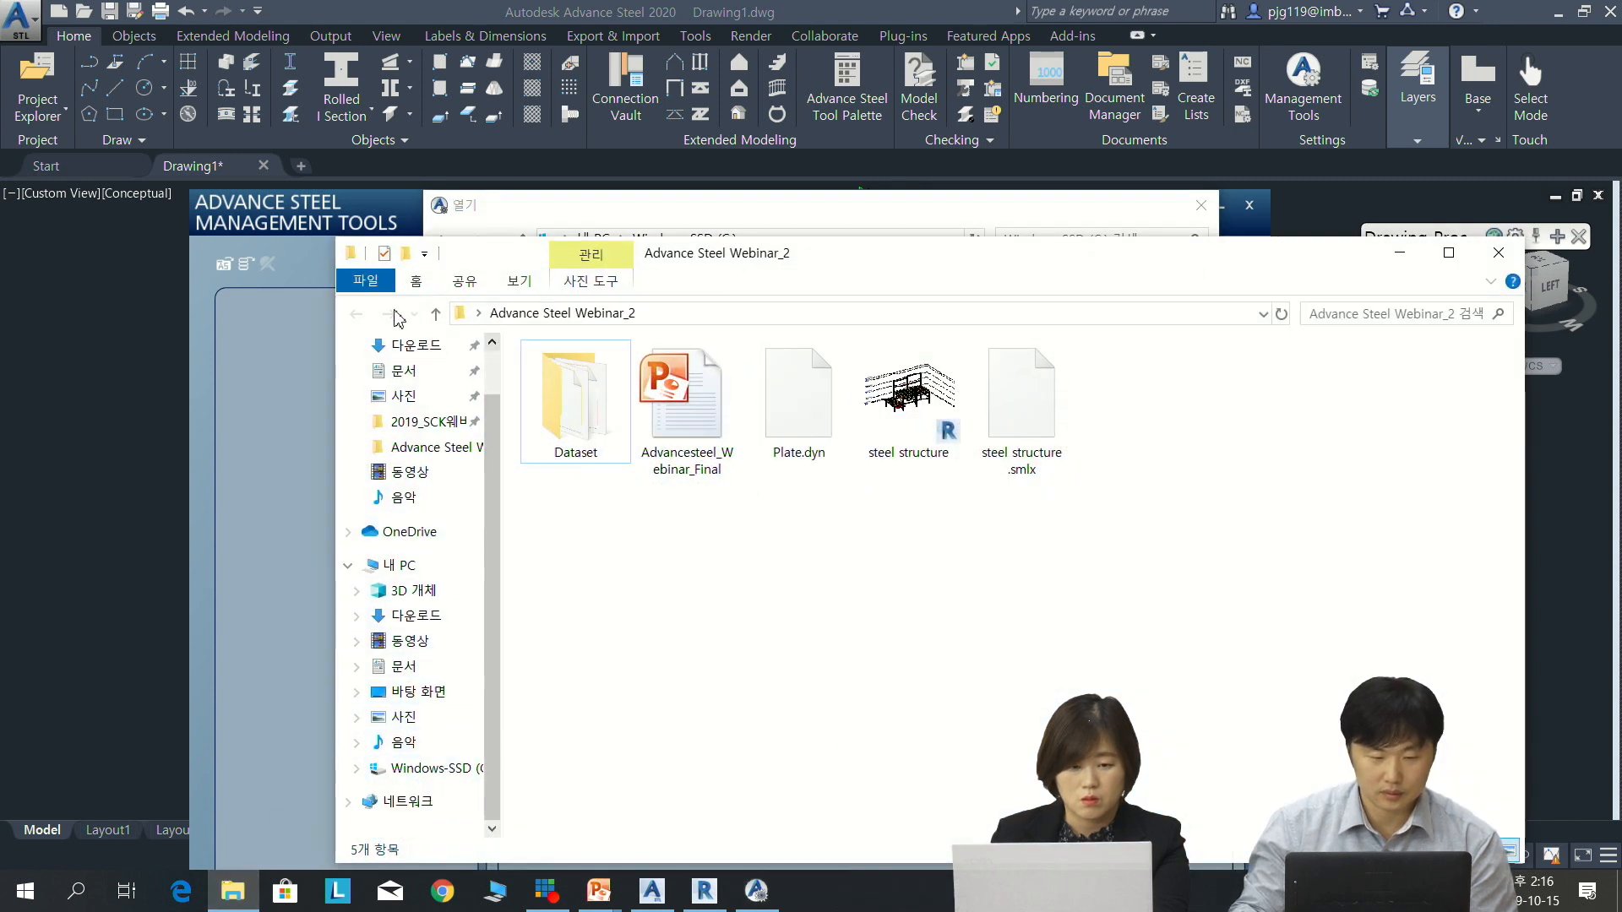
left_click(416, 282)
left_click(519, 282)
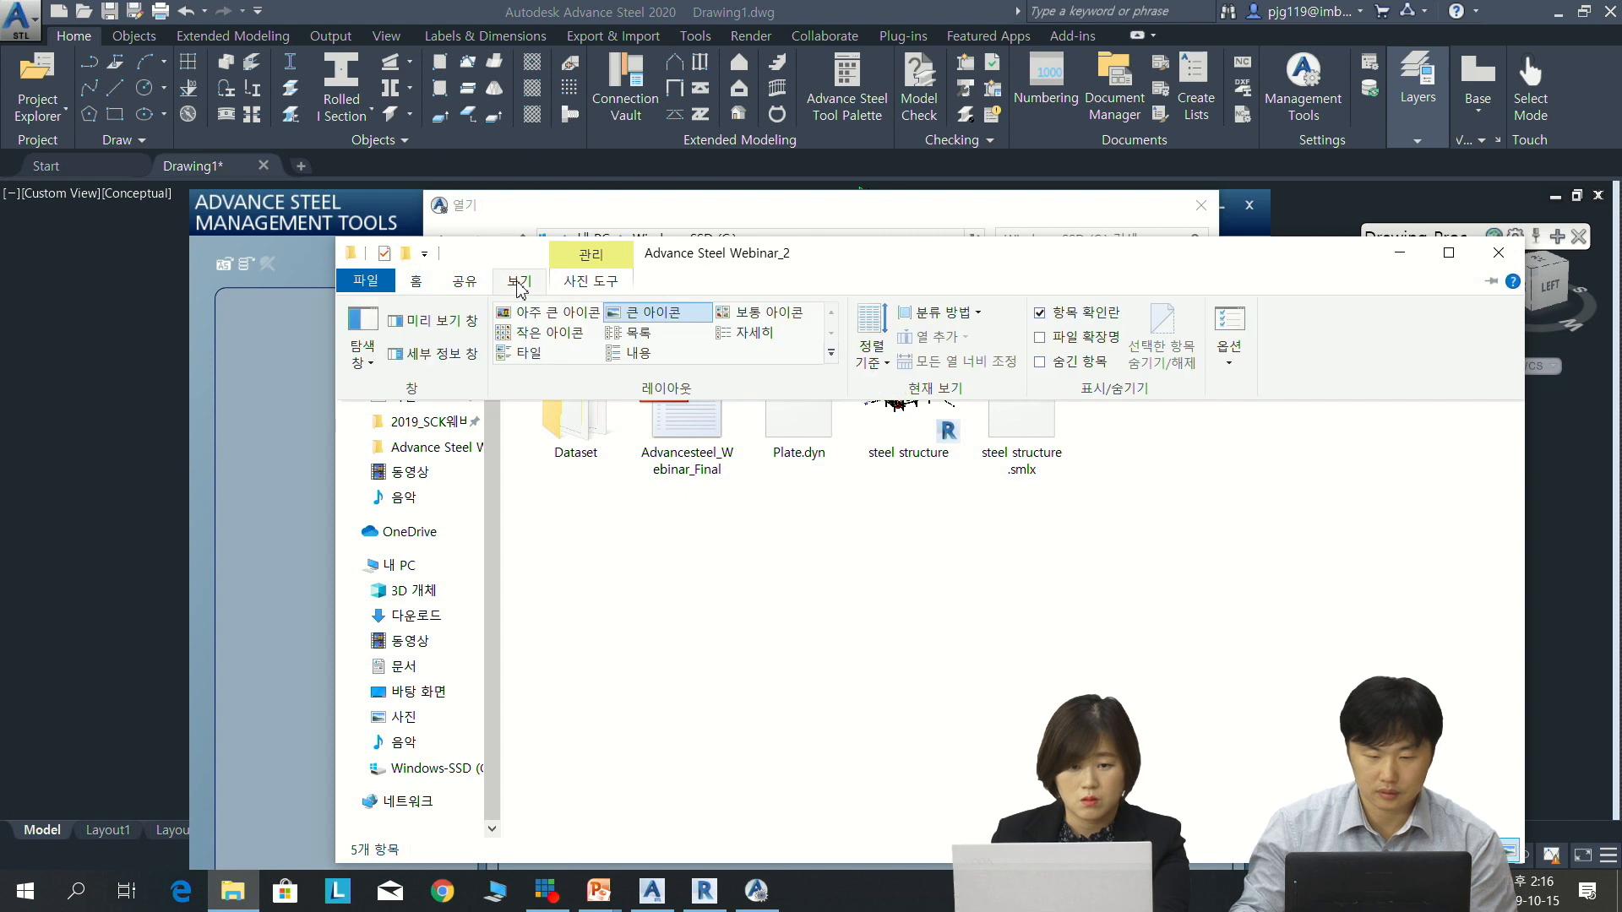
left_click(1040, 364)
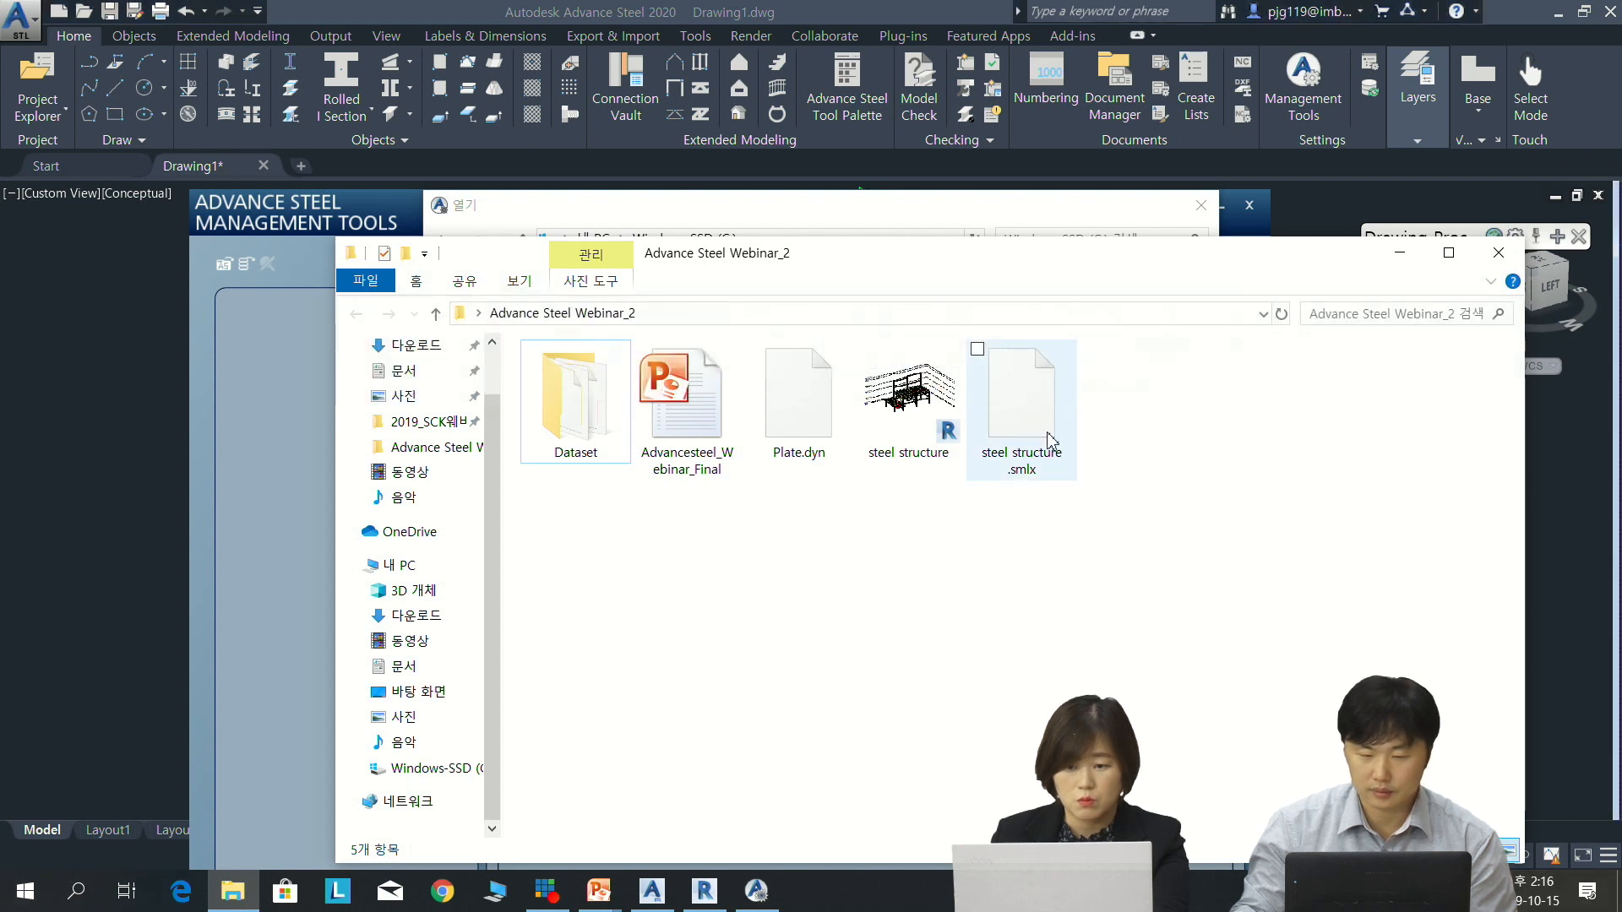
left_click(851, 199)
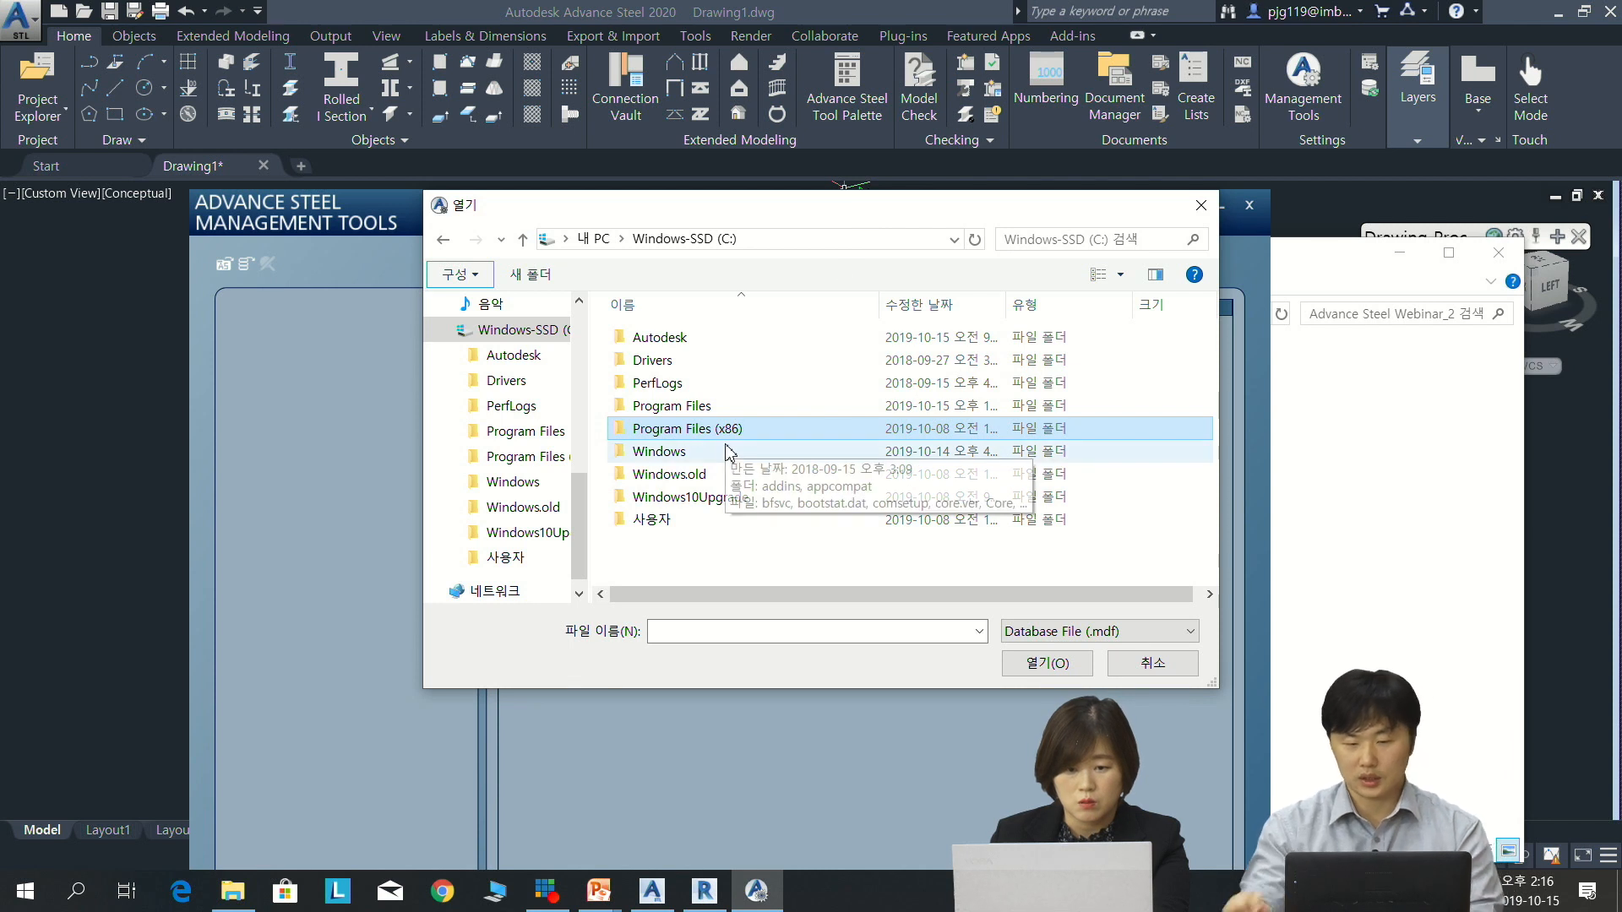
left_click(468, 273)
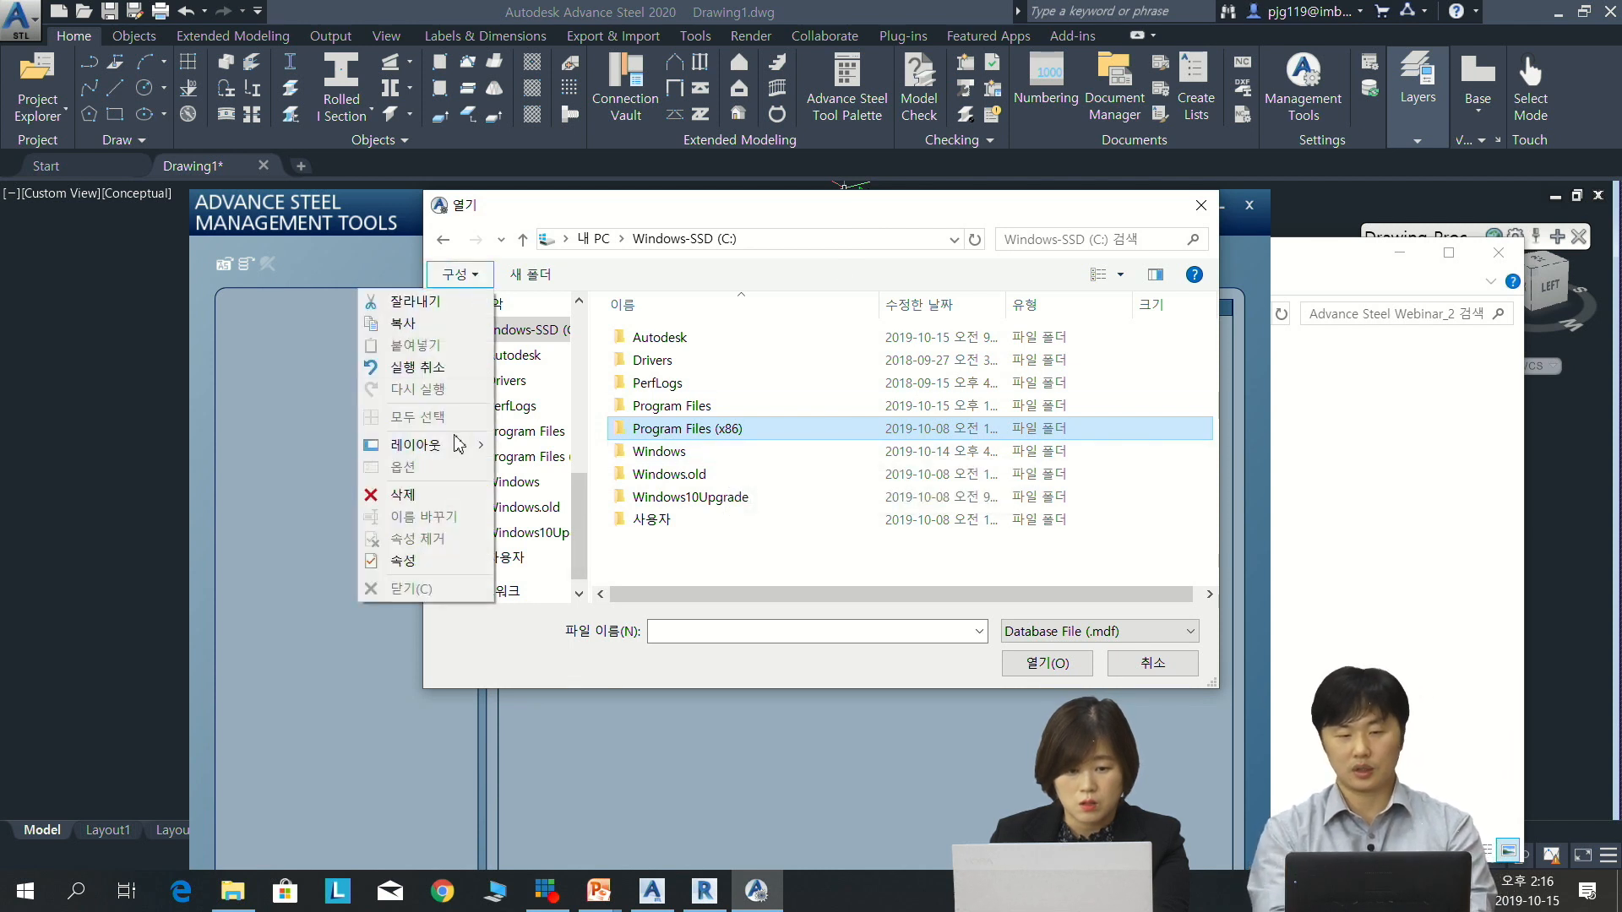
left_click(669, 474)
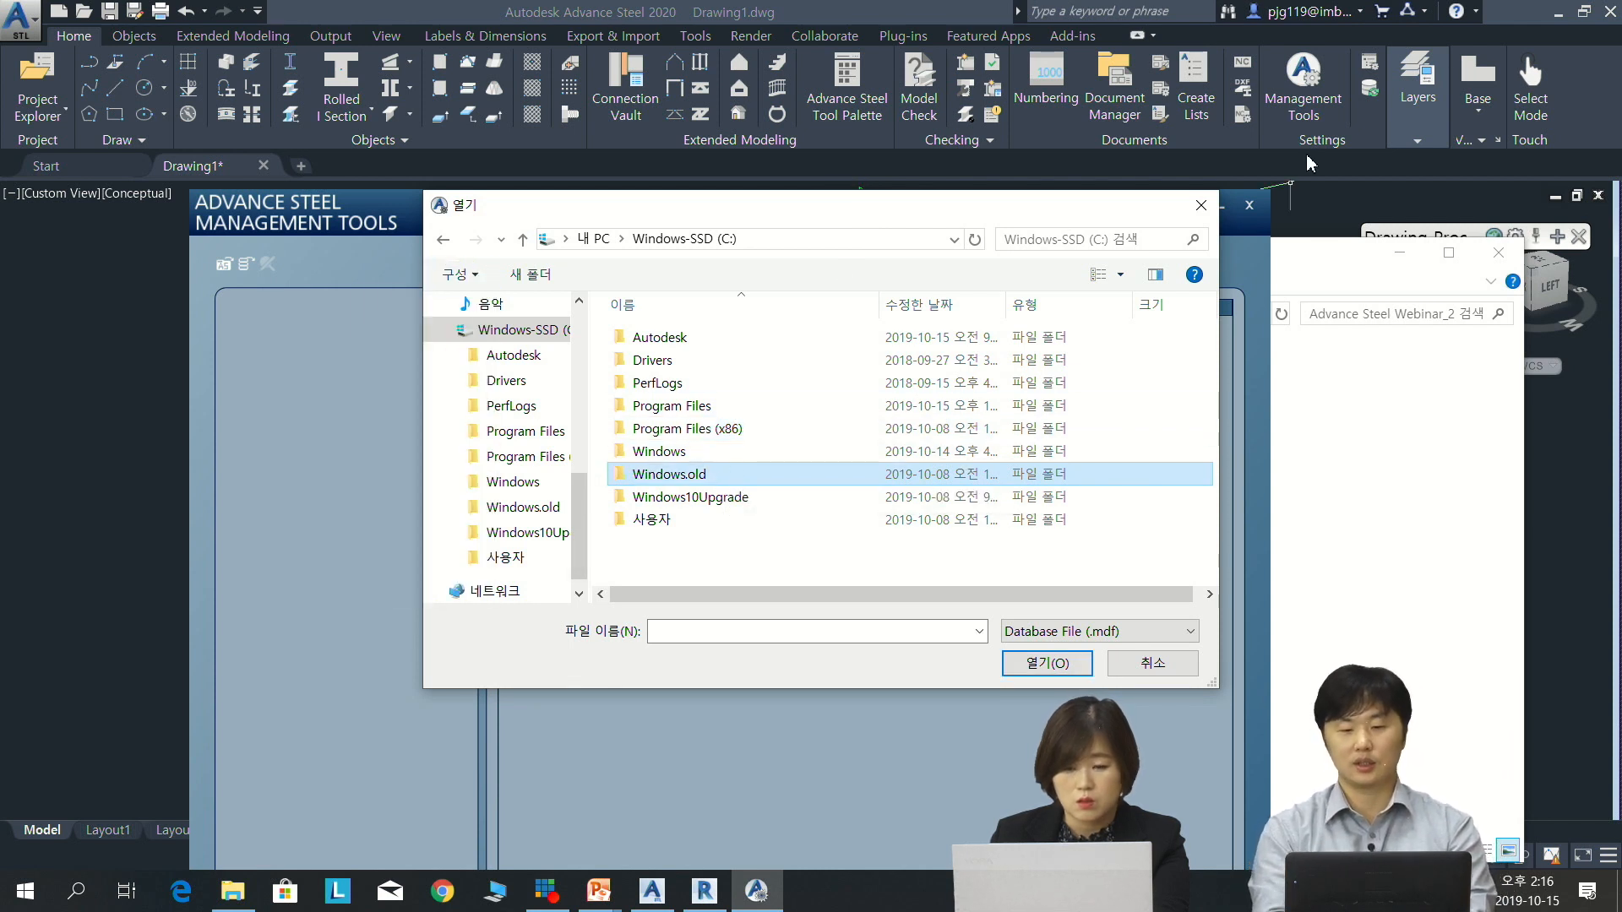
Restart the database file selection for the Table editor and browse to the ProgramData folder on drive C
left_click(1203, 209)
left_click(248, 269)
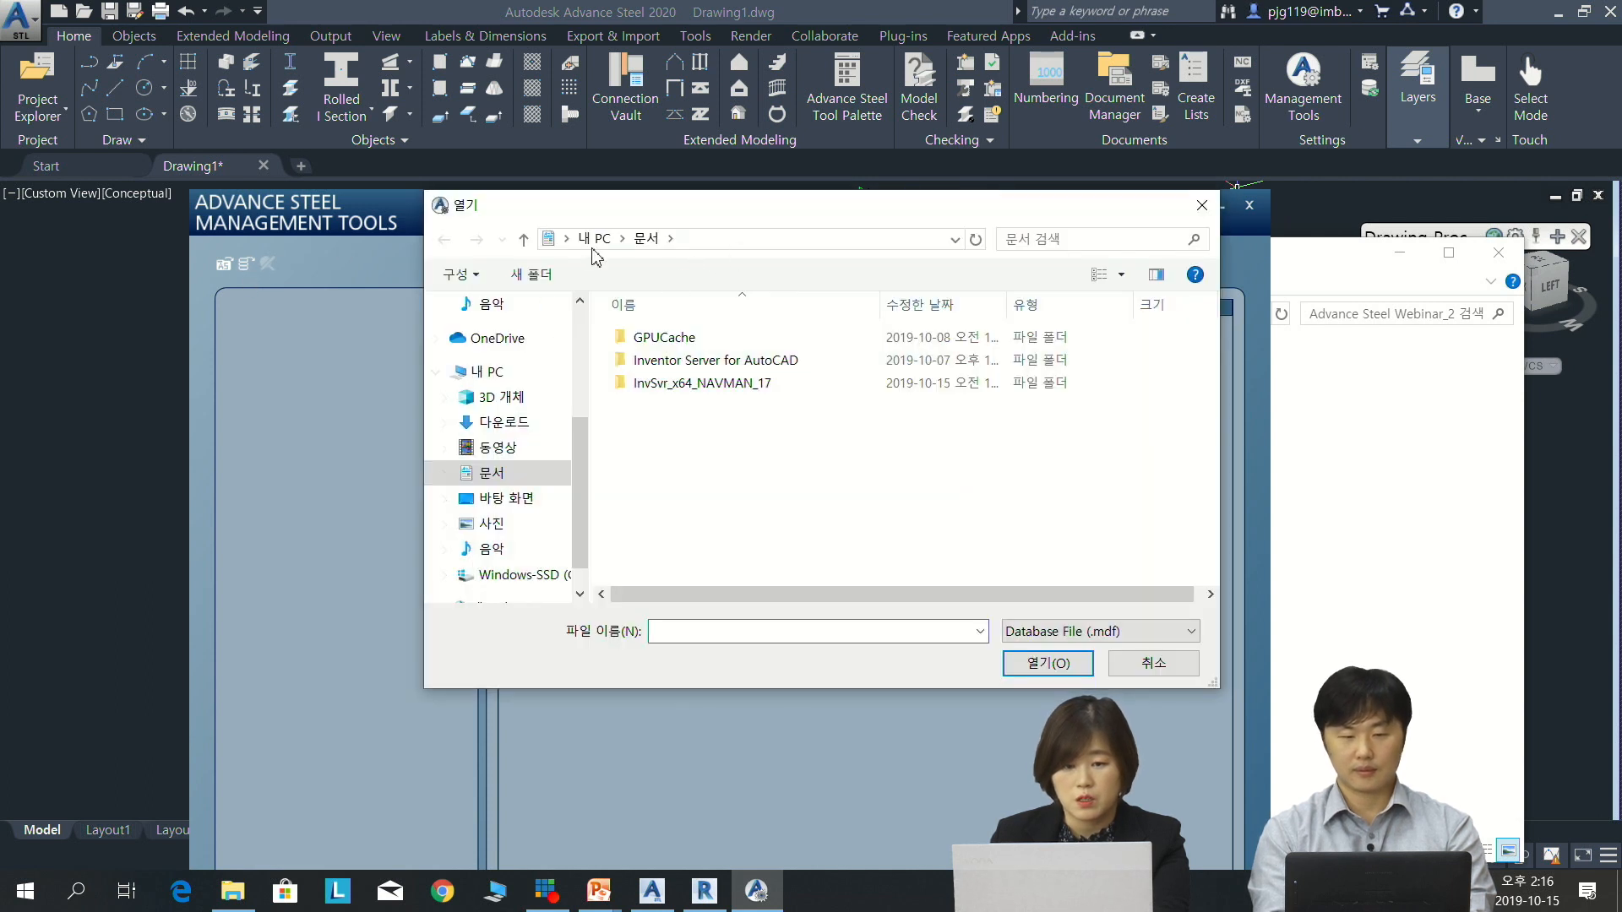
left_click(515, 574)
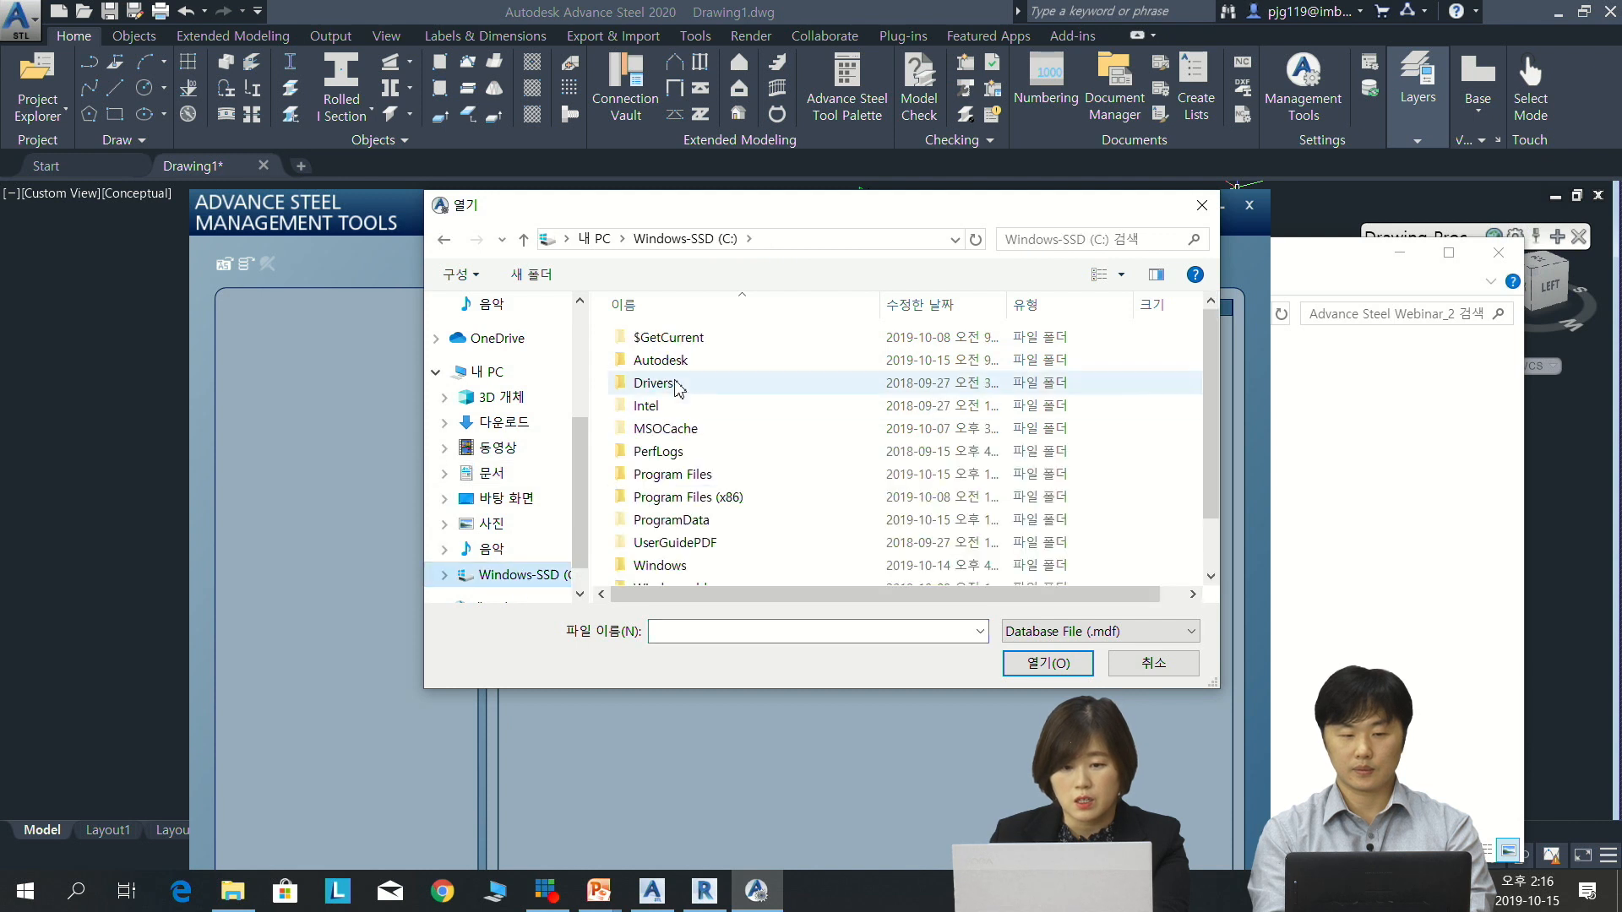
double_click(715, 523)
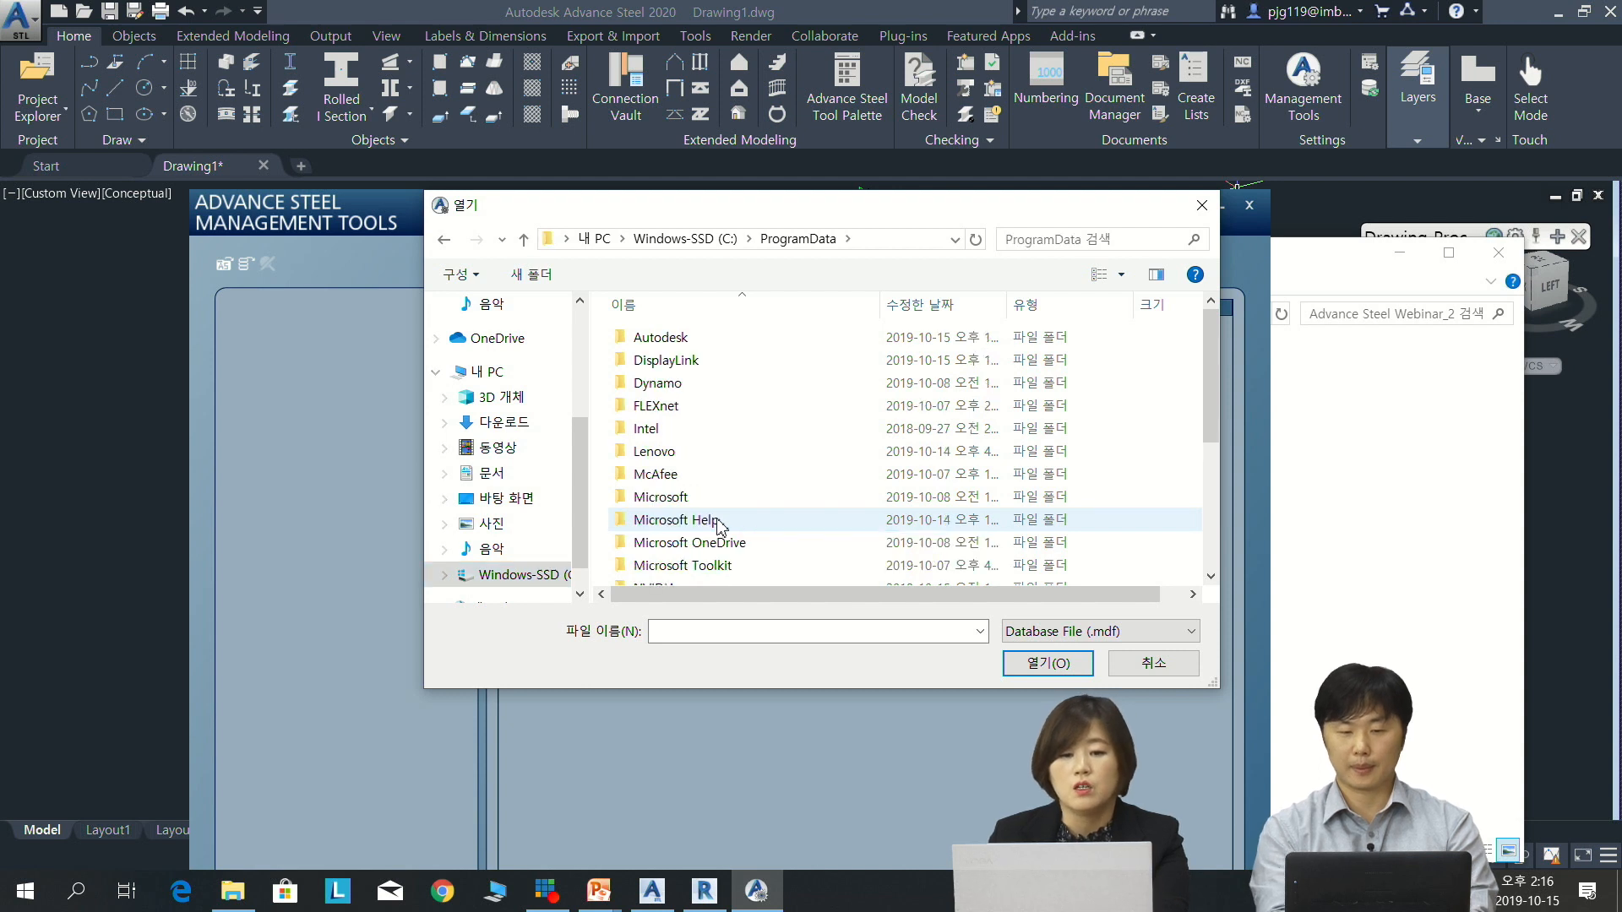
scroll(727, 422, "down", 3)
scroll(721, 406, "up", 3)
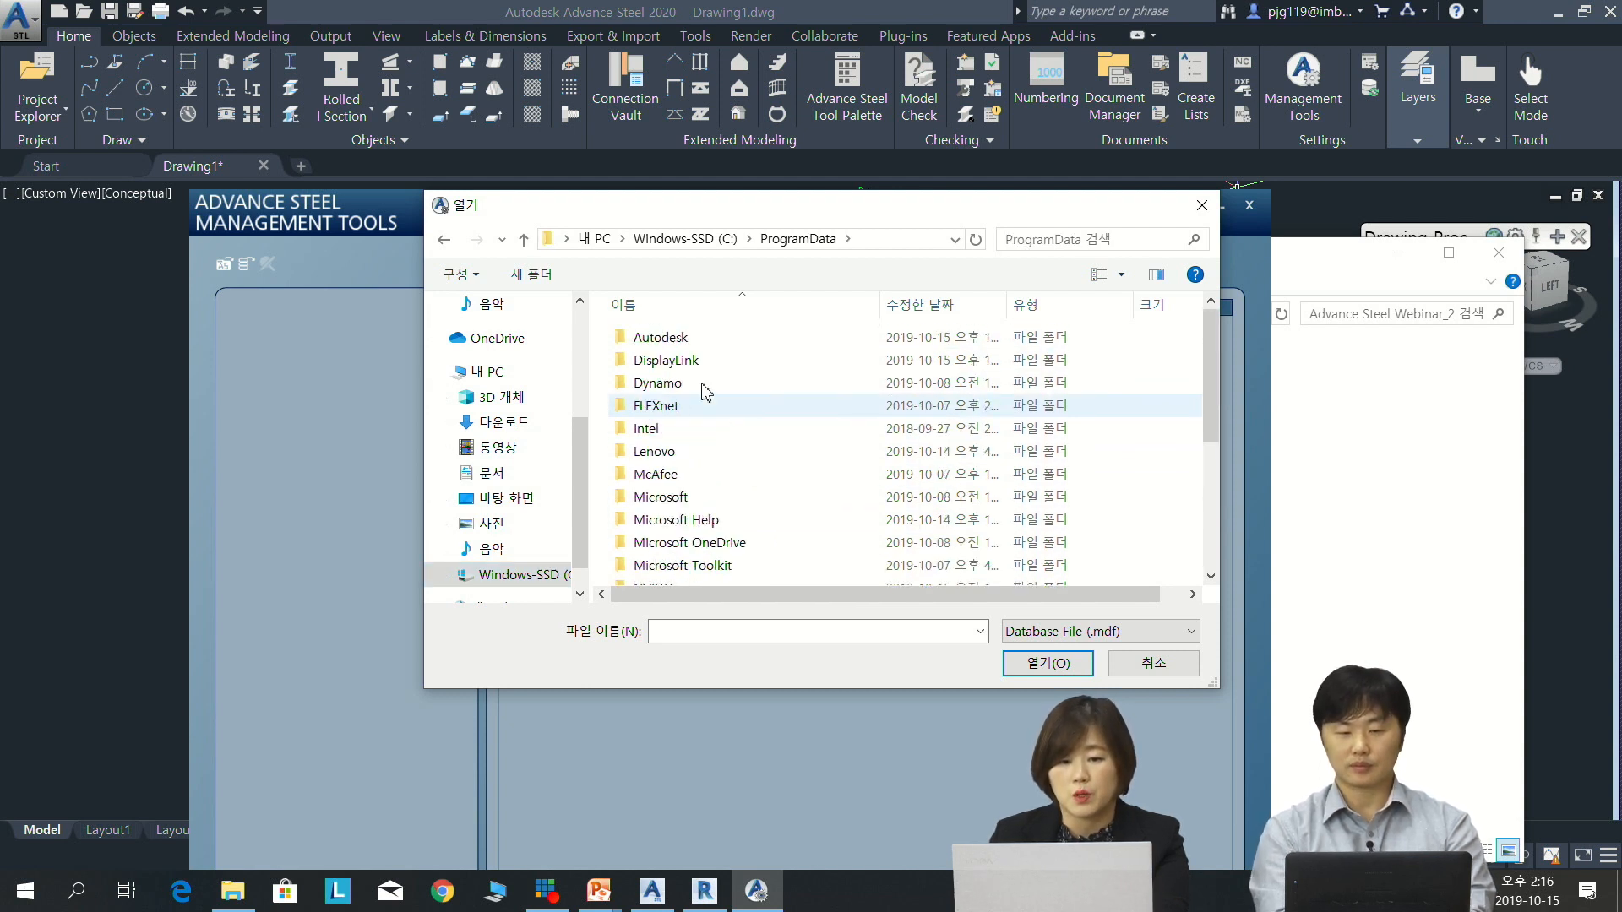
Load GTCMapping.mdf from Autodesk > Advance Steel 2020 > INT > Steel > Data into the Table editor
double_click(671, 339)
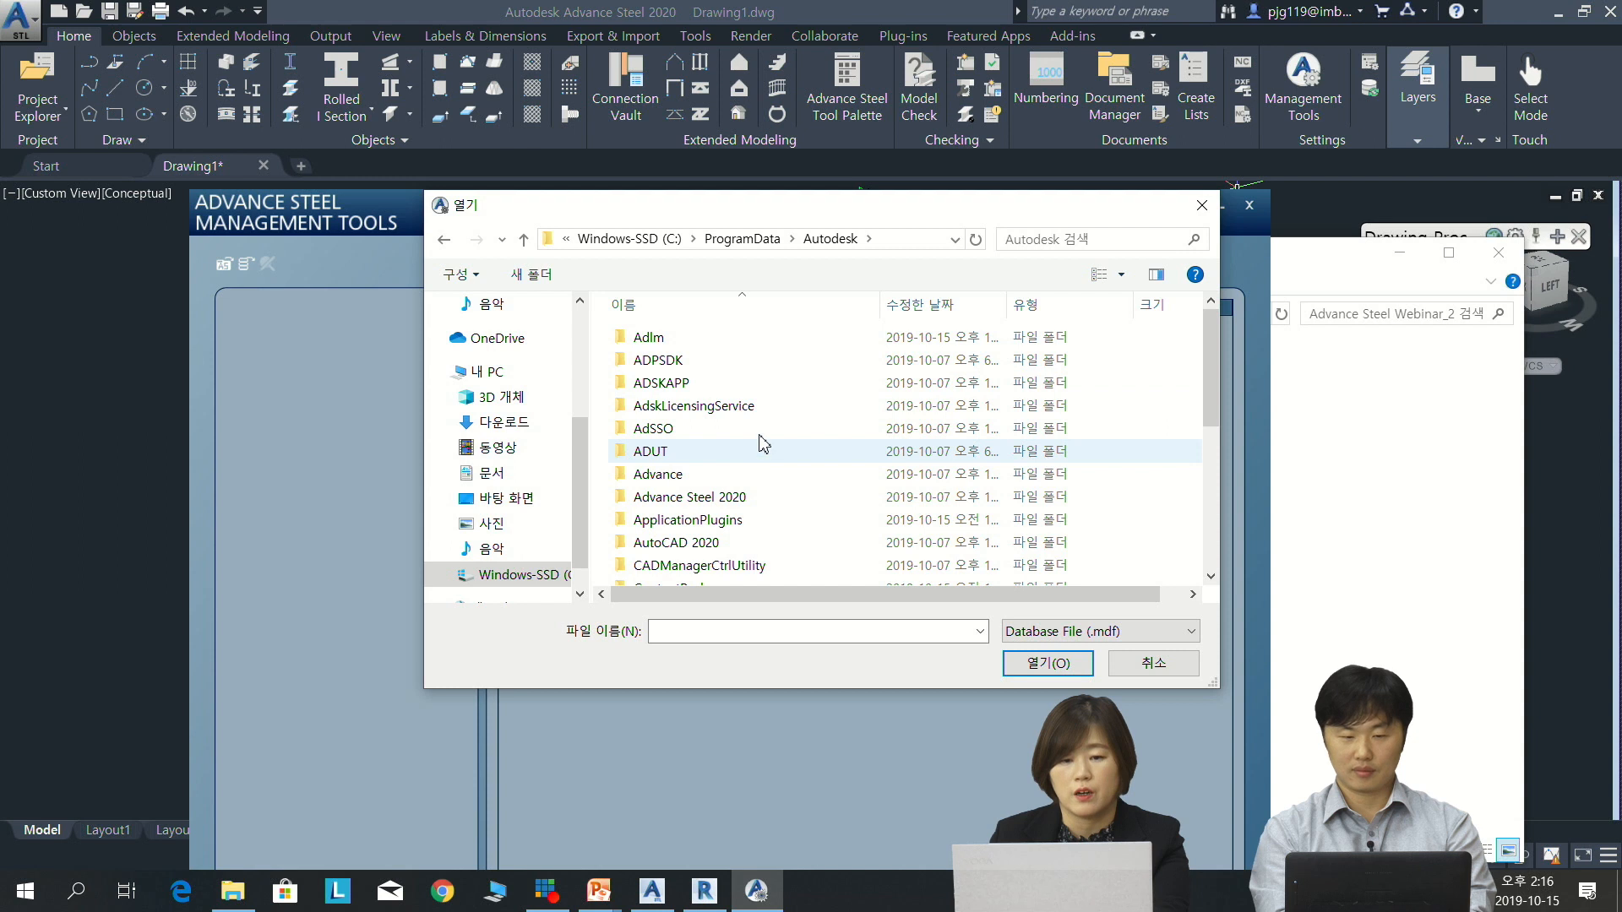
double_click(755, 502)
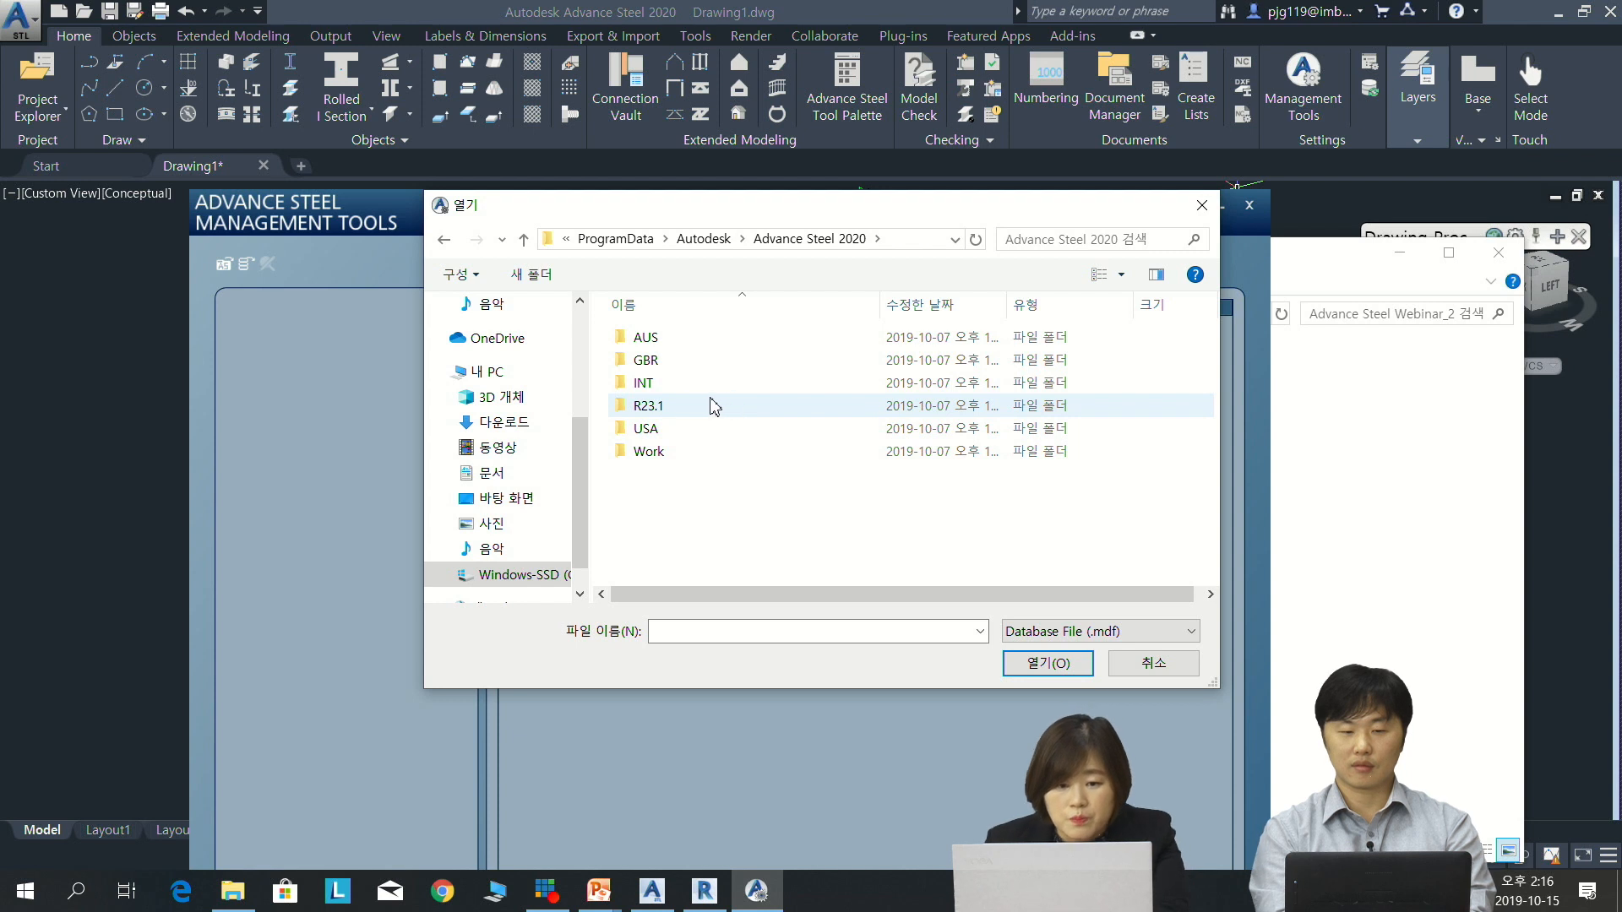
double_click(667, 389)
left_click(657, 436)
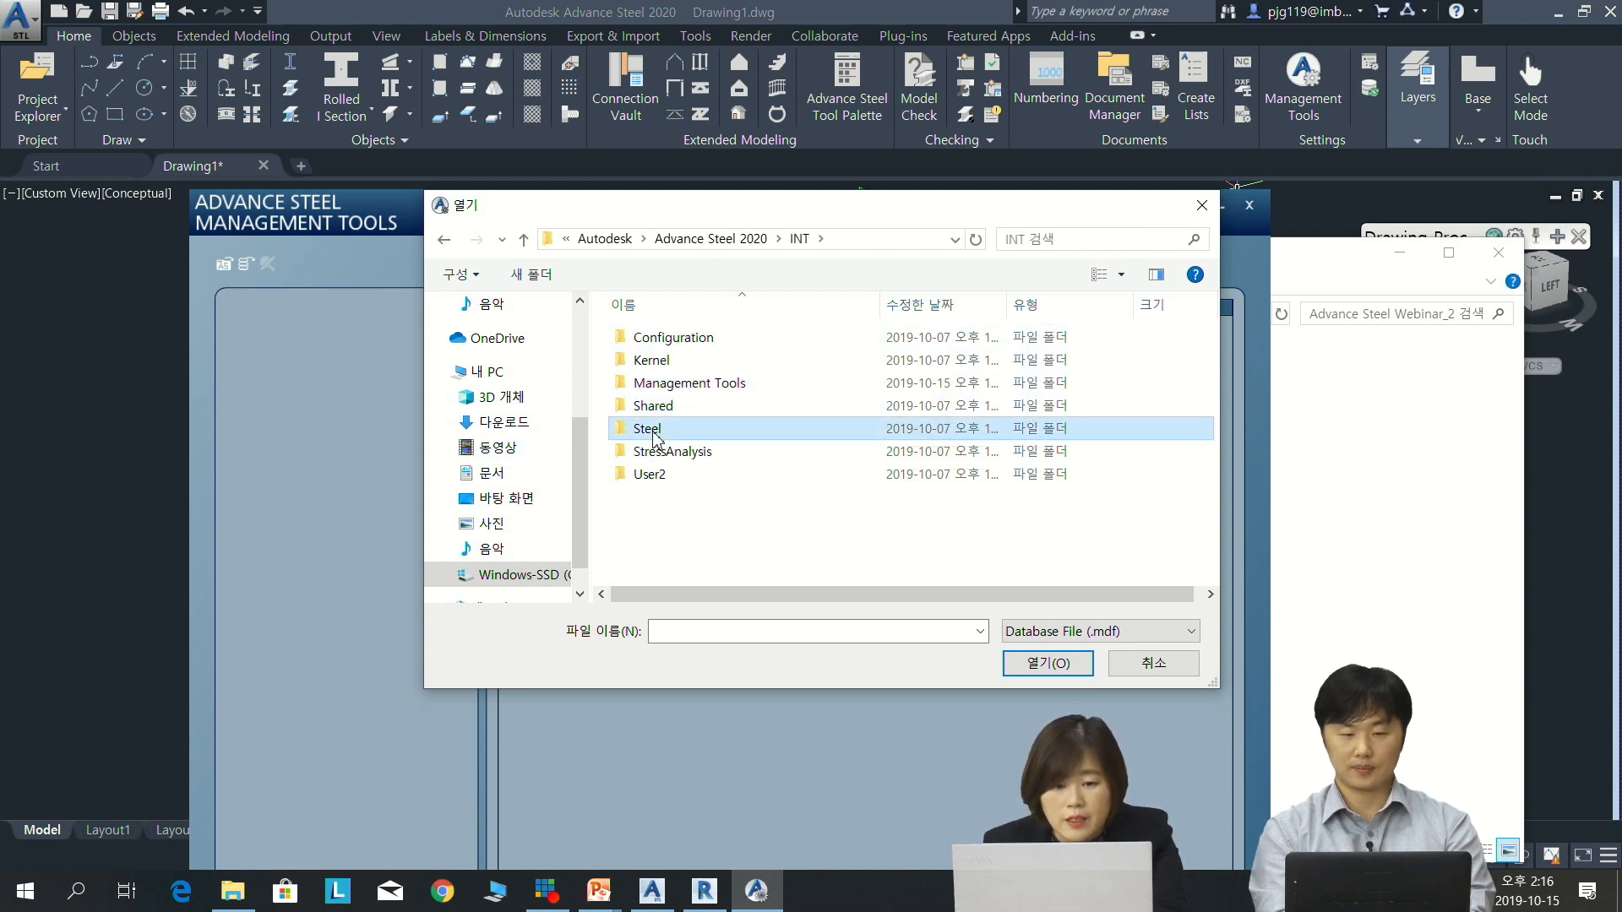
double_click(656, 431)
double_click(665, 338)
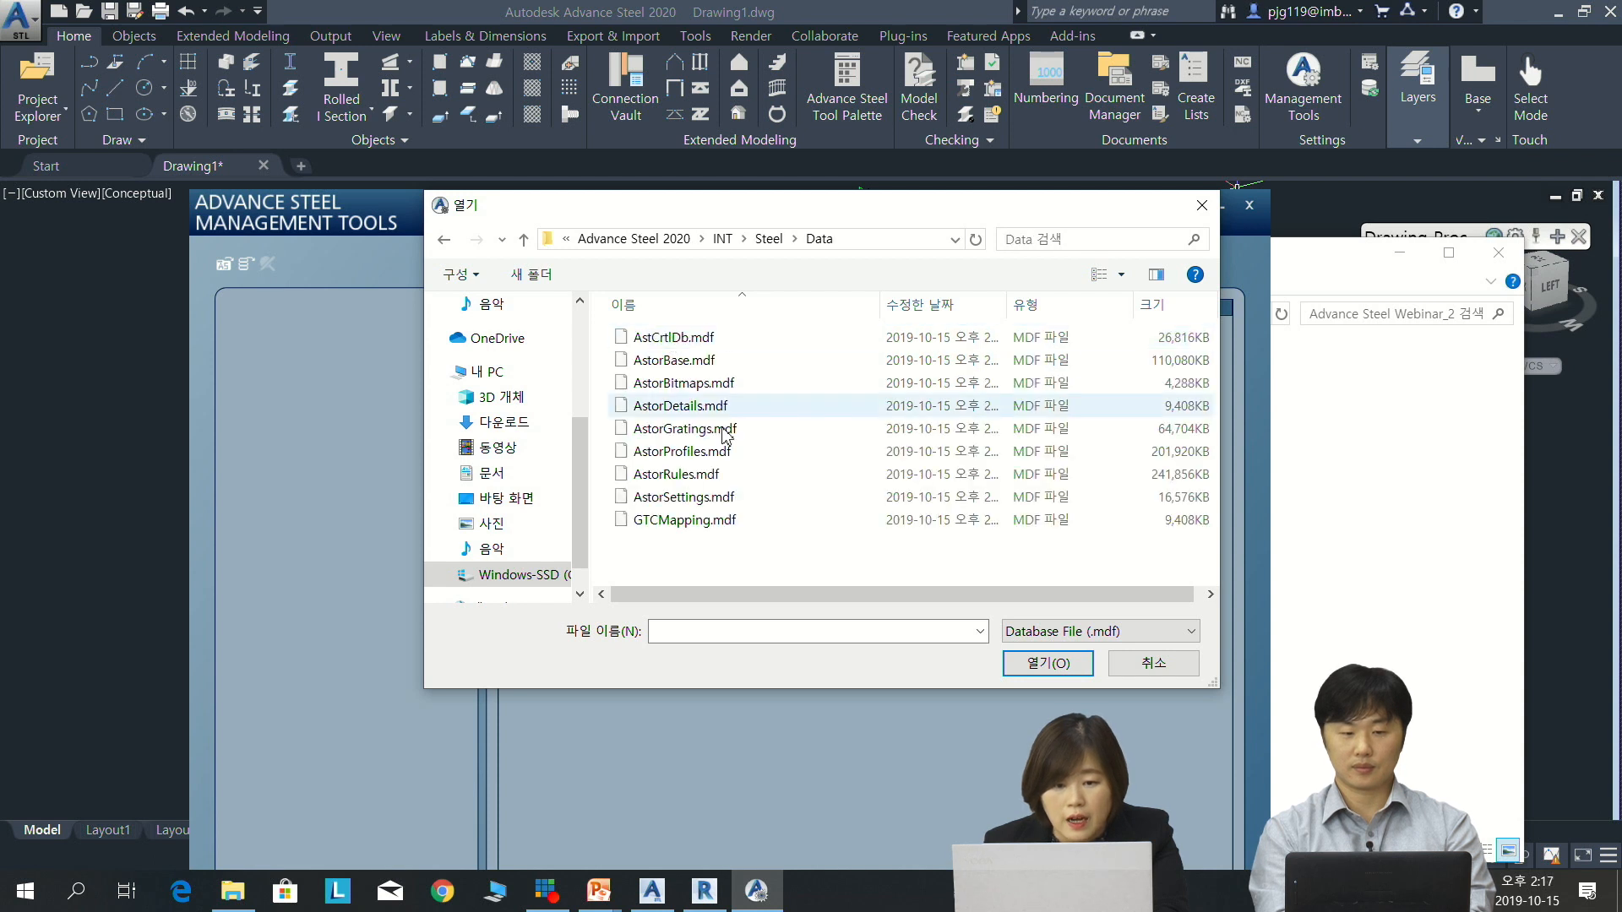
left_click(716, 524)
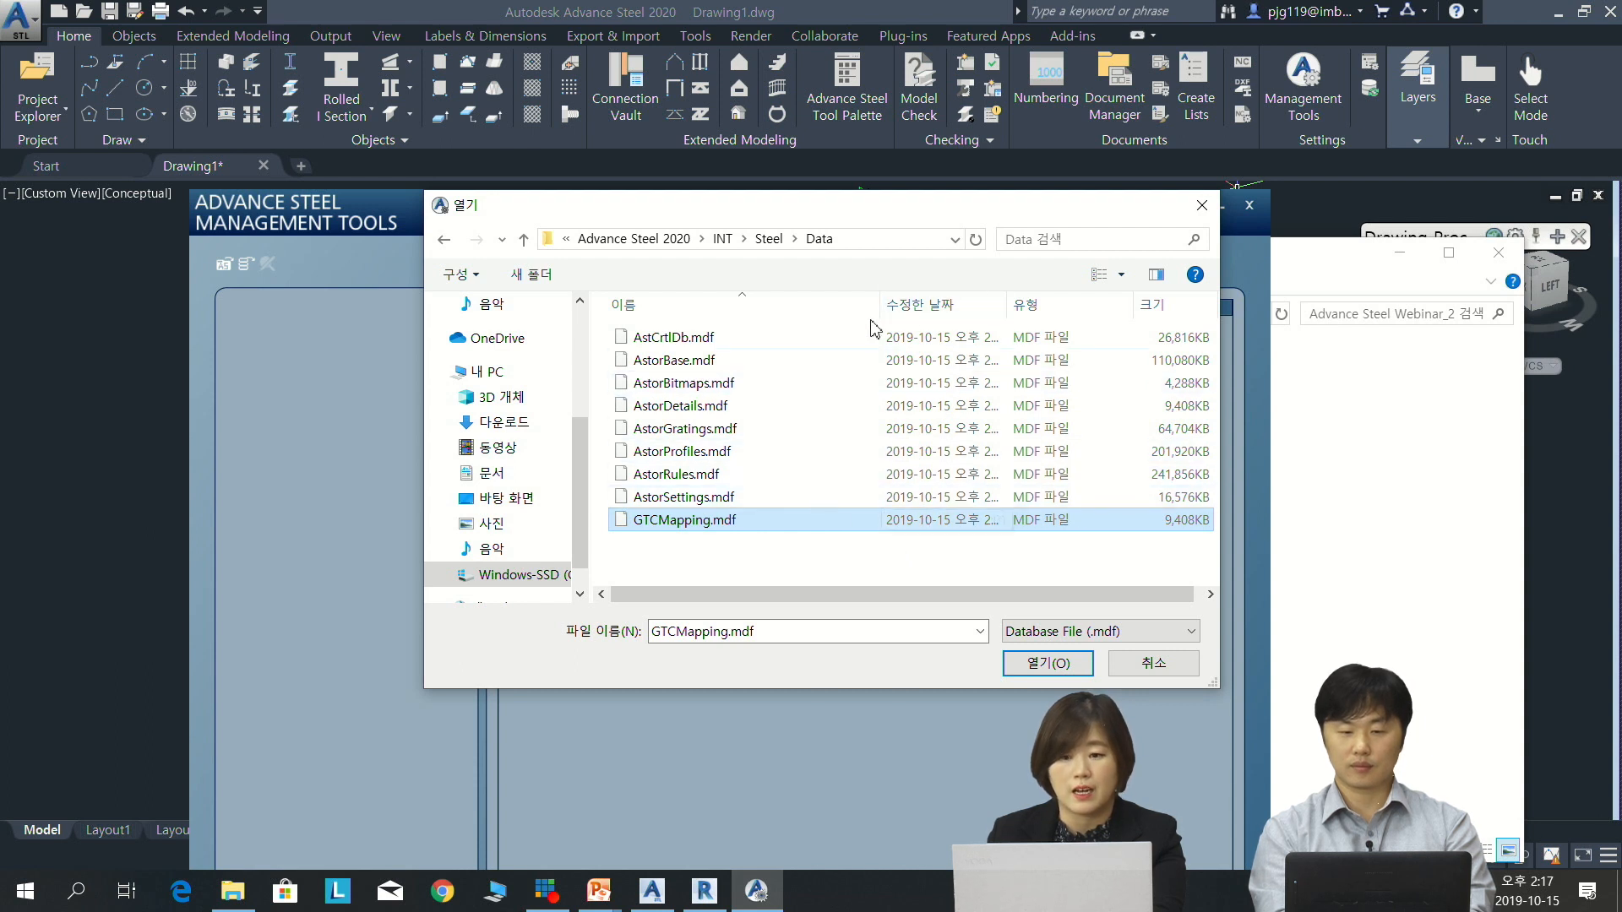
left_click(1046, 665)
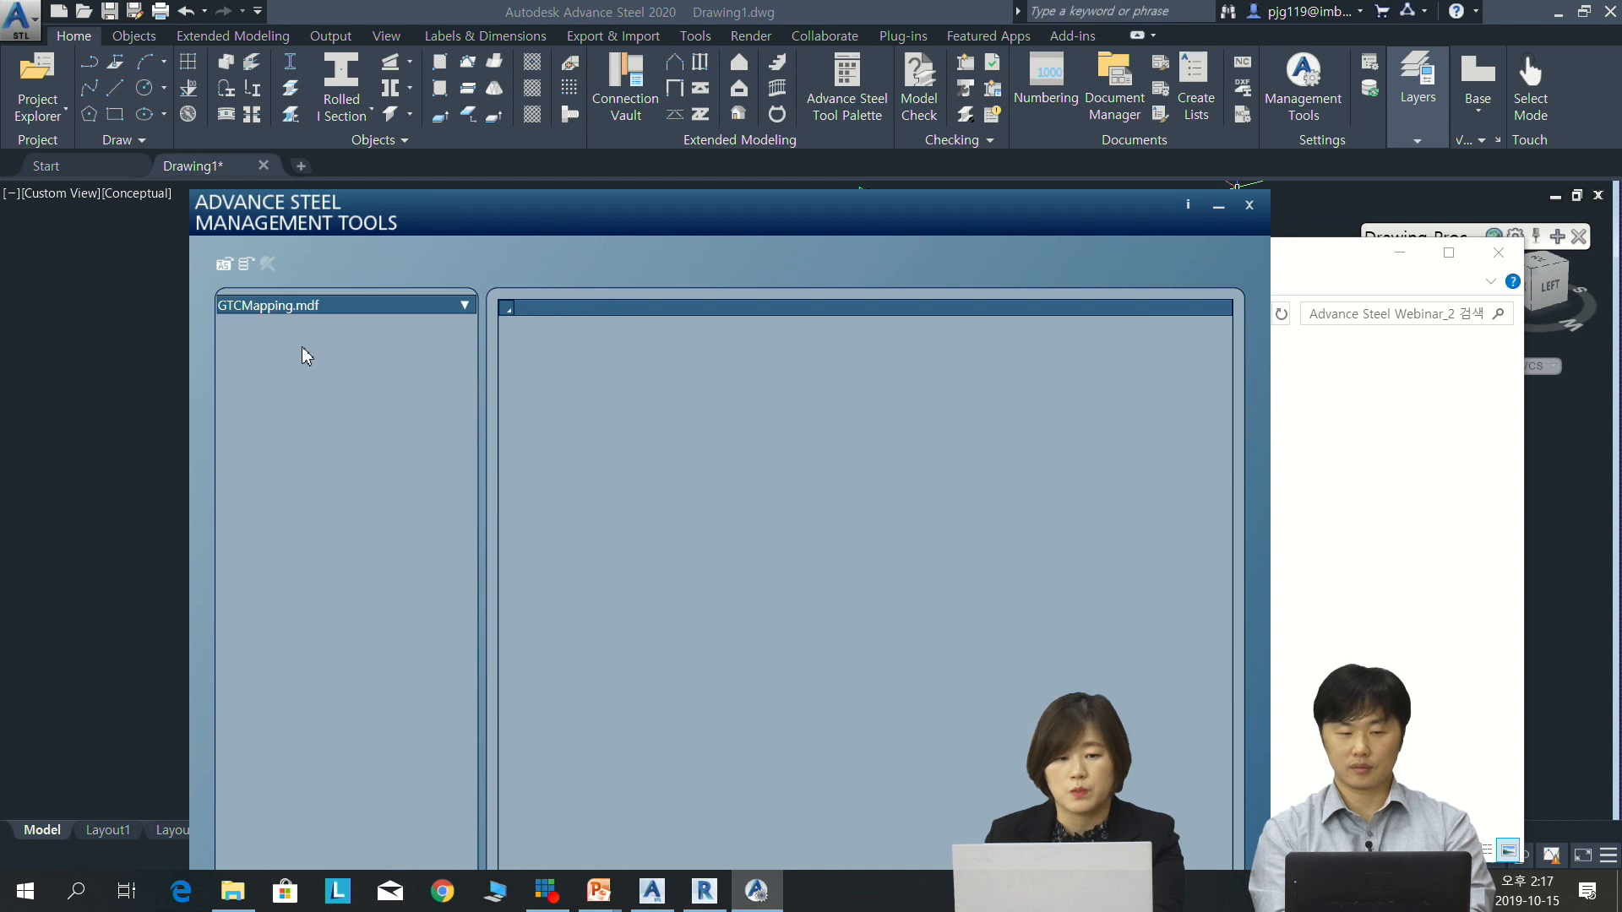
Show the GTC_Material_Conversion table of GTCMapping.mdf and examine its last material mapping rows
left_click(464, 307)
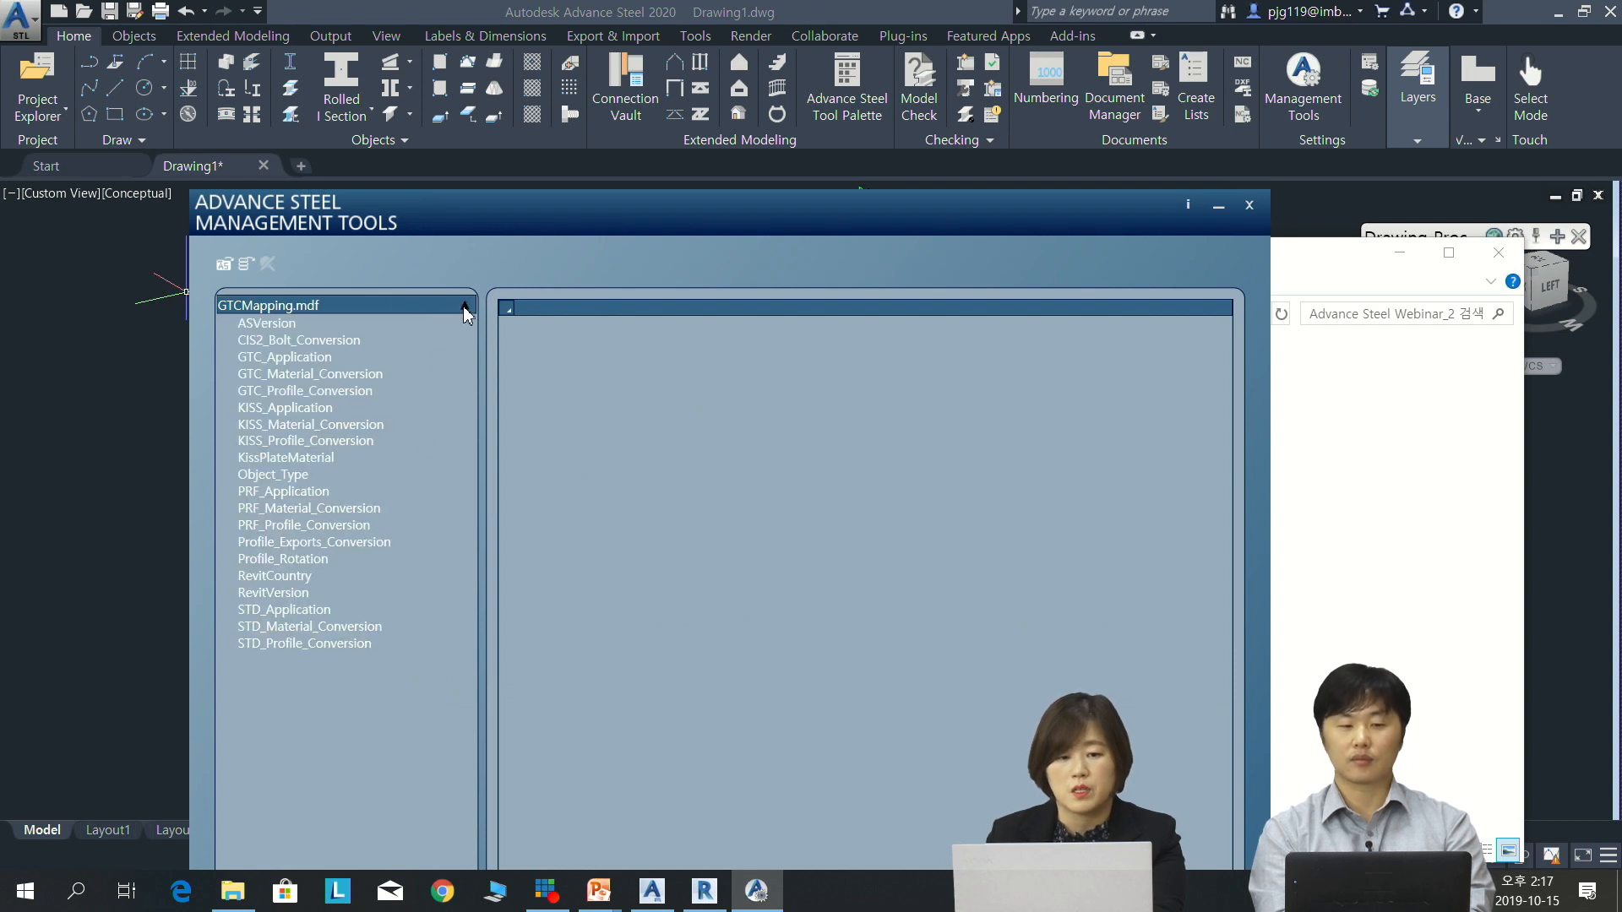
left_click(313, 375)
left_click_drag(1224, 353, 1224, 608)
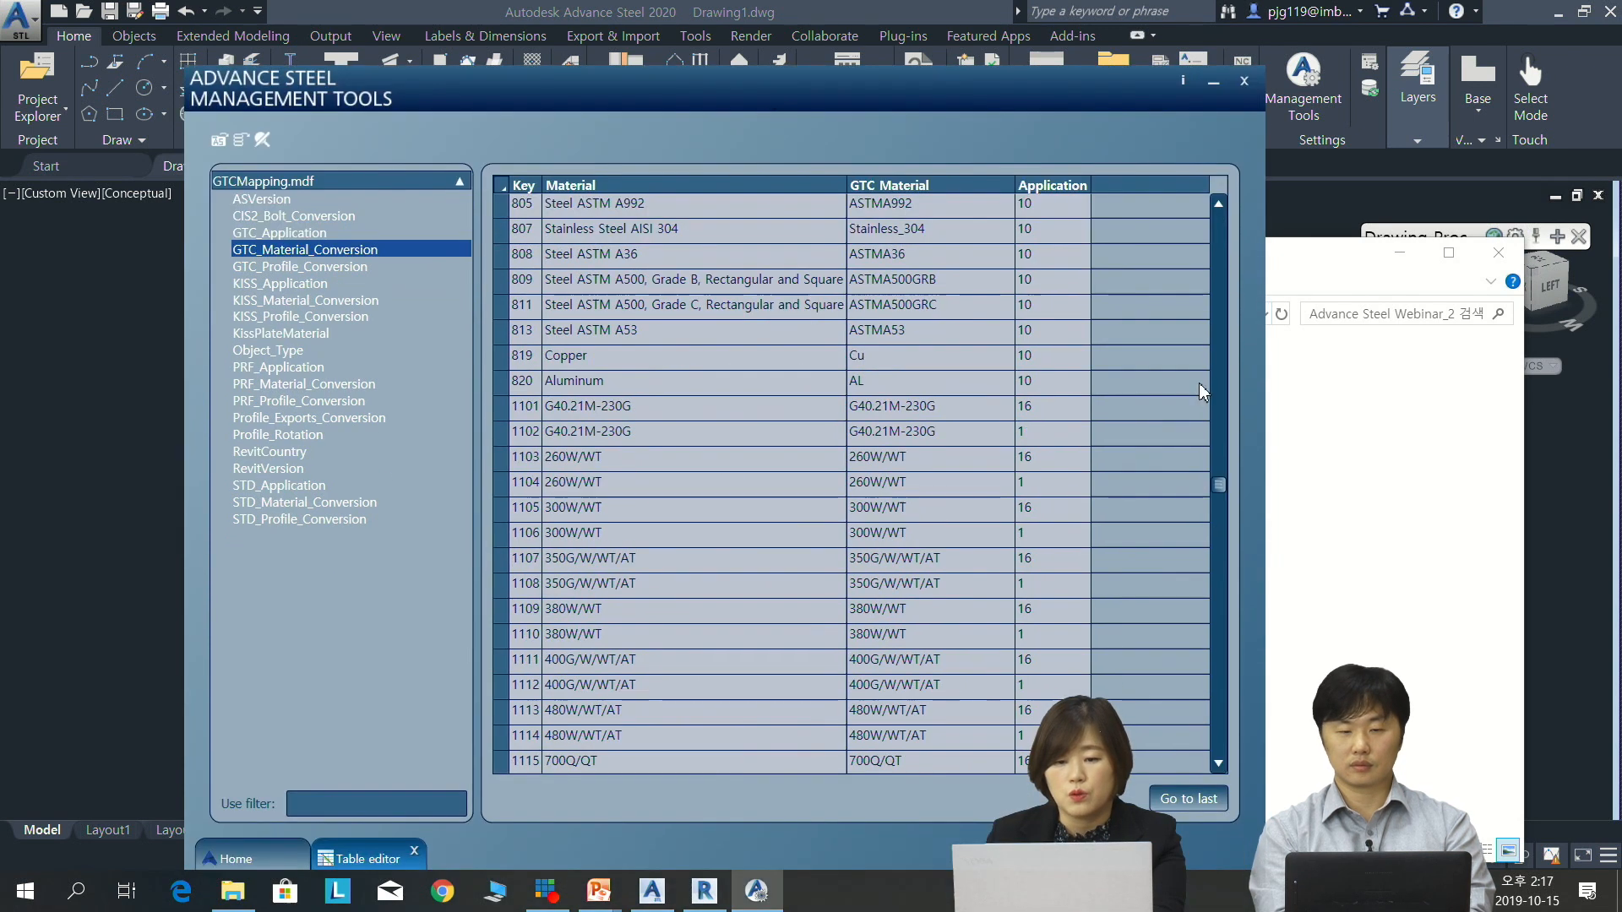
left_click_drag(1221, 487, 1219, 746)
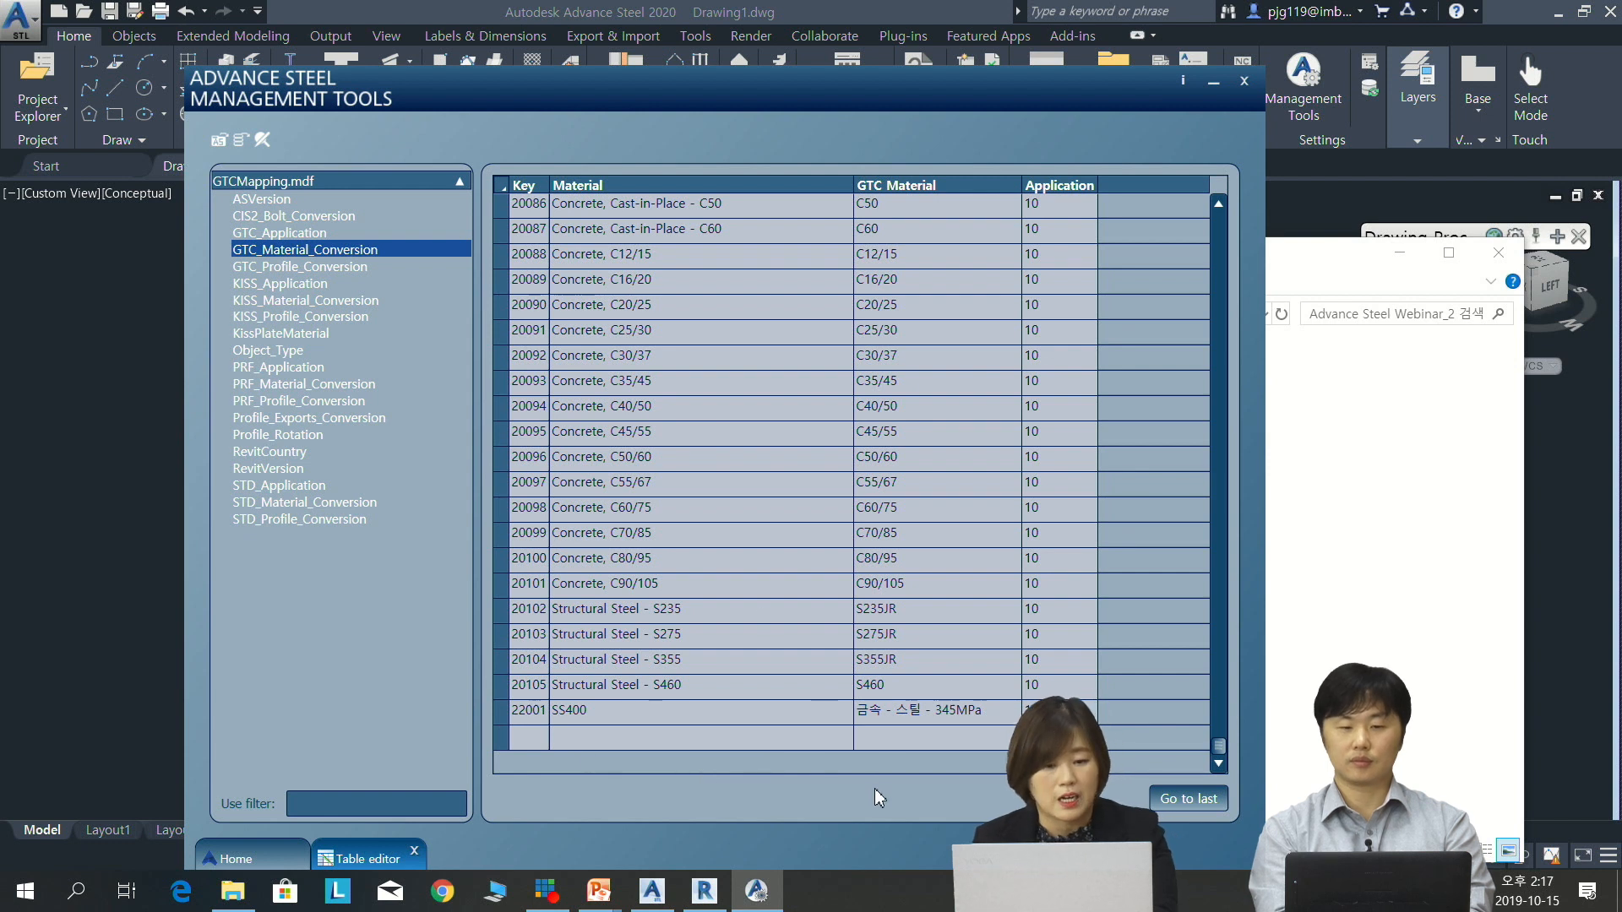
Close the Management Tools and close the Drawing1.dwg drawing without saving its changes
left_click(1248, 86)
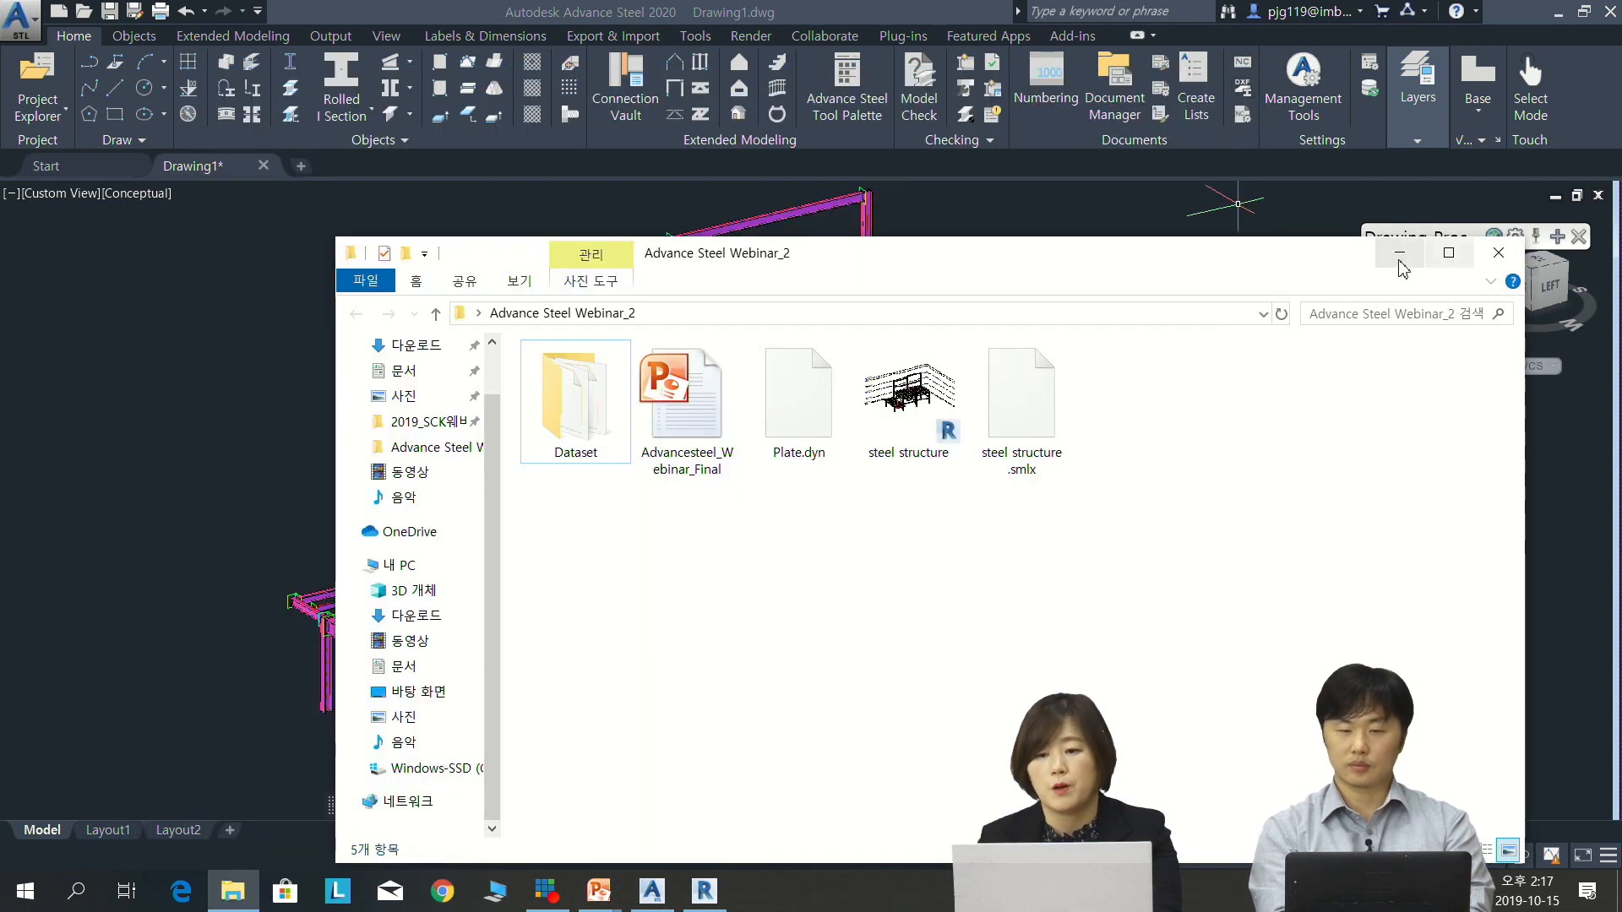
left_click(1238, 203)
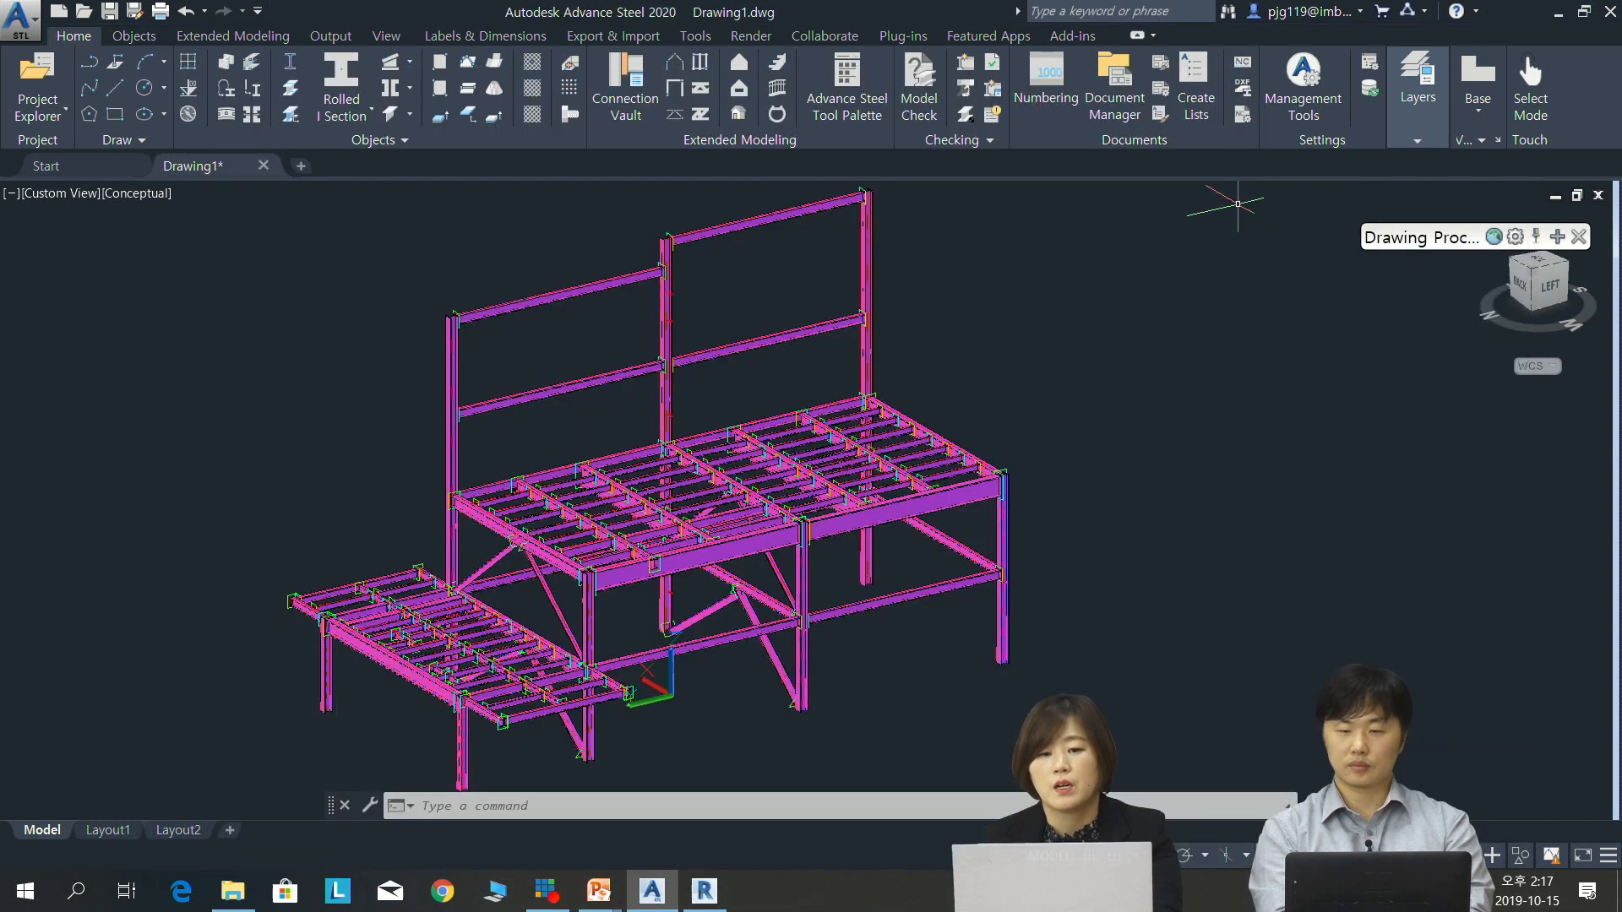
left_click(22, 20)
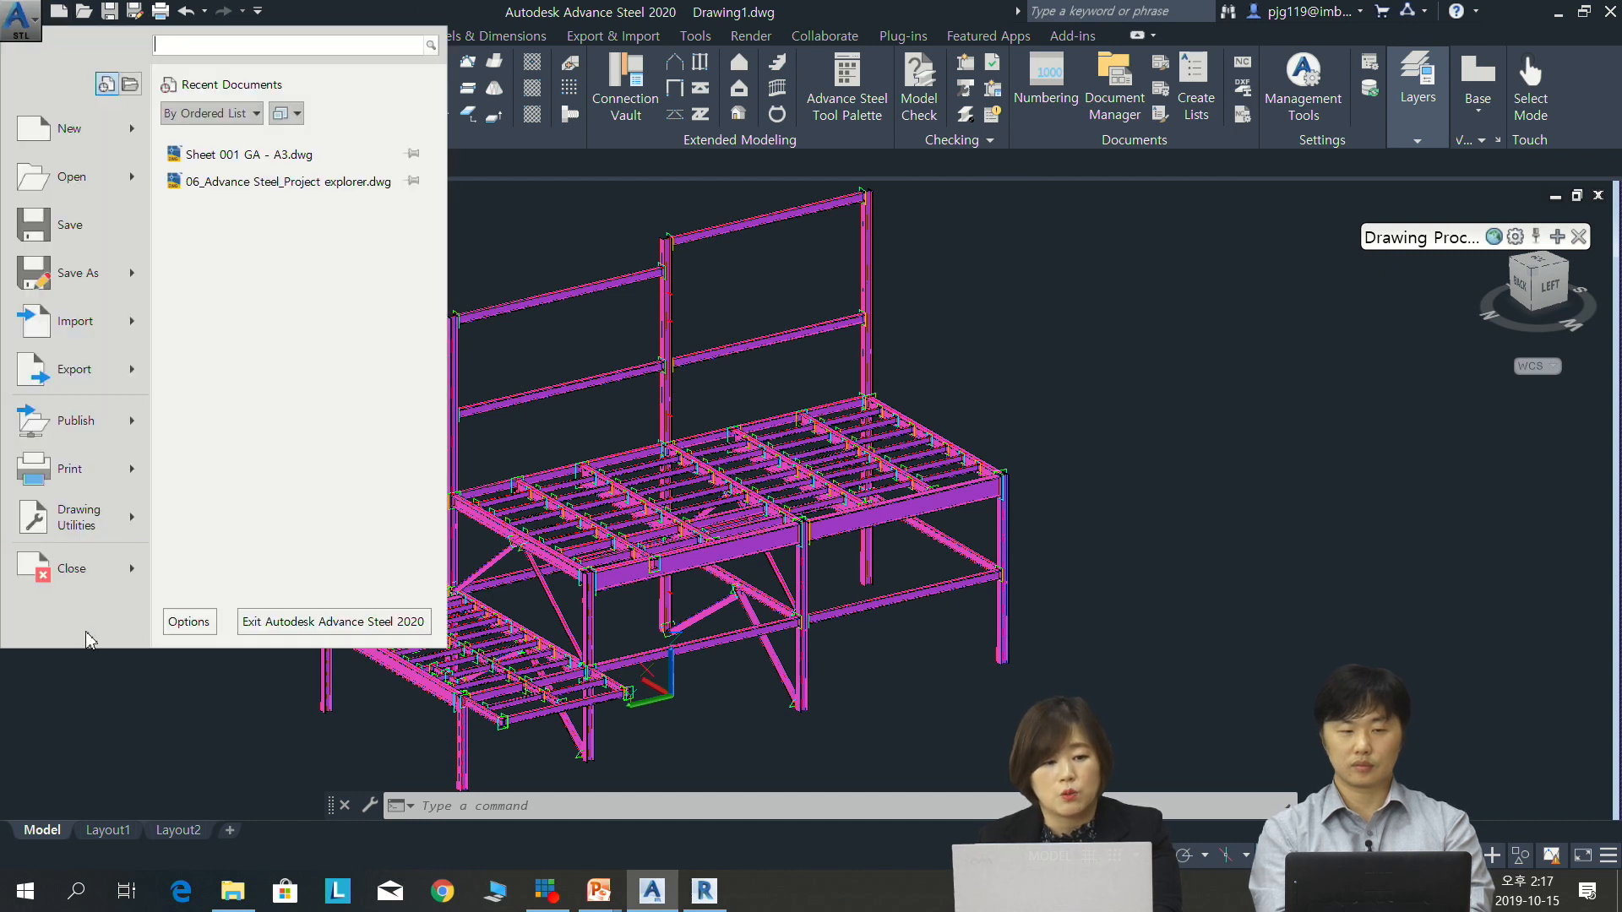
key("Escape")
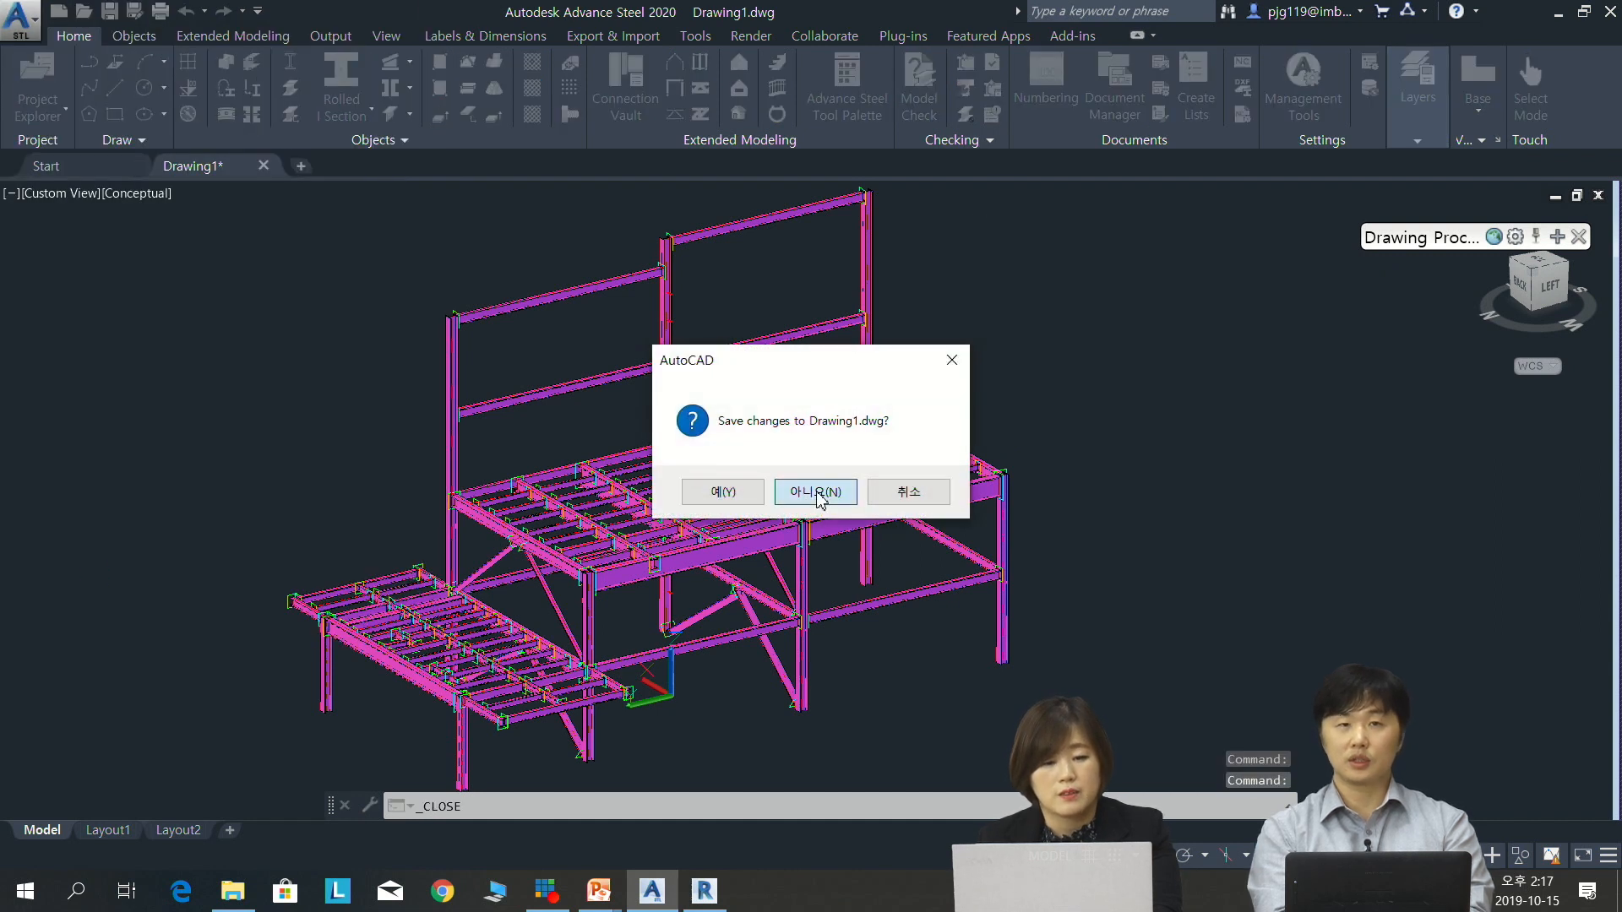
left_click(818, 496)
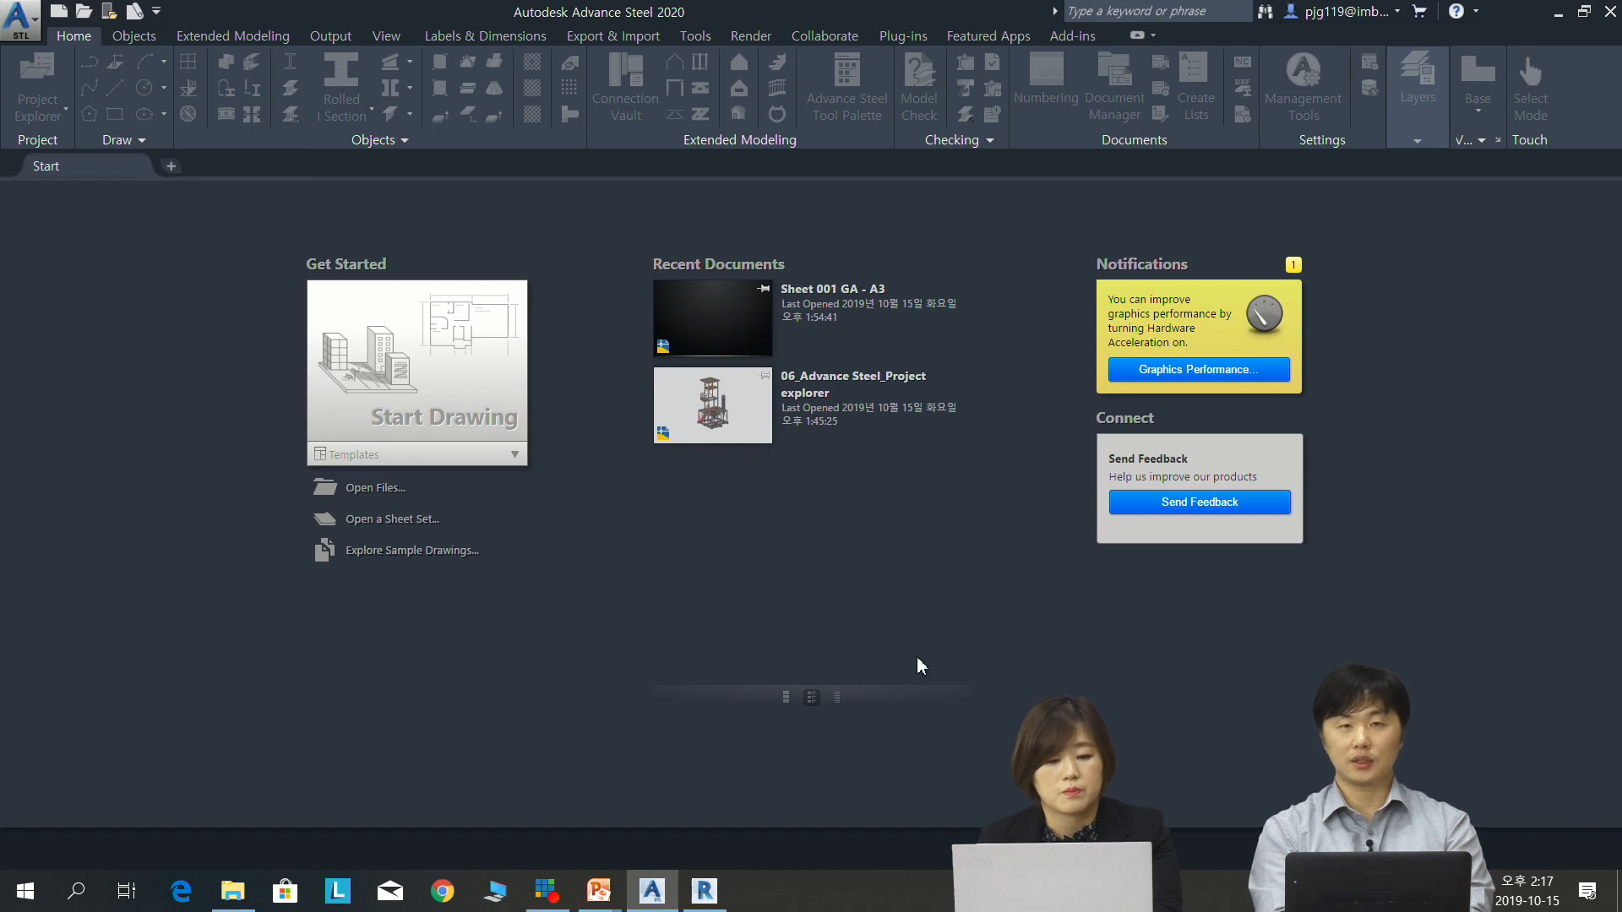
Switch to the running PowerPoint slide show with the Data Interface slide
mouse_move(603, 897)
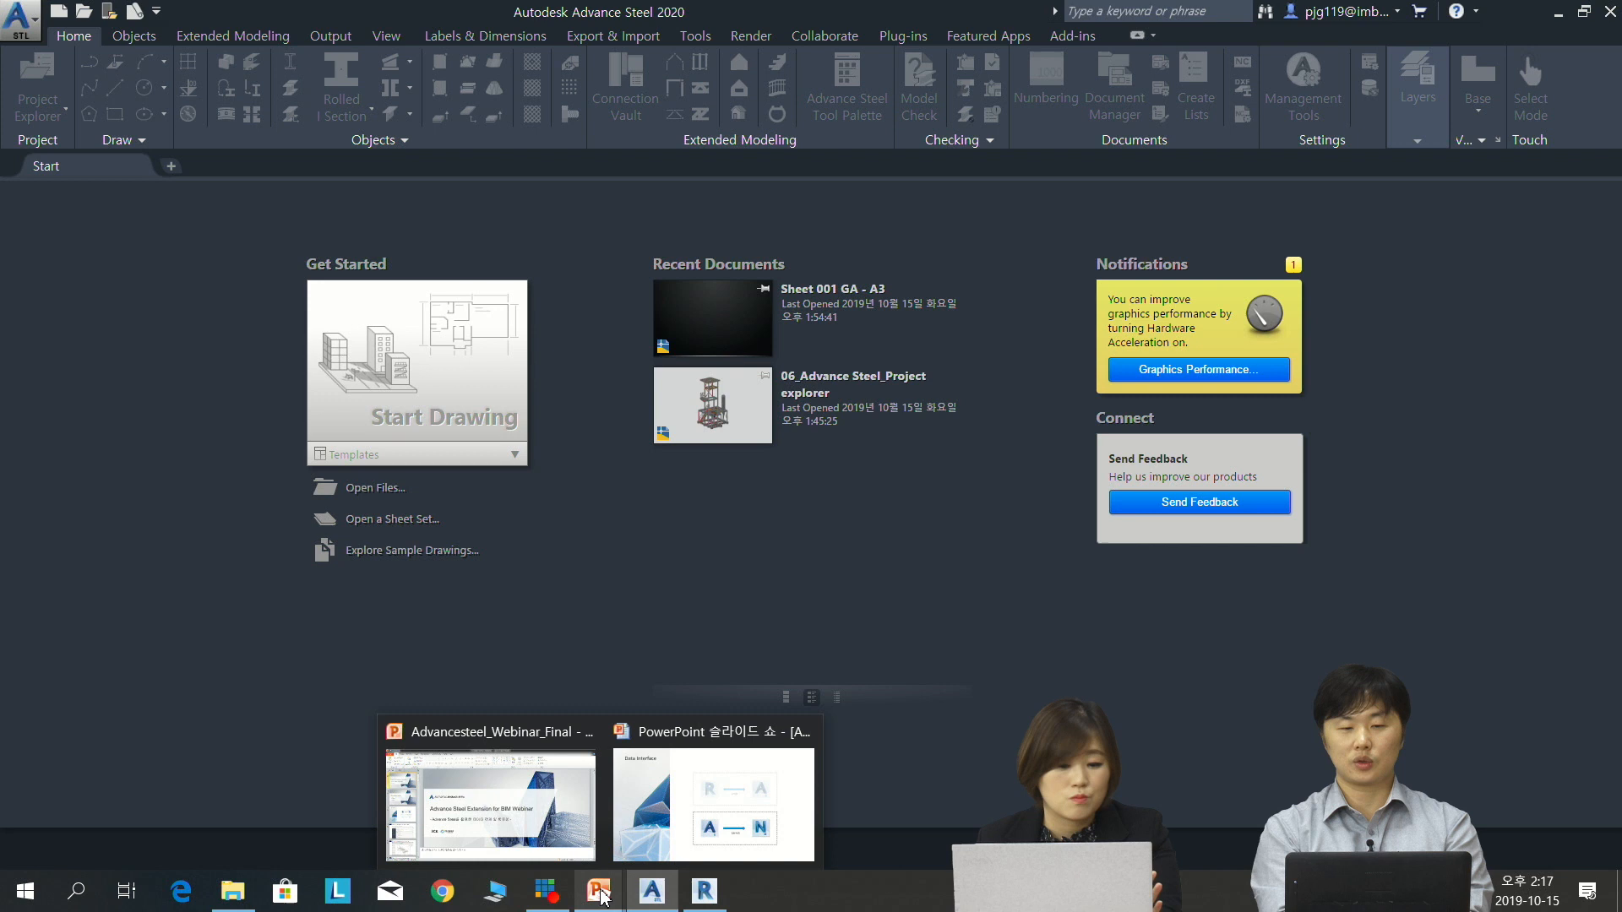
left_click(714, 802)
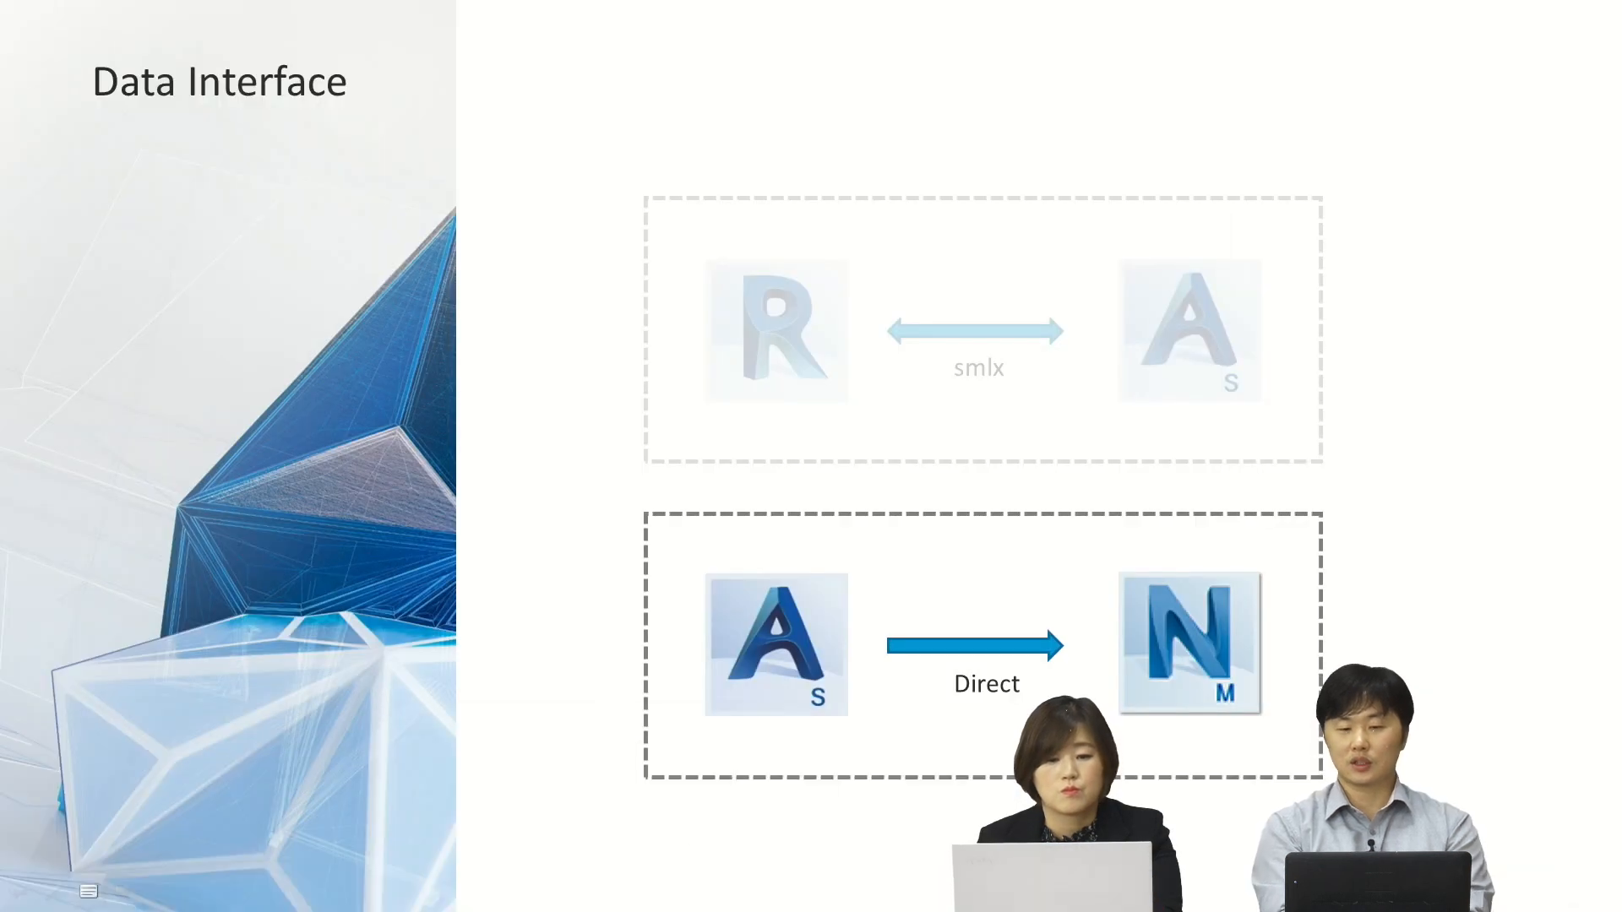
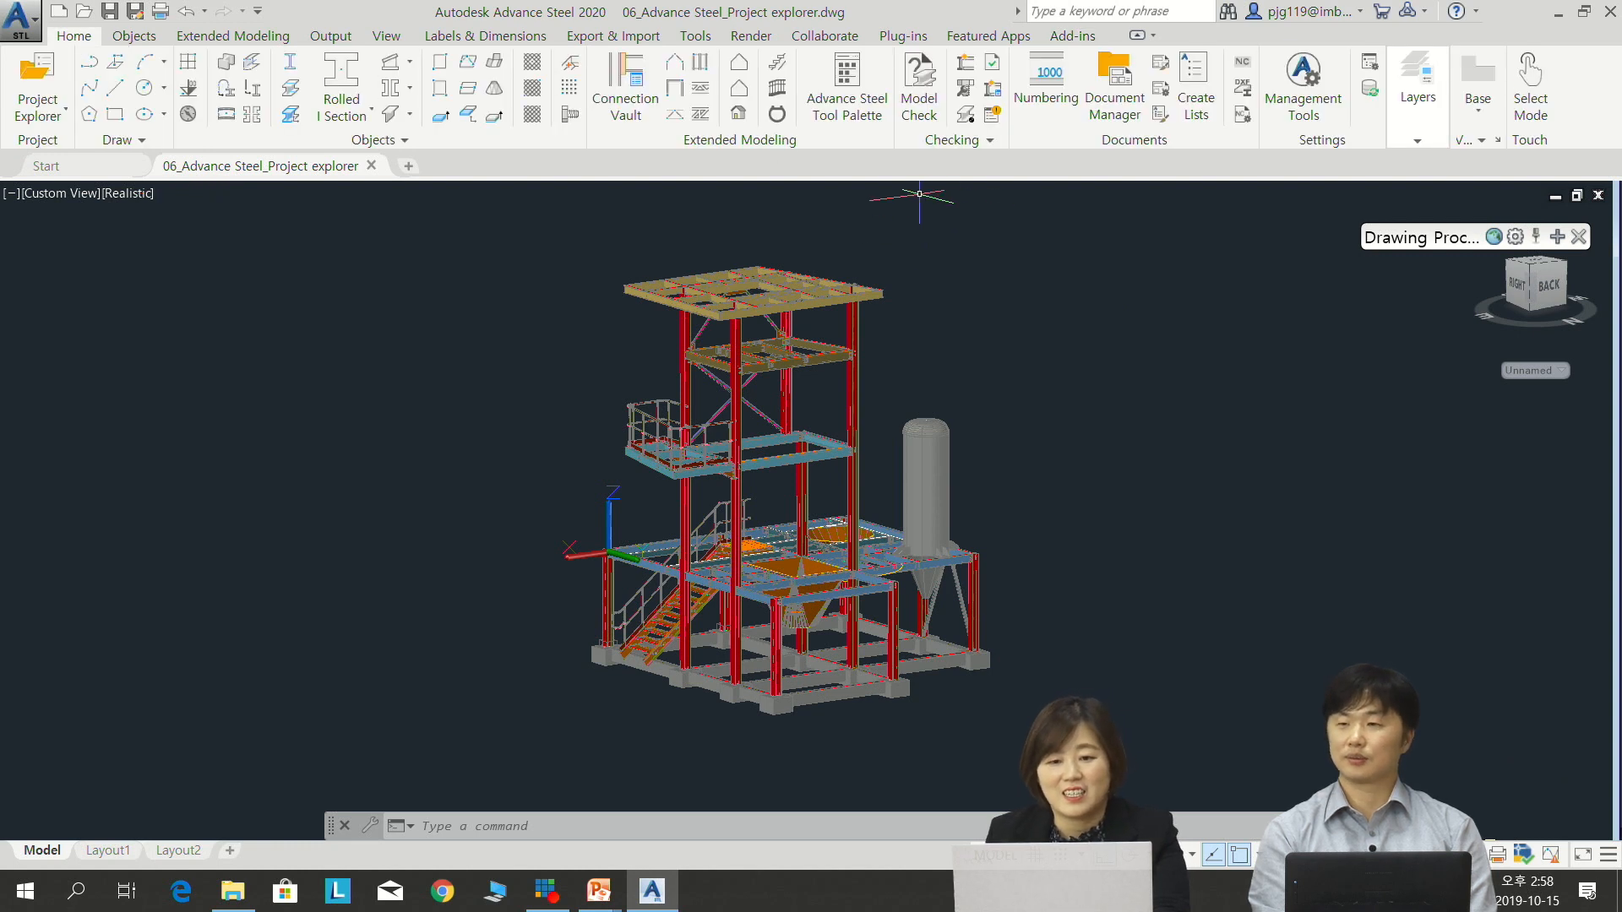
Display the Advance Steel Tool Palette, attach it collapsed beneath the Drawing Processes palette, and move both away from the ViewCube
left_click(846, 101)
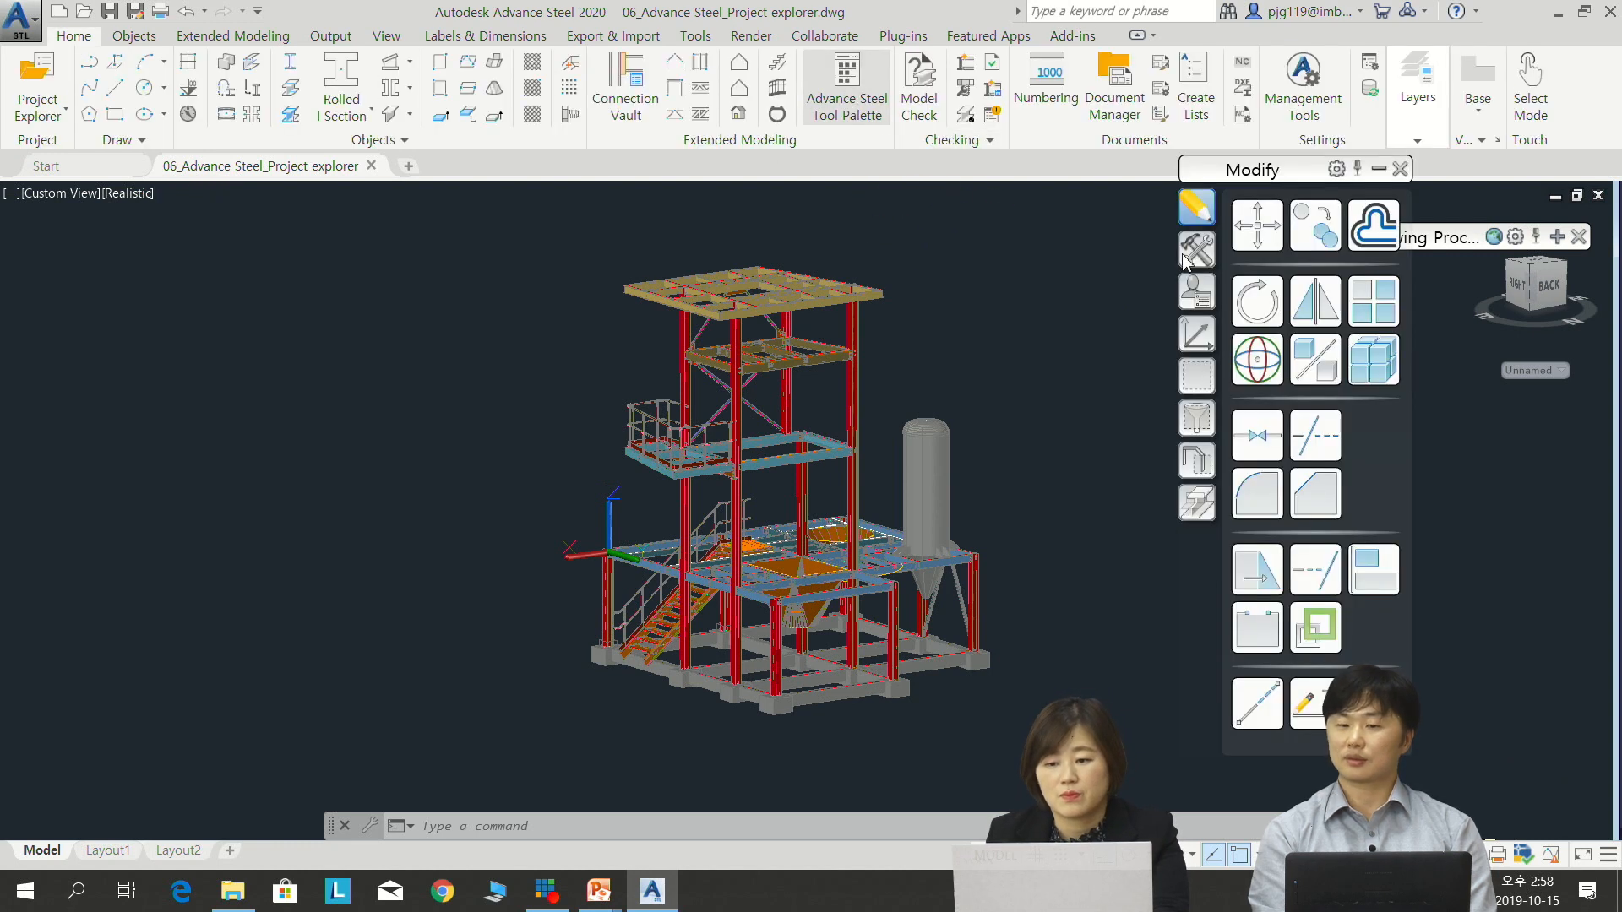
left_click_drag(1255, 167, 1285, 260)
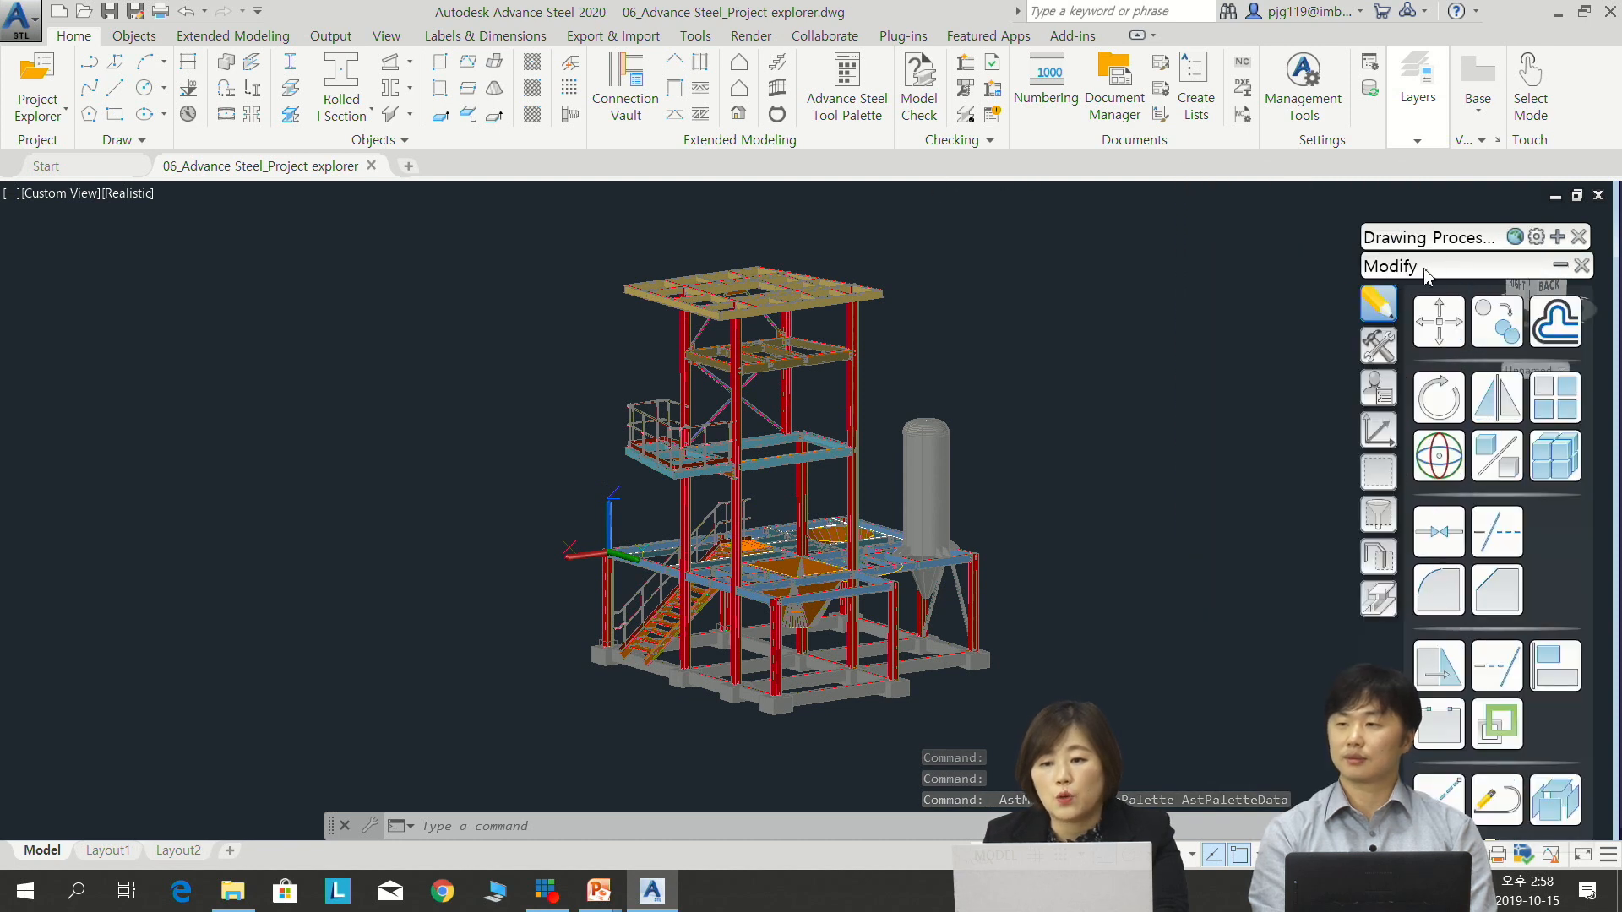
left_click(1557, 264)
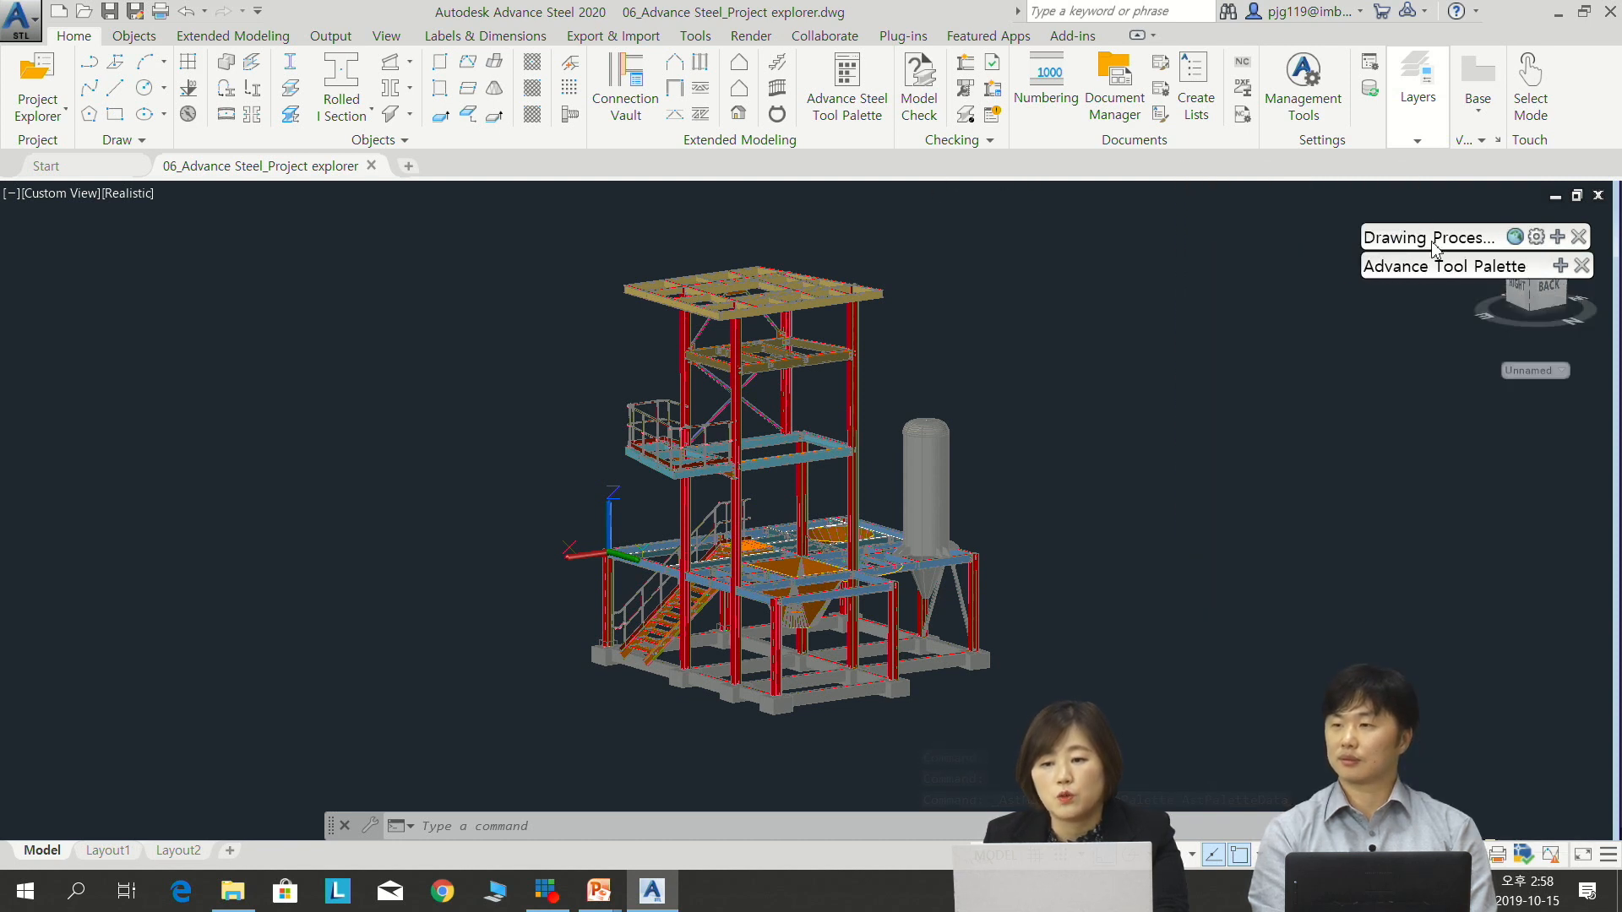
left_click_drag(1437, 243, 1263, 237)
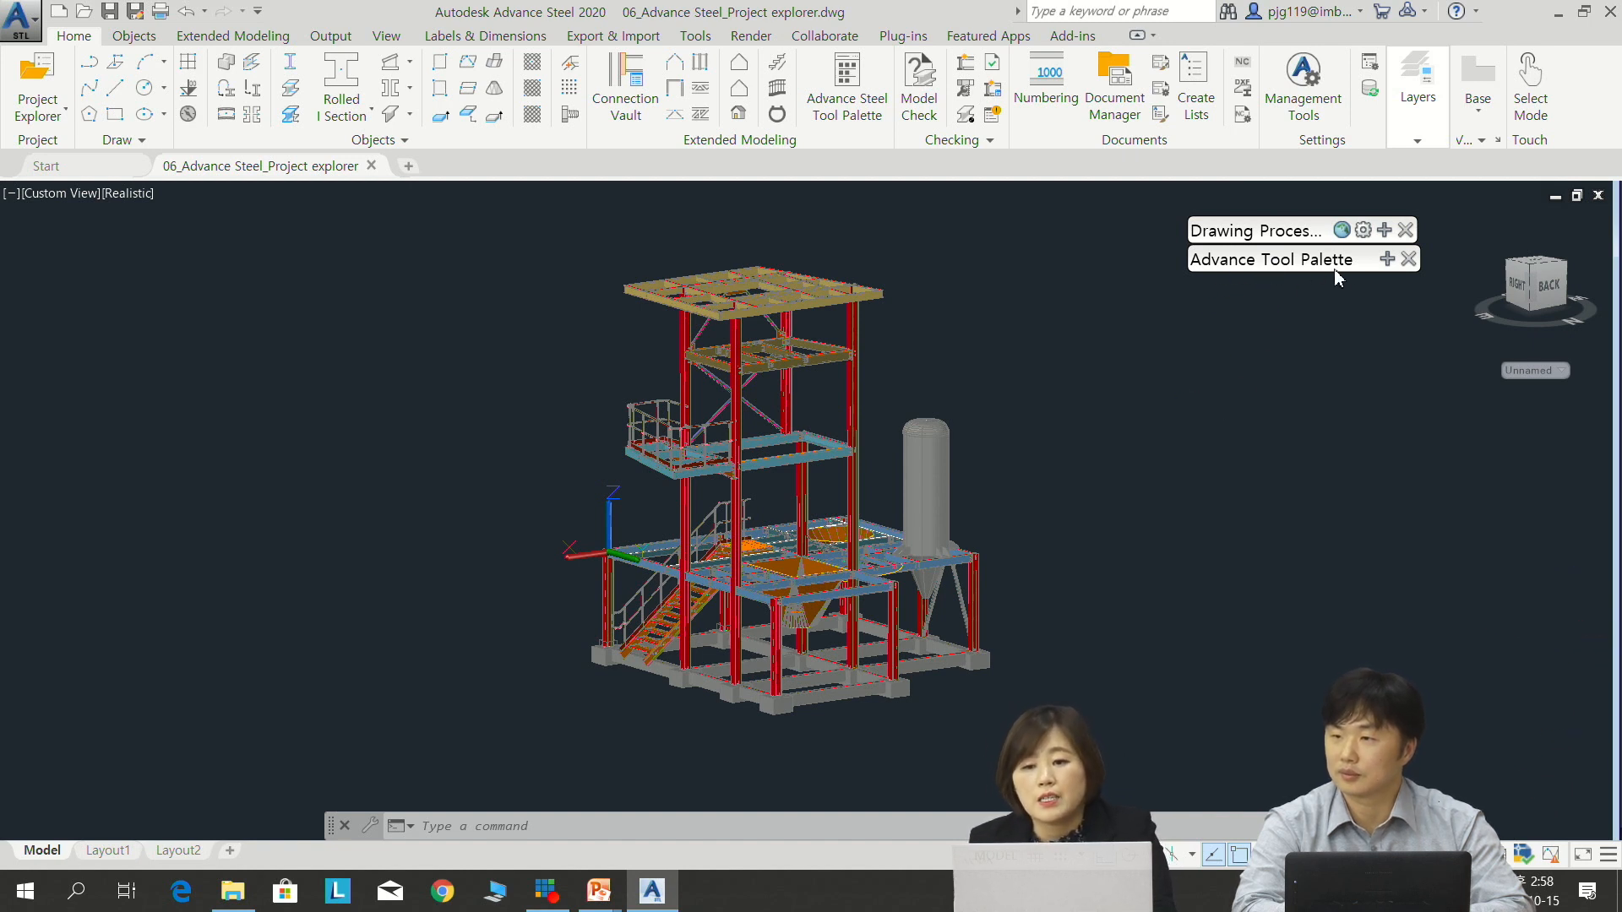
Expand the Advance Tool Palette, switch it to the Tools category and detach it from the Drawing Processes palette
left_click(1385, 260)
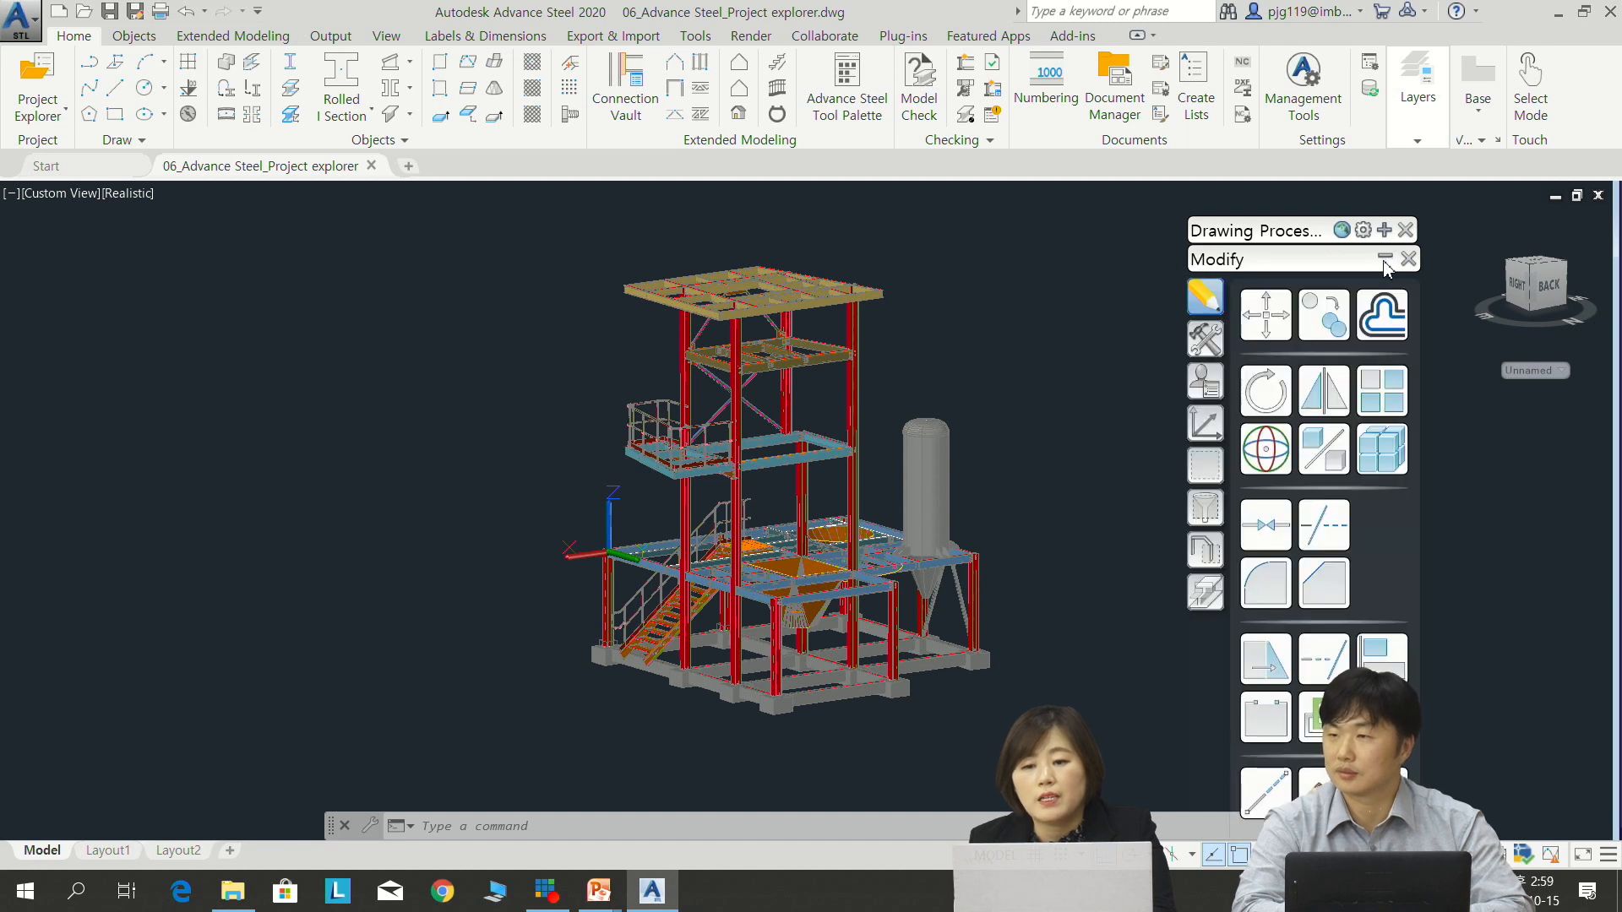
left_click(1208, 340)
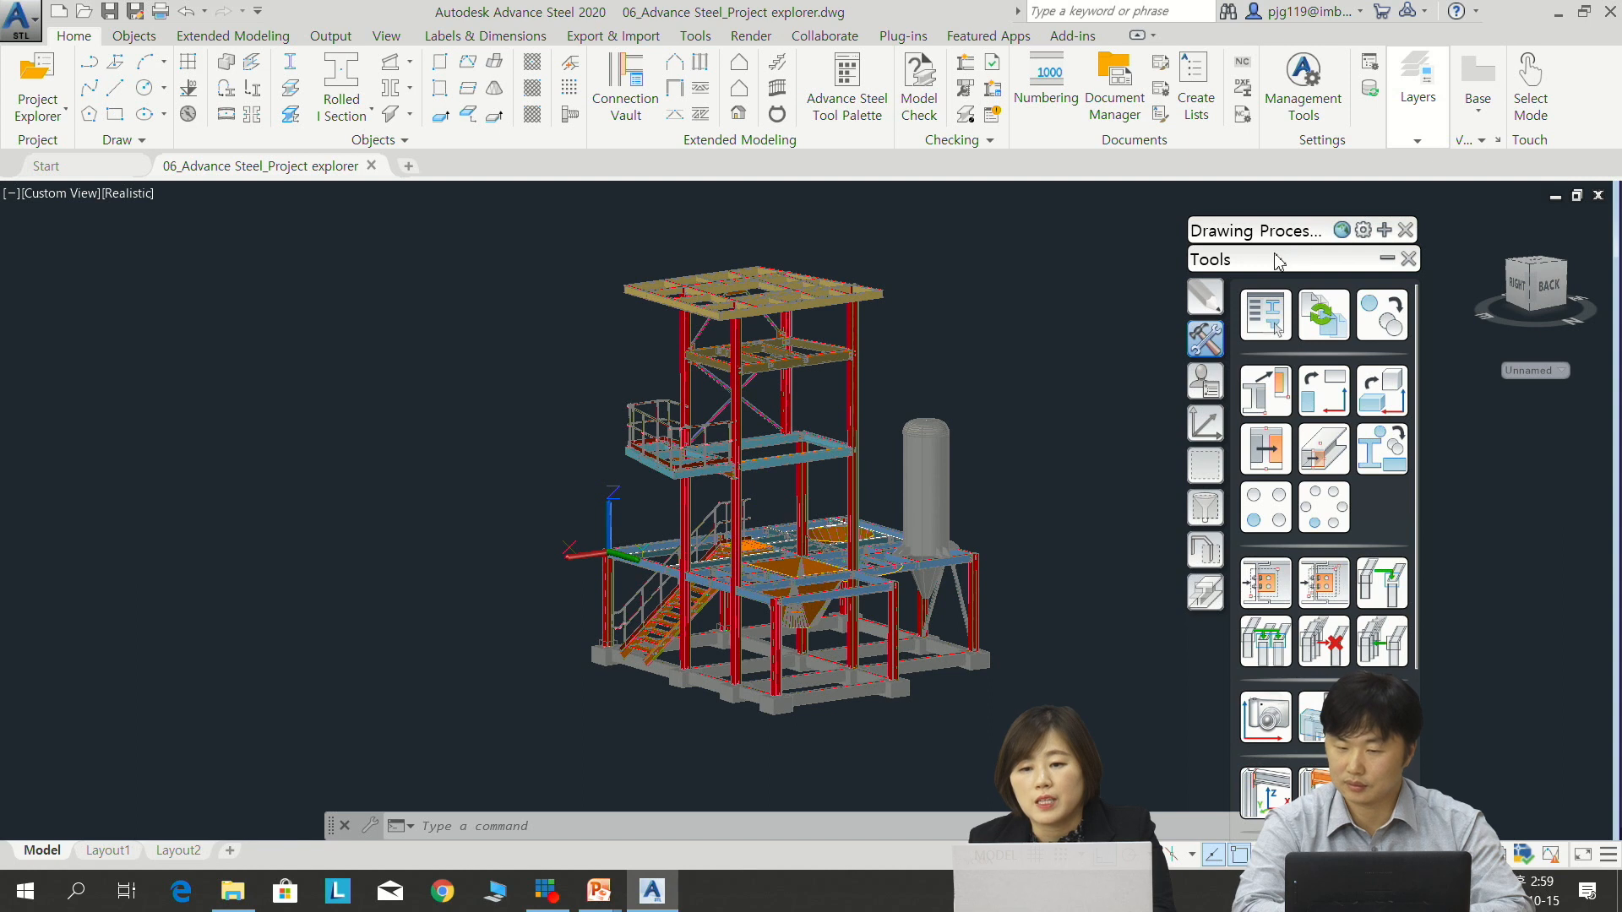
left_click_drag(1278, 261, 1279, 198)
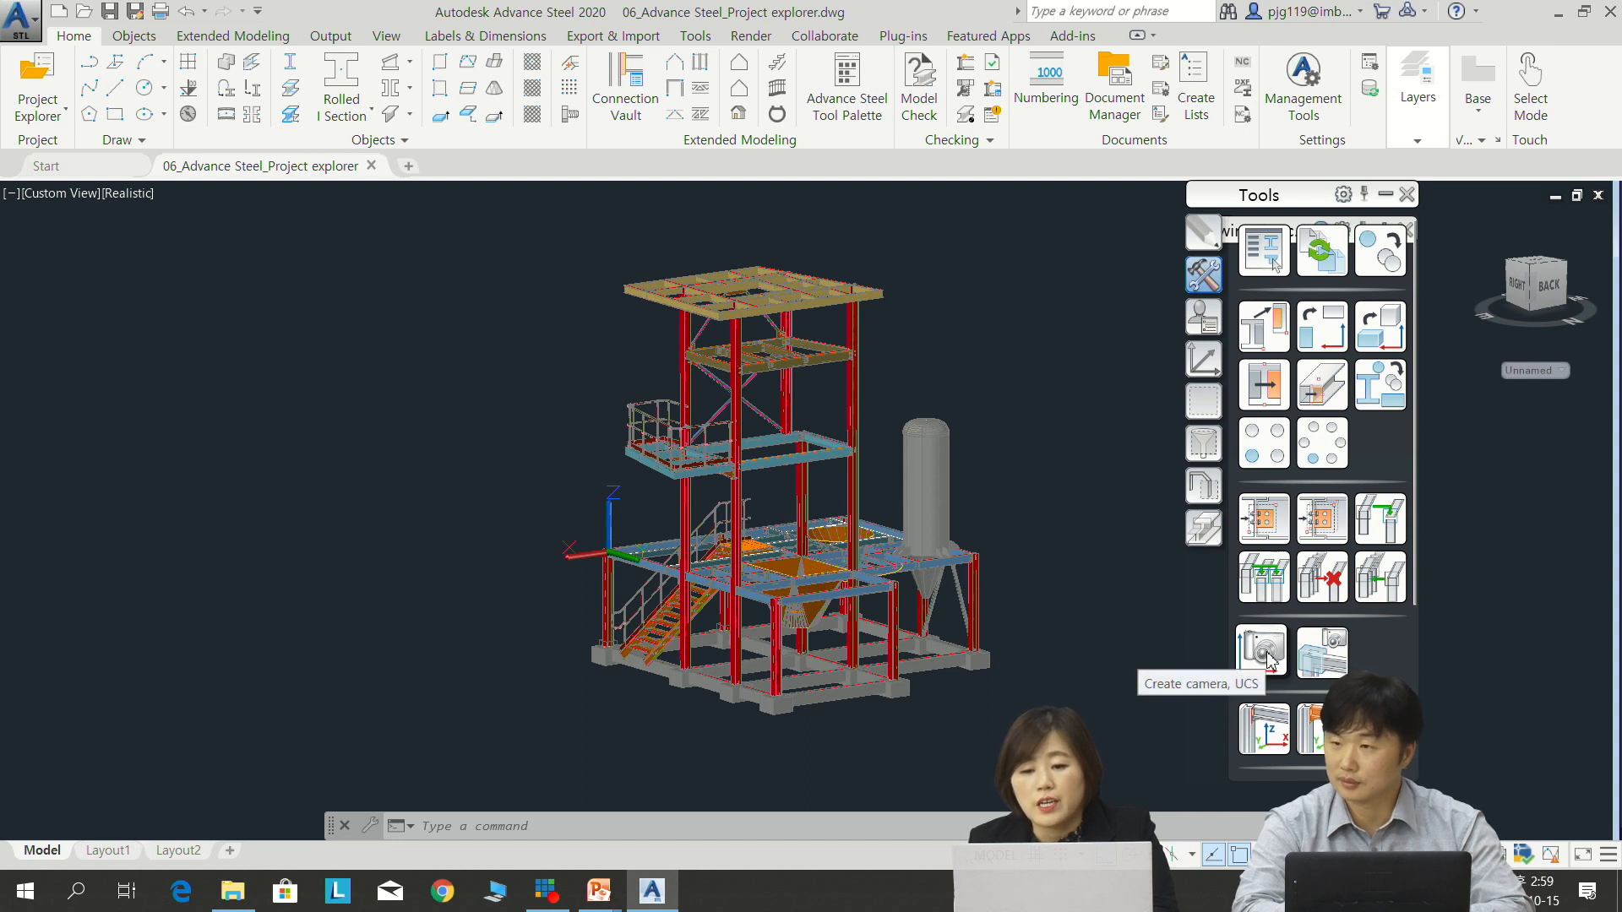
Create a UCS camera in the empty area beside the steel structure and close its properties
left_click(1268, 657)
left_click(265, 695)
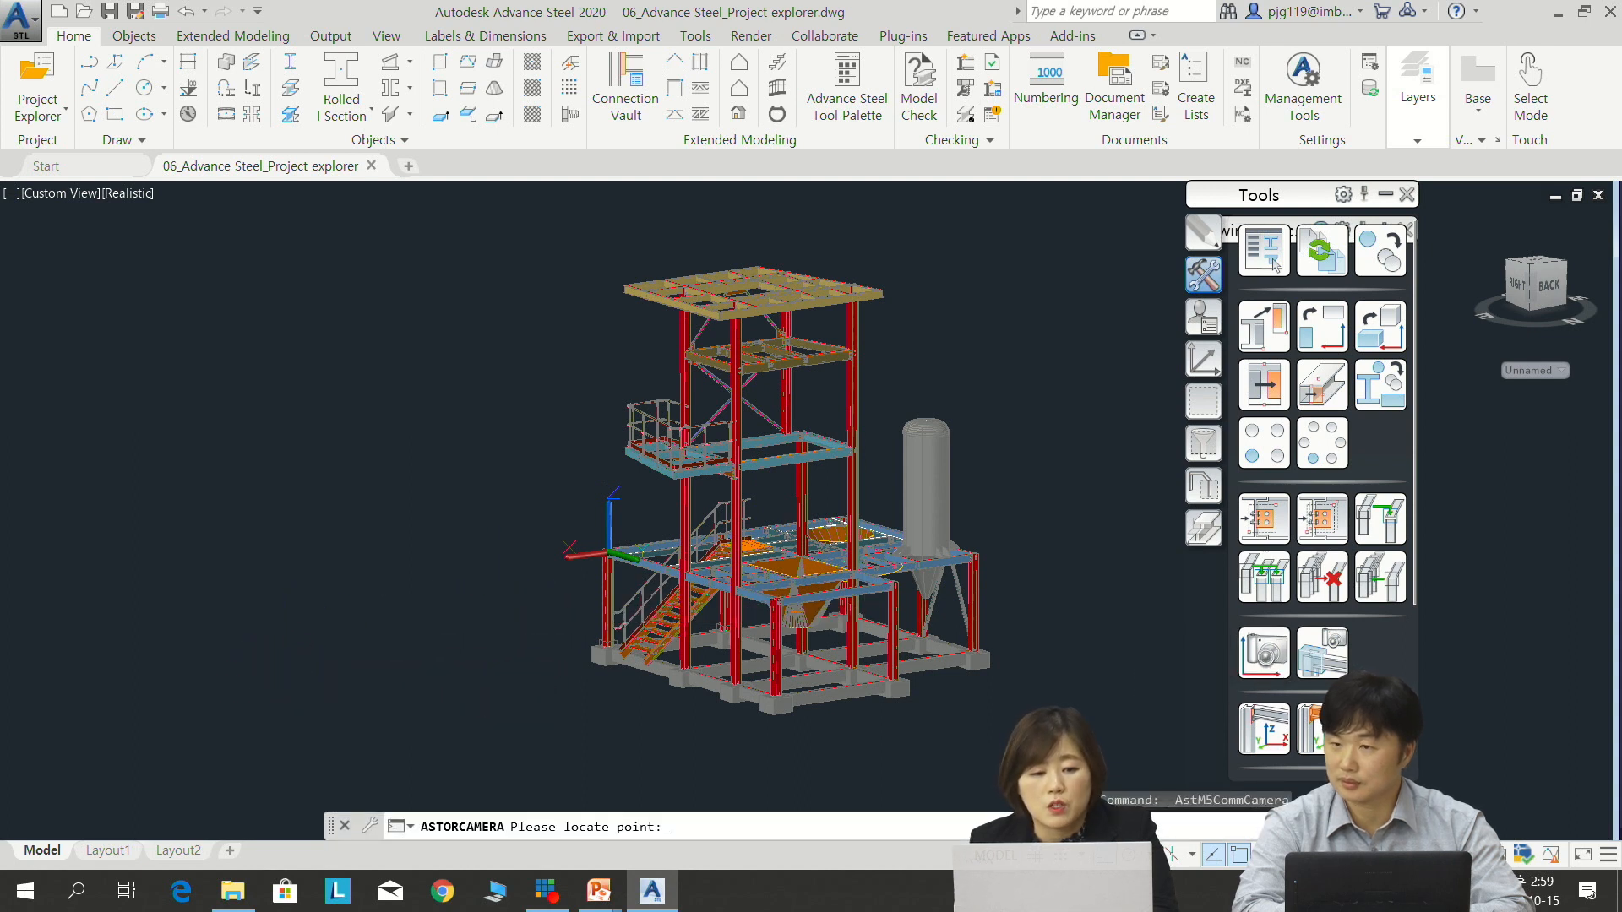
left_click(1195, 133)
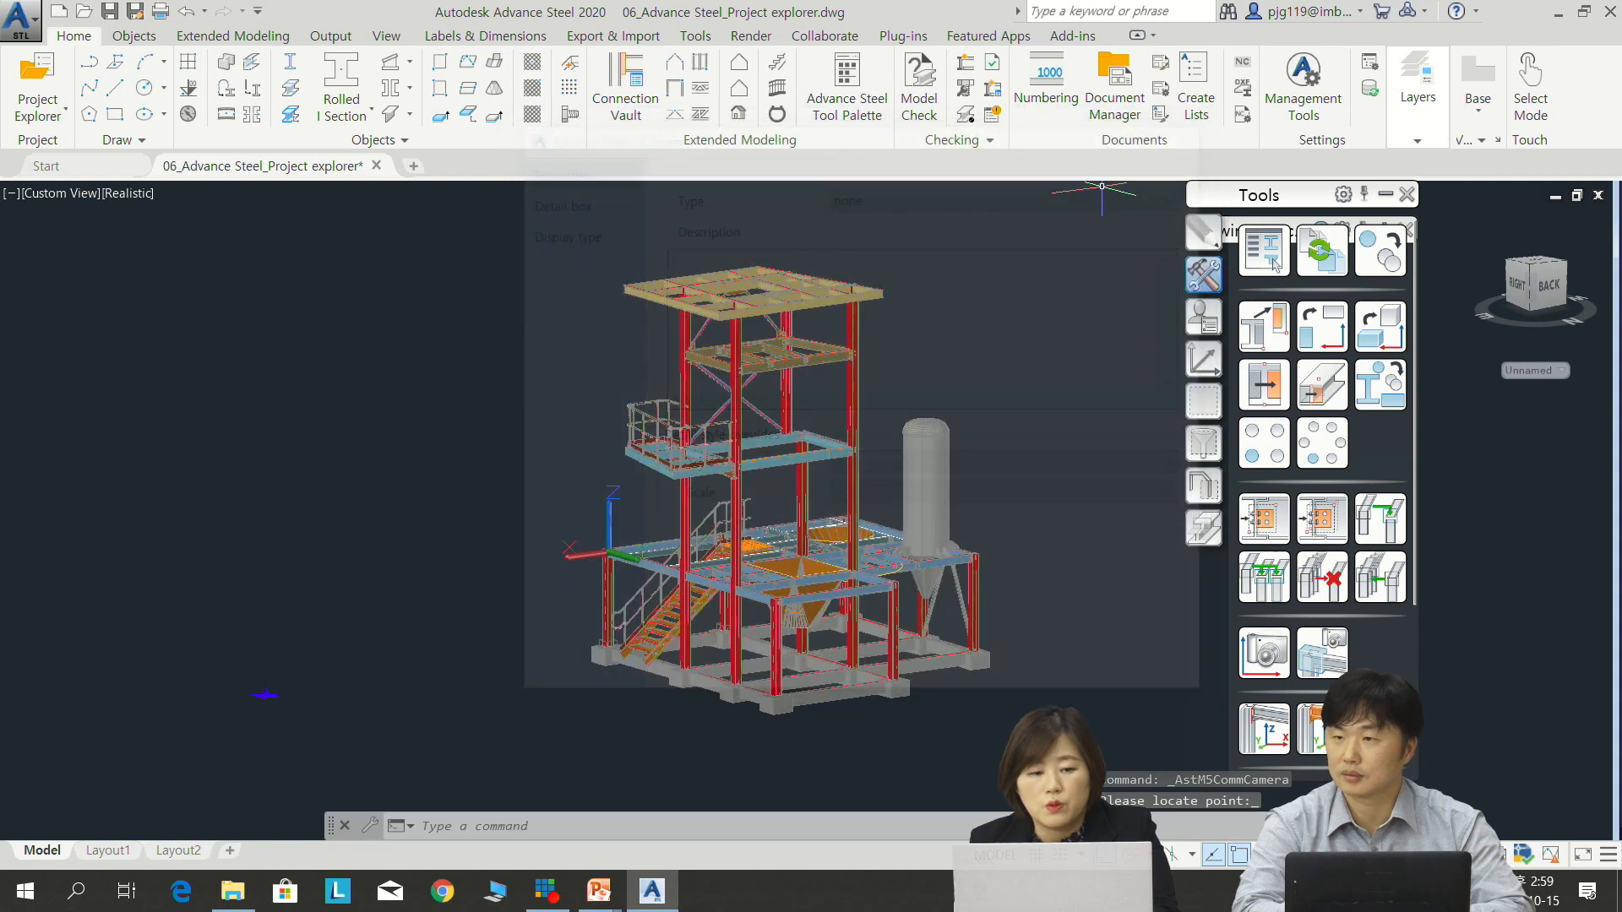
Set the uniform background color of the 3D parallel projection context to a light tan, RGB 214,201,148, and apply it
scroll(497, 602, "up", 4)
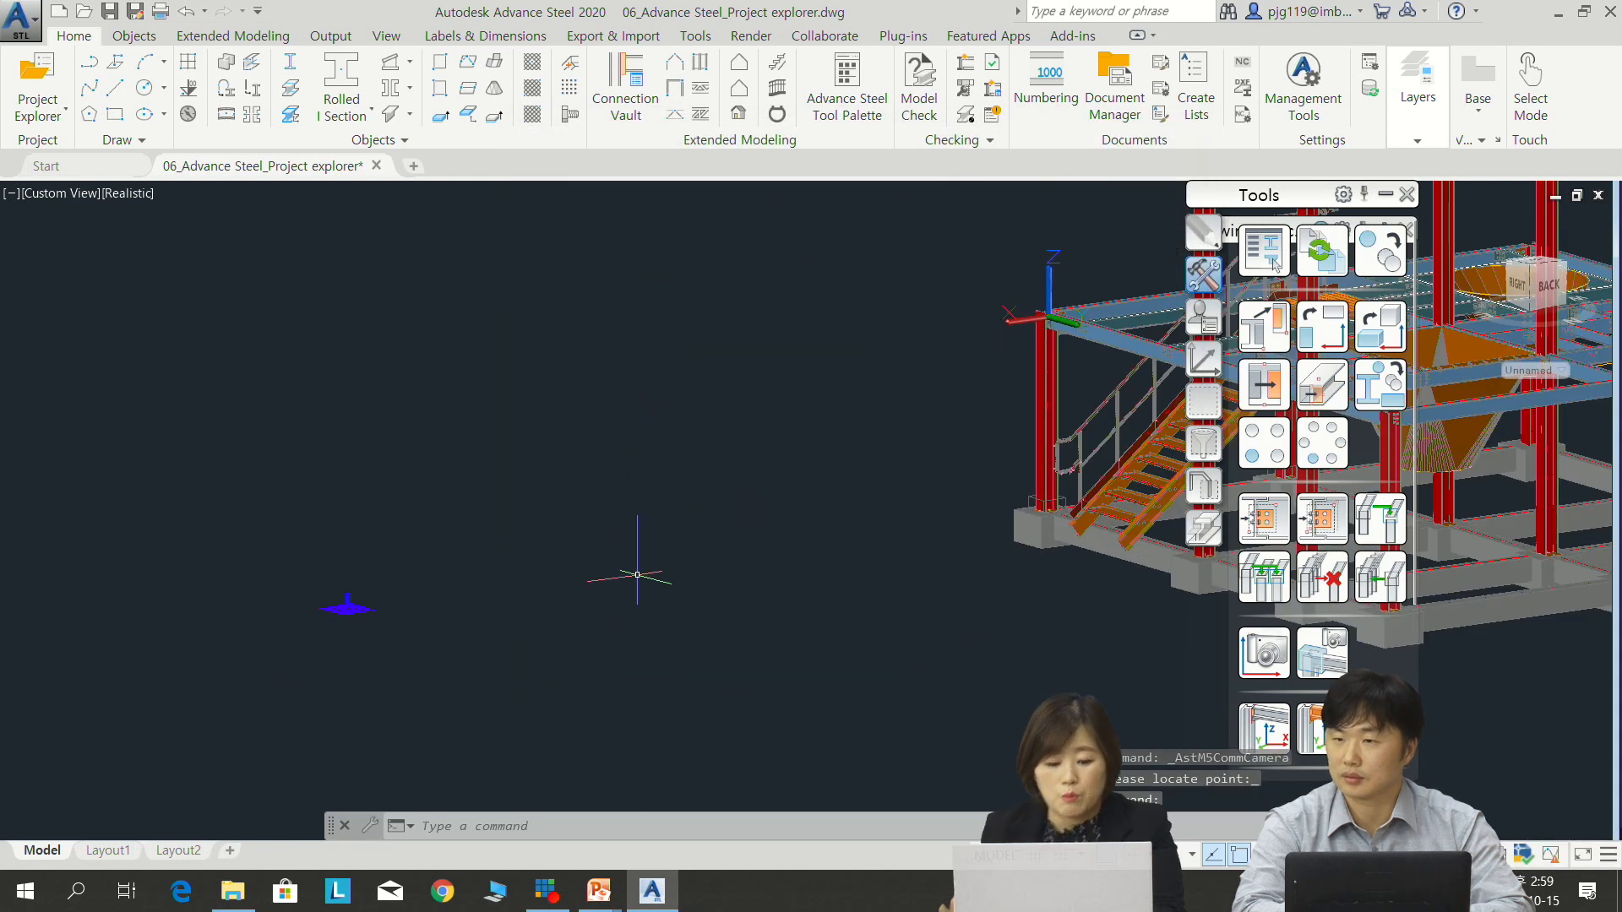
type("conf")
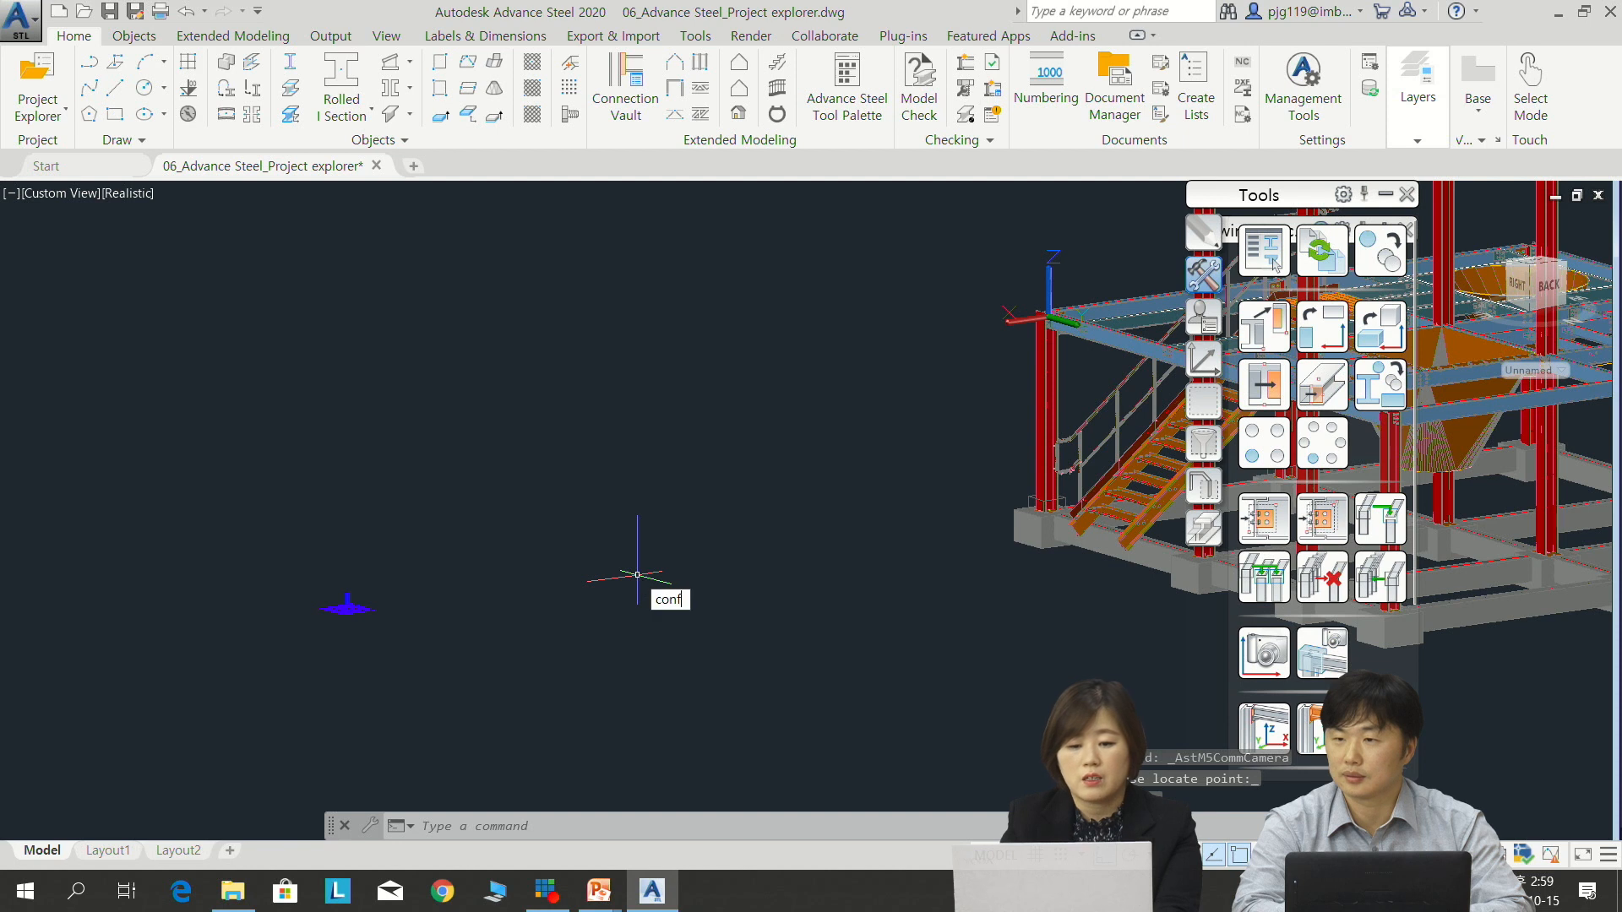
key("Return")
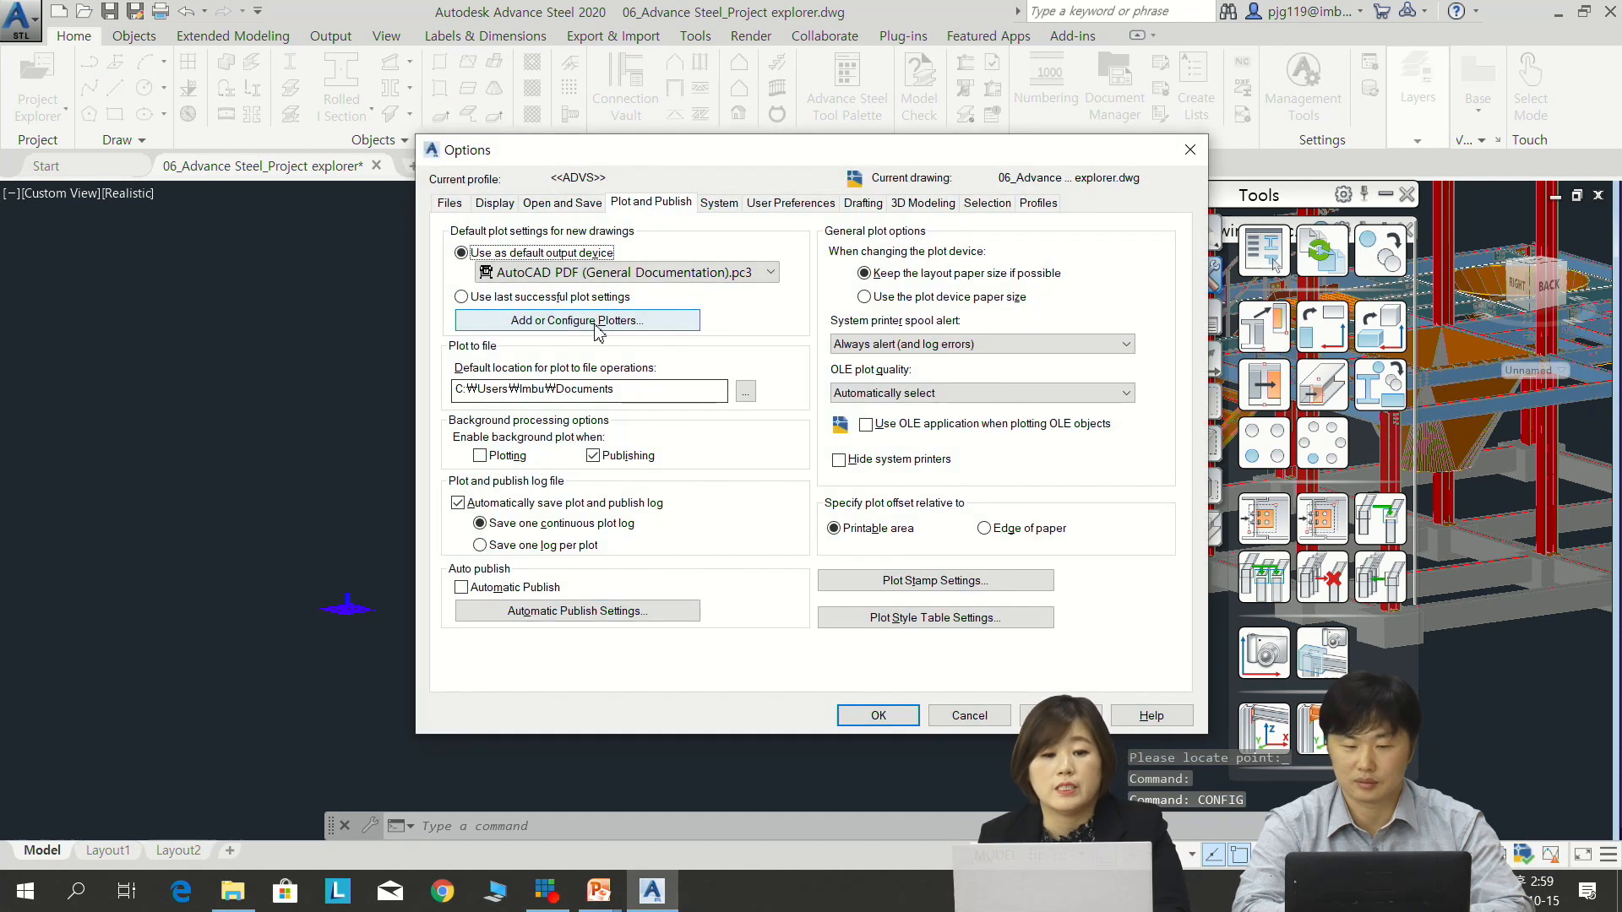
left_click(498, 204)
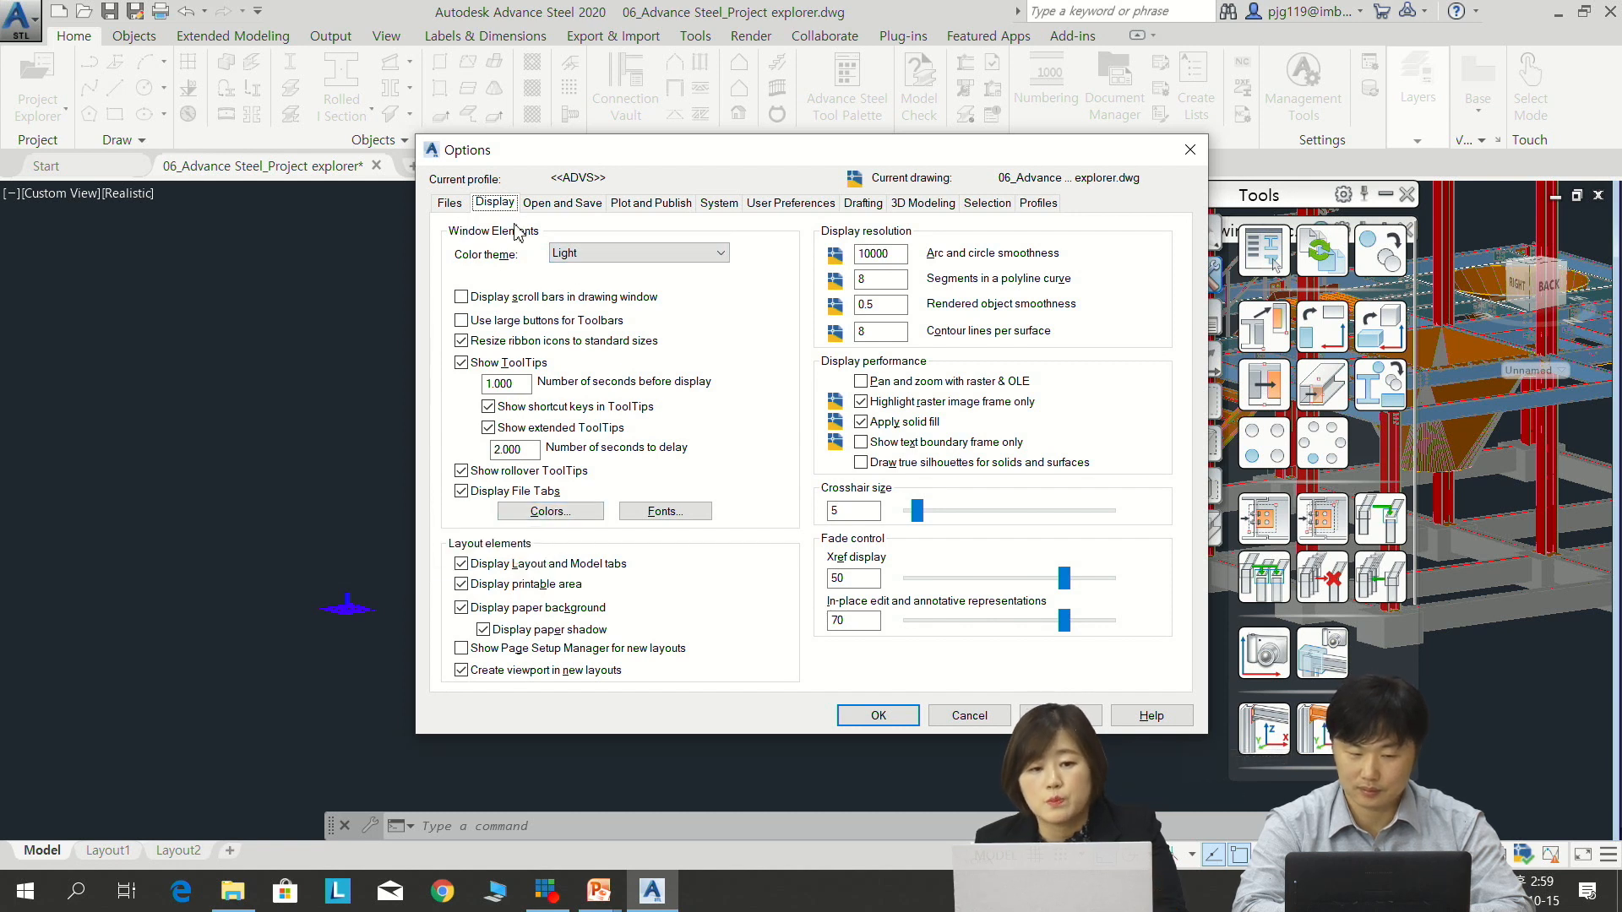
left_click(550, 511)
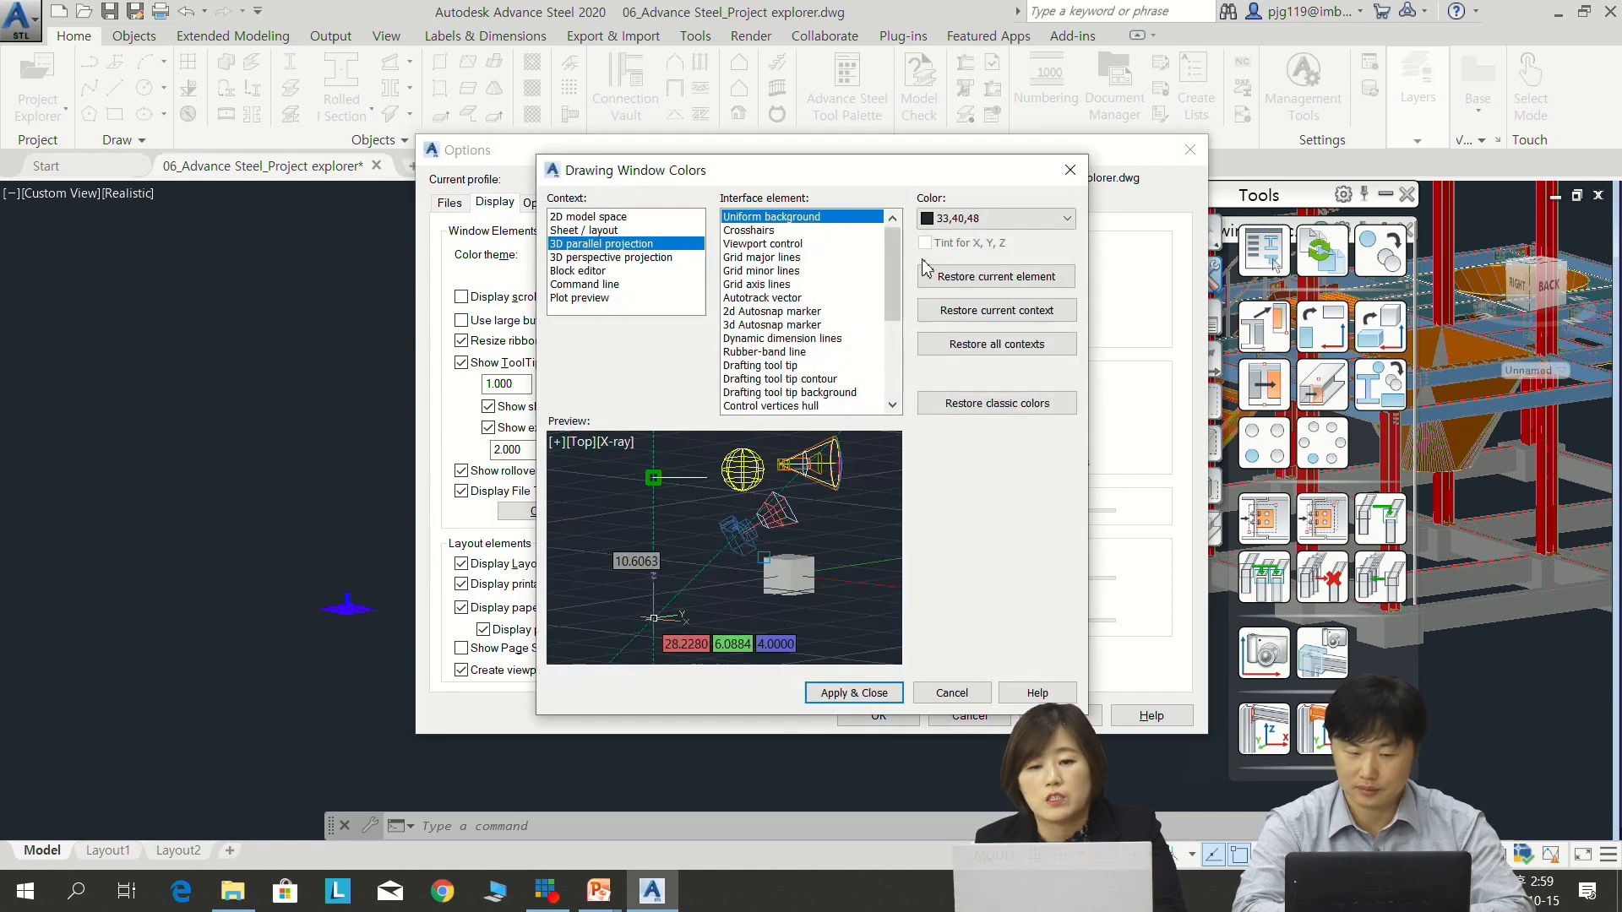
left_click(990, 222)
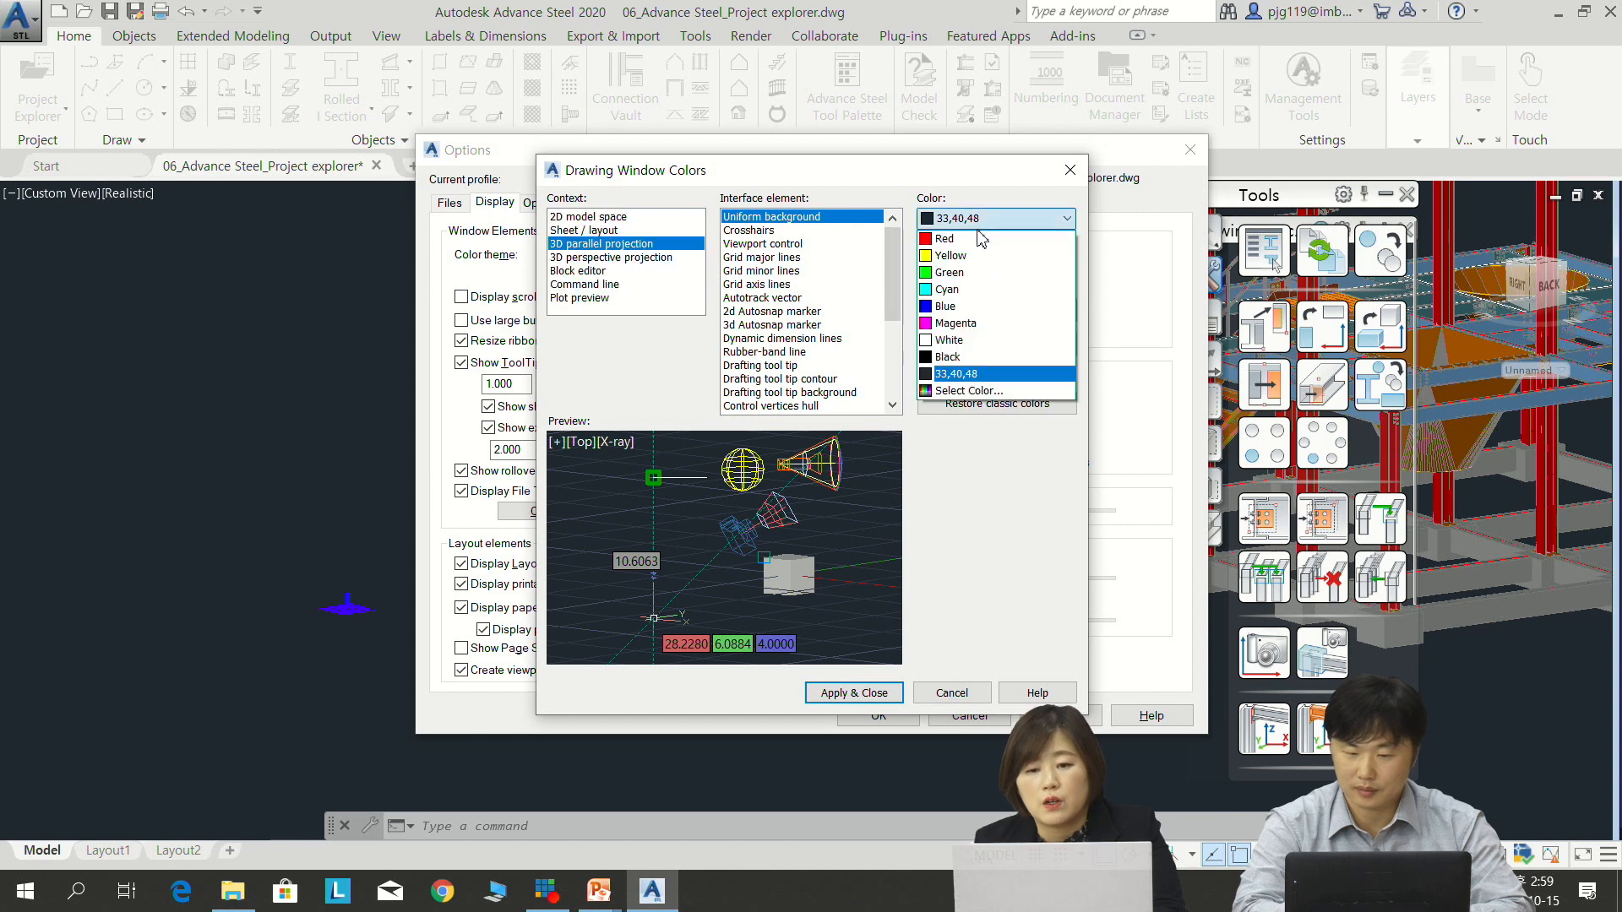
left_click(969, 391)
left_click(657, 425)
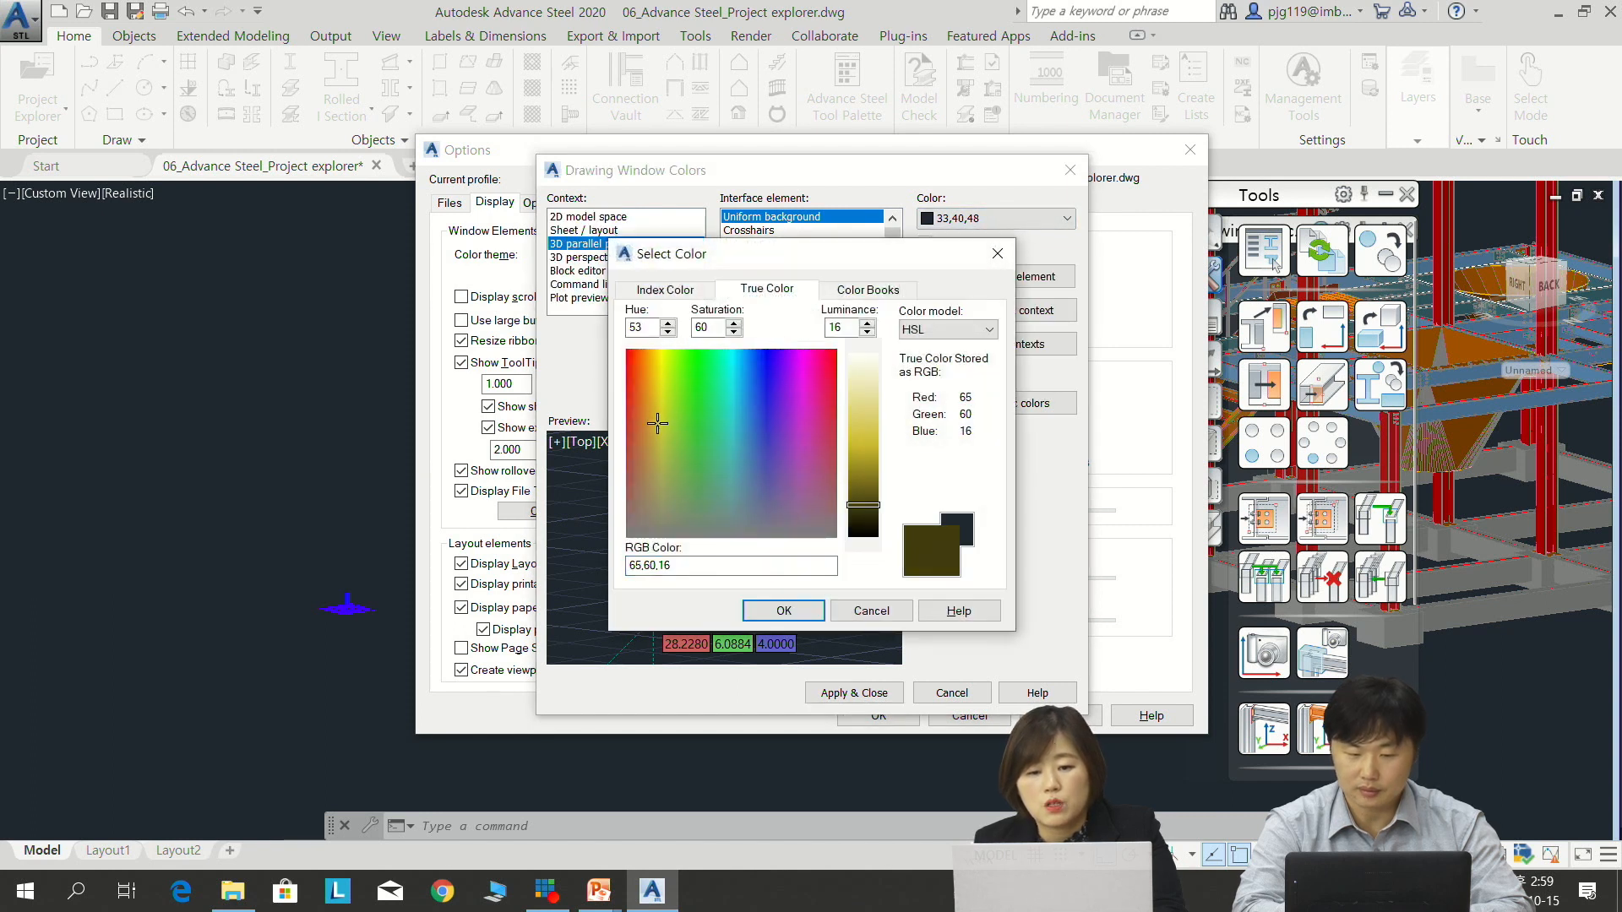
left_click_drag(862, 510, 879, 406)
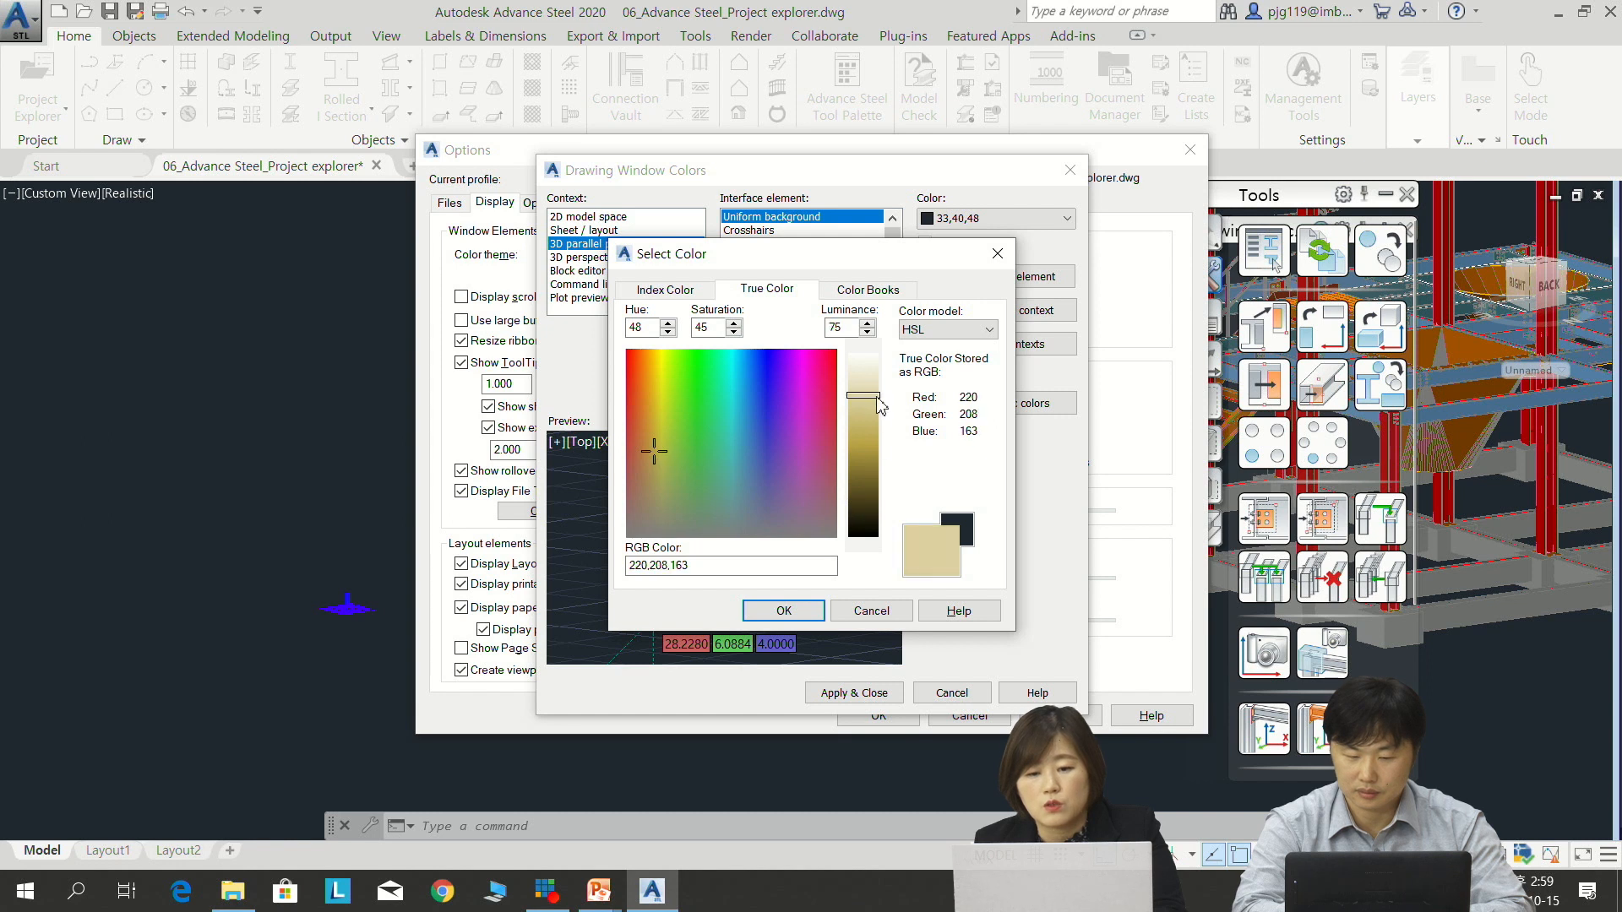
left_click(779, 610)
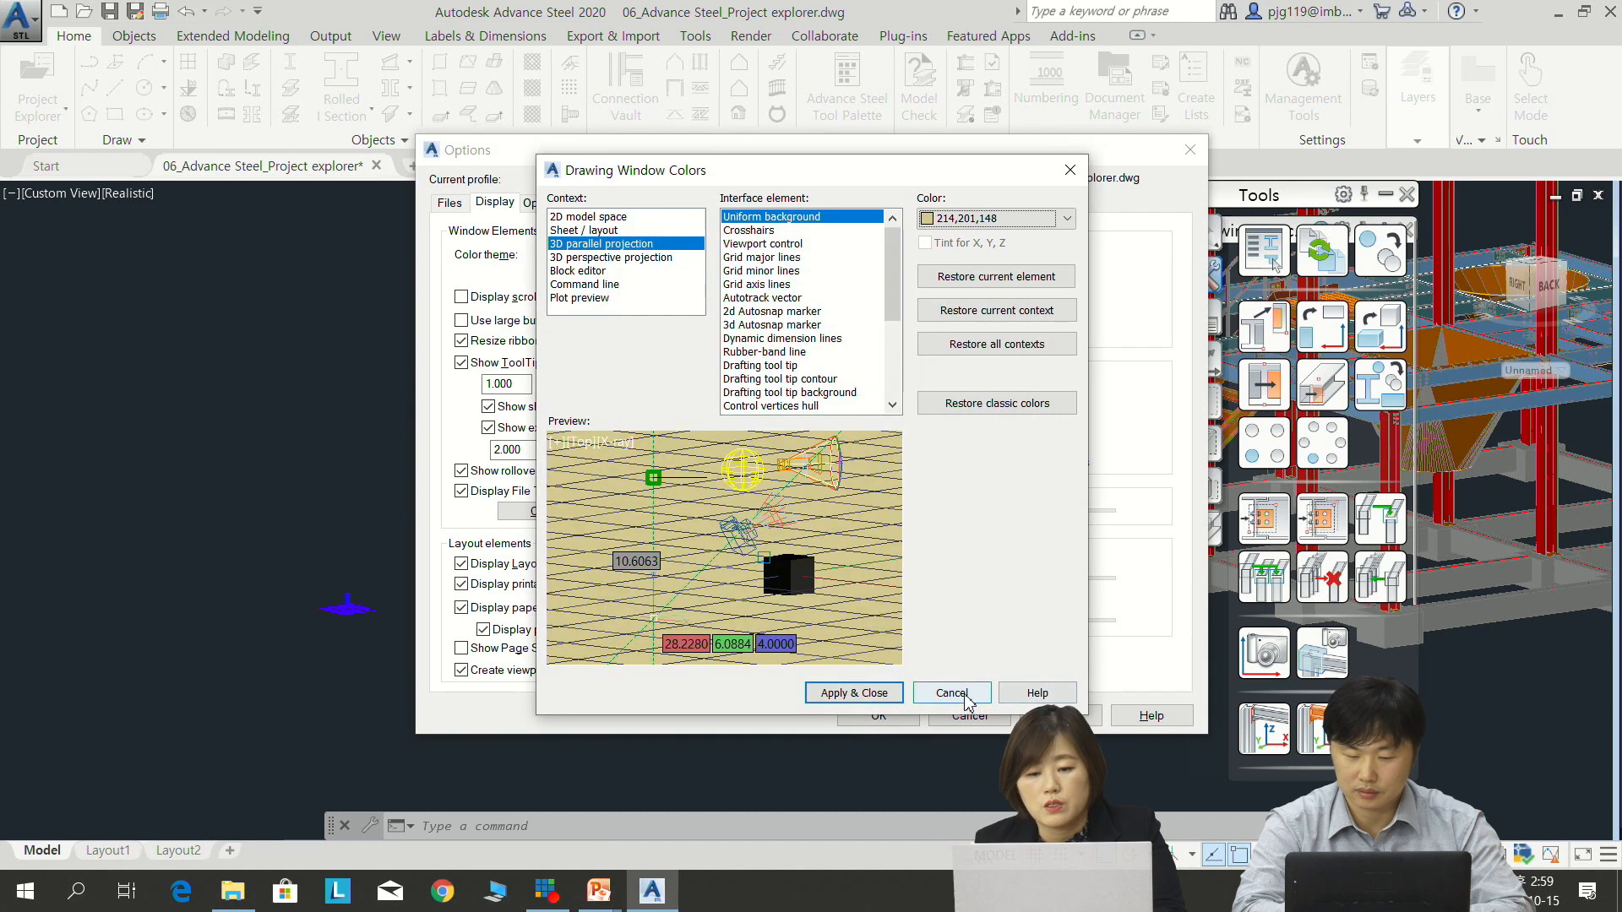
left_click(879, 694)
left_click(879, 715)
Examine the UCS camera symbol with its grid plane up close and from several viewing angles
middle_click_drag(399, 530, 545, 574, "shift")
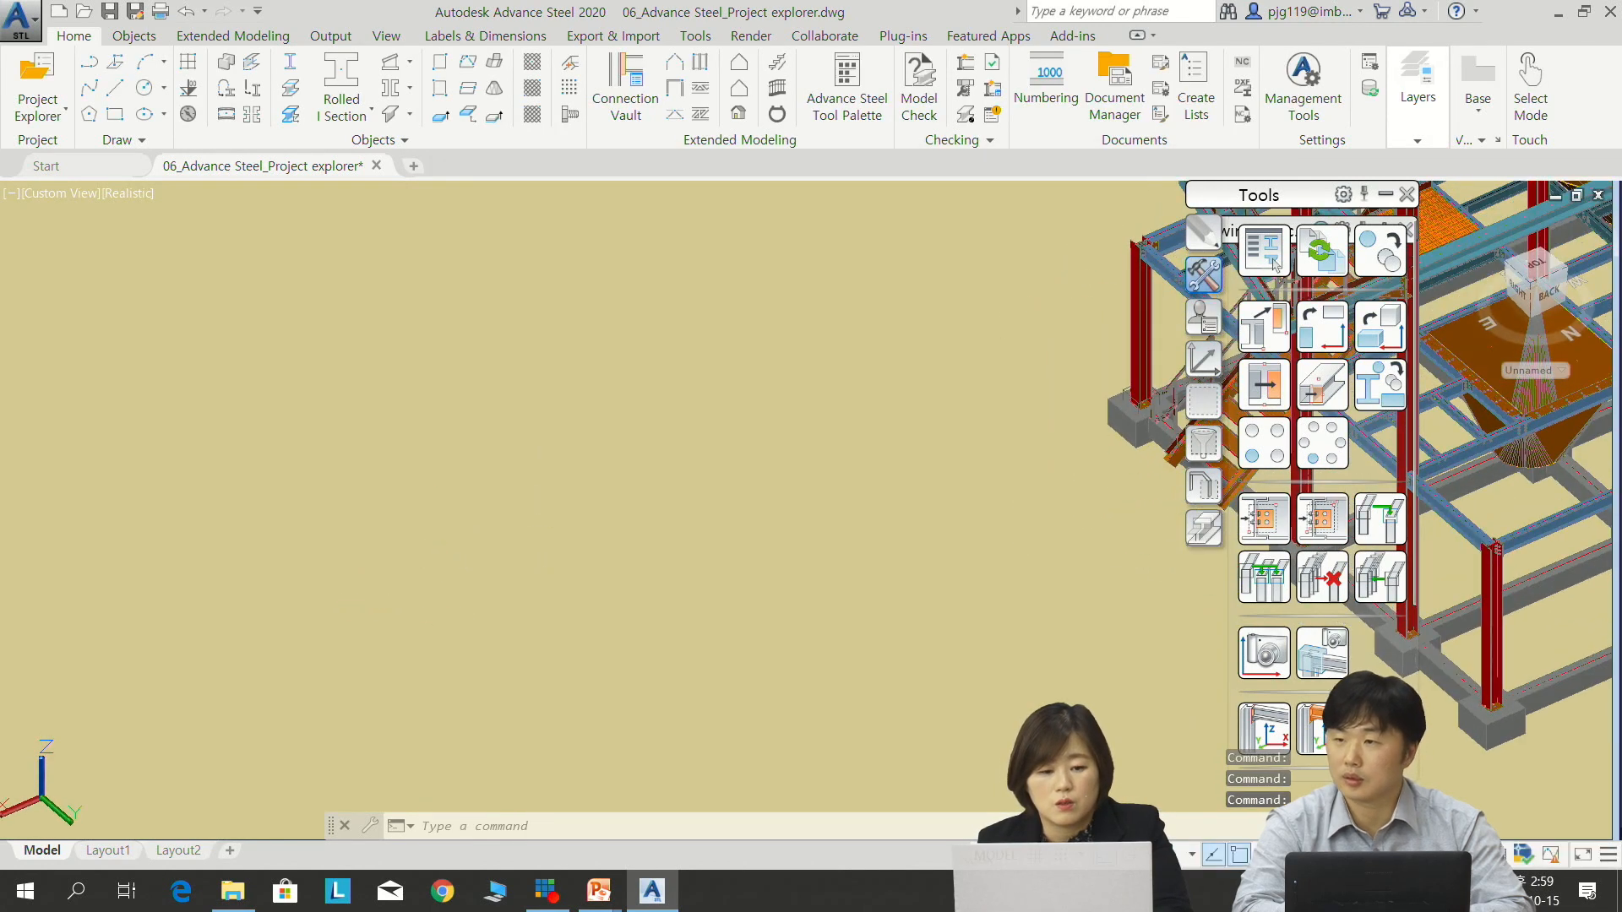
scroll(555, 418, "down", 7)
middle_click_drag(495, 627, 576, 450)
scroll(559, 442, "up", 12)
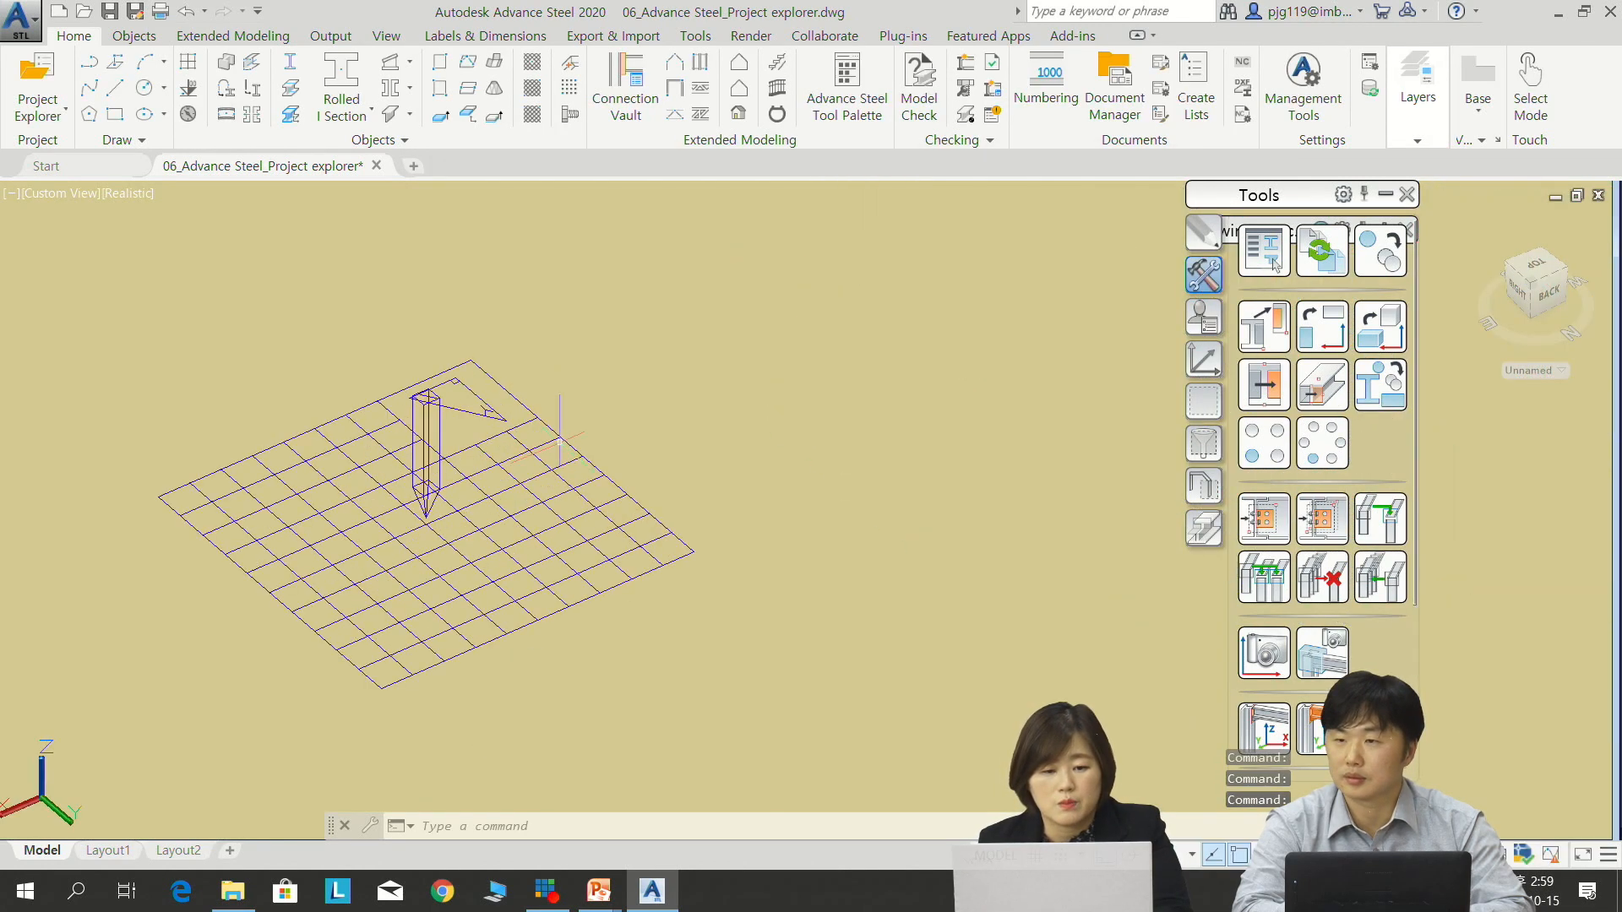
middle_click_drag(597, 409, 742, 514, "shift")
middle_click_drag(366, 556, 561, 595, "shift")
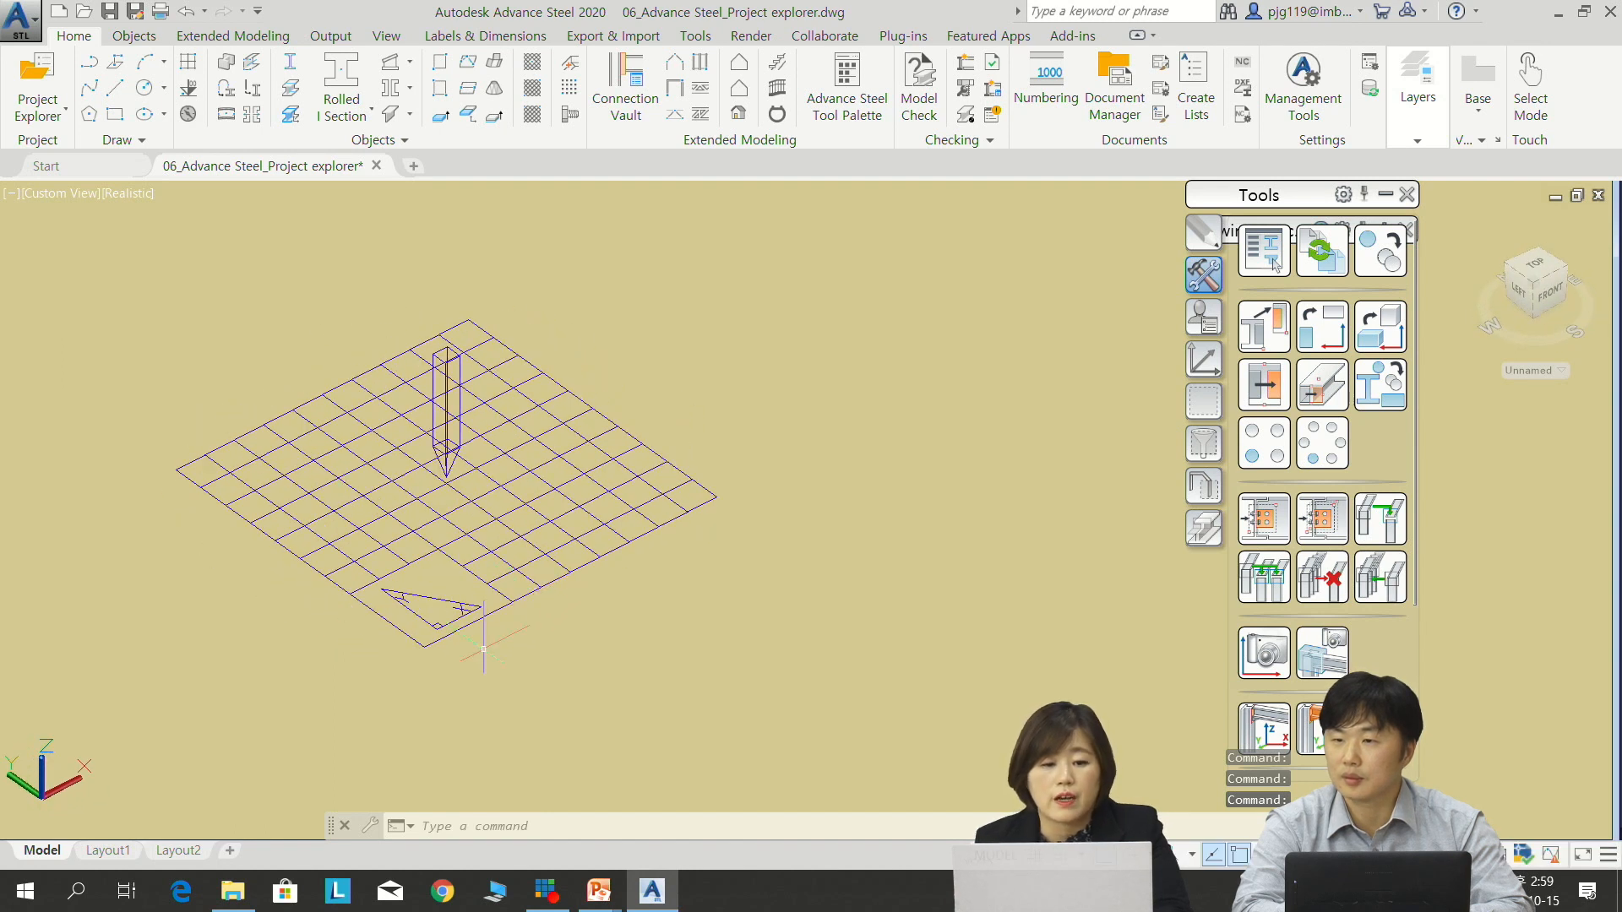
middle_click_drag(595, 405, 510, 434)
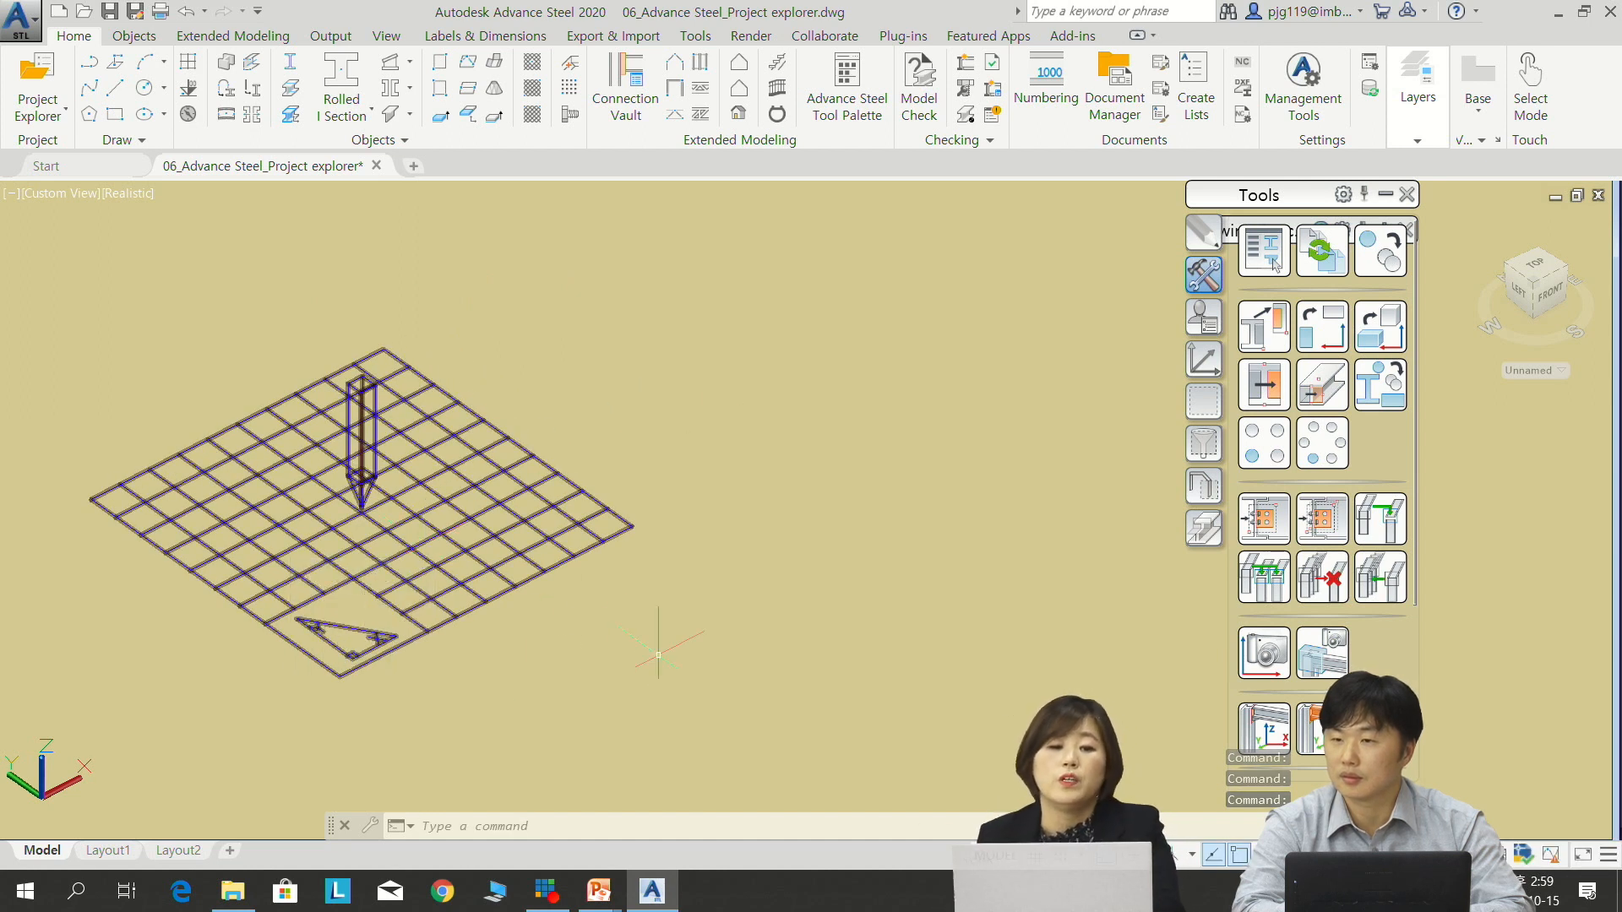
scroll(404, 535, "up", 2)
middle_click_drag(572, 520, 370, 568)
scroll(570, 532, "down", 9)
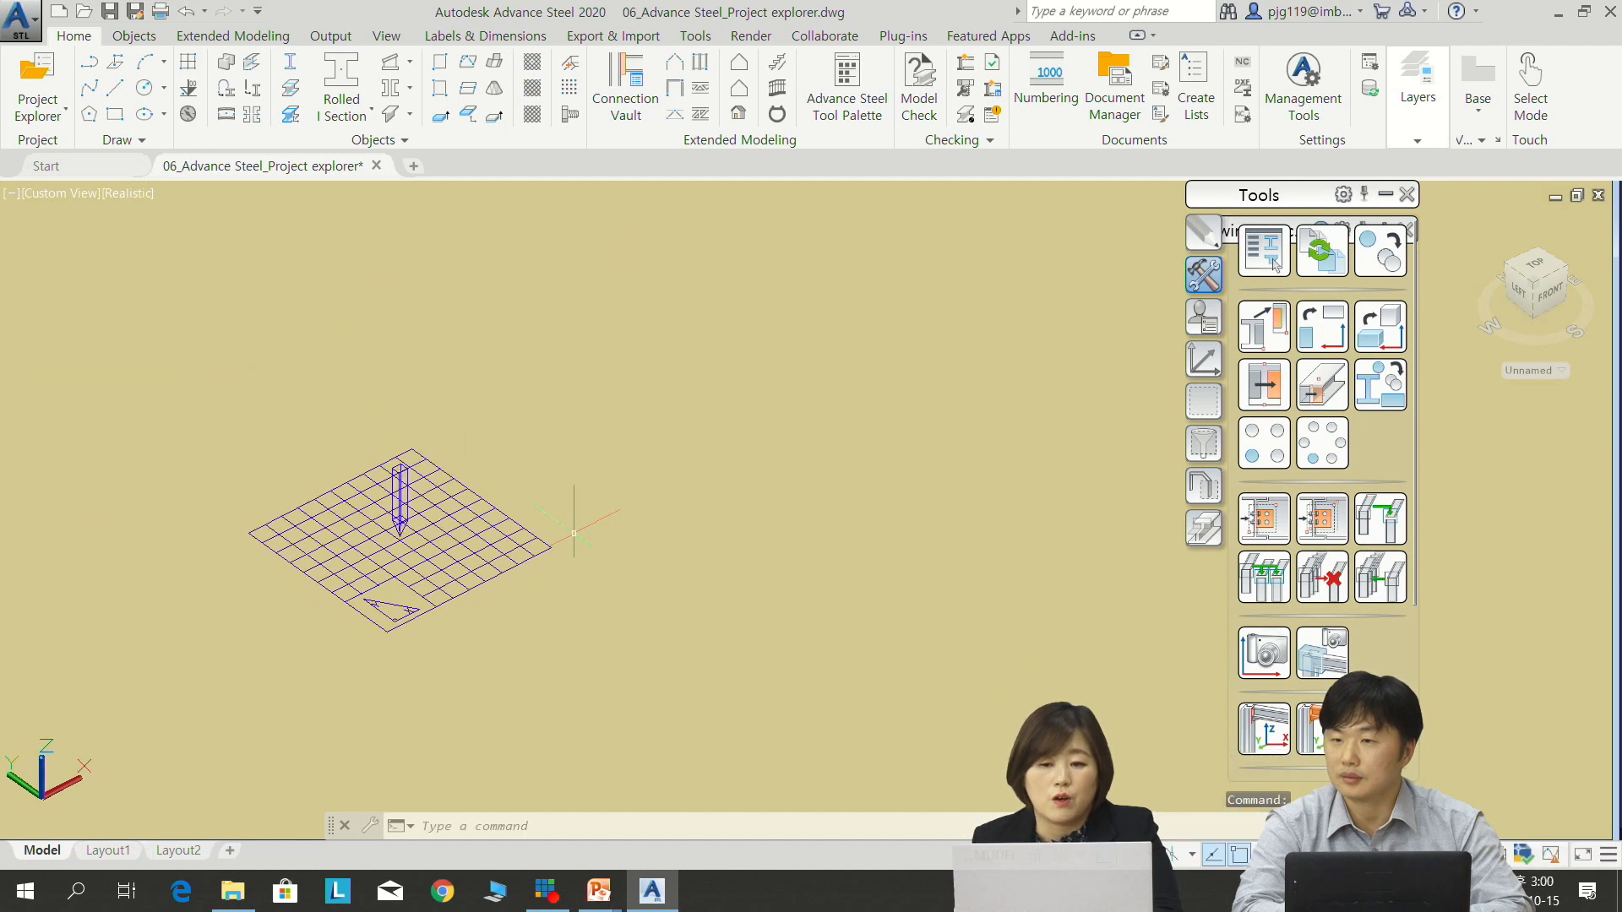
Create a second UCS camera beside the first, show its Detail box settings and move the dialog clear of both cameras
left_click(1264, 652)
left_click(708, 395)
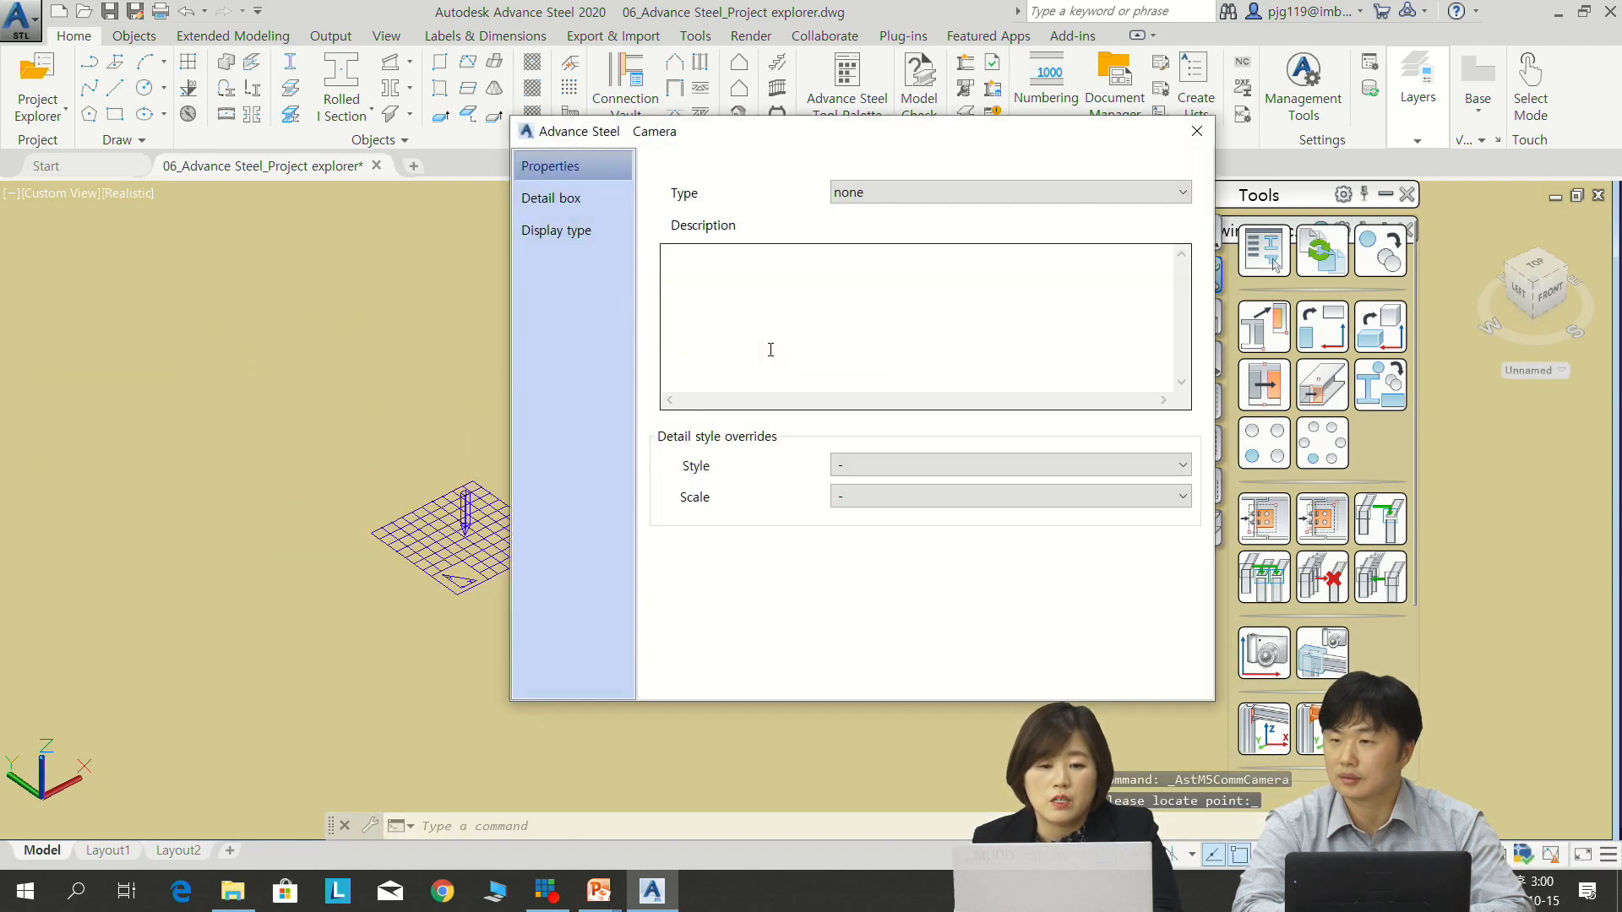
left_click(599, 211)
left_click_drag(909, 142, 1204, 150)
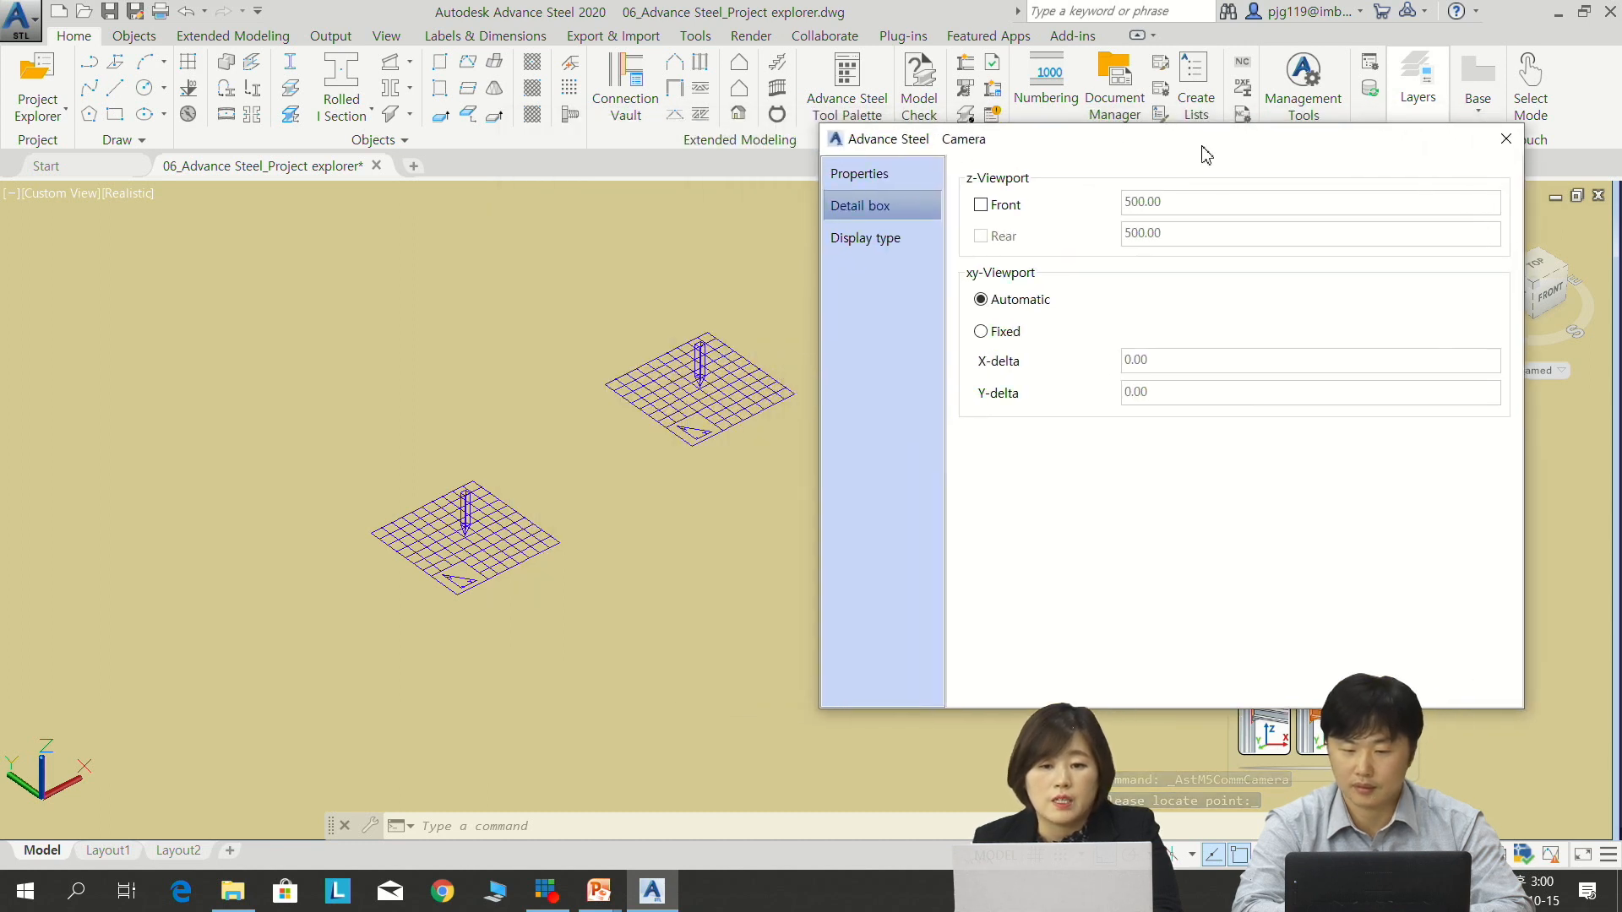
Enable the second camera's front and rear z-viewport limits at 500 each and close its properties
left_click(1002, 209)
left_click_drag(1166, 205, 942, 204)
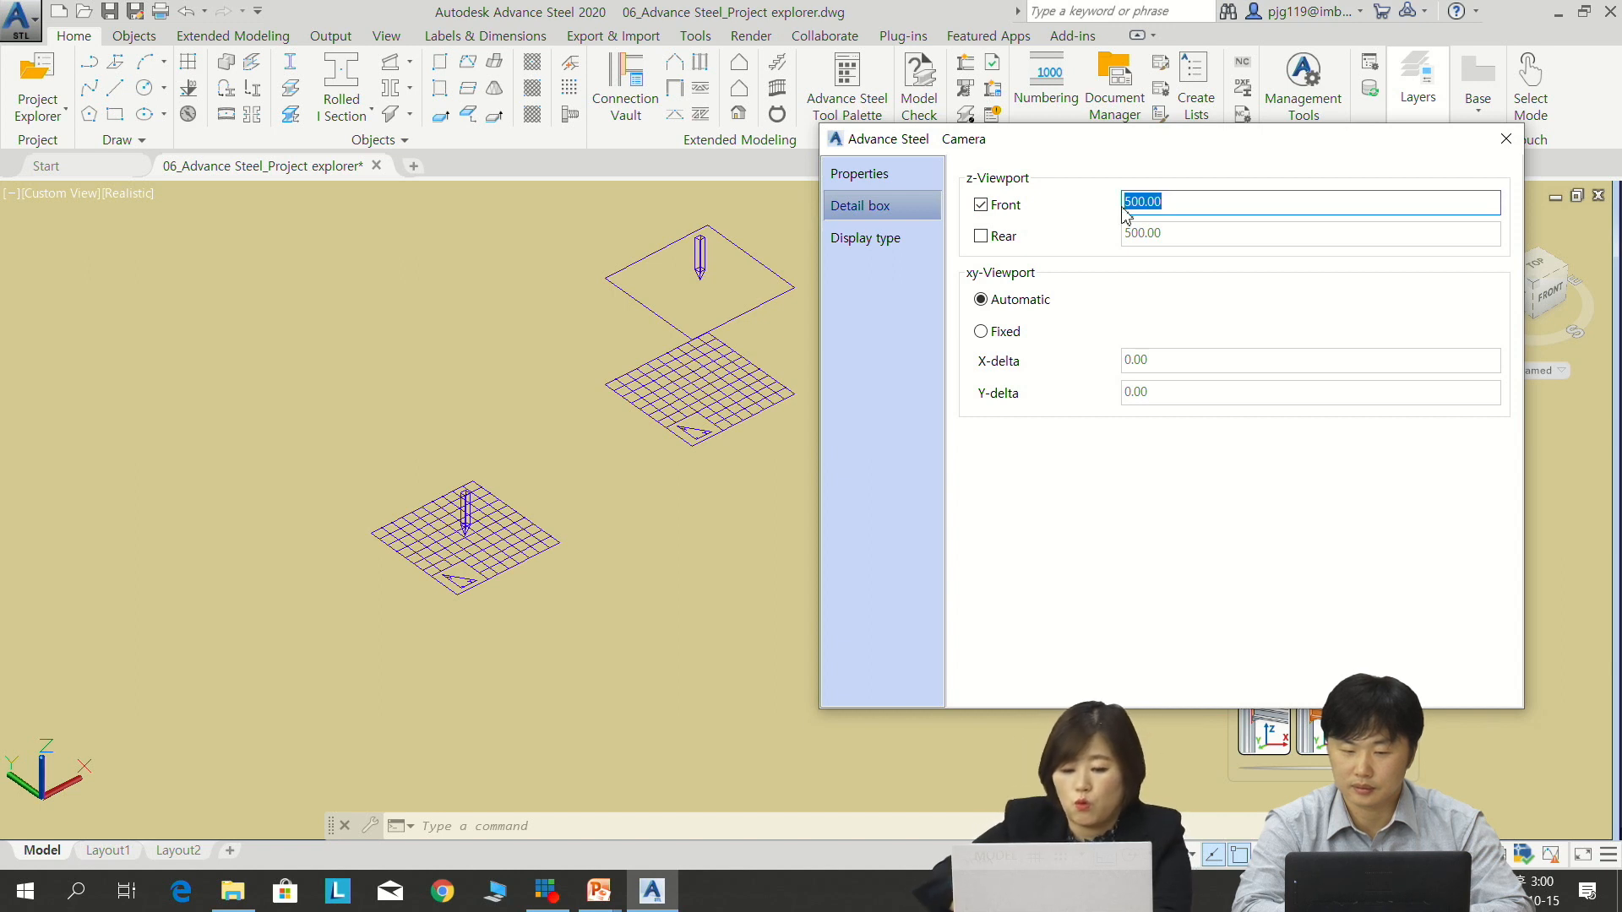
left_click(1000, 237)
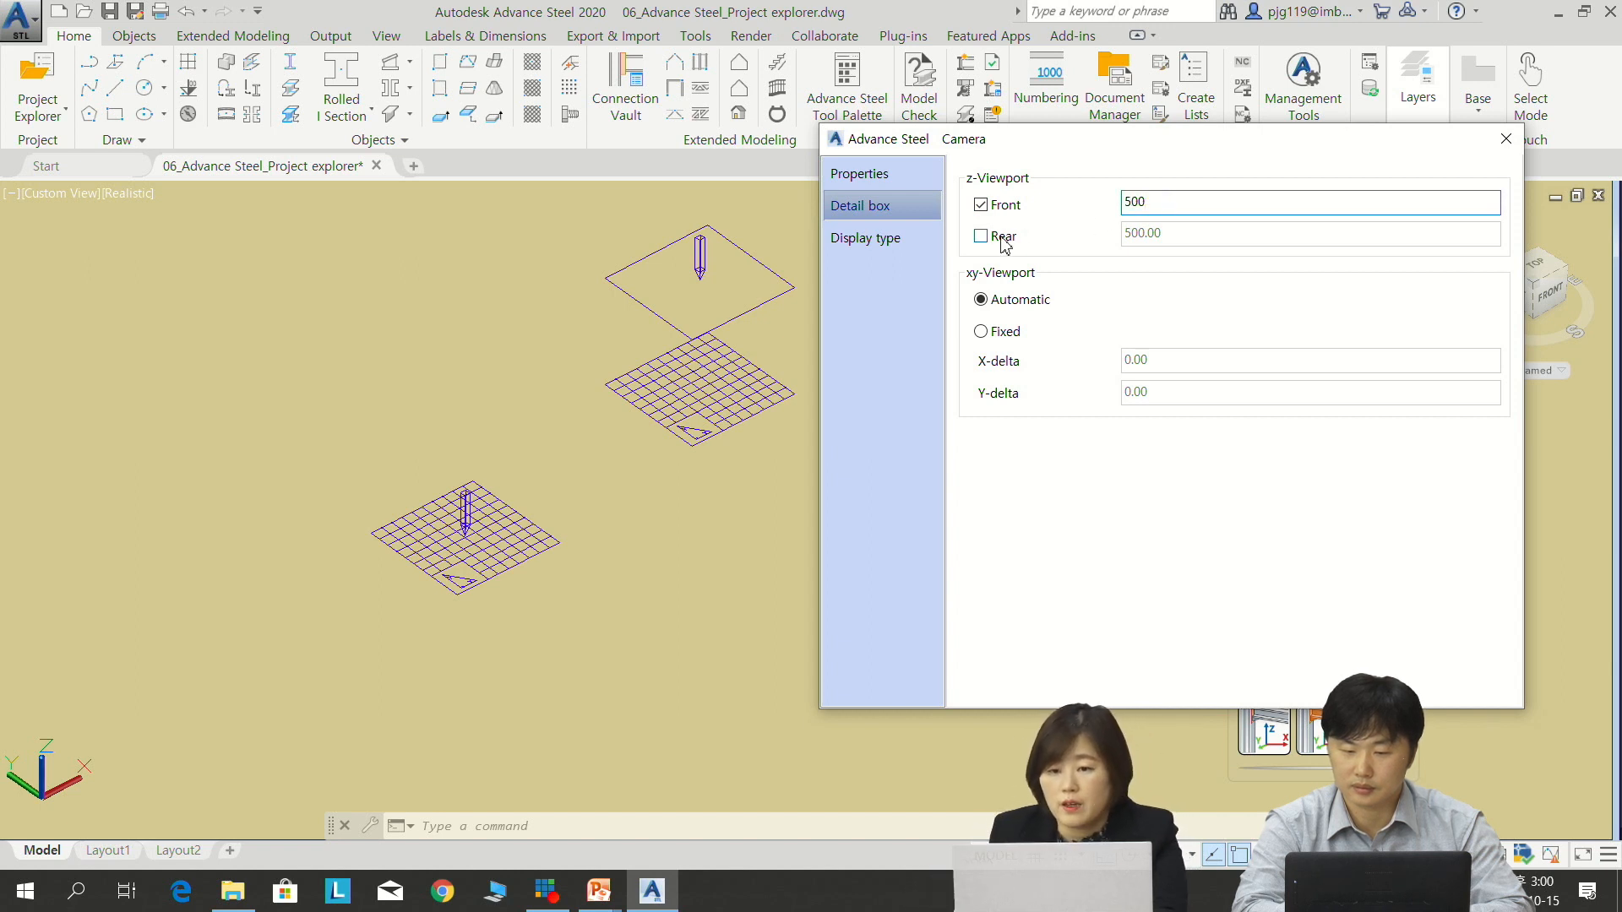
left_click(981, 237)
left_click(981, 237)
left_click(982, 237)
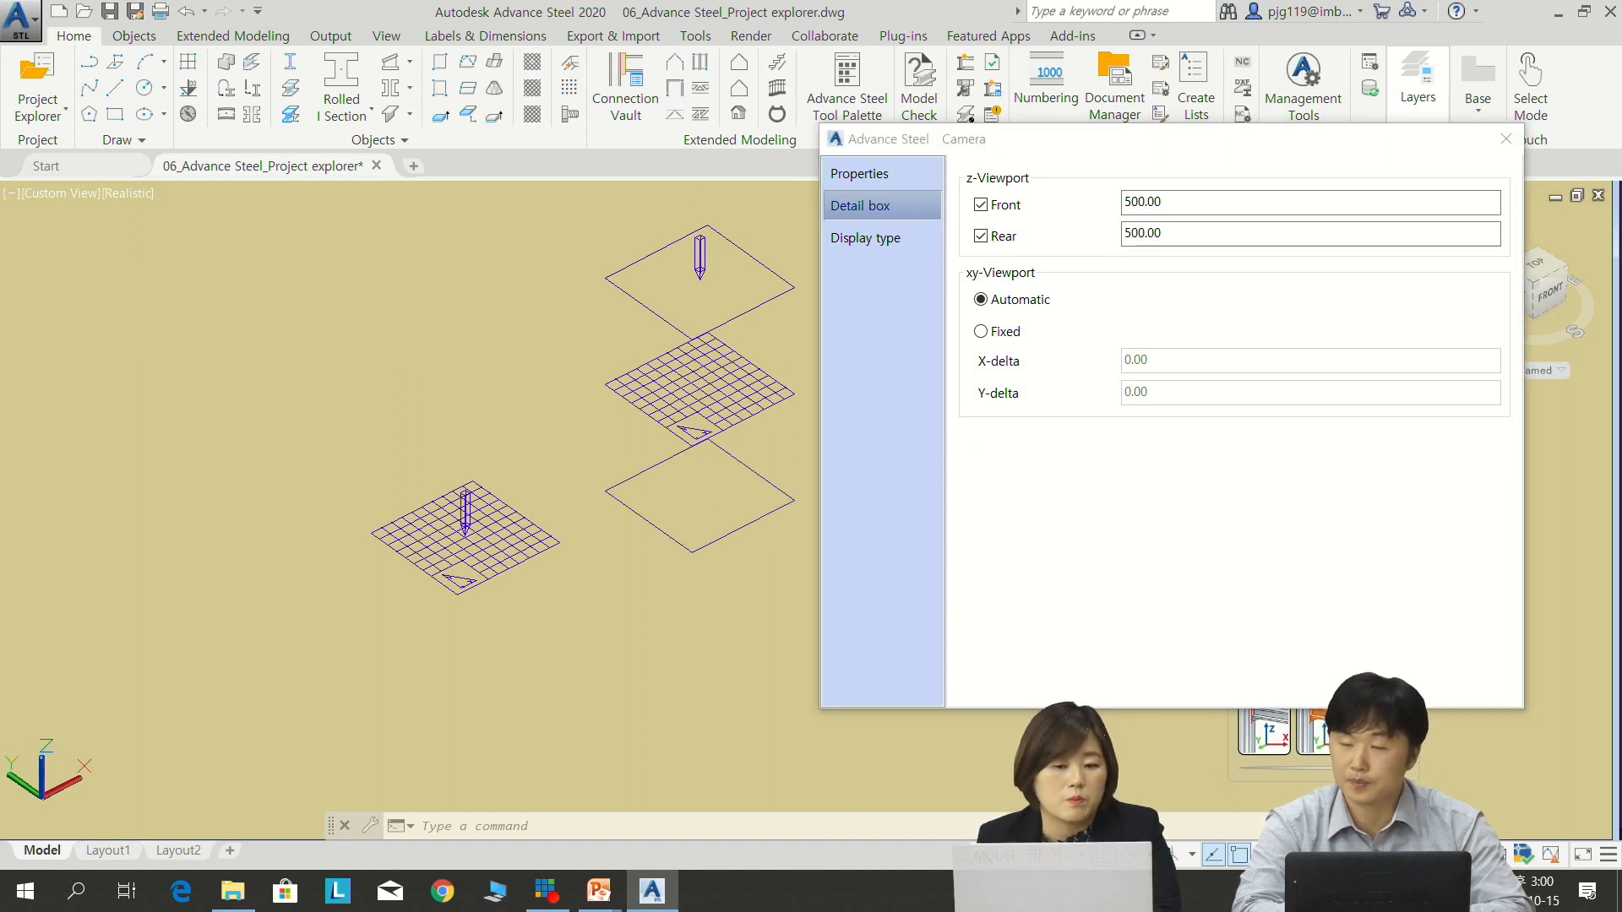
left_click(1505, 139)
Create a third UCS camera on the opposite side of the first and enable its front and rear z-viewport limits at 500
mouse_move(710, 578)
middle_mouse_down("shift")
mouse_move(723, 538)
mouse_move(705, 576)
middle_mouse_up("shift")
scroll(705, 576, "down", 8)
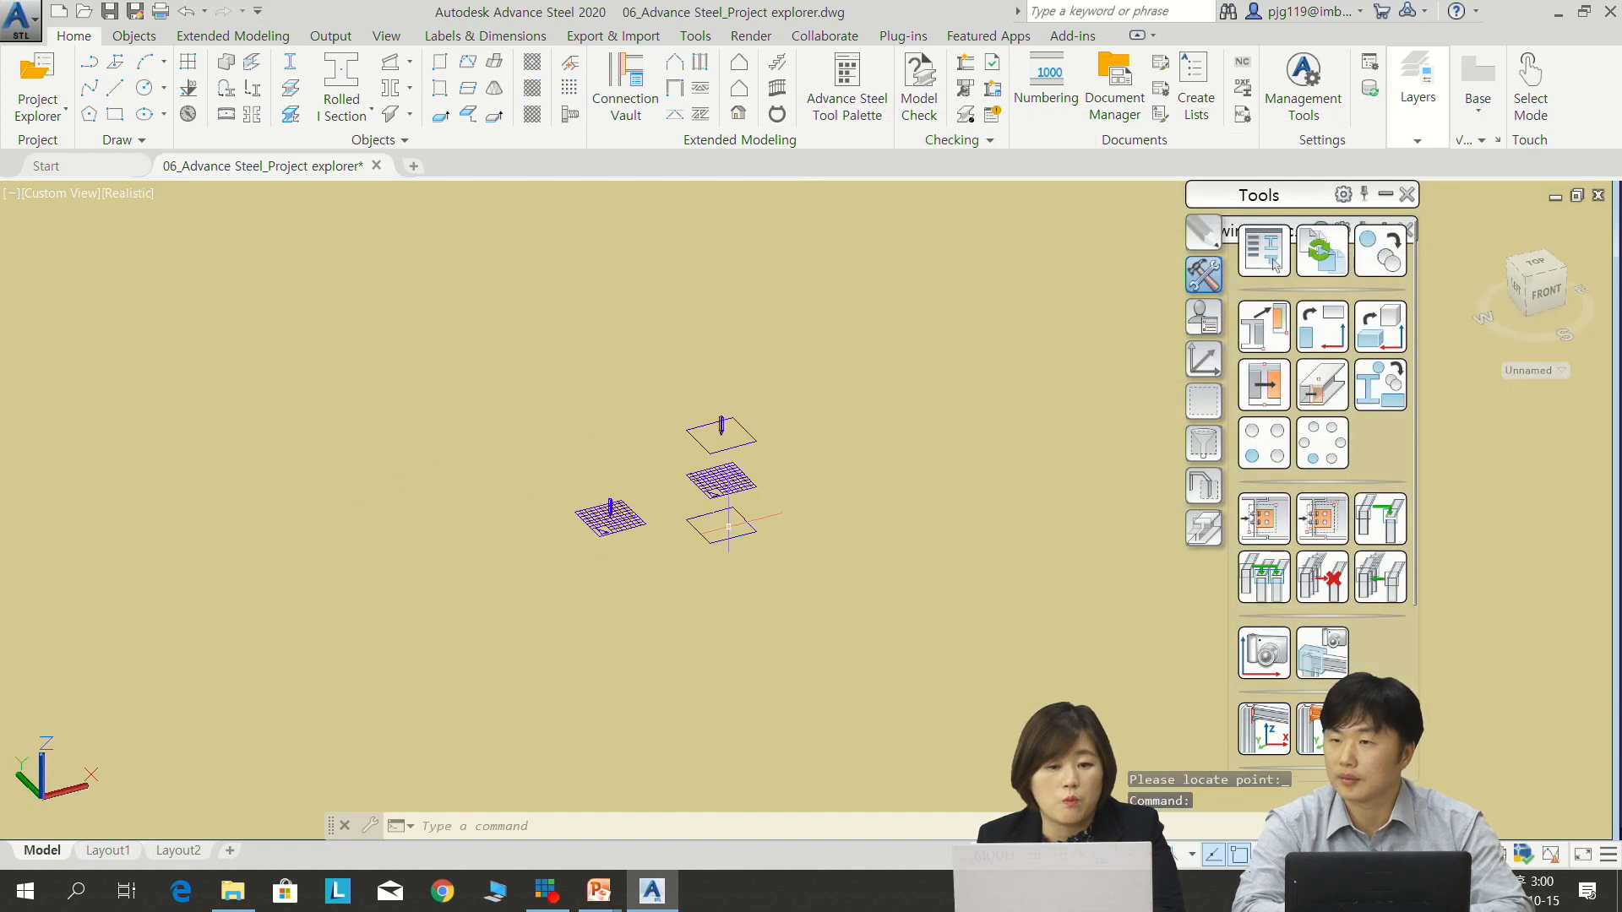
scroll(778, 496, "up", 5)
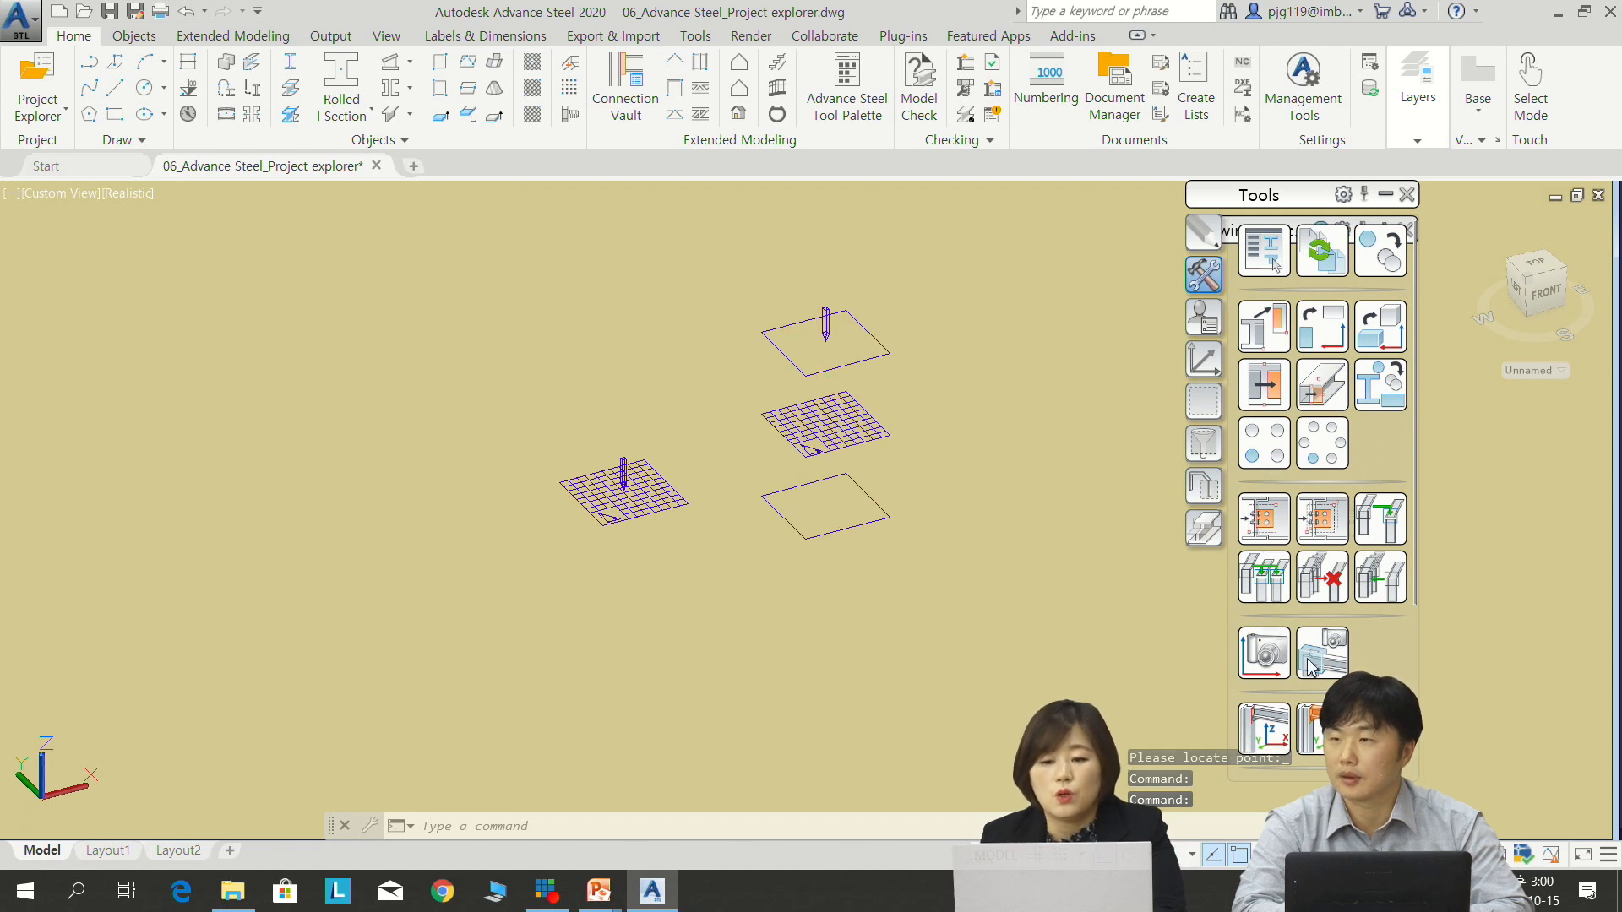
left_click(1261, 659)
left_click(287, 533)
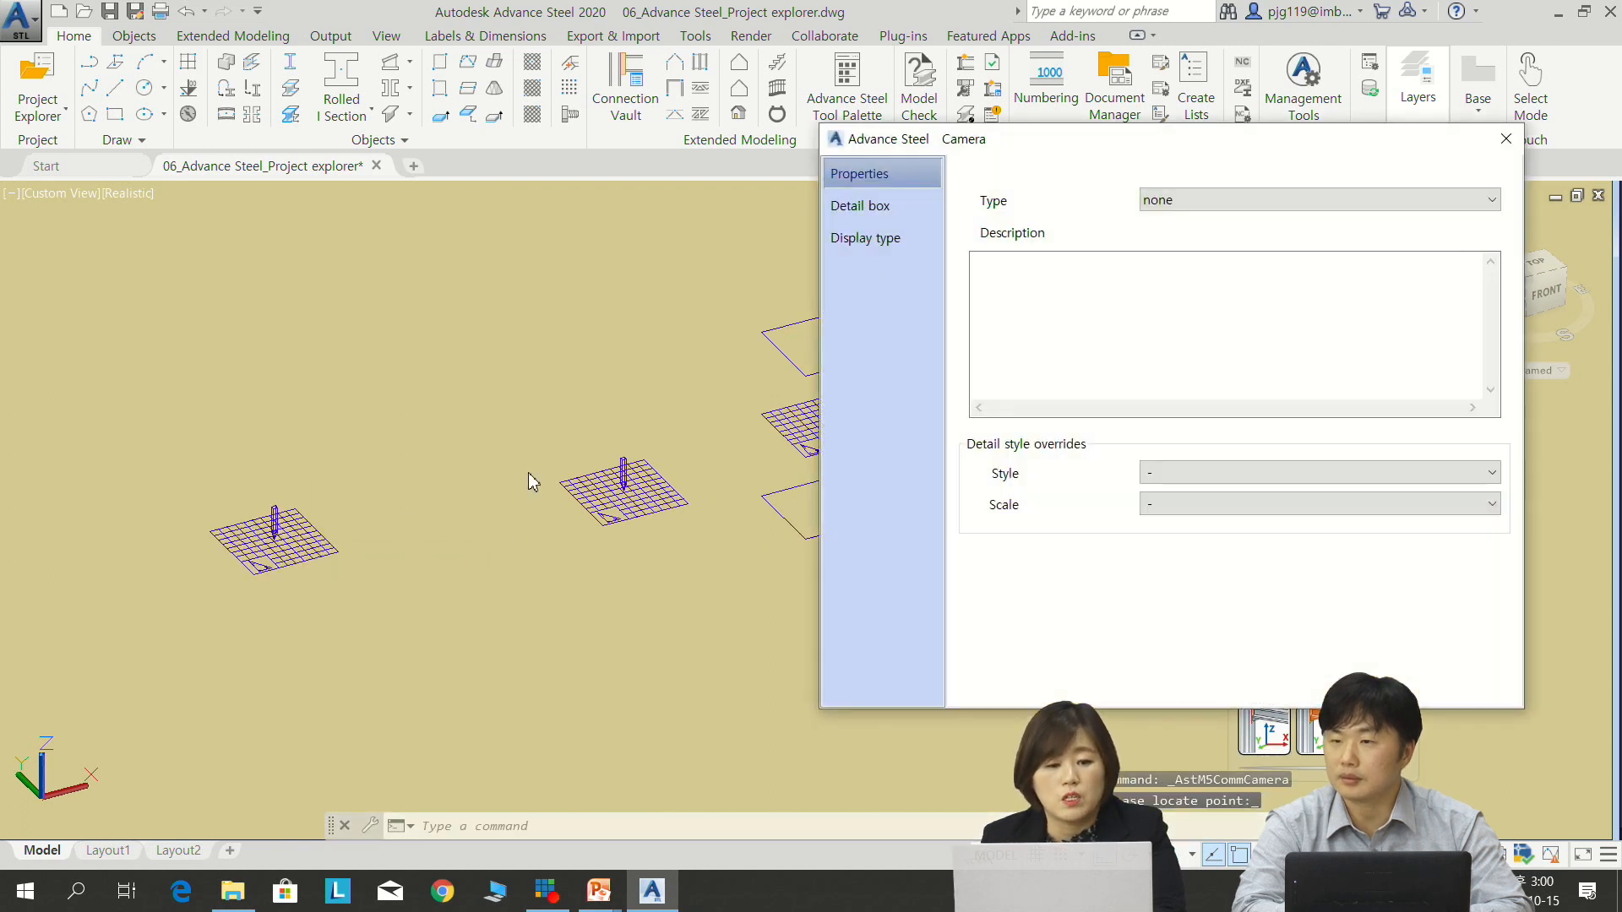
left_click(860, 205)
left_click(1005, 208)
left_click(1002, 237)
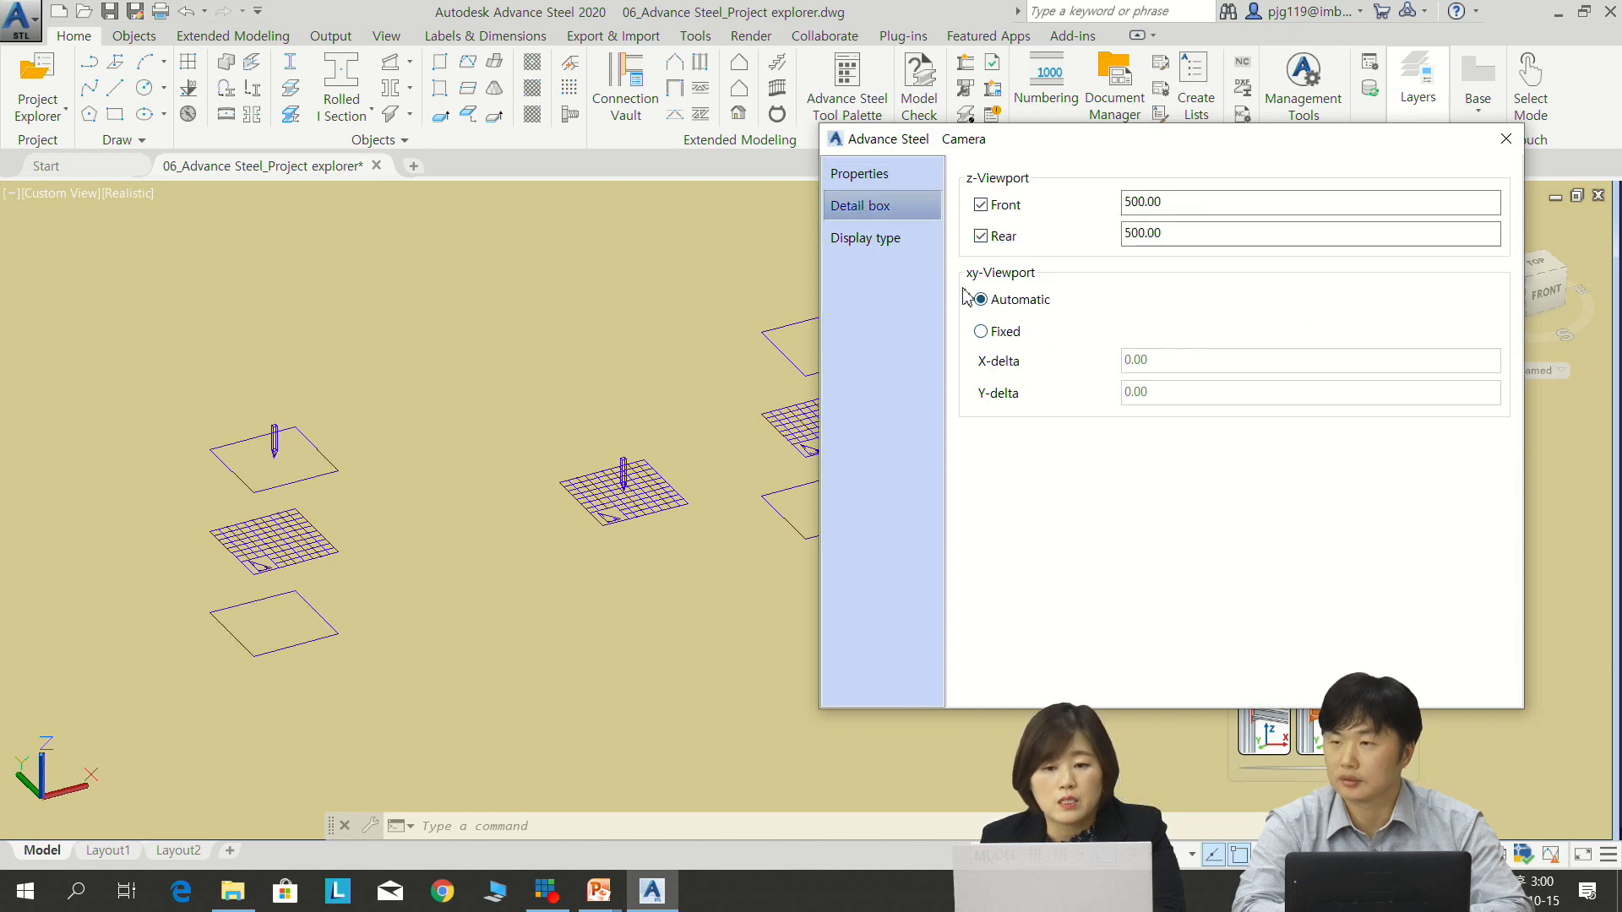
Set the third camera's xy-viewport to Fixed with X-delta 3000 and Y-delta 3500, and close its properties
left_click(1003, 332)
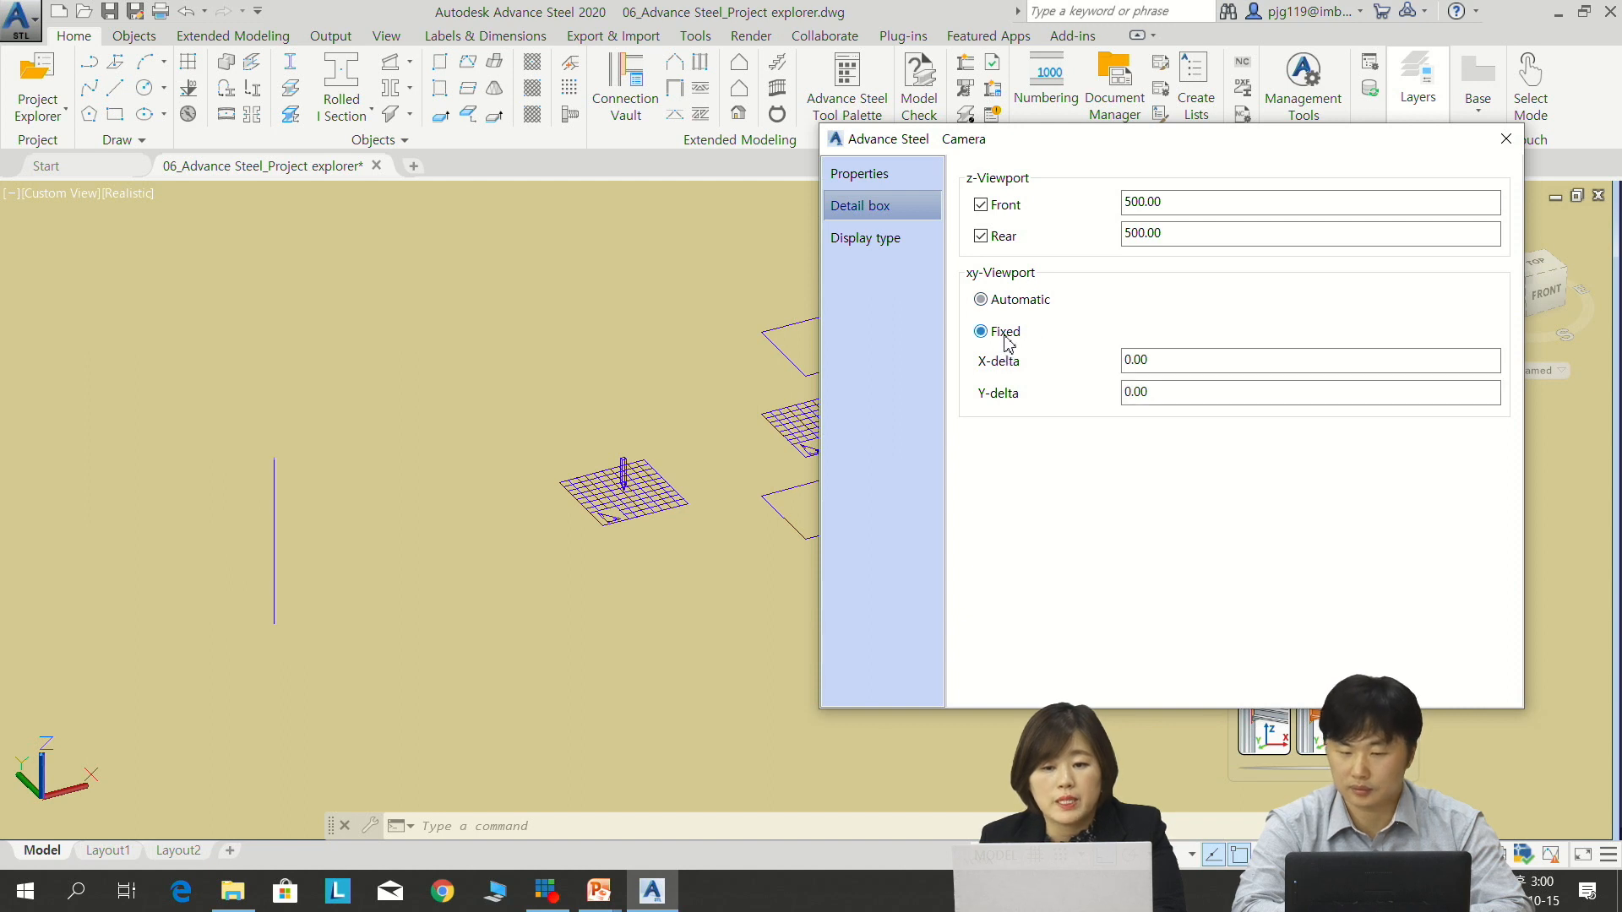
left_click_drag(1205, 367, 959, 352)
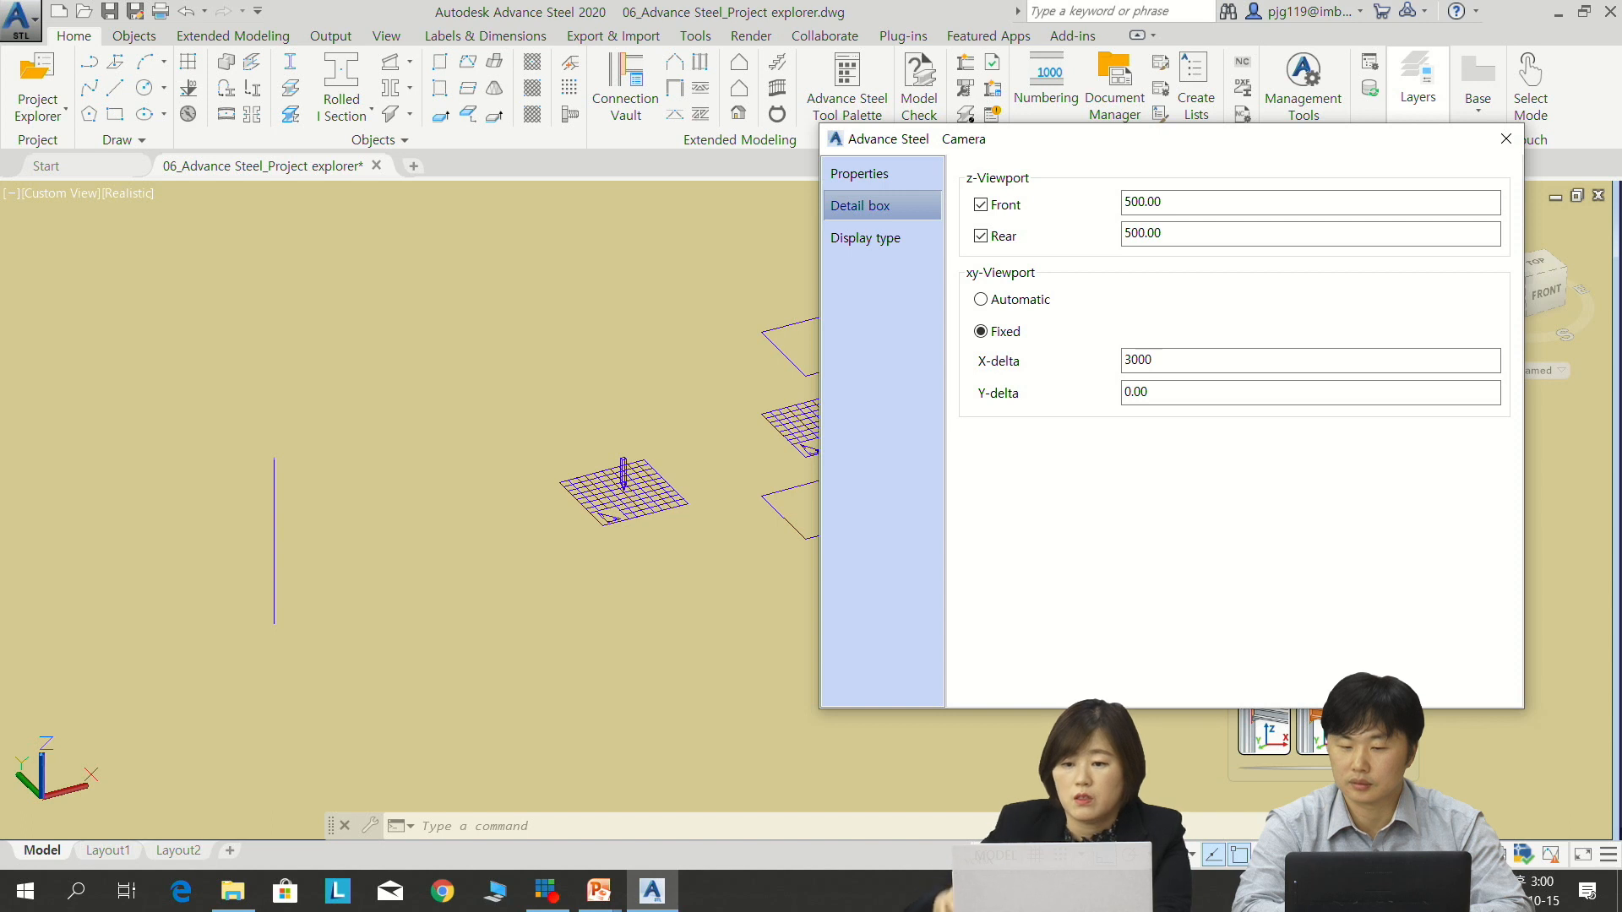
type("3000")
left_click(1205, 391)
left_click(1223, 393)
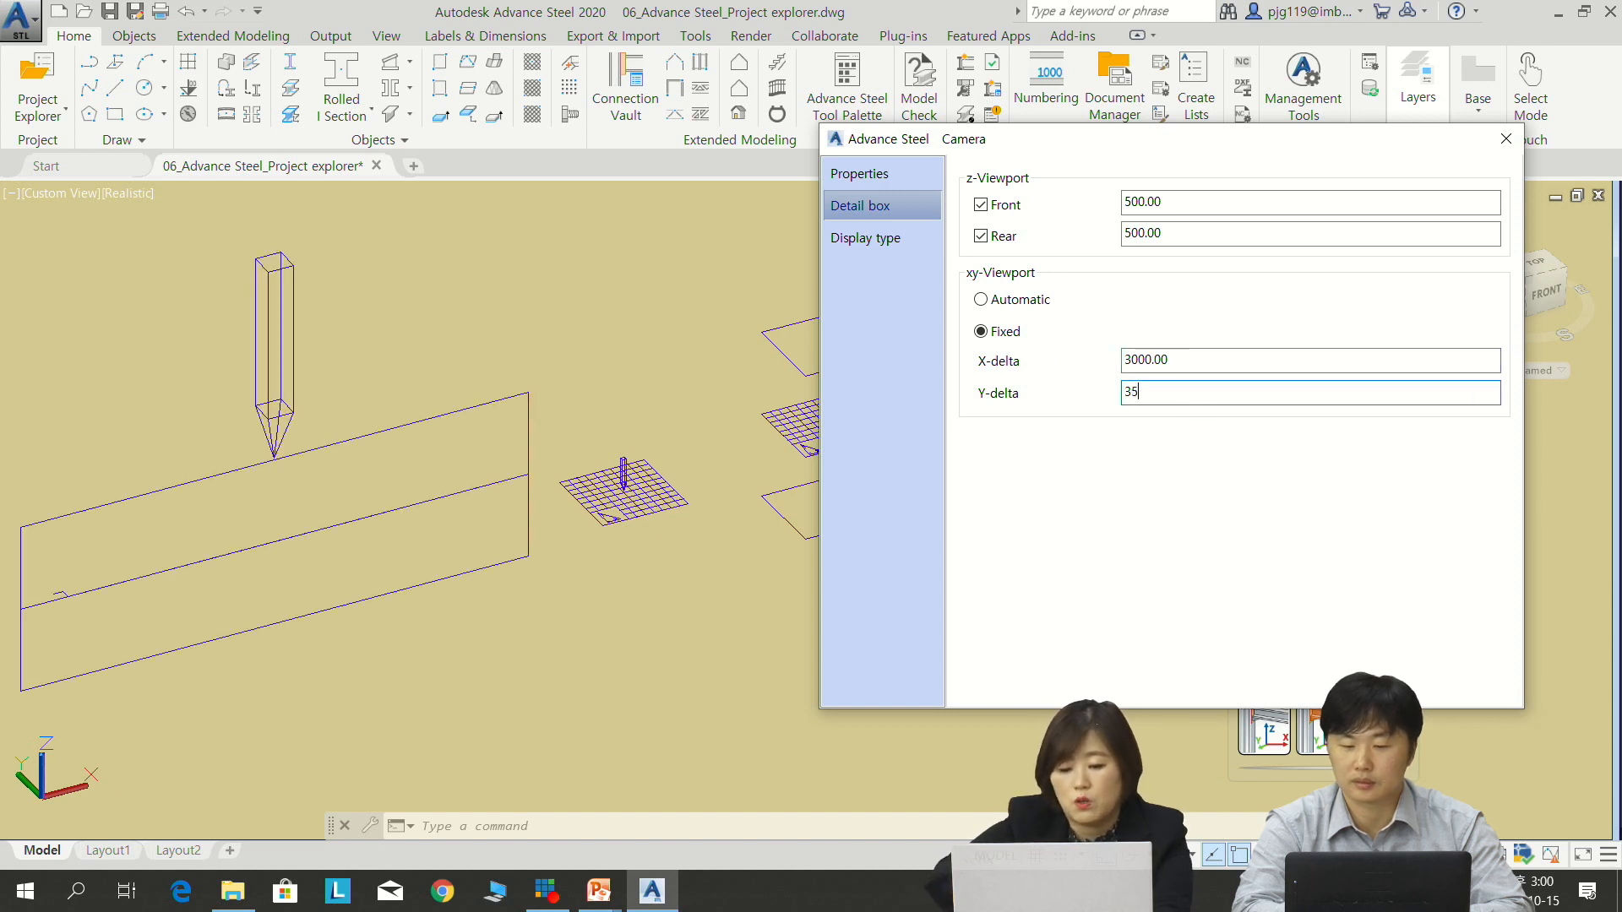
type("3500")
left_click(571, 615)
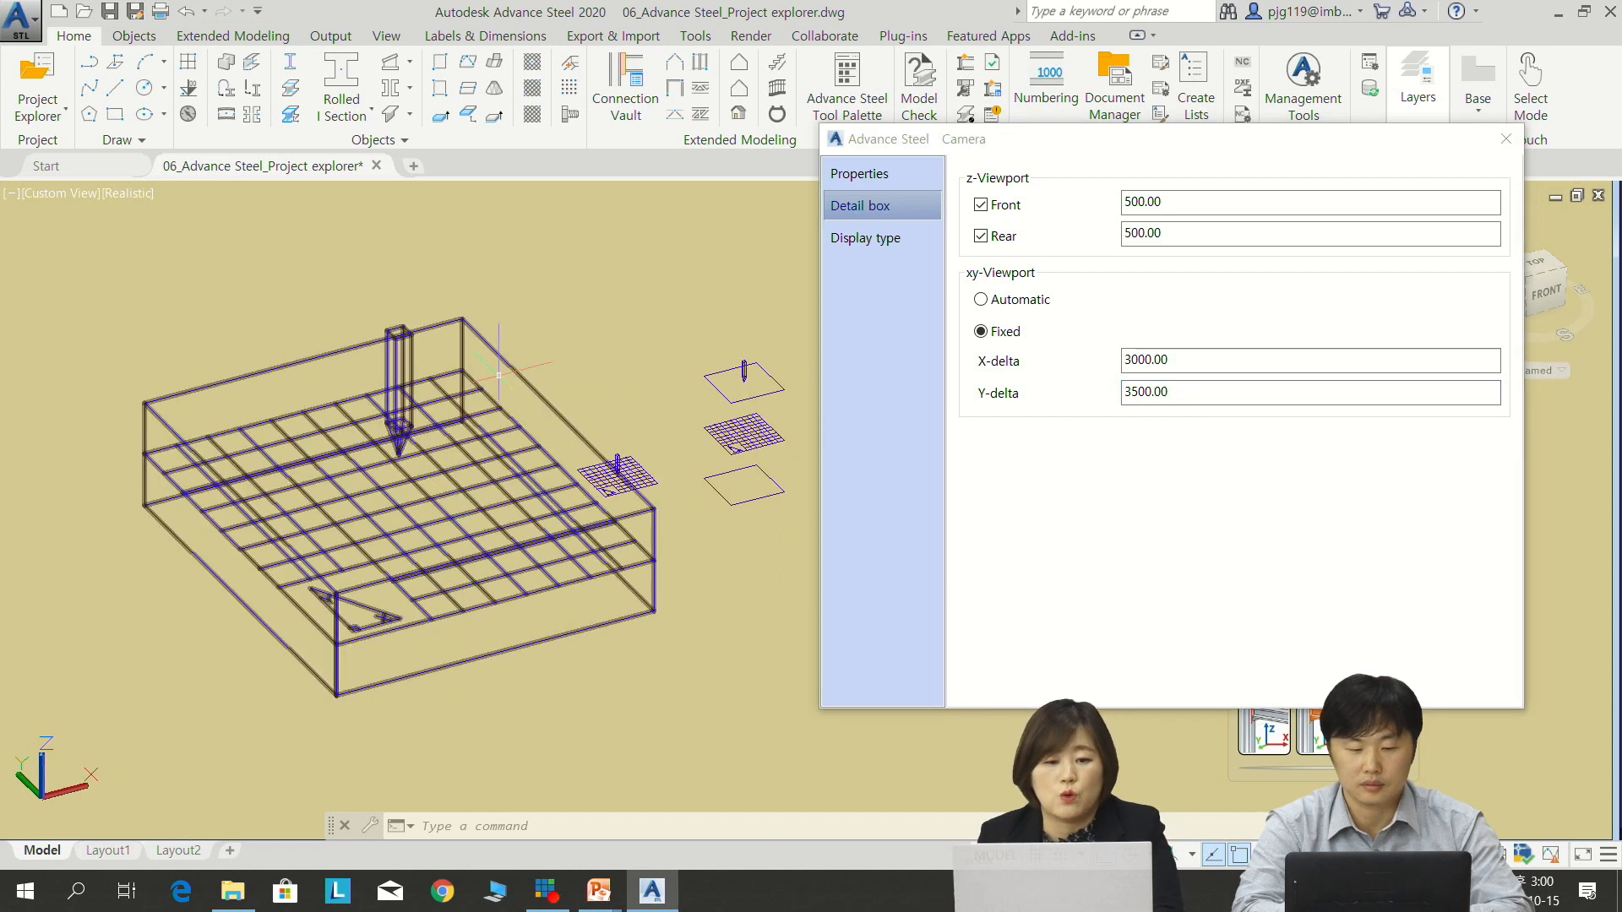
left_click(1505, 139)
middle_click_drag(700, 475, 791, 438)
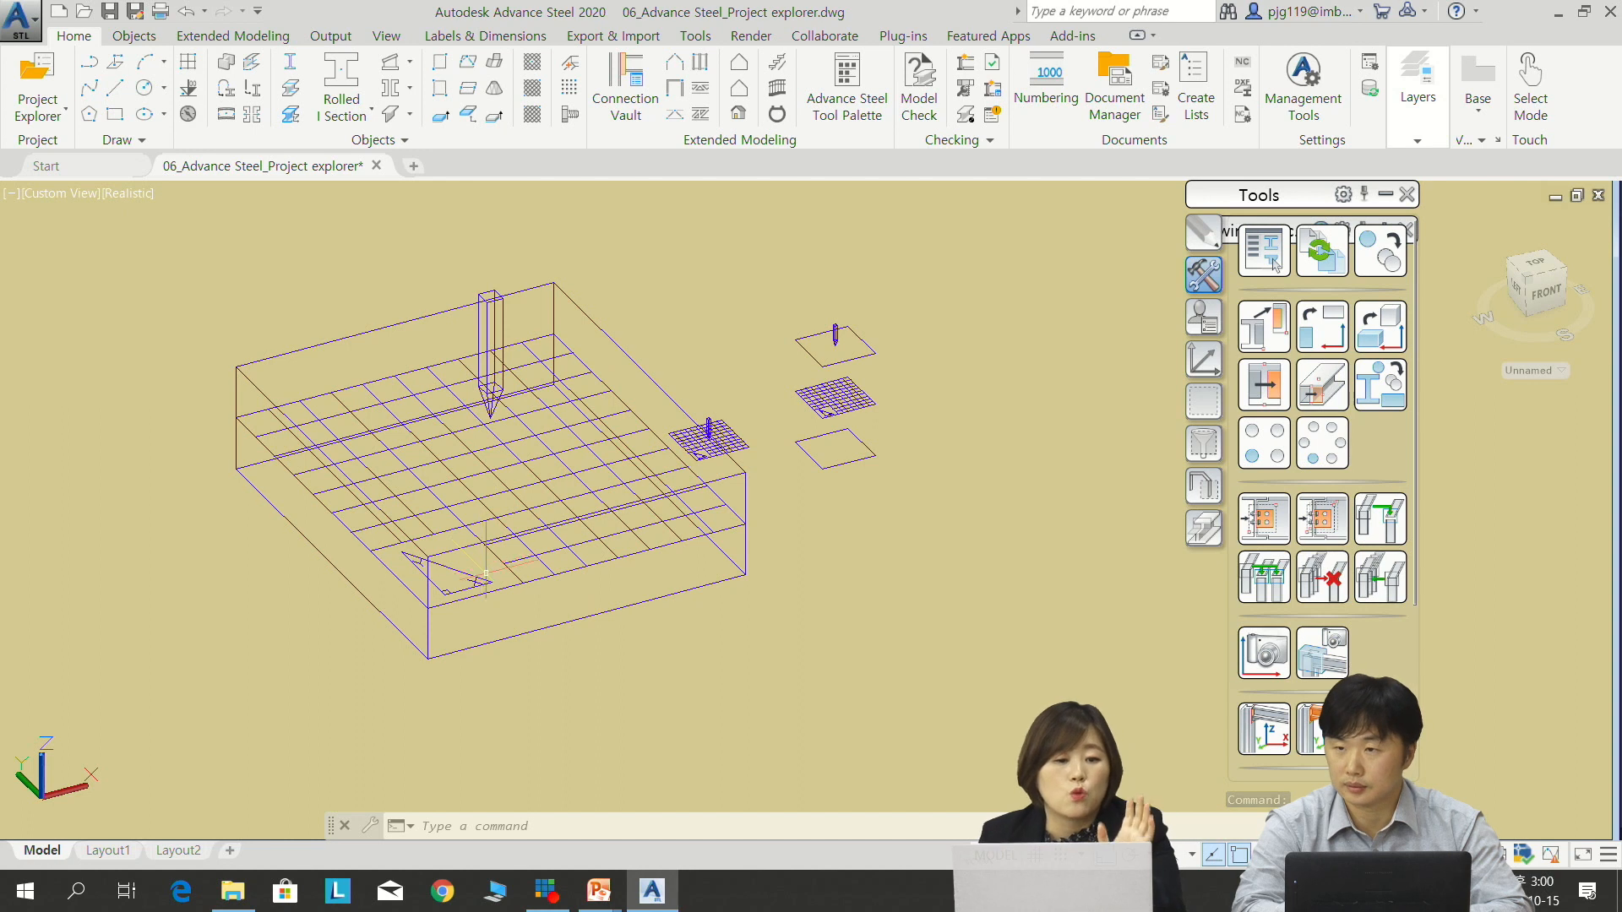
left_click(542, 581)
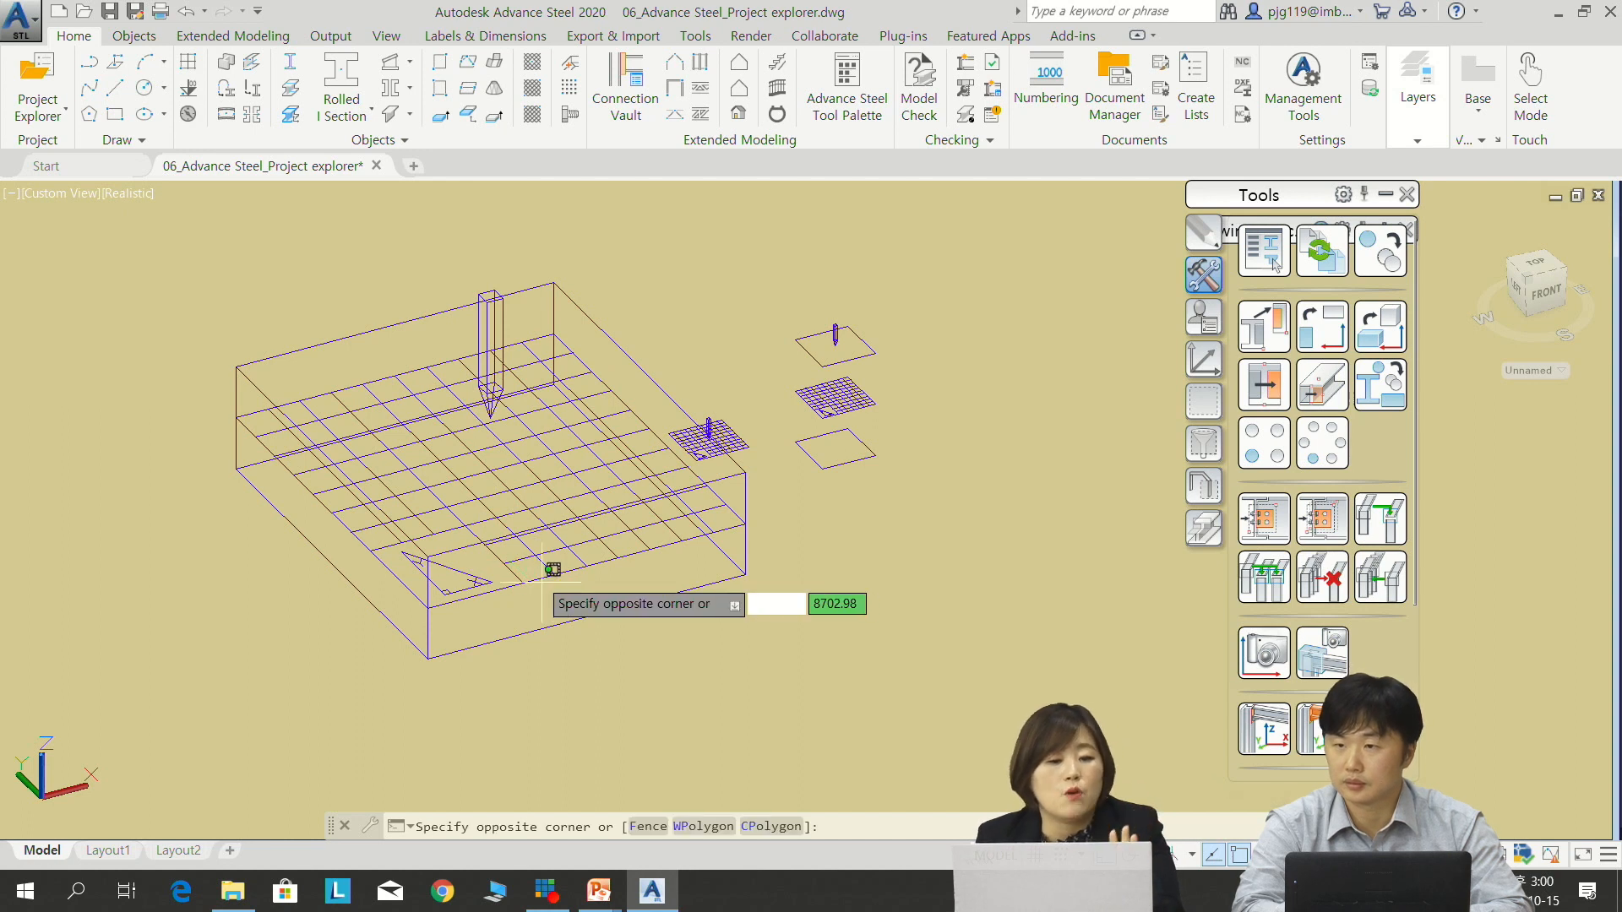
left_click(740, 598)
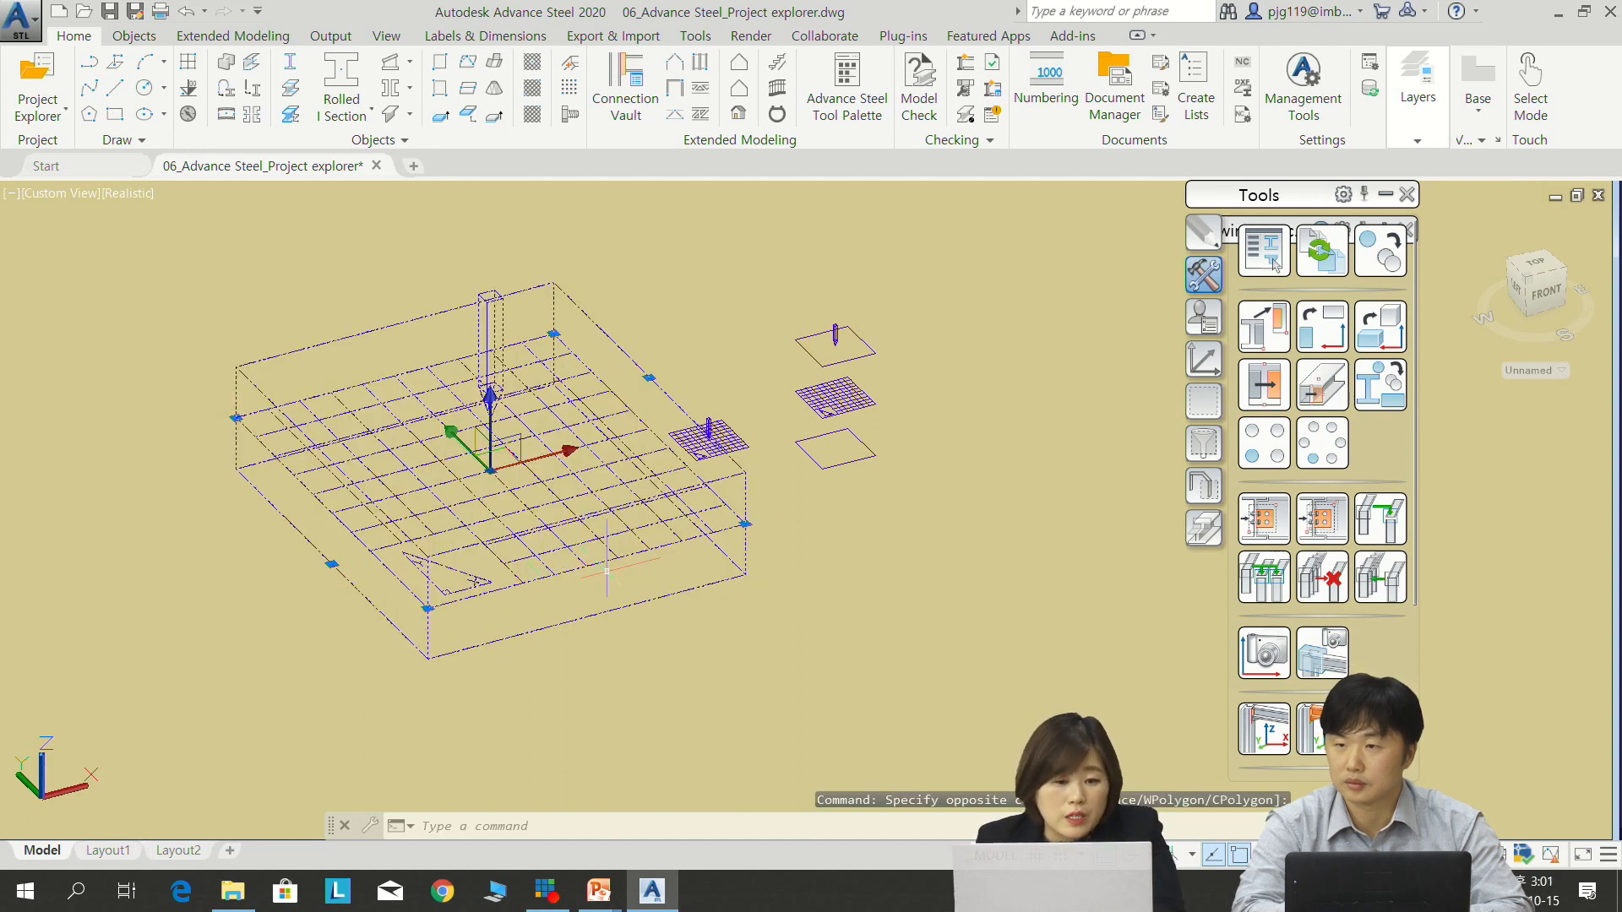
left_click(331, 563)
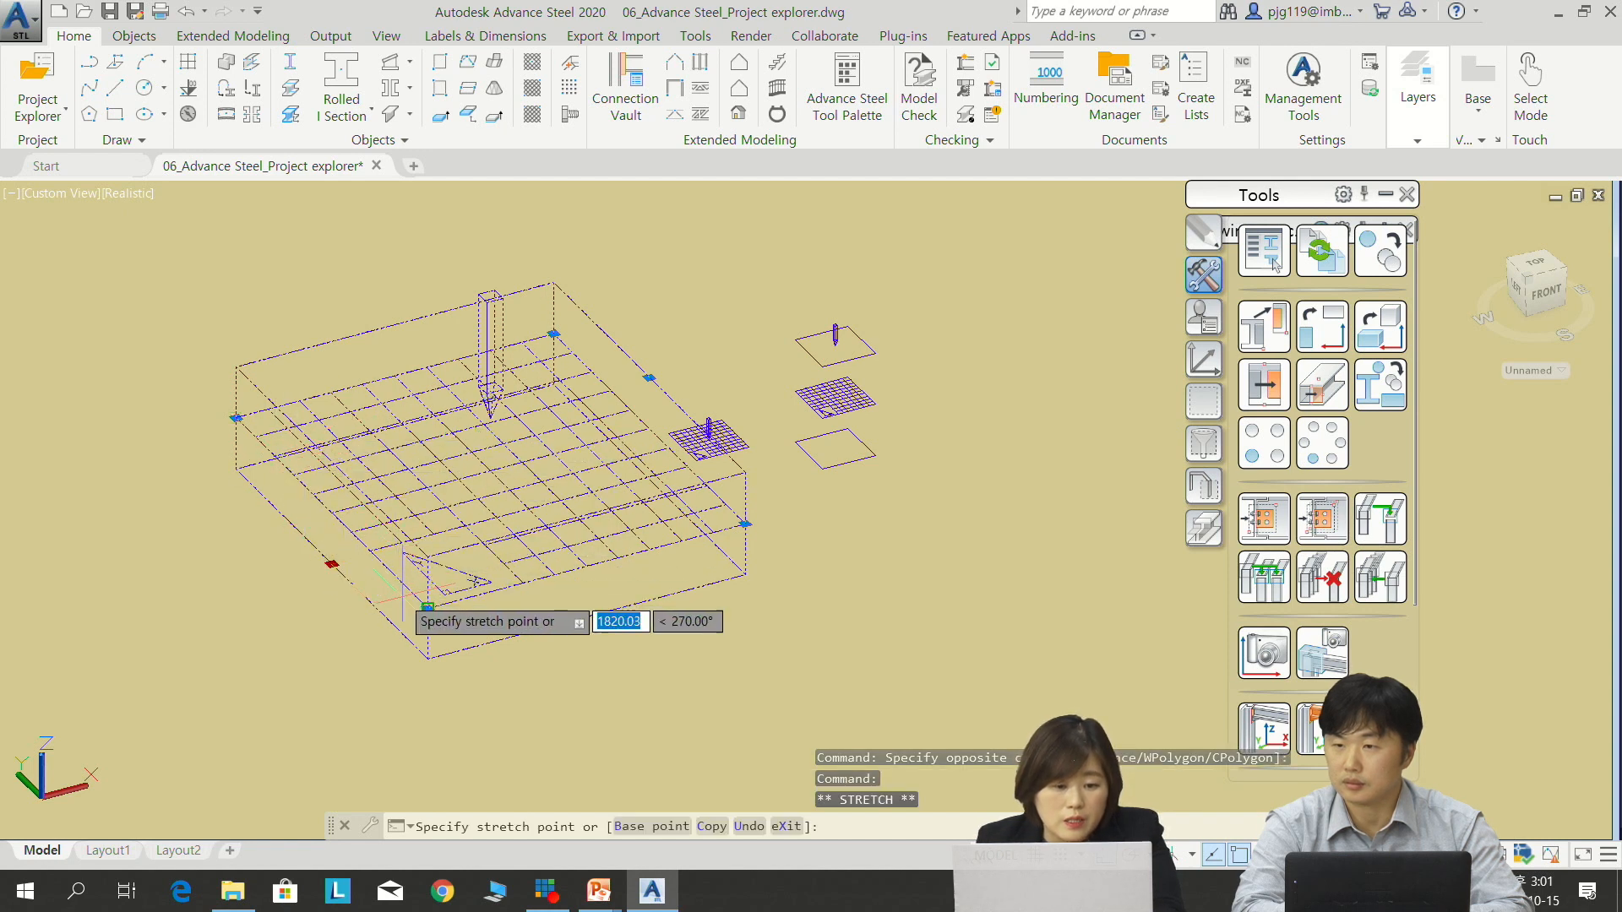
key("Escape")
left_click(427, 608)
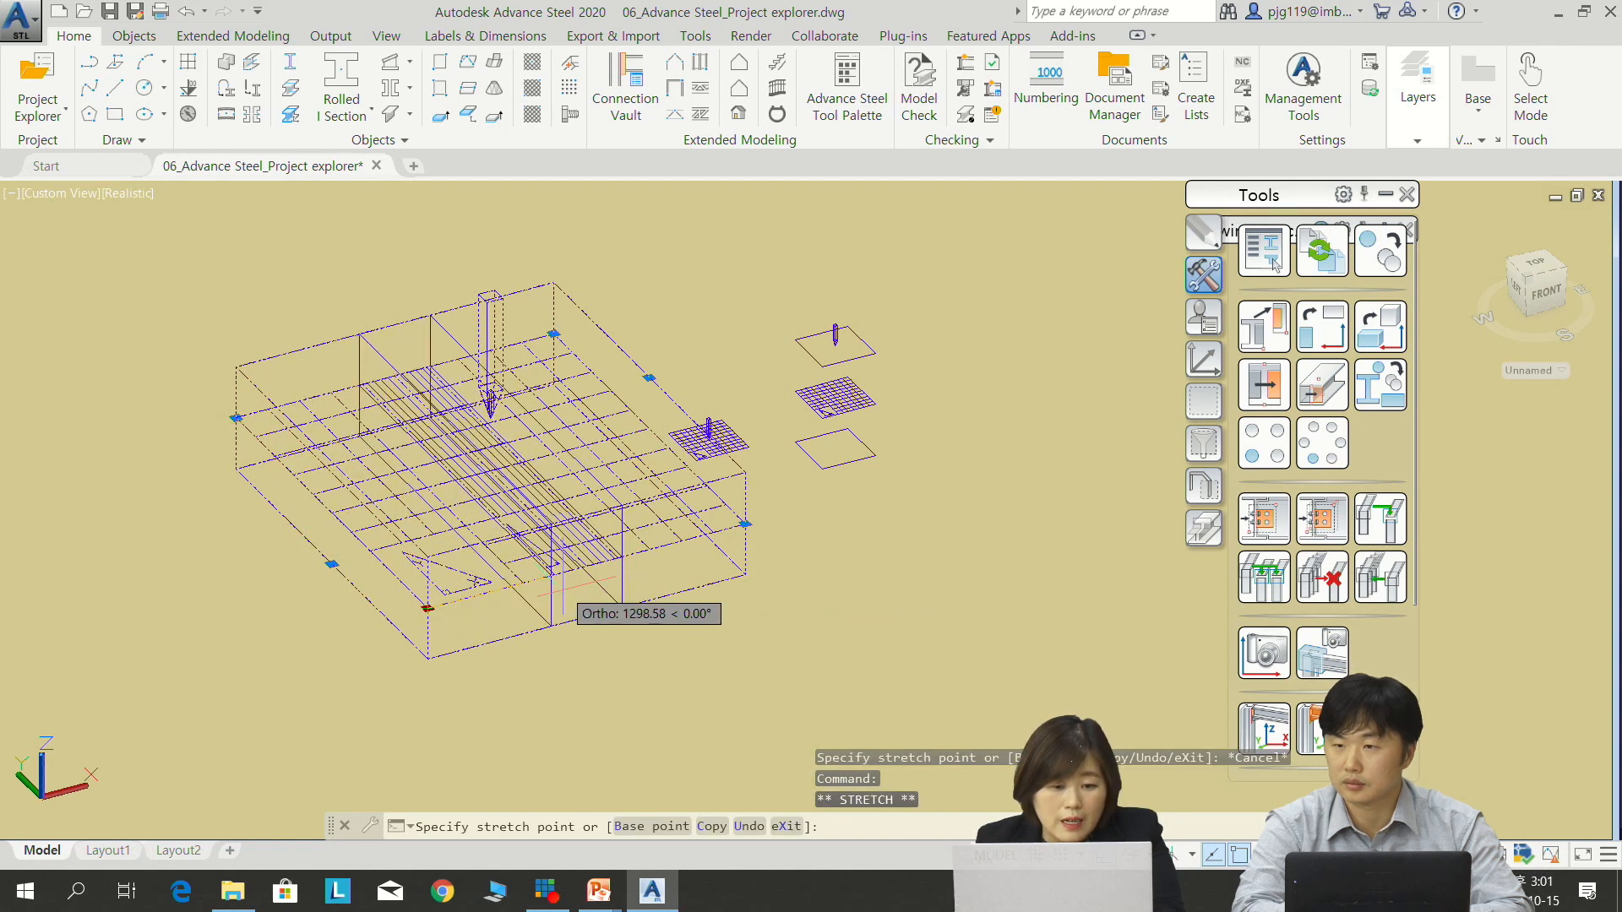
key("Escape")
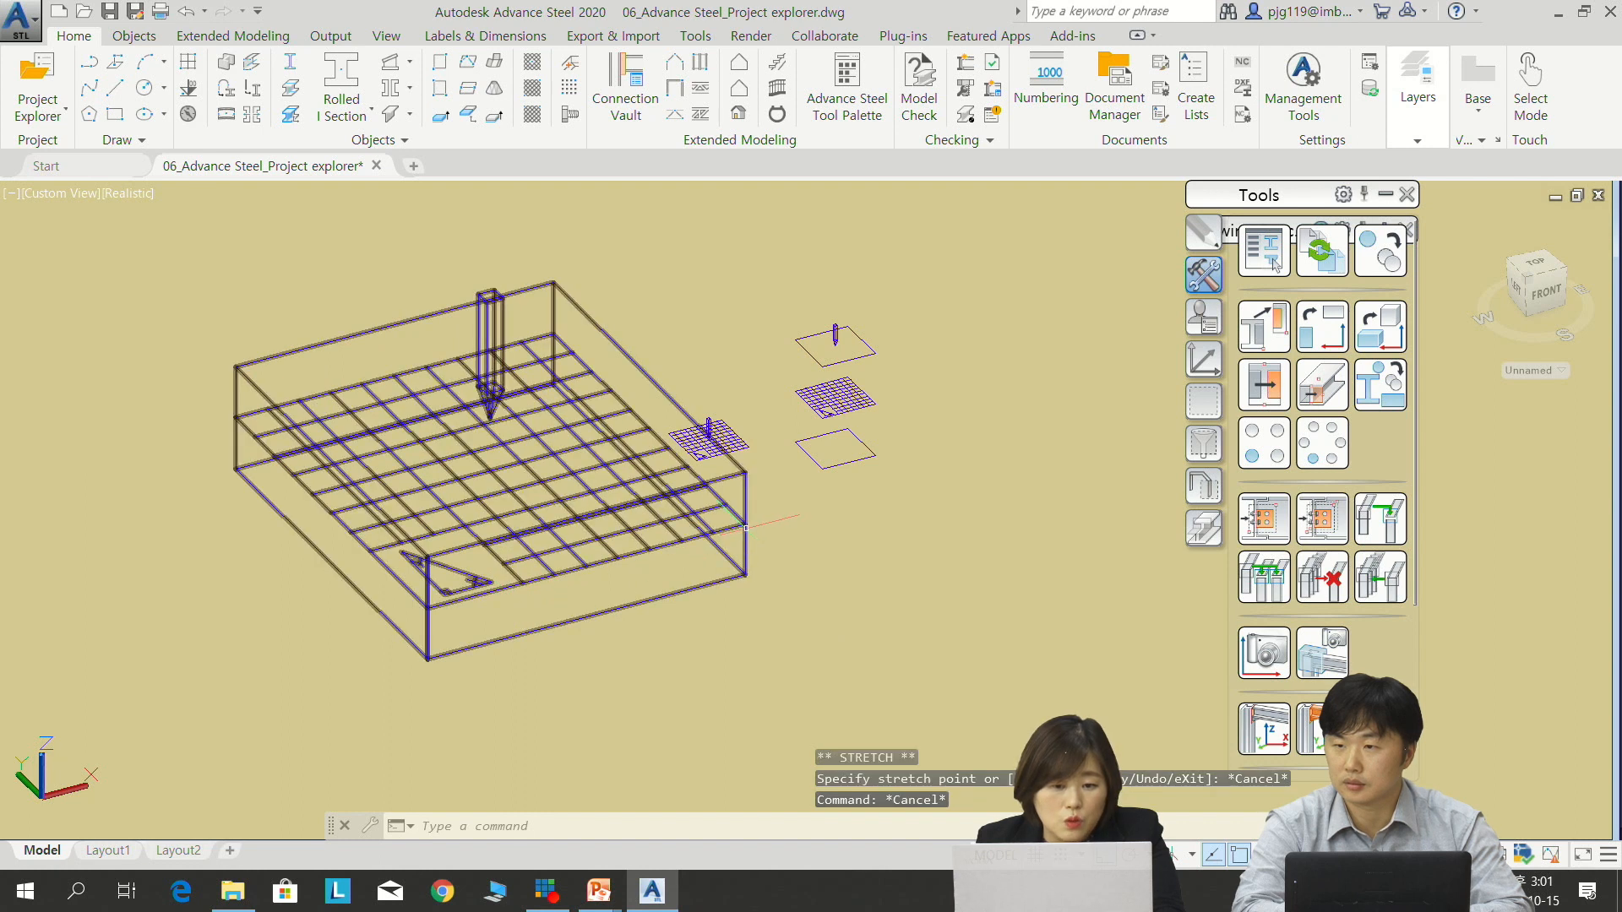
Stretch the large camera box outward along its Y direction by about 1500 from its near corner grip
left_click(745, 524)
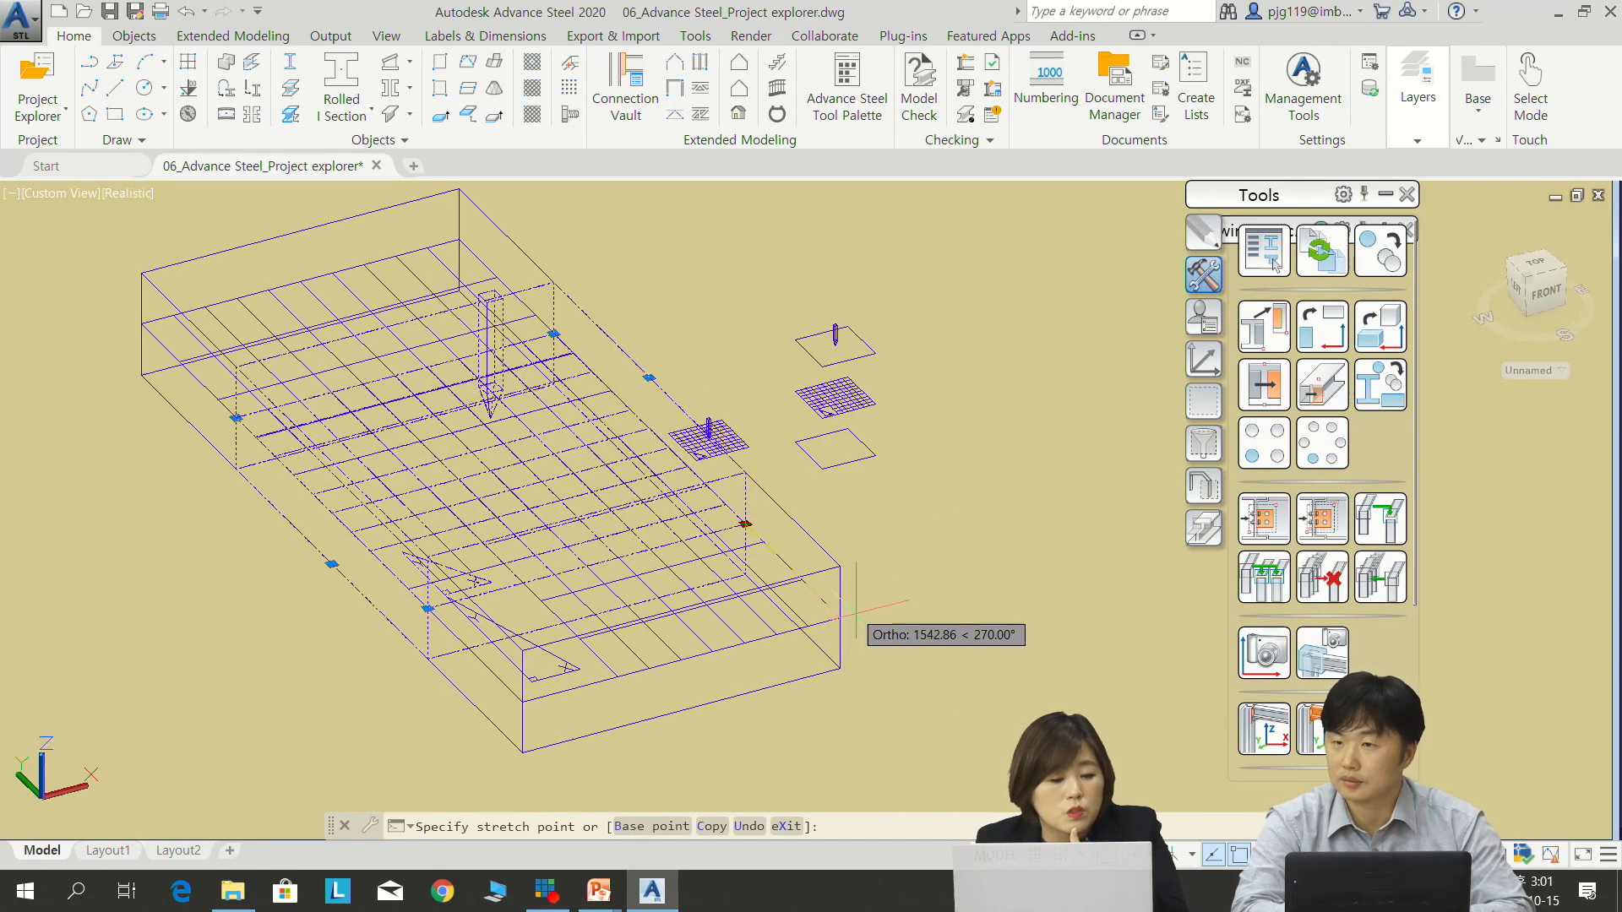
left_click(848, 615)
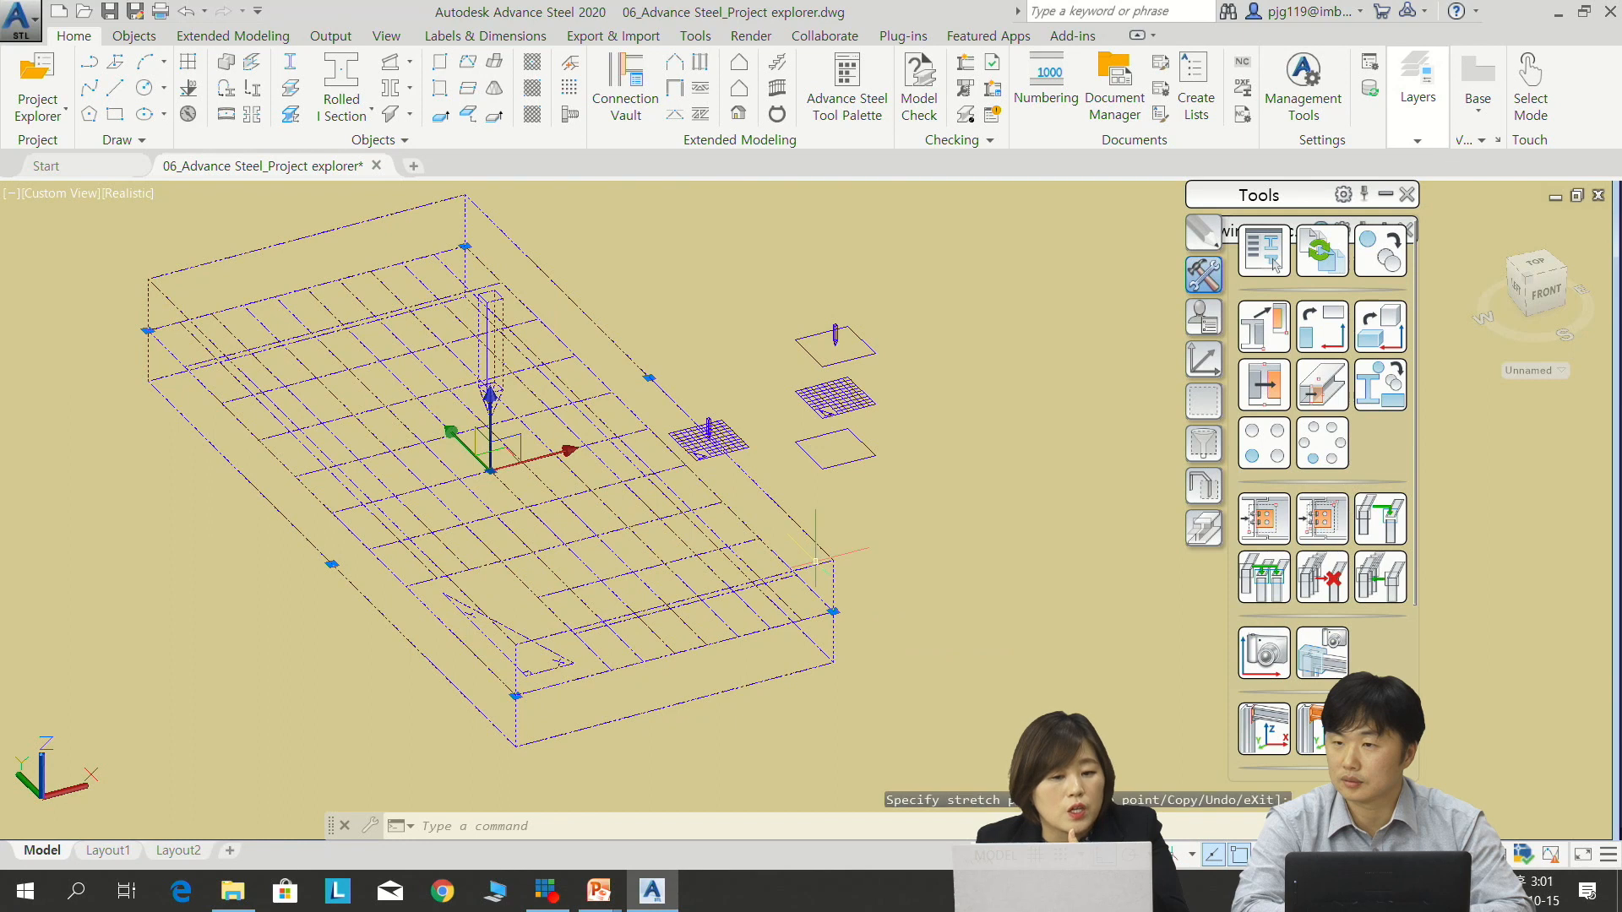
Stretch the large camera box outward along its X direction from its near corner grip and deselect it
left_click(833, 610)
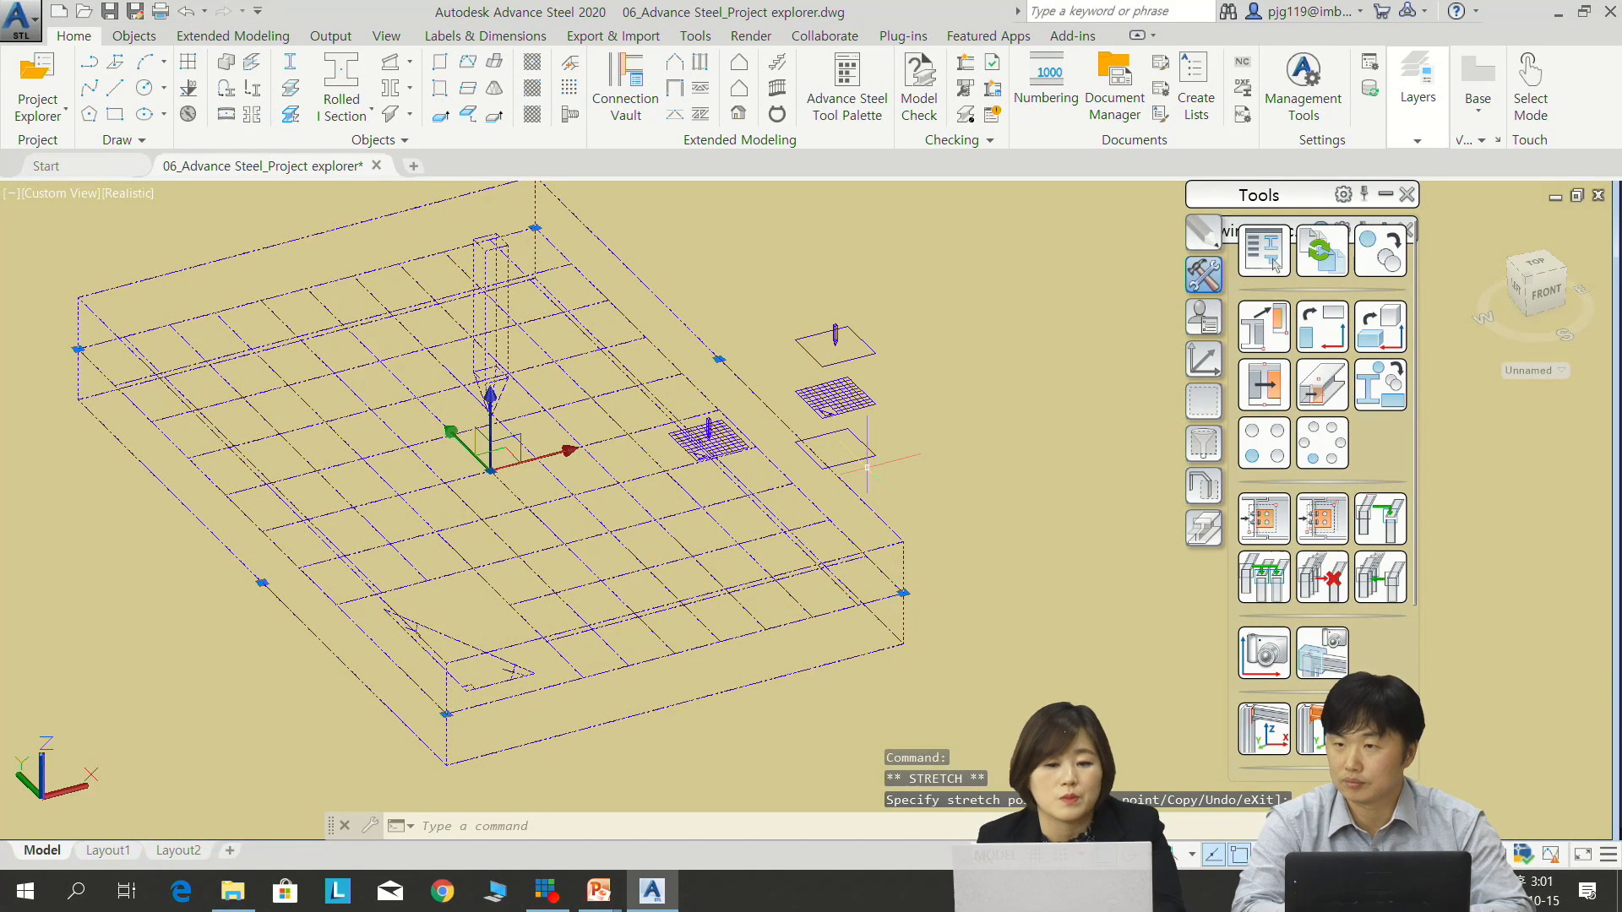
scroll(906, 475, "down", 2)
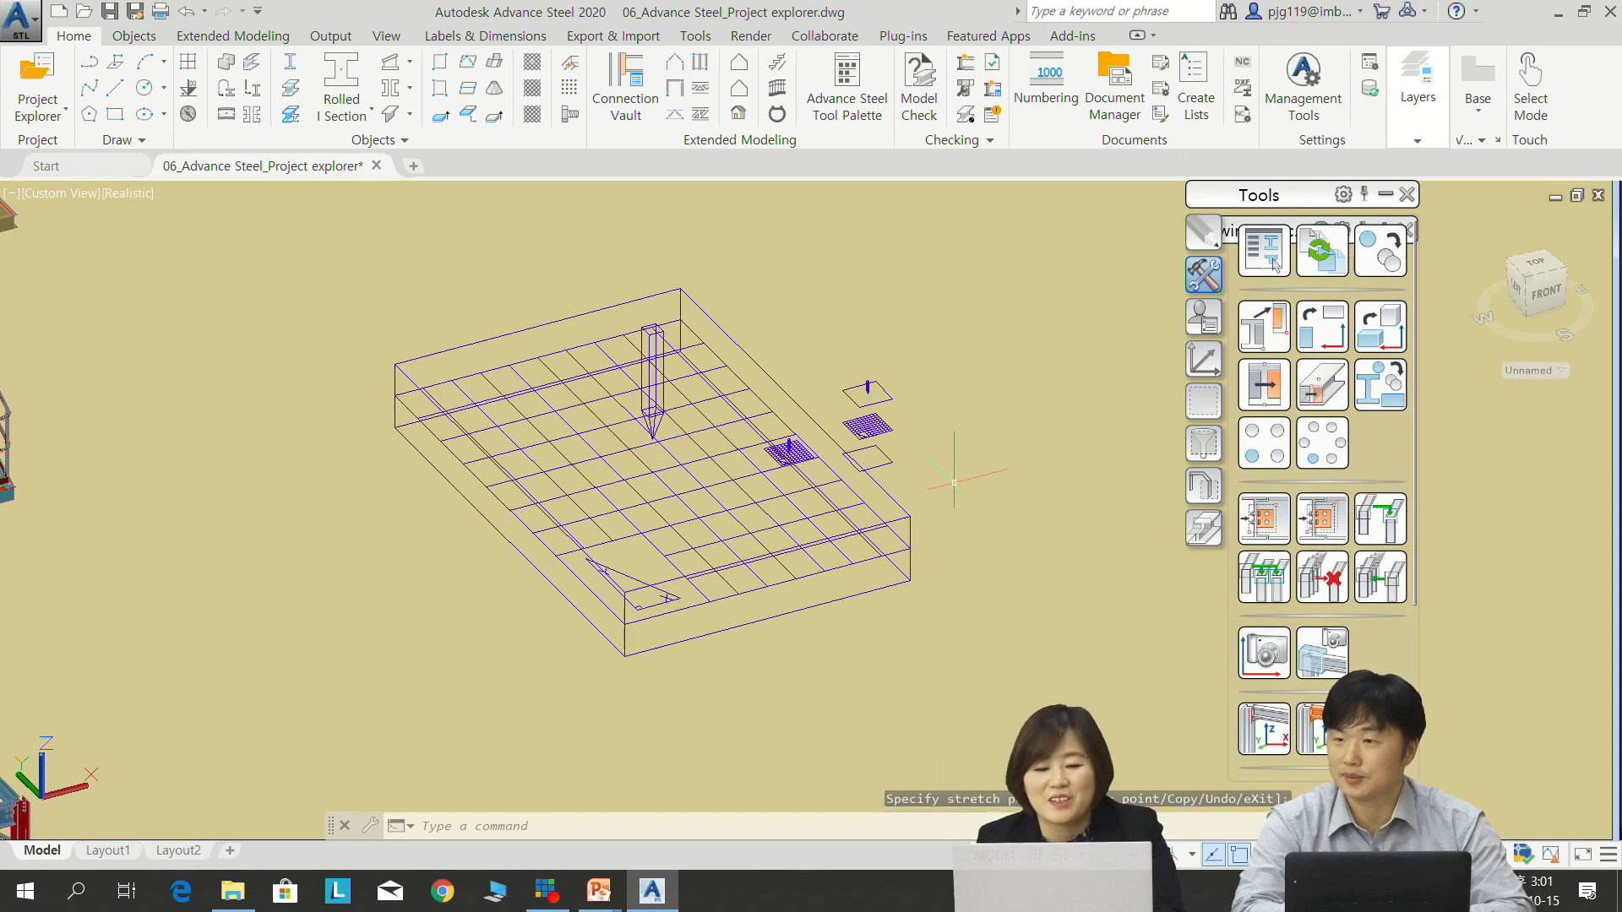
key("Escape")
Erase all three UCS cameras placed beside the steel structure
scroll(699, 374, "down", 3)
left_click(728, 381)
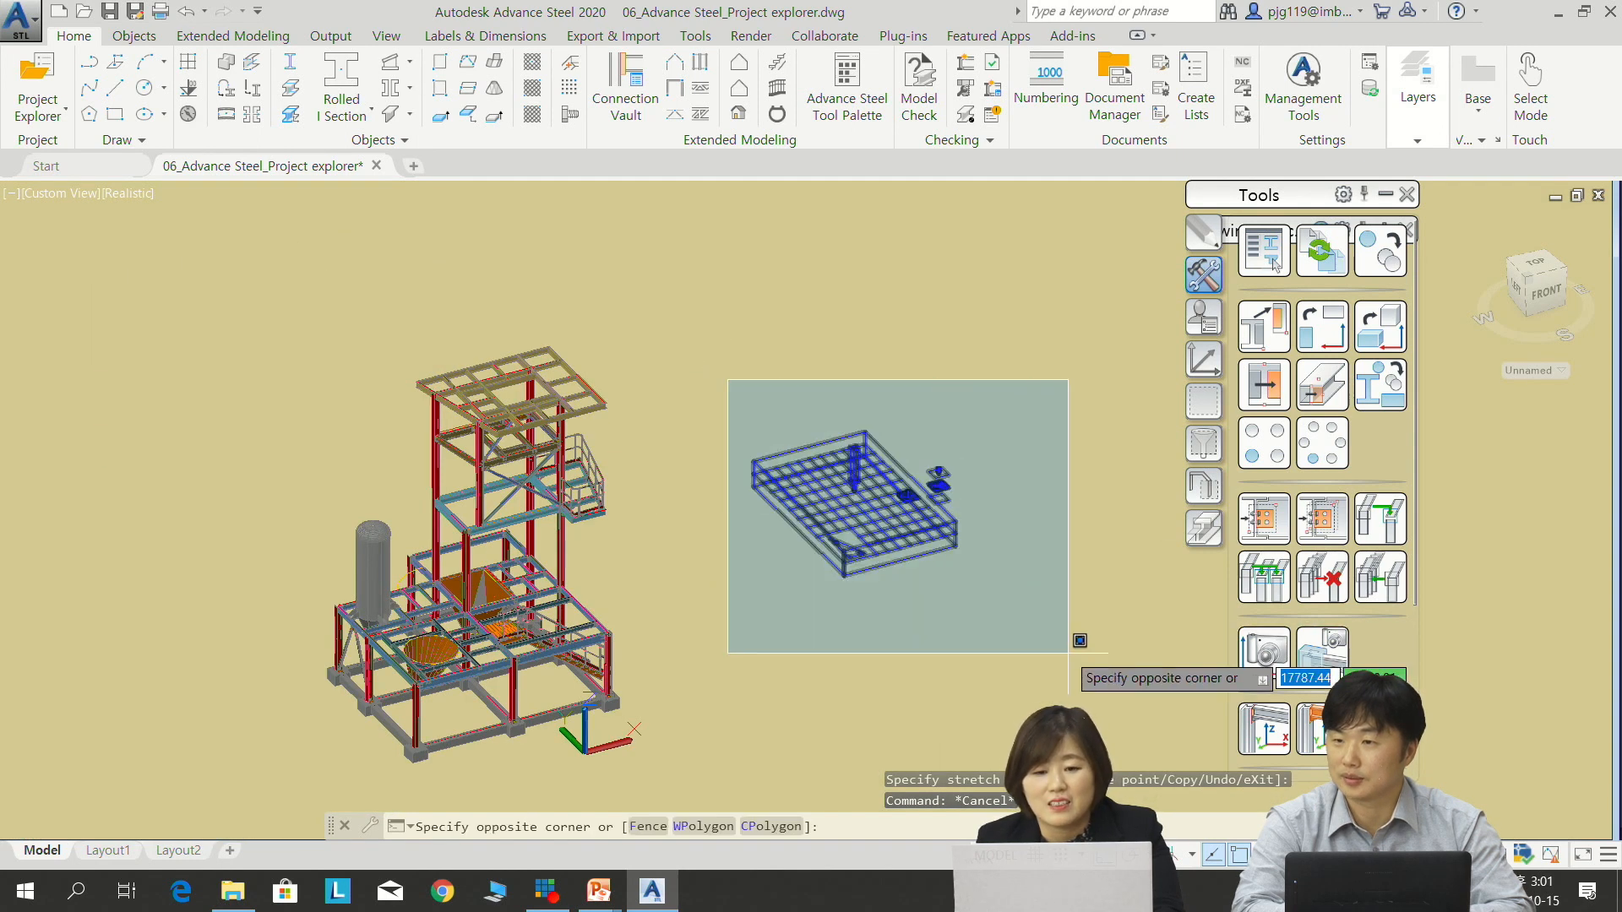
left_click(1069, 626)
key("Delete")
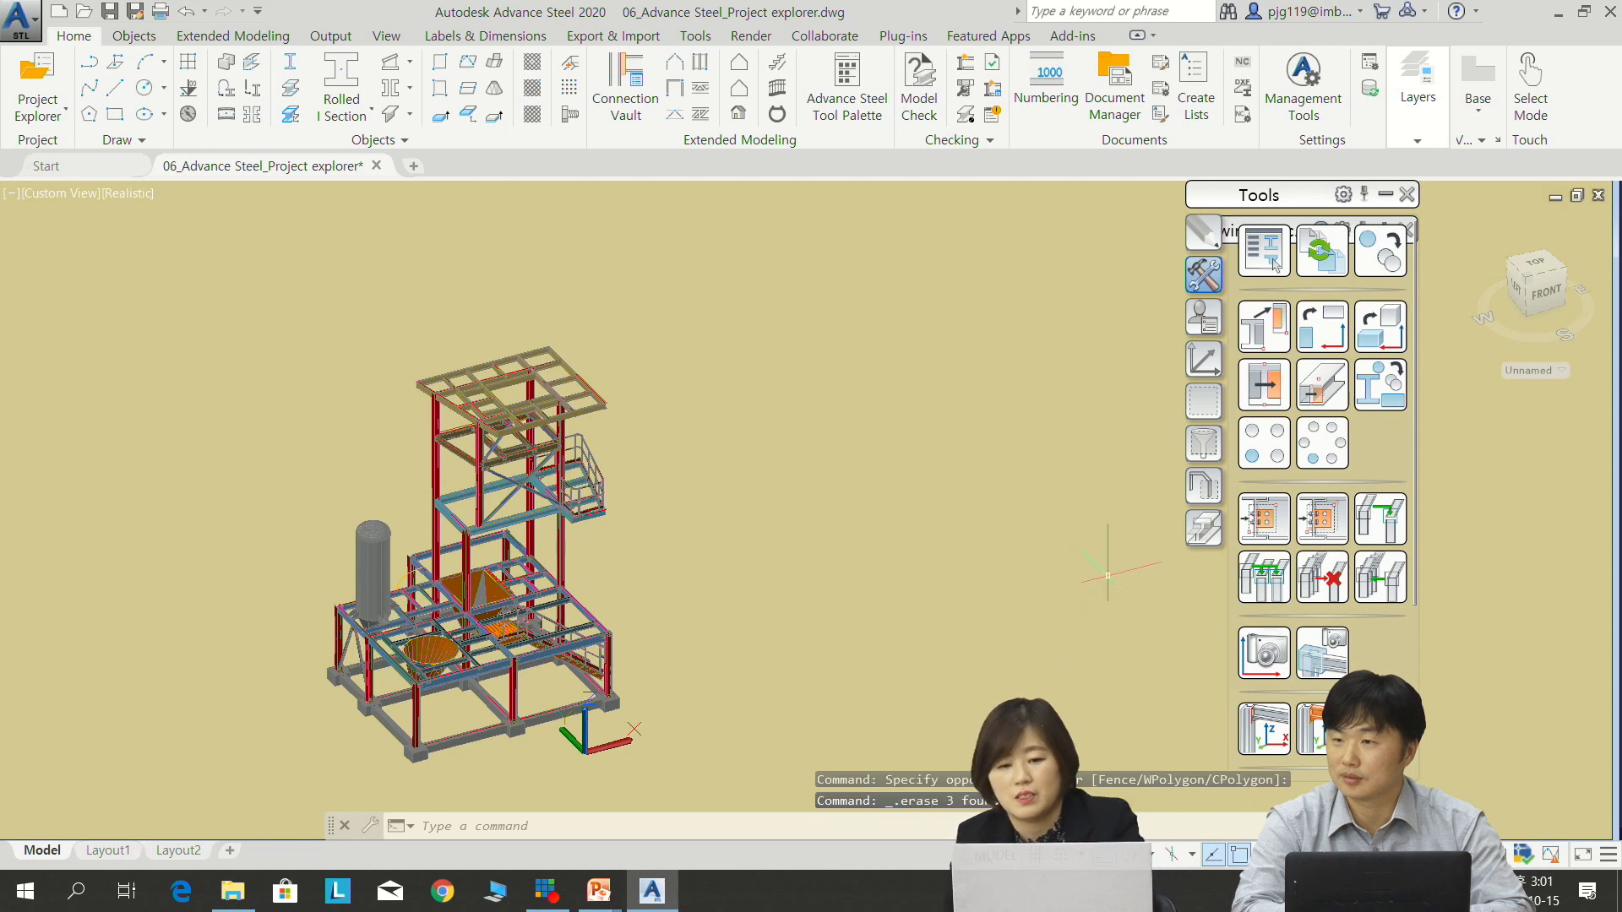
Create a UCS camera on the blue floor beam beside the square hopper, locating its point with the Nearest snap
middle_click_drag(811, 680, 883, 445)
scroll(971, 514, "up", 6)
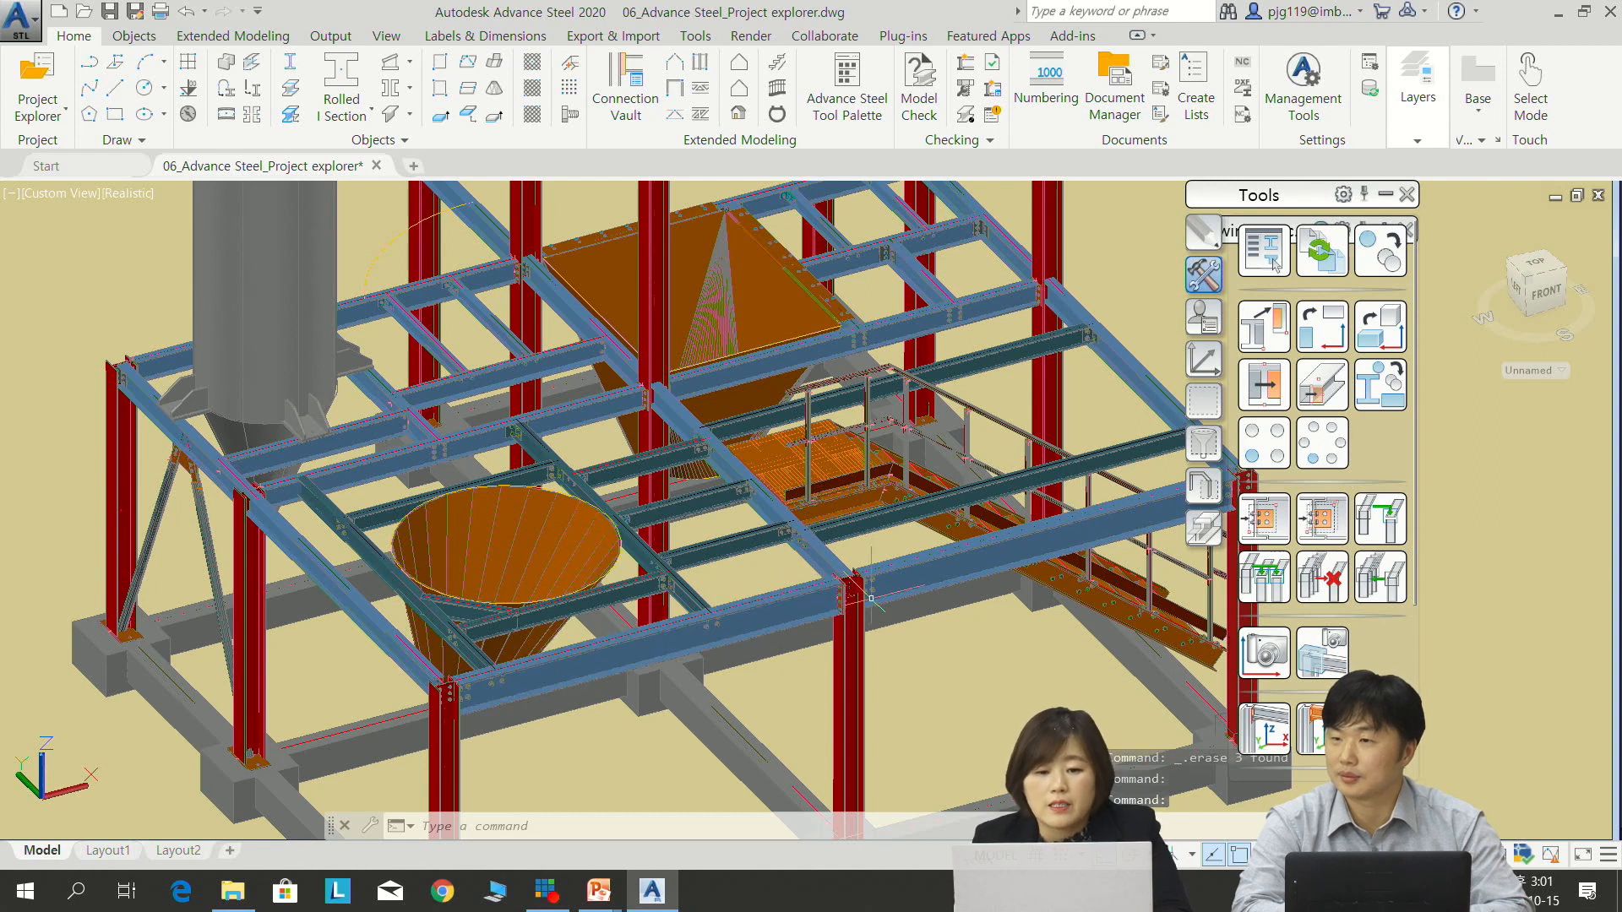
middle_click_drag(872, 576, 835, 461)
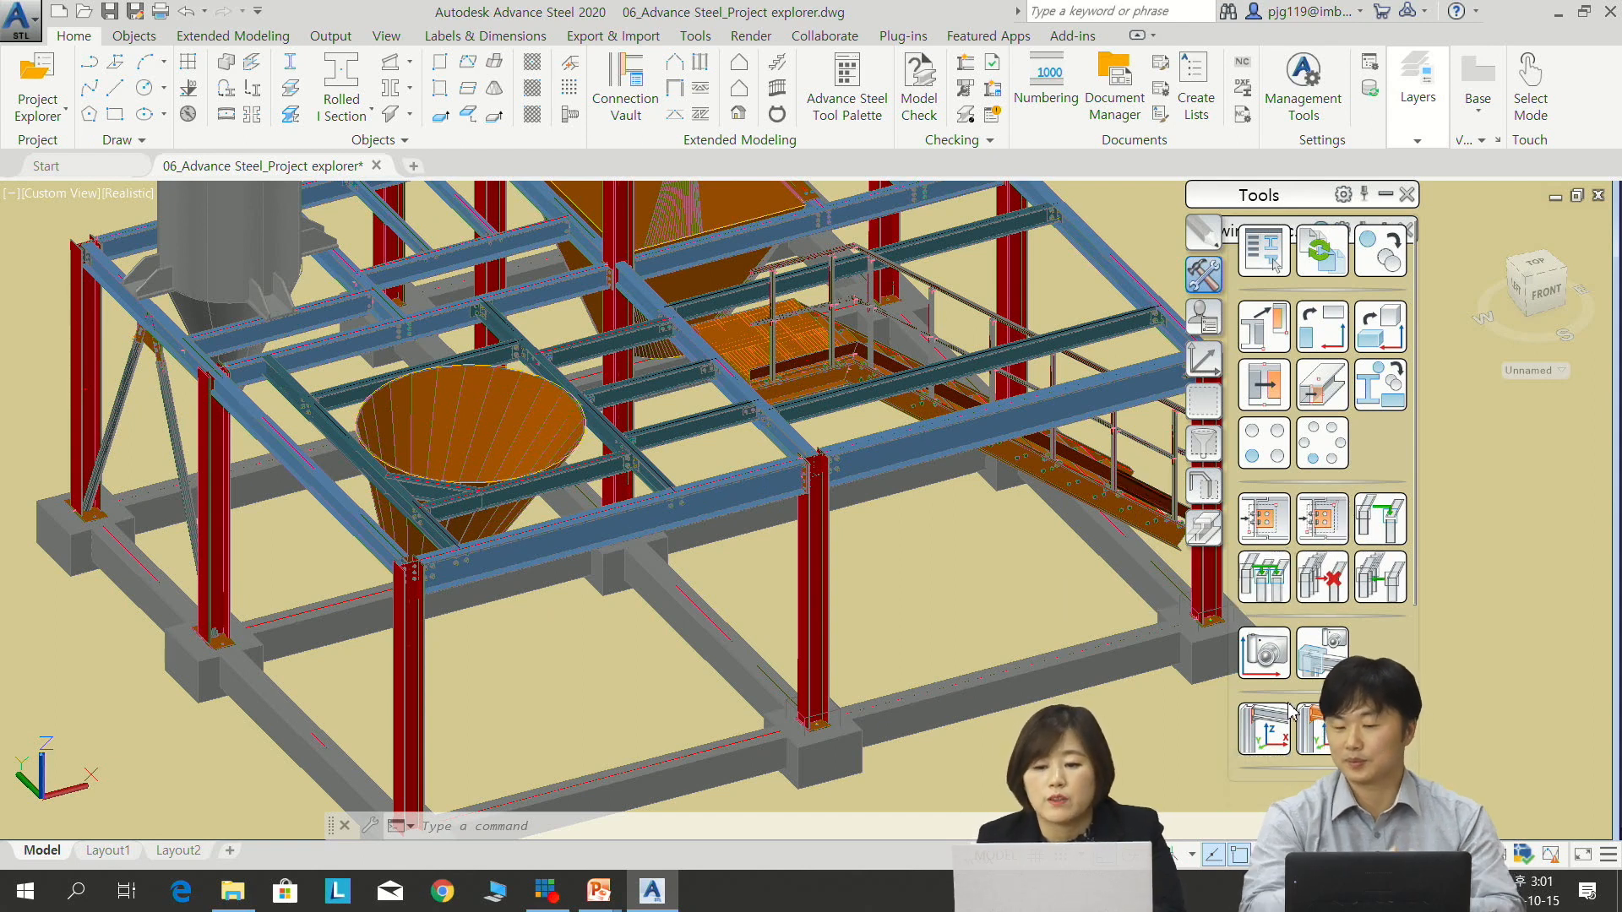
left_click(1265, 665)
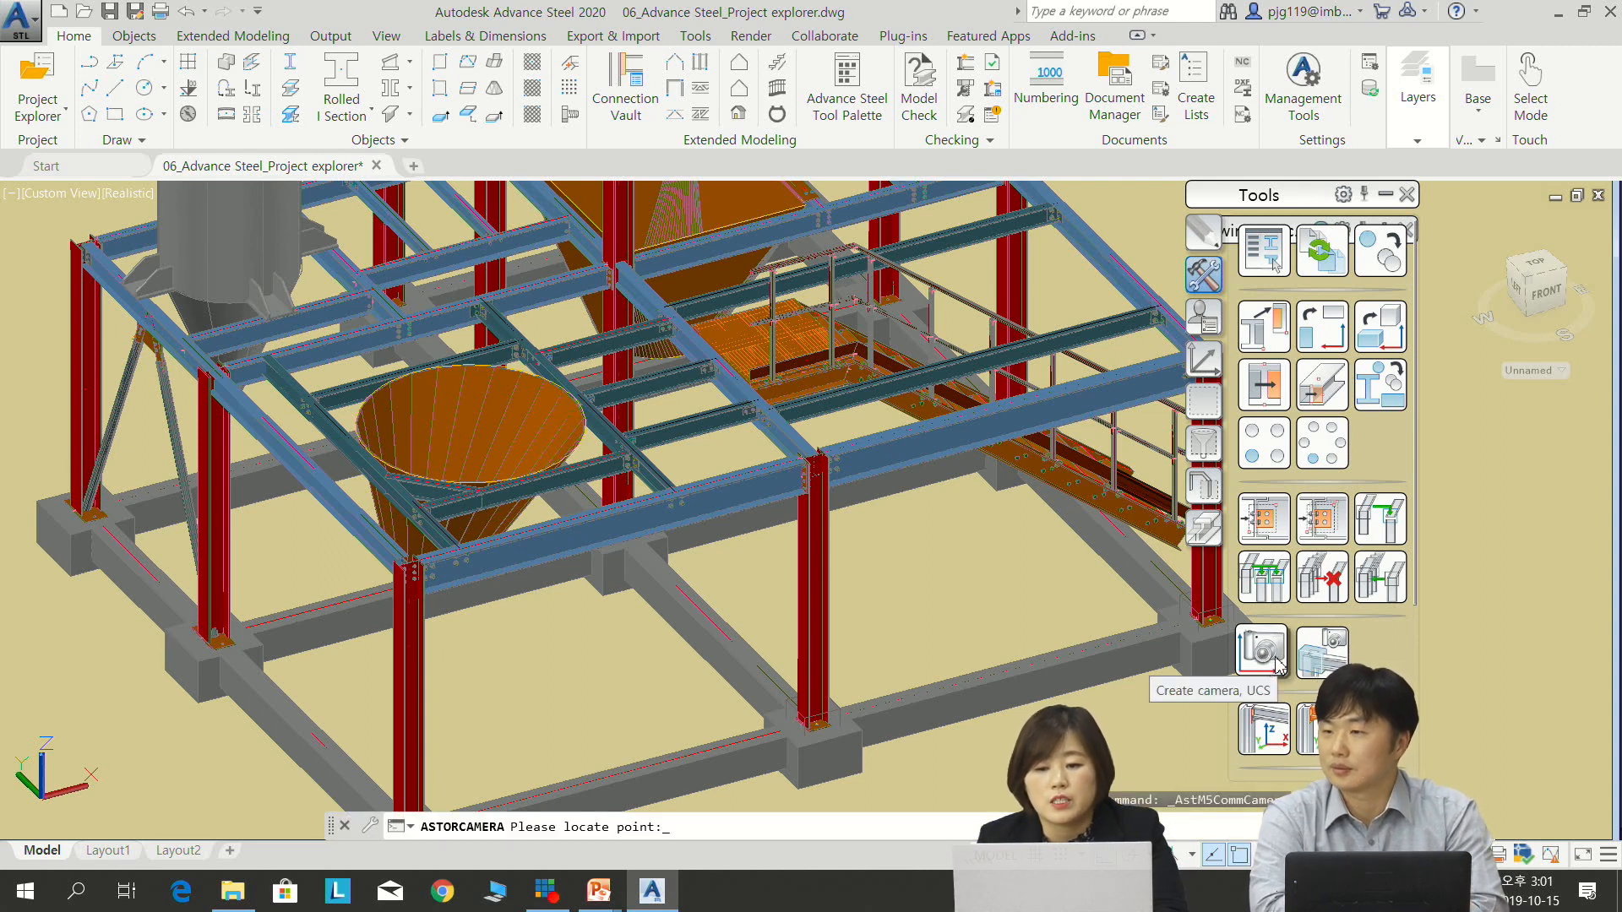
scroll(735, 237, "up", 4)
scroll(745, 236, "up", 2)
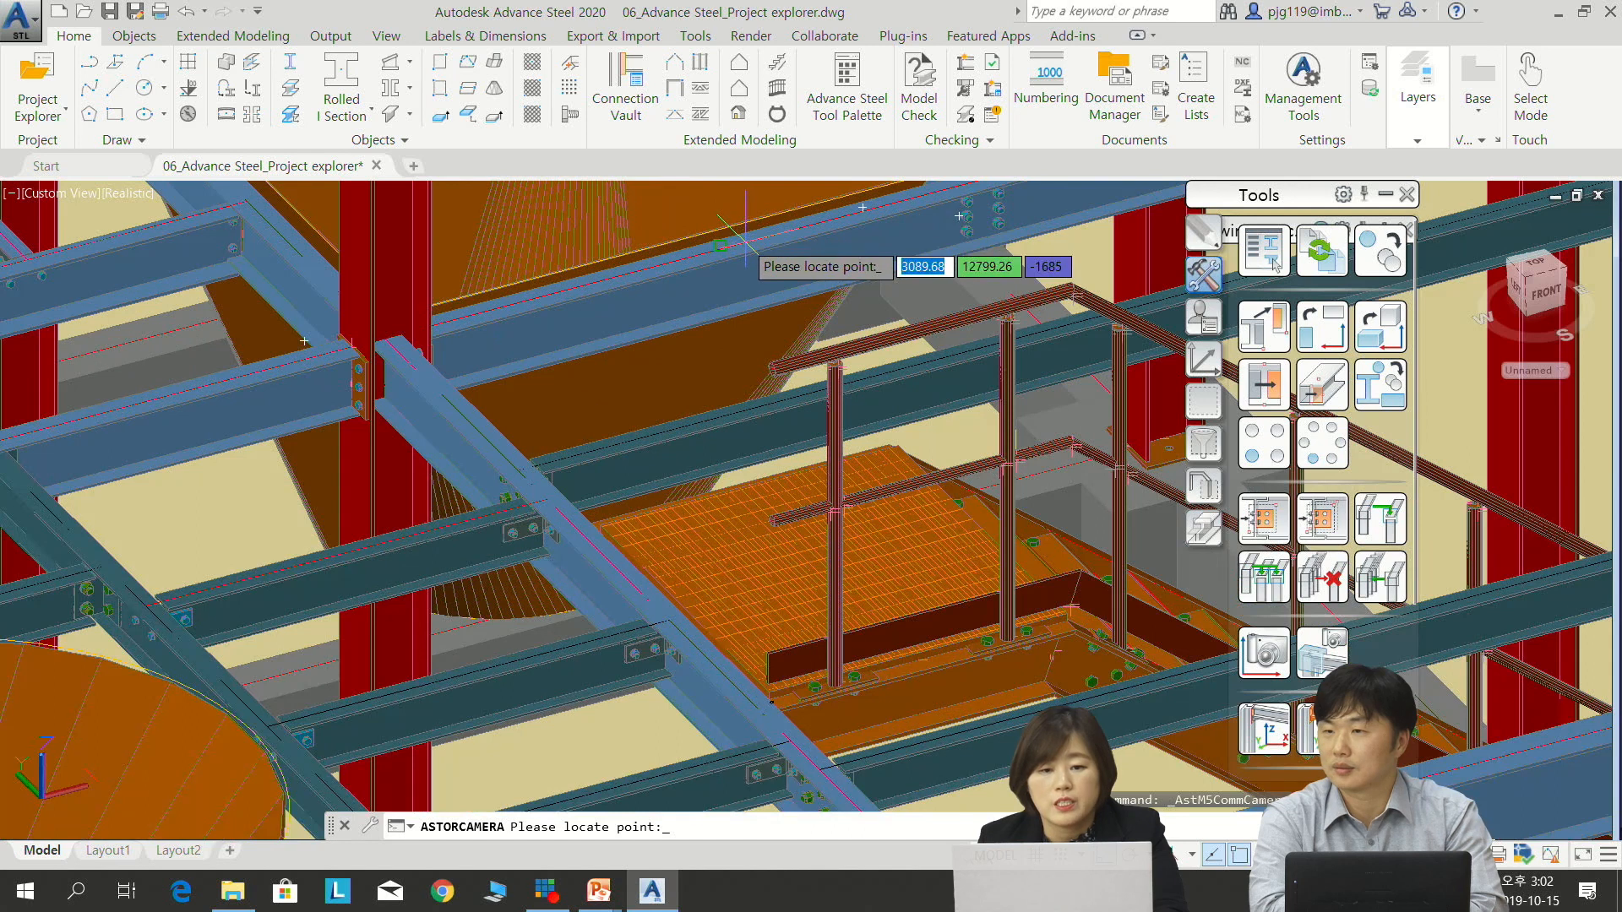
key("F8")
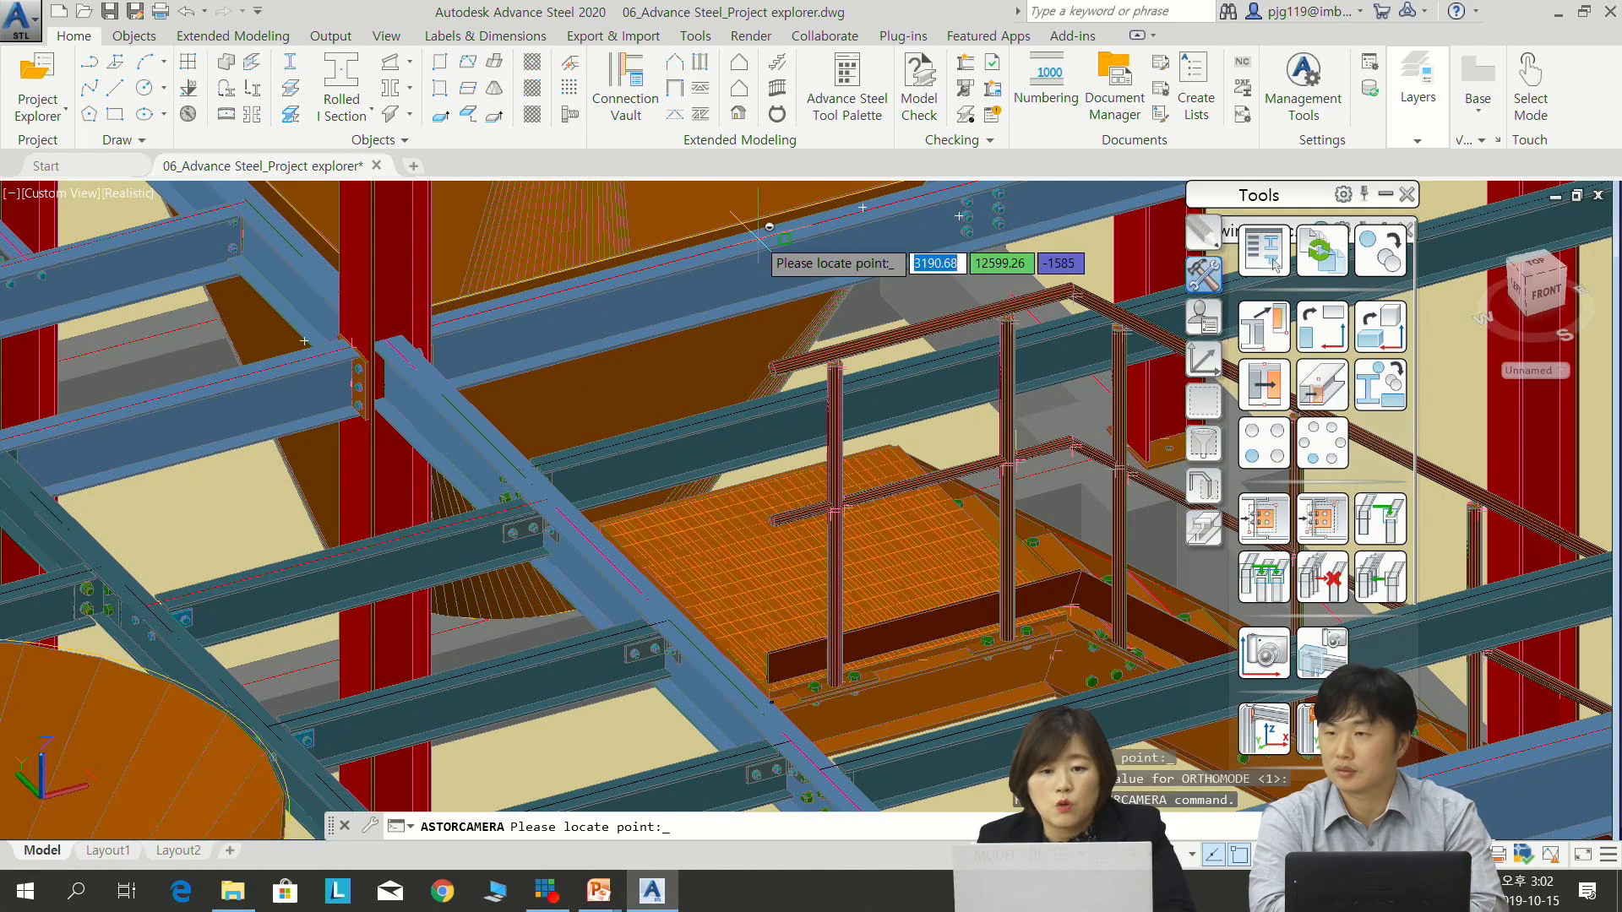
right_click(760, 238, "shift")
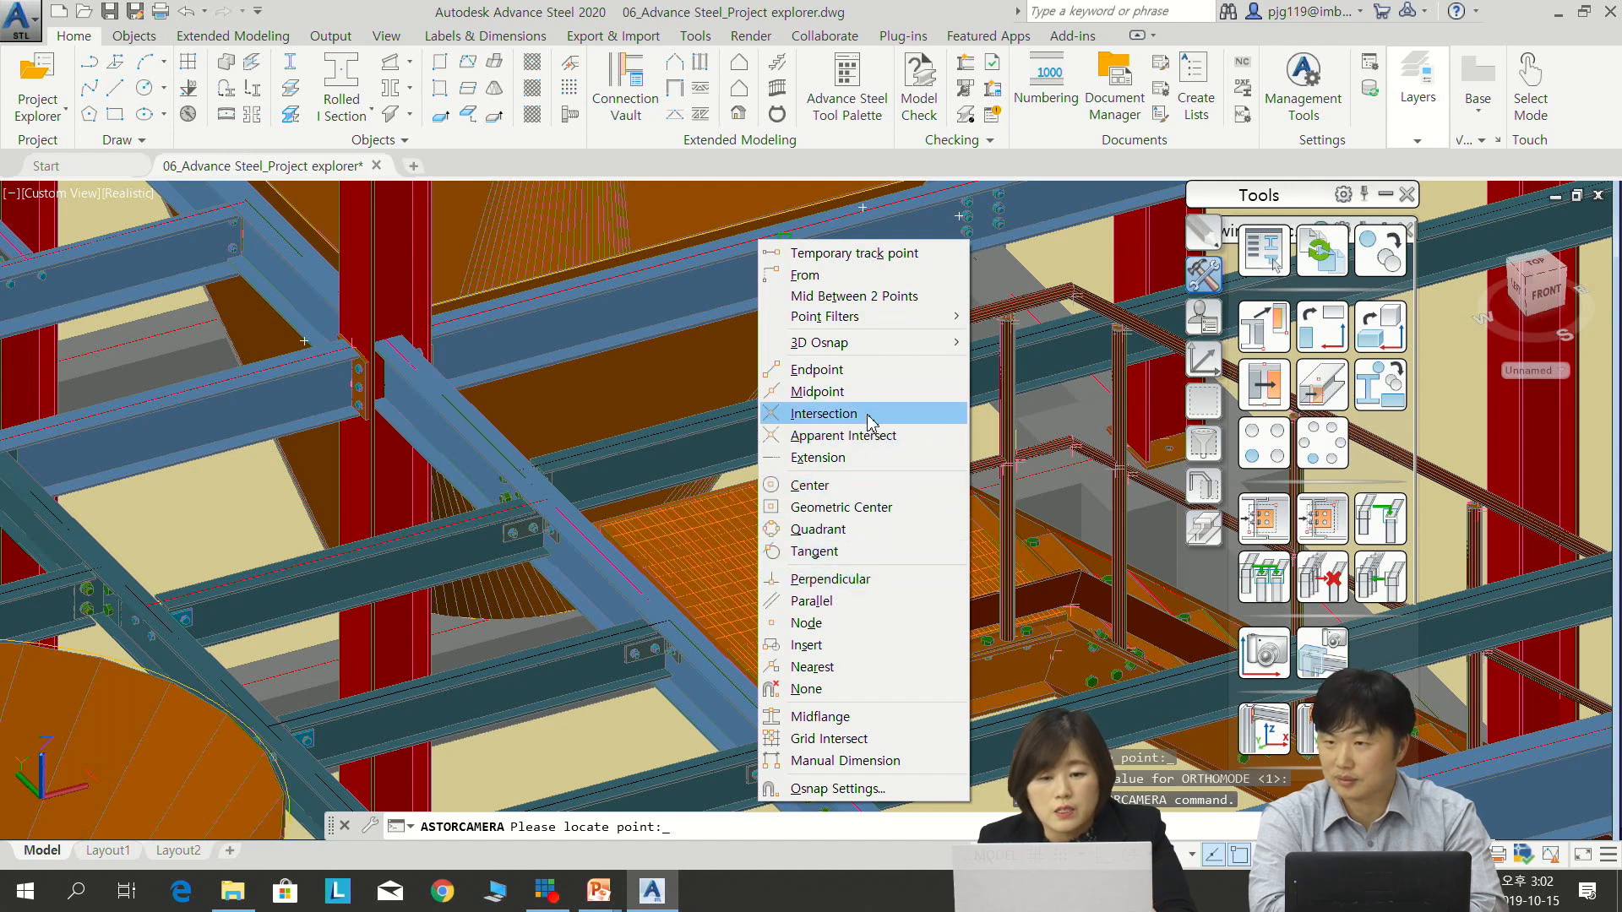
left_click(872, 669)
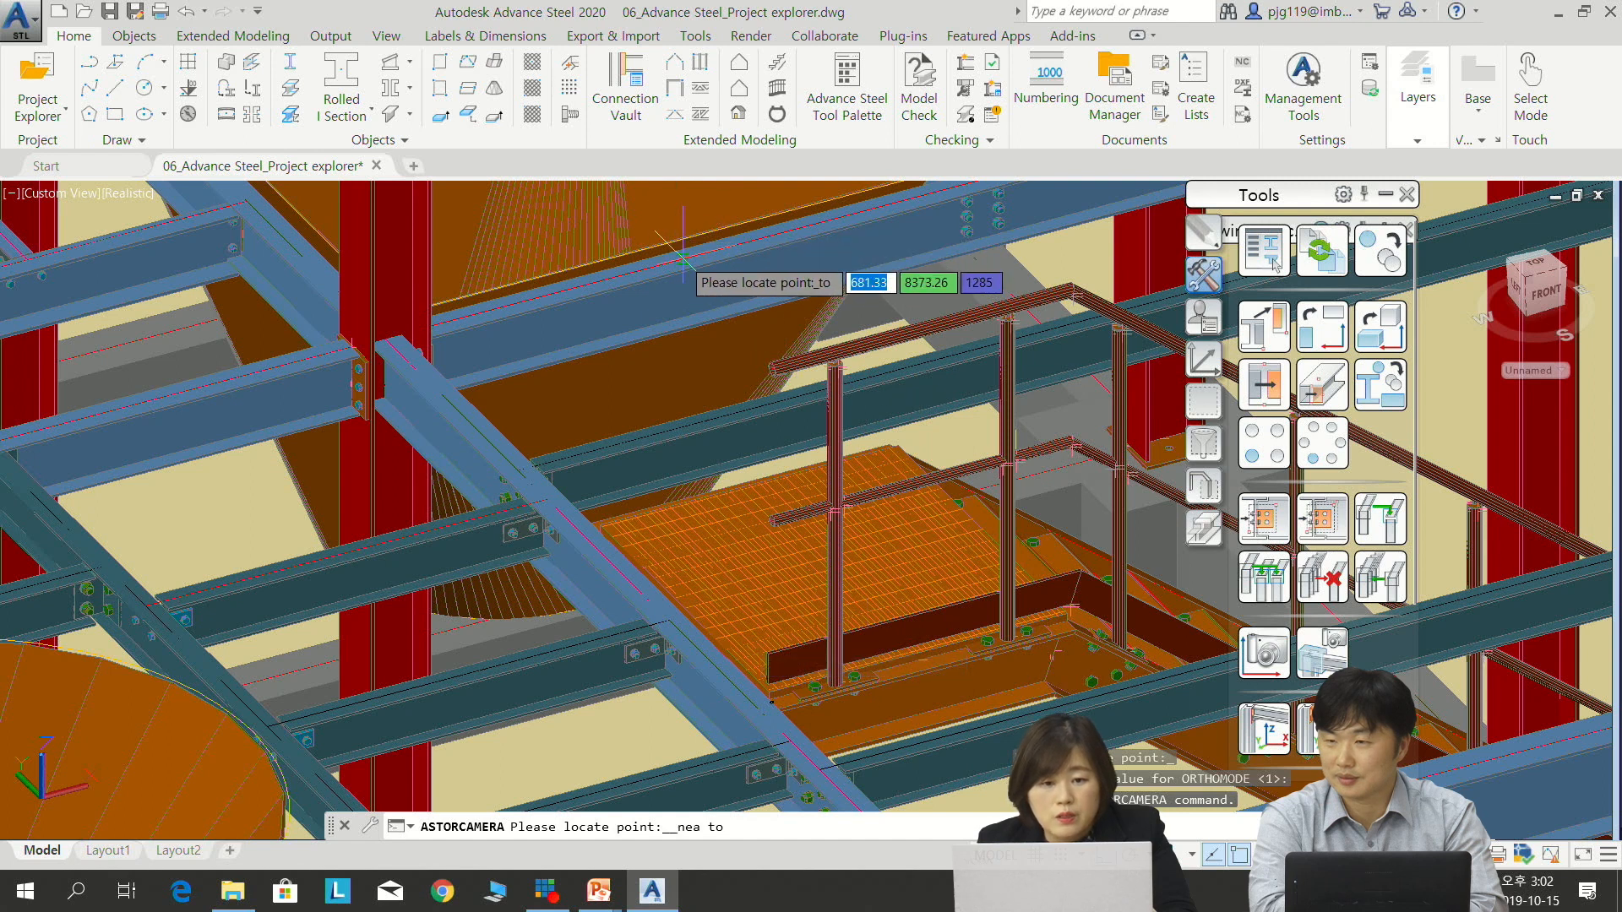
left_click(683, 254)
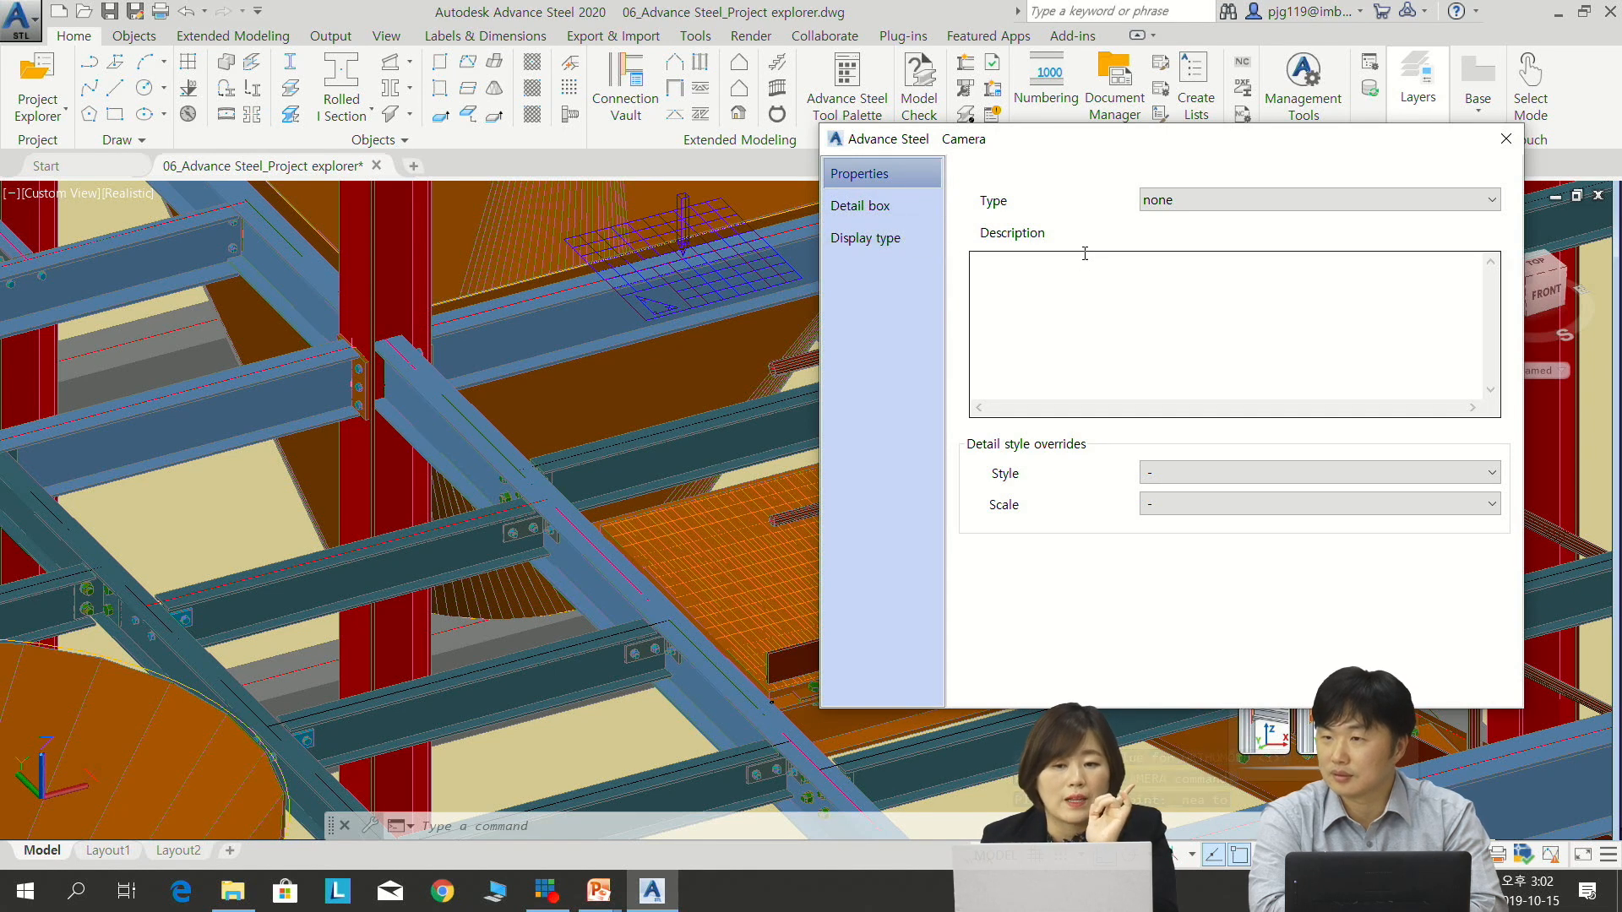
Set the camera's type to Overview, style to 3.2 - Plan and scale to 1:50, and close its properties
left_click(1210, 207)
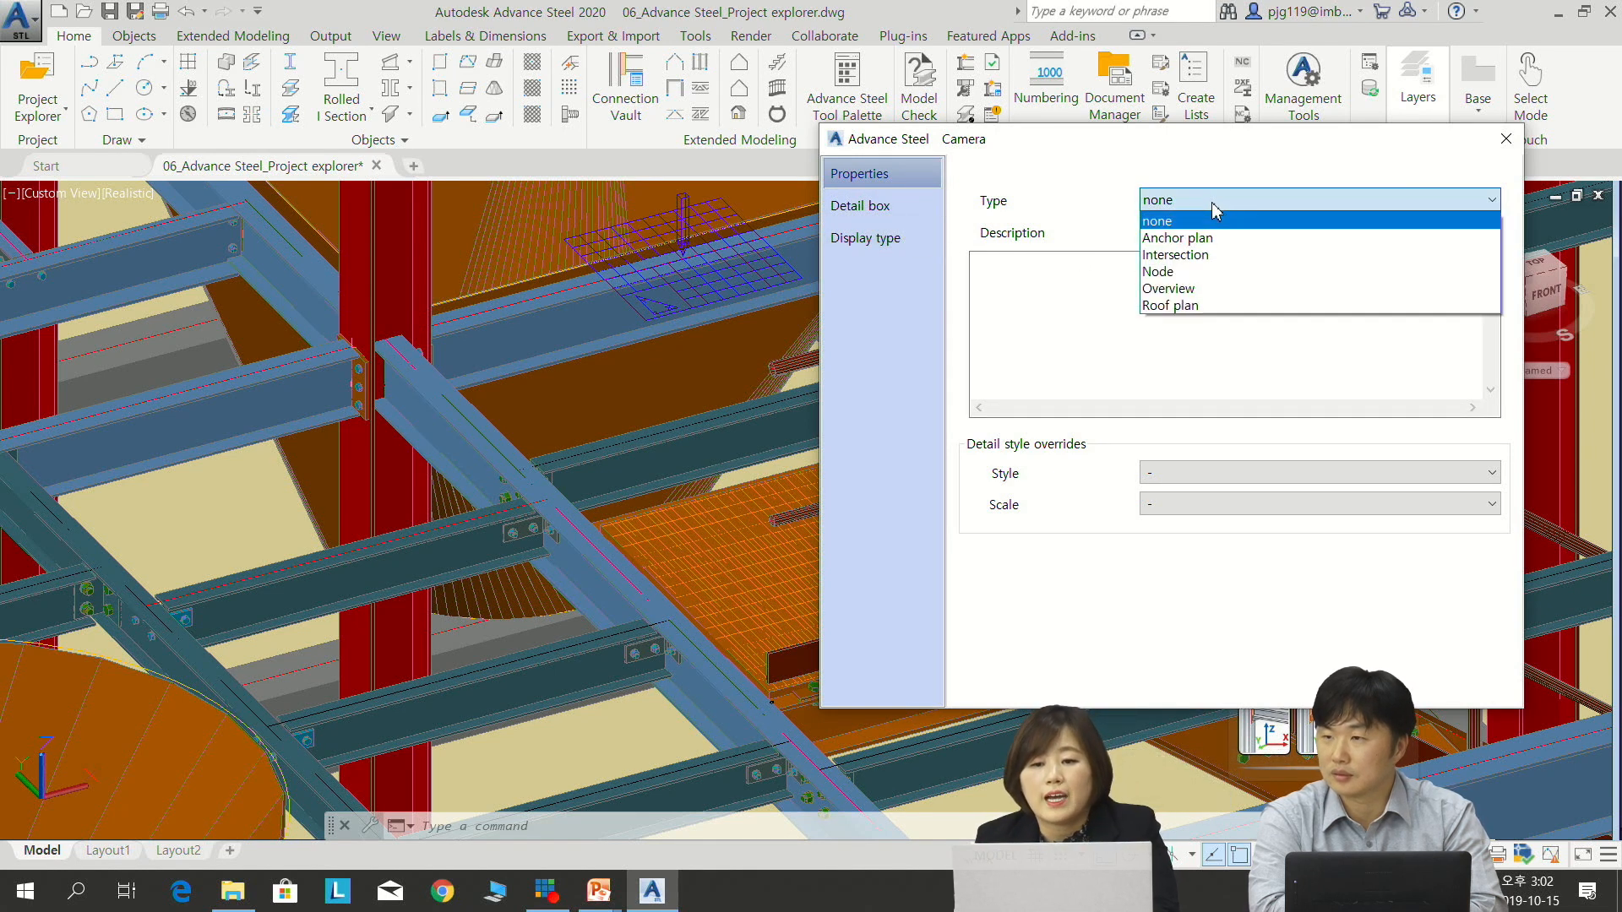
left_click(1197, 290)
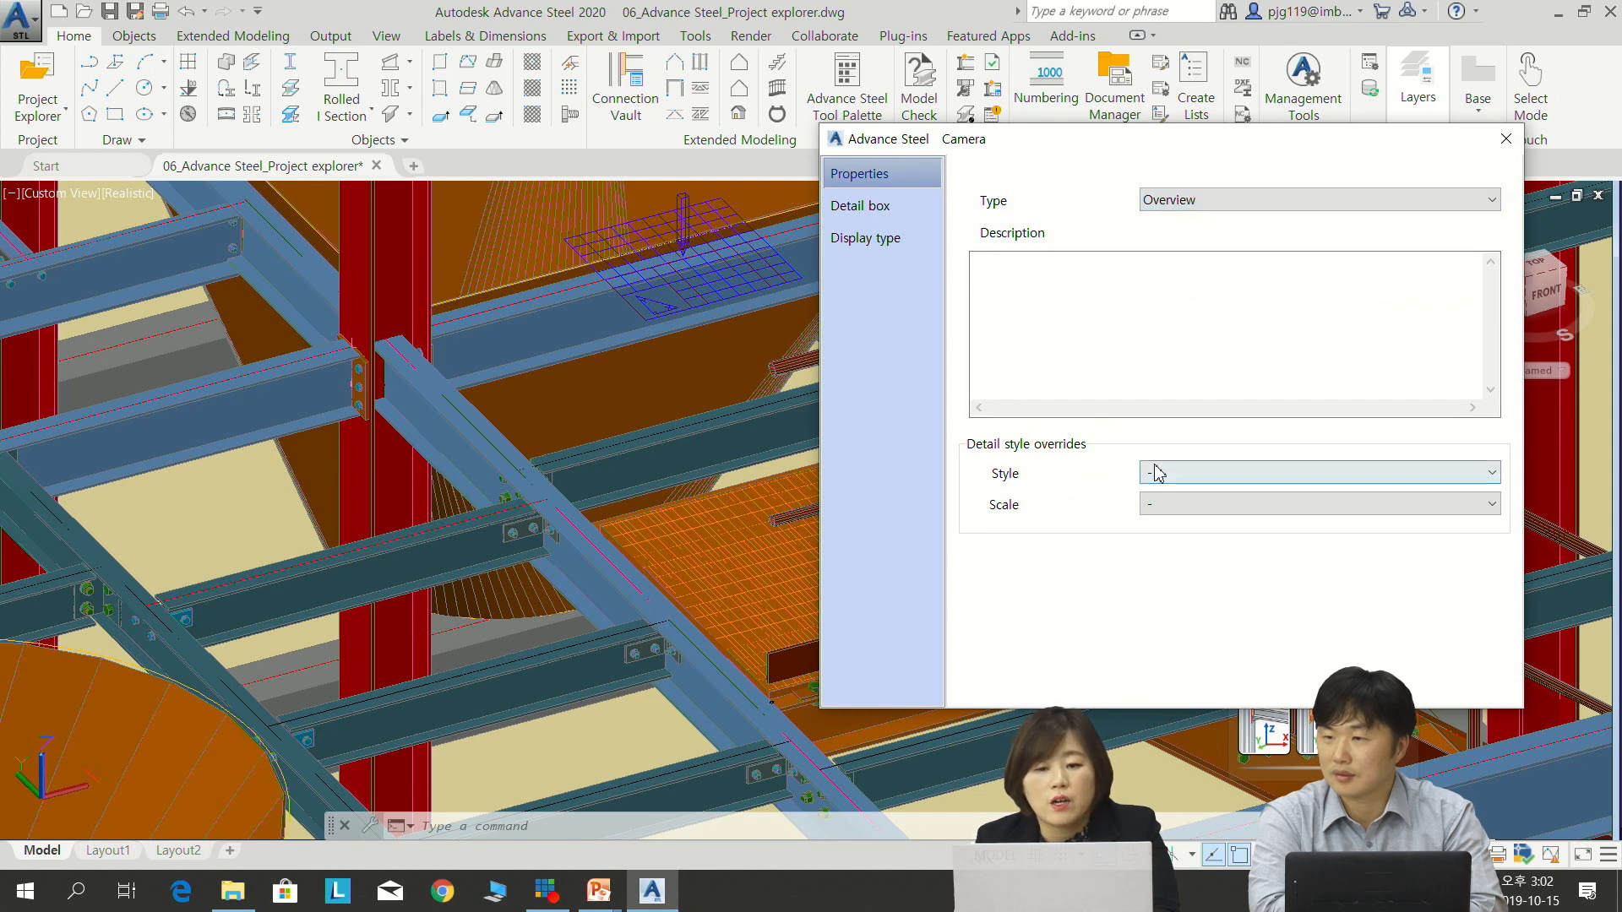
left_click(1216, 476)
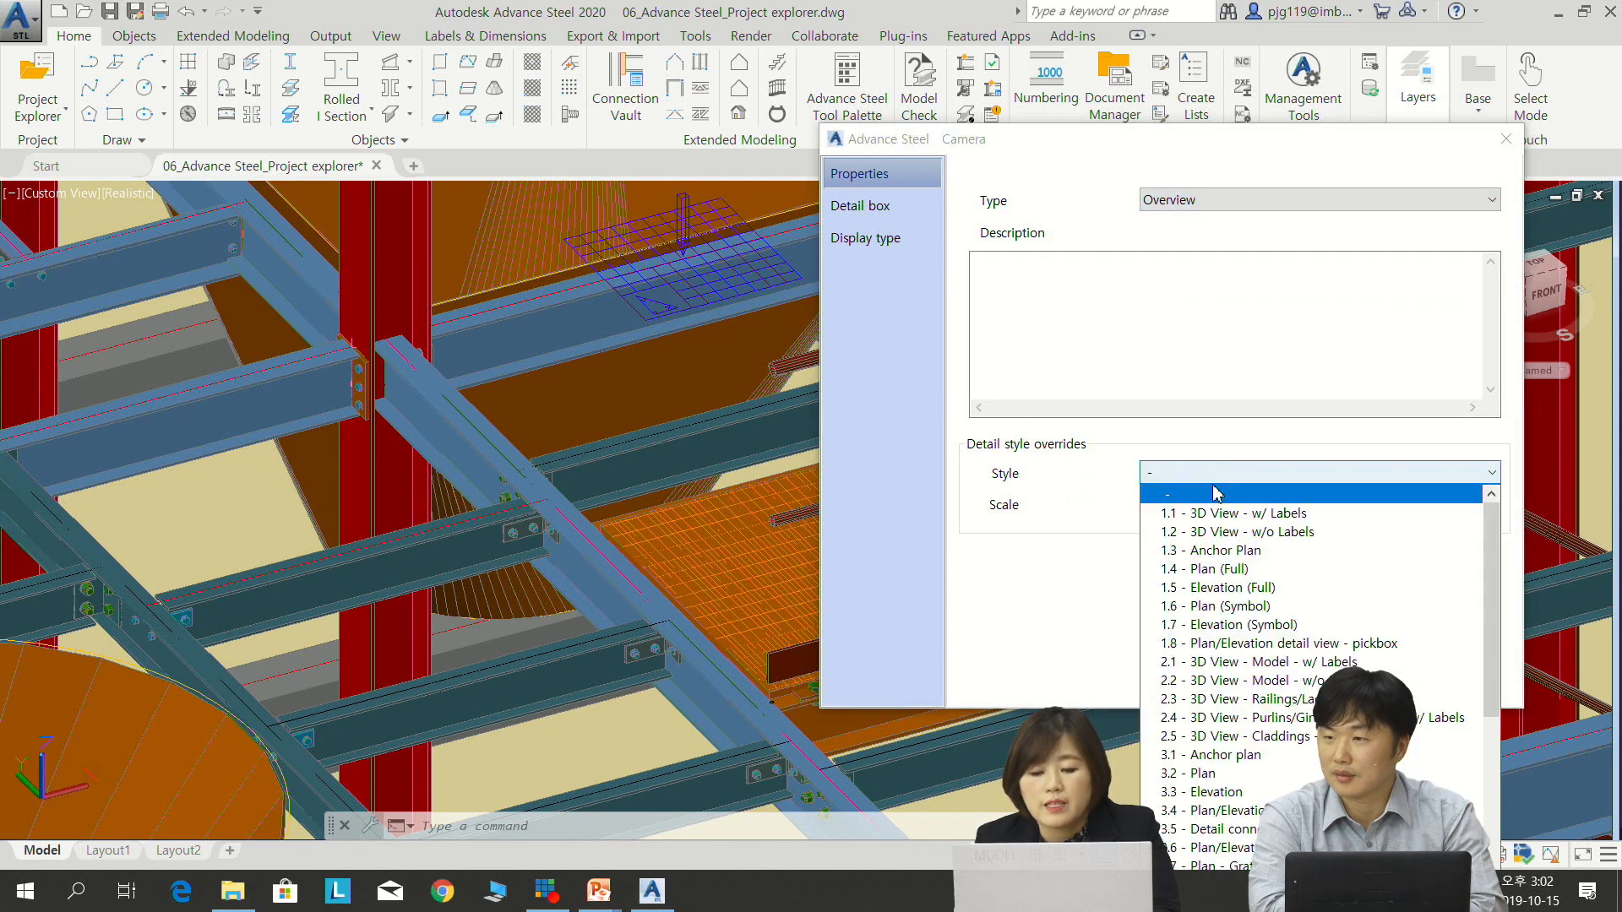
left_click(1295, 775)
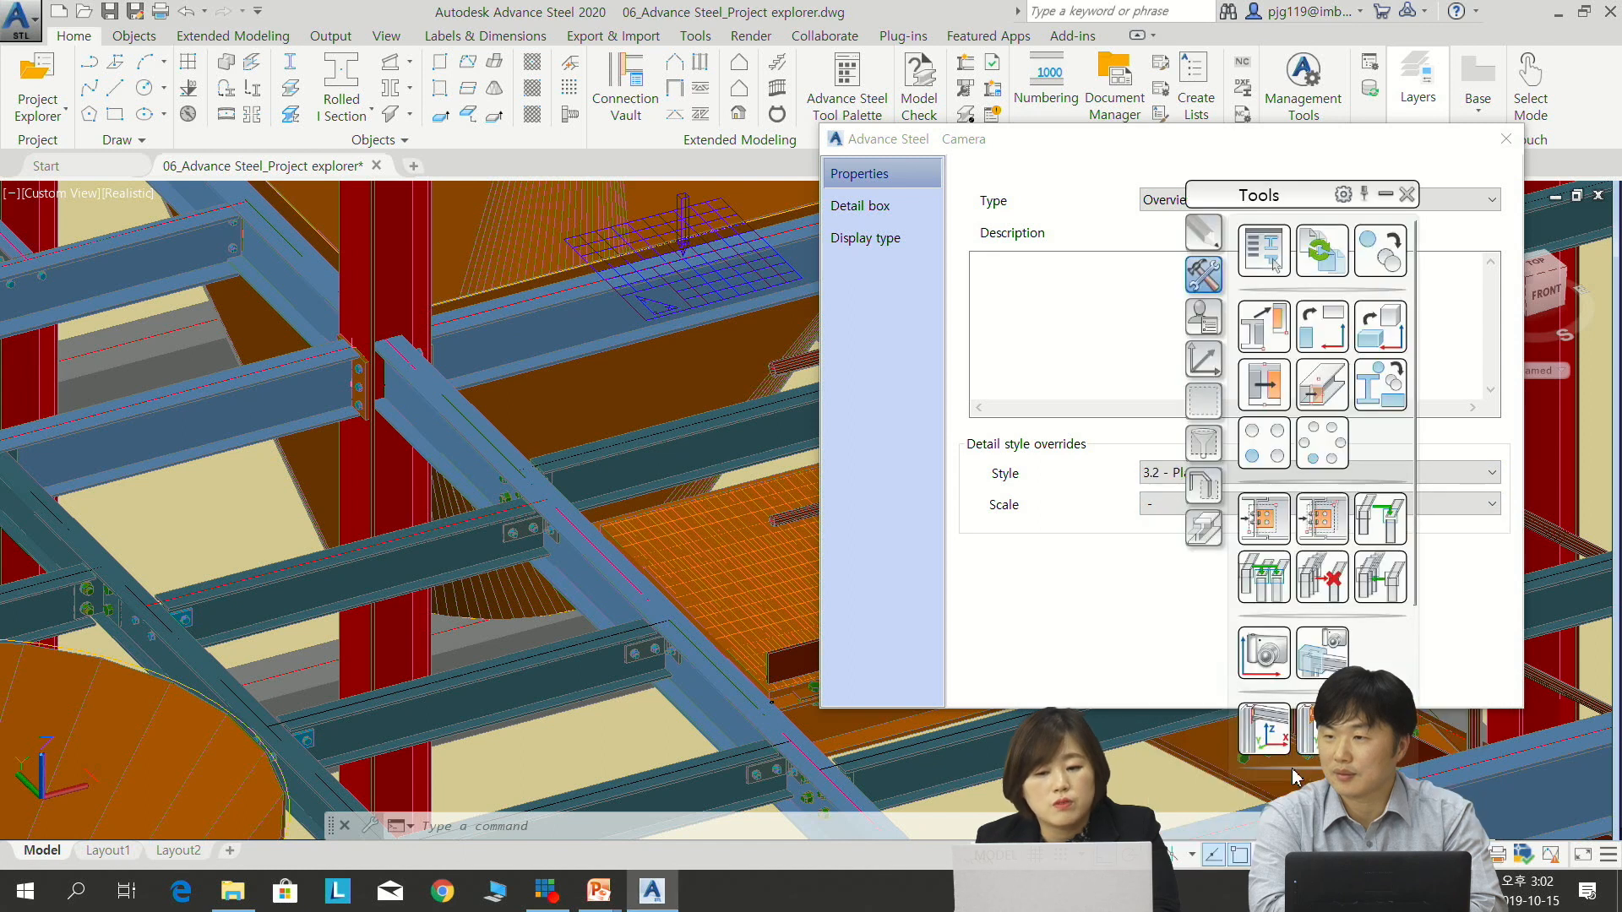
left_click_drag(1284, 196, 1446, 745)
left_click(1181, 507)
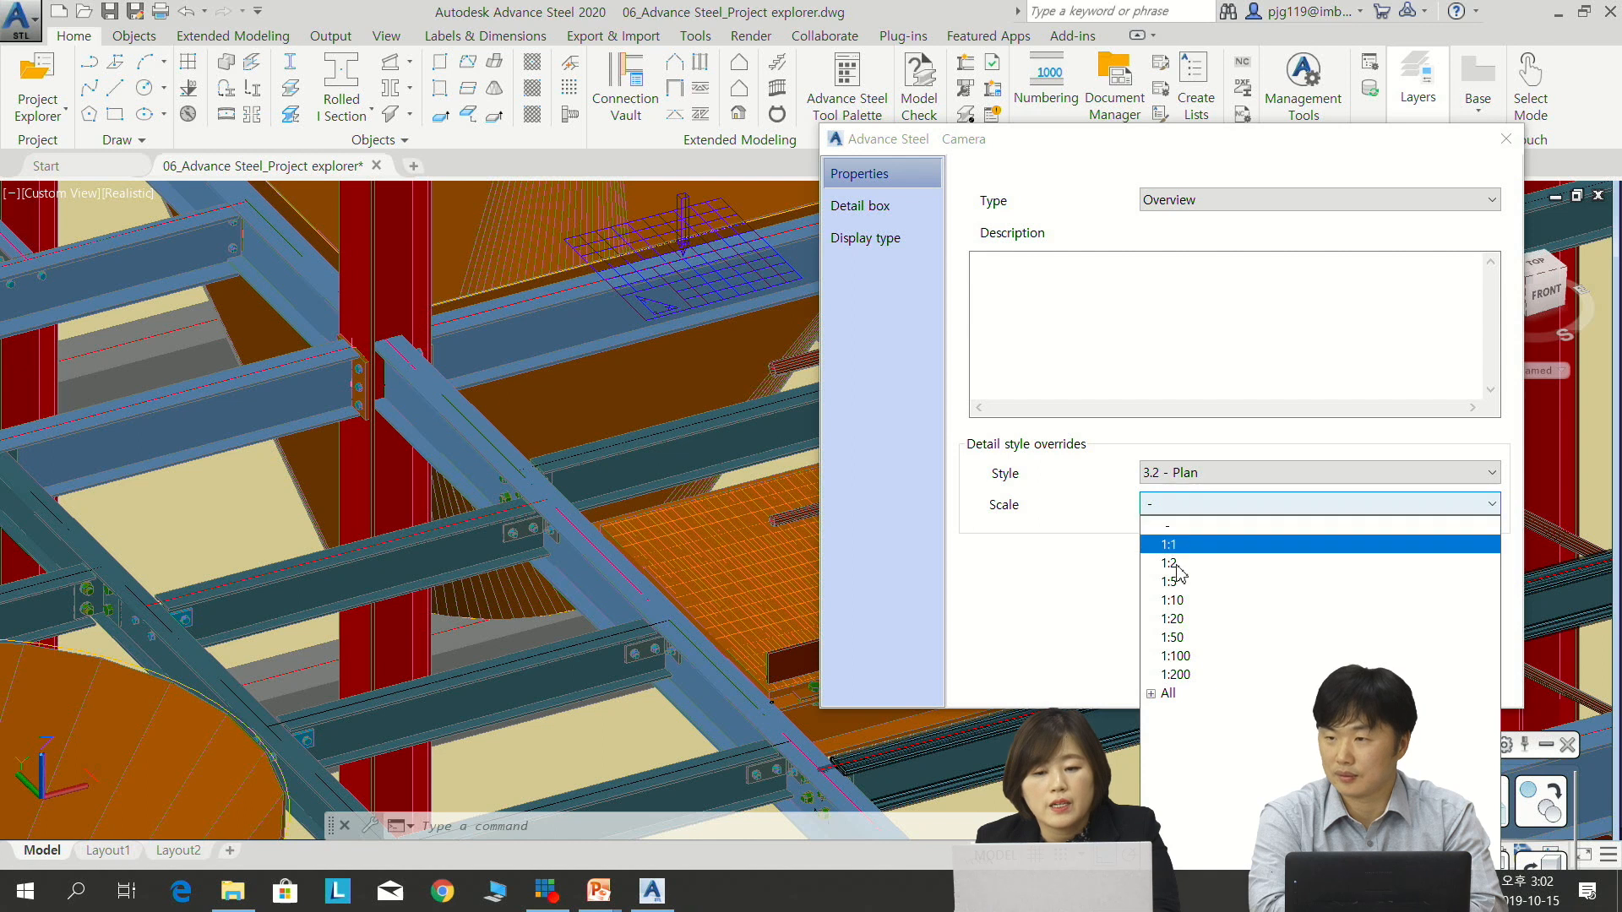
left_click(1208, 637)
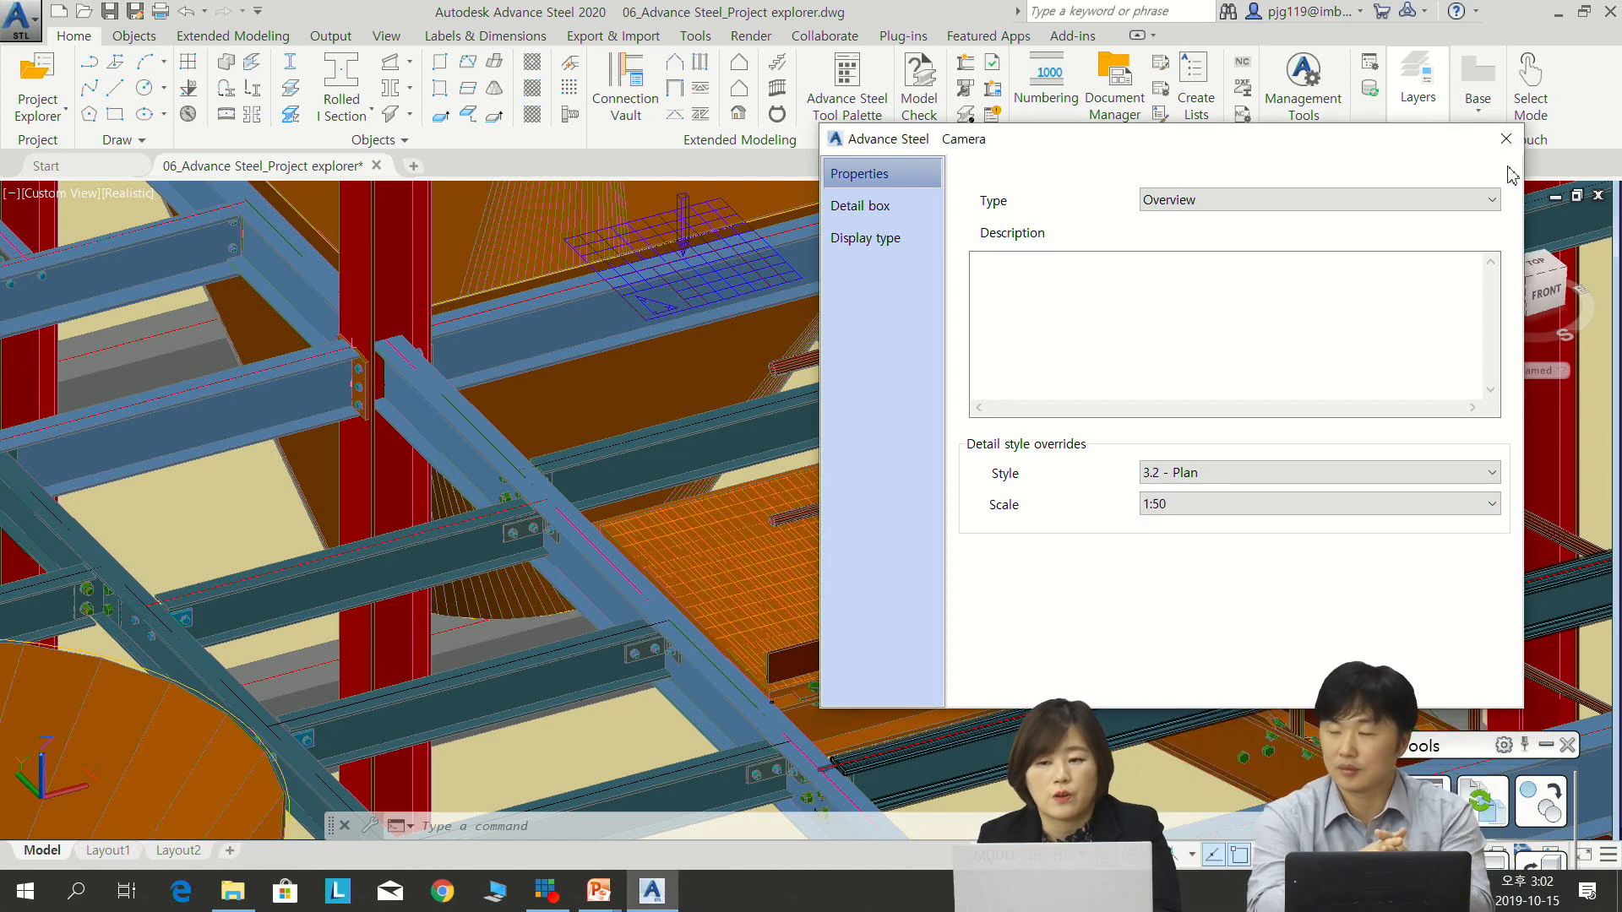
left_click(1507, 138)
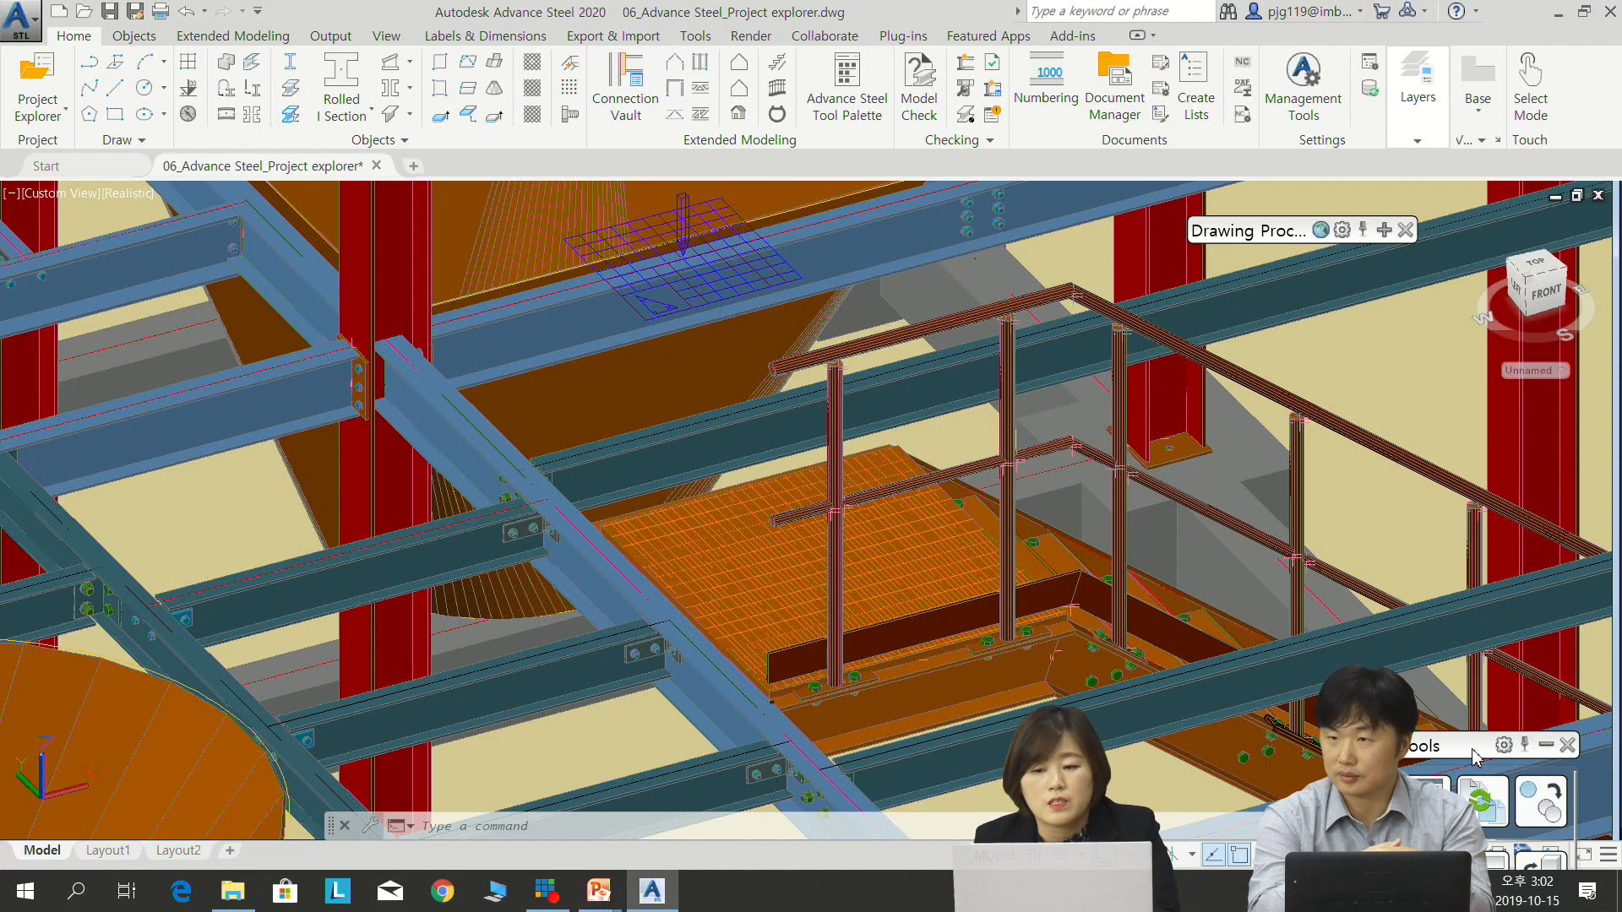
Expand the drawing processes palette and run the 04 - Selected Cameras - A3 process with drawing number 1 and increment 1
mouse_move(1474, 766)
left_mouse_down()
mouse_move(1313, 381)
mouse_move(1313, 277)
left_mouse_up()
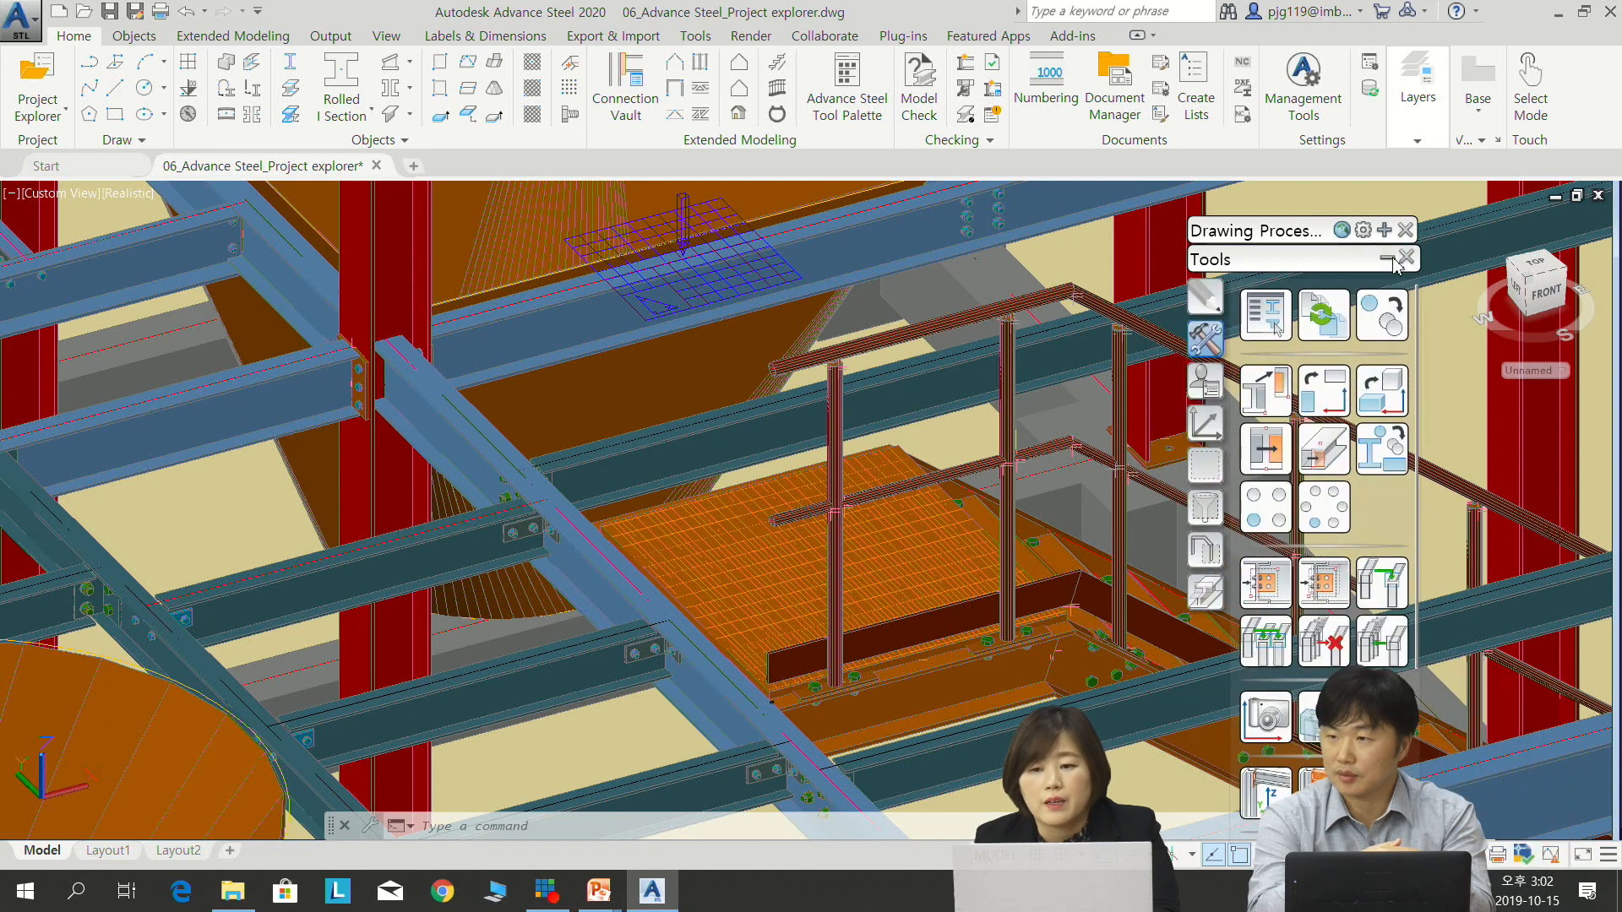
left_click(1382, 229)
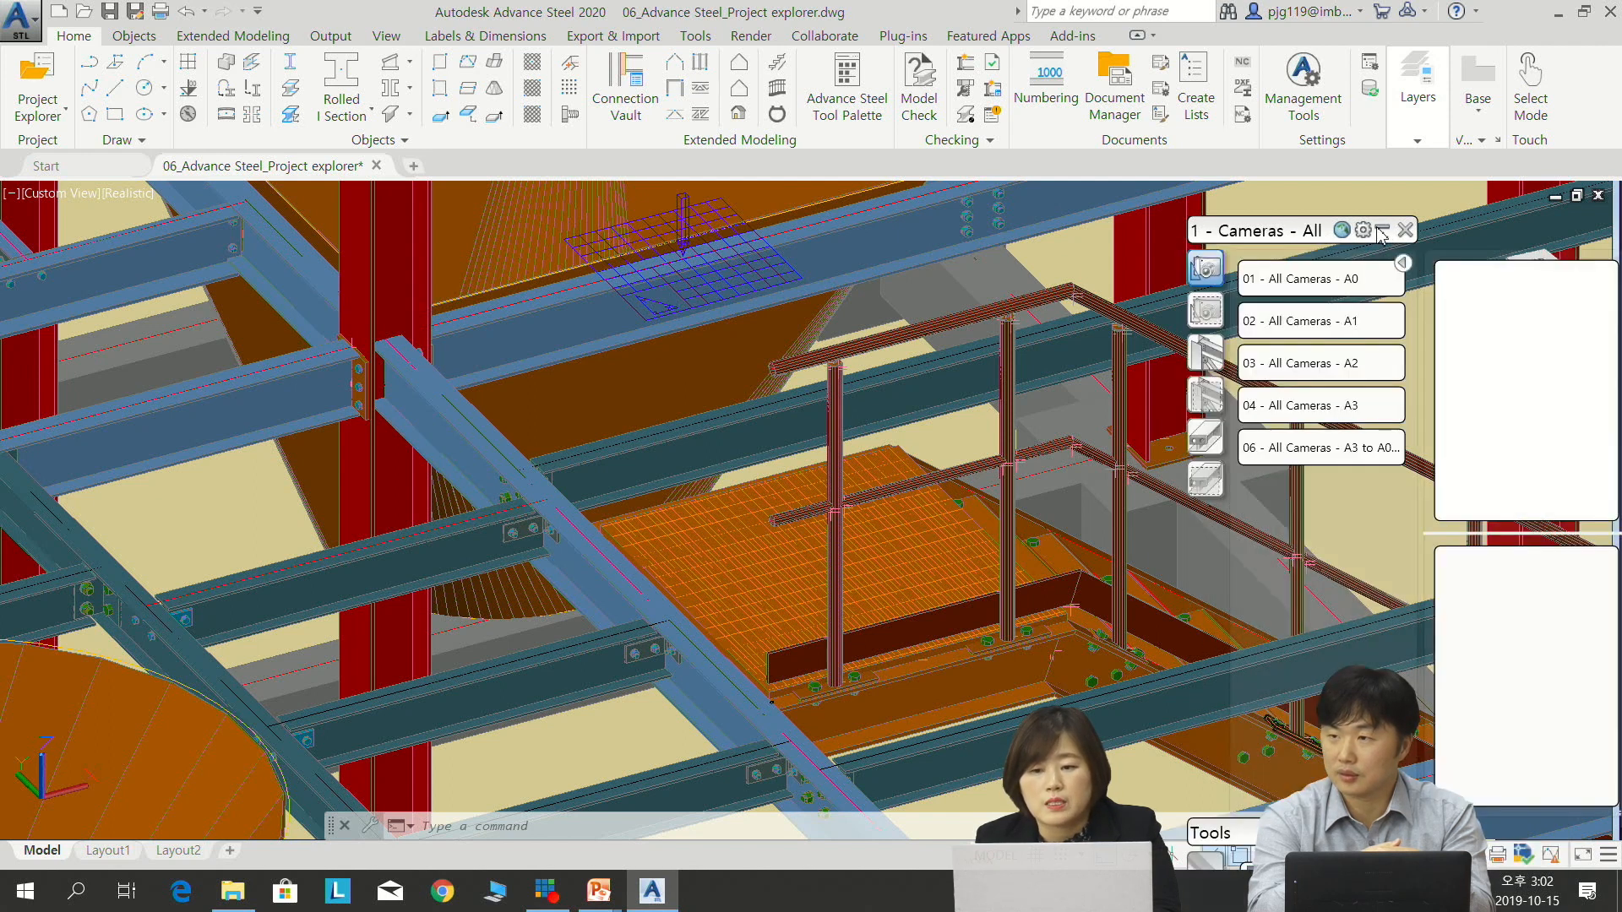
left_click(1207, 306)
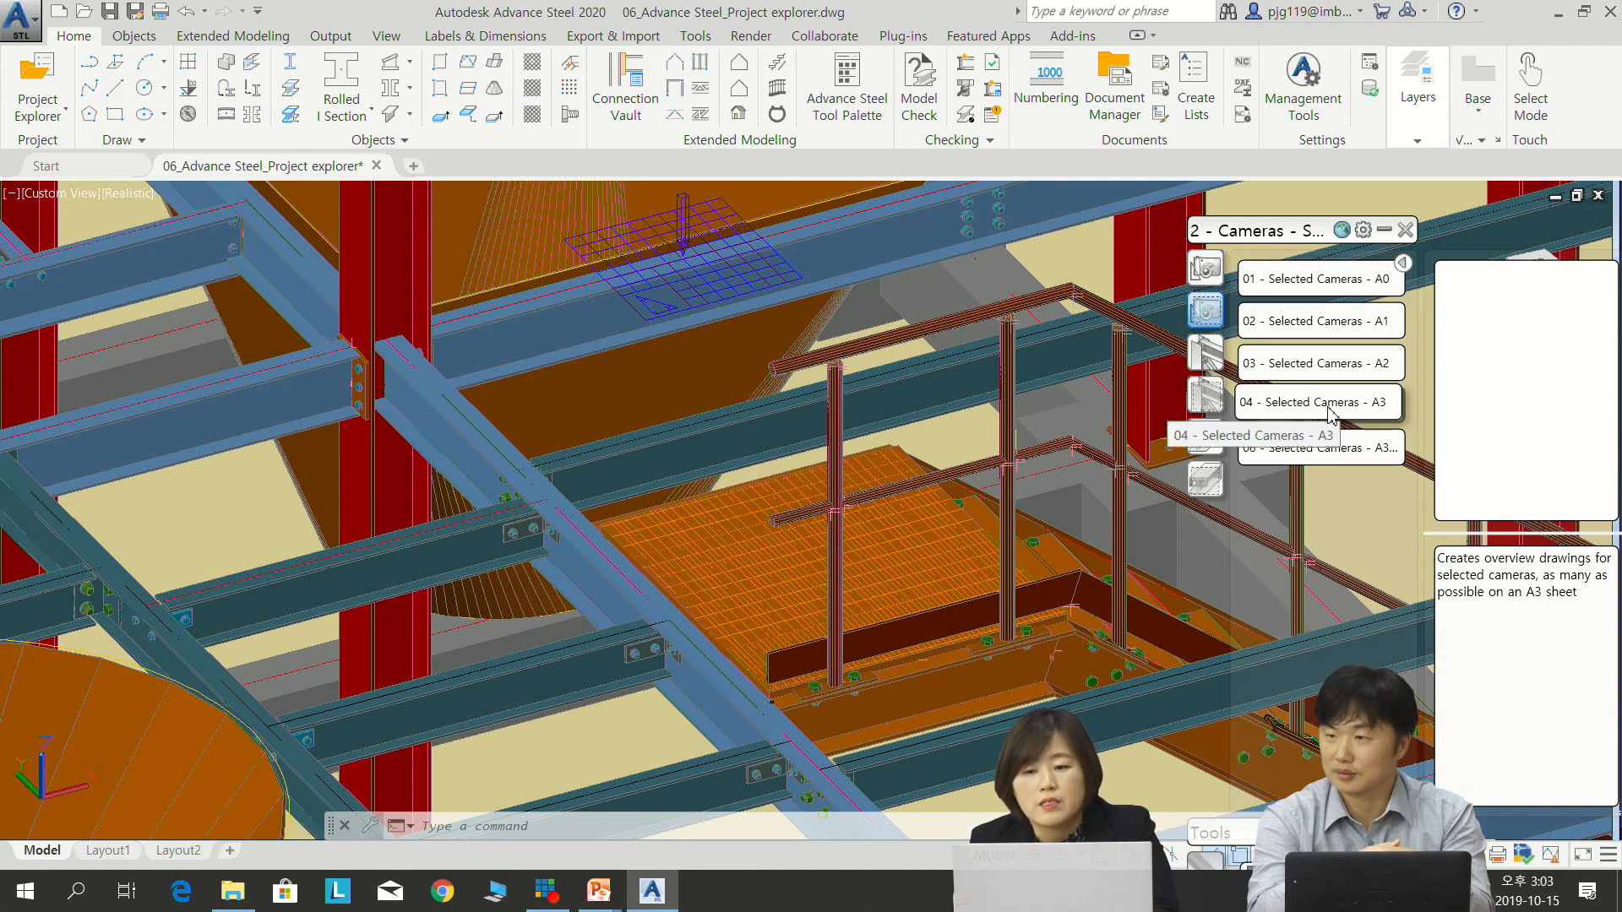
left_click(1329, 411)
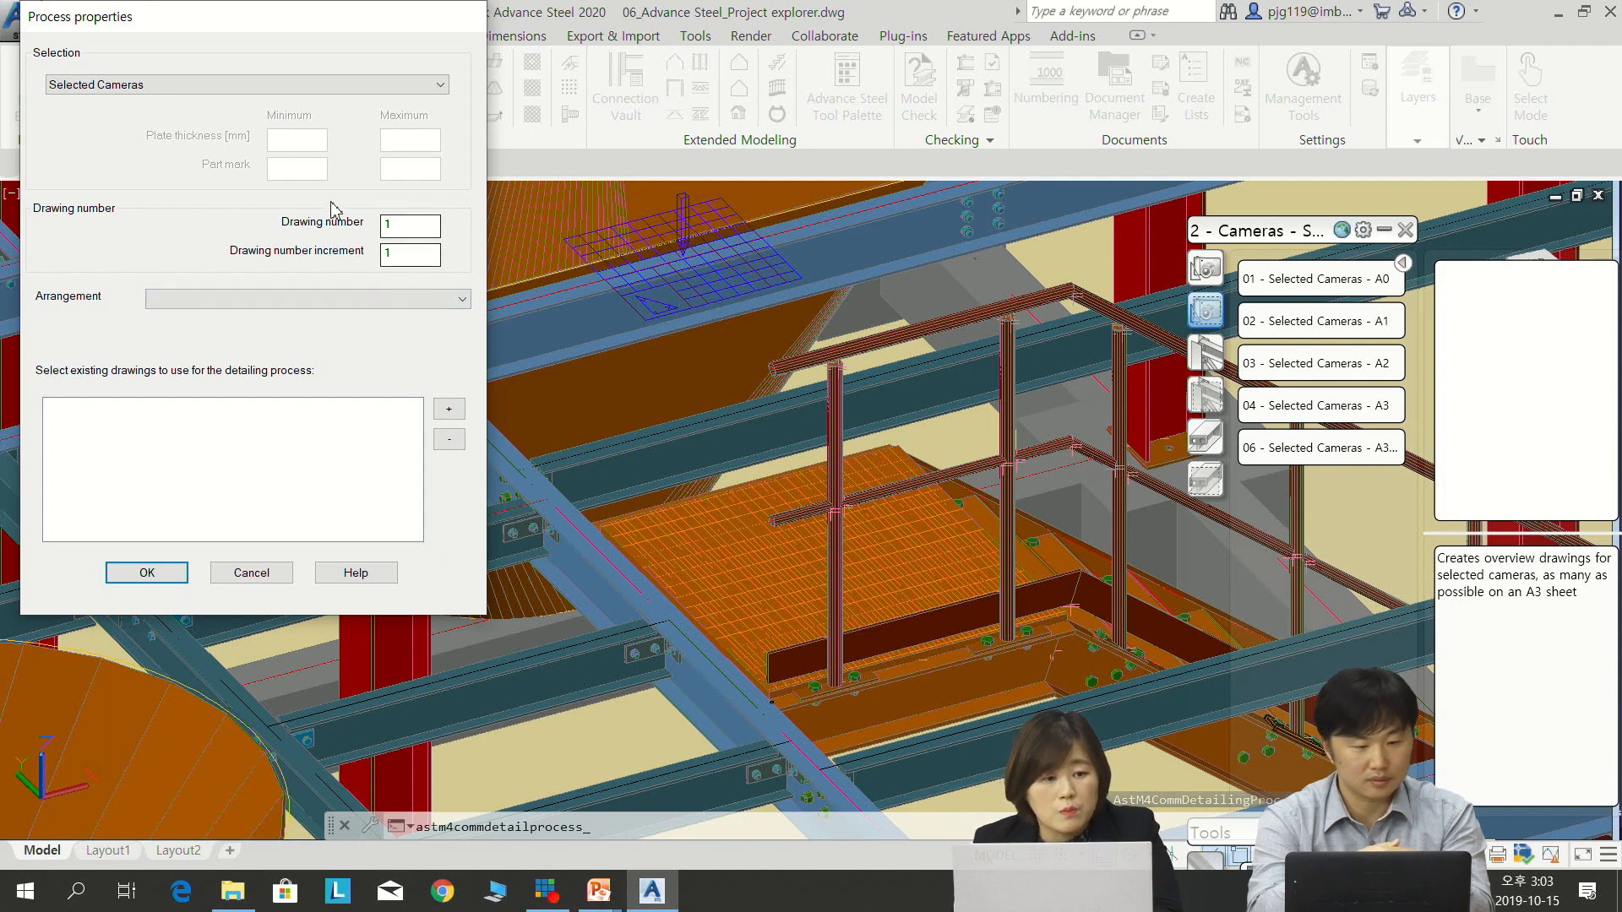
left_click(148, 574)
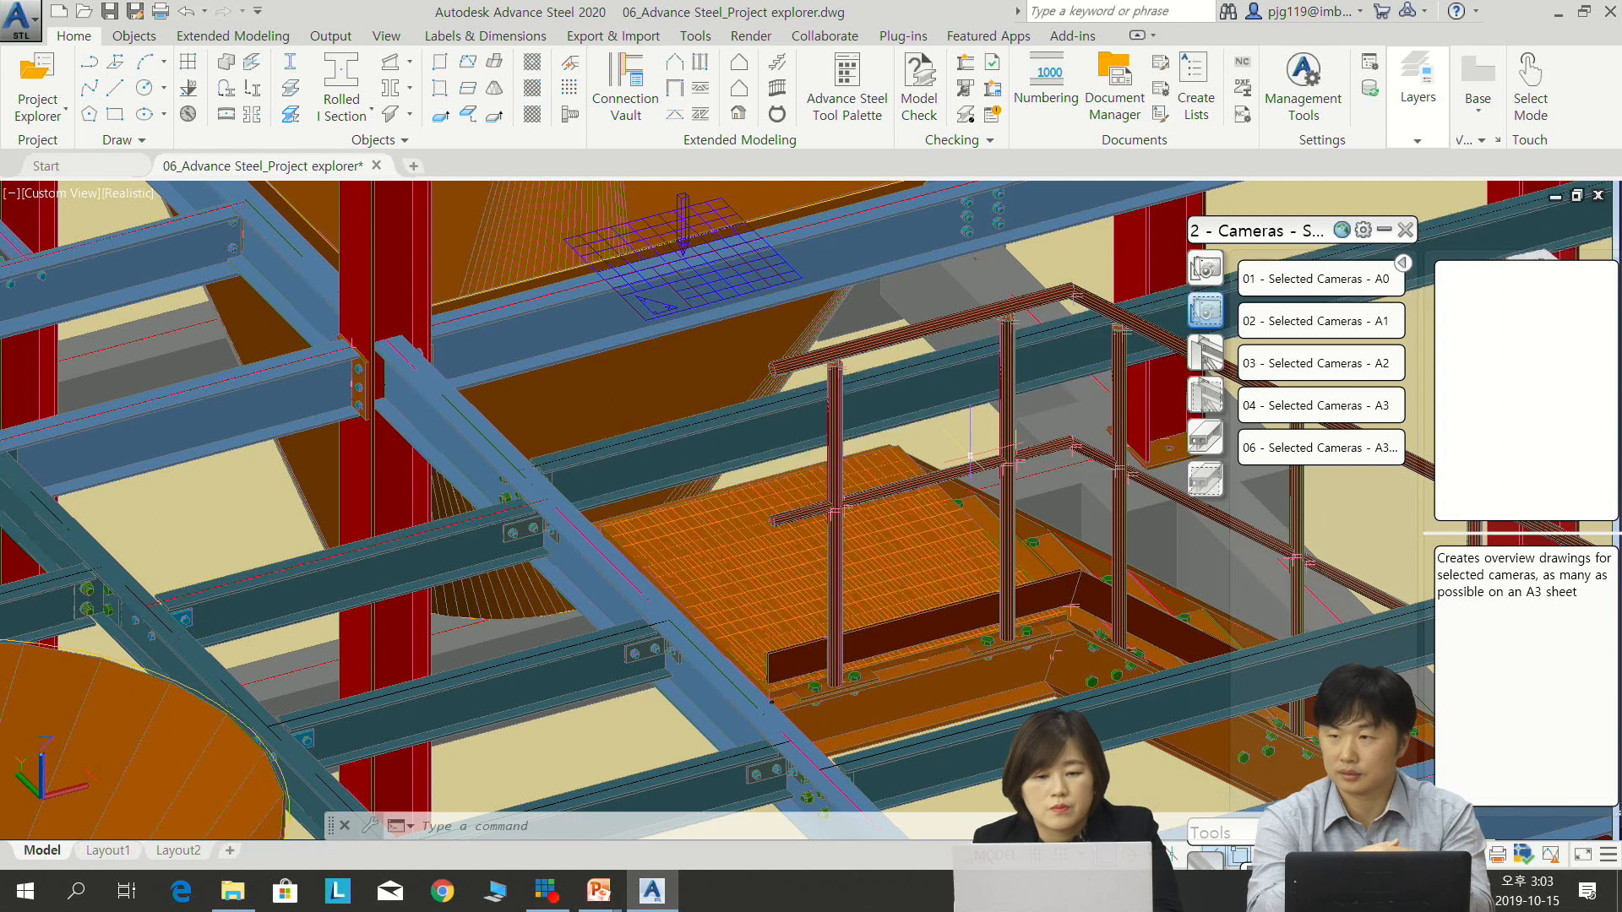
Check the Details branch in the Document Manager for generated drawings and close the manager
scroll(969, 456, "down", 2)
middle_click_drag(955, 452, 910, 516)
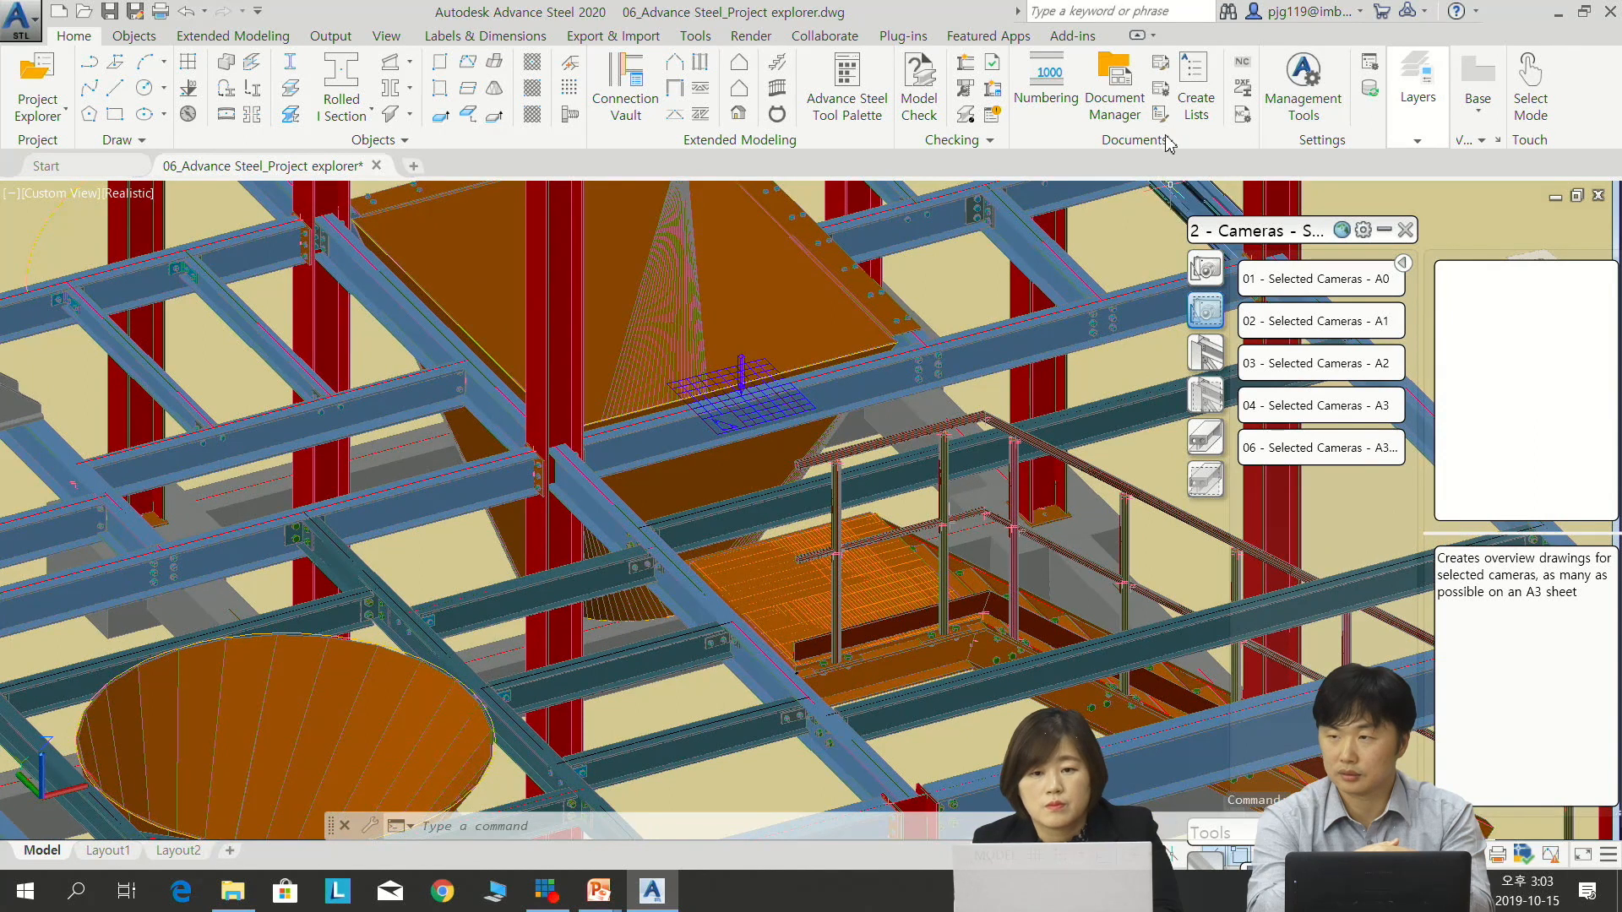
left_click(1115, 97)
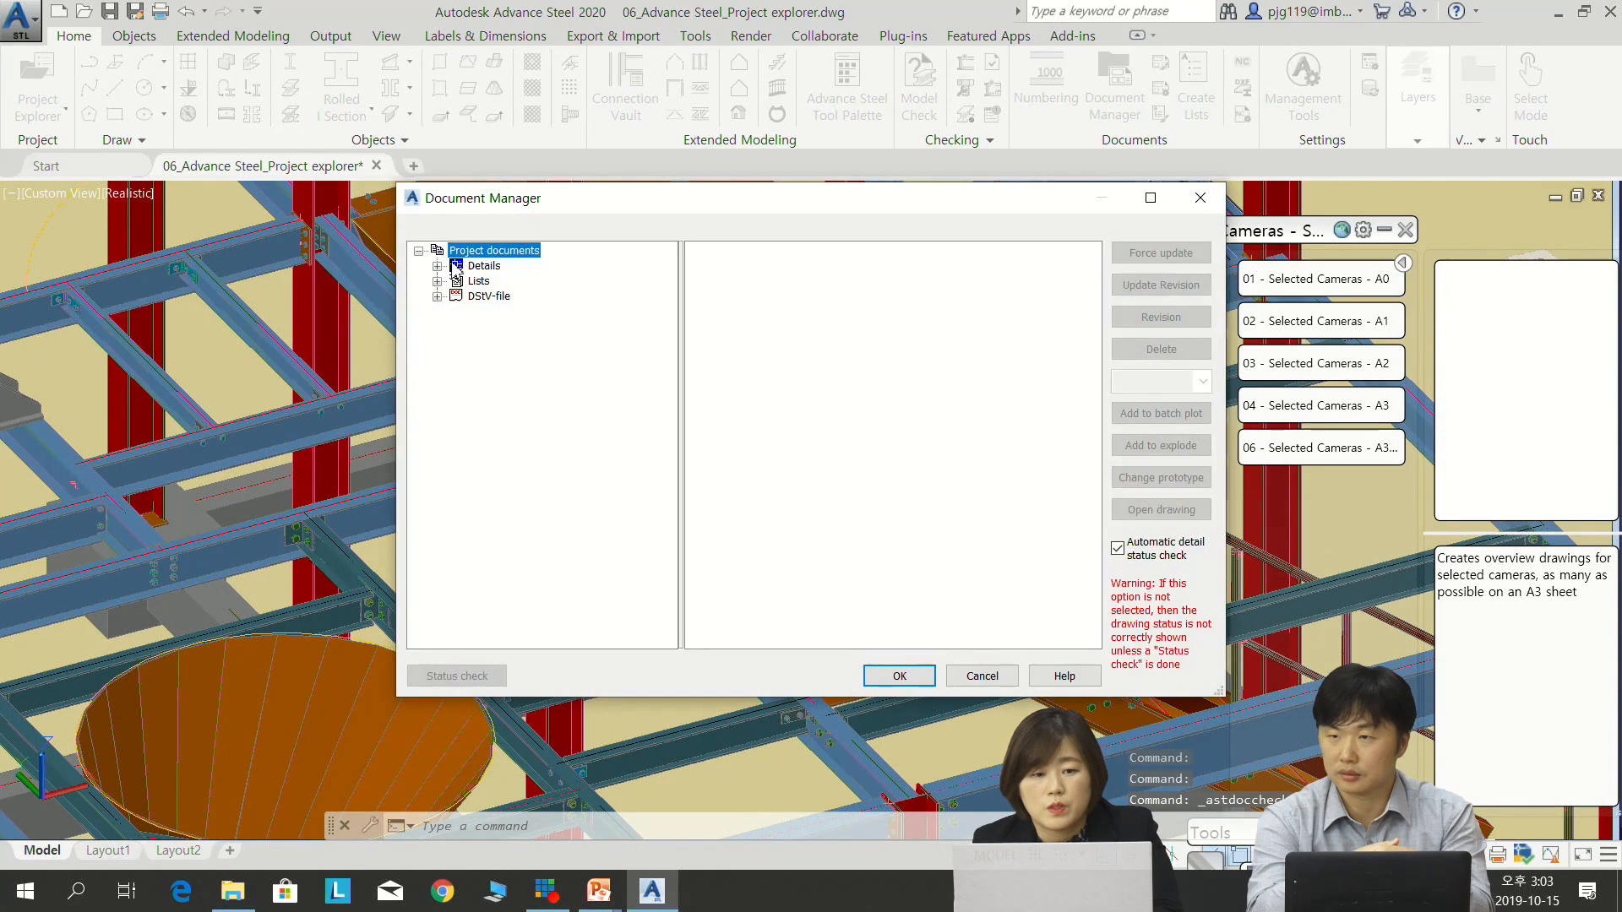
left_click(437, 266)
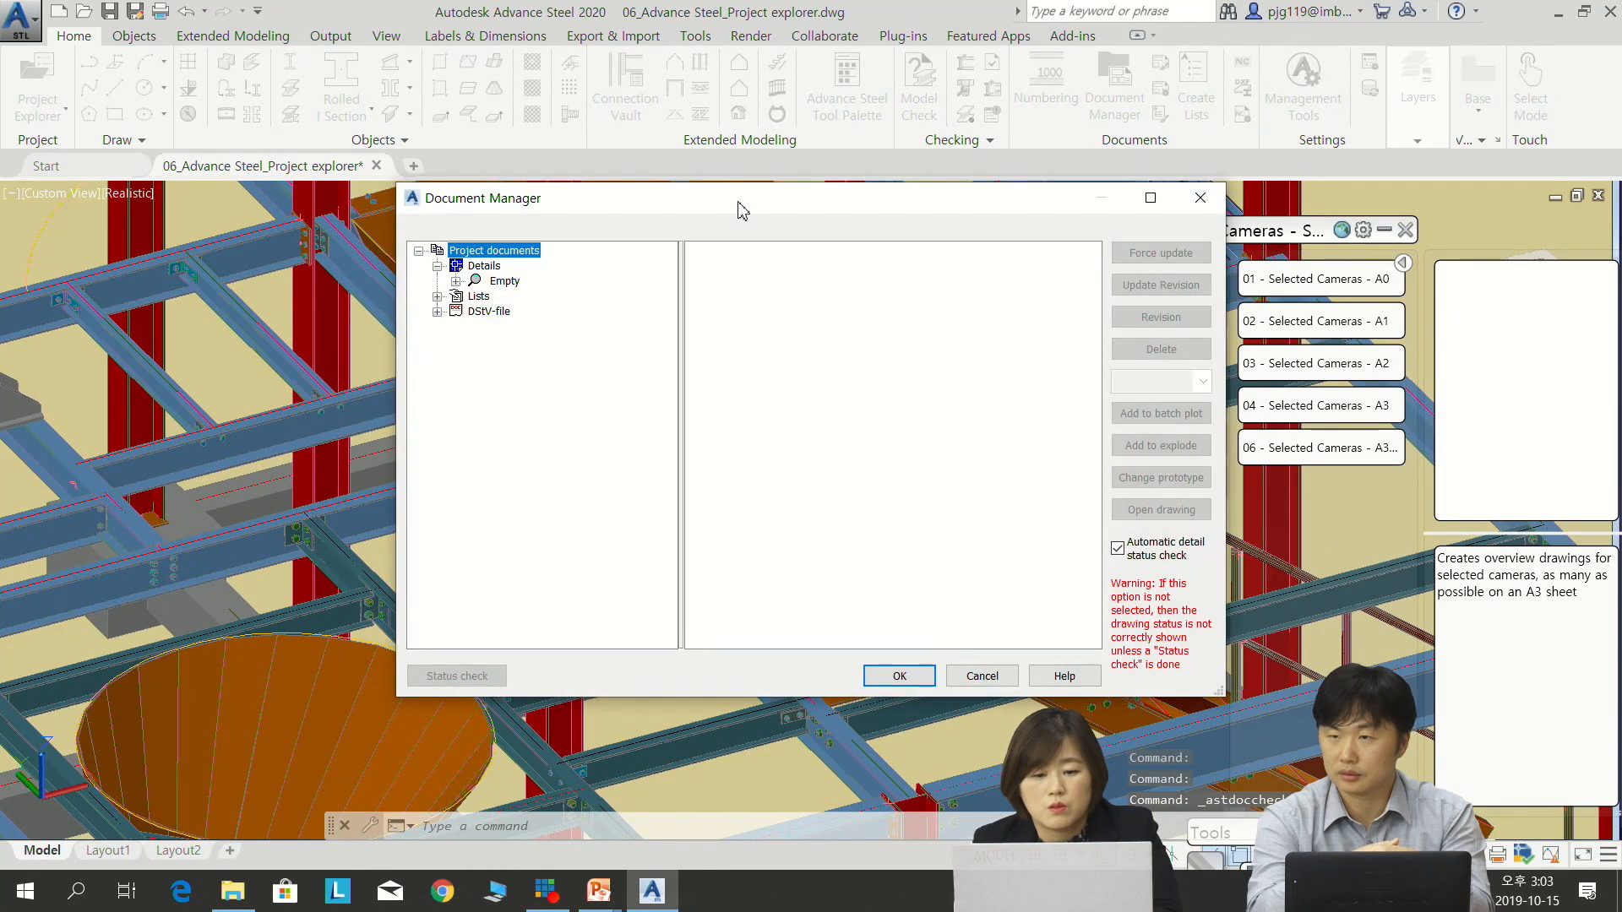
left_click_drag(738, 209, 1094, 255)
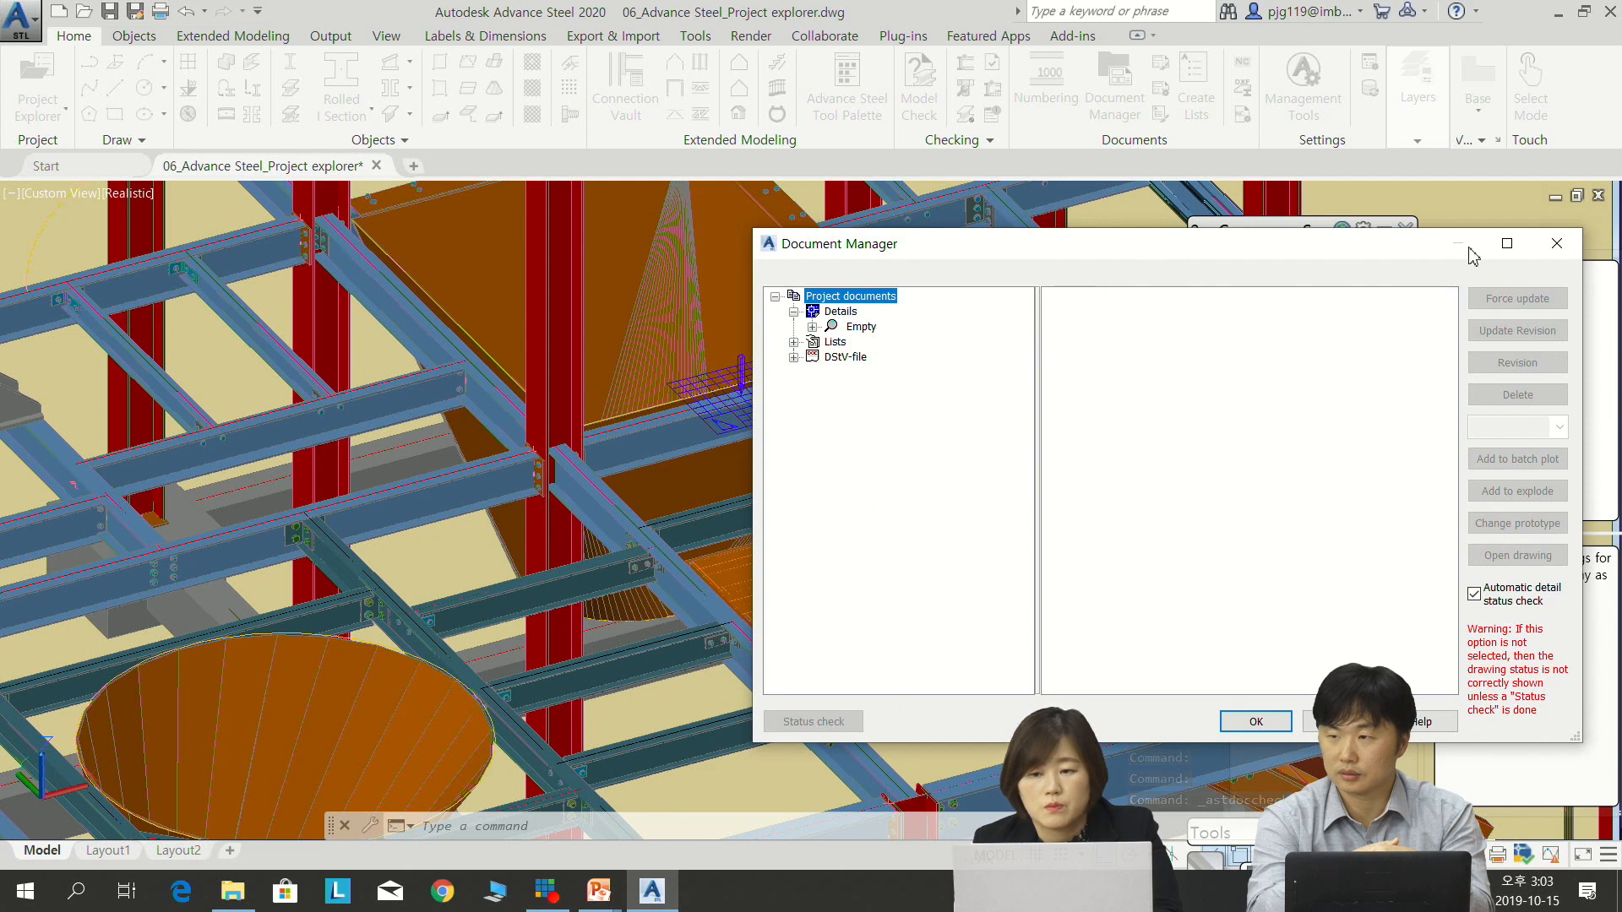
left_click_drag(1339, 253, 1385, 665)
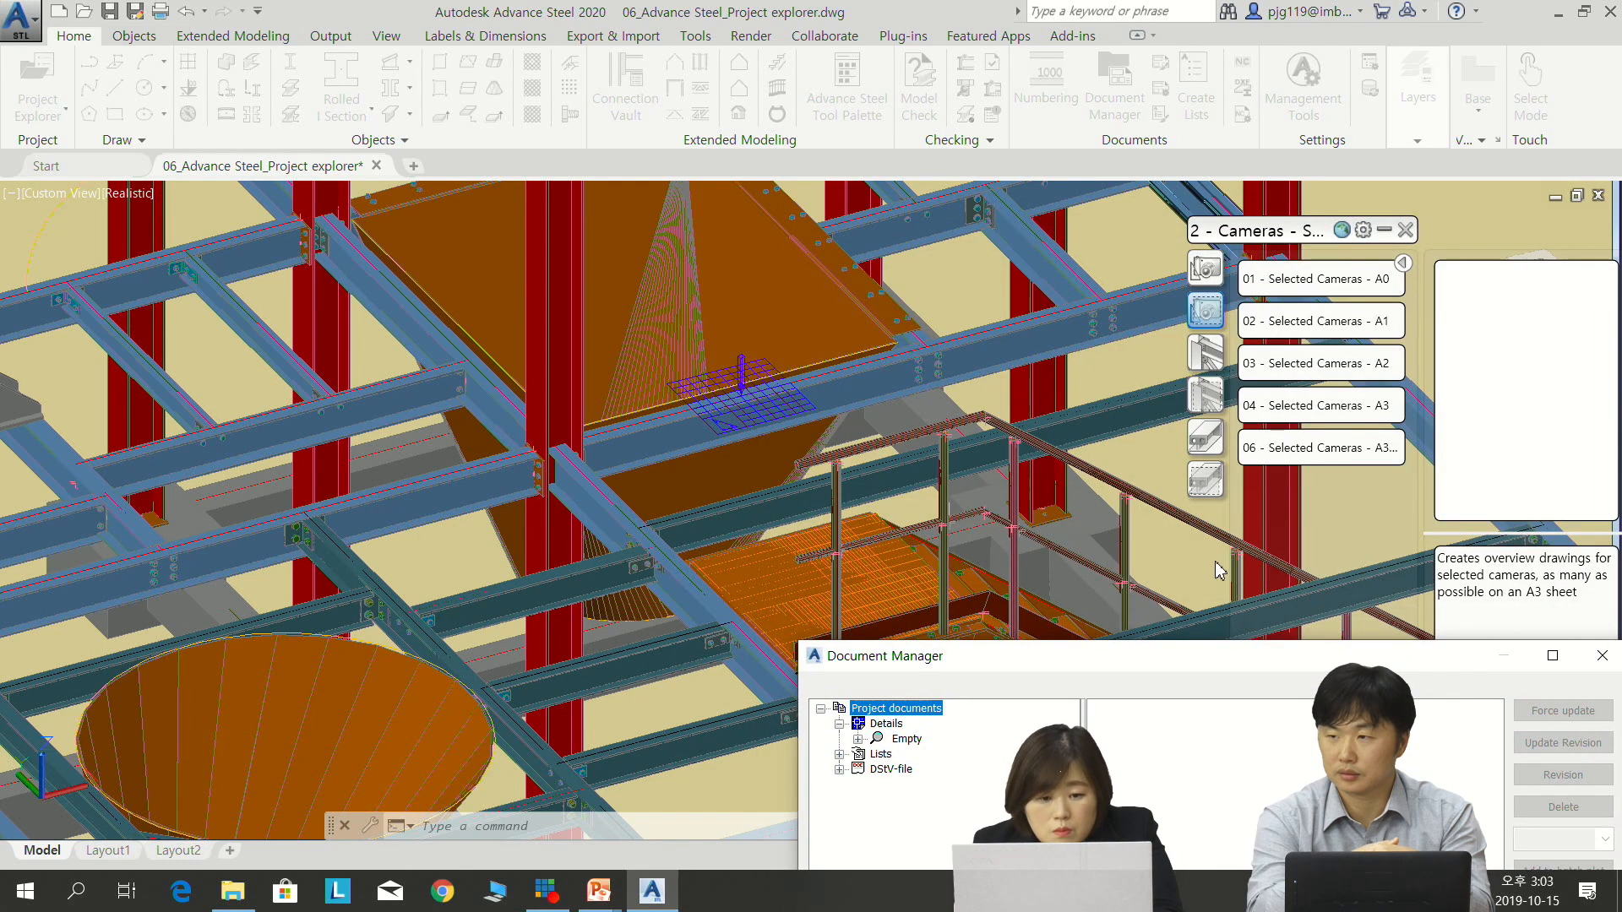
left_click(1603, 656)
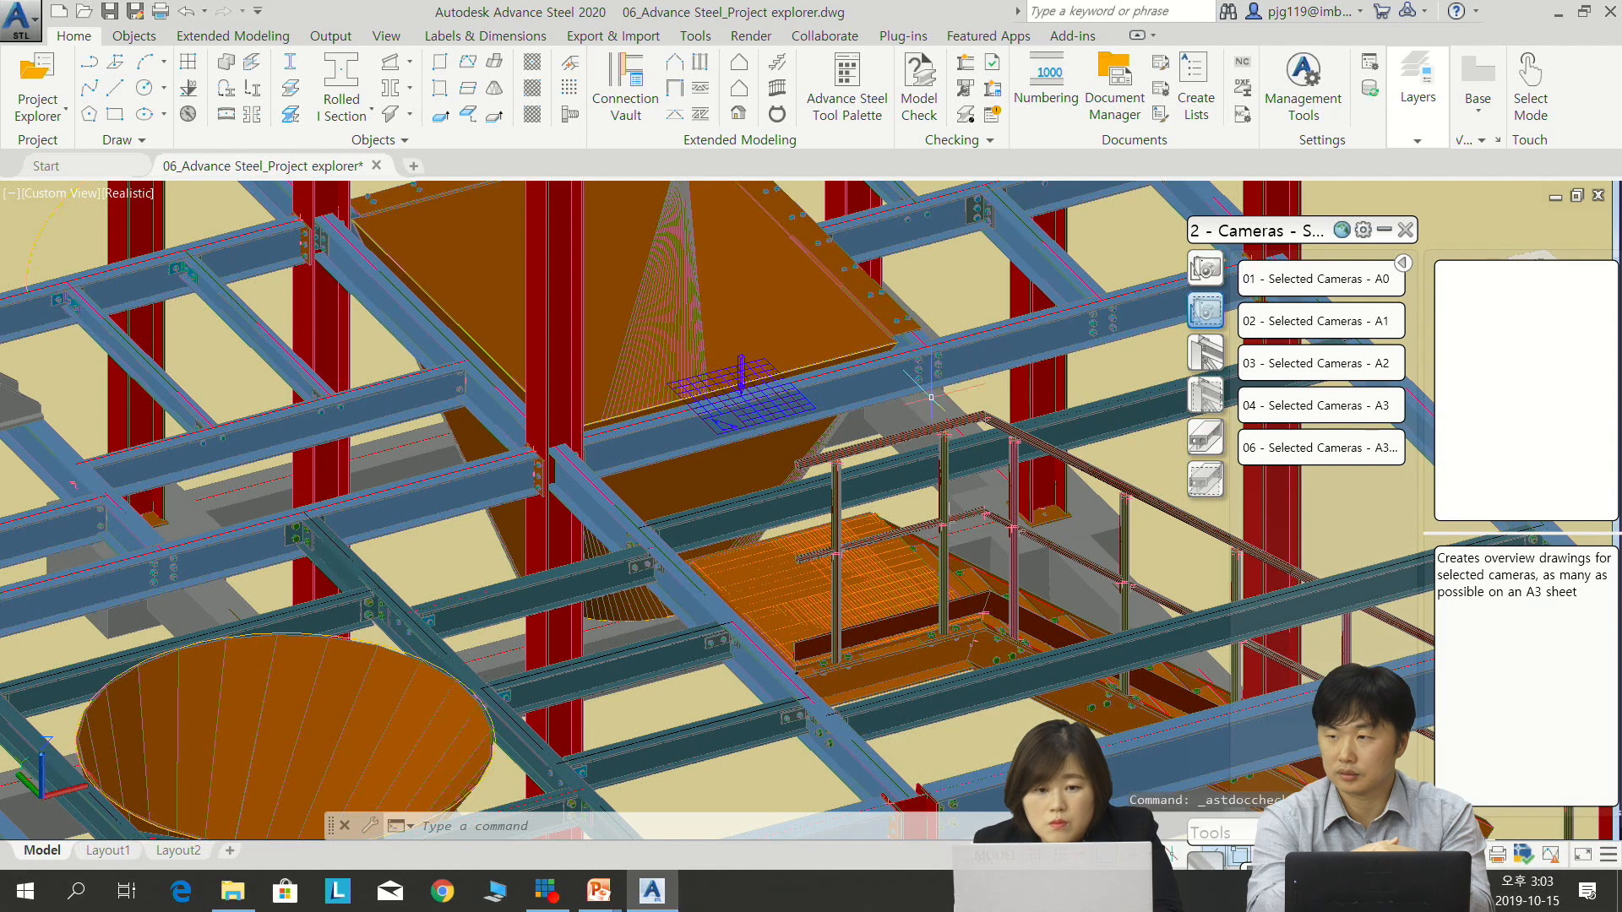
Review the camera's type, style, scale and detail box settings and close its properties
double_click(745, 377)
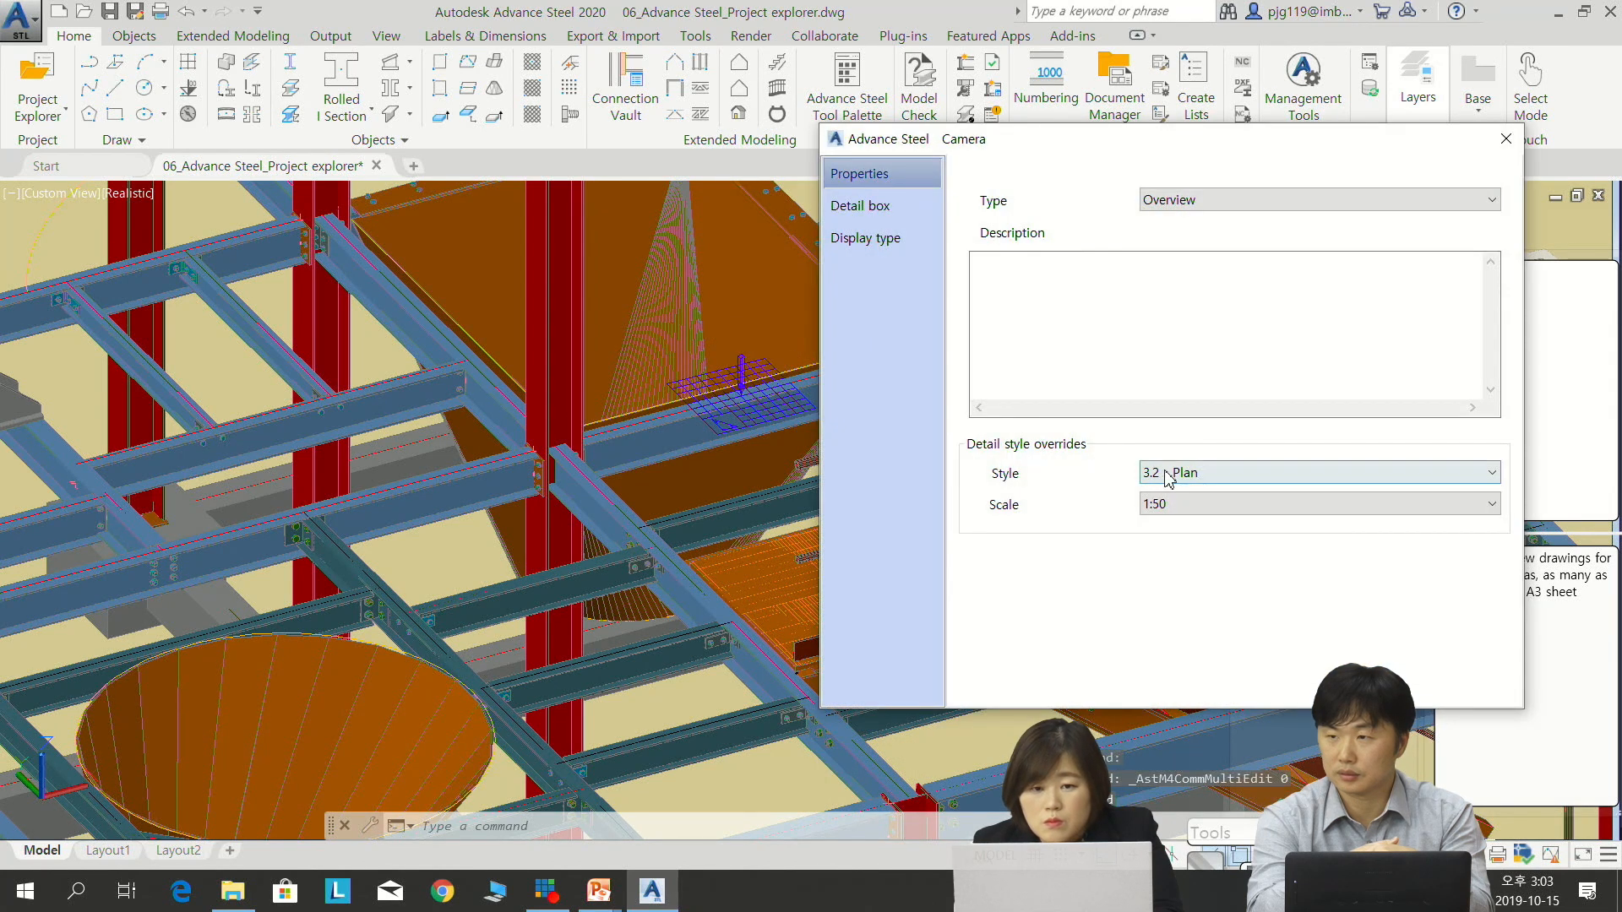
left_click(897, 209)
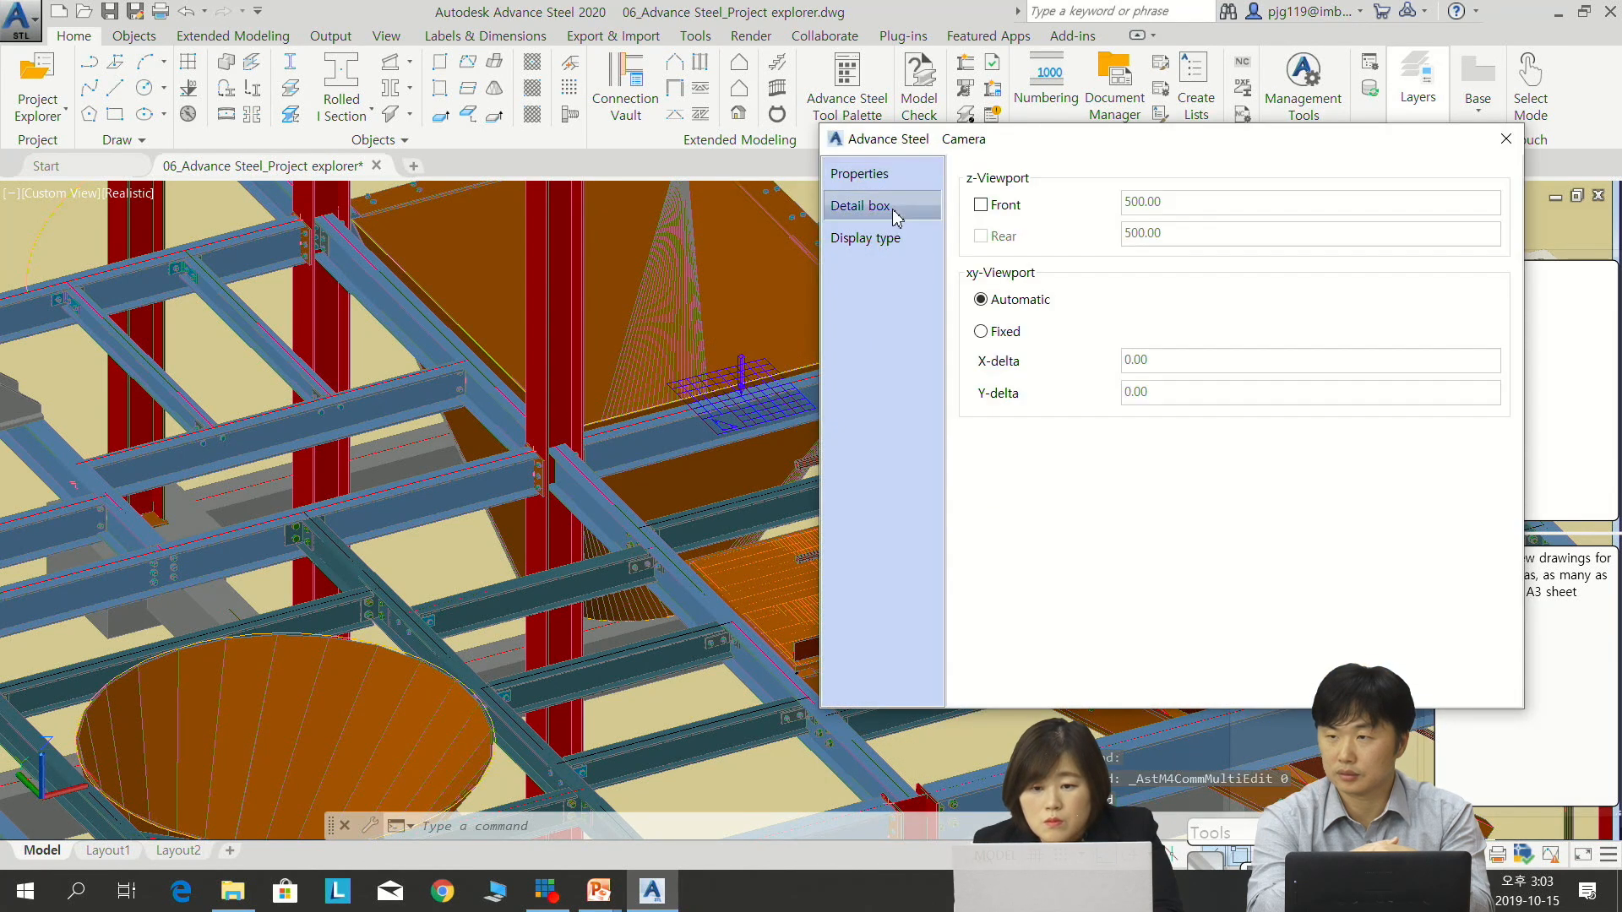
left_click(1506, 141)
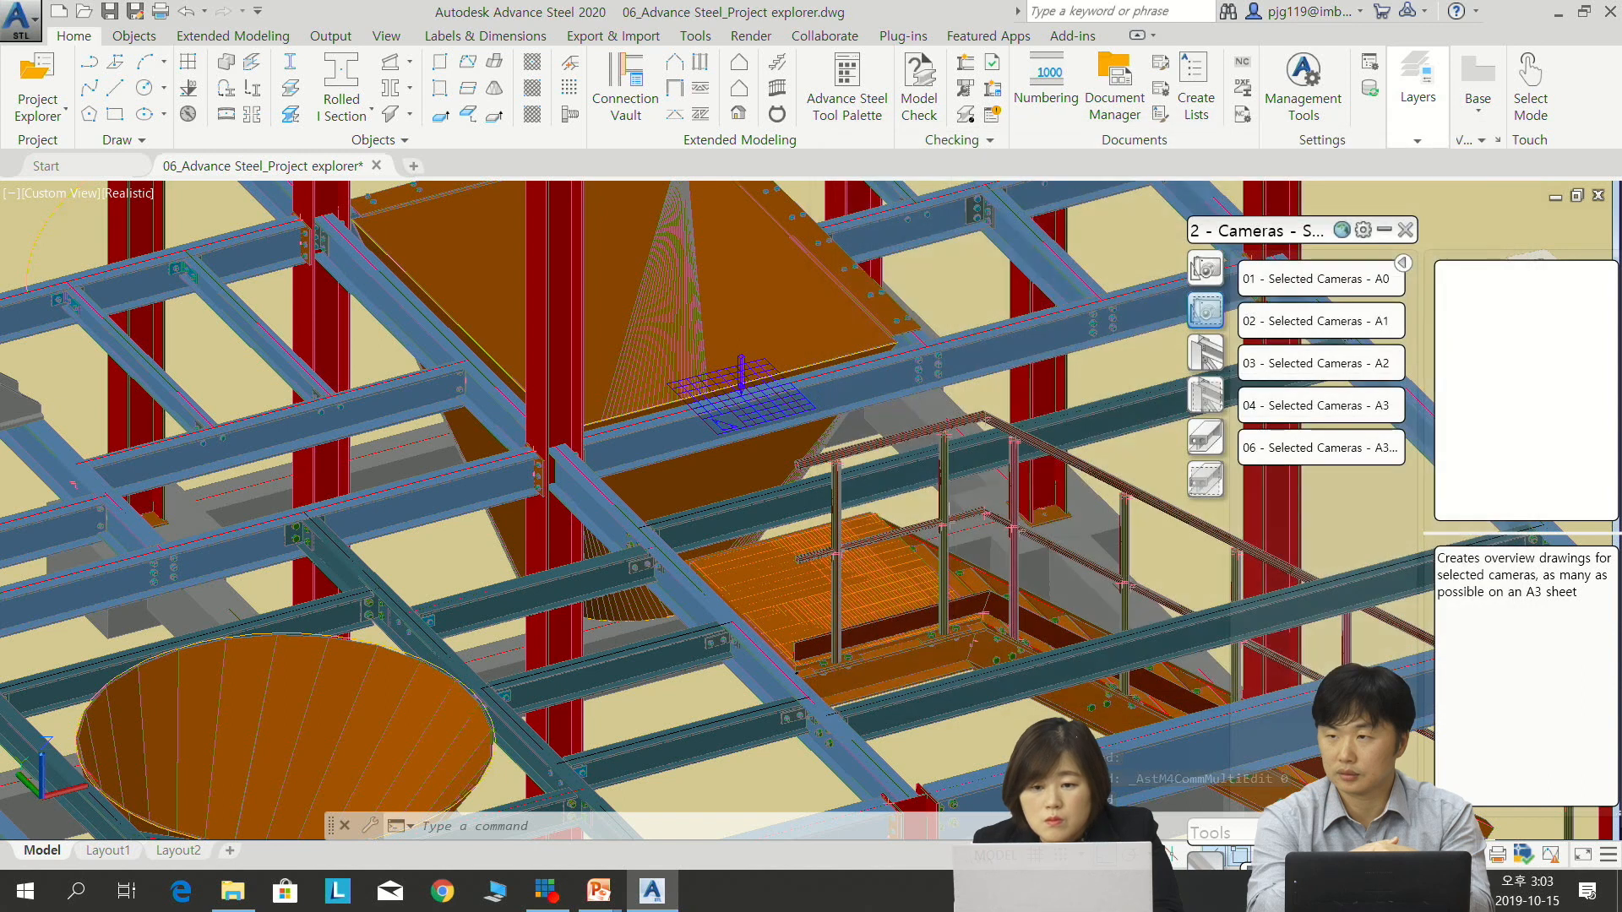
Start the 04 - Selected Cameras - A3 drawing process again
left_click(1355, 399)
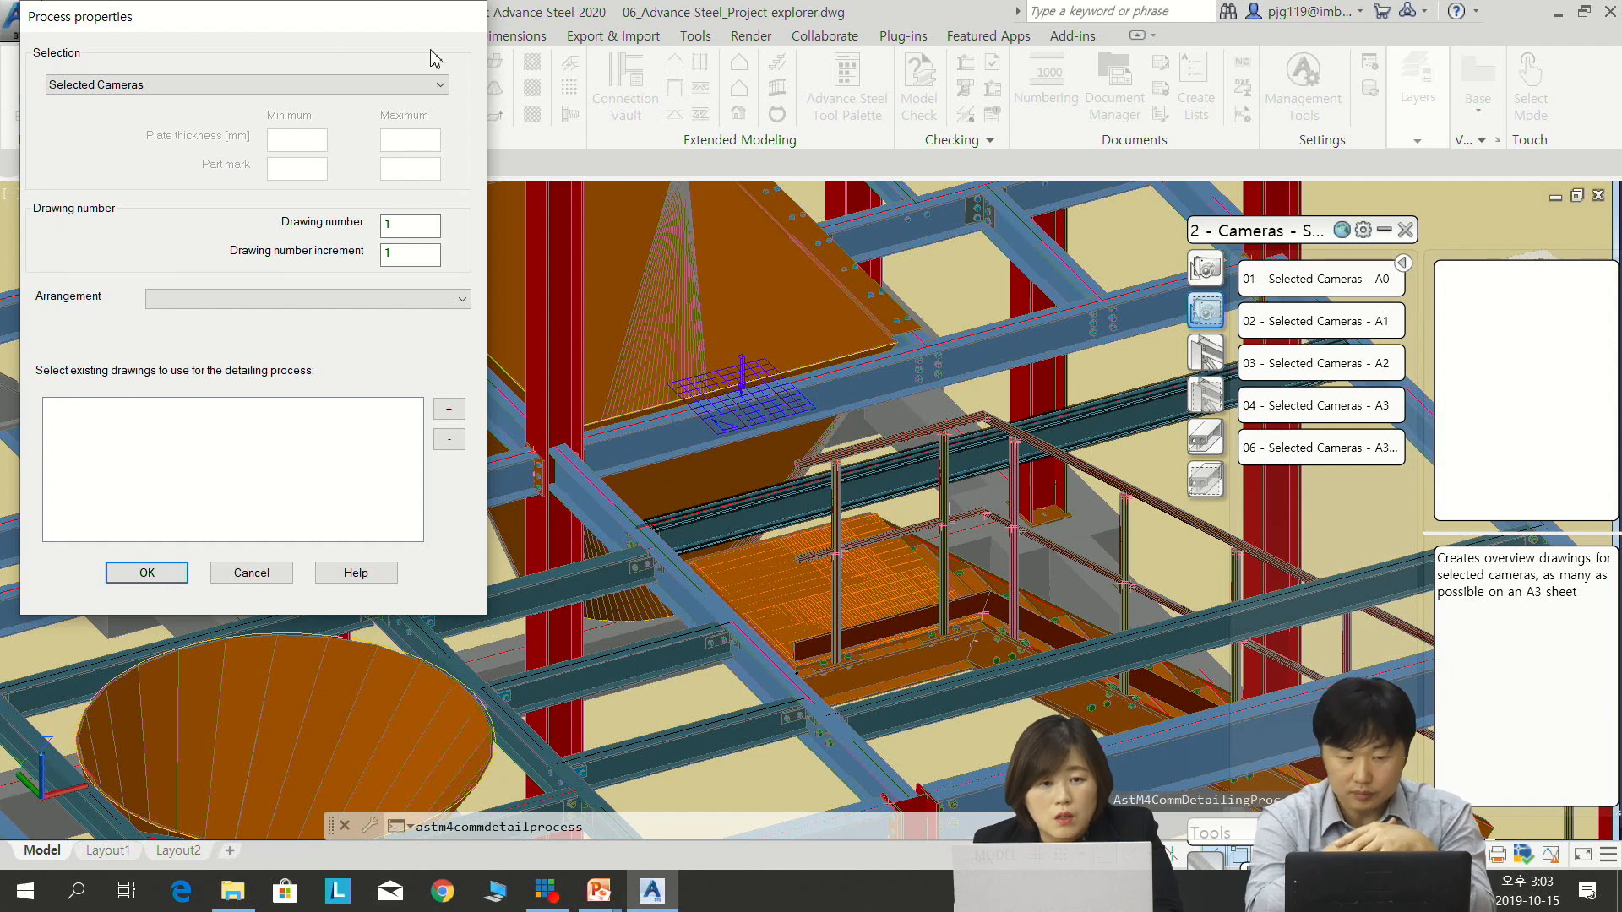
Create an overview drawing of the selected camera with the 04 - Selected Cameras - A3 process, keeping its default drawing number settings
left_click(251, 573)
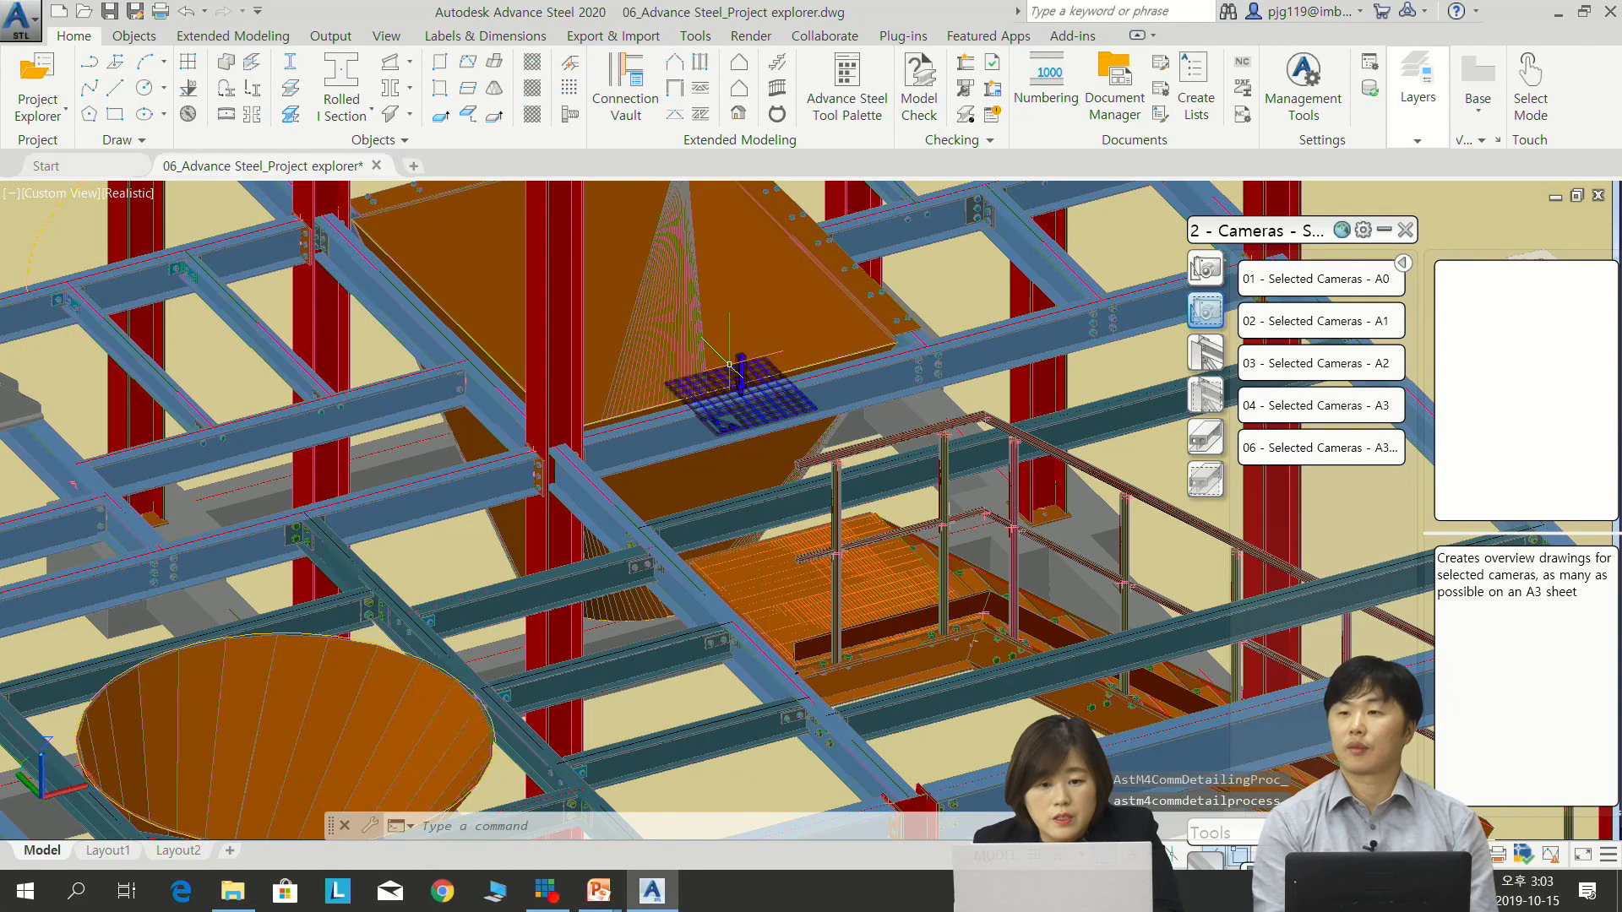
left_click(1341, 406)
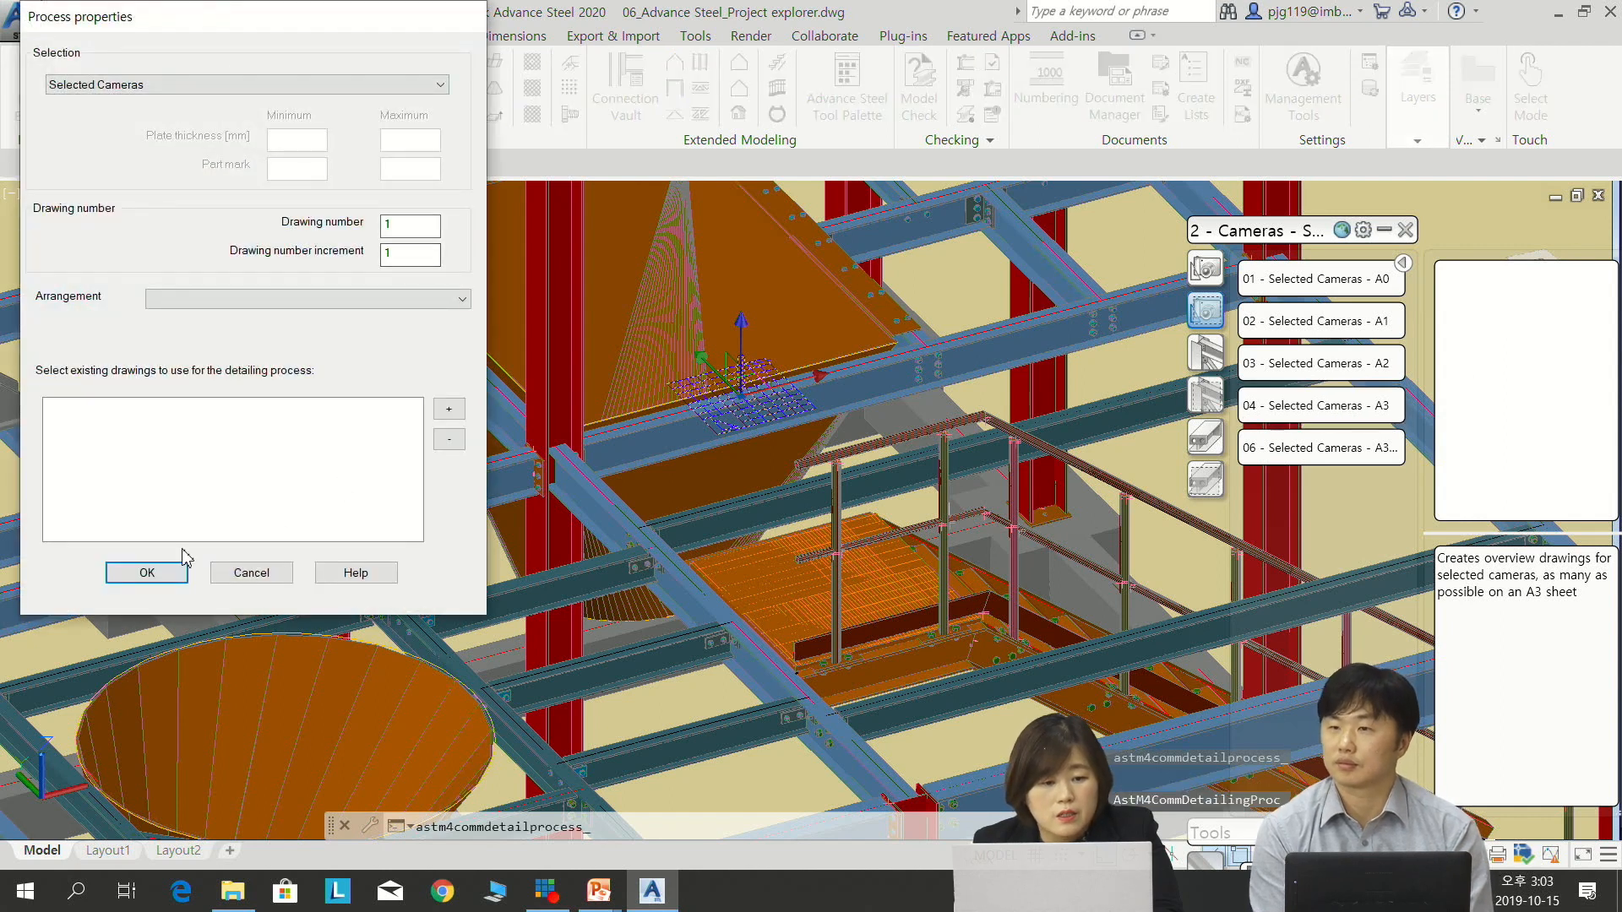
left_click(147, 573)
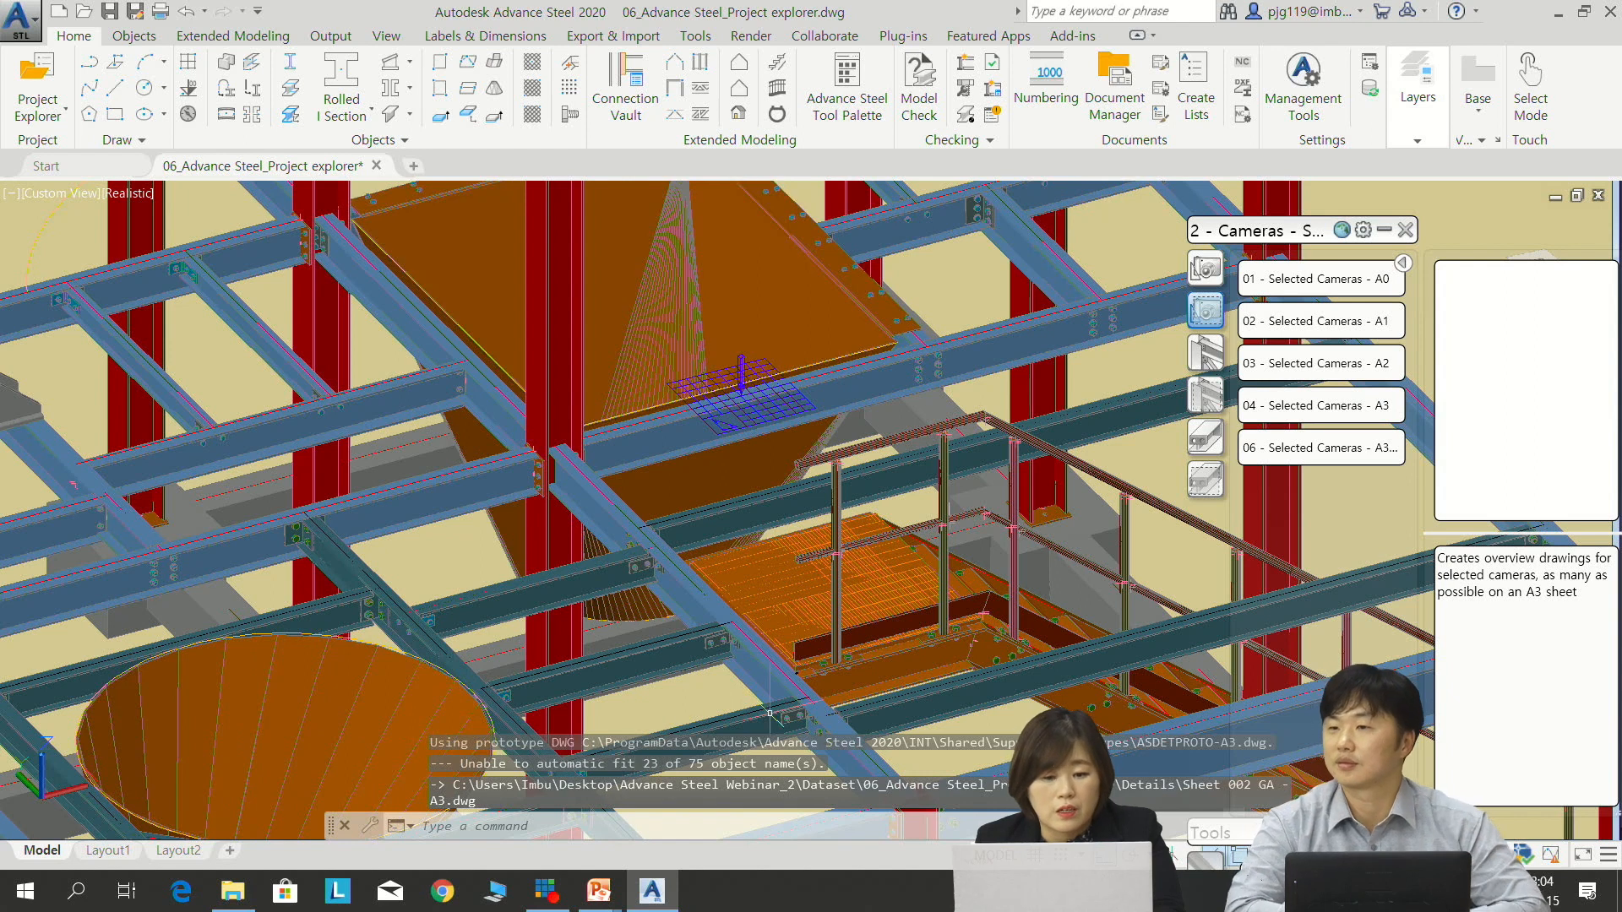
Preview Sheet 002 GA - A3.dwg among the up-to-date details in the Document Manager and open that drawing
left_click(1133, 125)
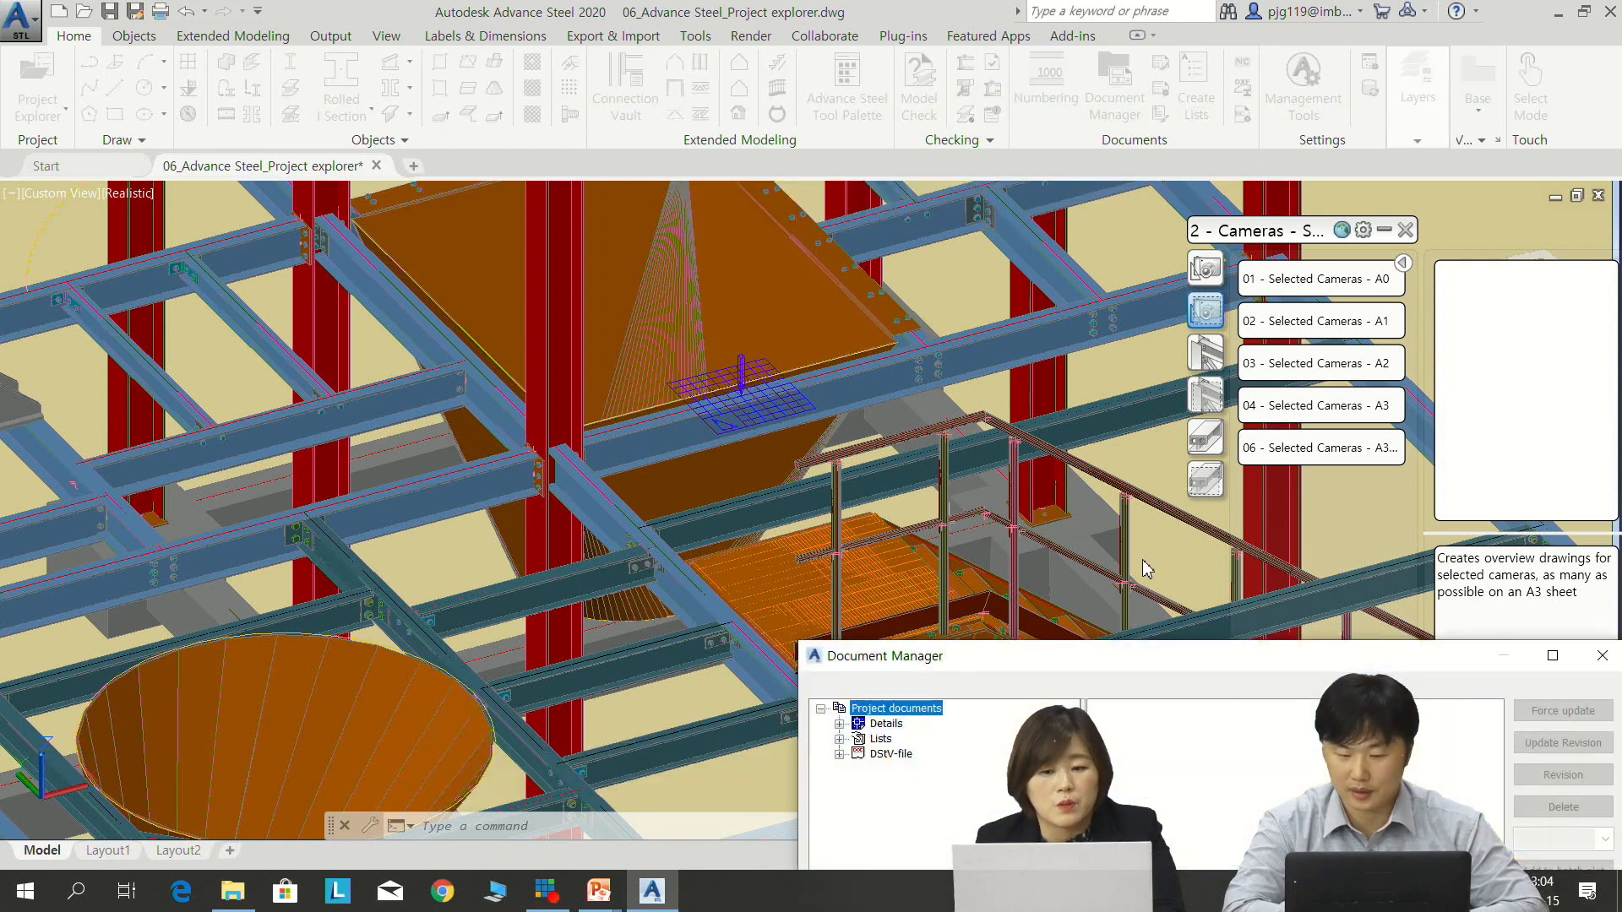
left_click_drag(1093, 646, 681, 232)
left_click(430, 290)
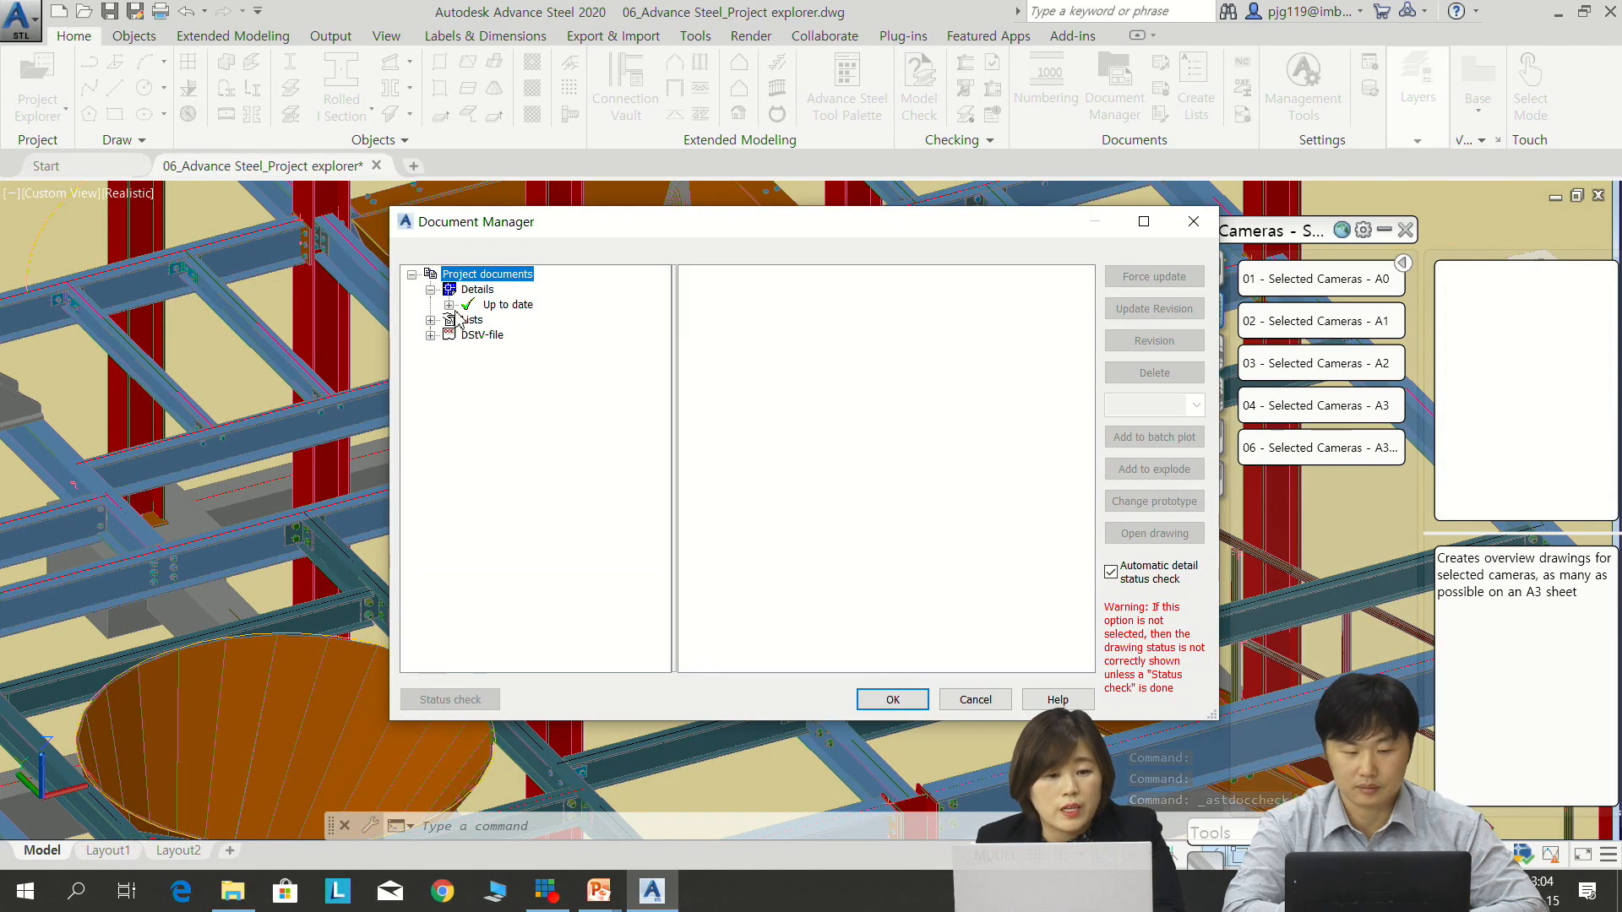
left_click(448, 305)
left_click(549, 320)
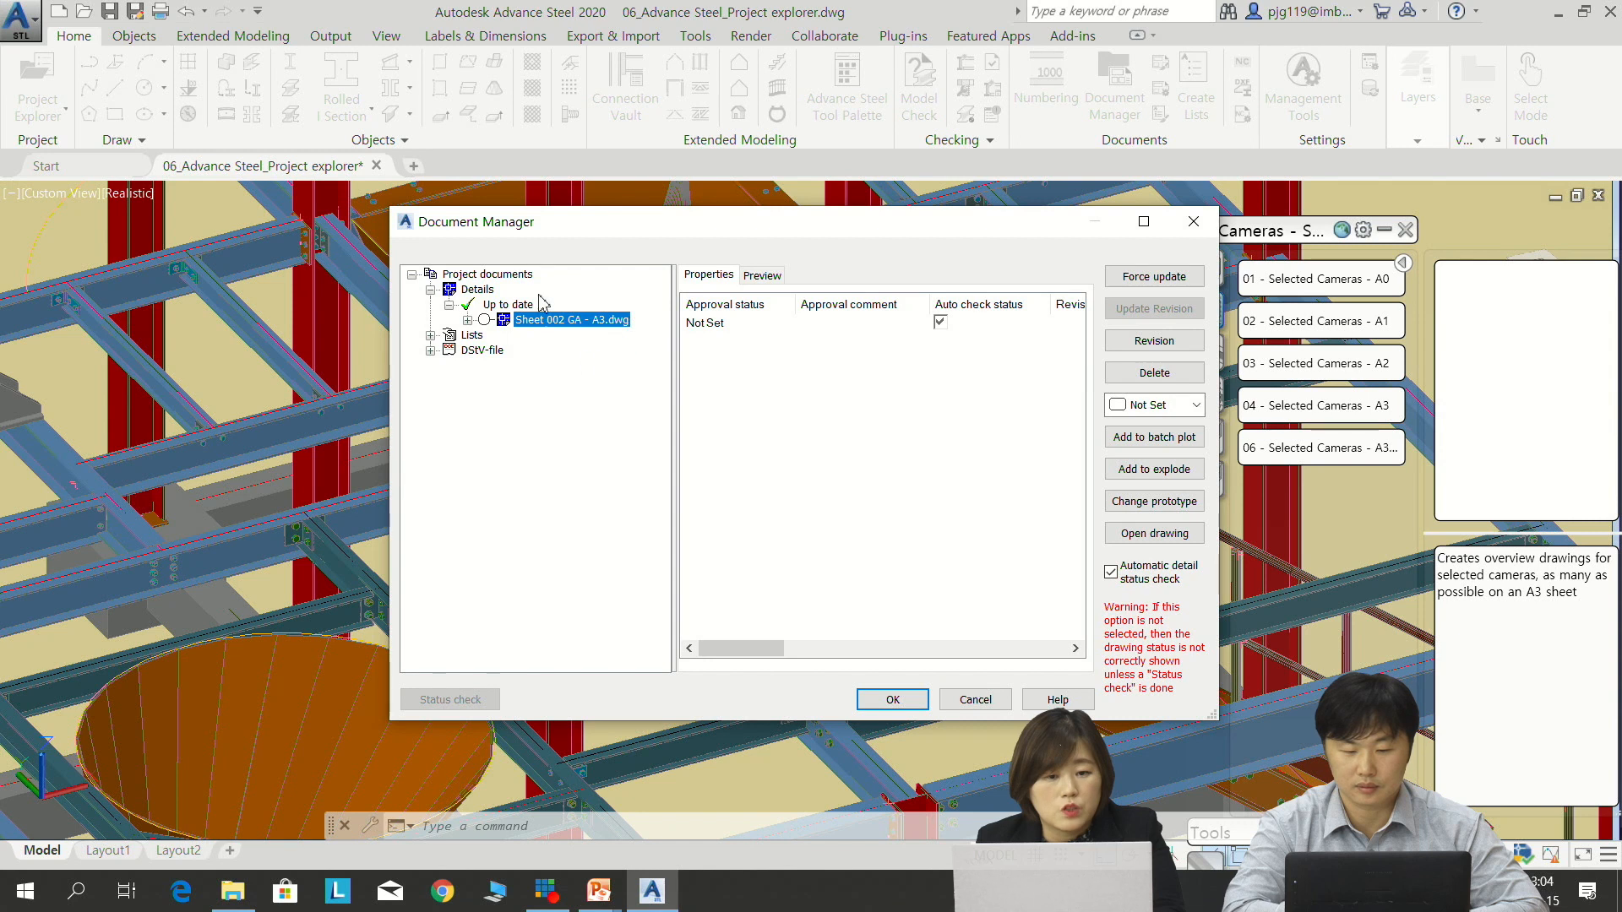
left_click(762, 277)
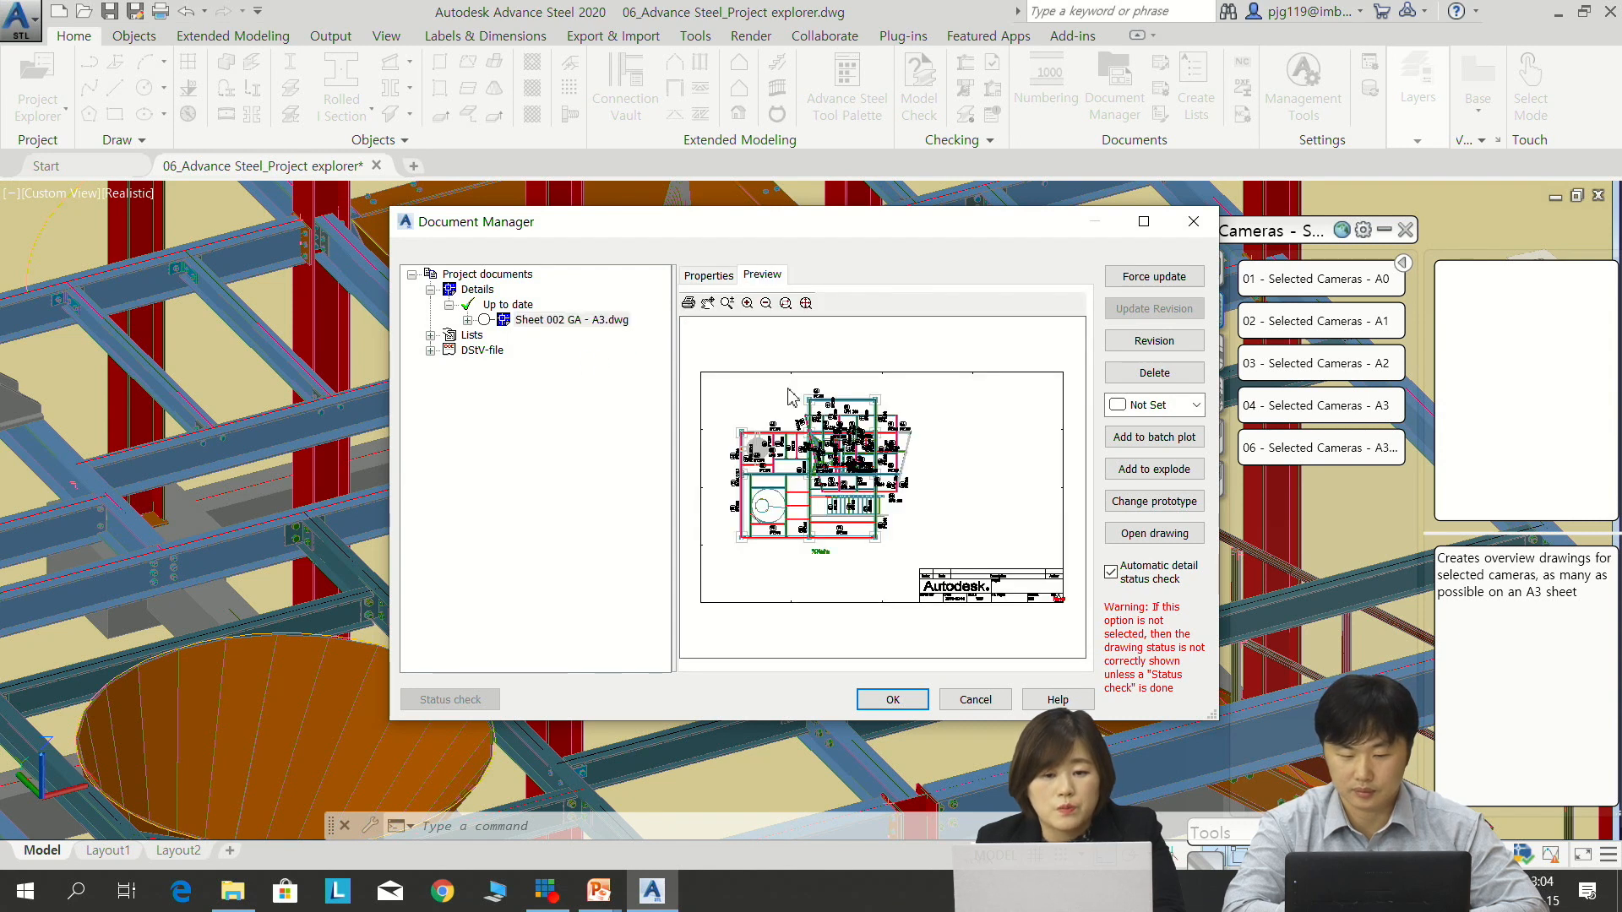
left_click(1163, 534)
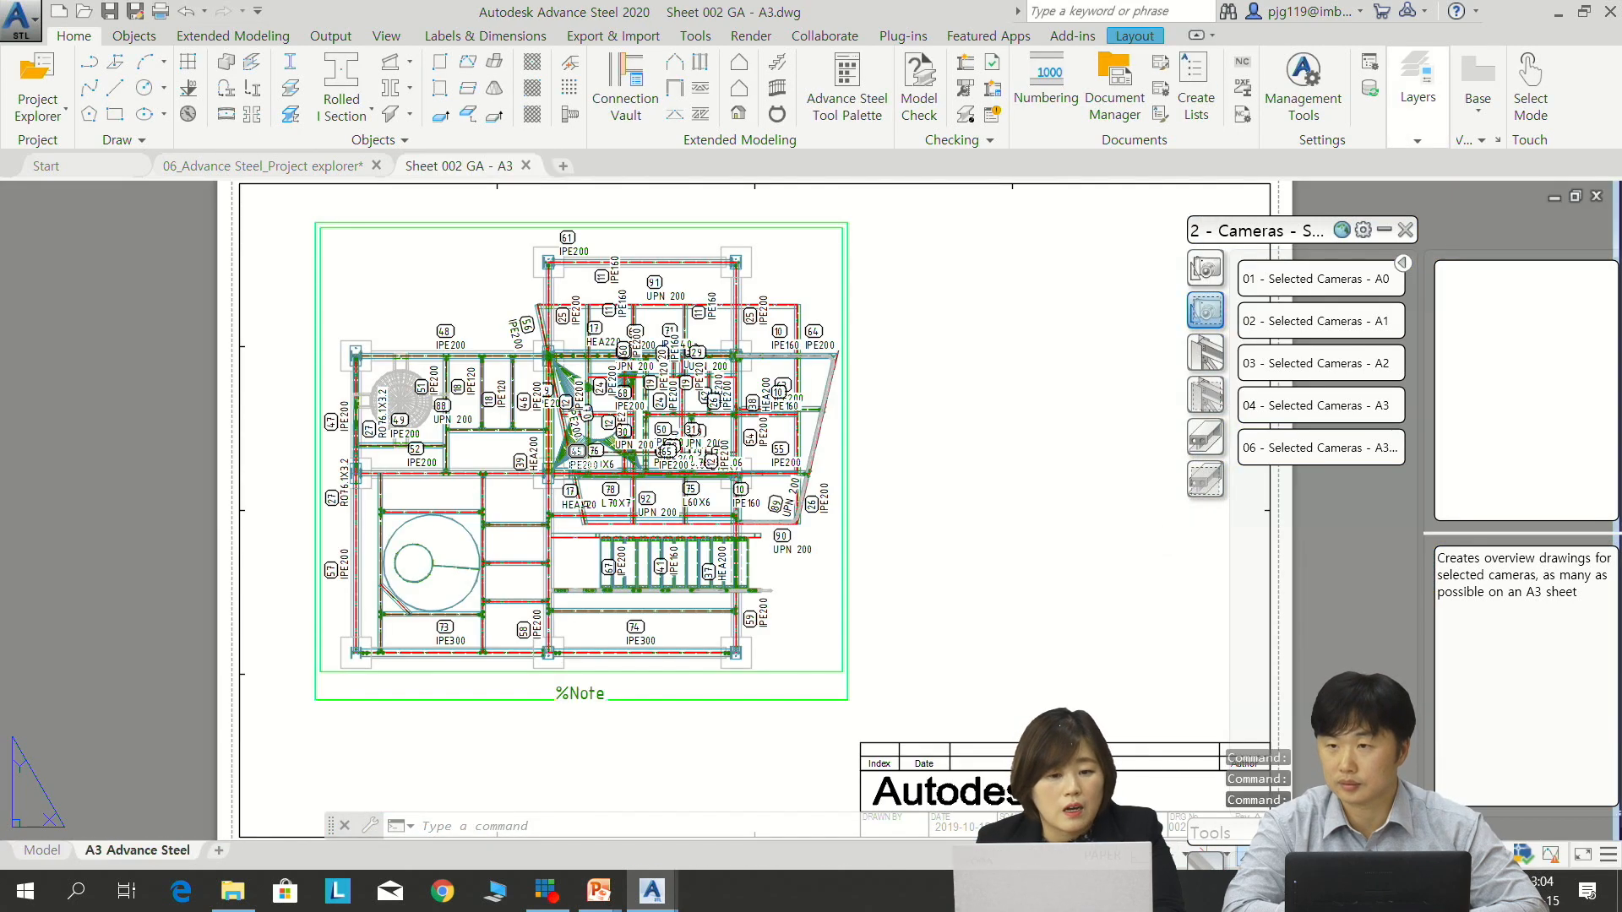
Set the scale of the plan detail on the sheet to 1:100
scroll(596, 509, "up", 6)
scroll(596, 510, "down", 6)
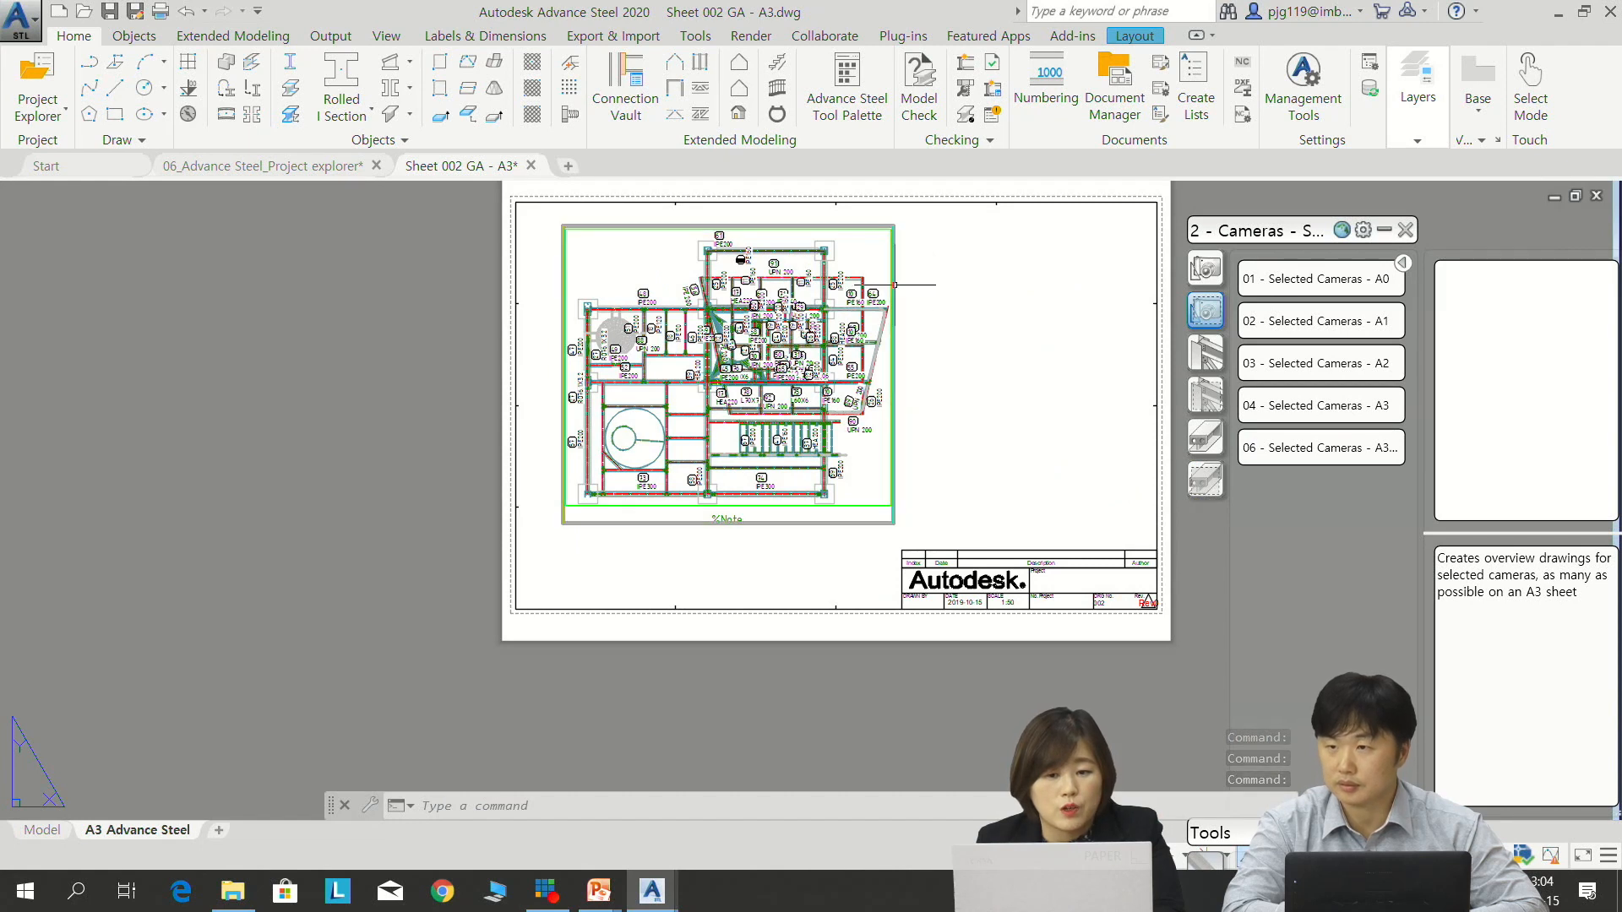
double_click(894, 290)
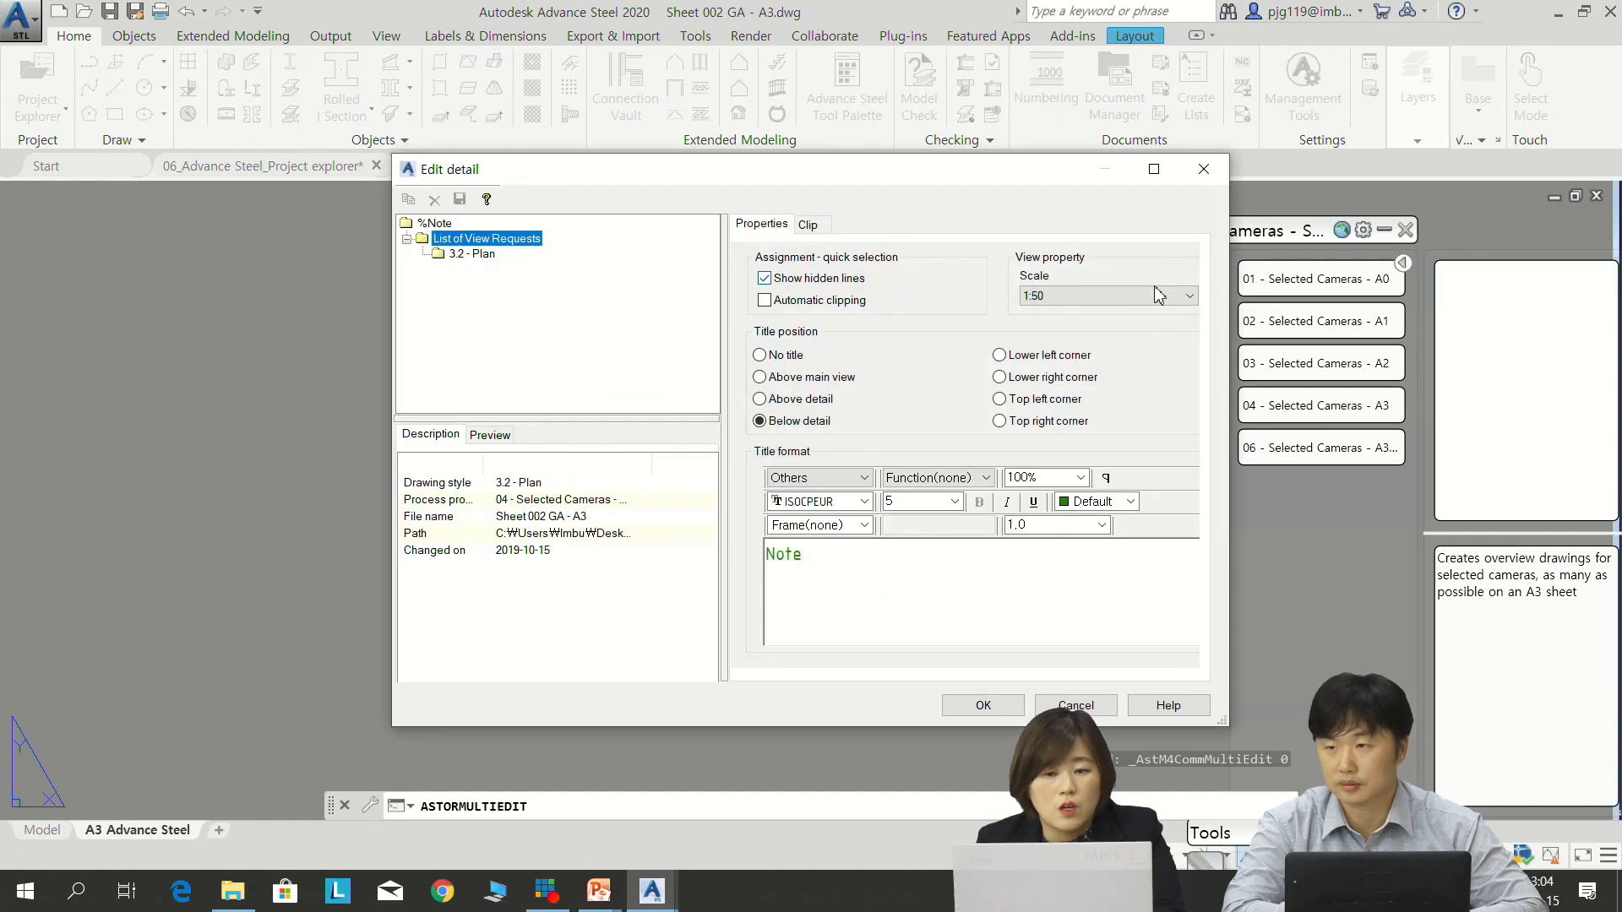
left_click(1090, 303)
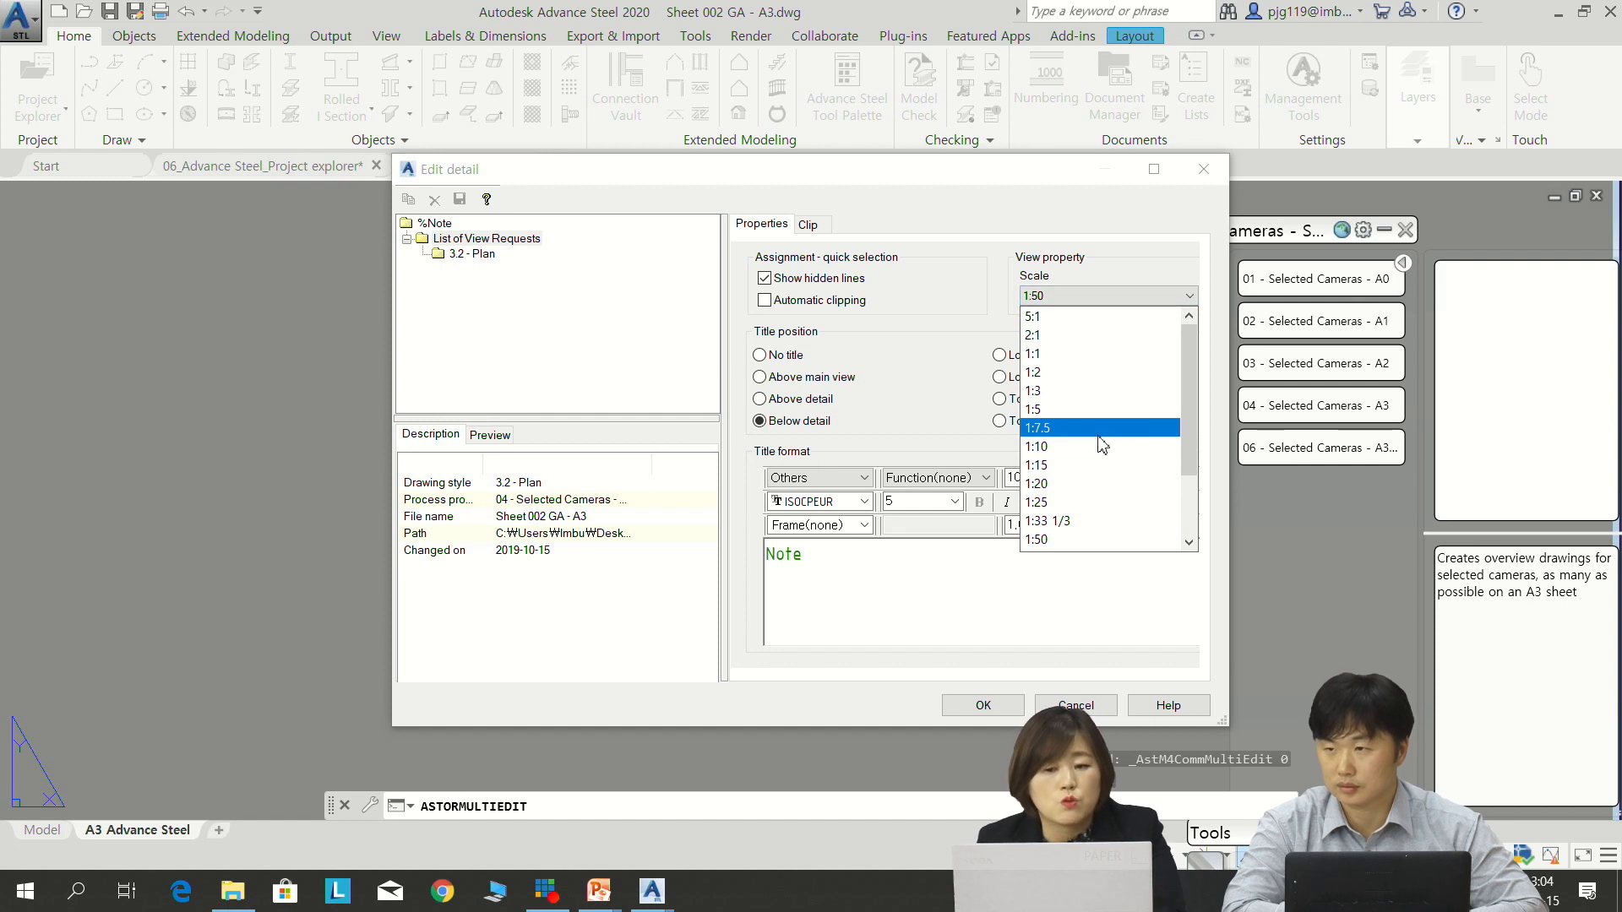
scroll(1094, 443, "down", 2)
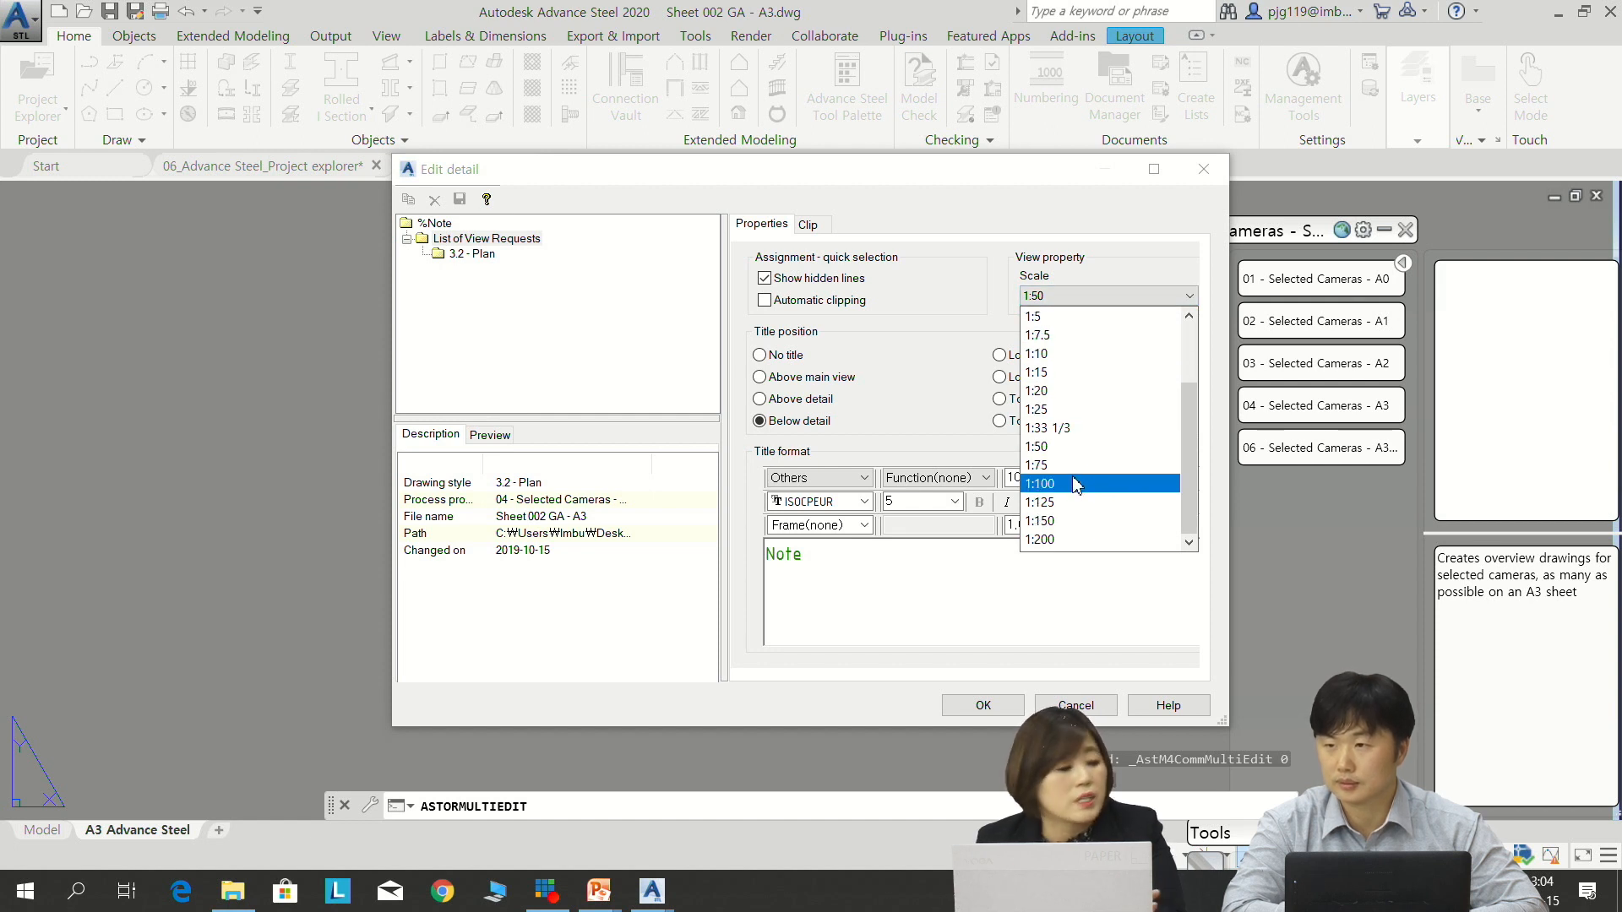
left_click(1075, 483)
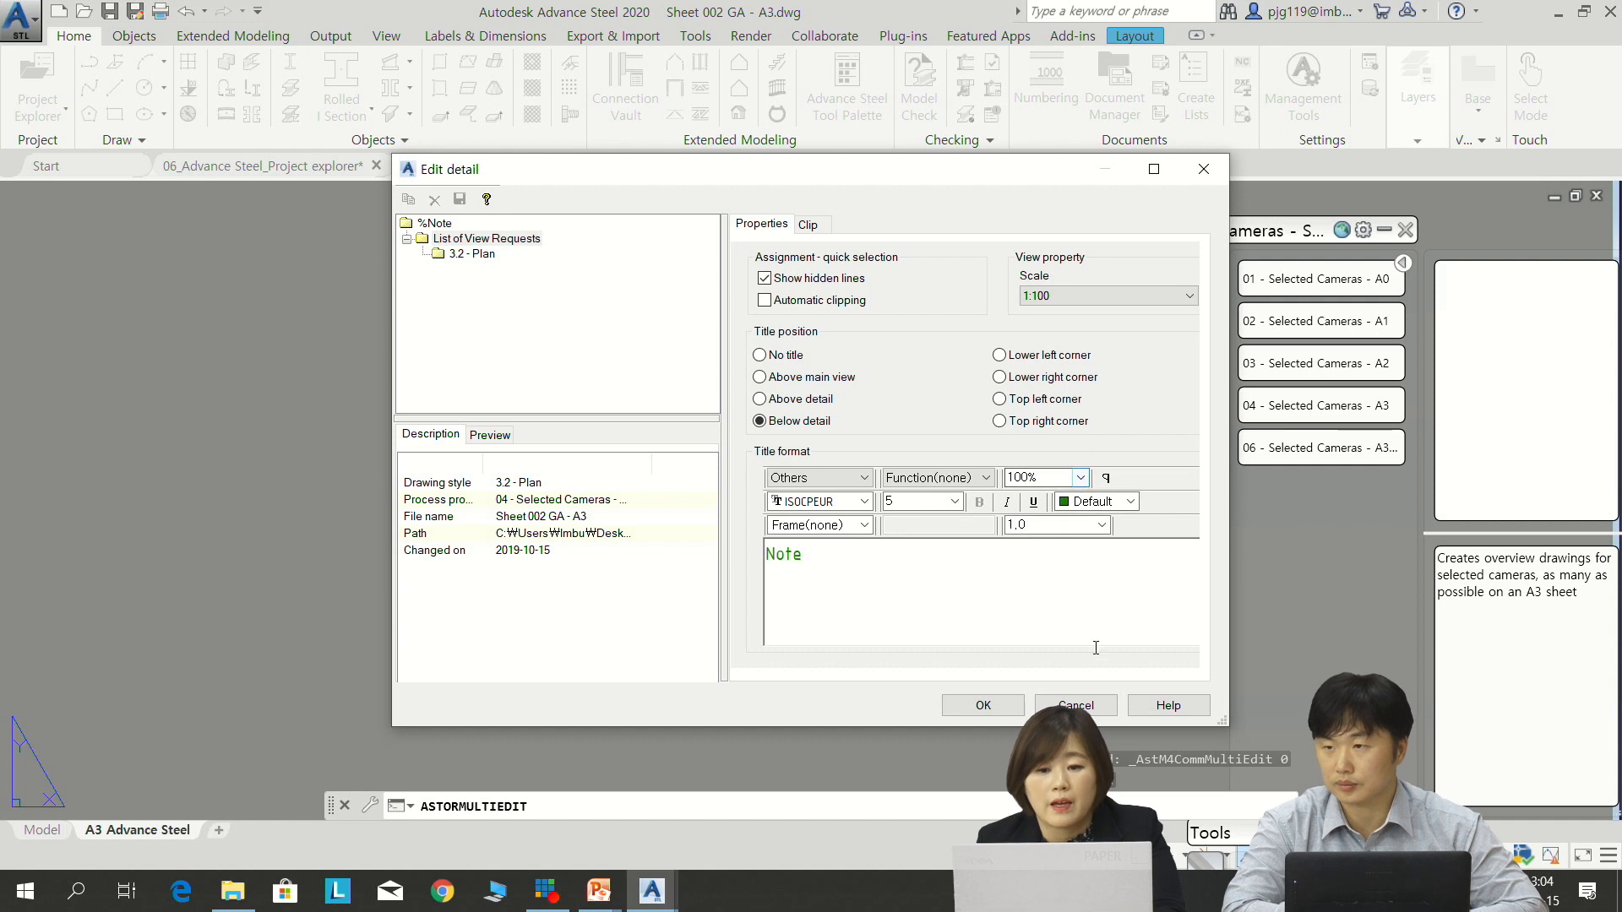
left_click(987, 705)
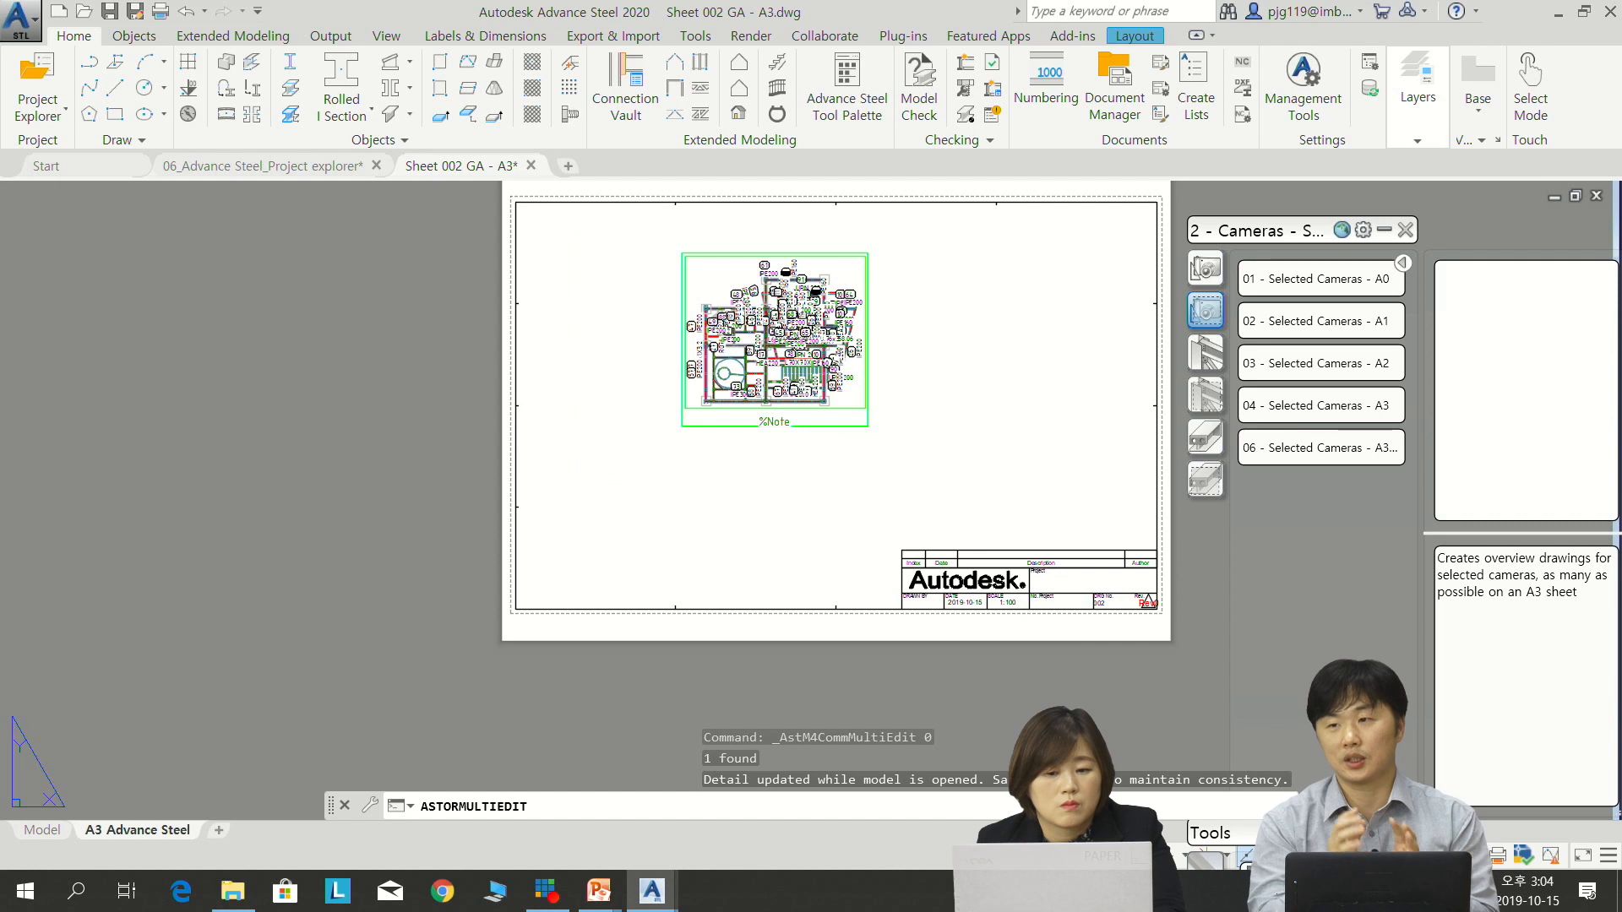
Move the plan detail up and toward the left edge of the A3 sheet
middle_click_drag(877, 321, 788, 337)
scroll(788, 337, "up", 2)
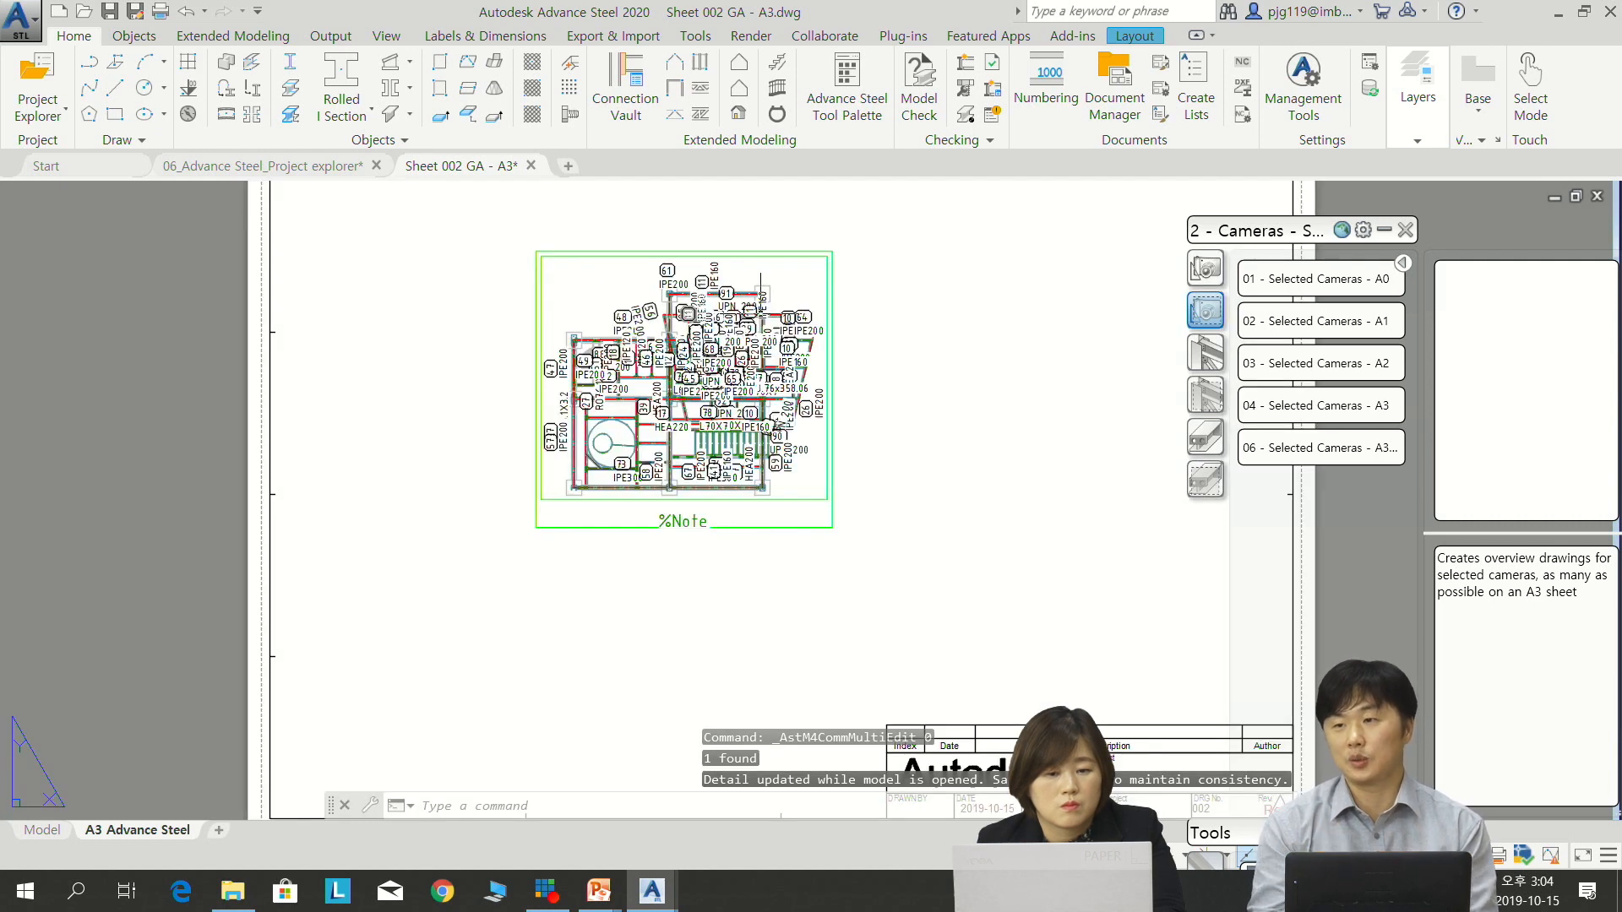
type("m")
key("Return")
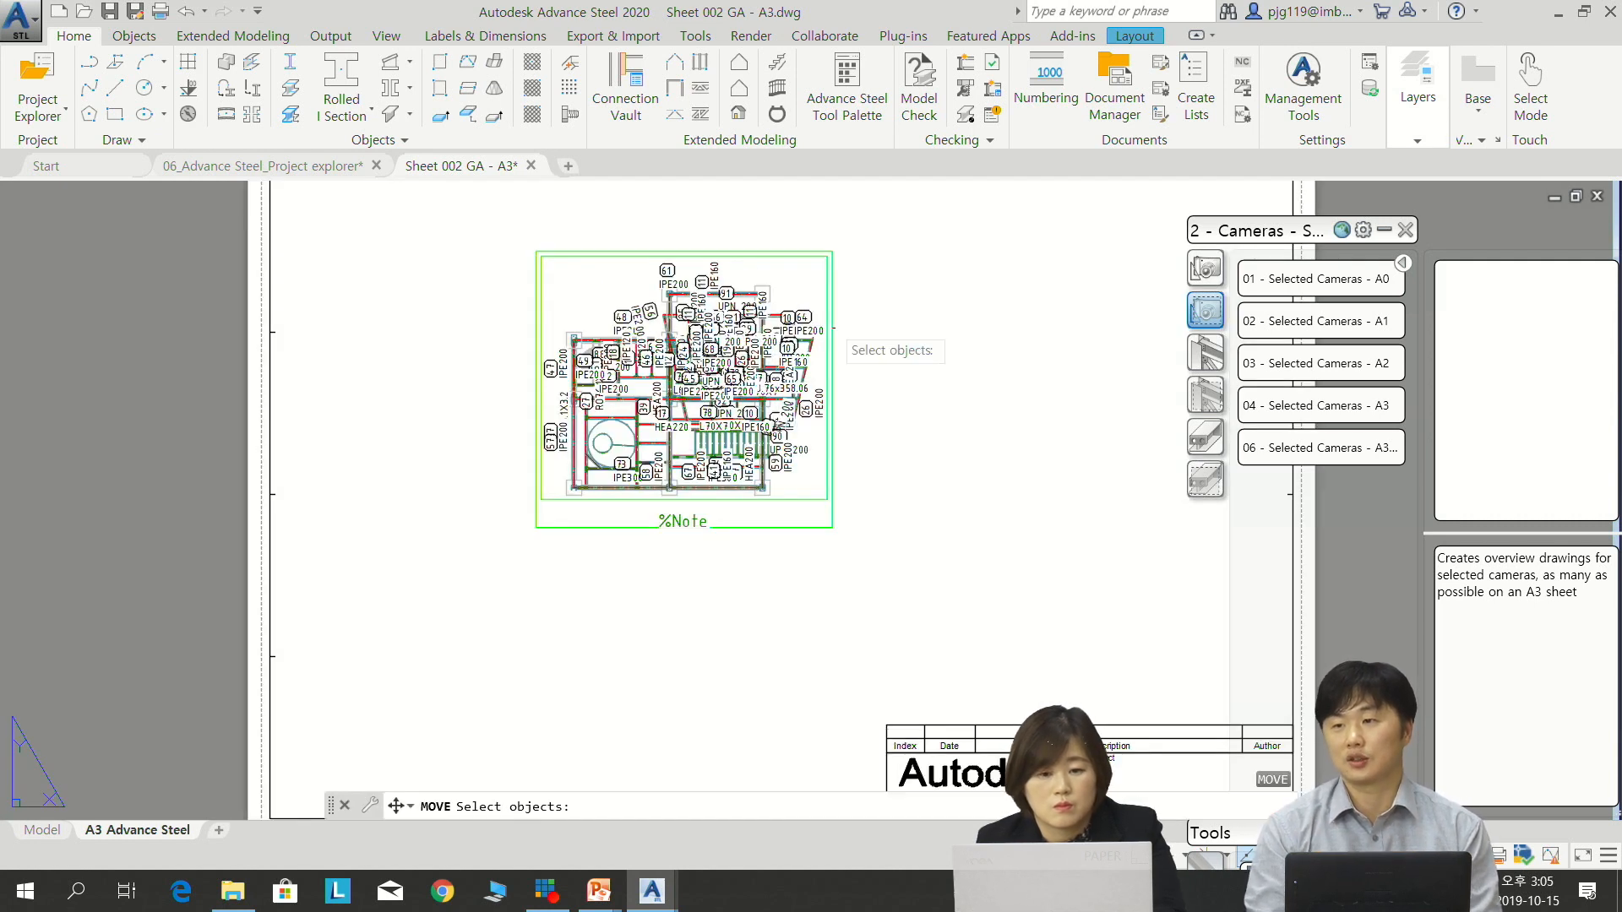
left_click(833, 325)
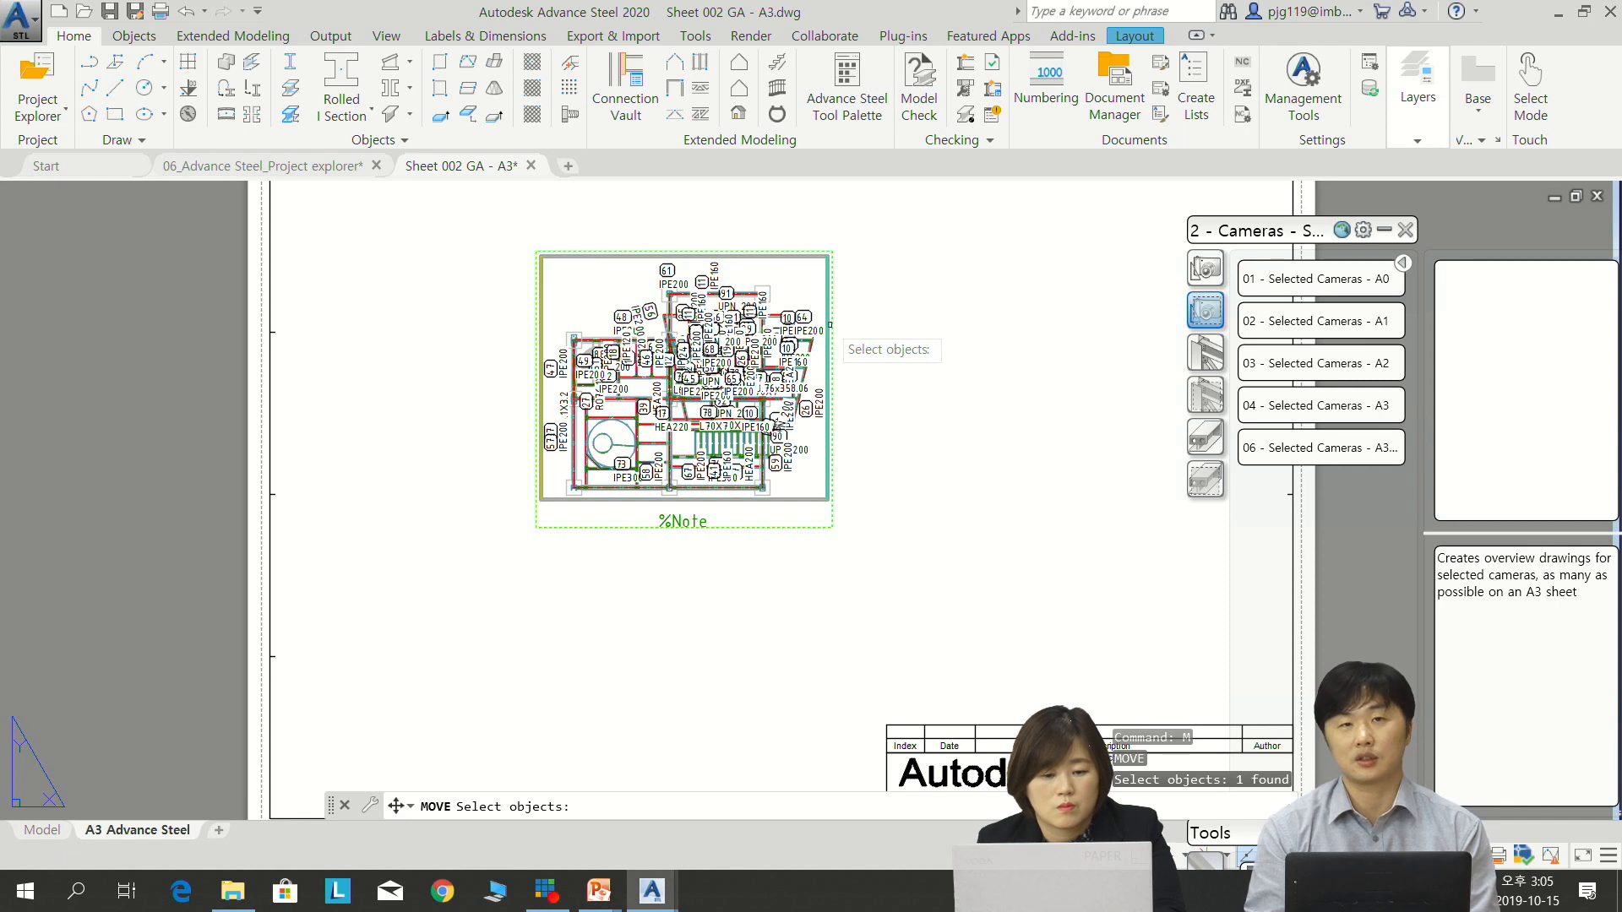
key("Return")
left_click(830, 325)
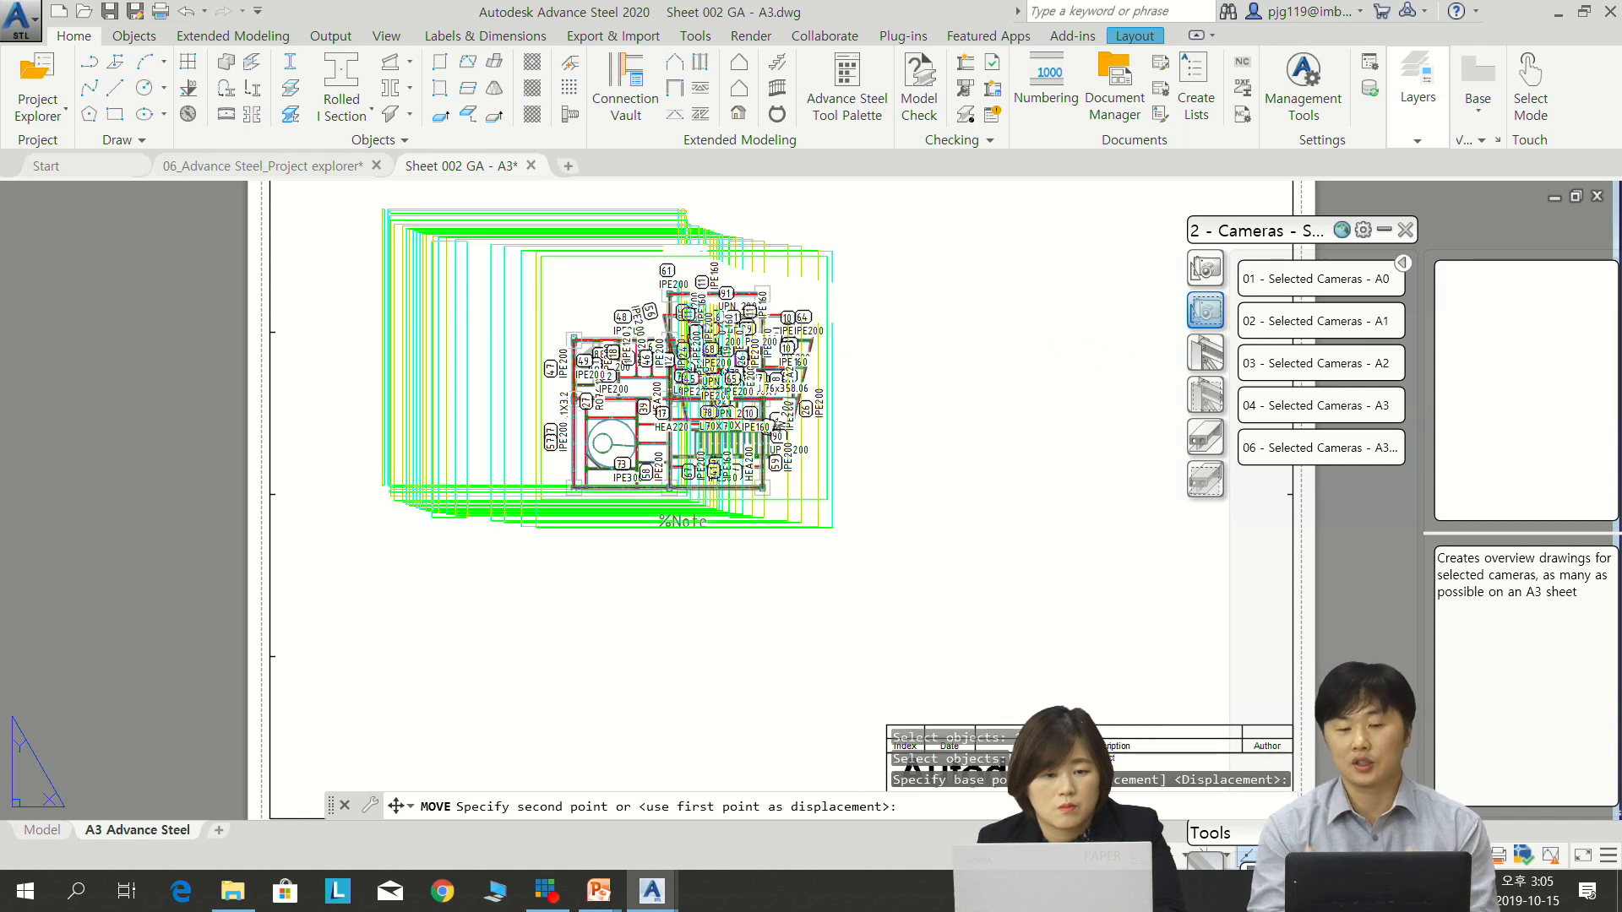
left_click(672, 292)
Inspect the labels on the moved plan detail and close the sheet drawing to return to the model
middle_click_drag(881, 366, 1057, 441)
scroll(905, 427, "up", 4)
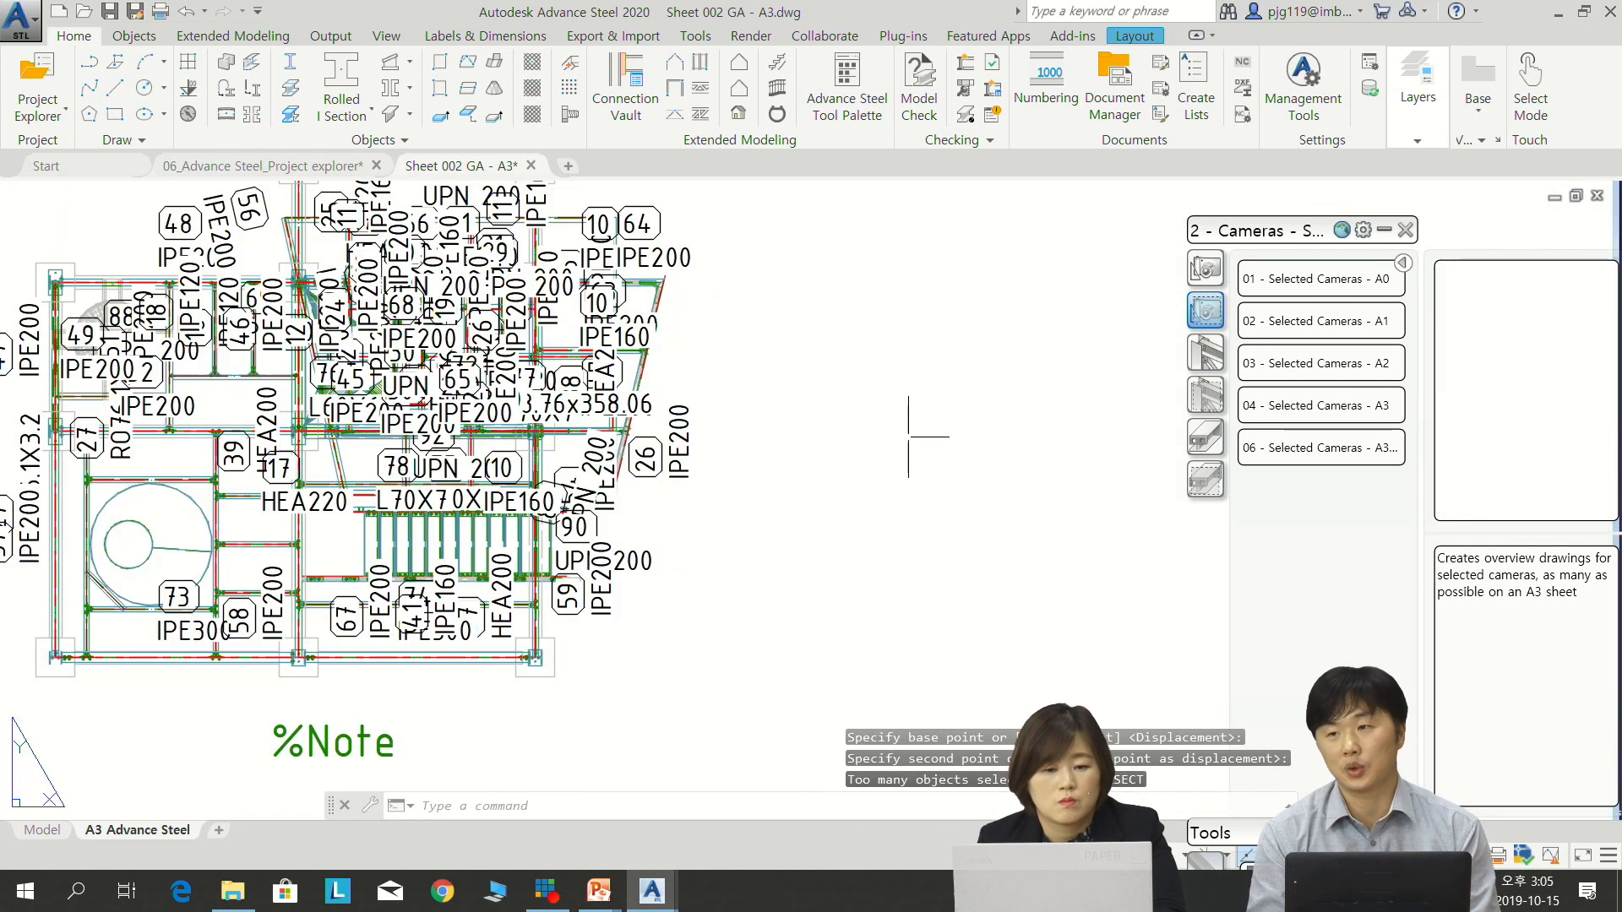
middle_click_drag(904, 427, 985, 448)
scroll(985, 449, "down", 2)
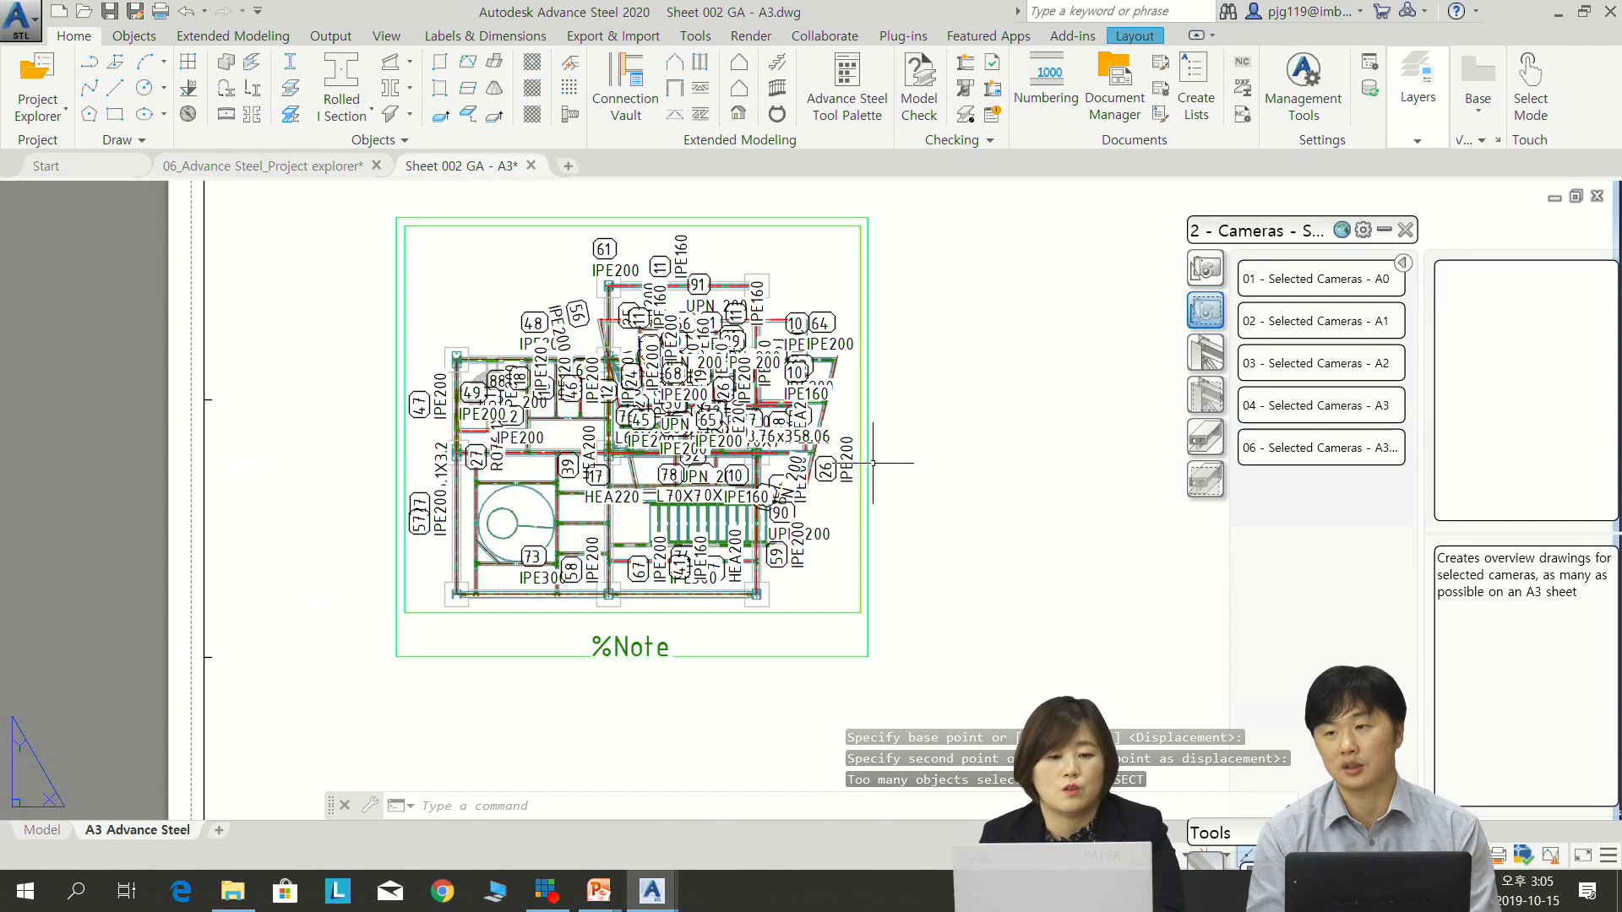
scroll(838, 482, "up", 2)
scroll(749, 471, "down", 2)
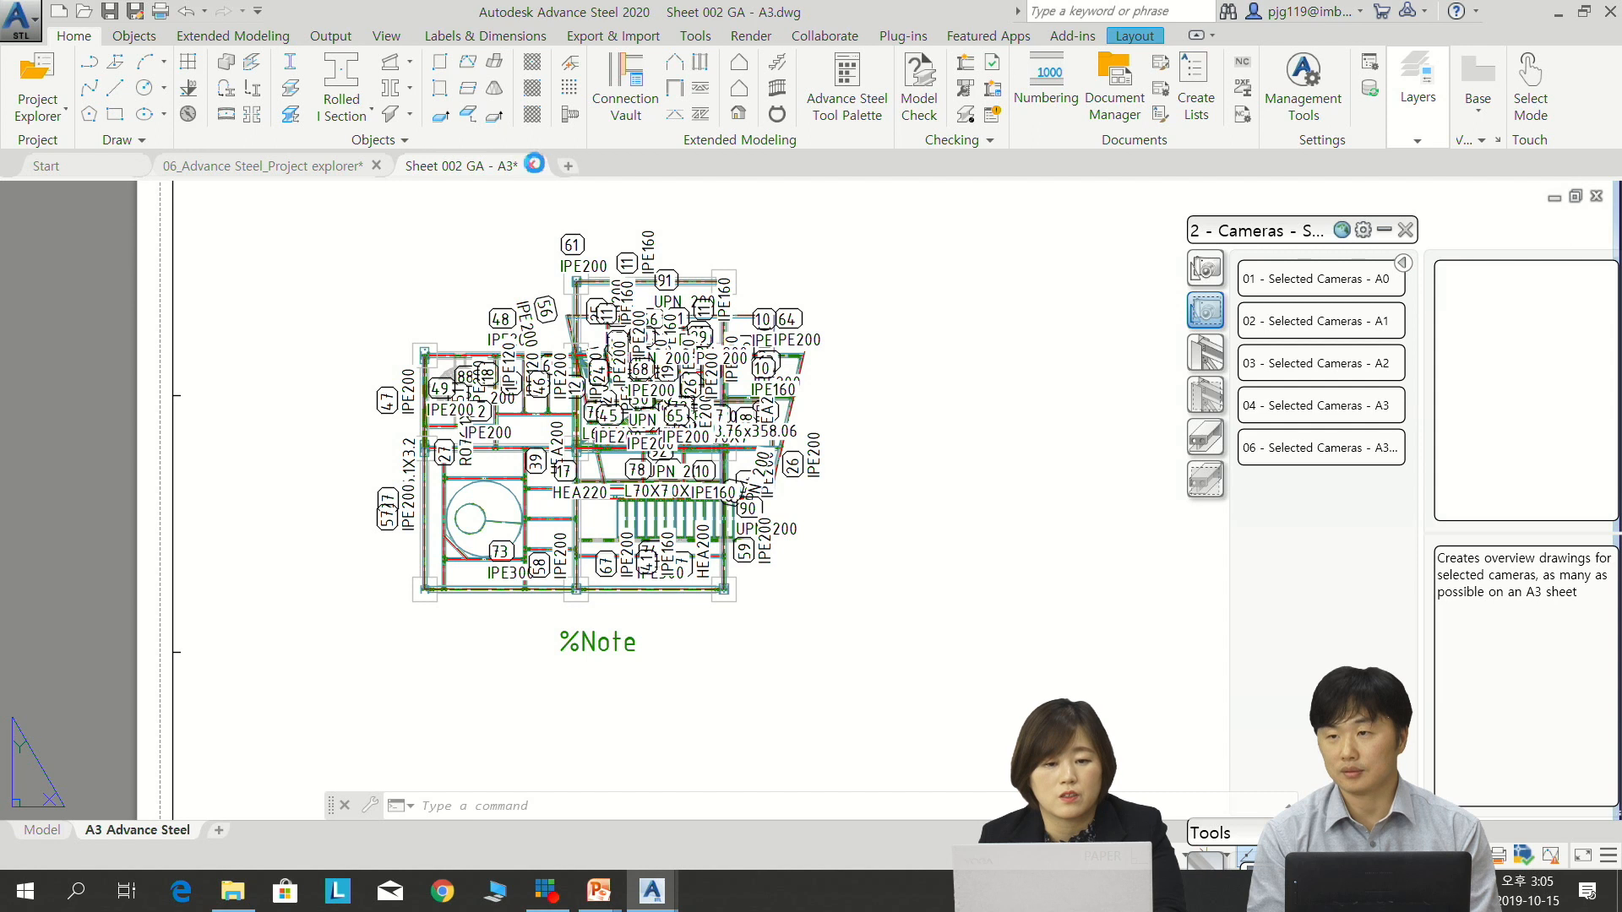
left_click(777, 504)
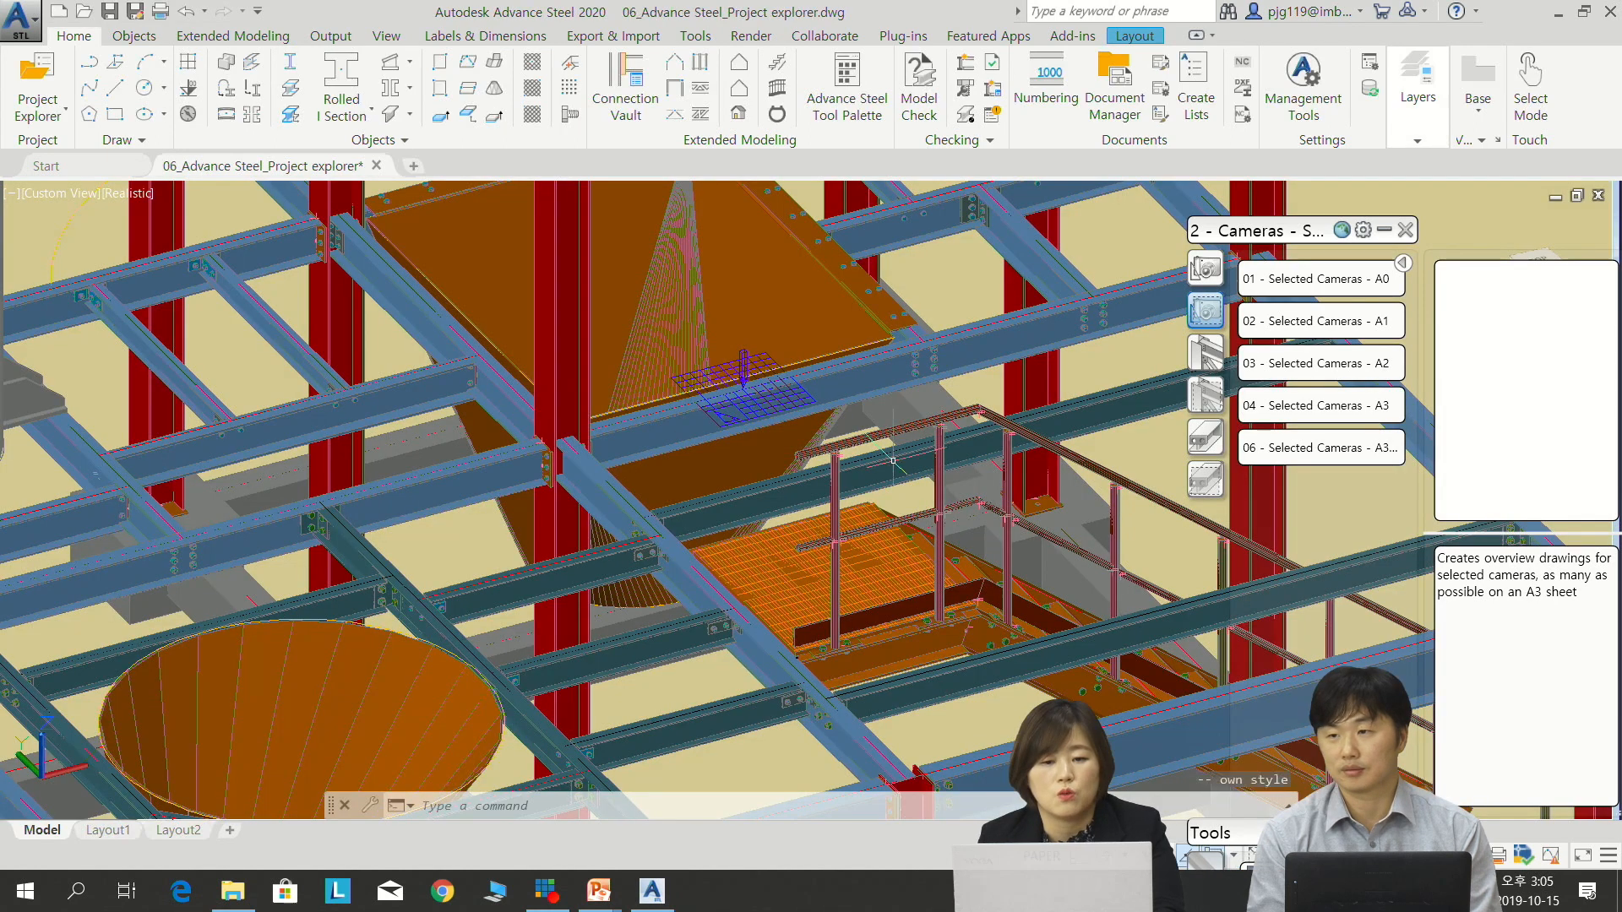
Place a new camera on the light-blue beam of the upper platform level, using the Nearest snap
scroll(828, 543, "down", 5)
middle_click_drag(764, 516, 830, 822)
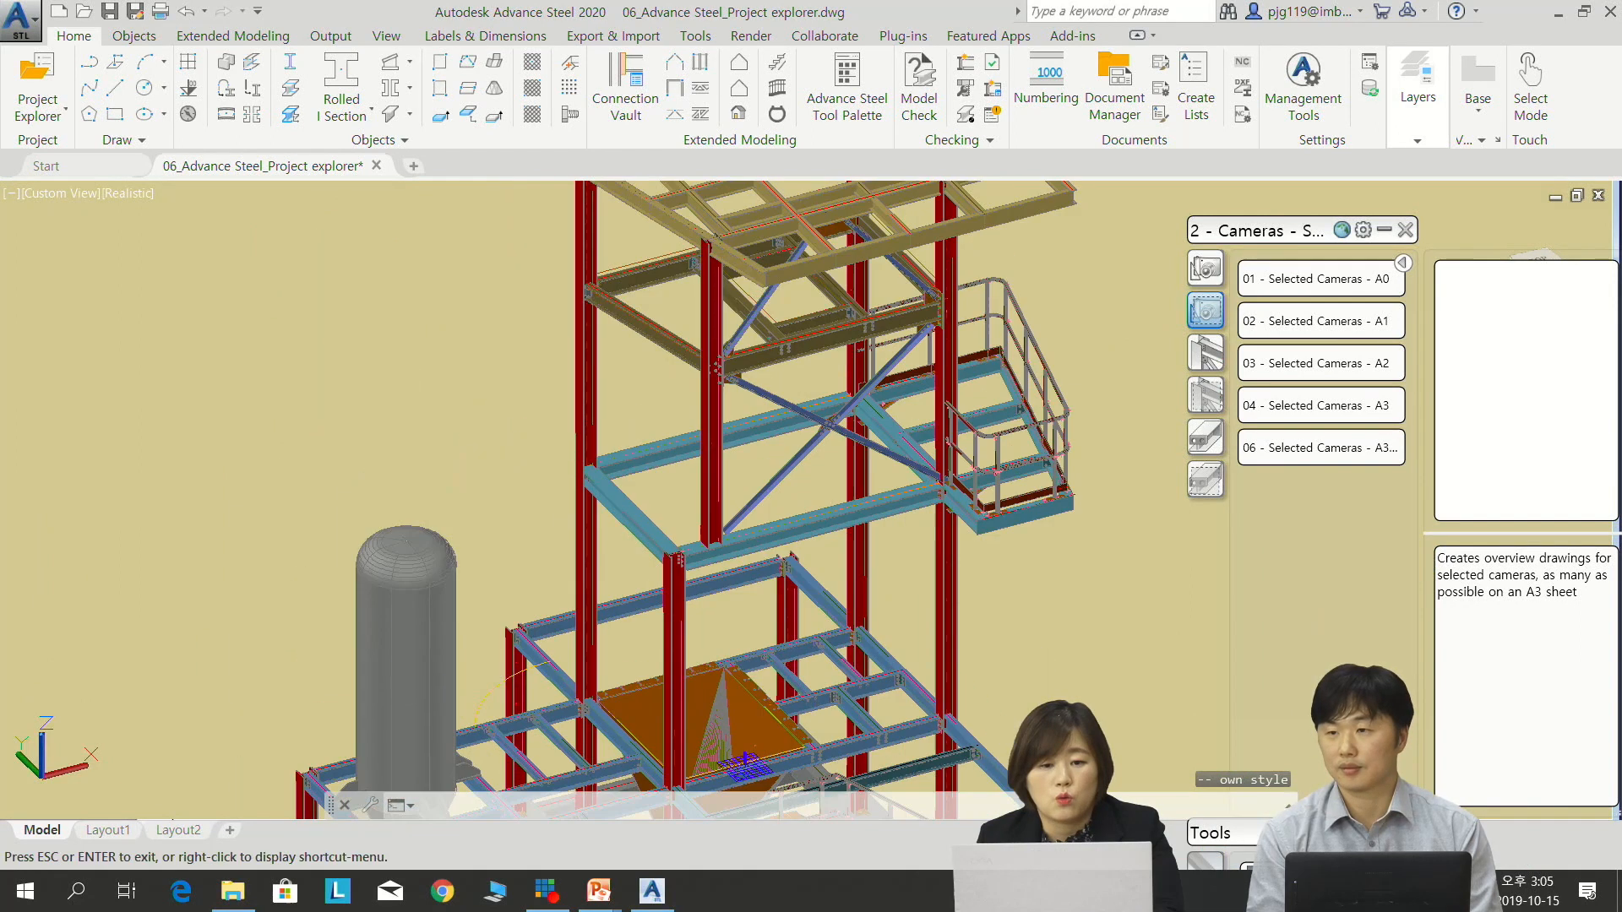
middle_click_drag(727, 659, 663, 448)
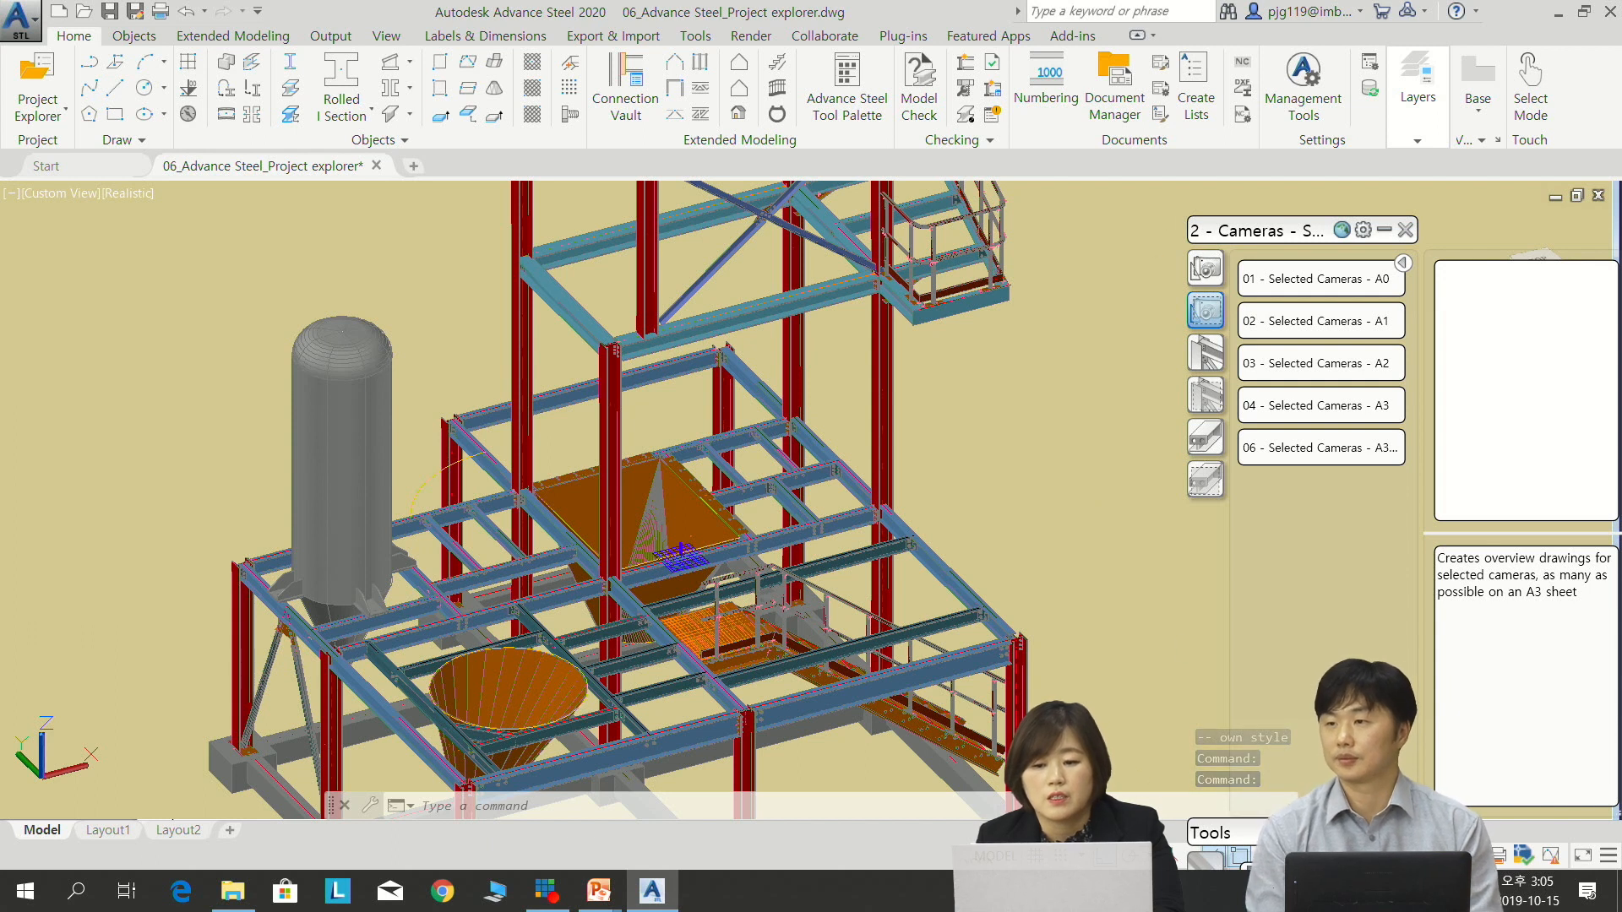
left_click(1318, 406)
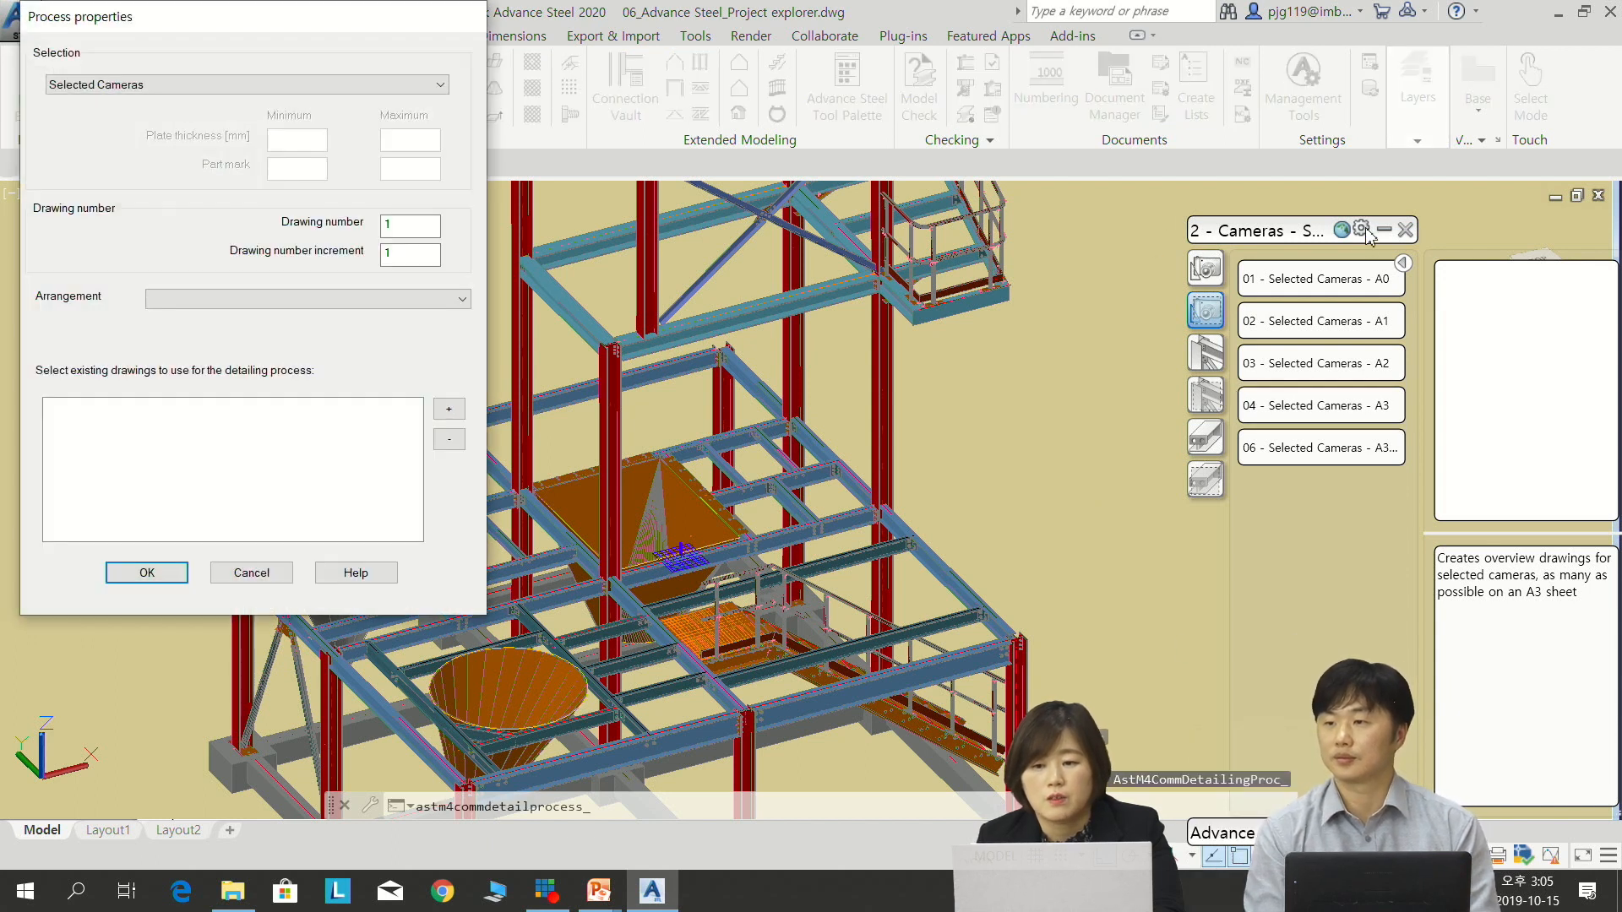
left_click(282, 576)
mouse_move(1271, 259)
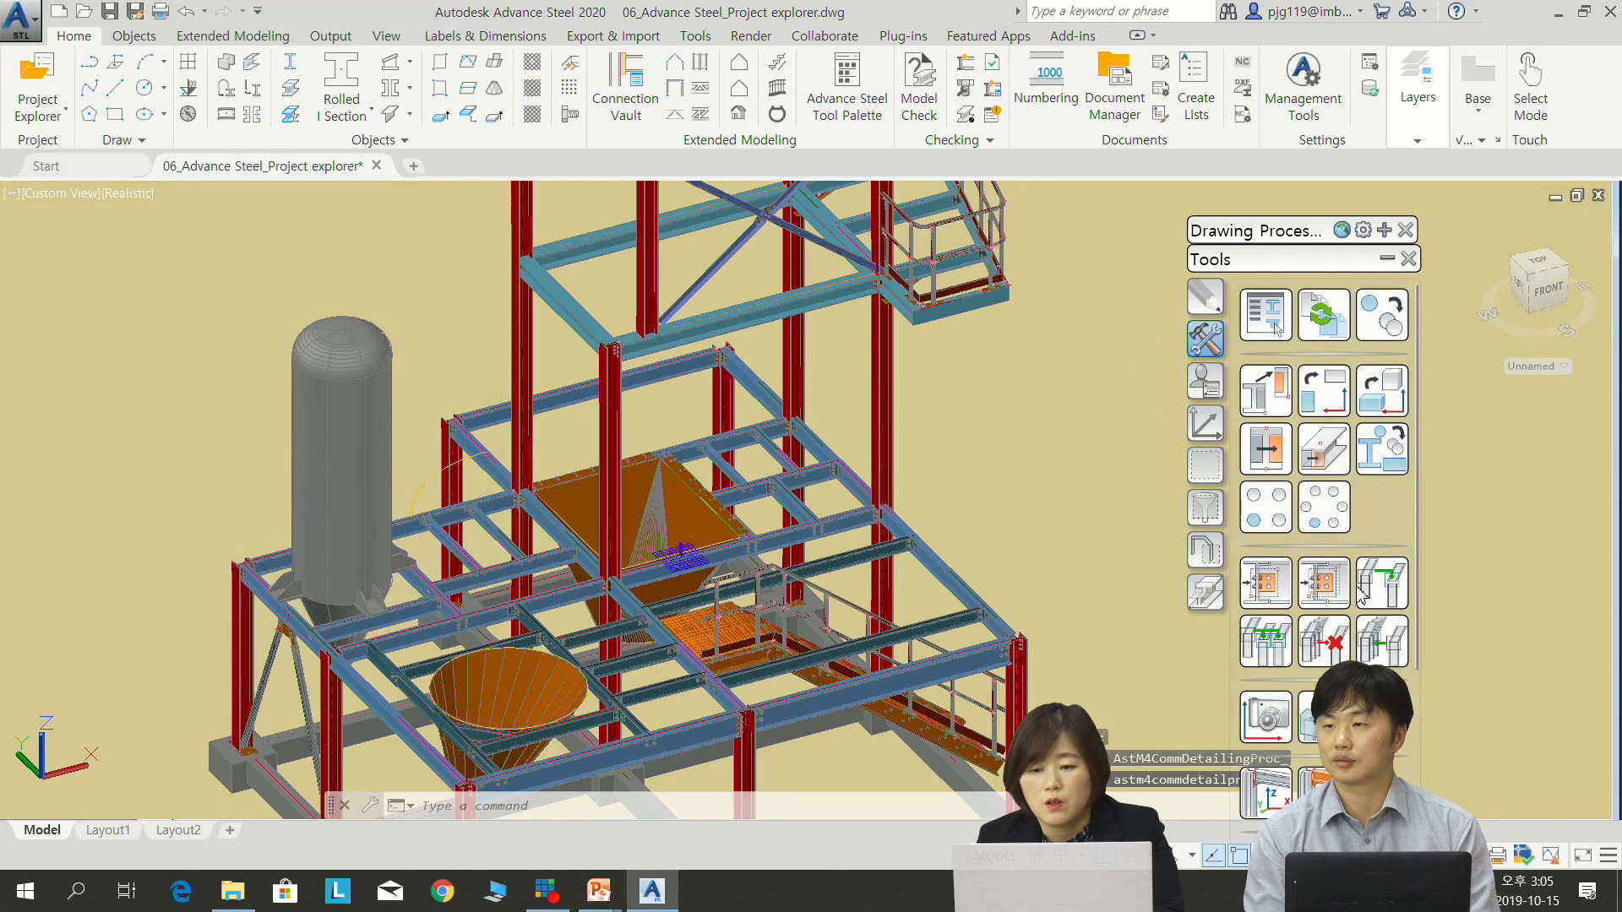
left_click(1267, 720)
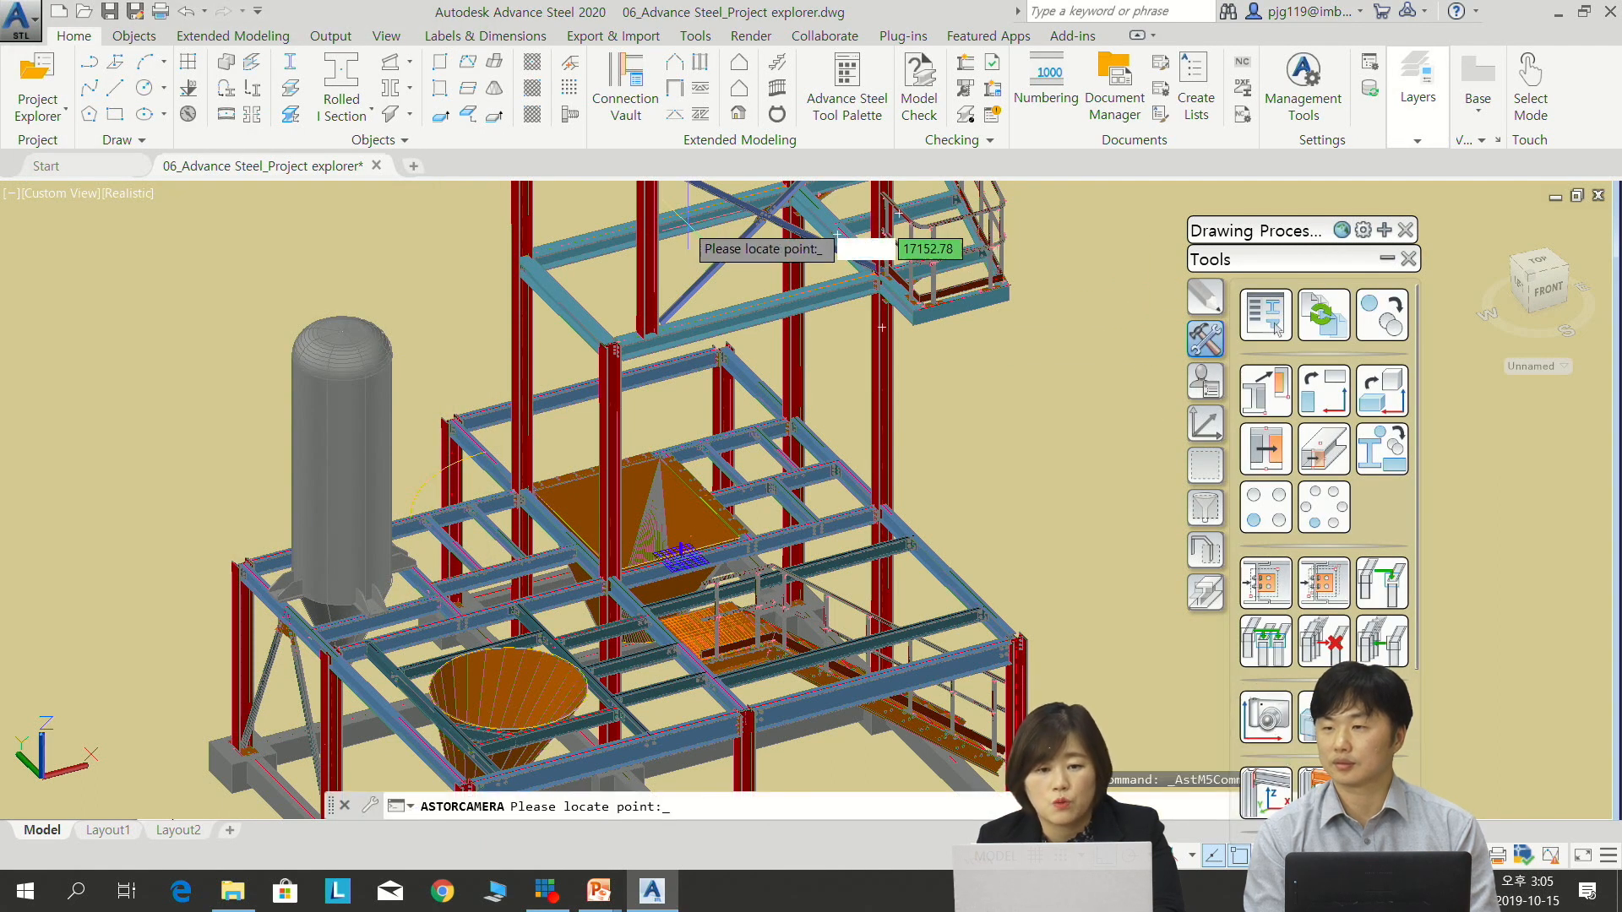
scroll(684, 228, "up", 6)
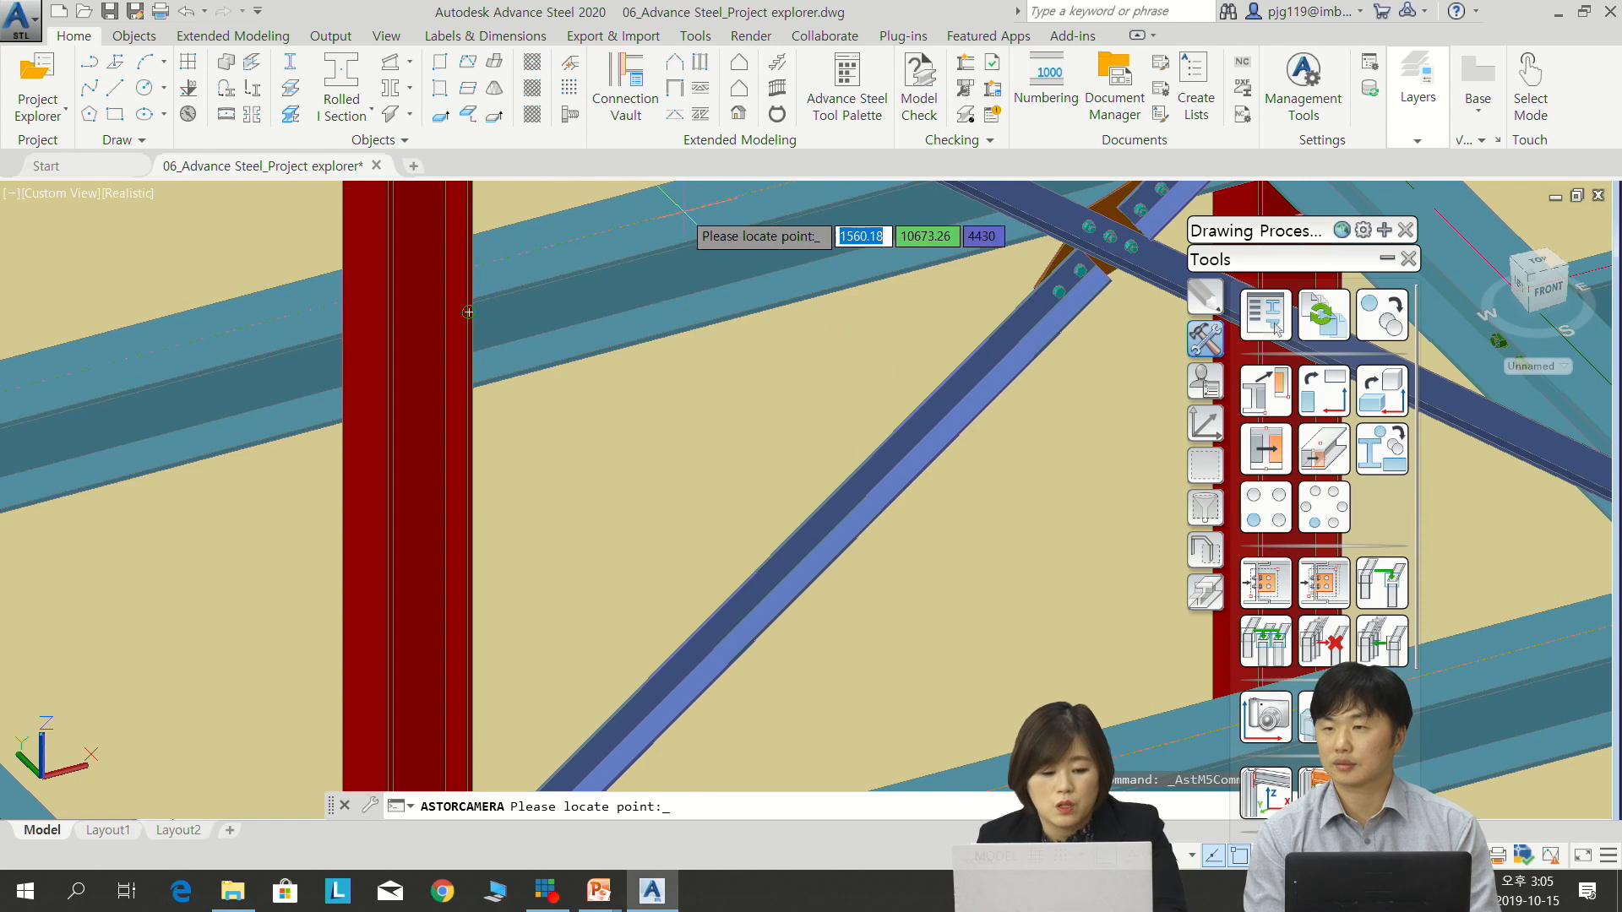
right_click(686, 213, "shift")
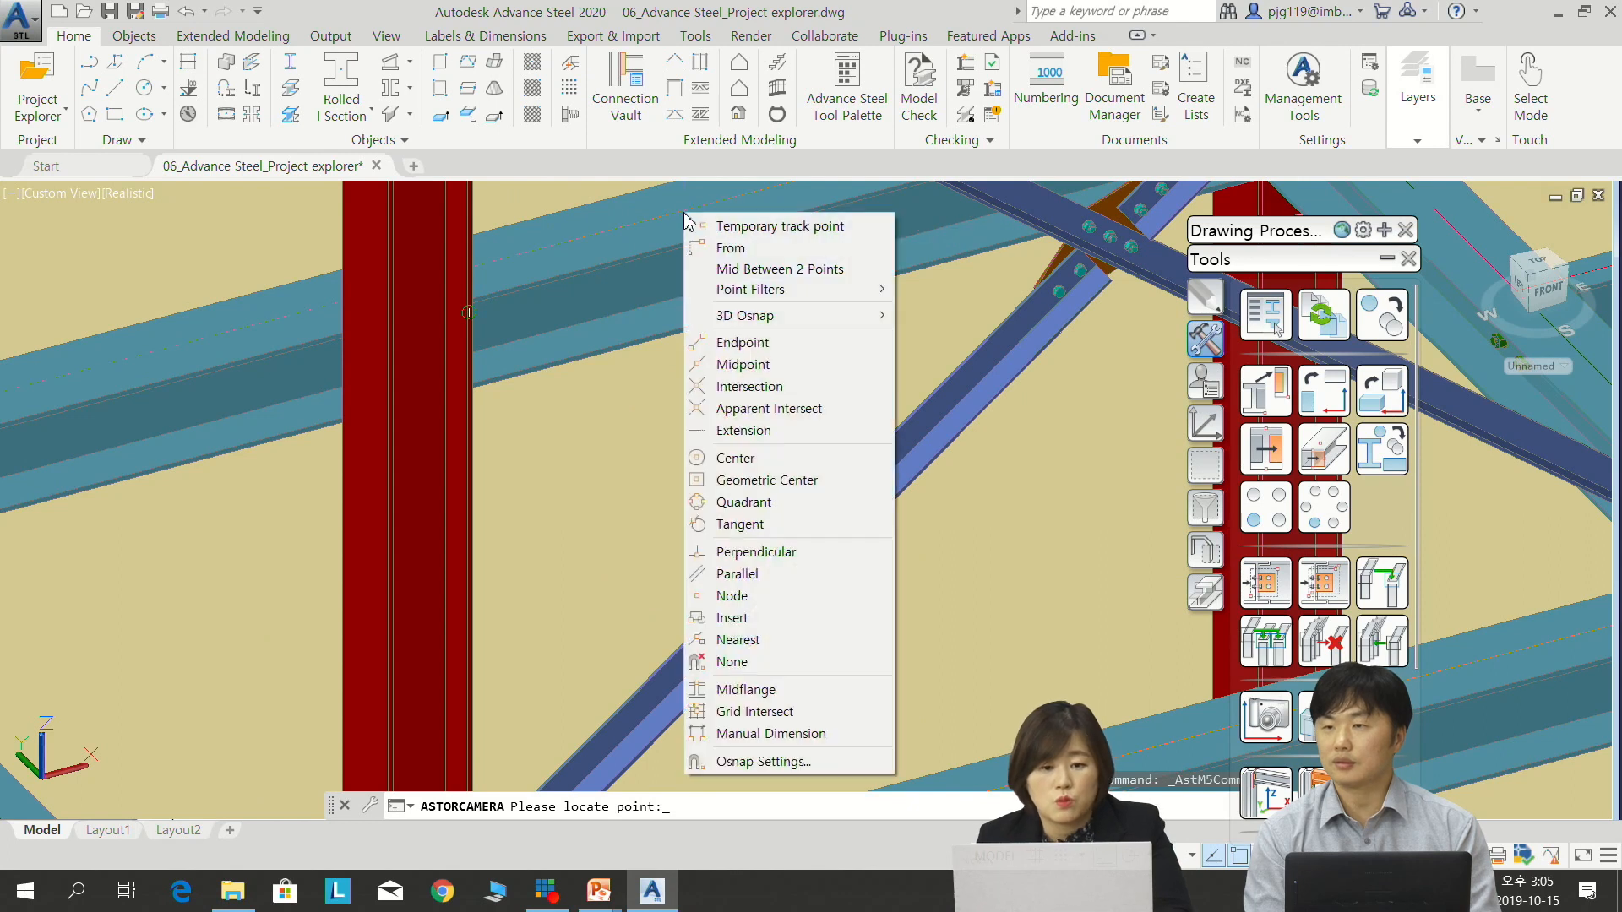
left_click(770, 639)
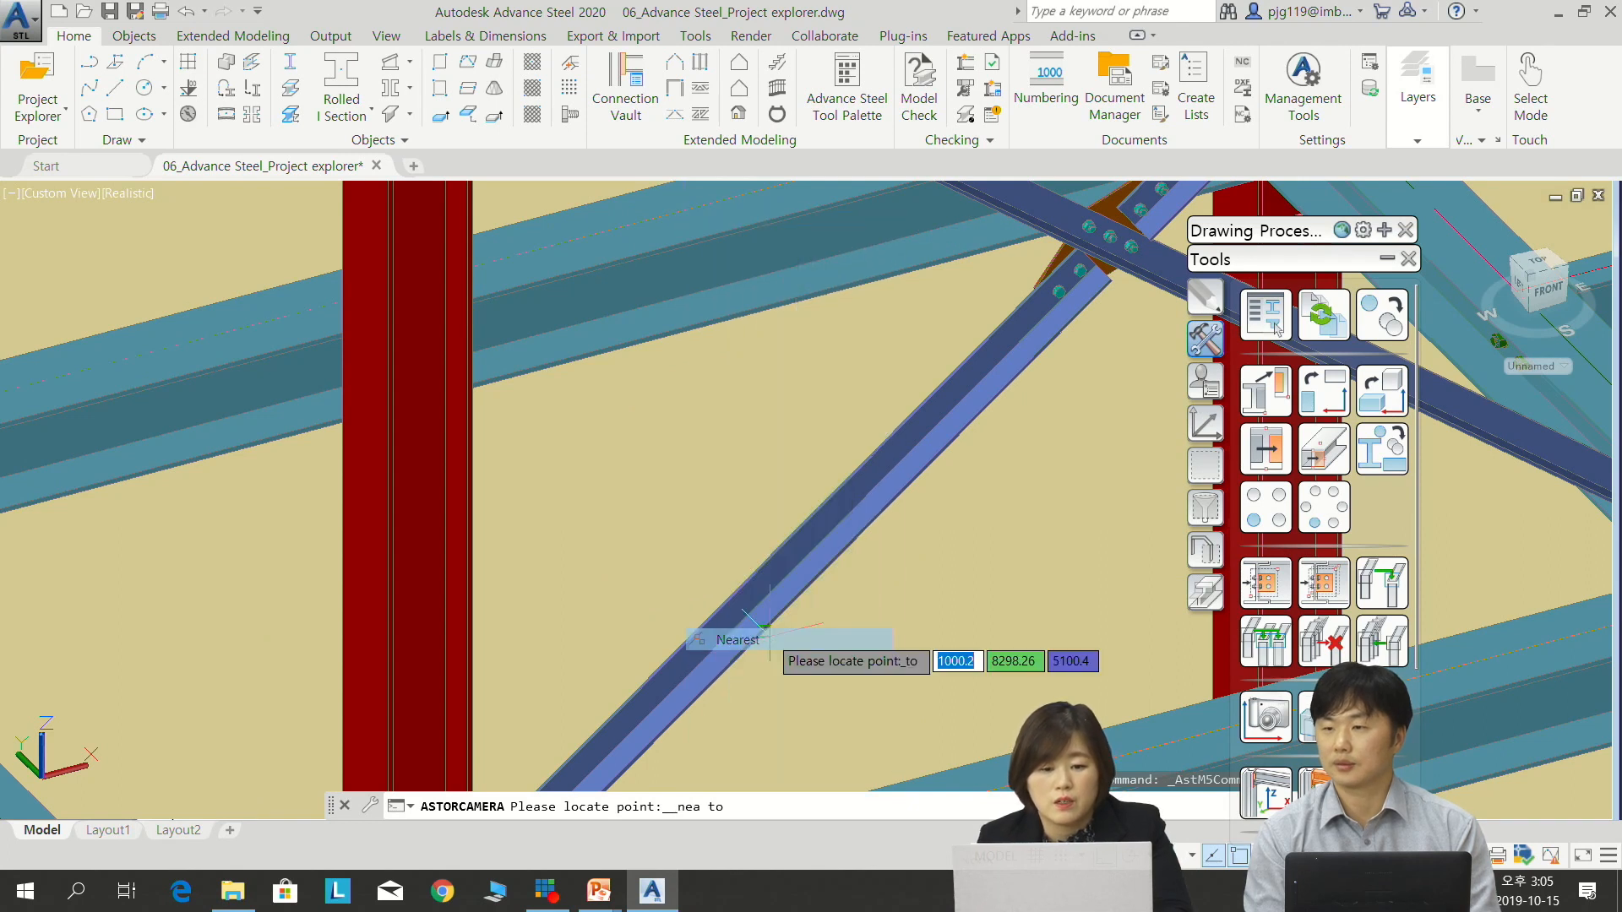
left_click(598, 233)
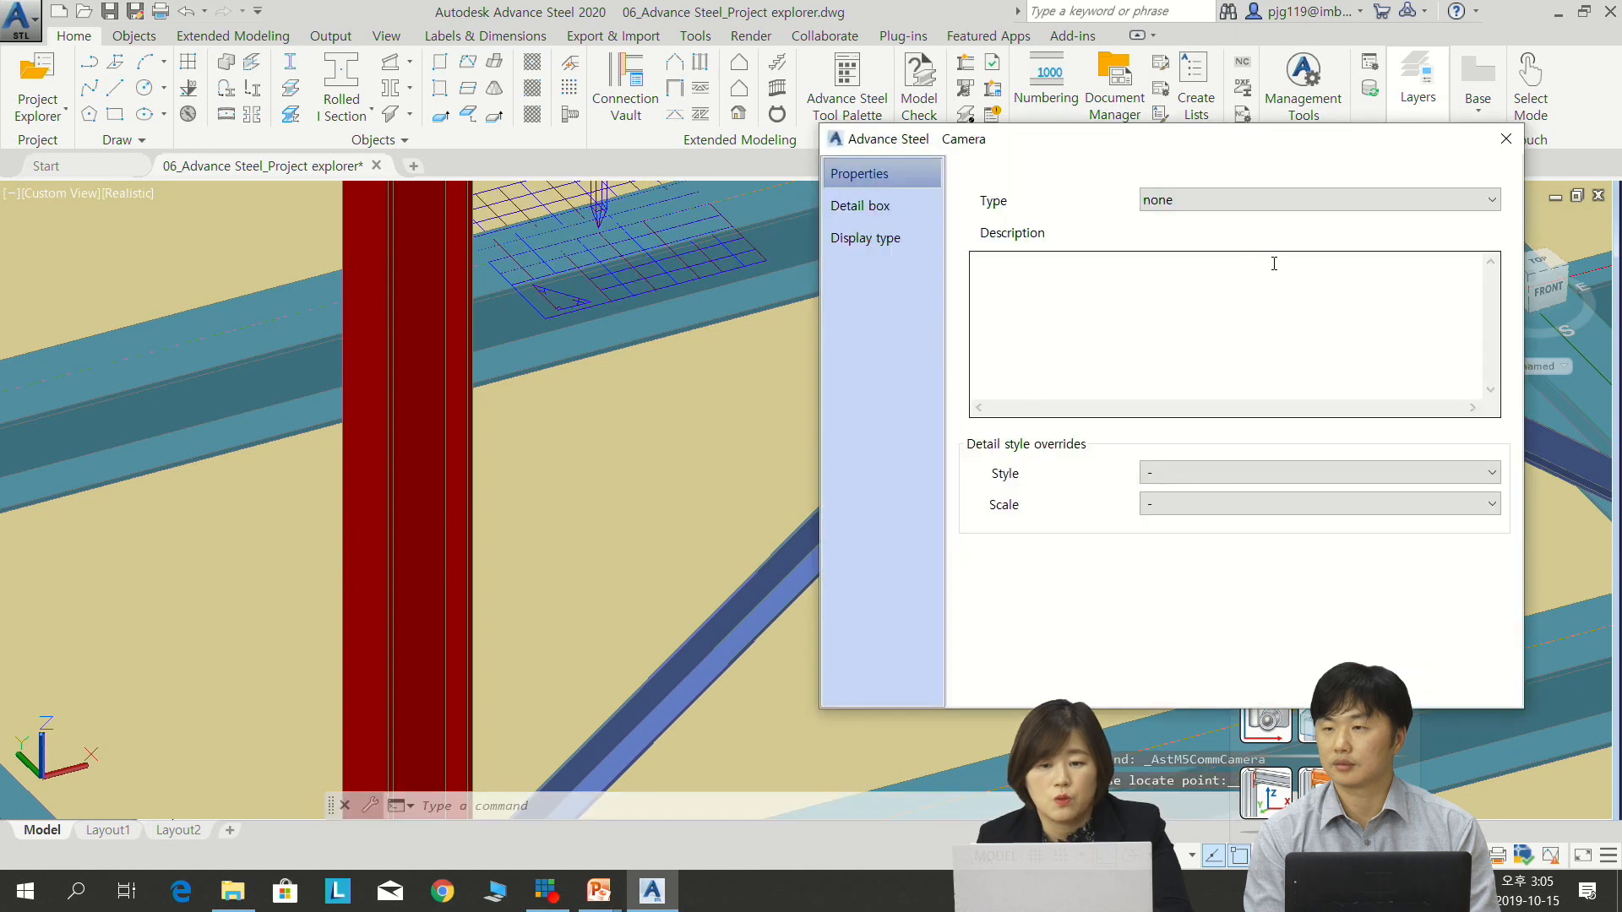
Set the new camera to type Overview with detail style 3.2 - Plan and scale 1:100, and select the camera
left_click(1280, 200)
left_click(1175, 288)
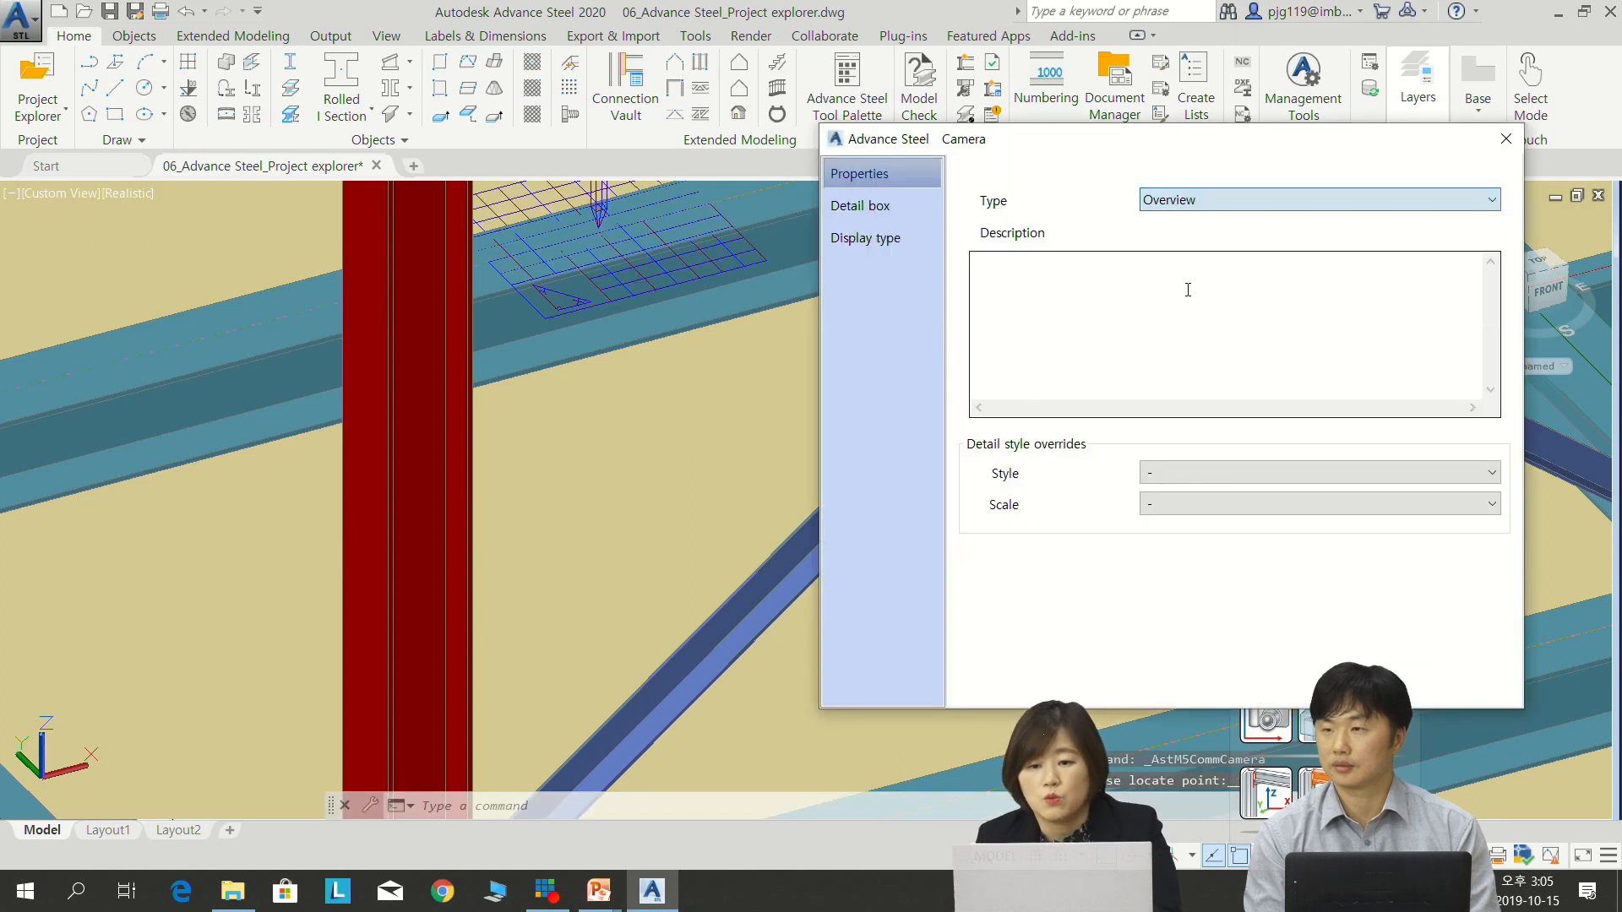
left_click(1153, 474)
left_click(1182, 773)
left_click(1182, 510)
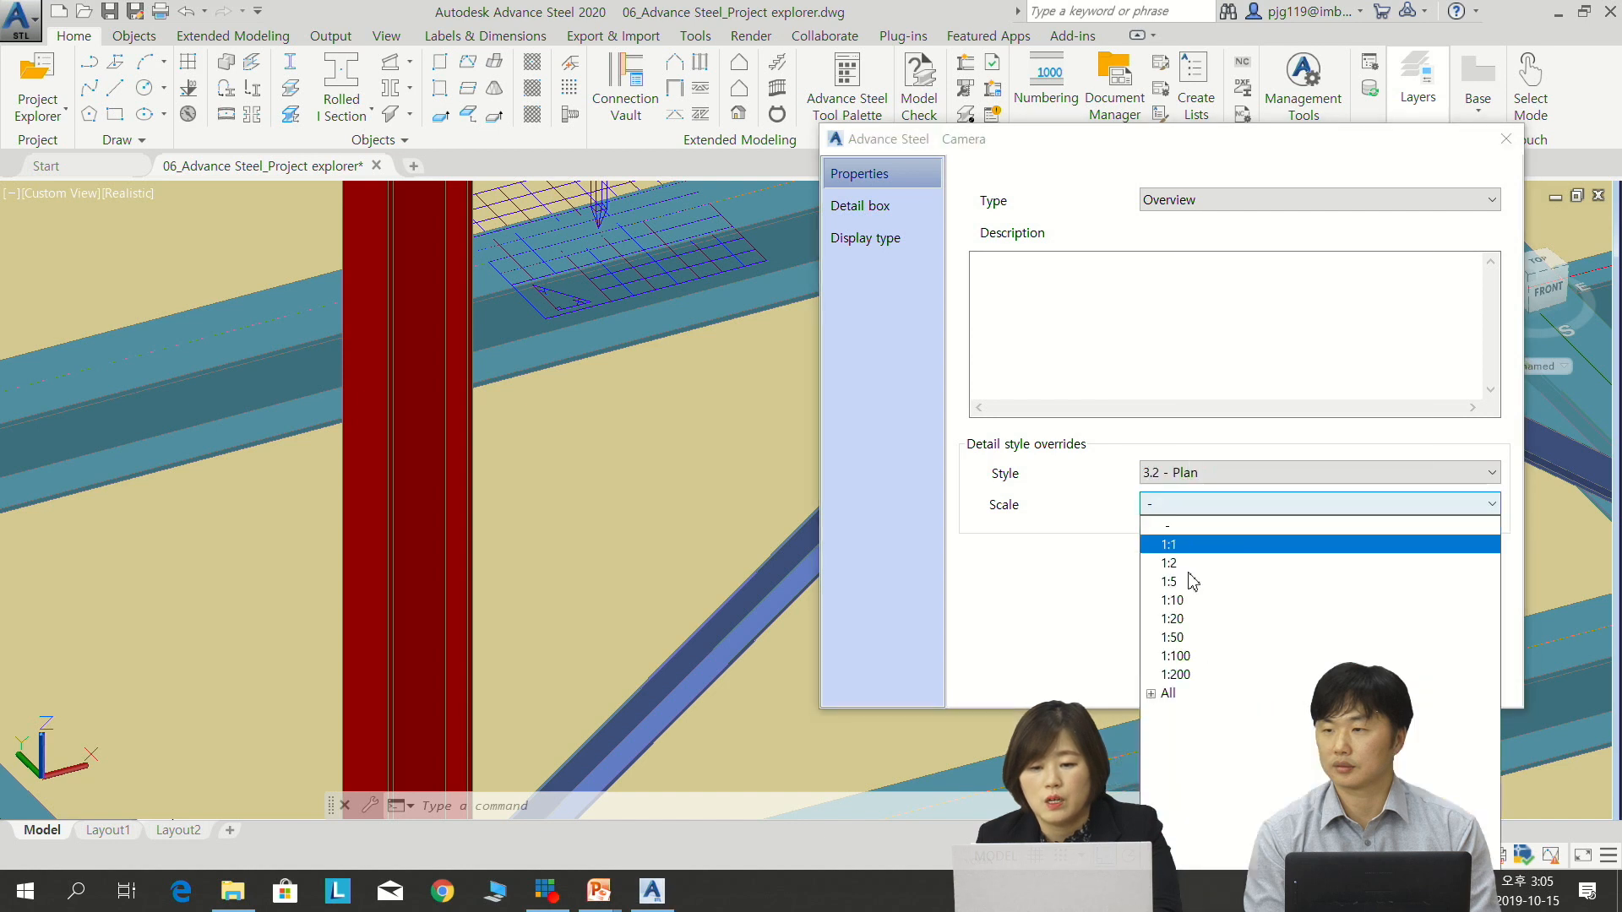
left_click(1195, 657)
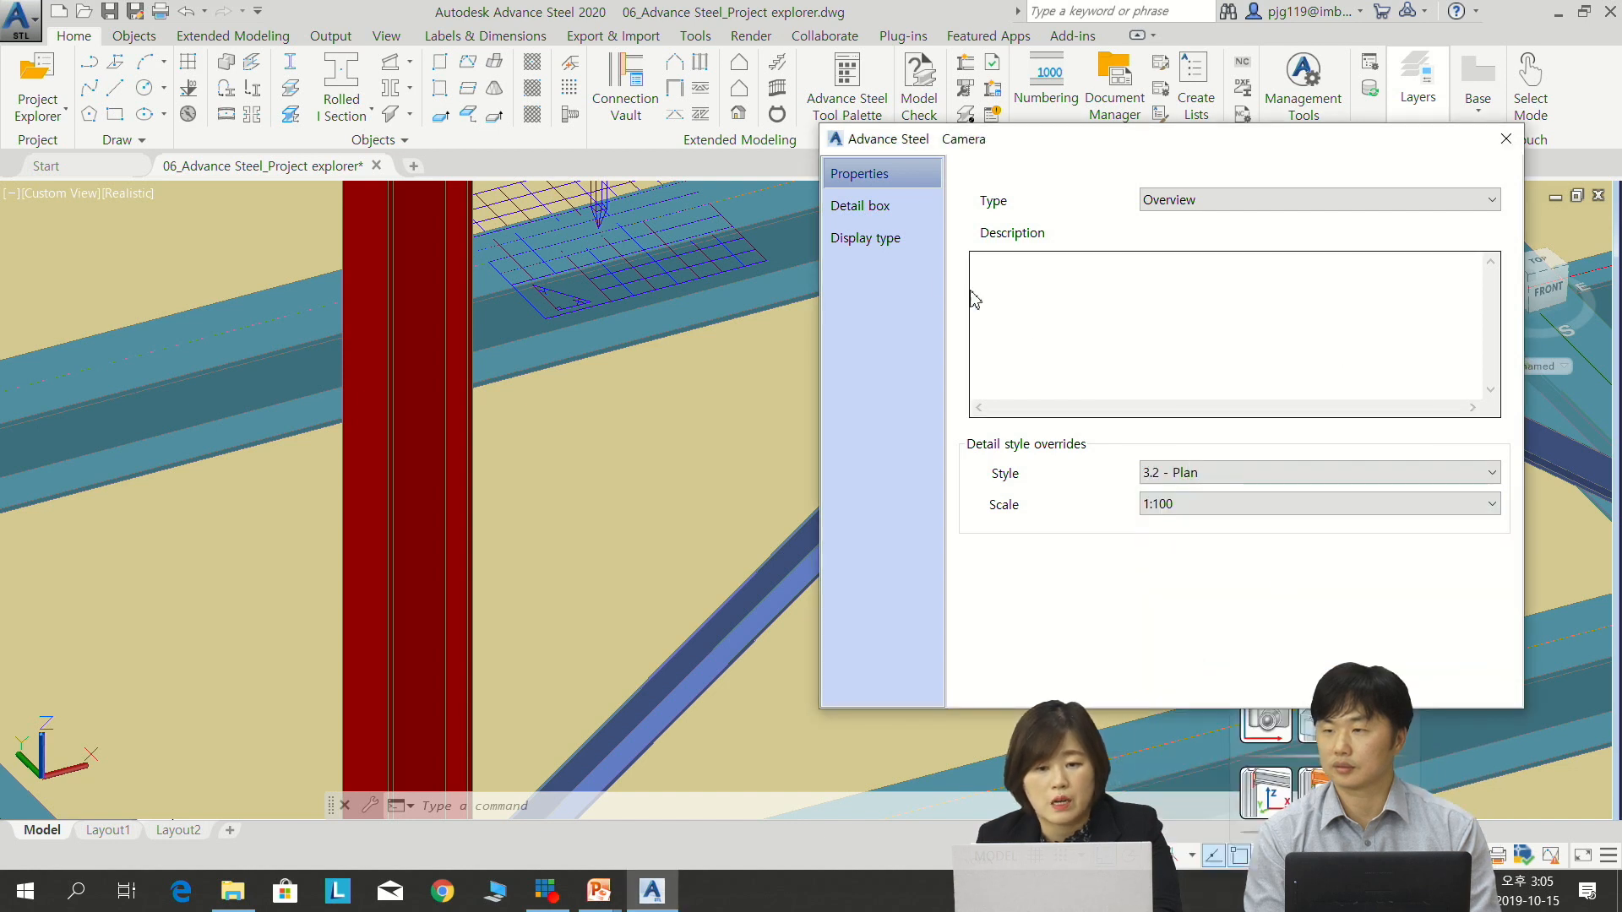
left_click(1506, 138)
left_click(764, 325)
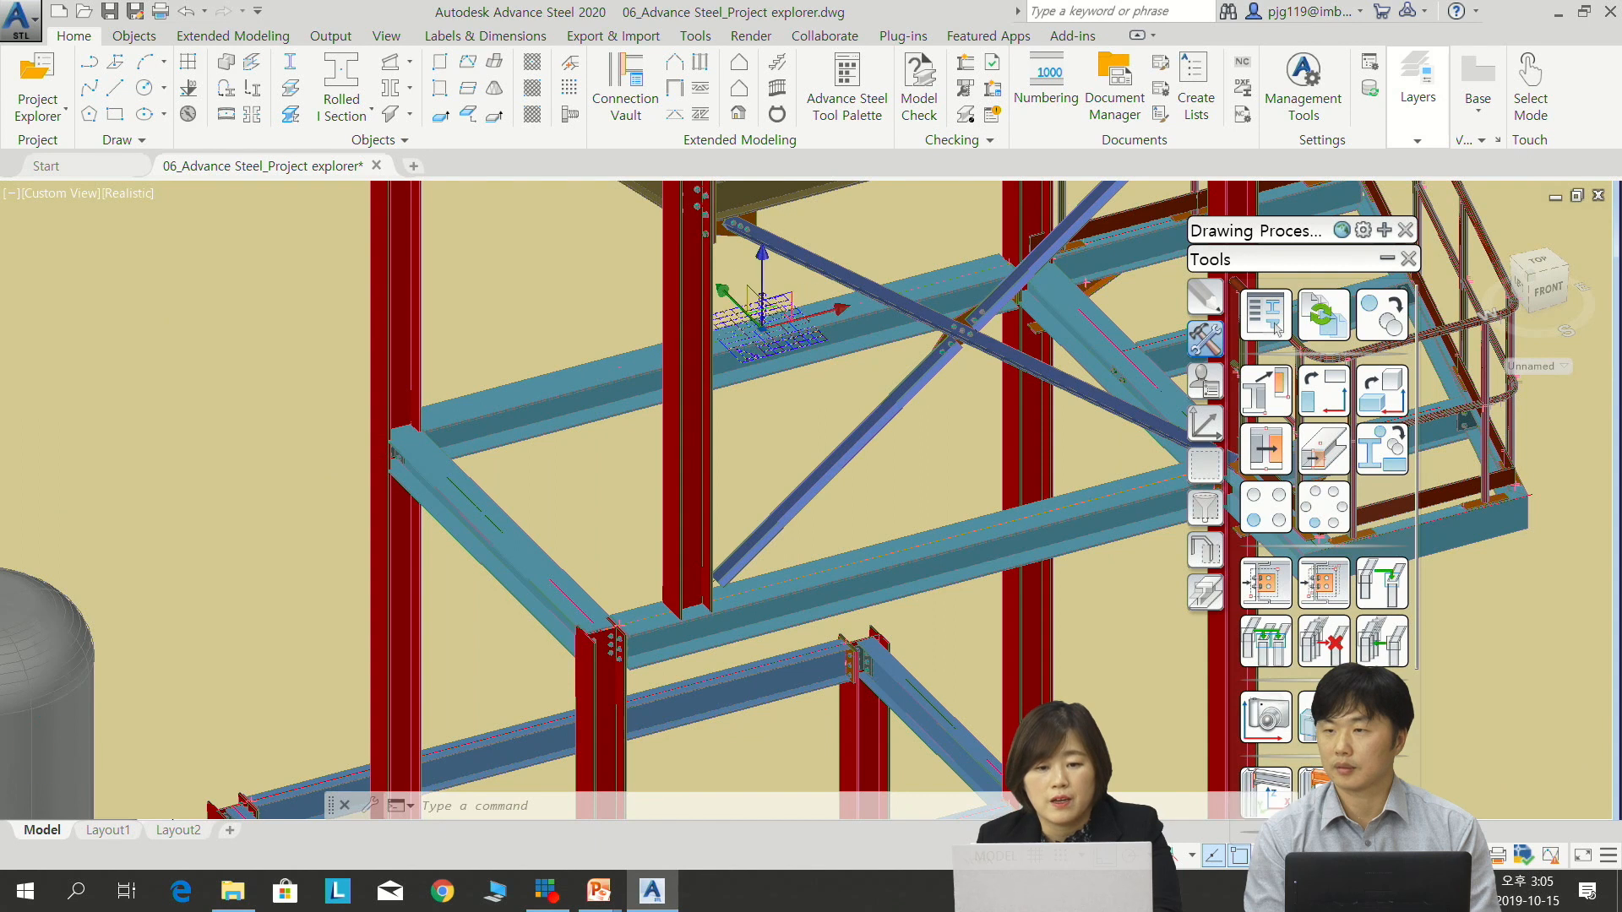
Start the 04 - Selected Cameras - A3 drawing process for the selected camera and check its arrangement options
left_click(1384, 232)
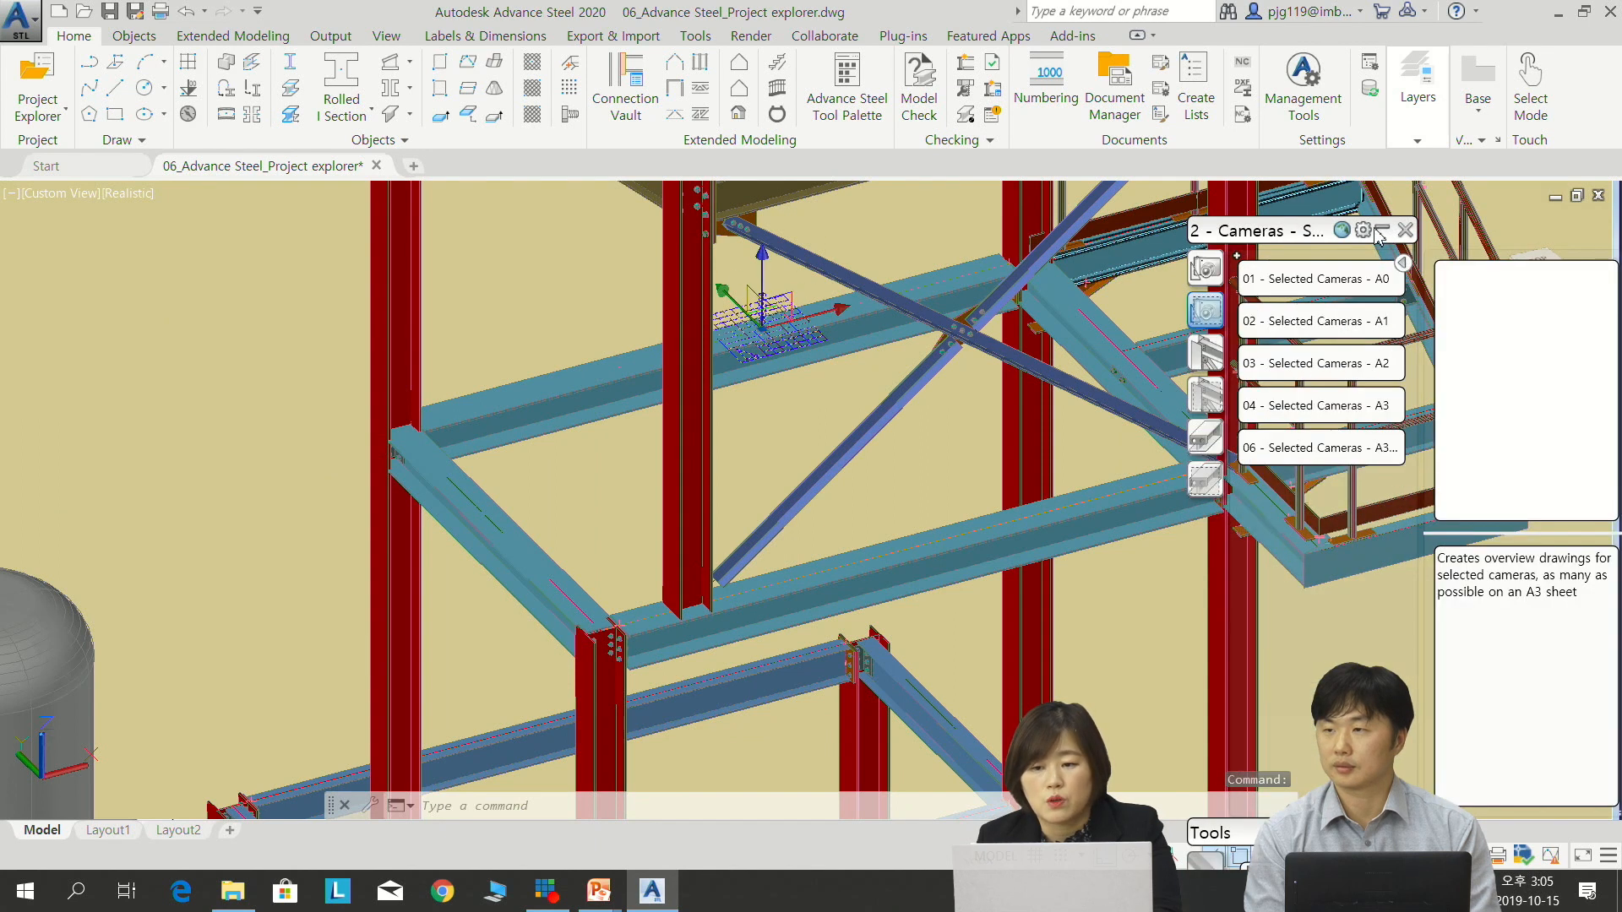
left_click(1360, 408)
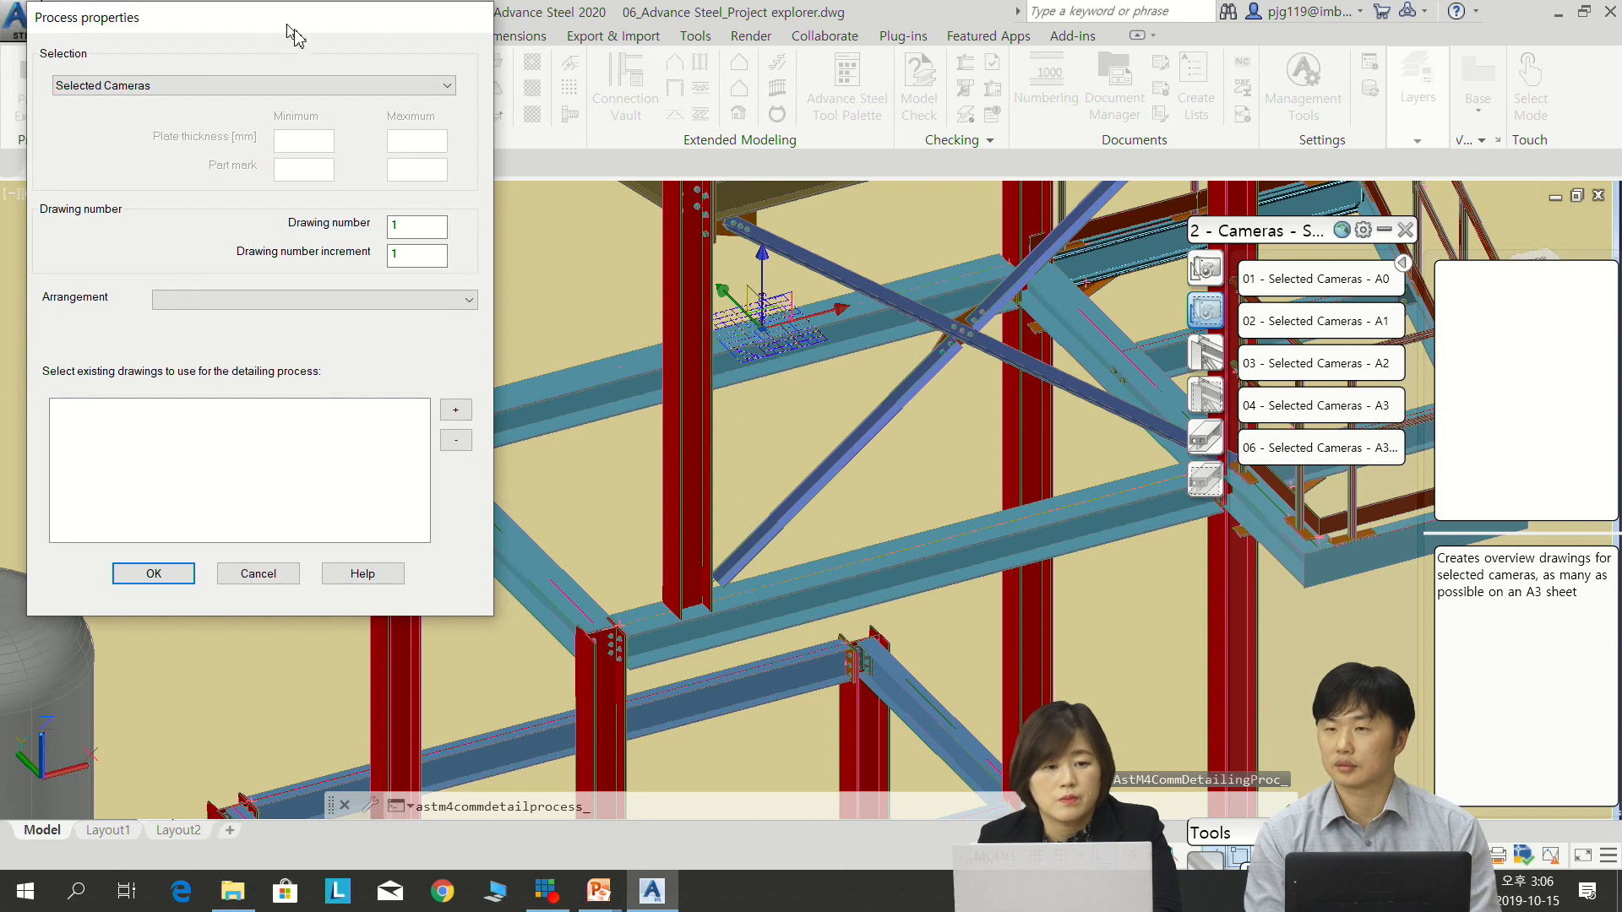
left_click_drag(288, 34, 668, 117)
left_click(680, 383)
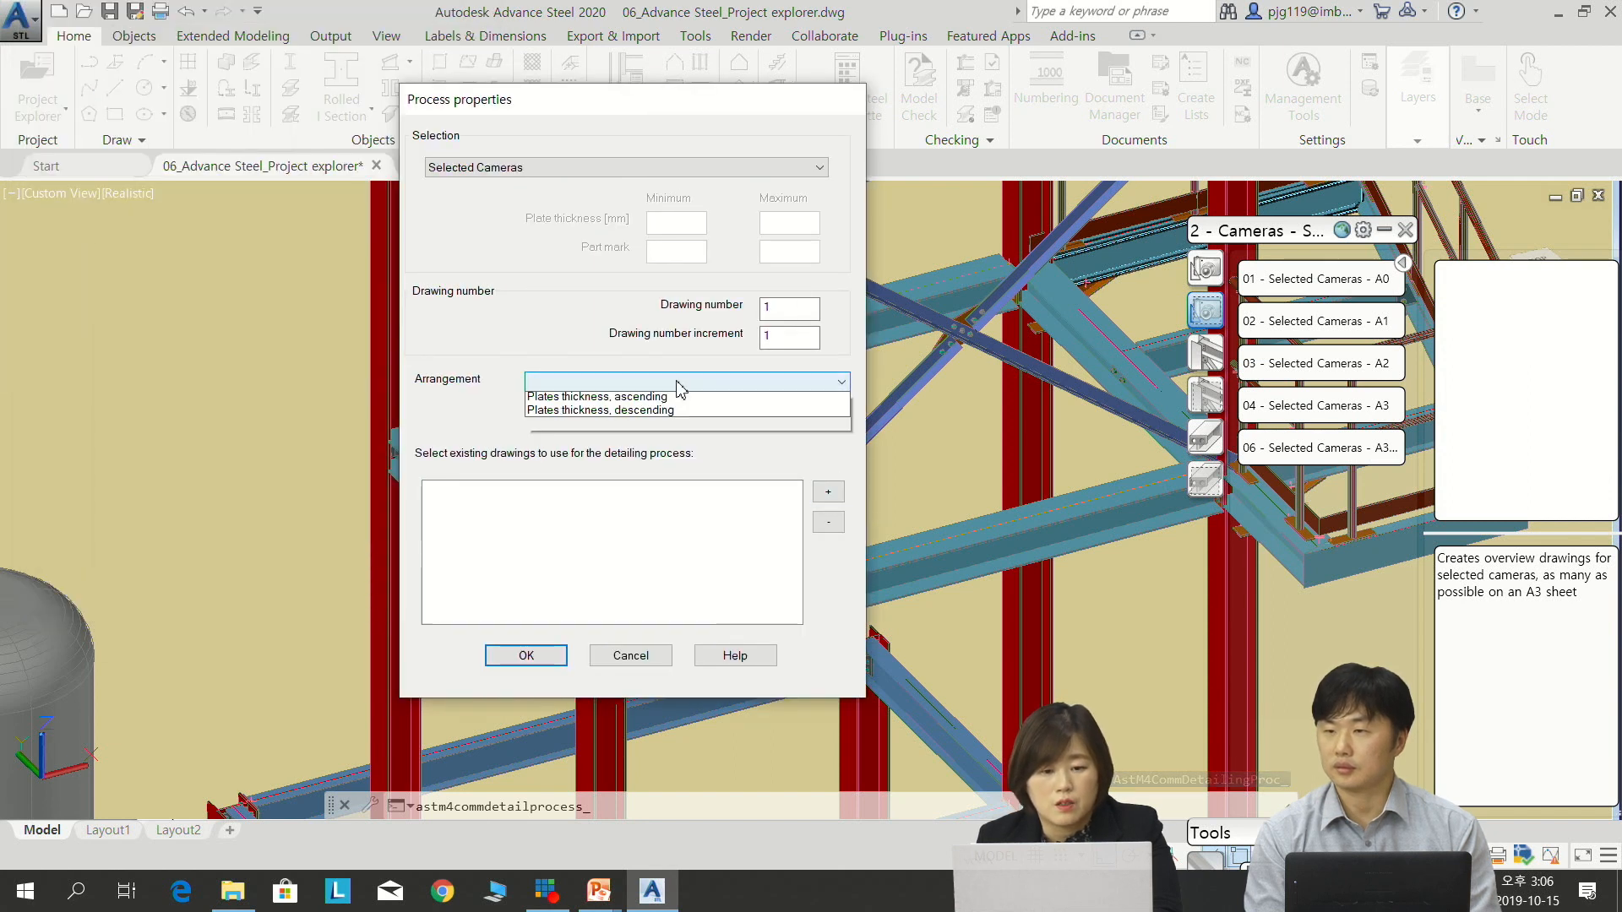
left_click(854, 536)
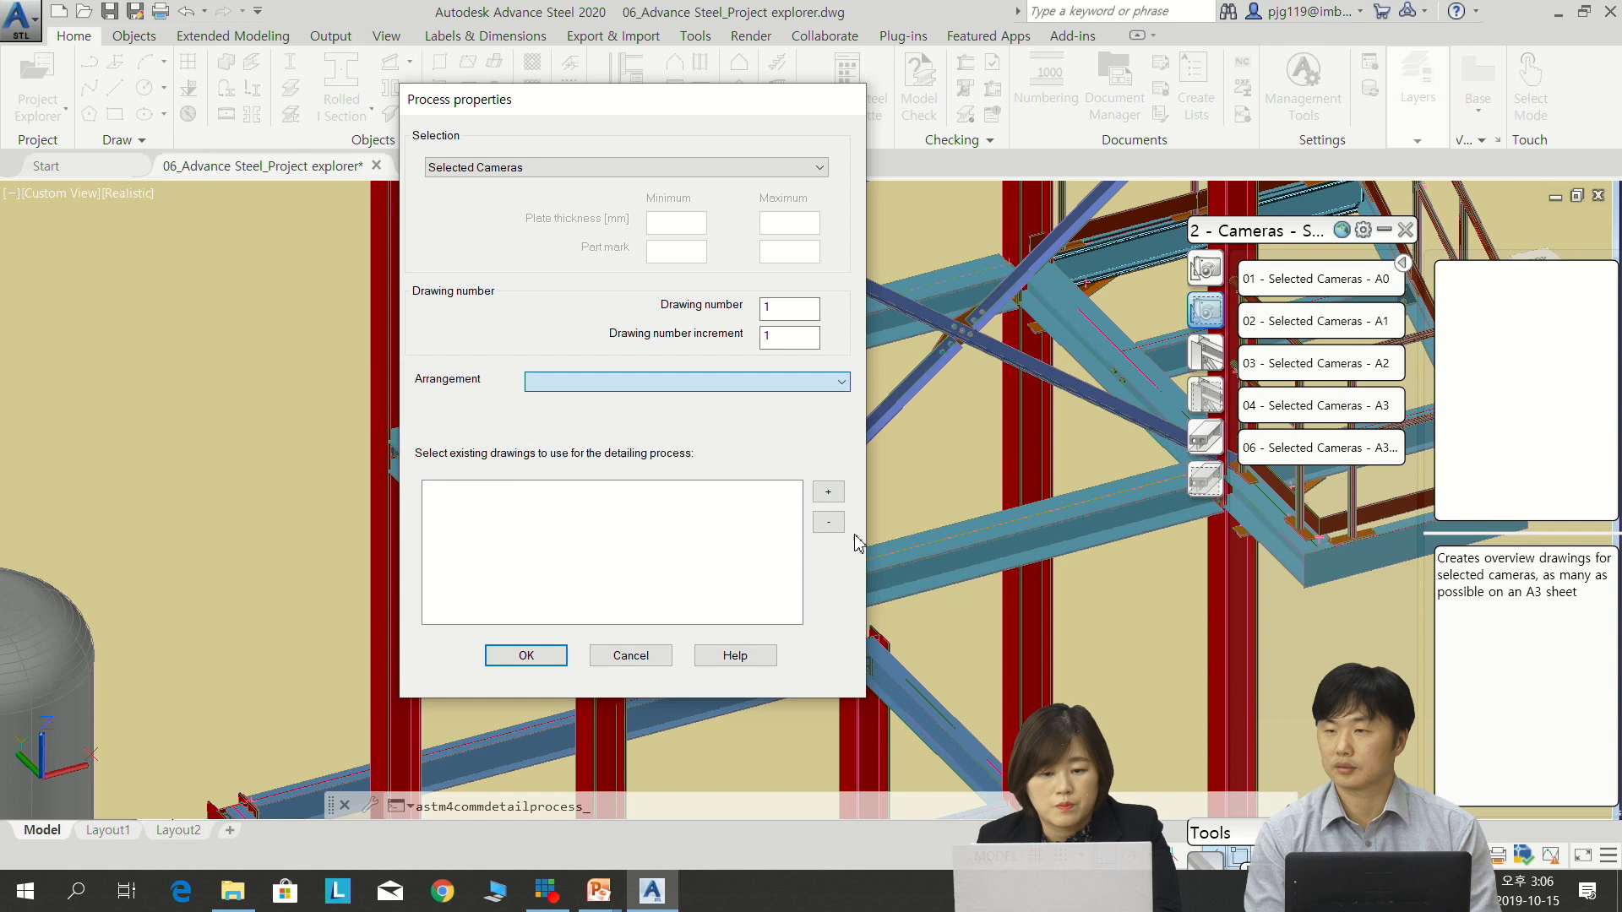
Add the single drawing Sheet 002 GA - A3.dwg as the existing destination drawing and run the detailing process
left_click(829, 493)
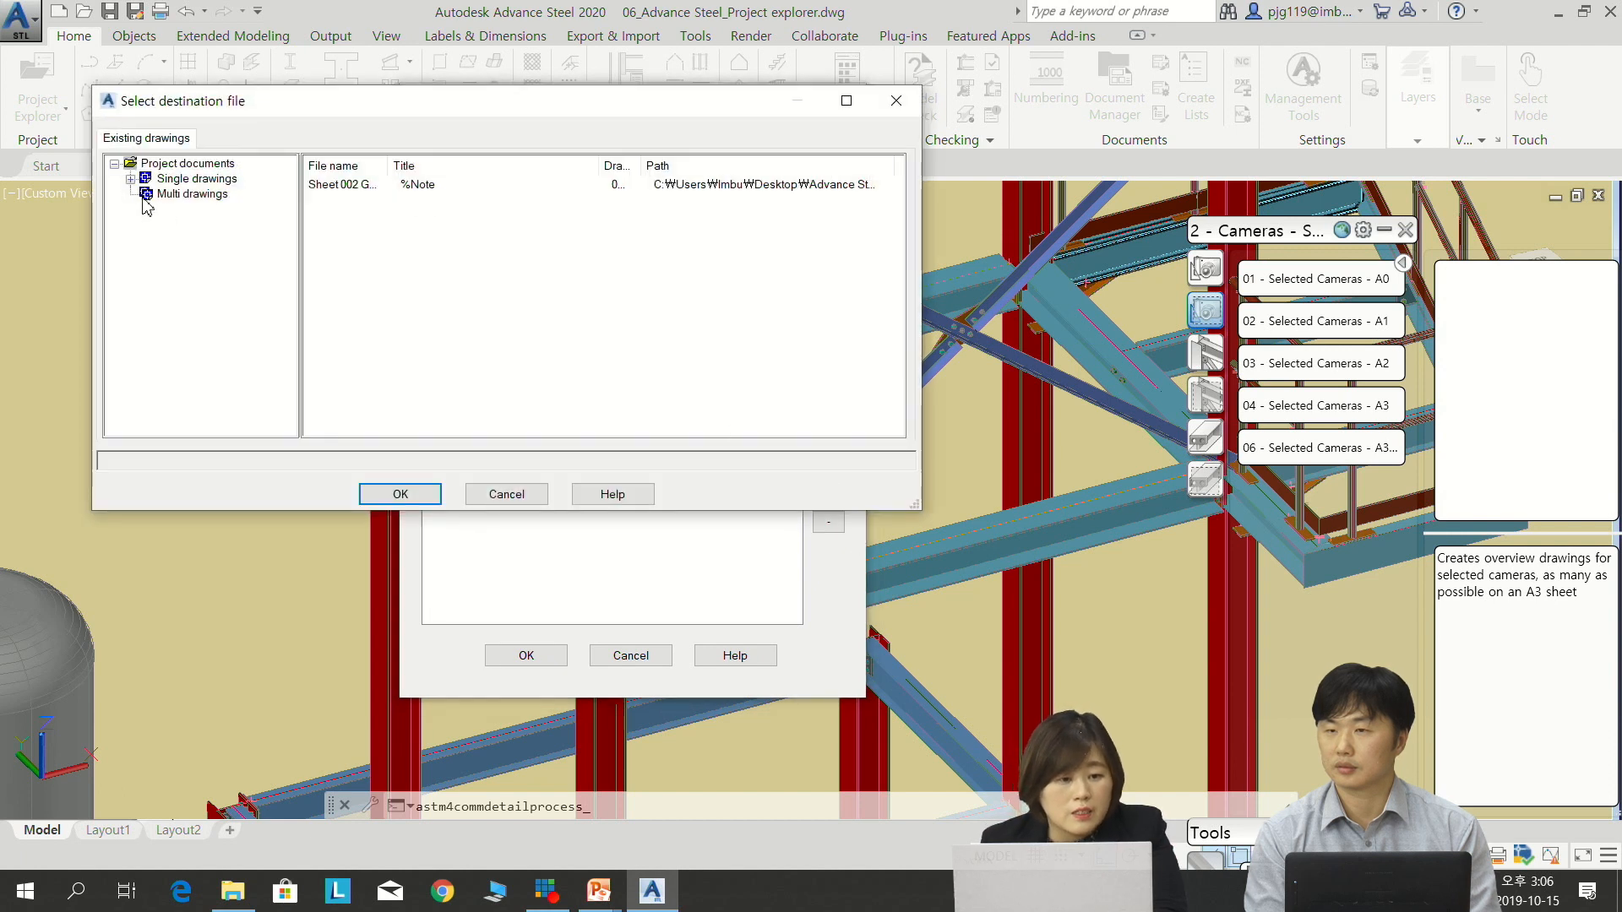
left_click(180, 195)
left_click(168, 182)
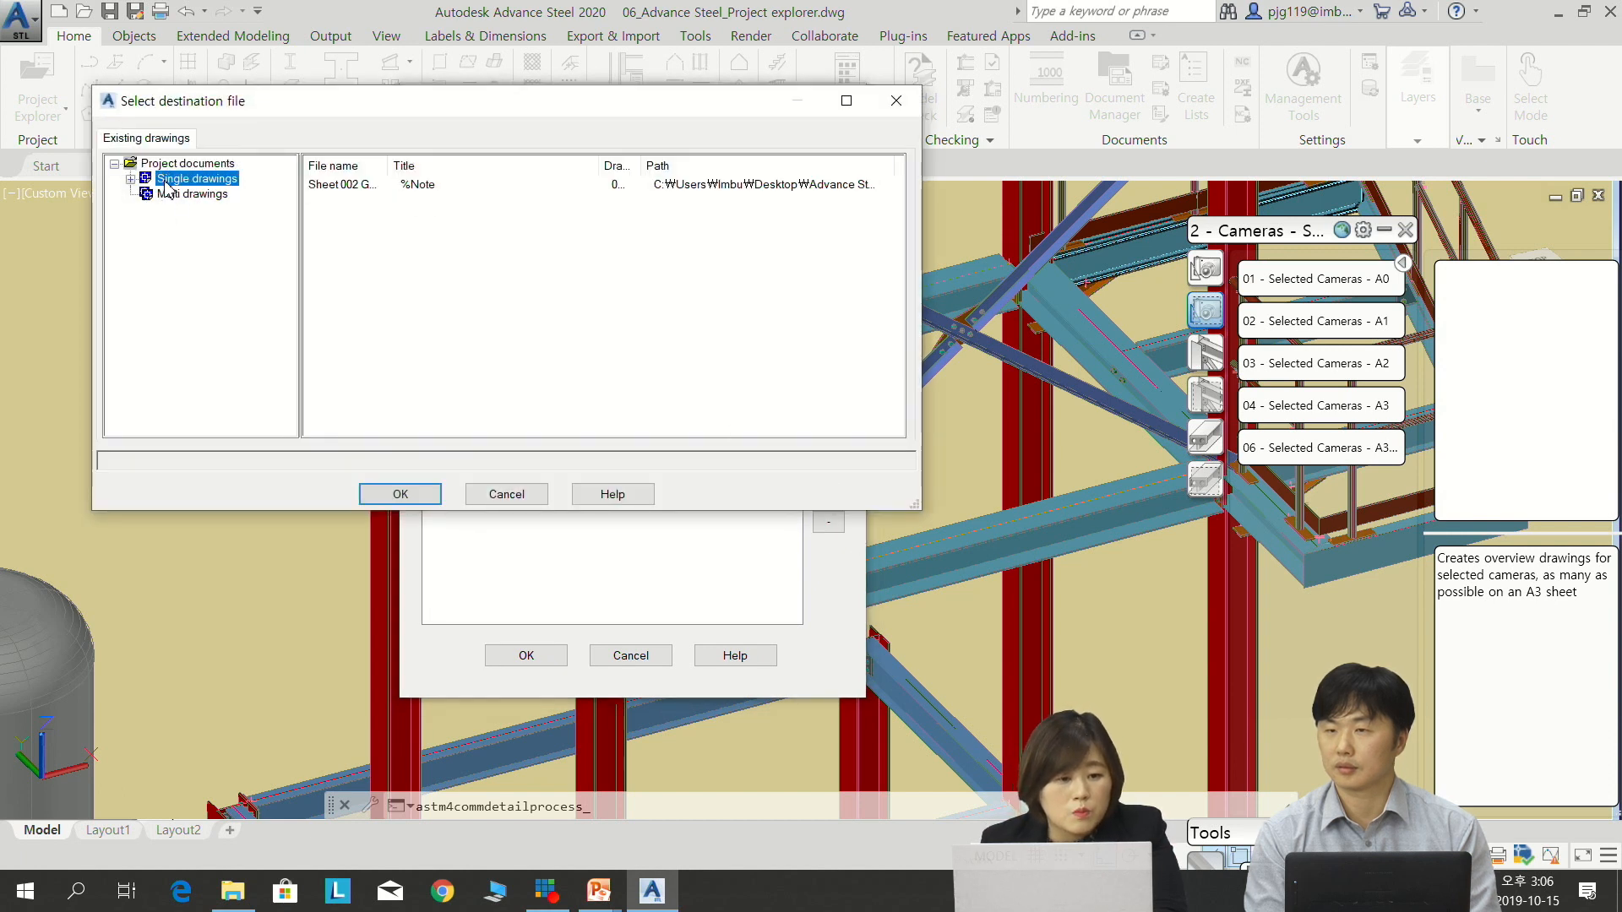
left_click(132, 180)
left_click(203, 195)
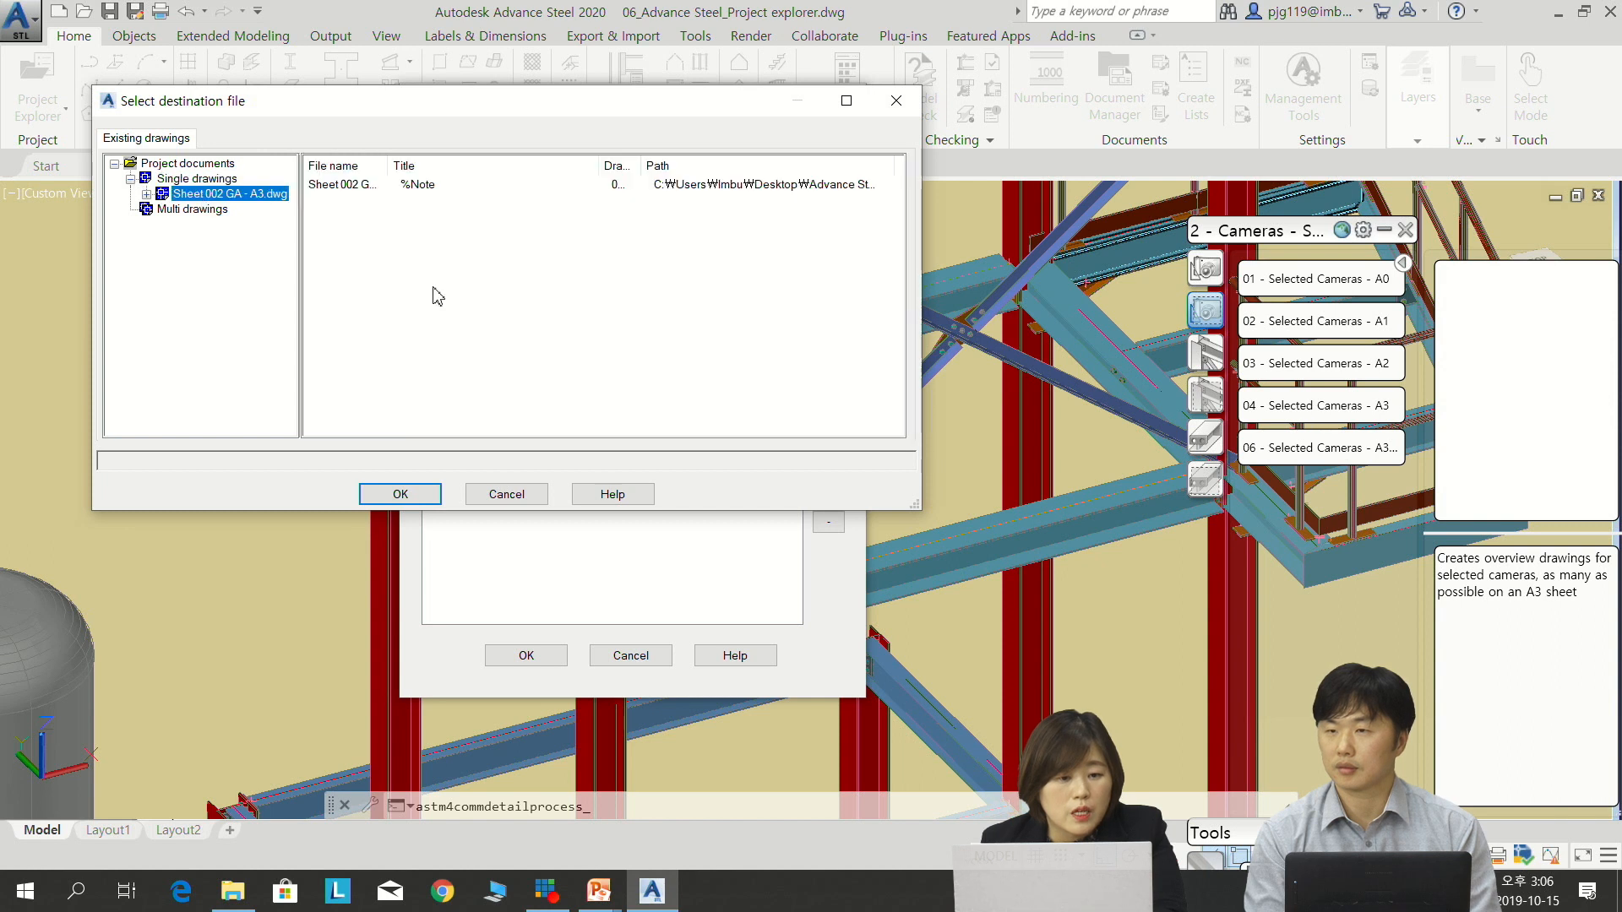
left_click(394, 495)
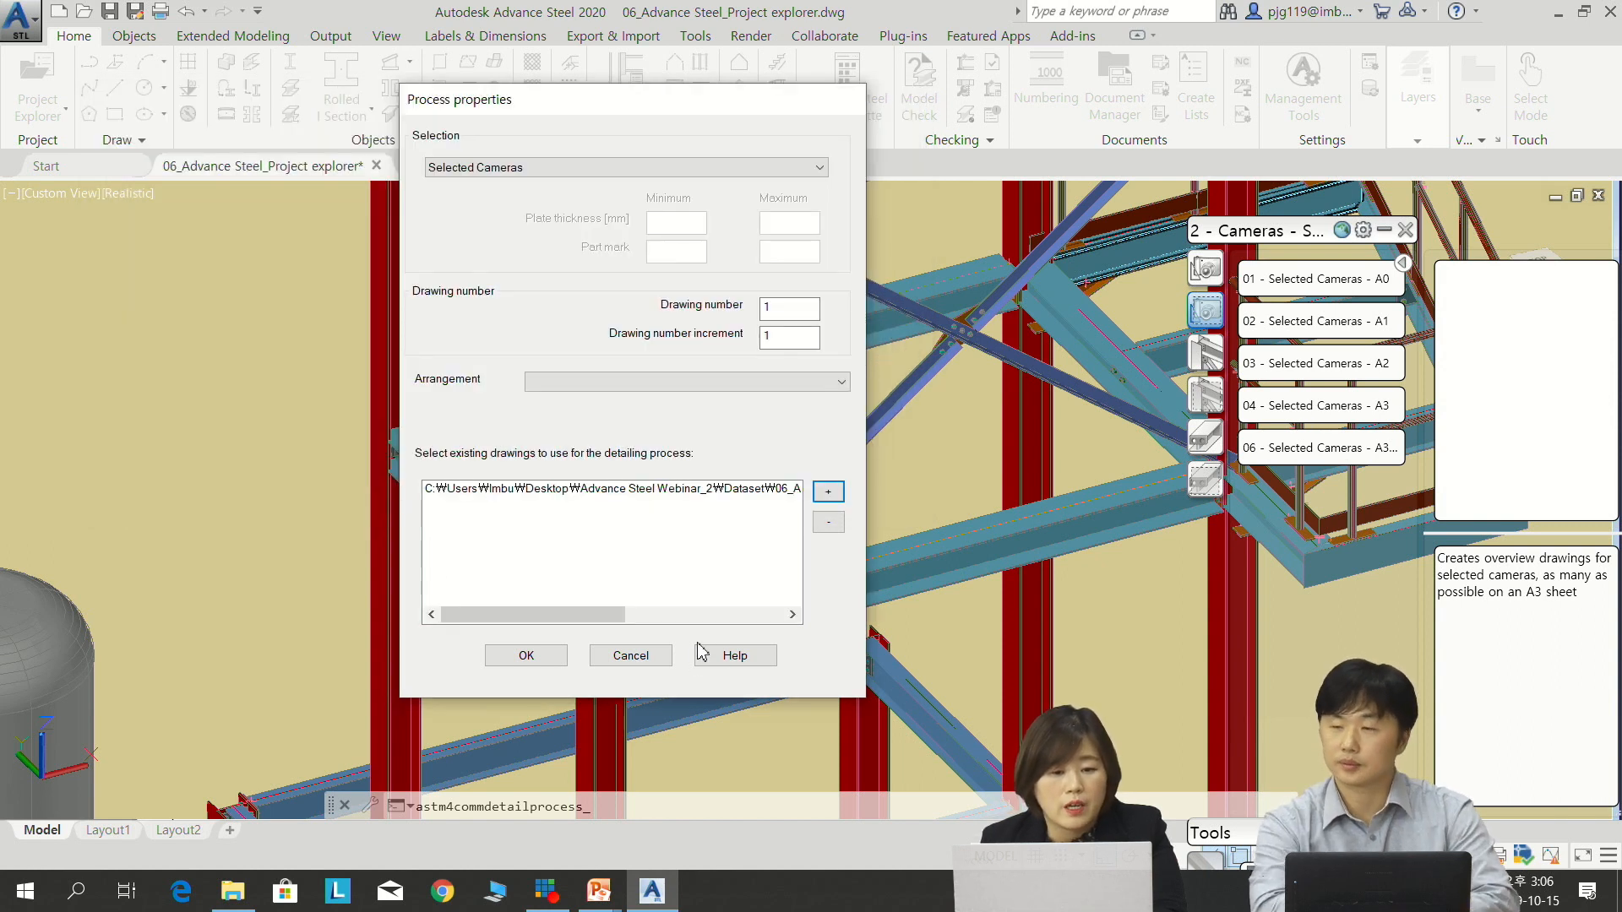
left_click(539, 659)
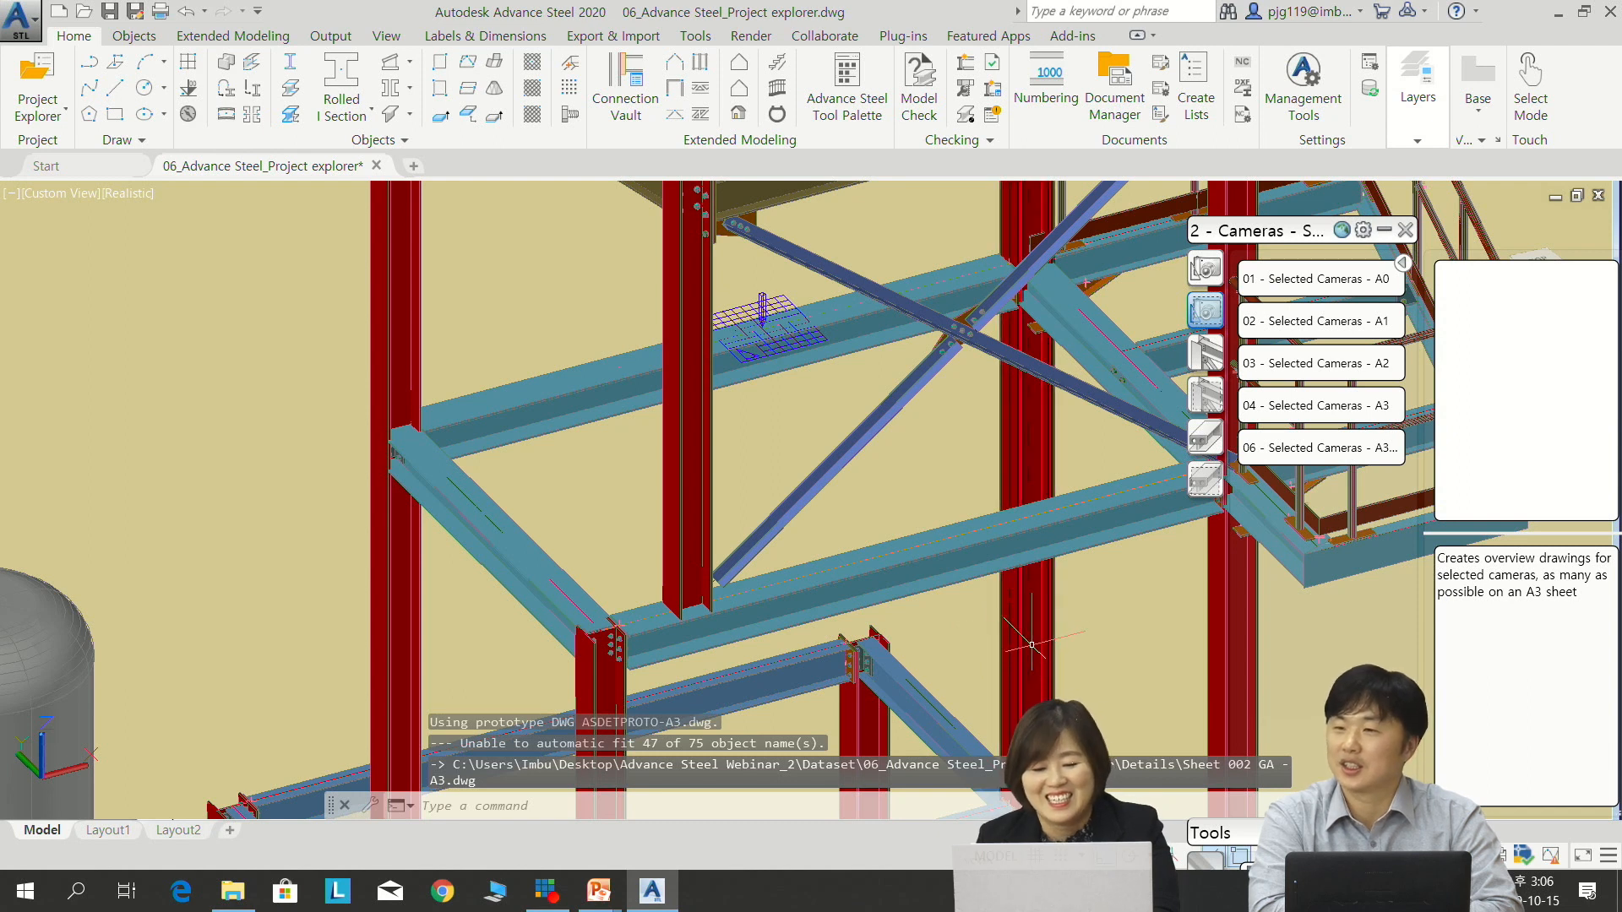
Open the drawing Sheet 002 GA - A3.dwg from the project documents and view both plan details on the sheet
left_click(1116, 89)
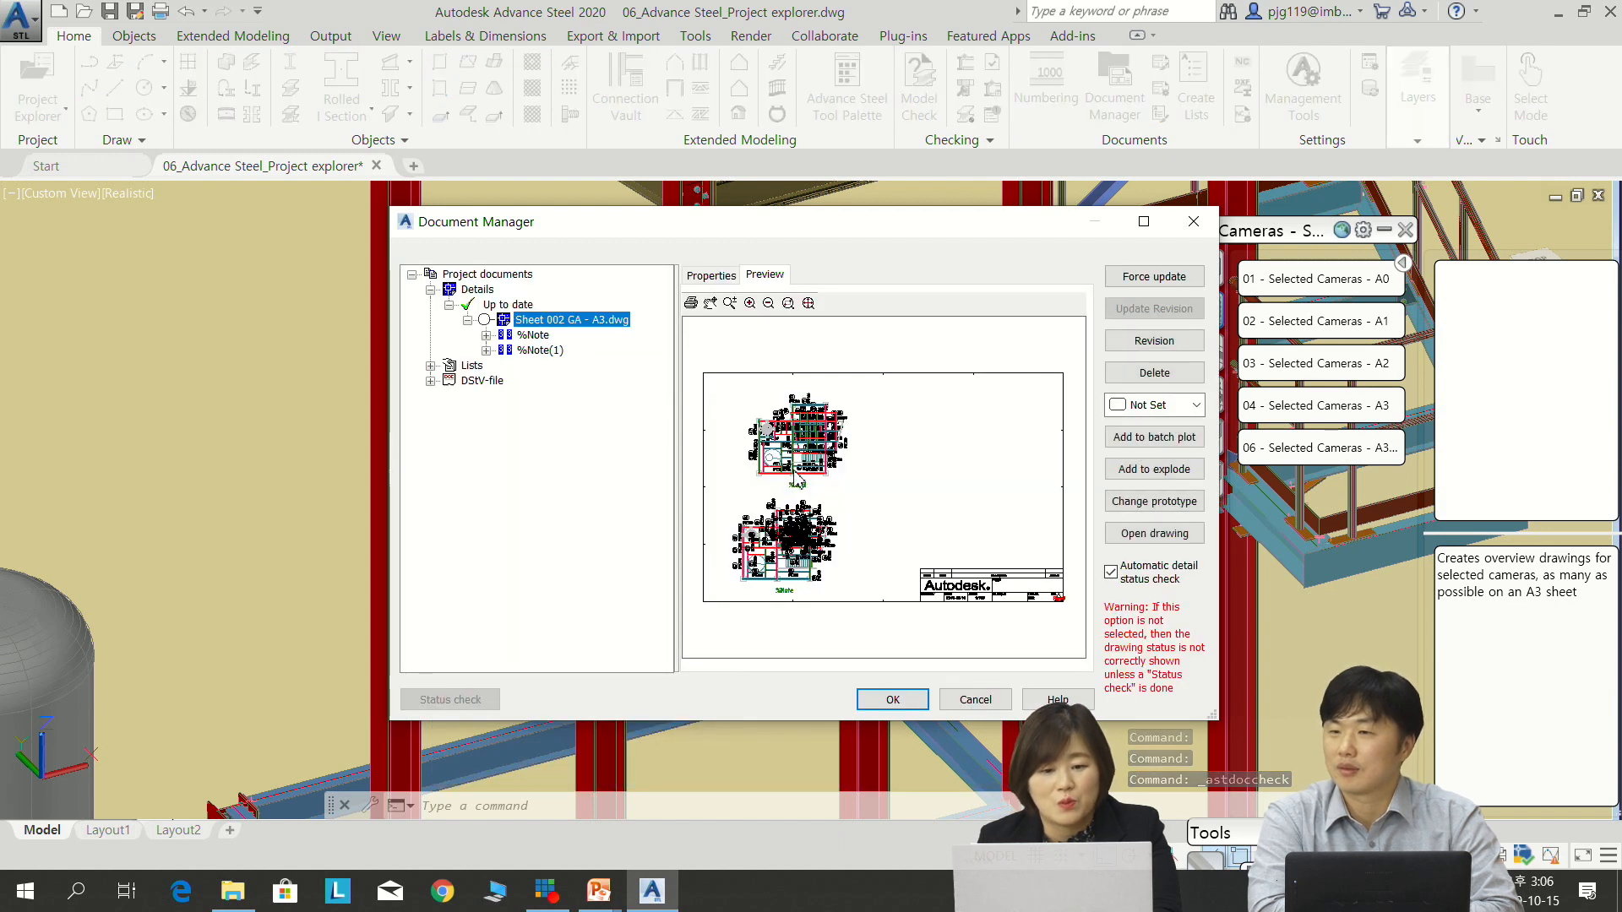
left_click(1137, 535)
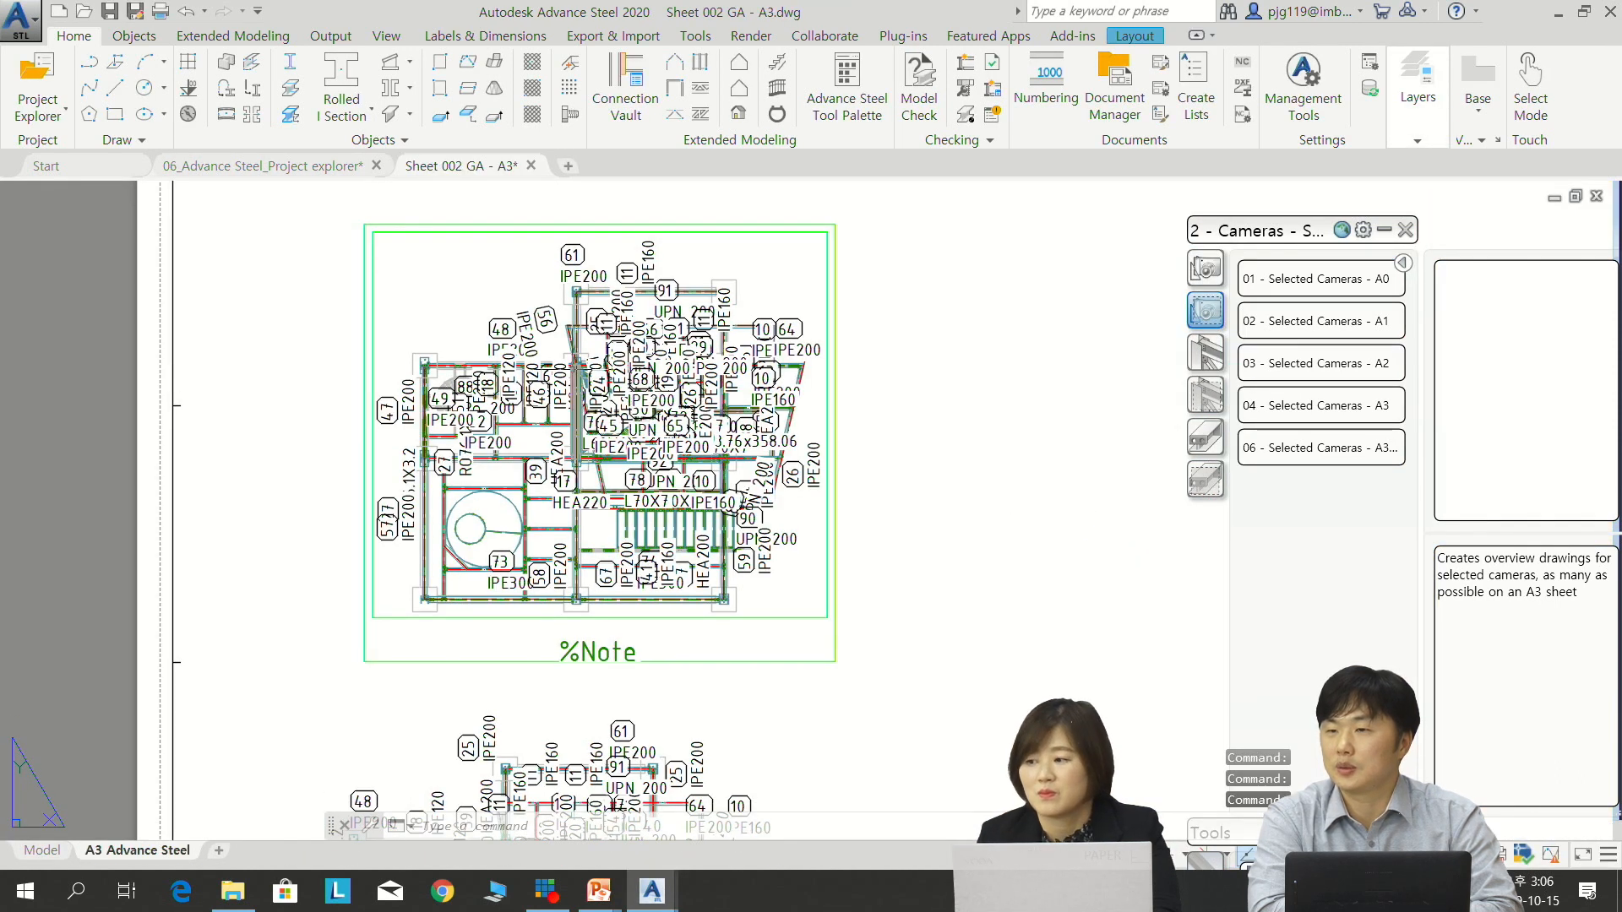
scroll(621, 456, "down", 3)
scroll(621, 455, "up", 5)
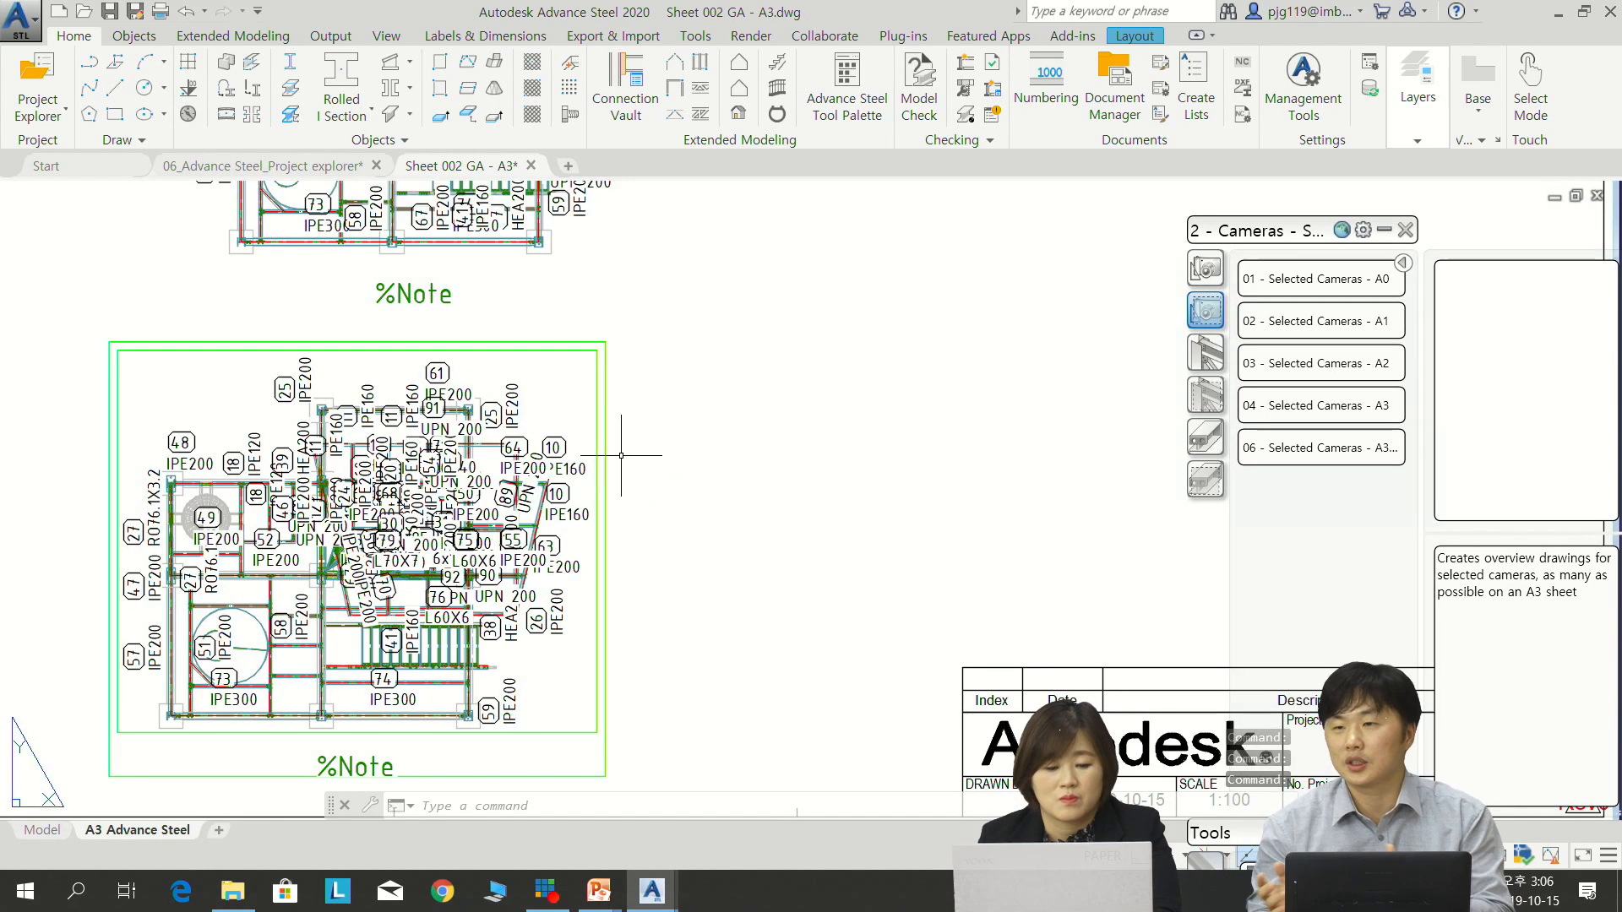
Move the lower plan detail a short distance to the right on the A3 sheet
left_click(607, 432)
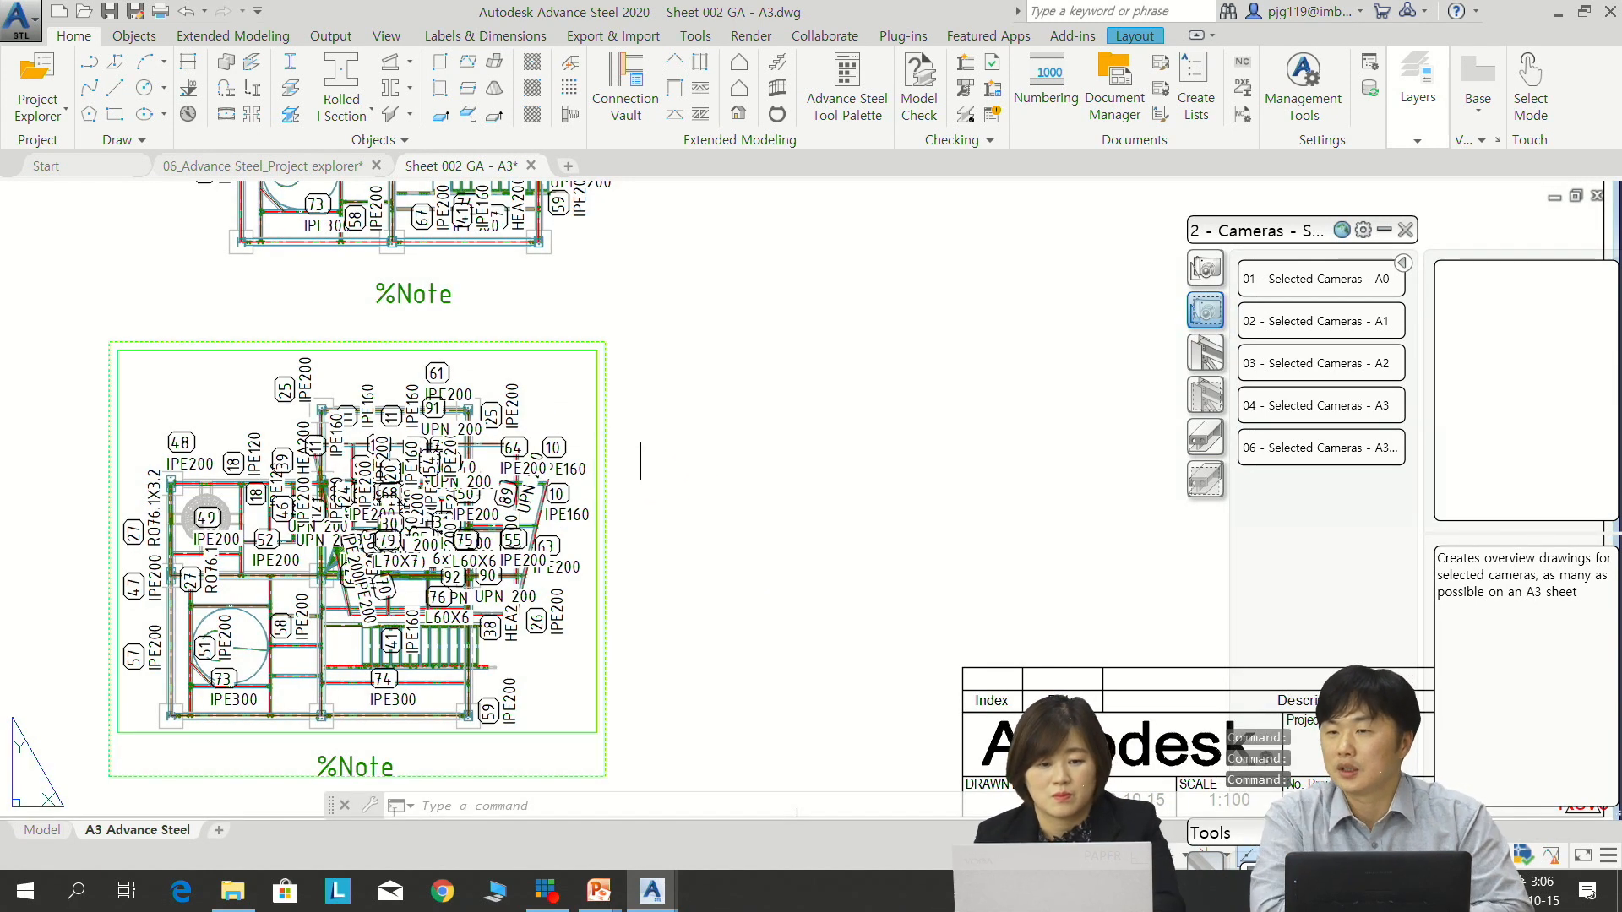
key("Escape")
scroll(636, 450, "down", 2)
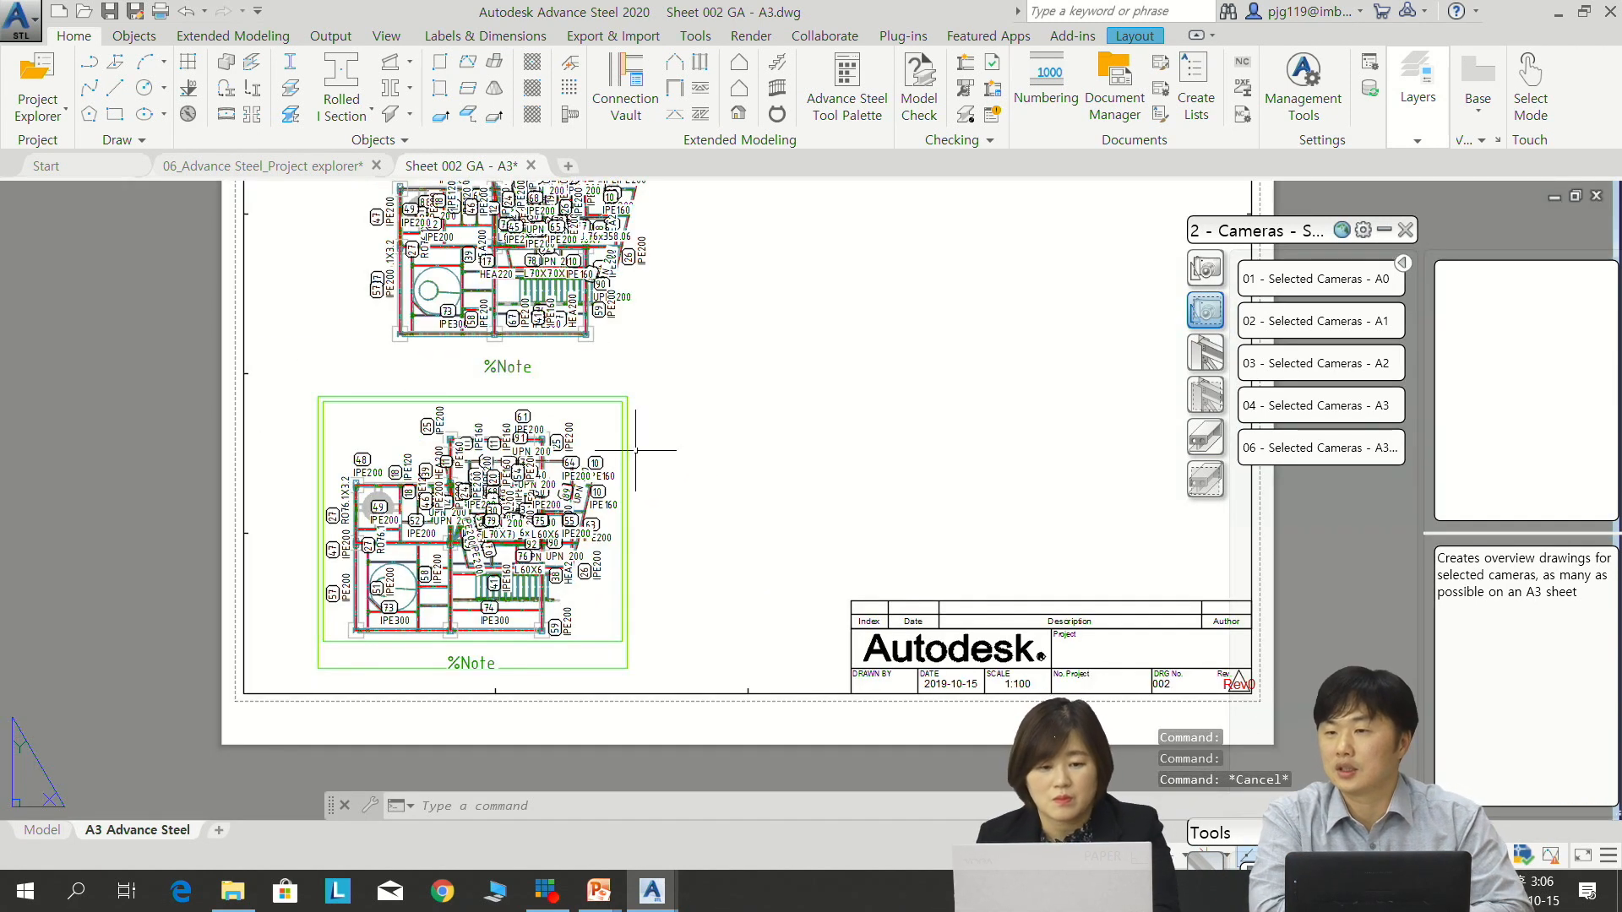
left_click(608, 396)
type("m")
key("Return")
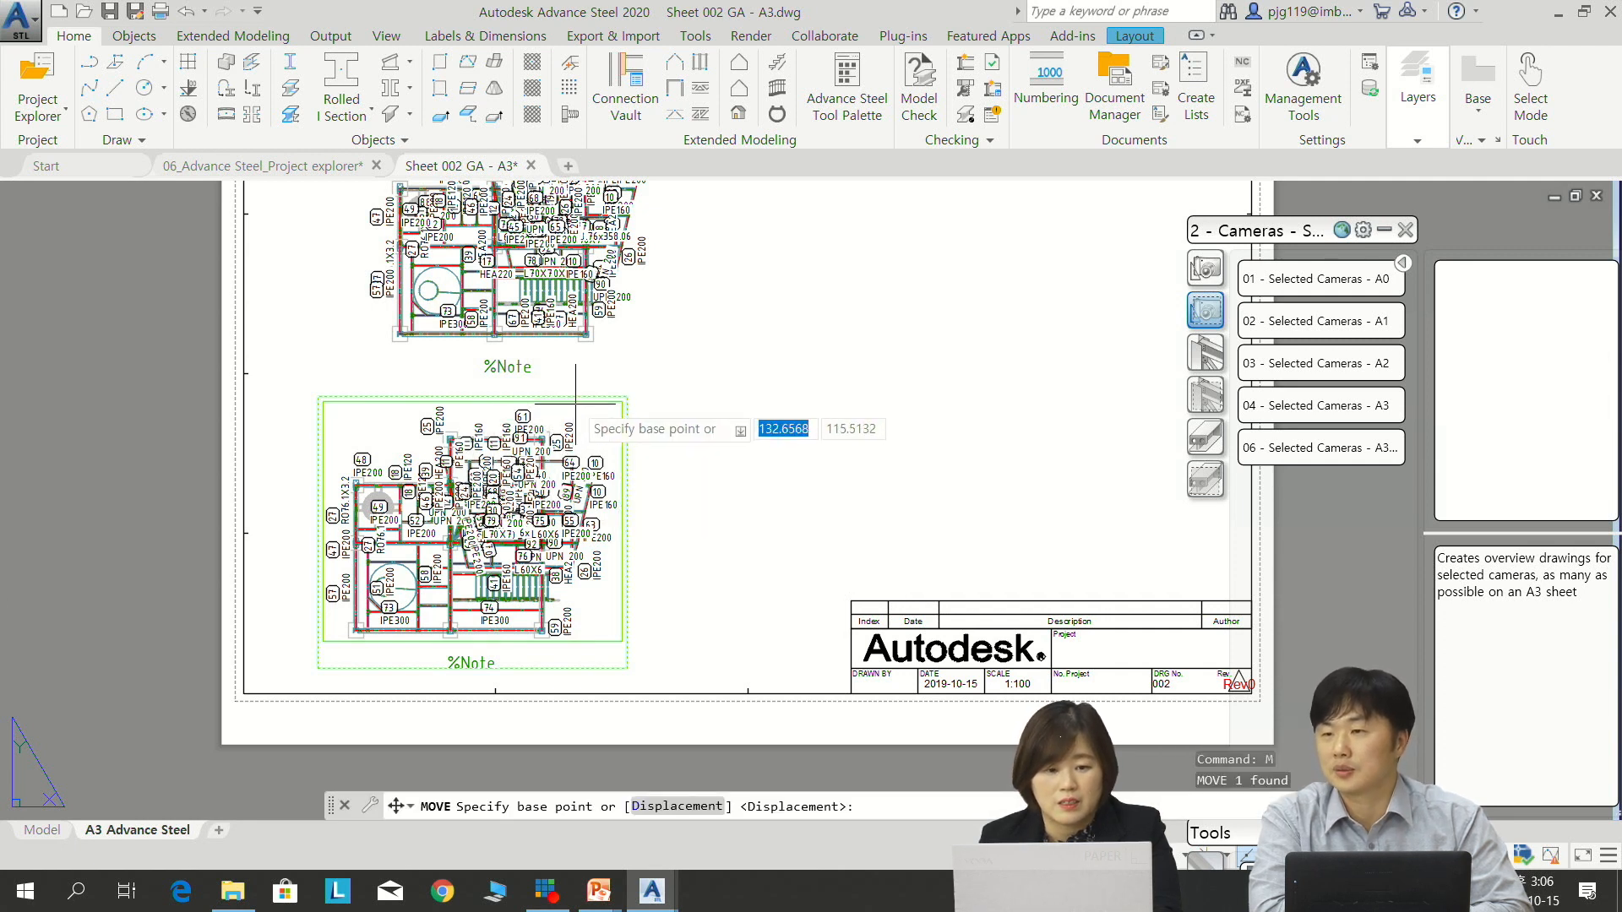
left_click(584, 404)
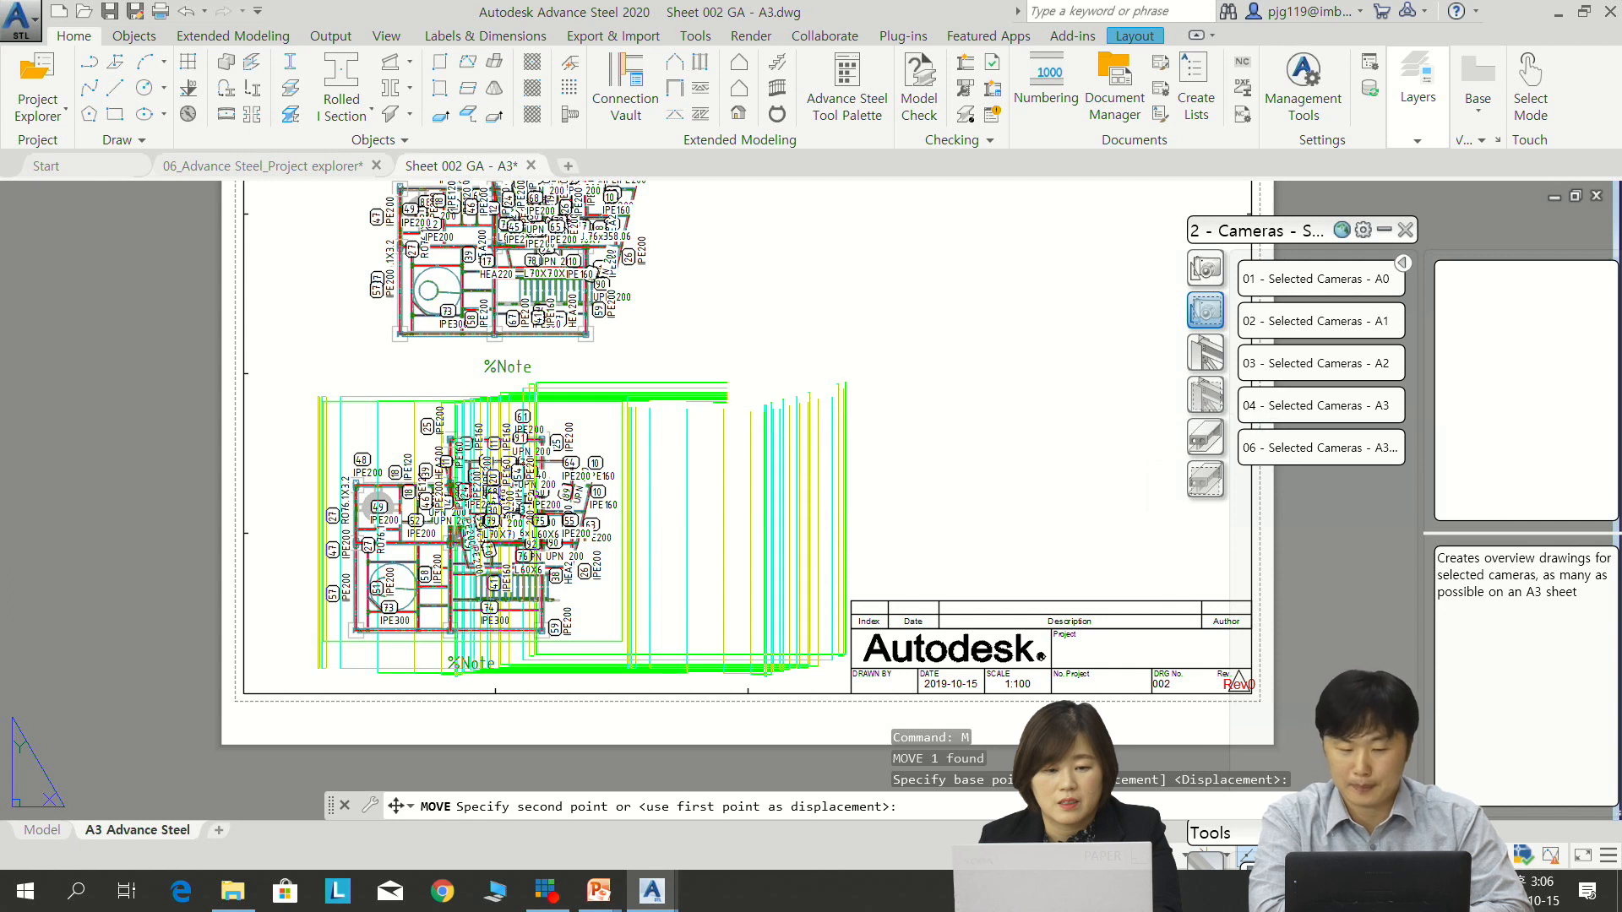
left_click(720, 413)
key("Escape")
key("Escape")
key("Escape")
Check the placement of both plan details on the sheet and close the sheet drawing to return to the model
scroll(703, 426, "down", 4)
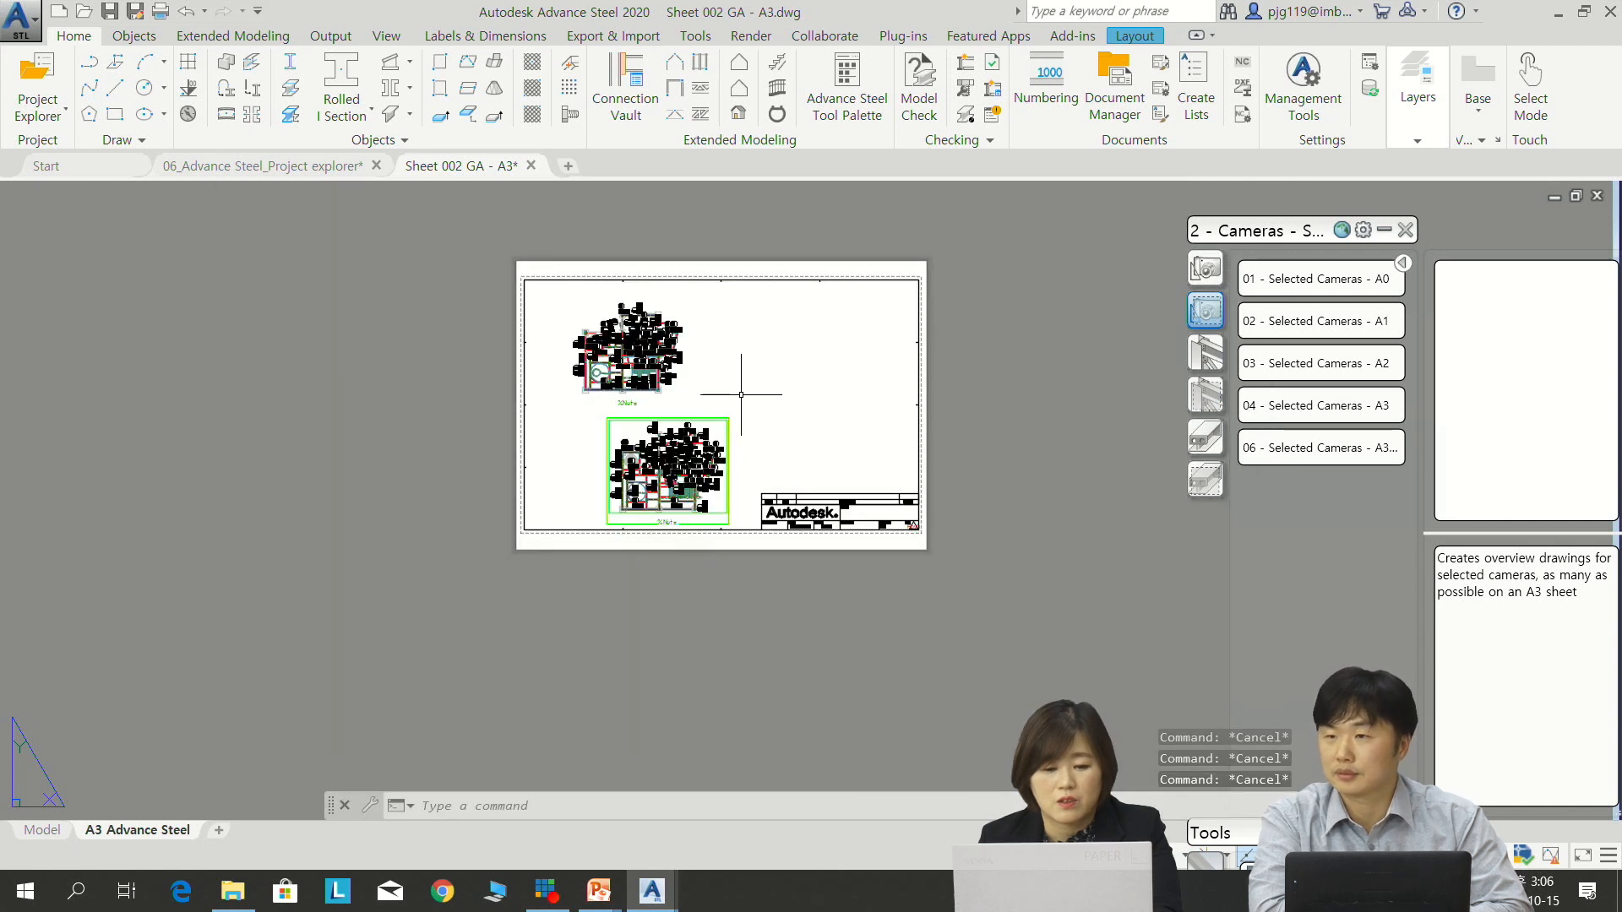
scroll(740, 394, "up", 2)
left_click(701, 430)
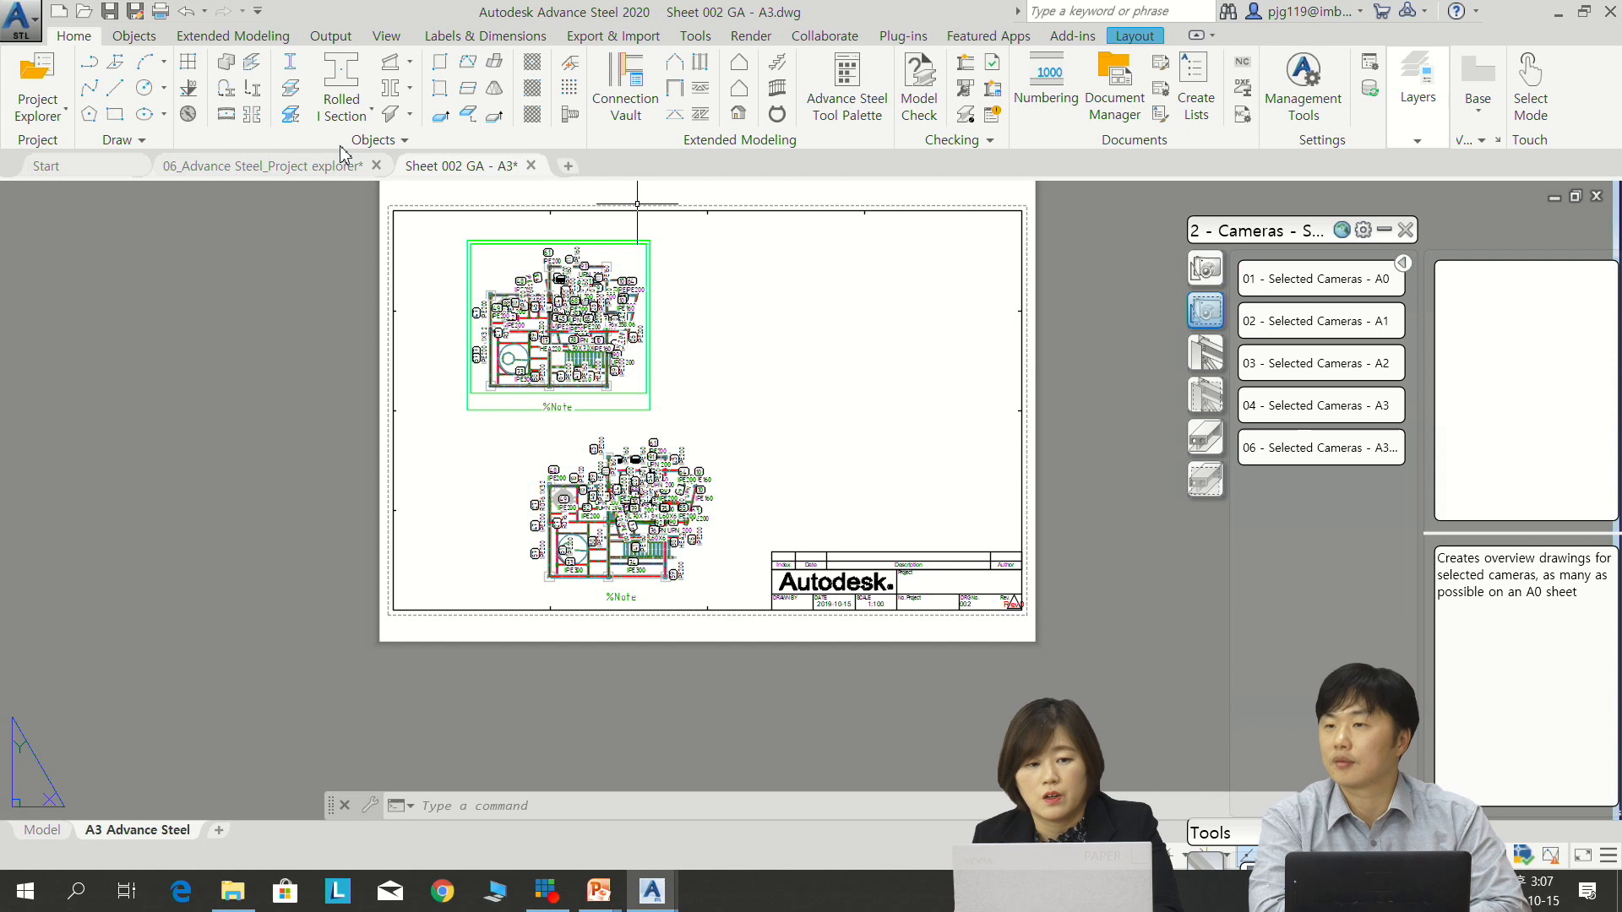
left_click(531, 165)
left_click(771, 499)
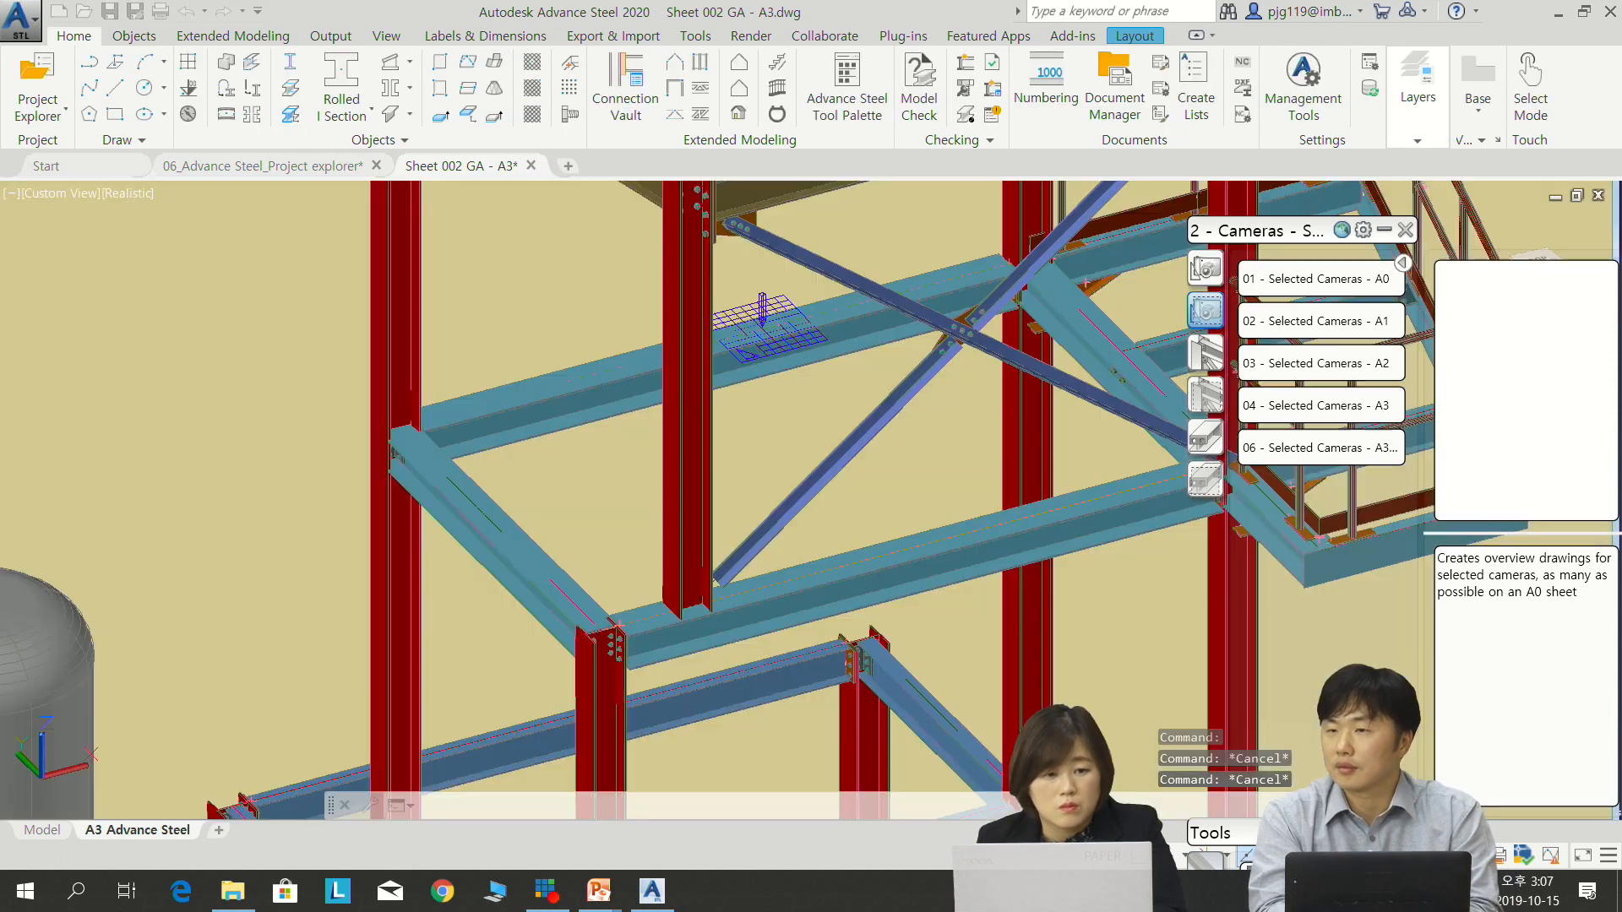
Place a new camera on the brown beam of the level below the roof framing, using the Nearest snap
scroll(904, 413, "down", 2)
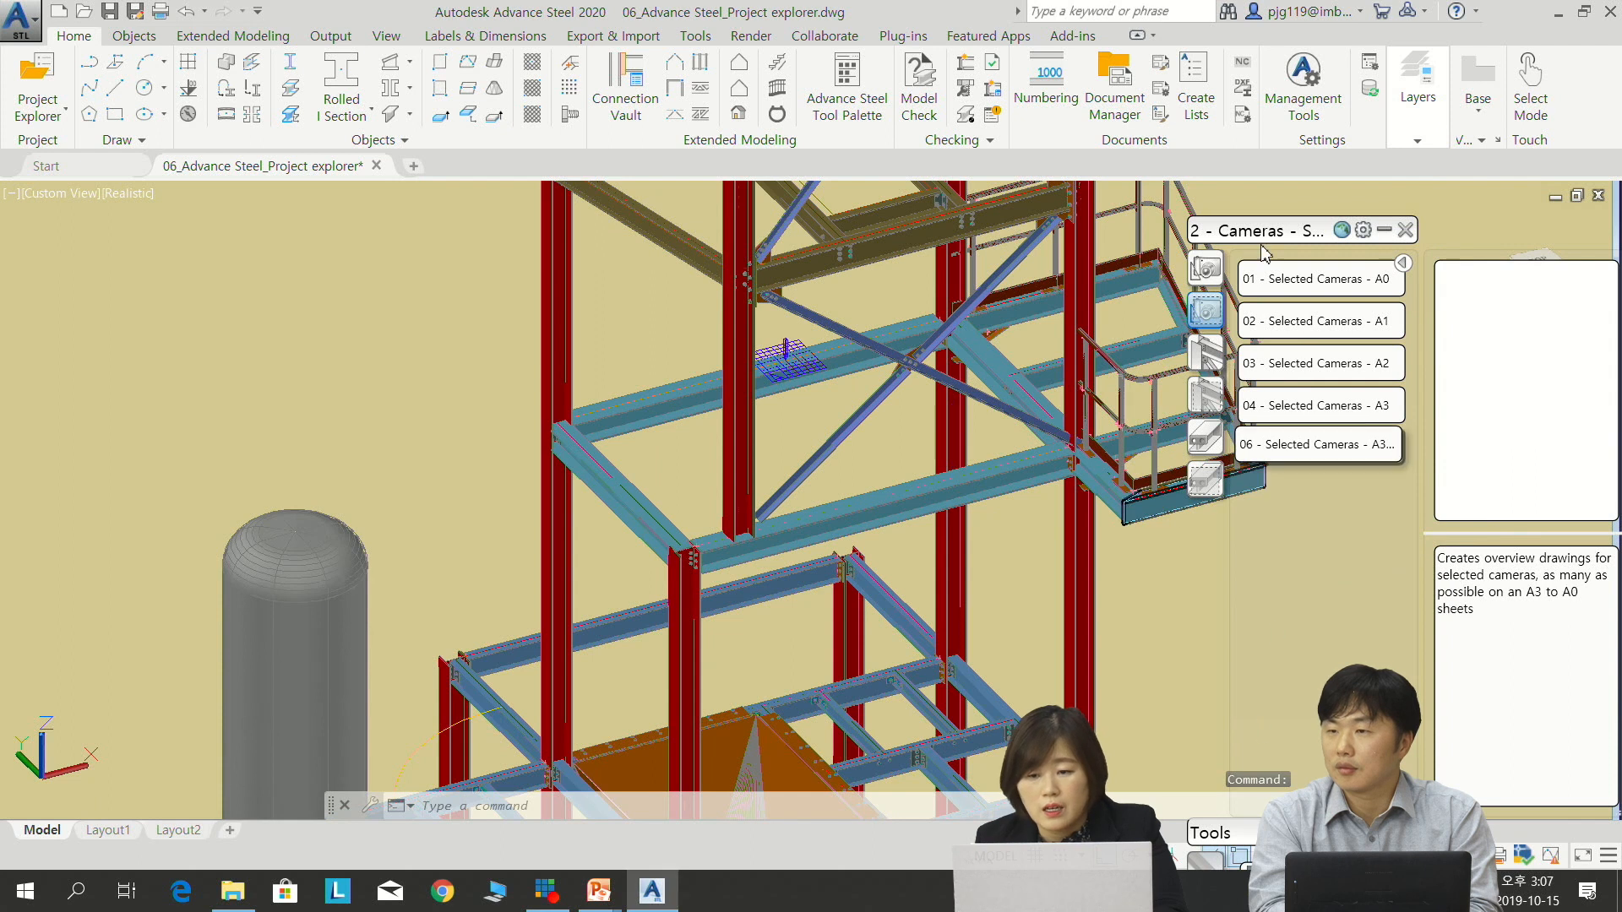
left_click(1384, 230)
left_click(1267, 718)
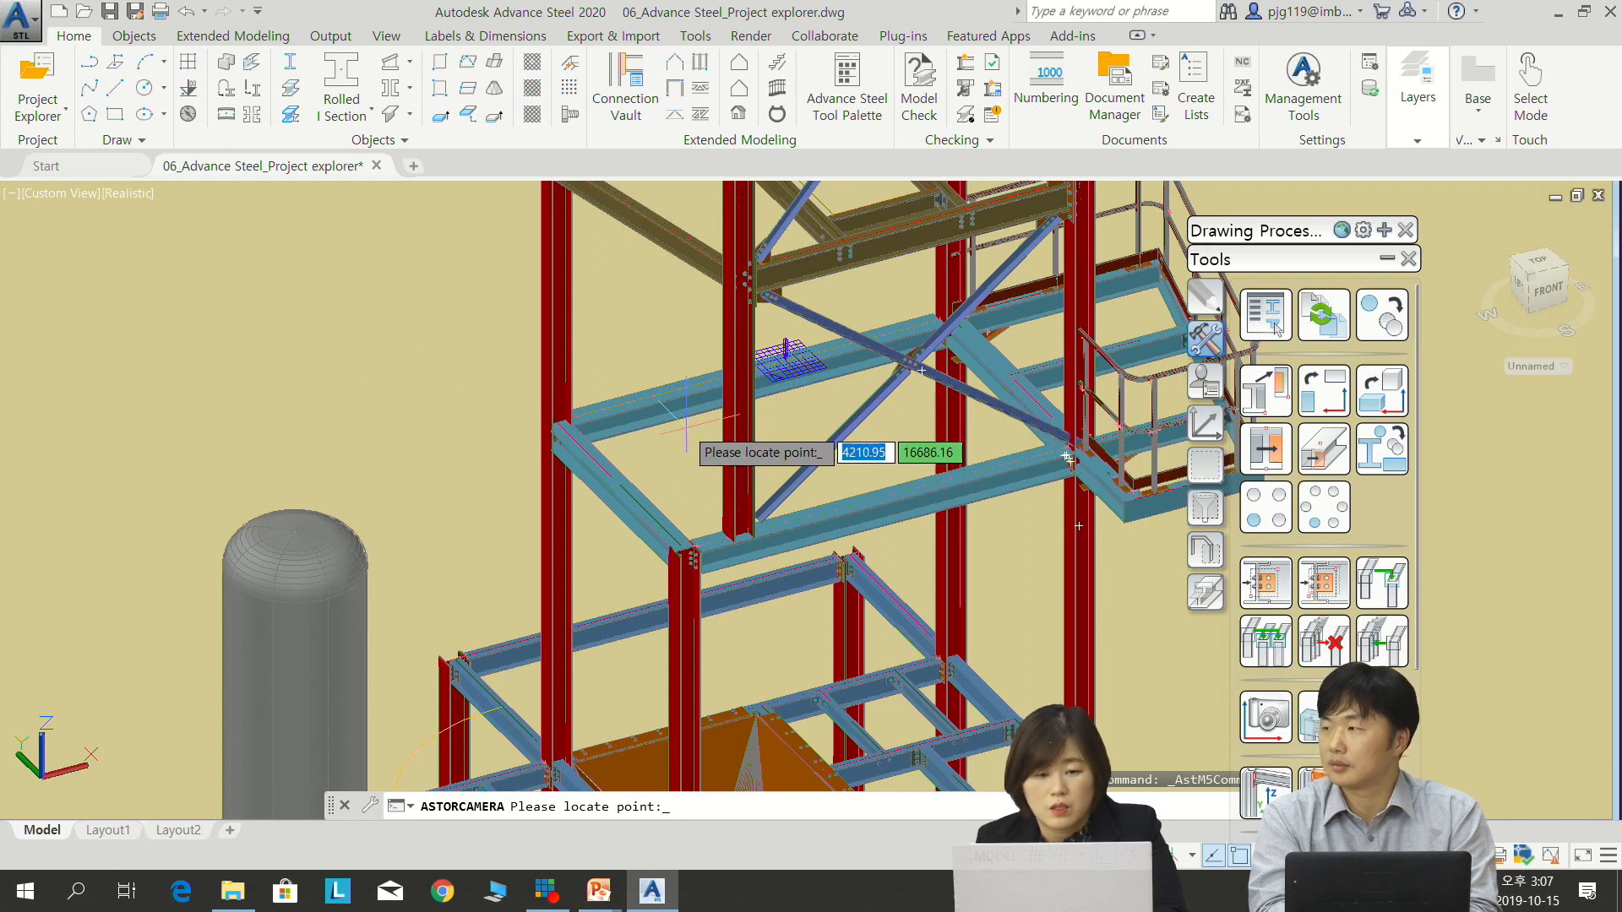
scroll(640, 385, "up", 2)
scroll(640, 384, "down", 4)
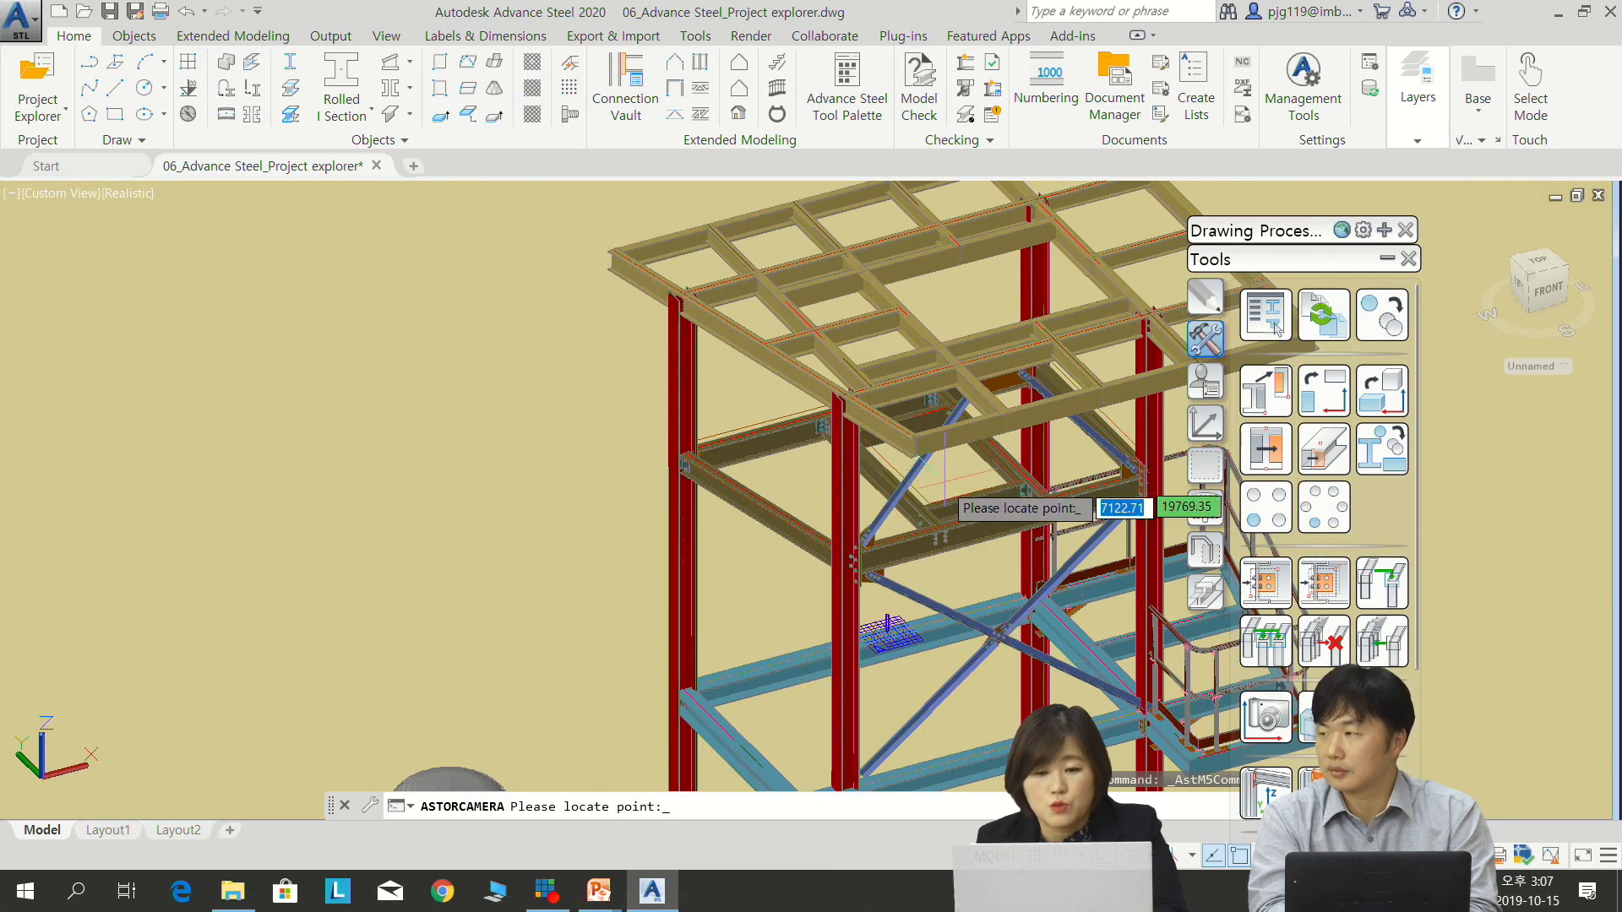
scroll(775, 431, "up", 5)
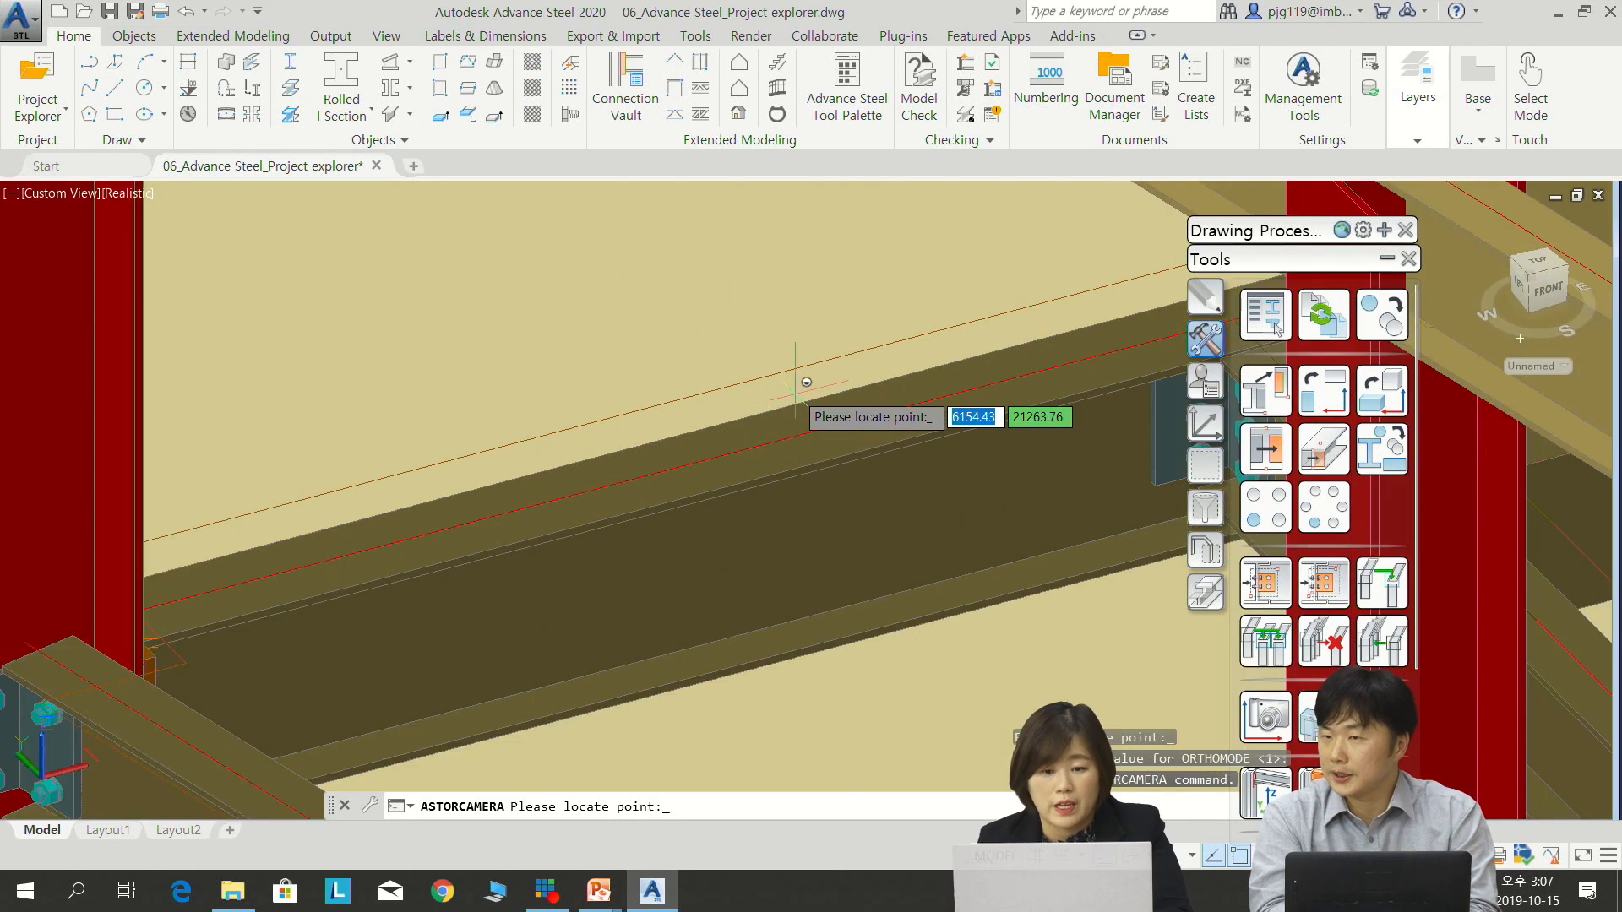
right_click(800, 401, "shift")
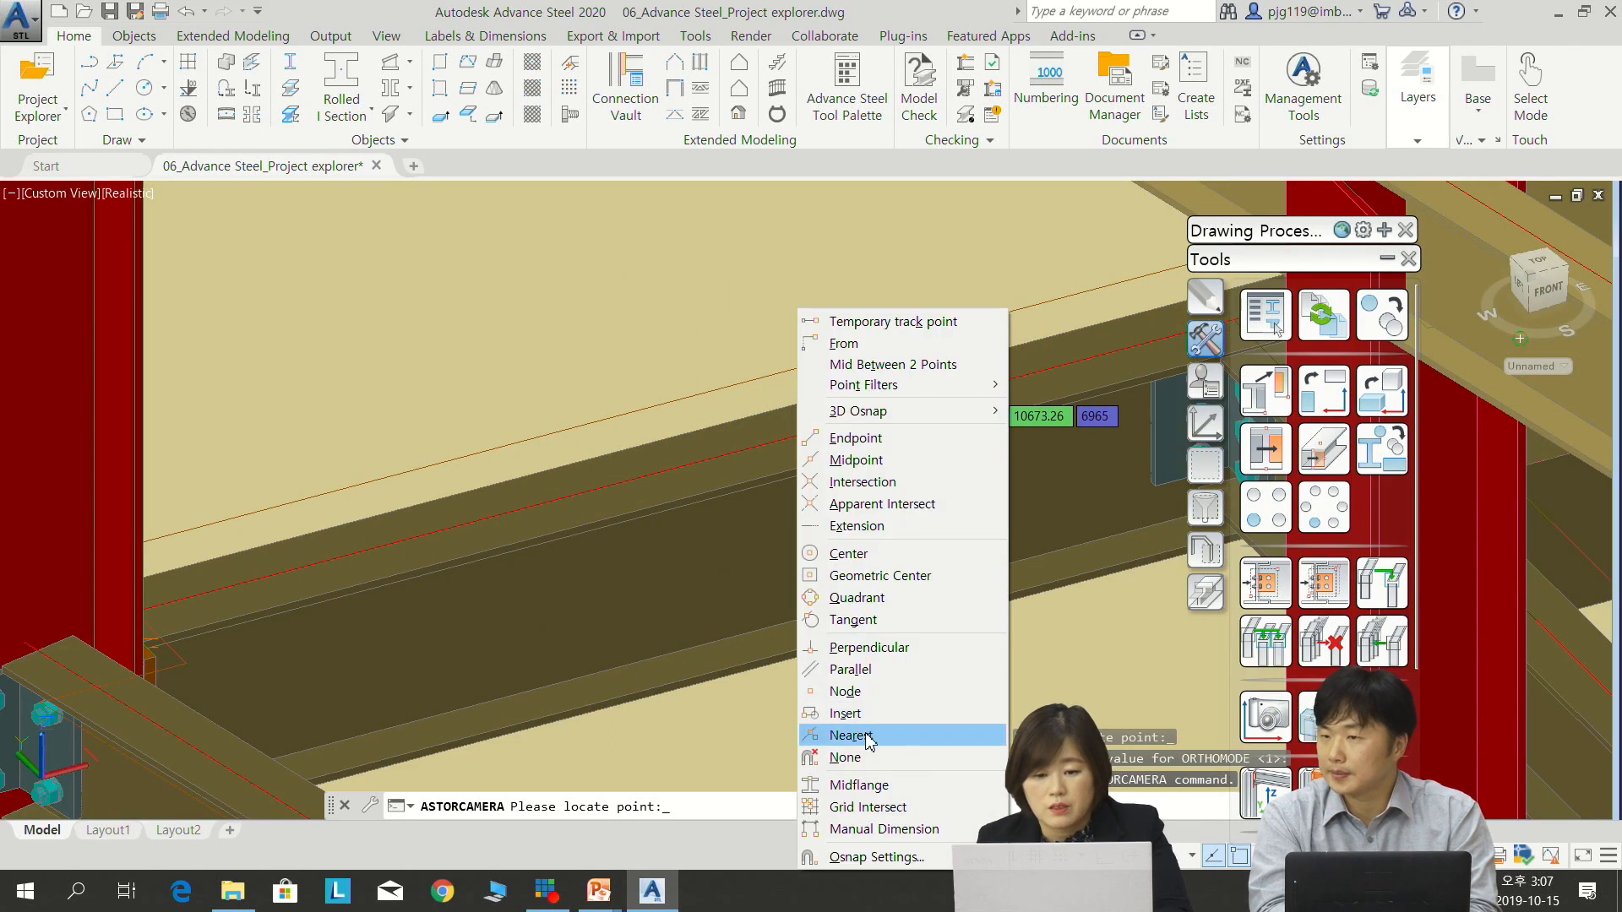
left_click(851, 735)
left_click(754, 434)
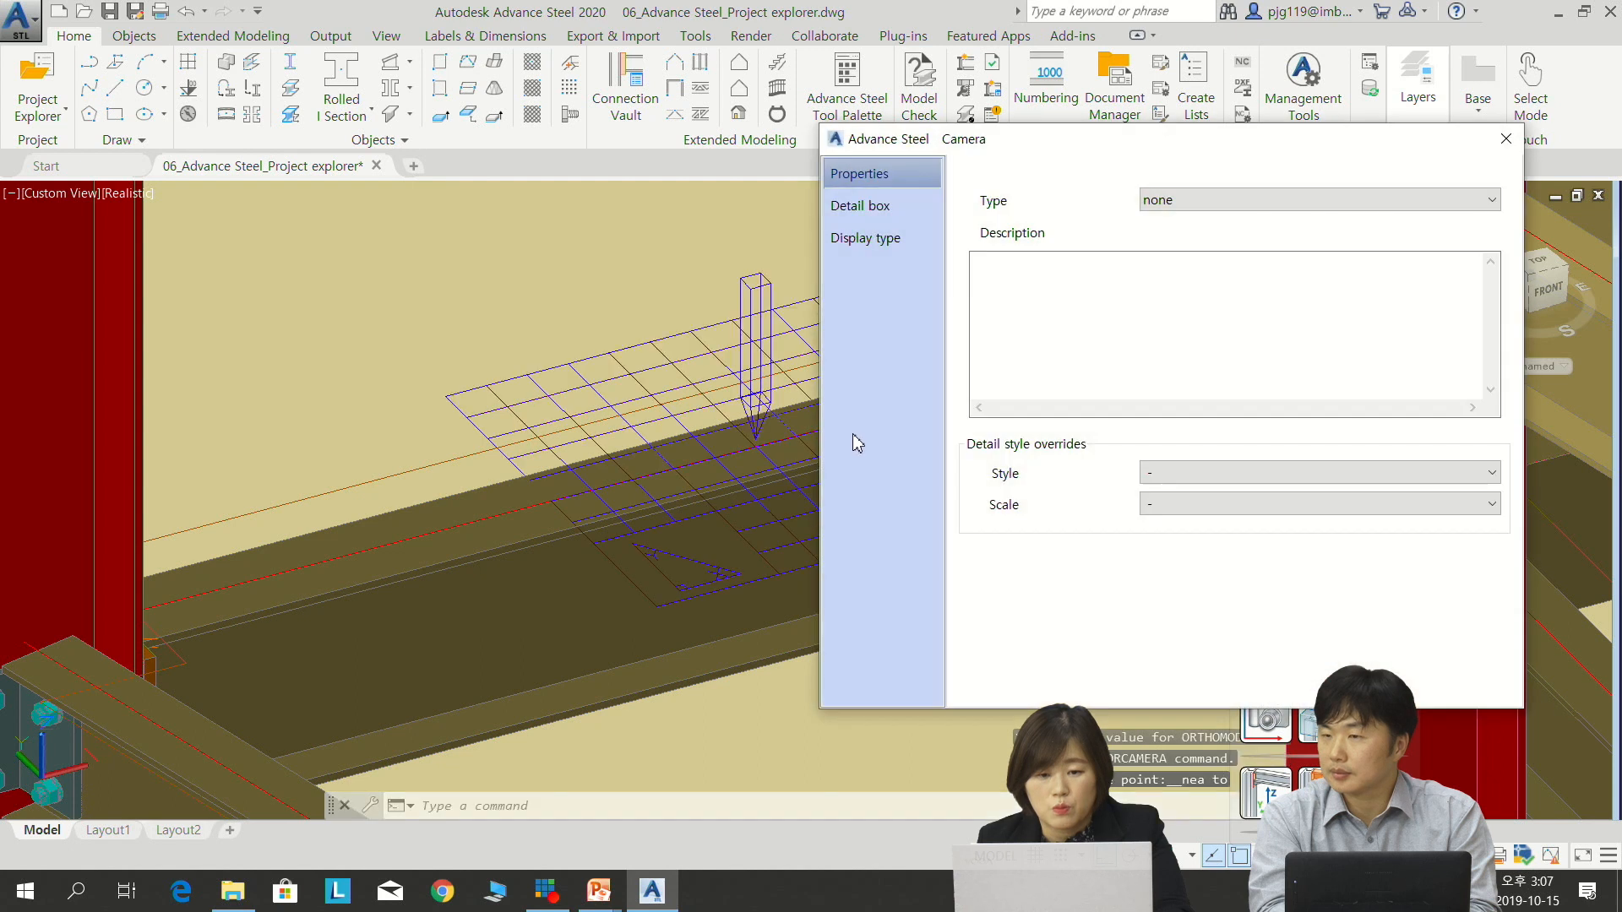
Limit the new camera's detail box to 500 front and rear, with a fixed viewport of 3000 in X-delta and Y-delta
left_click(870, 206)
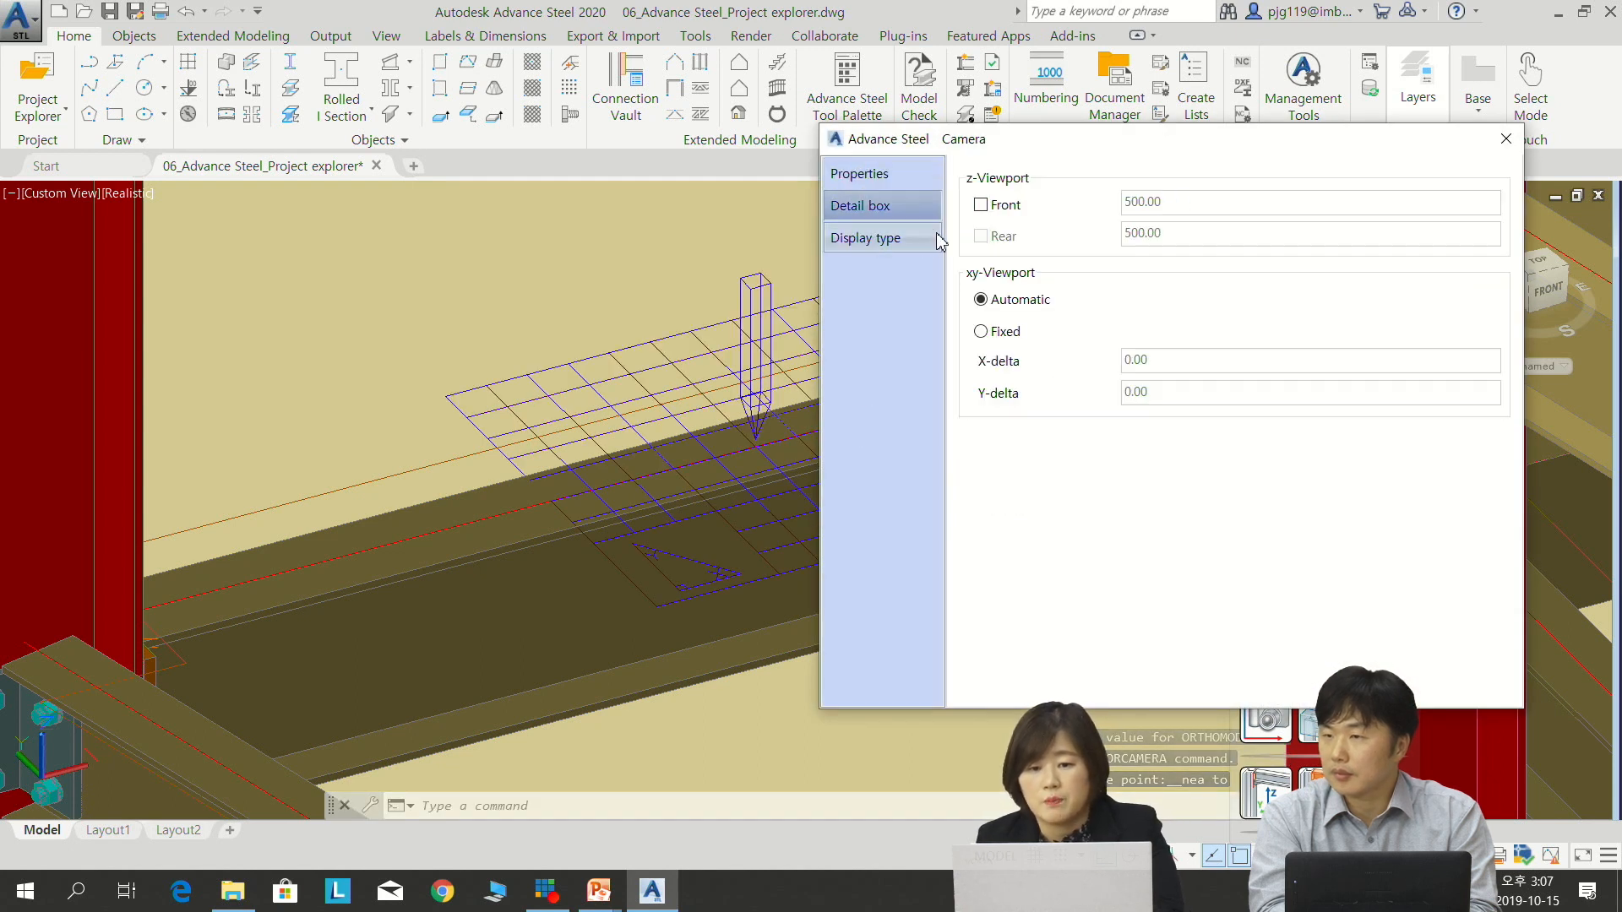
left_click(981, 206)
left_click(1002, 239)
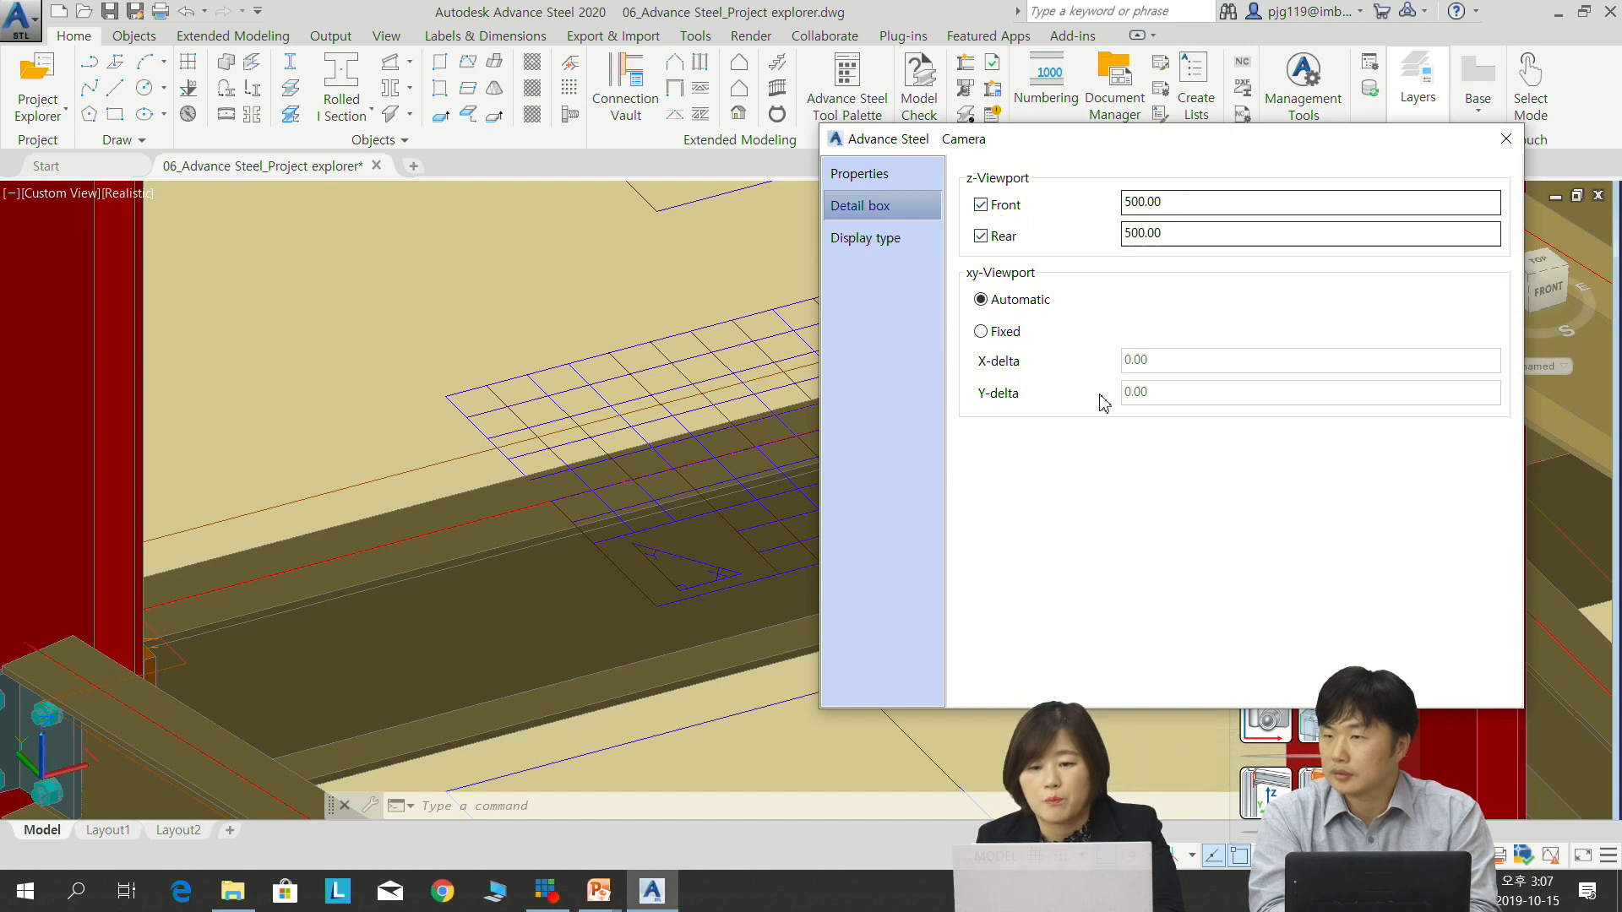
left_click(982, 332)
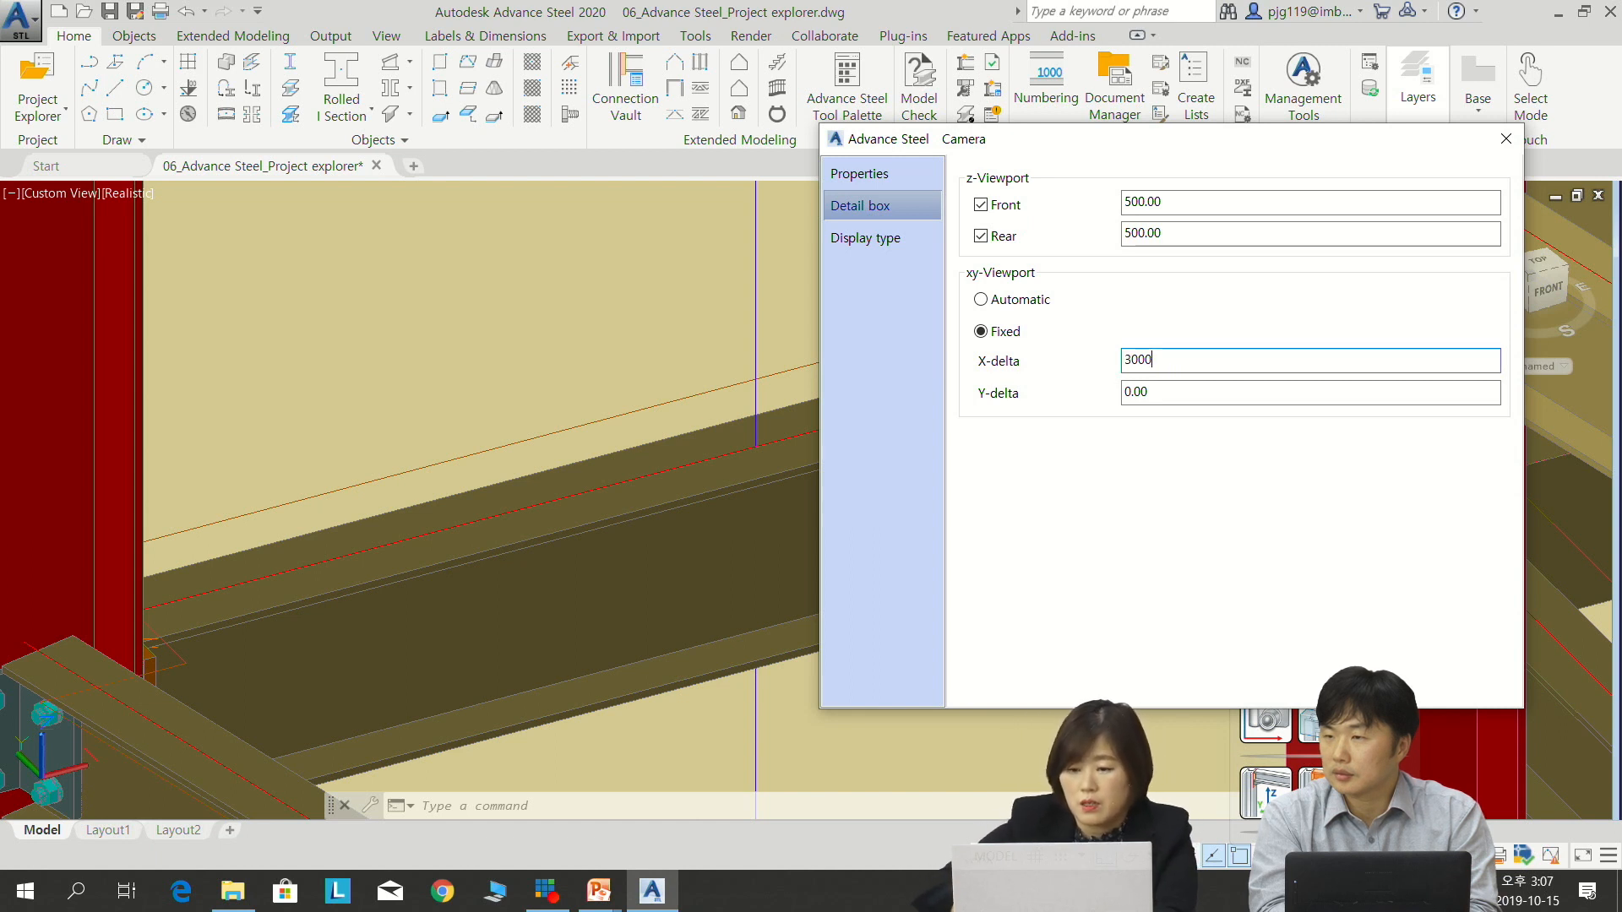
left_click(1146, 393)
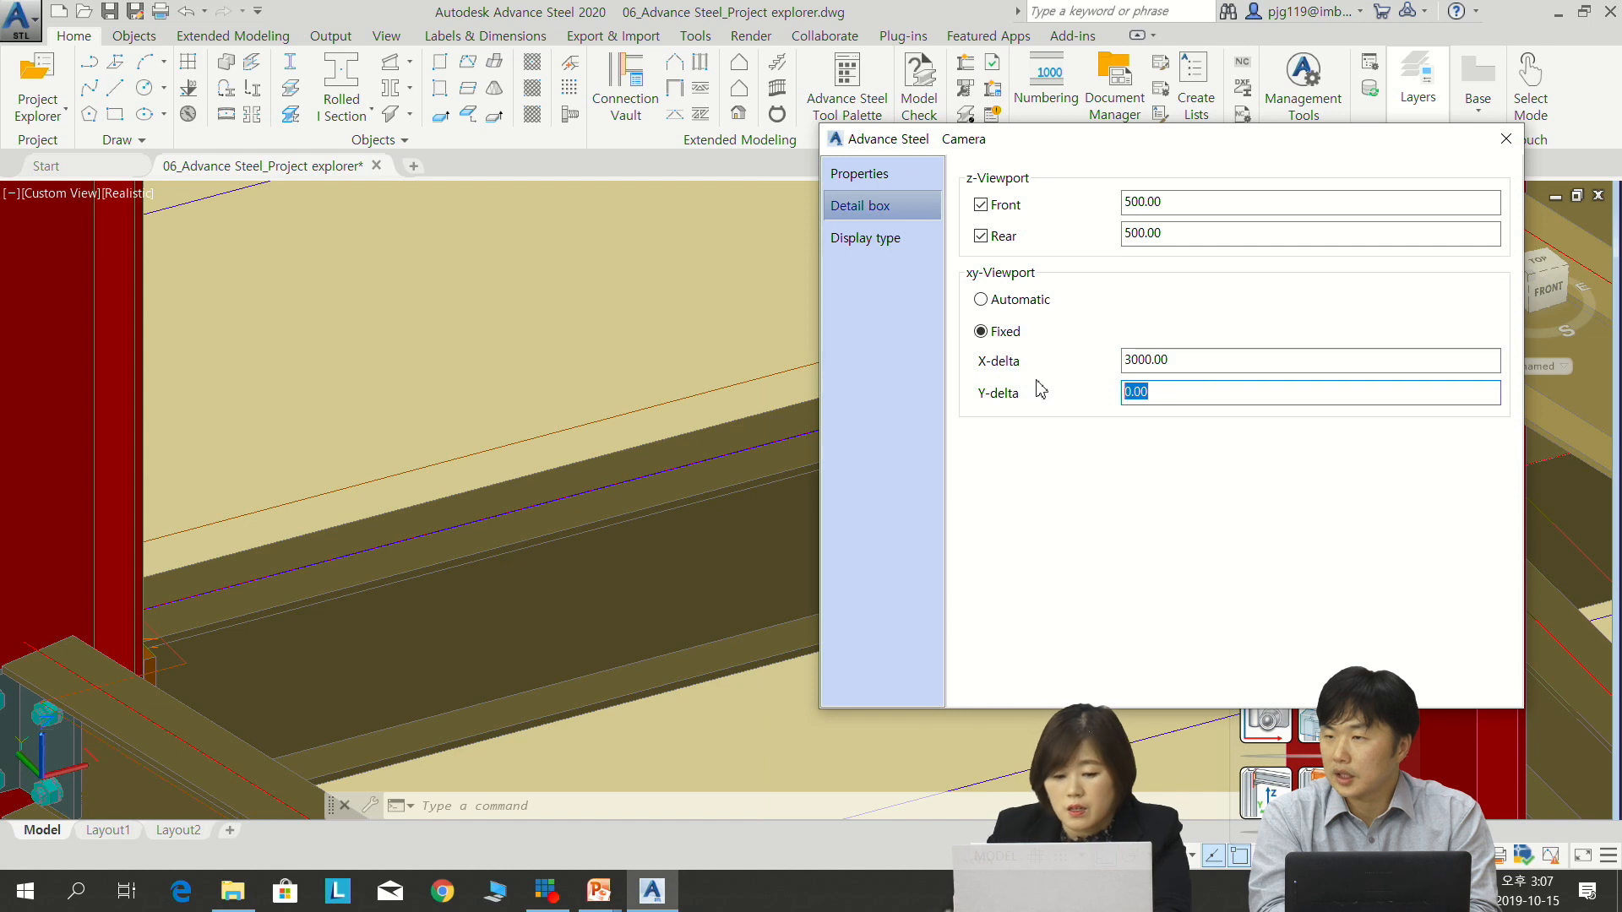
type("3000")
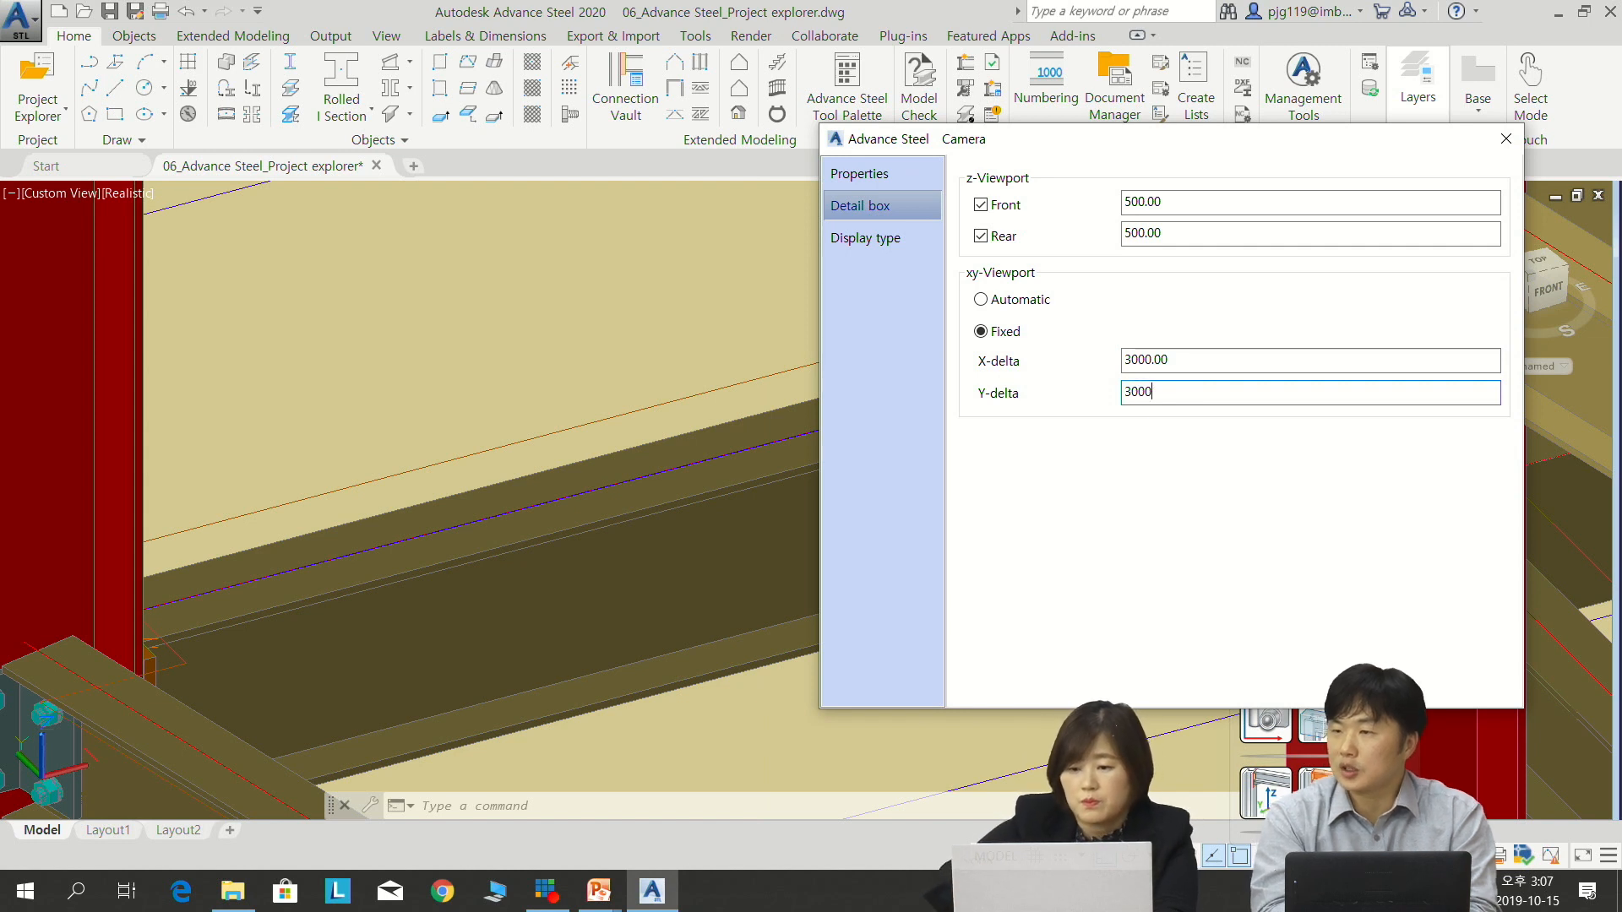
left_click(1507, 139)
Enlarge the new camera's detail box across the level by stretching its edges outward with the grips
scroll(1123, 540, "up", 2)
middle_click_drag(1226, 356, 989, 314)
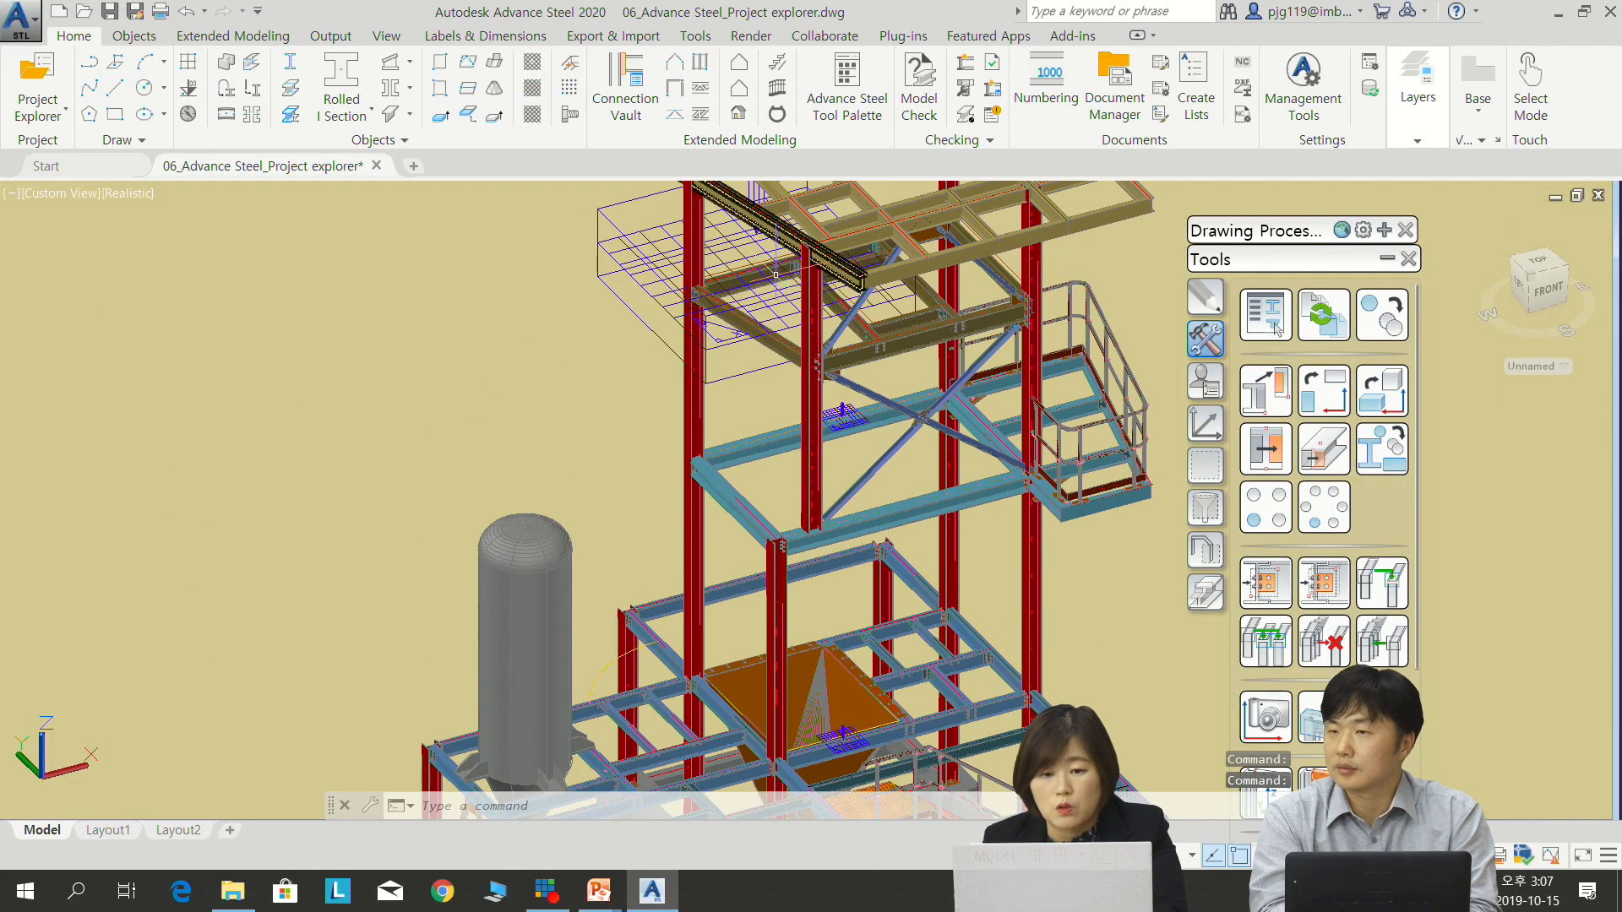
left_click(729, 342)
left_click(707, 349)
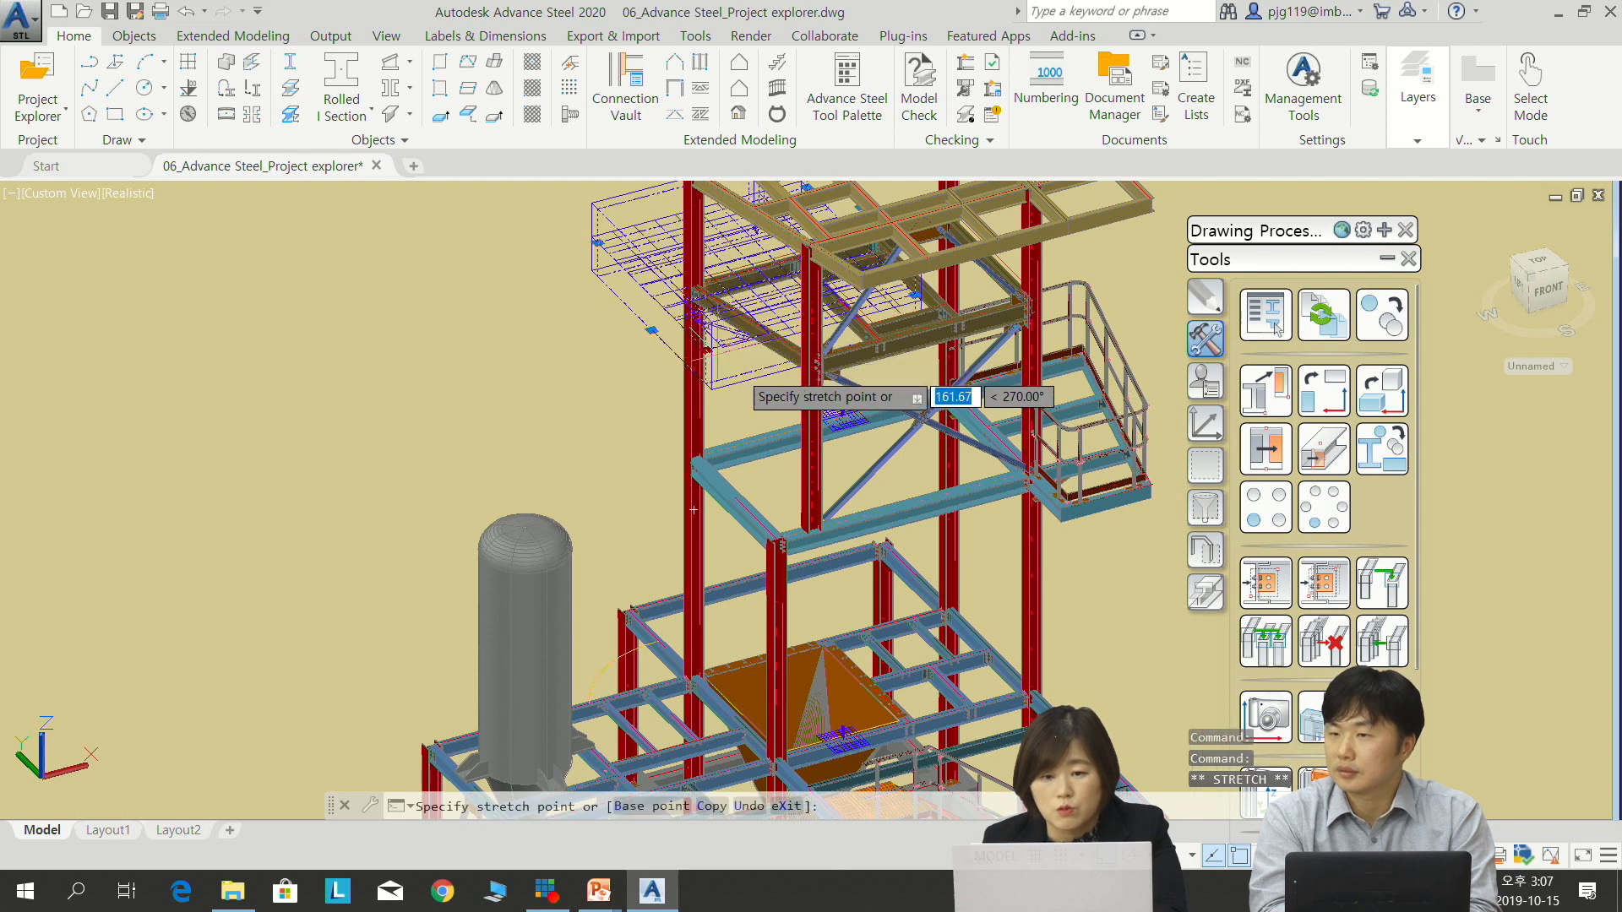
middle_click_drag(833, 385, 867, 575)
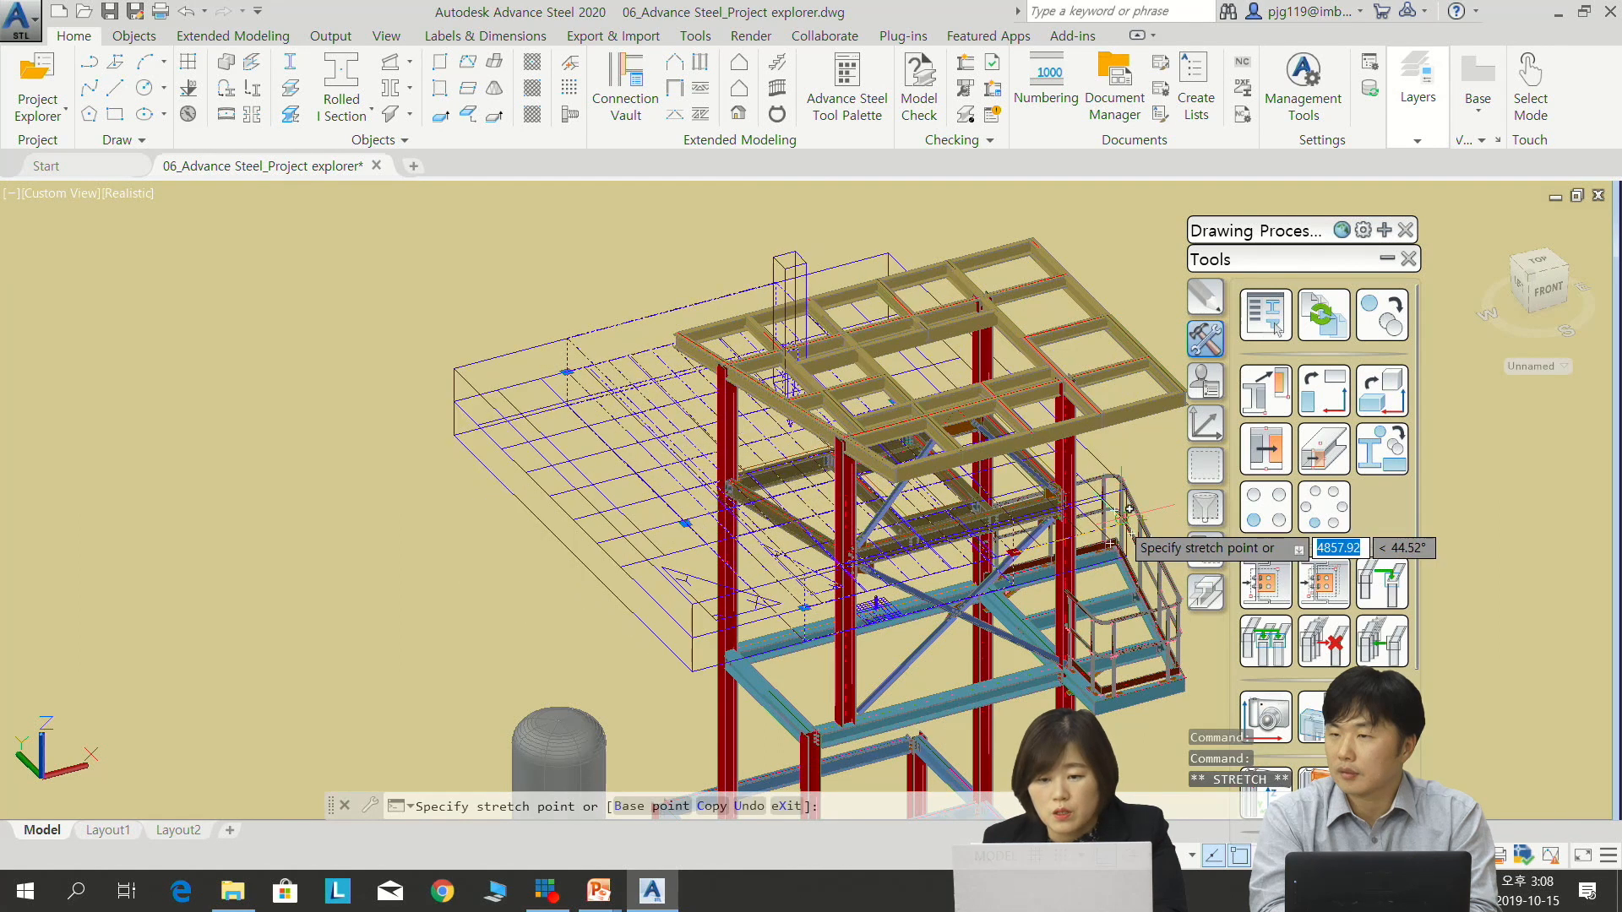
scroll(1140, 521, "up", 2)
left_click(804, 374)
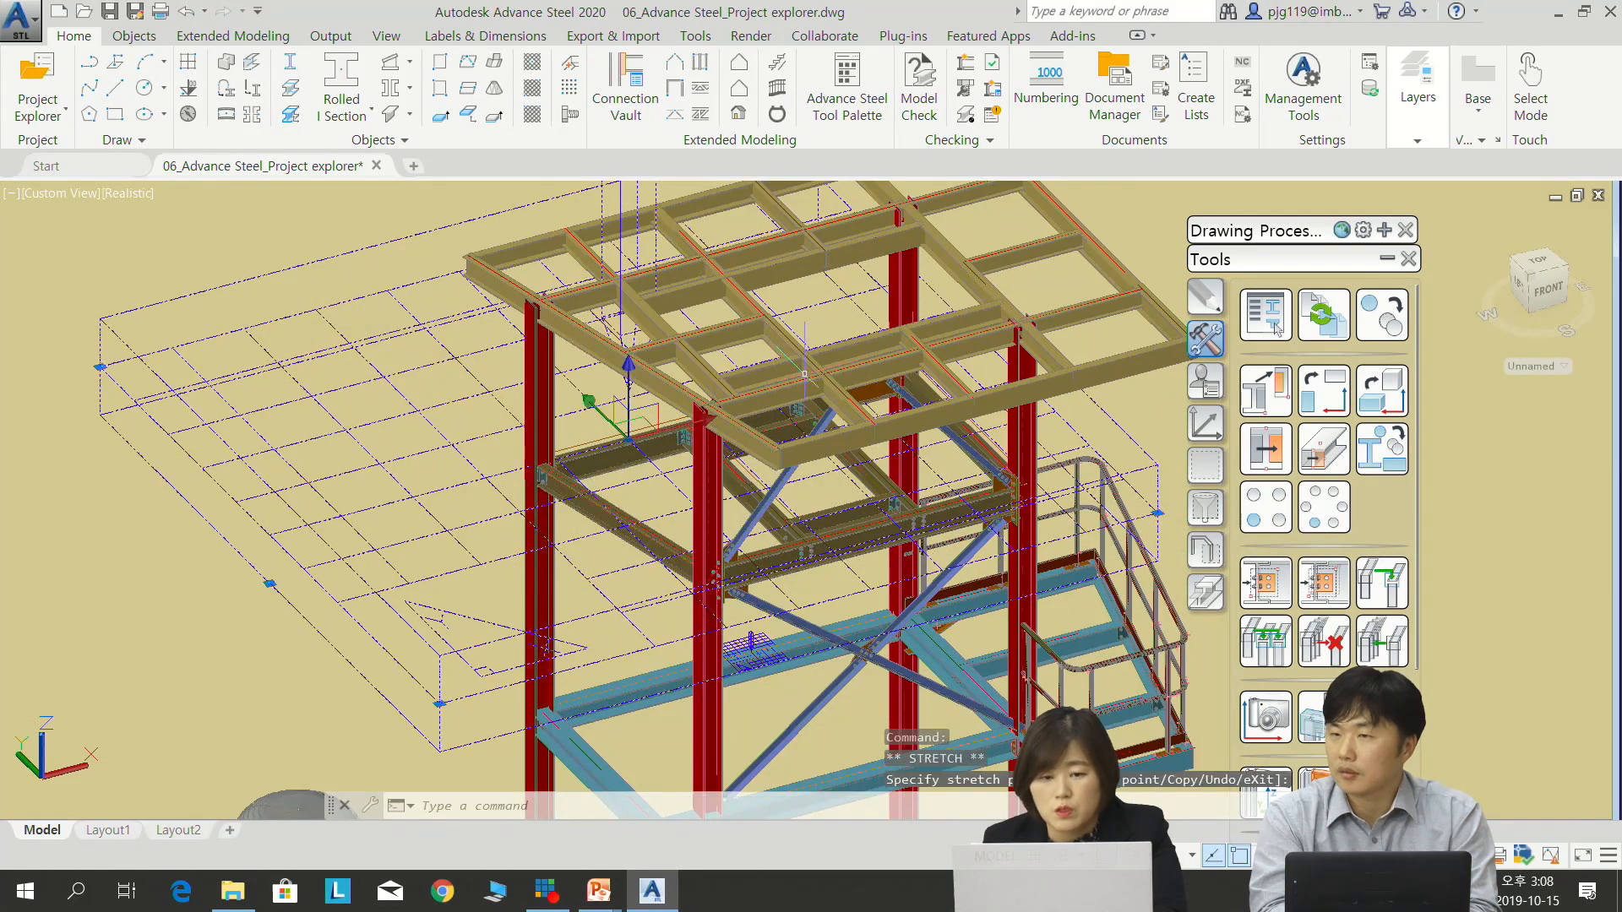
scroll(359, 353, "down", 4)
left_click(257, 362)
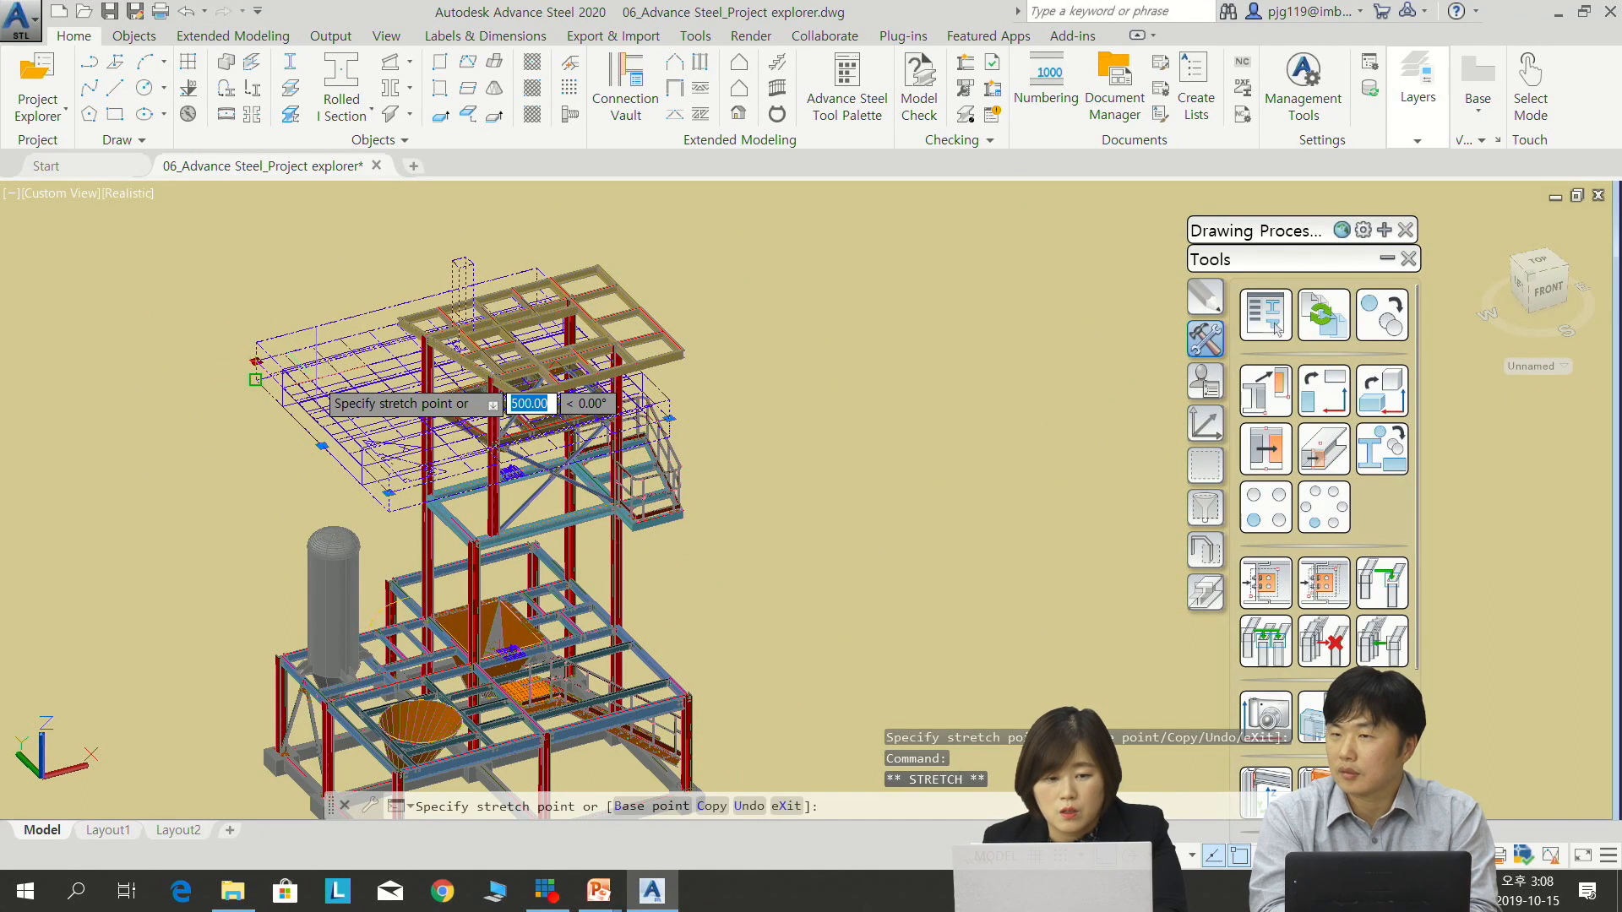
key("Escape")
scroll(498, 440, "up", 2)
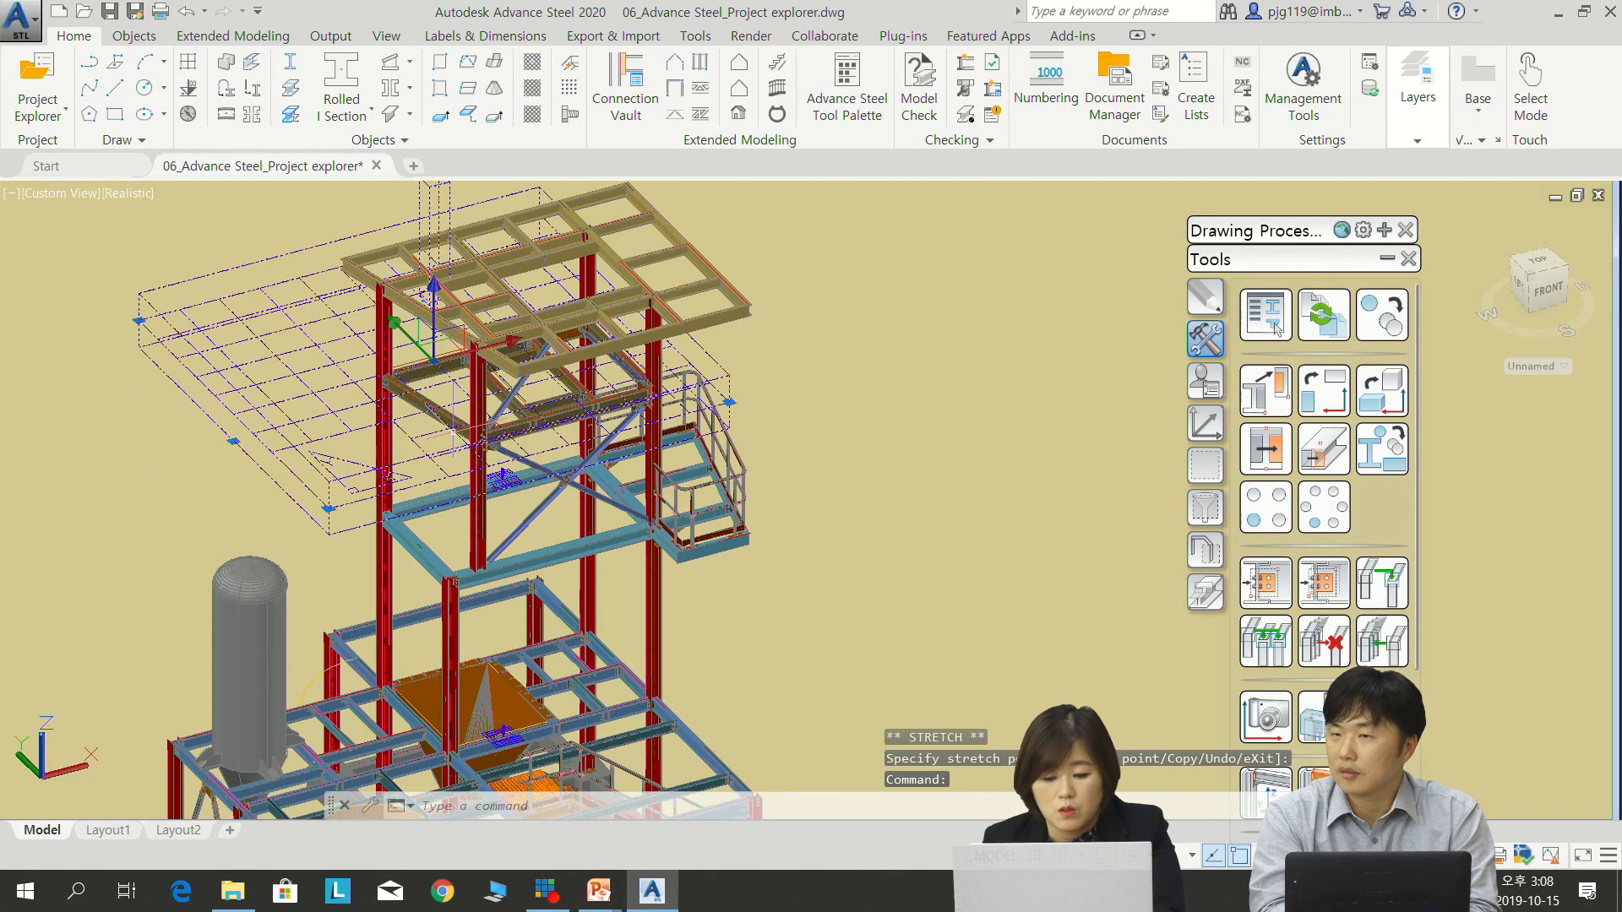
Move the new camera and its detail box a short distance downward from the brown beam level
type("m")
key("Return")
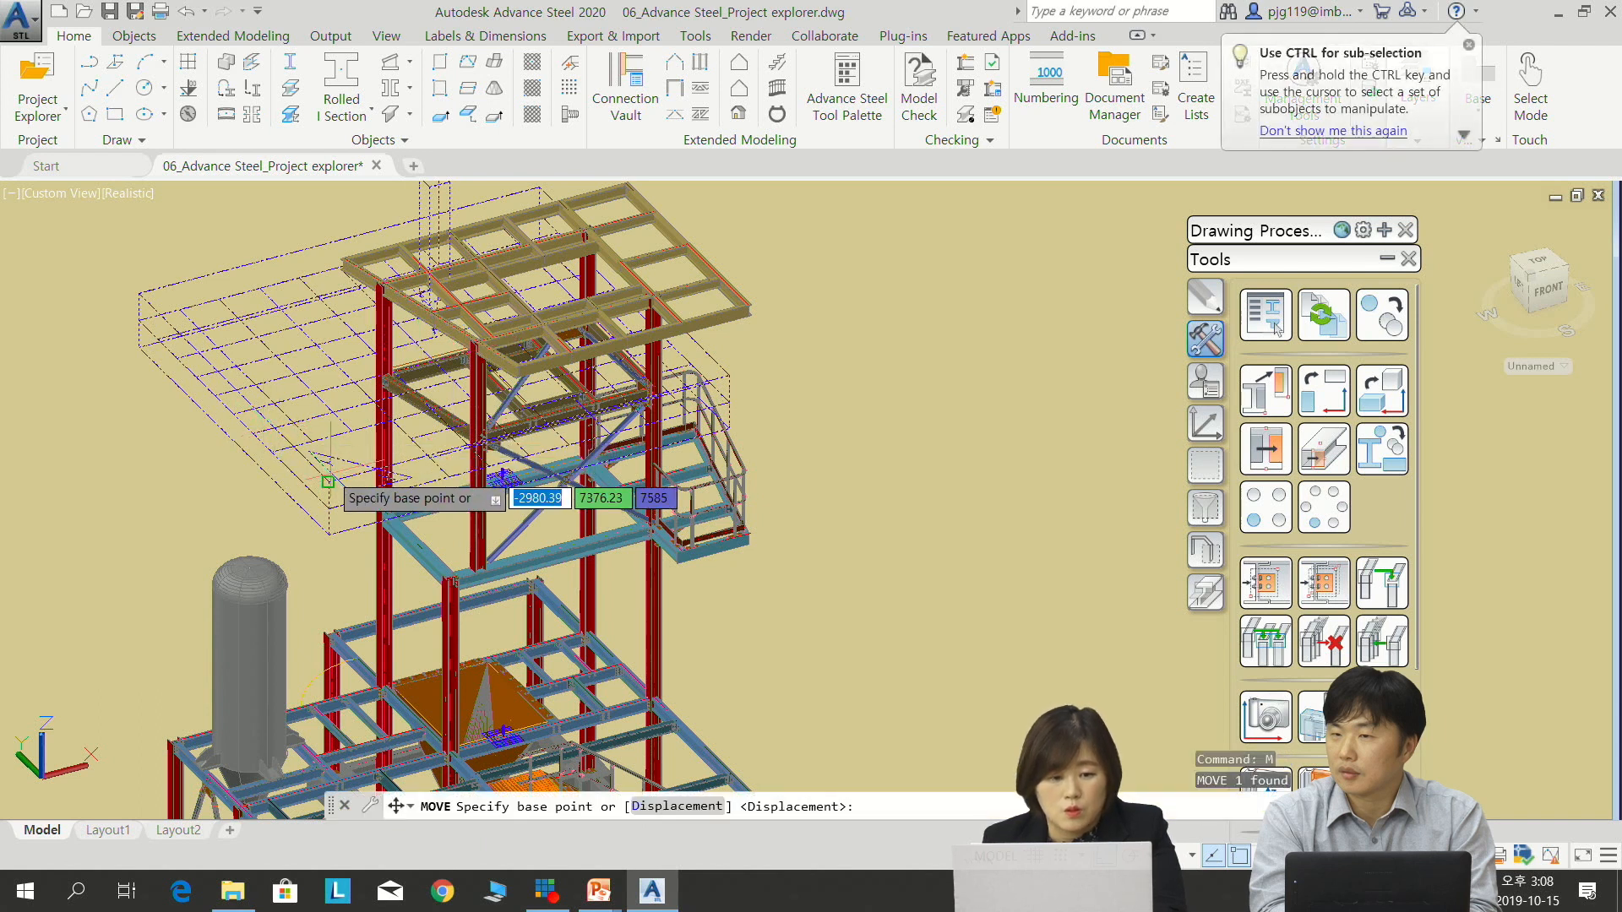
left_click(328, 482)
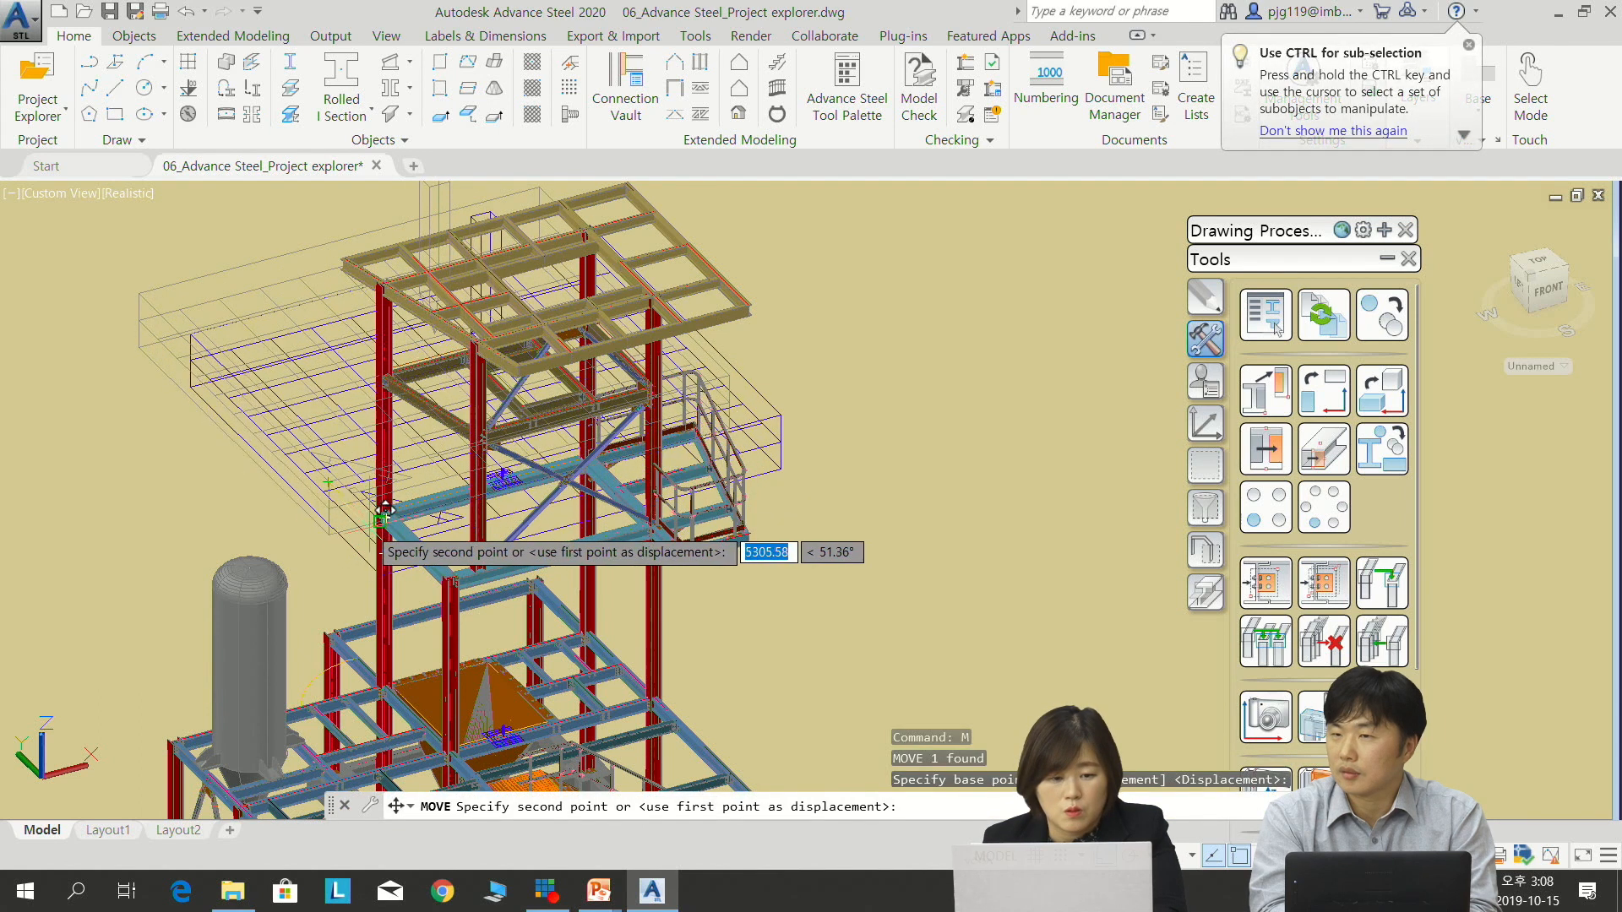
left_click(365, 525)
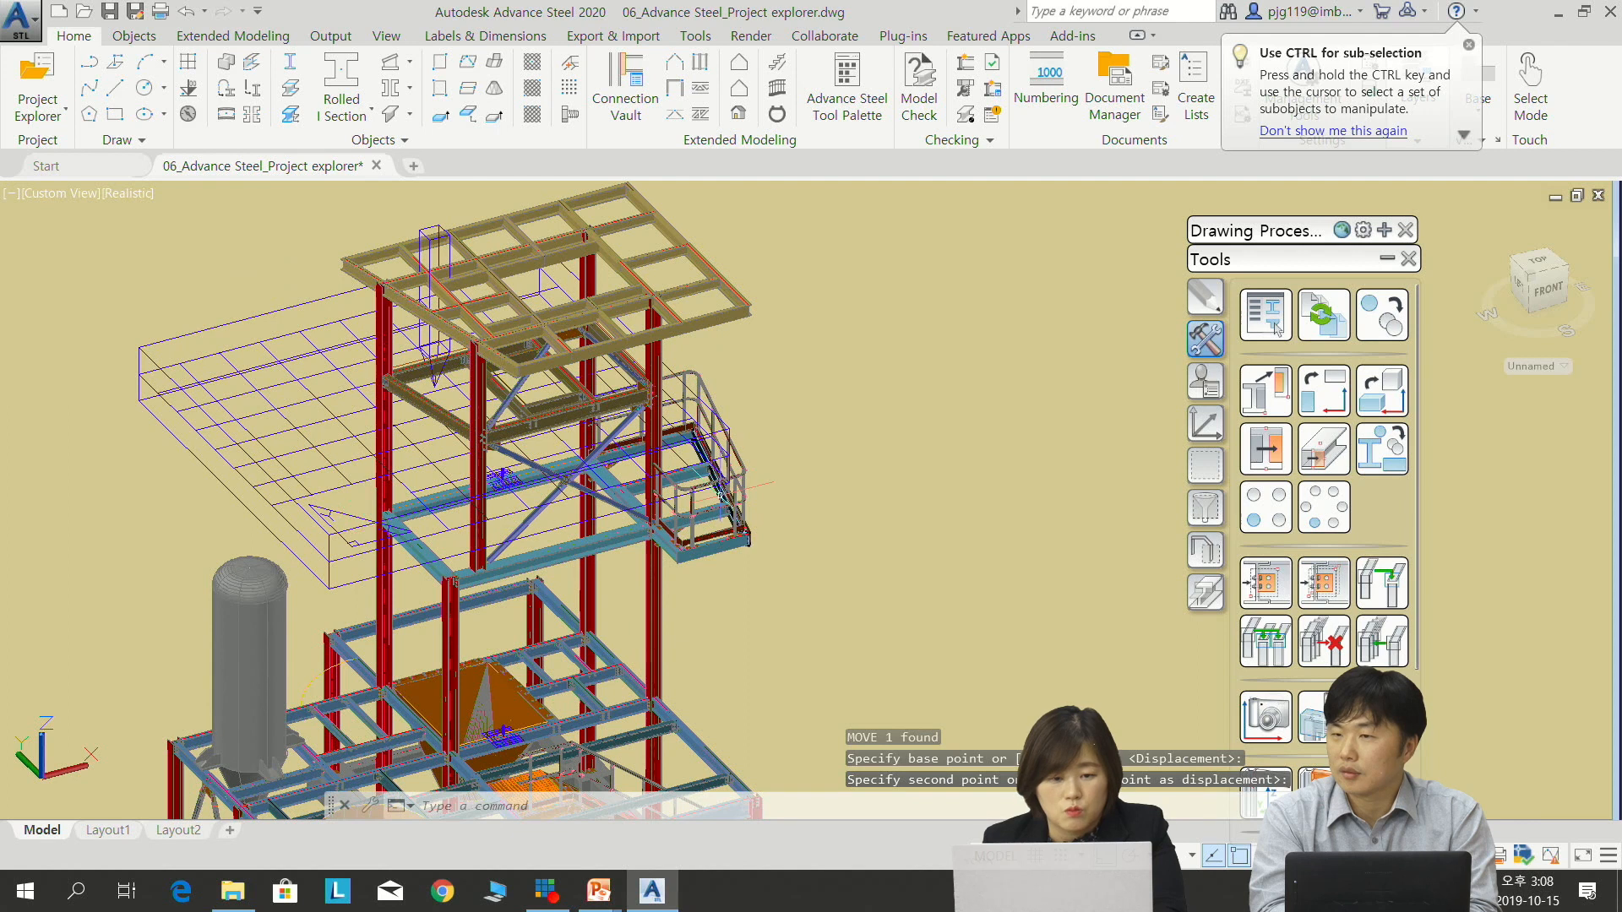
Shift the camera horizontally in two moves, the second about 2000 along 270°, to centre its detail box over the tower
key("Return")
left_click(296, 456)
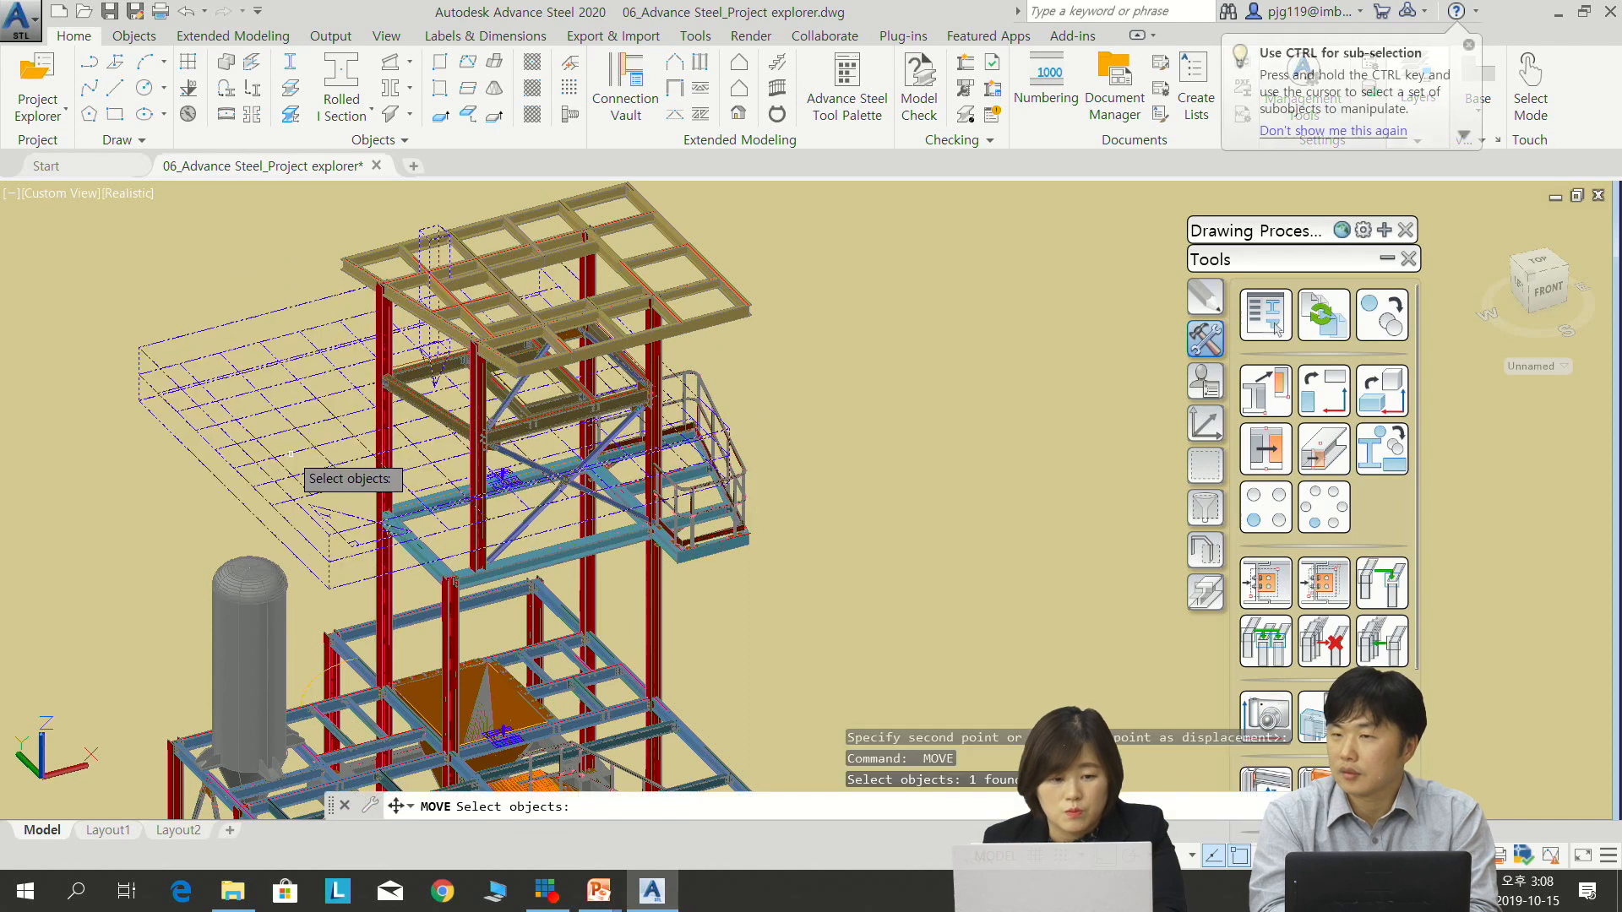
key("Return")
left_click(213, 283)
left_click(230, 314)
key("Return")
left_click(230, 314)
key("Return")
left_click(164, 255)
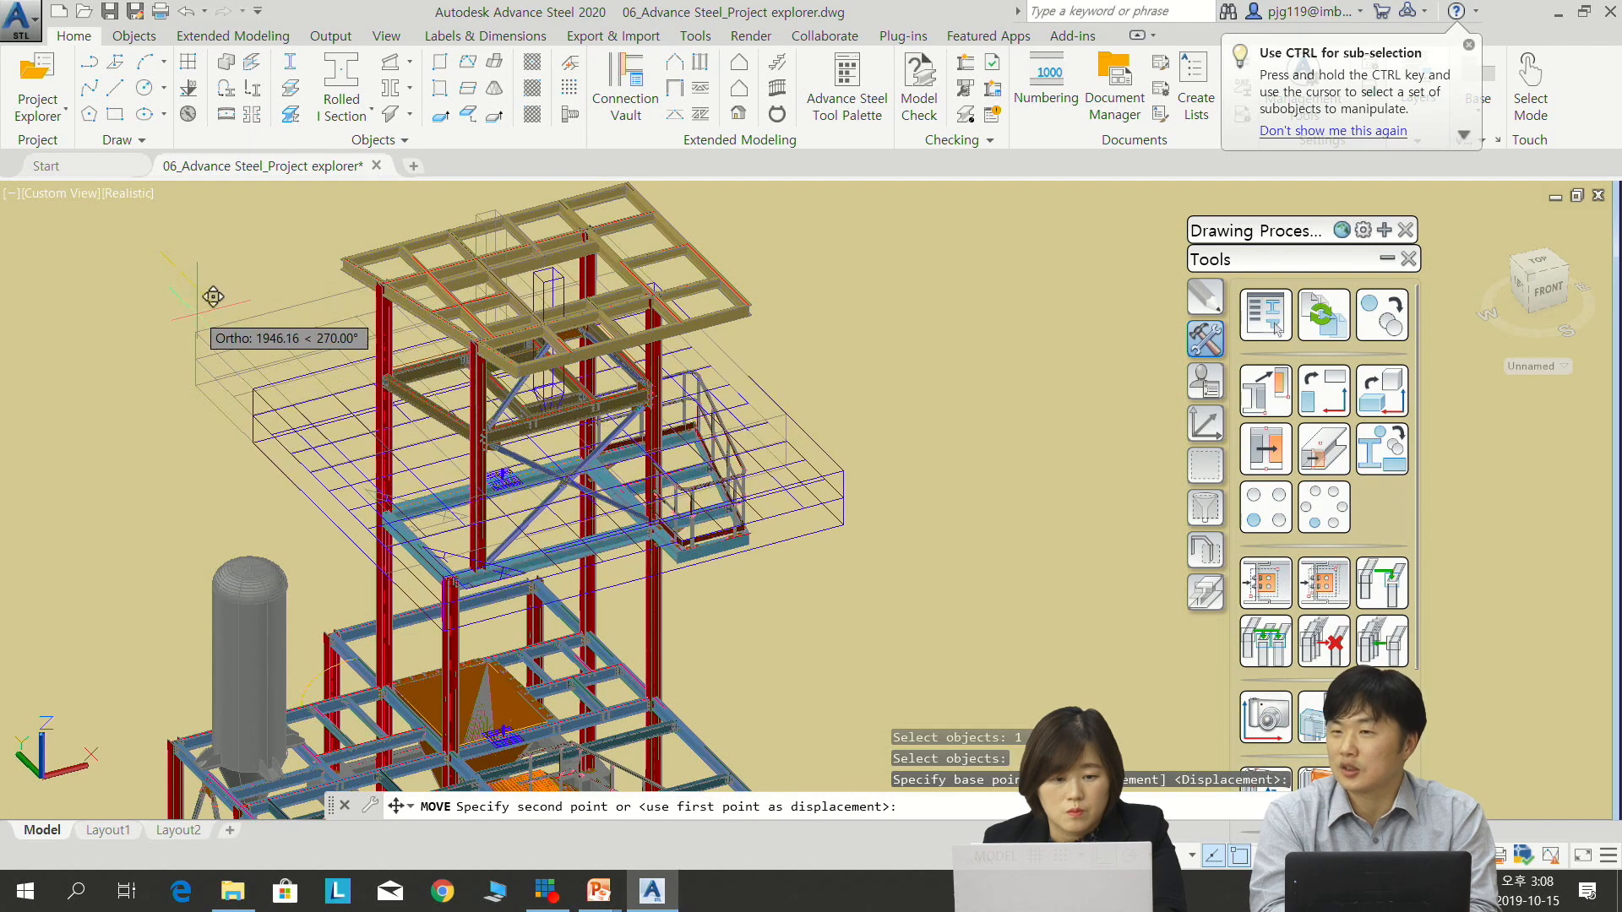
left_click(215, 300)
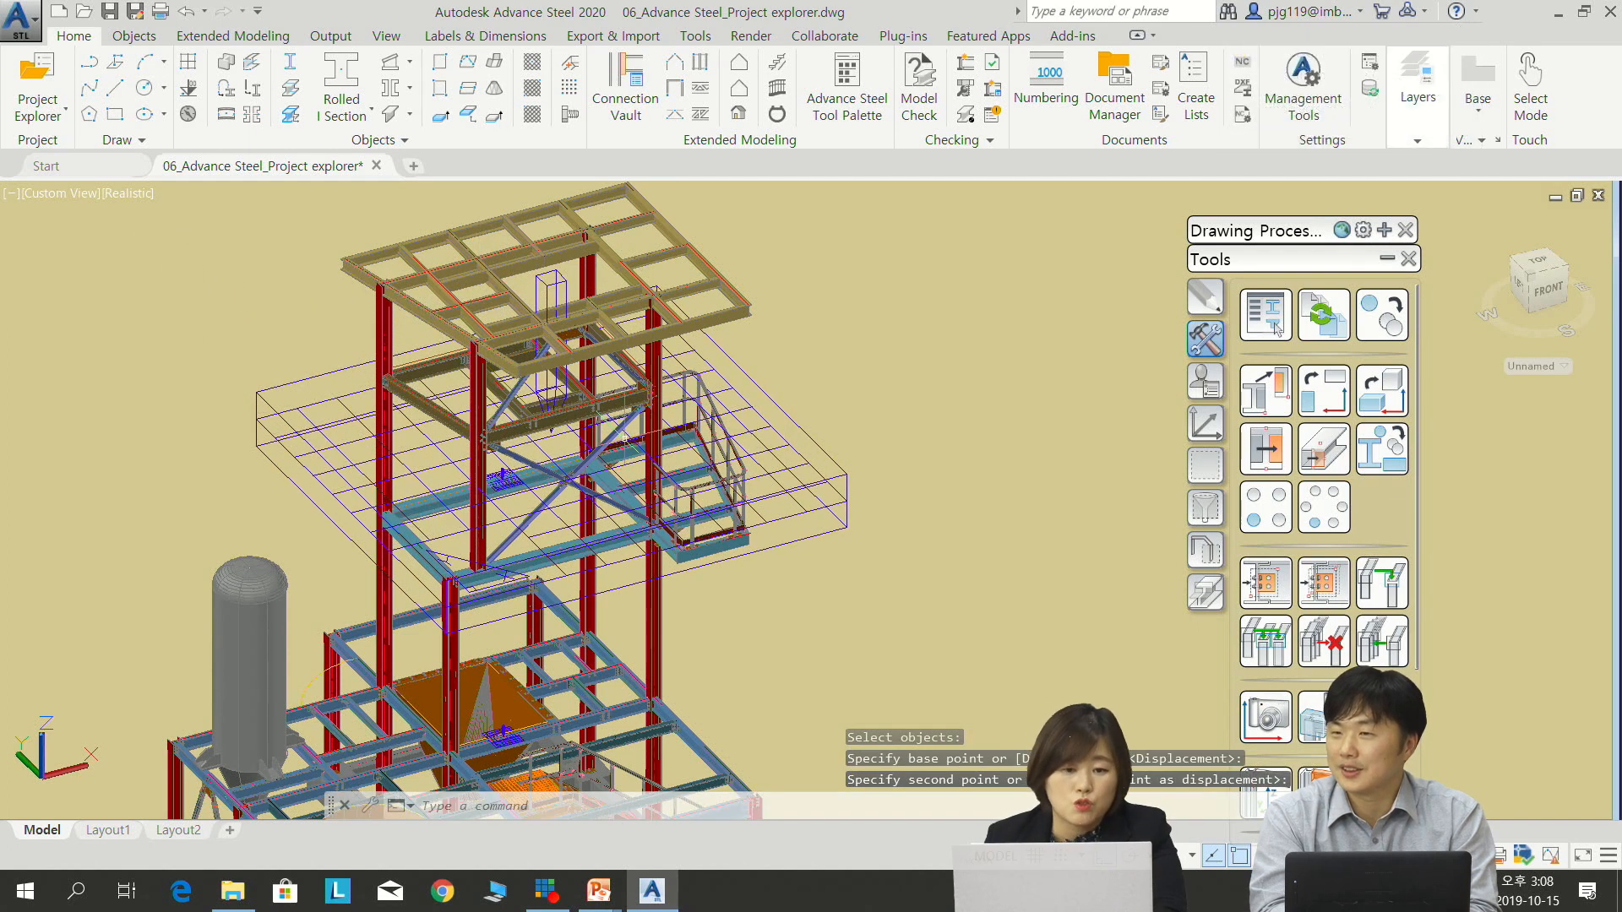
Lower the camera toward the teal platform framing with the Move command, picking the destination with the Nearest snap
middle_click_drag(879, 557, 880, 510, "shift")
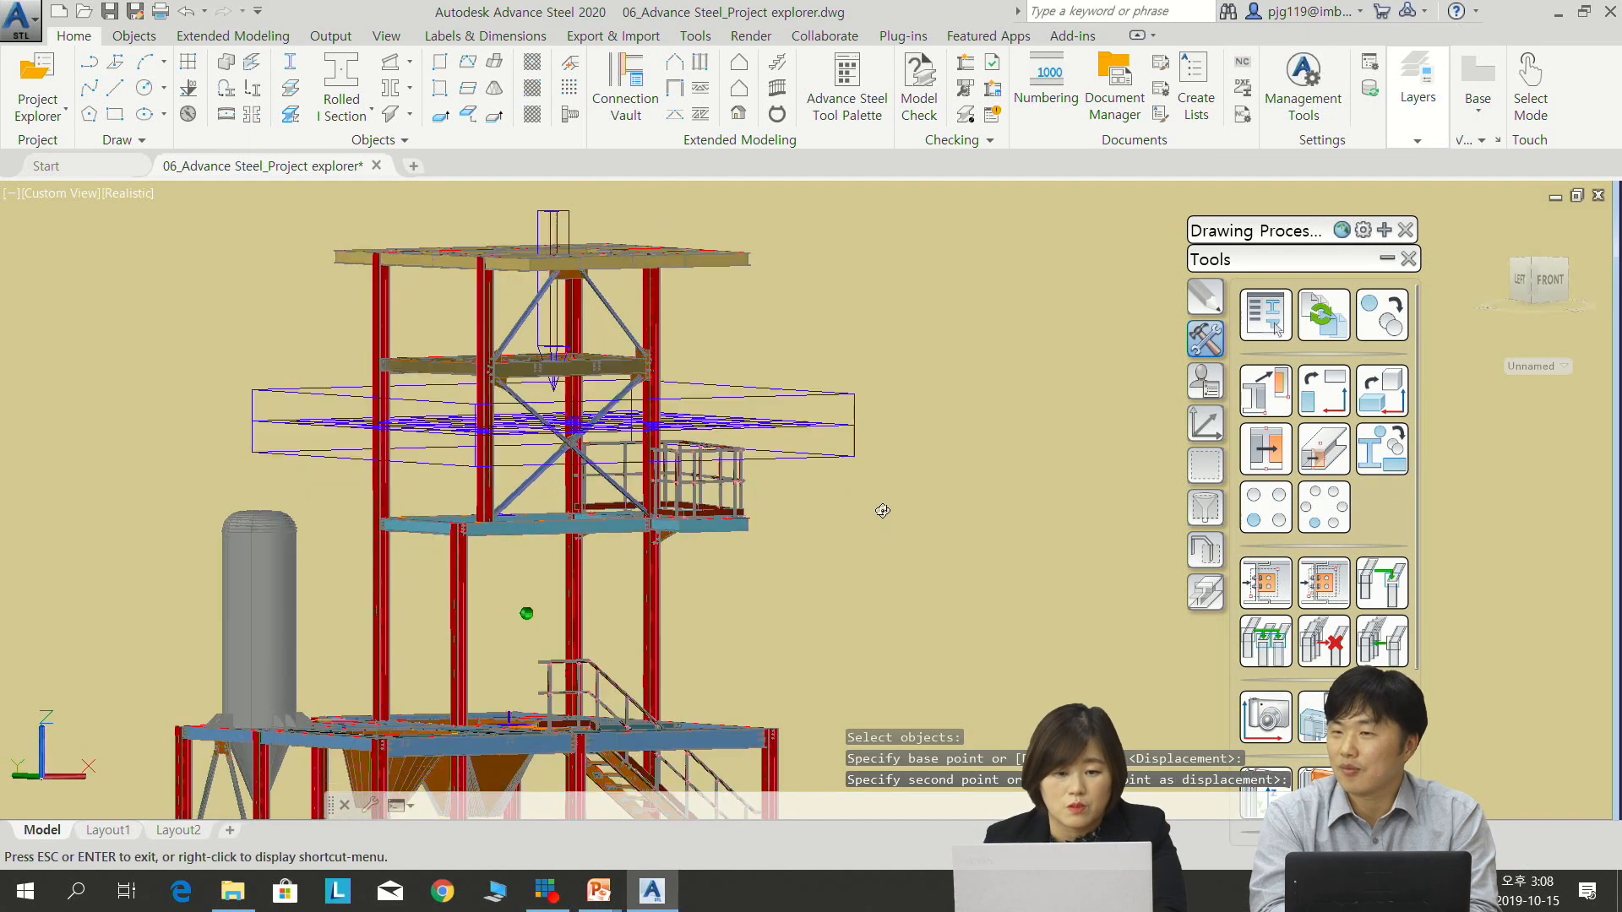
middle_click_drag(691, 447, 518, 655, "shift")
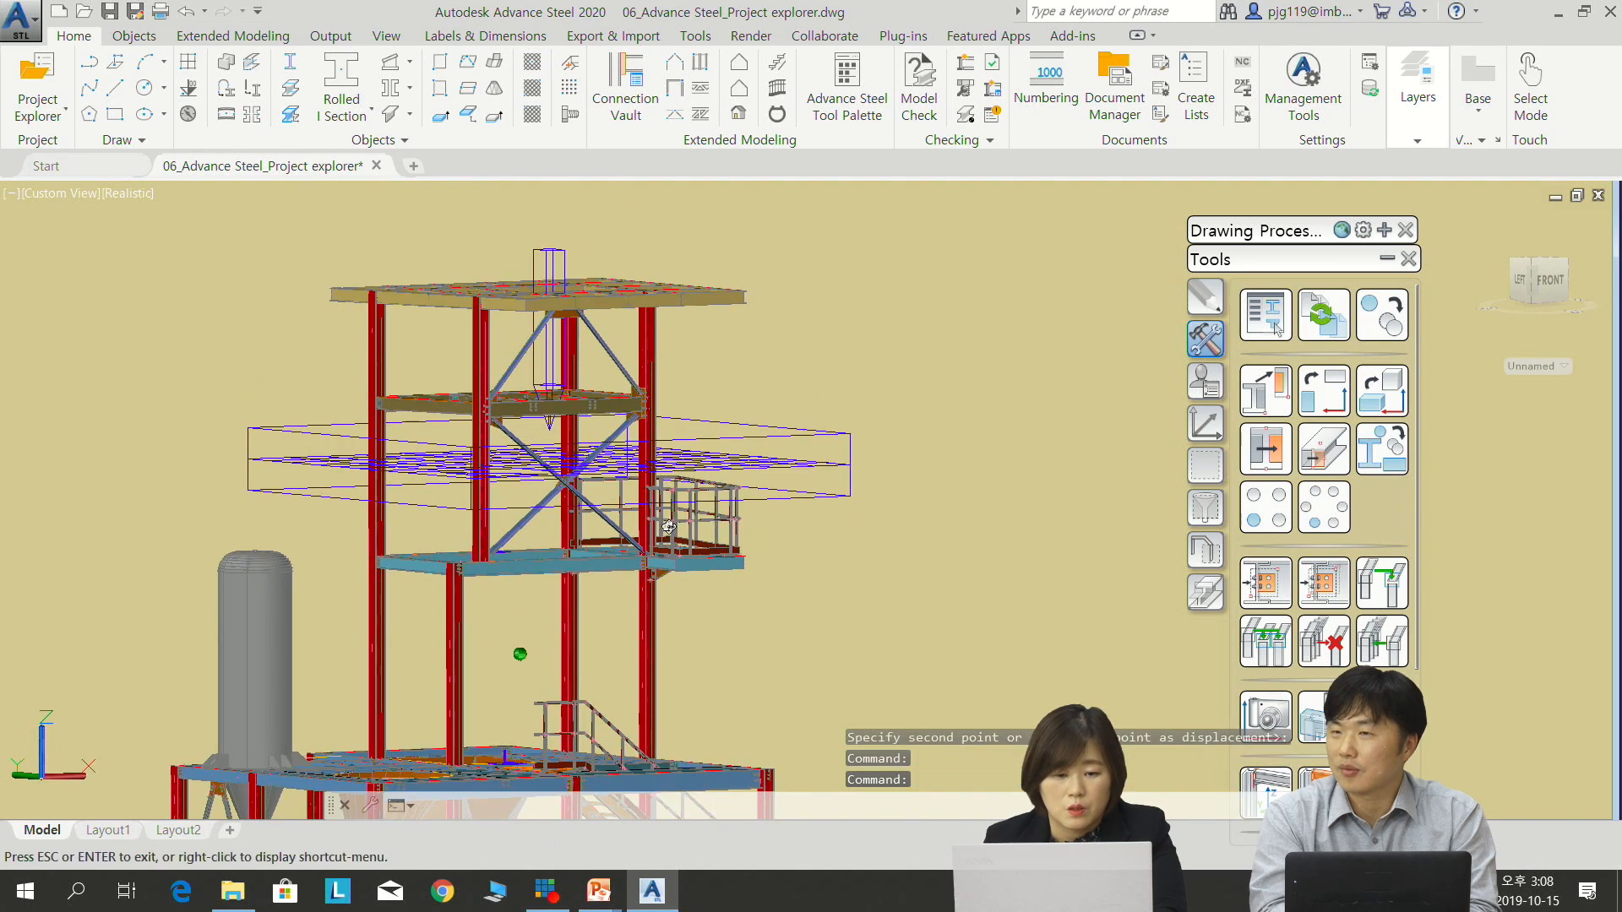
scroll(517, 656, "up", 4)
scroll(549, 447, "up", 2)
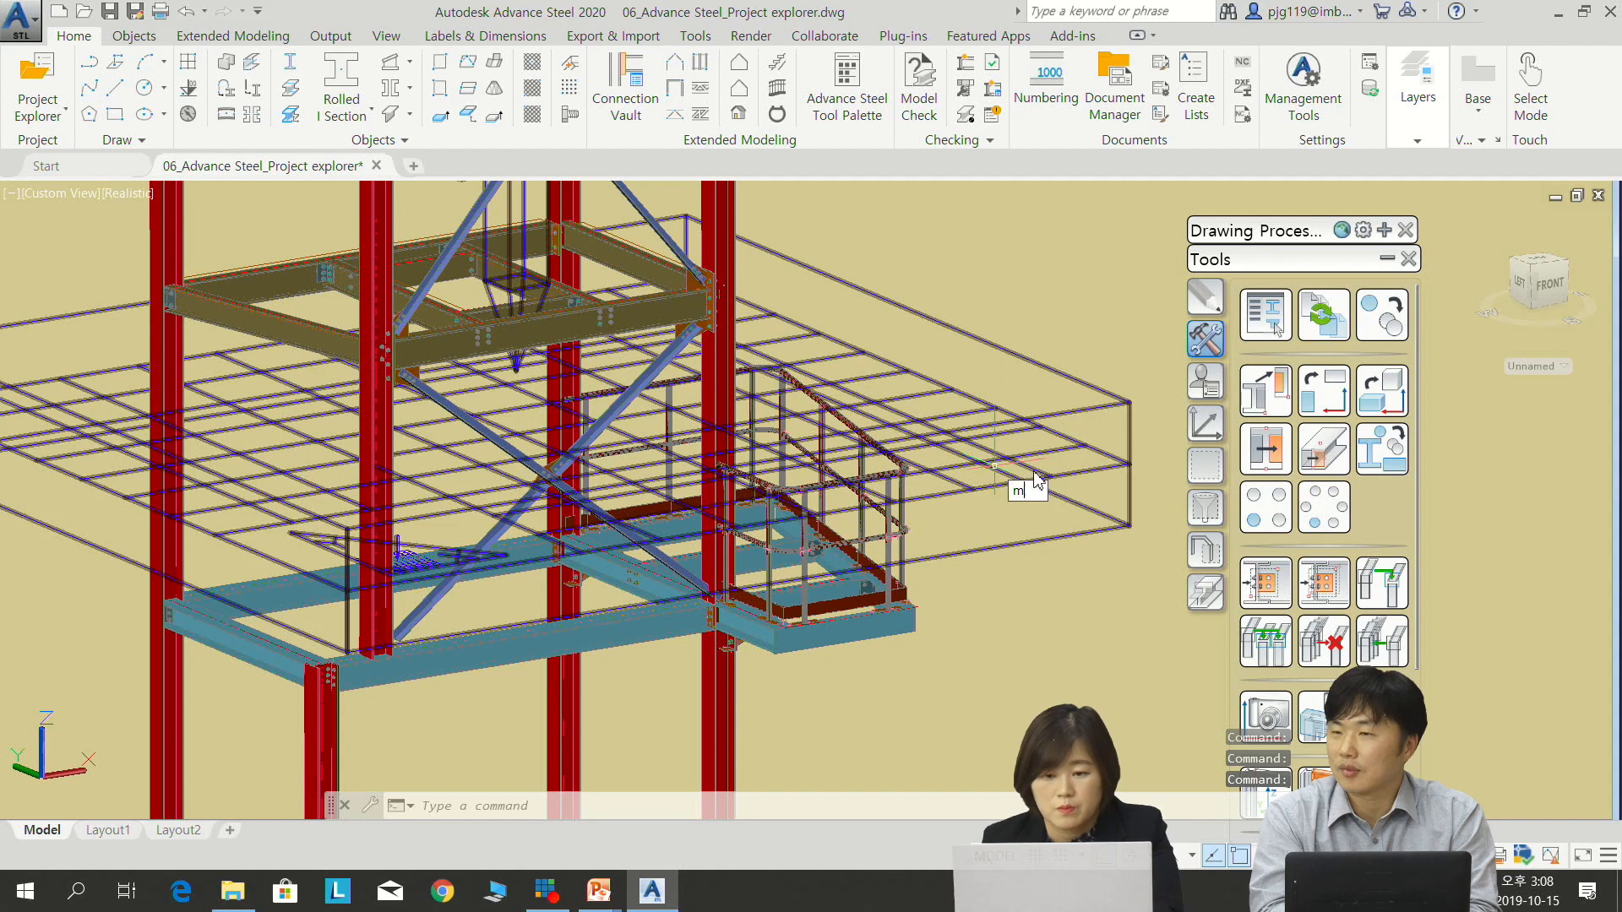
key("Return")
left_click(673, 610)
key("Return")
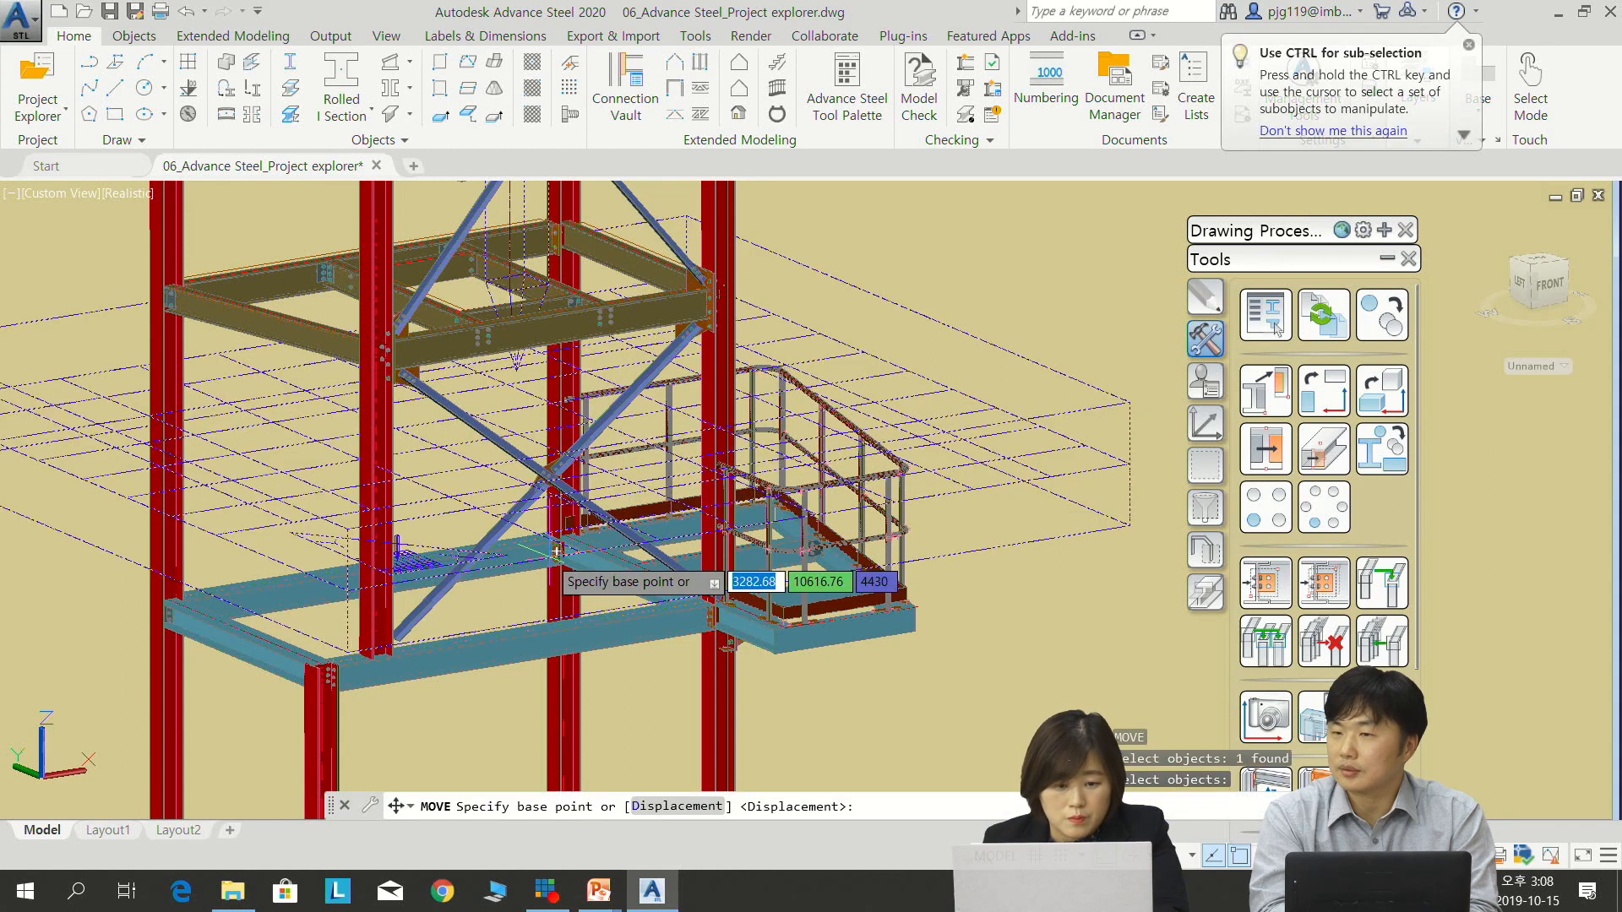
scroll(562, 583, "up", 5)
scroll(562, 583, "up", 3)
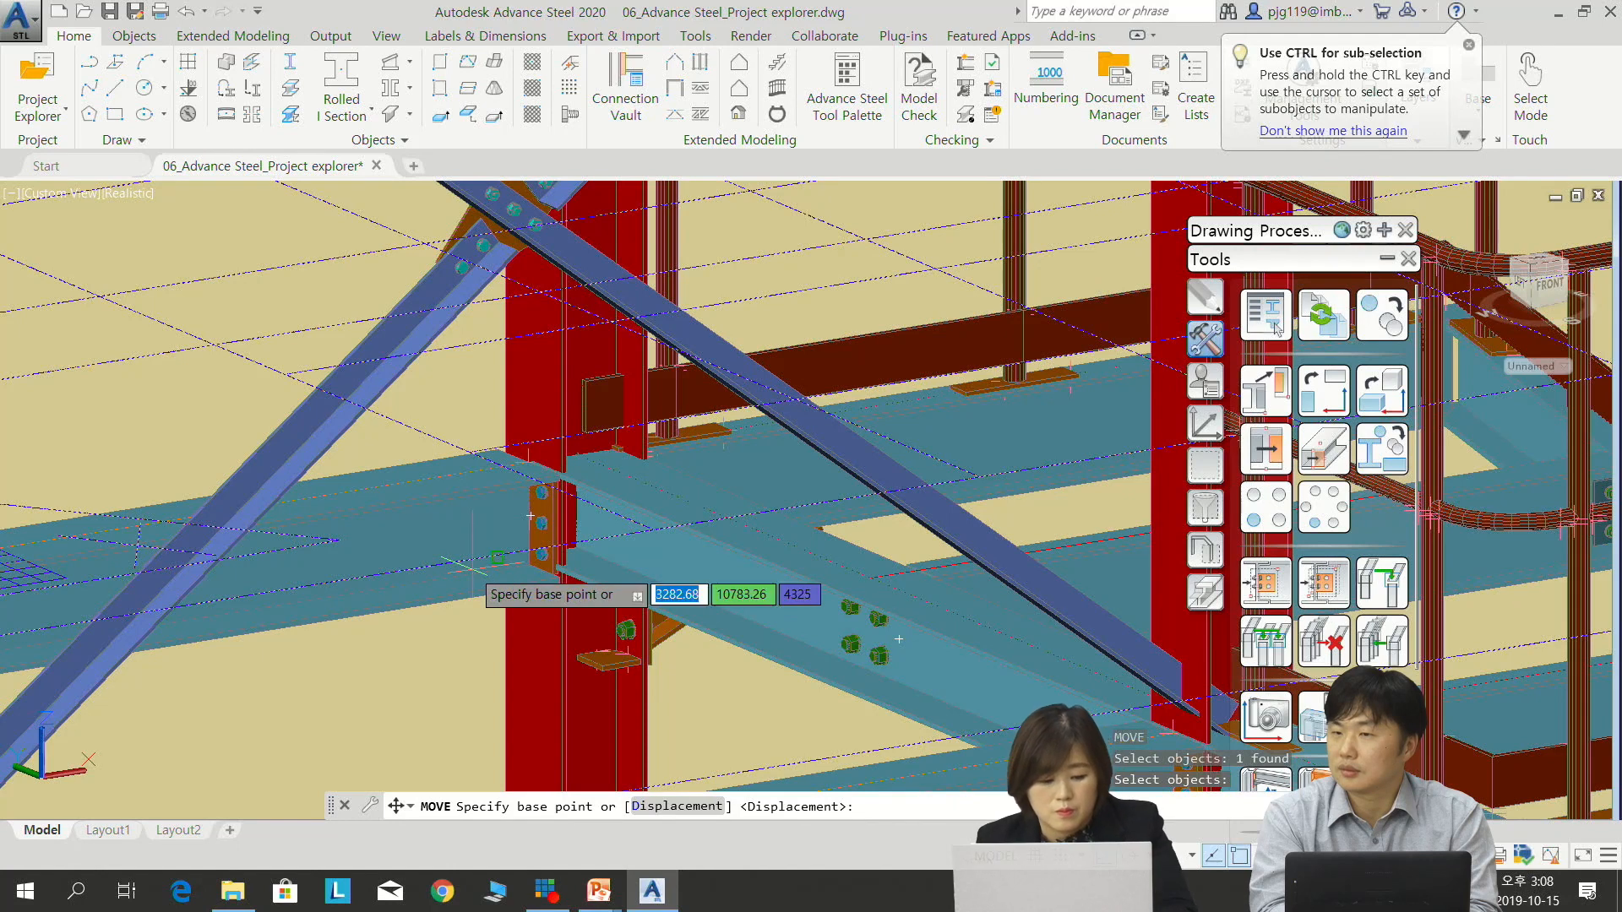
left_click(515, 537)
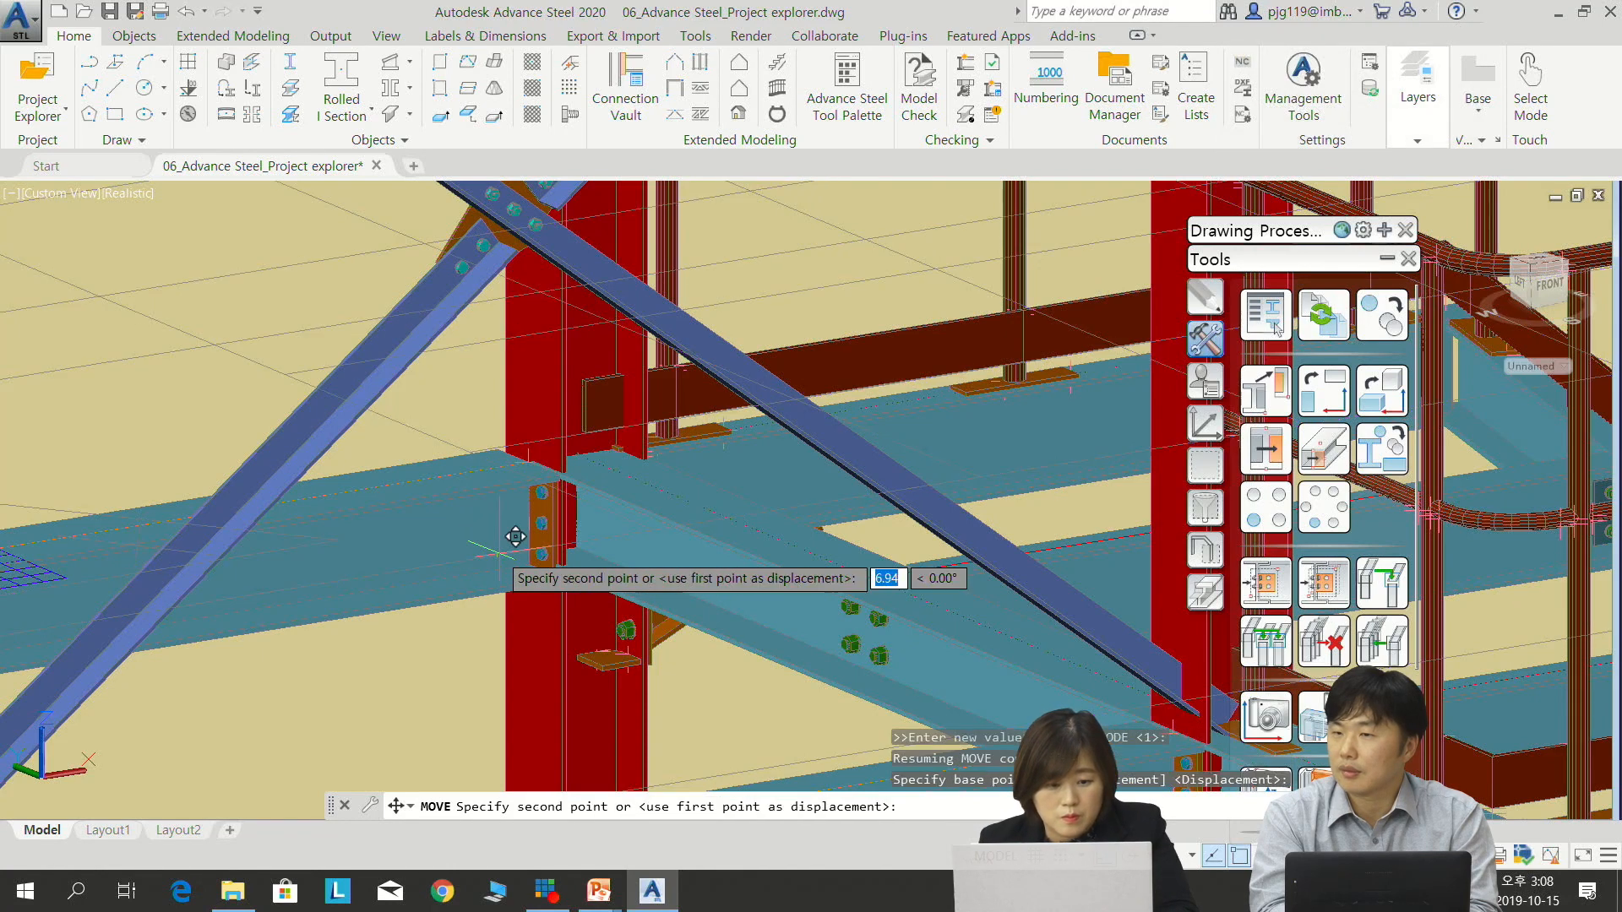
scroll(515, 537, "down", 5)
type("ne")
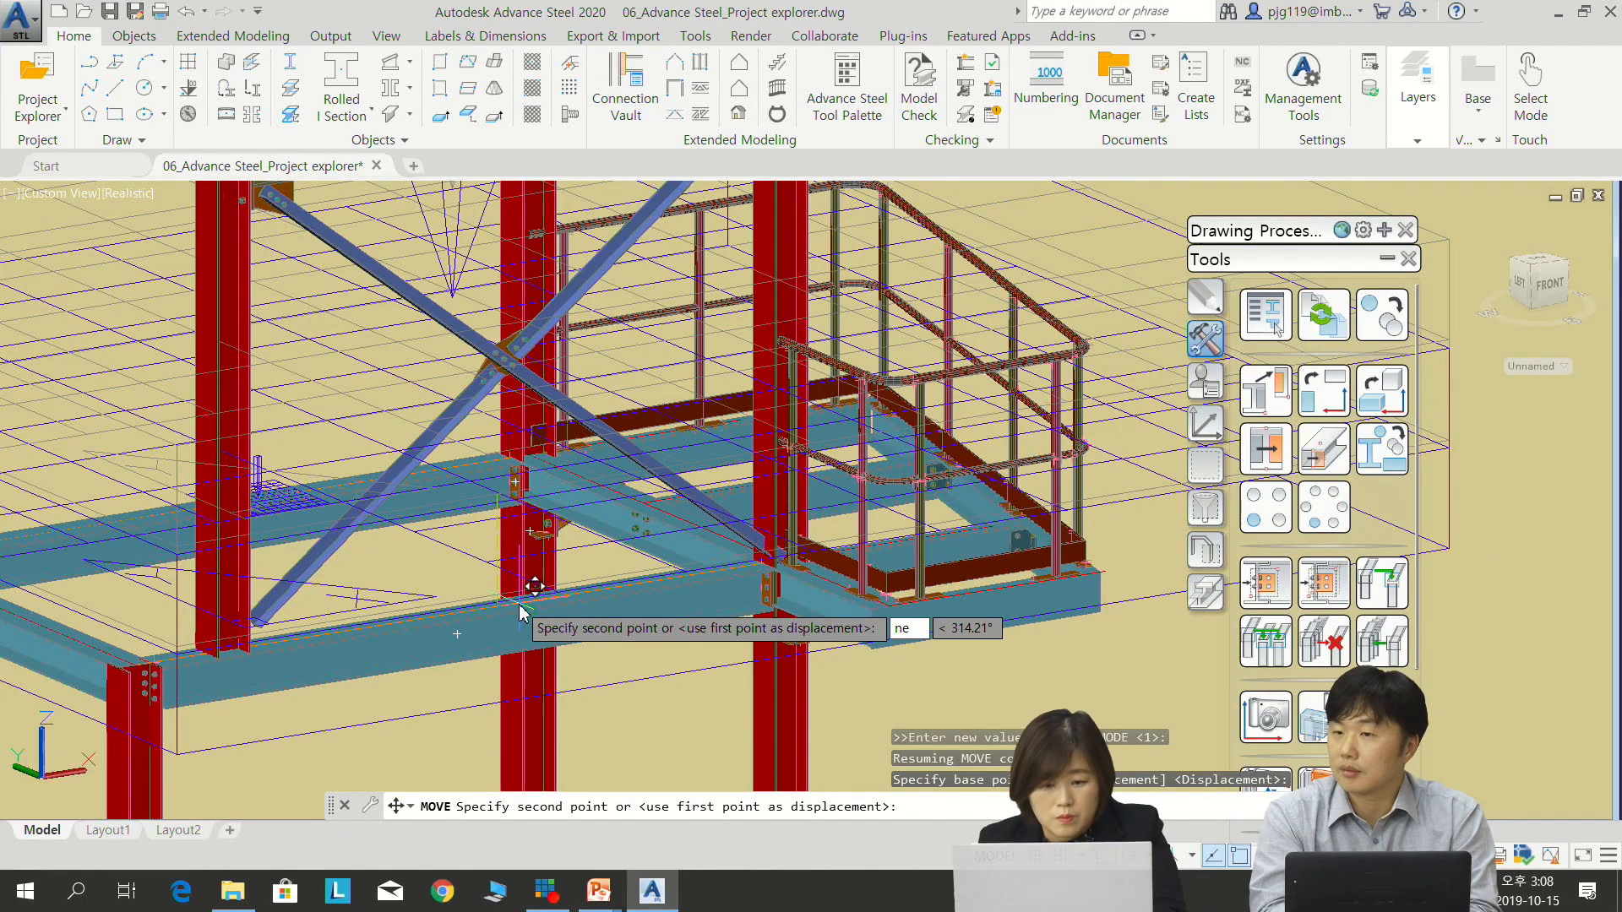
type("a")
key("Return")
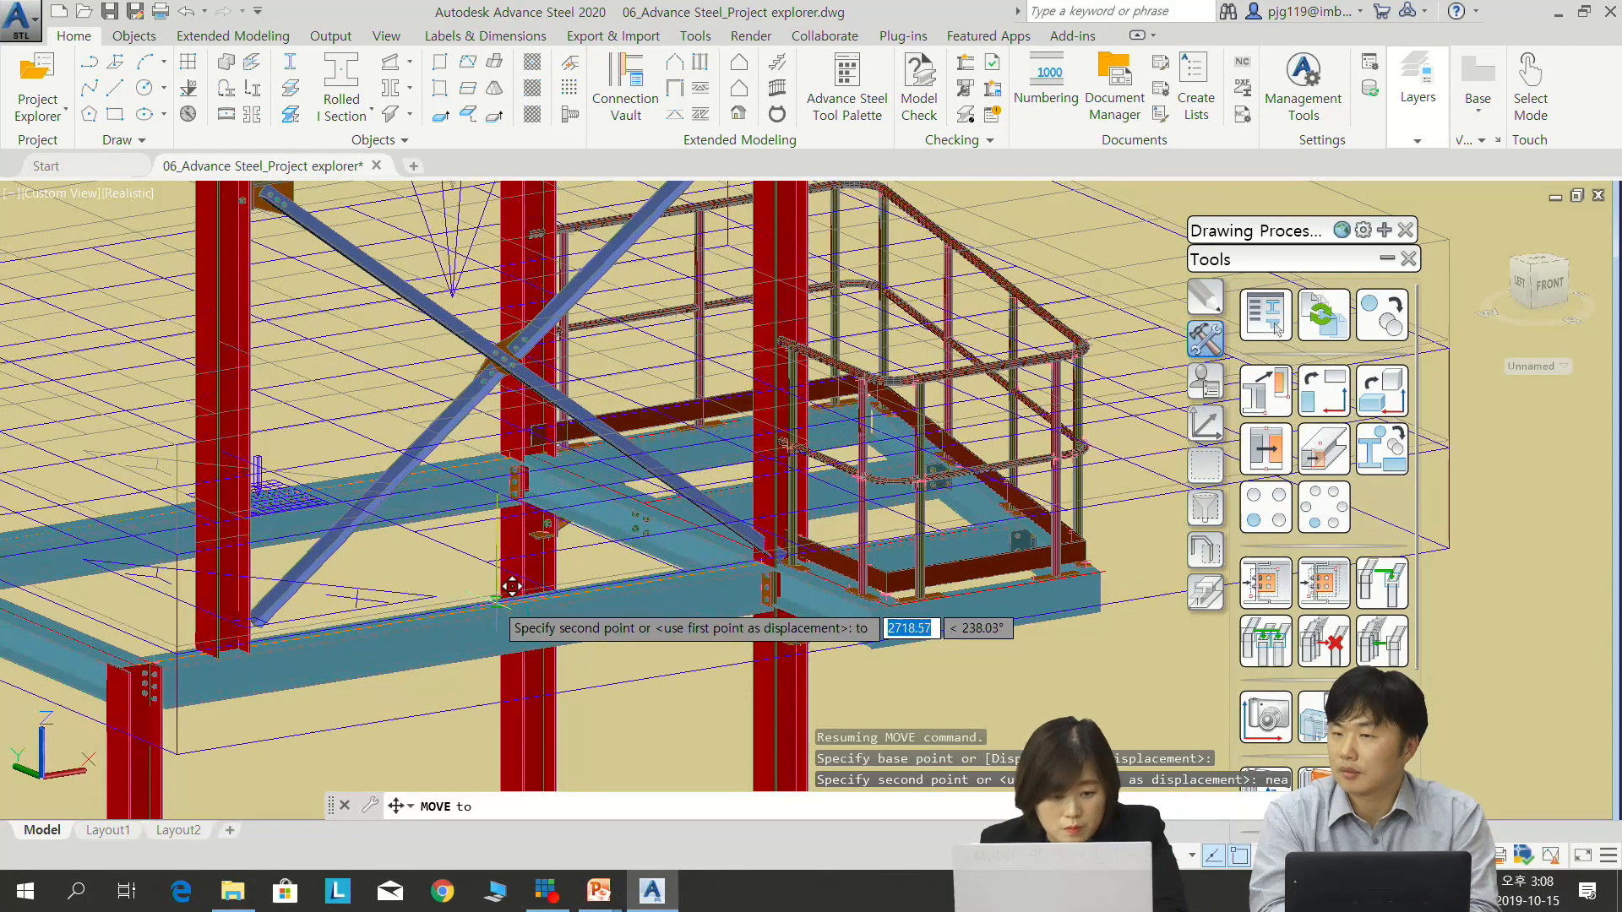
left_click(513, 587)
scroll(952, 501, "down", 5)
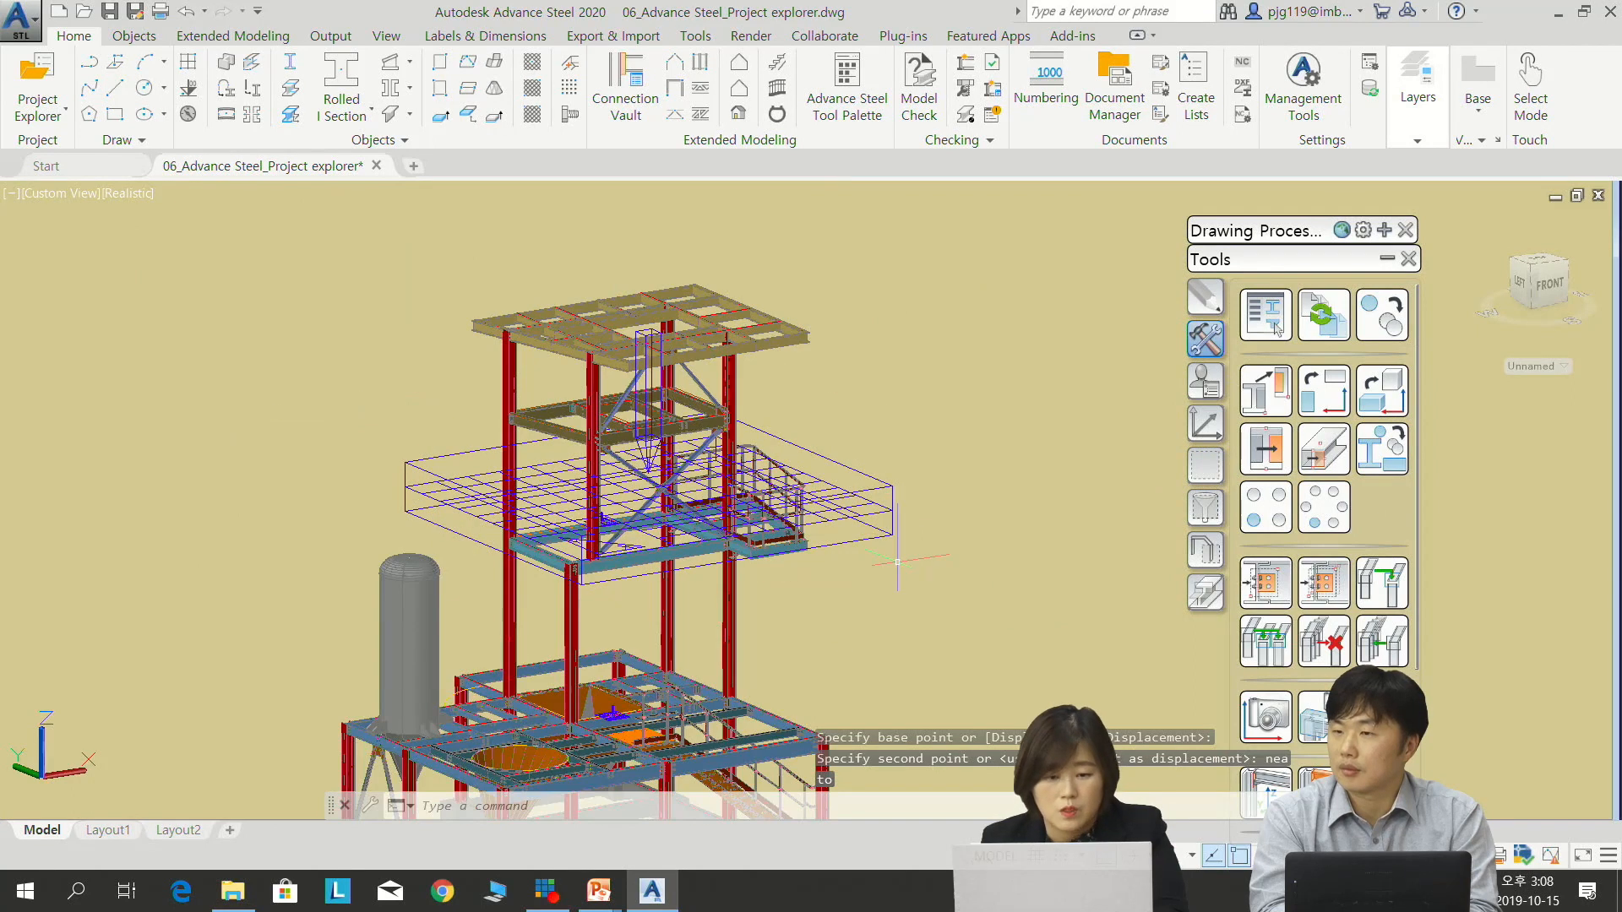
Move the camera from its detail box corner onto the teal platform beam, using the Nearest snap, to match the beam's level
middle_click_drag(952, 502, 853, 604, "shift")
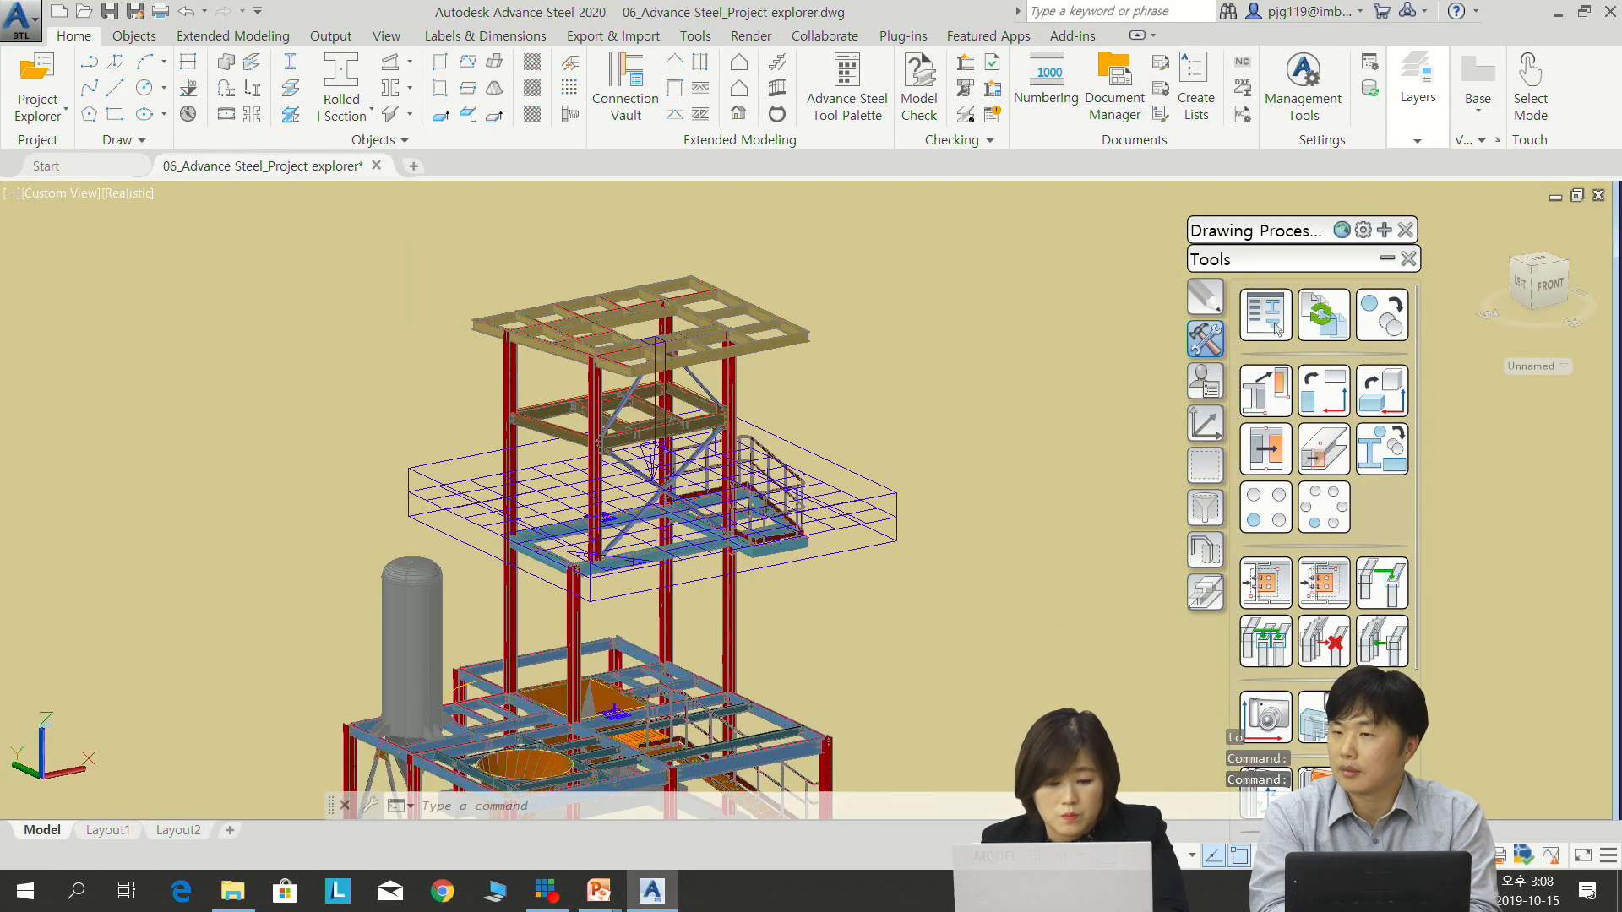
scroll(886, 562, "up", 4)
scroll(886, 567, "down", 4)
middle_click_drag(1005, 416, 706, 624)
middle_click_drag(785, 373, 767, 447)
scroll(722, 452, "up", 5)
middle_click_drag(664, 401, 539, 399, "shift")
type("m")
key("space")
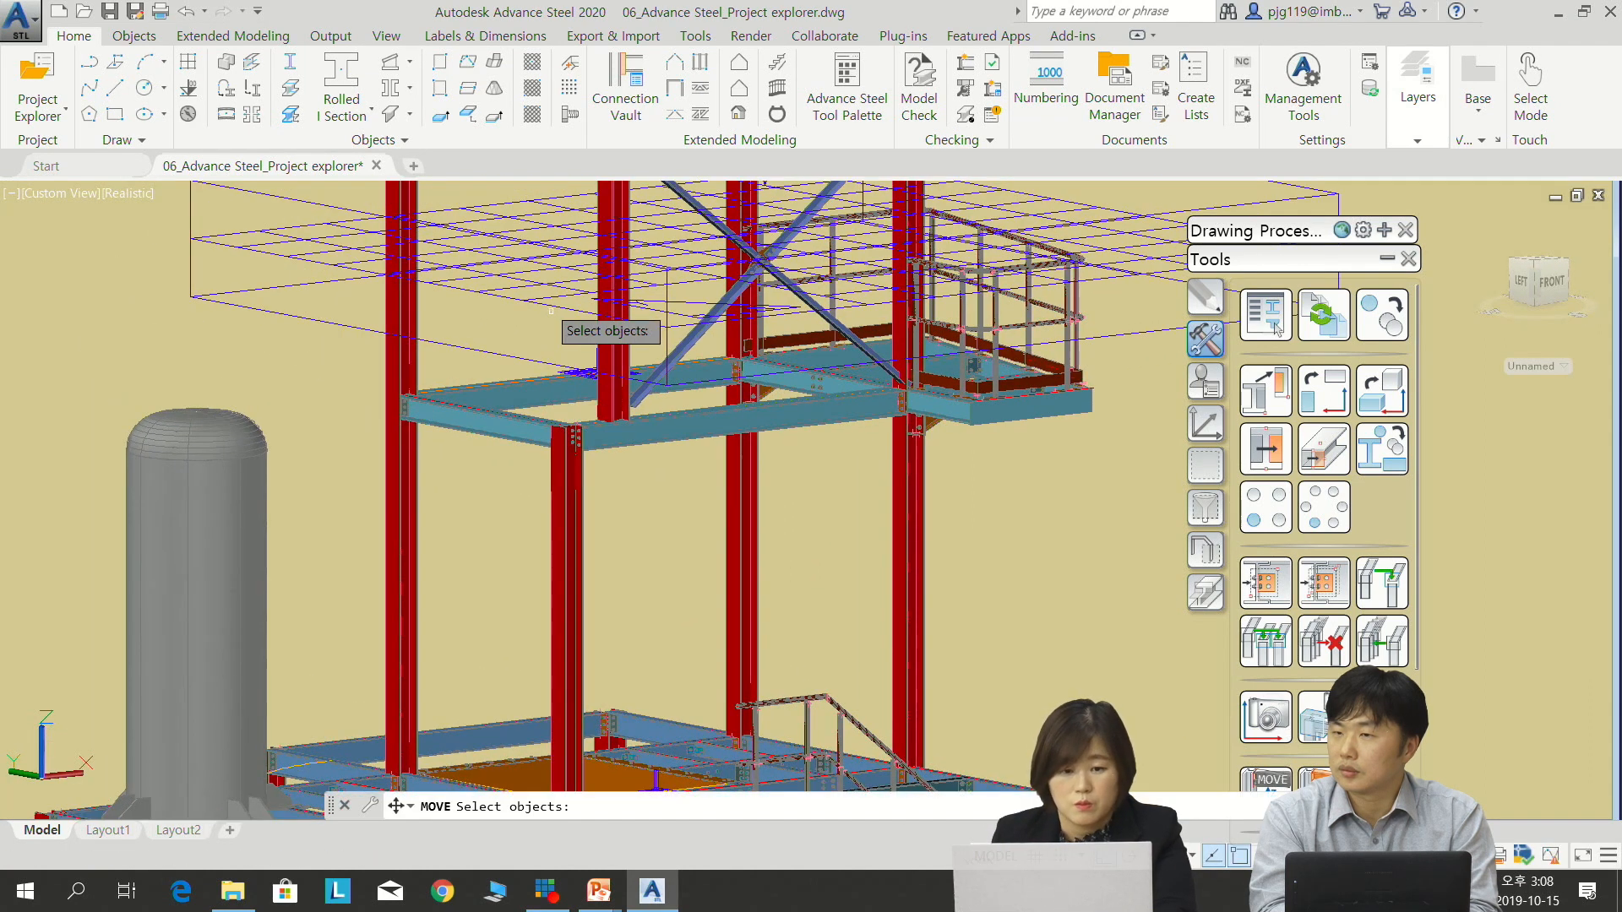
left_click(539, 295)
left_click(562, 300)
key("space")
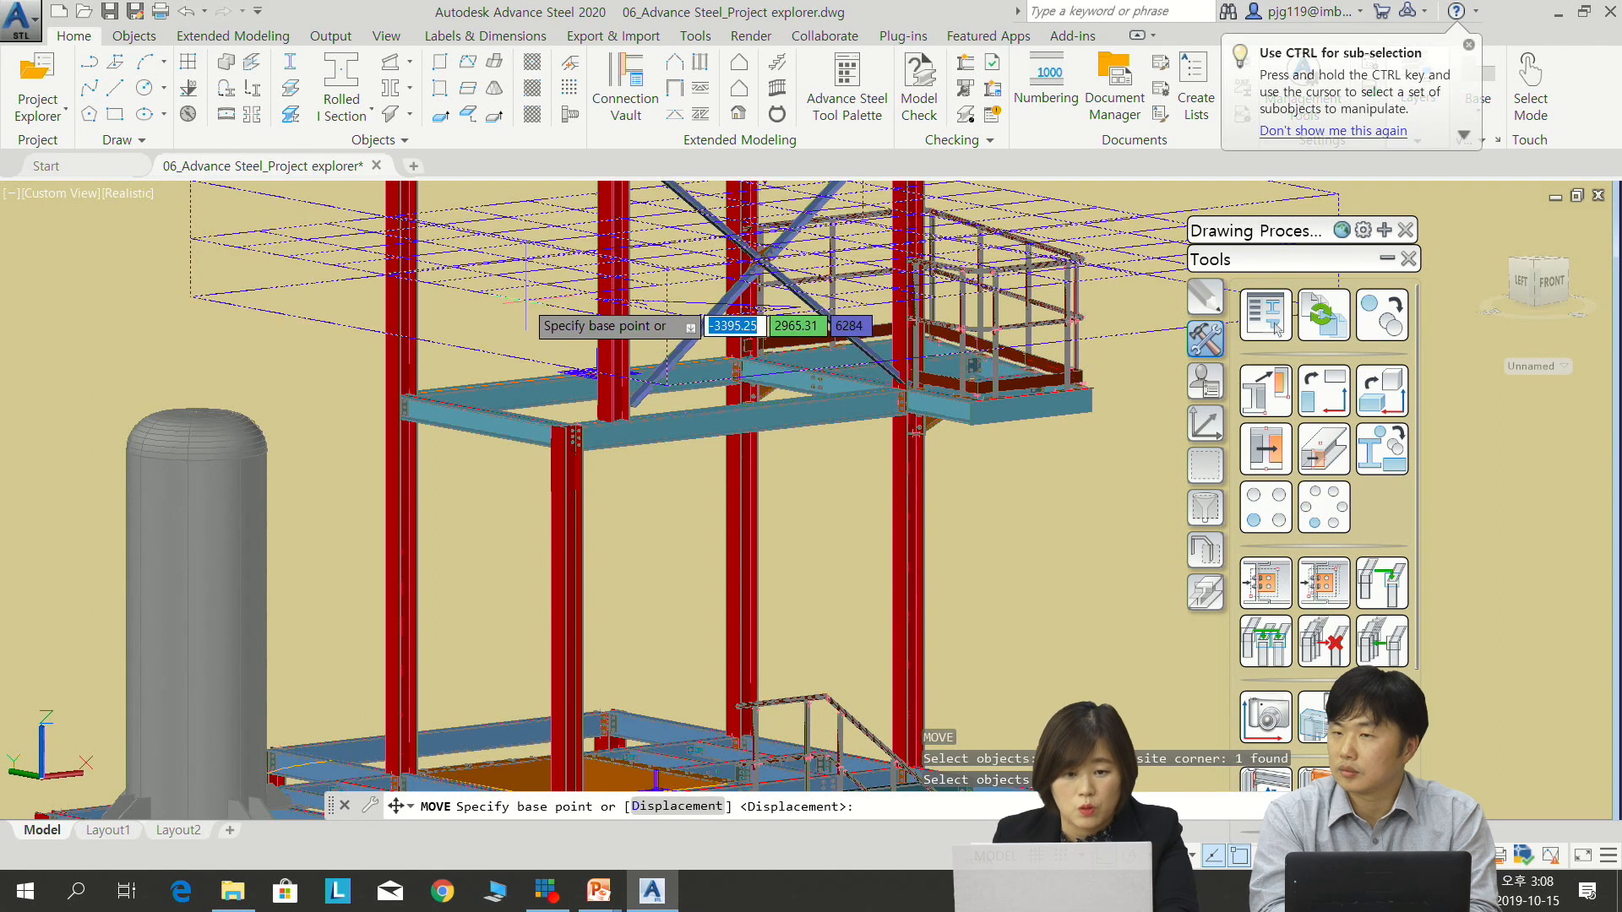
left_click(666, 326)
type("ne")
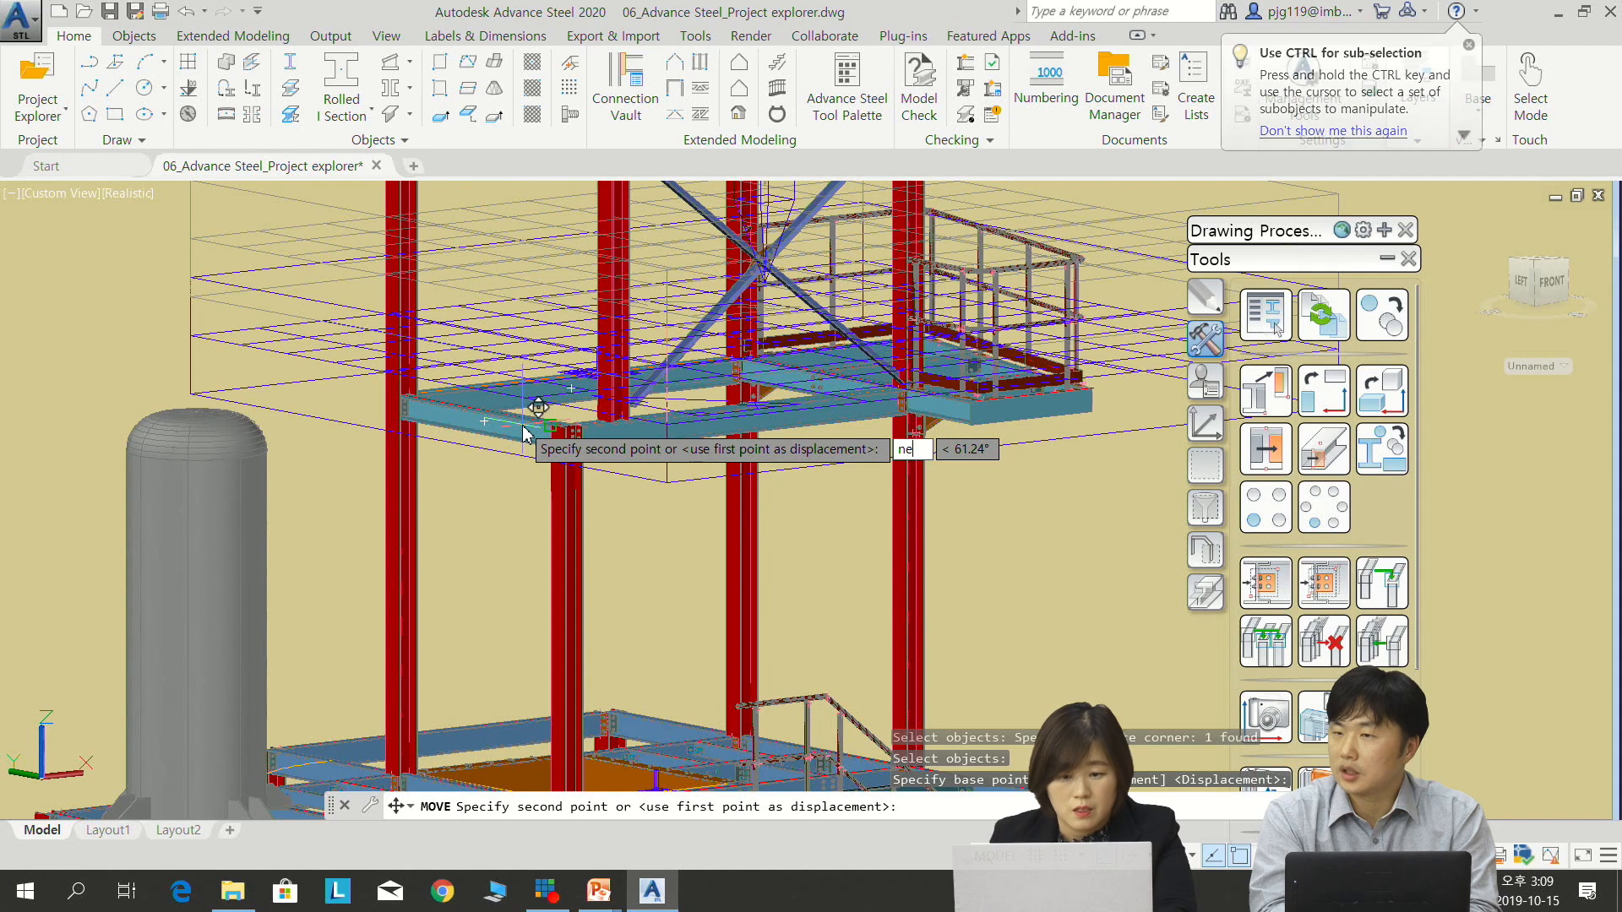
type("a")
key("space")
scroll(540, 405, "down", 6)
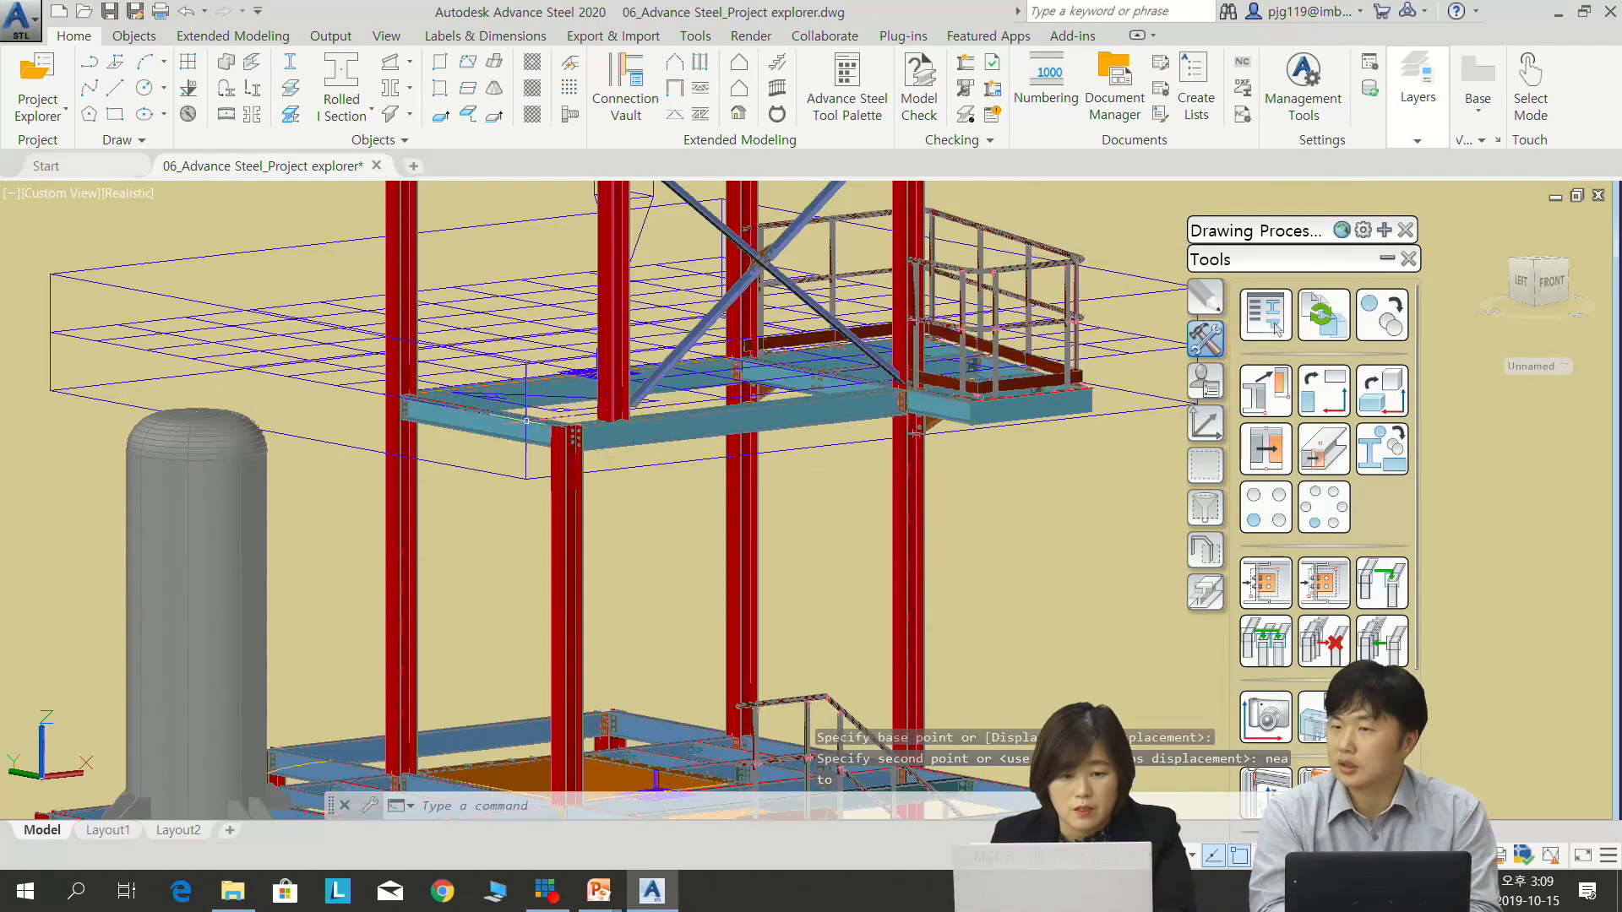
Move the camera horizontally about 2750 along 270° so its detail box covers the teal platform level
scroll(1004, 503, "up", 6)
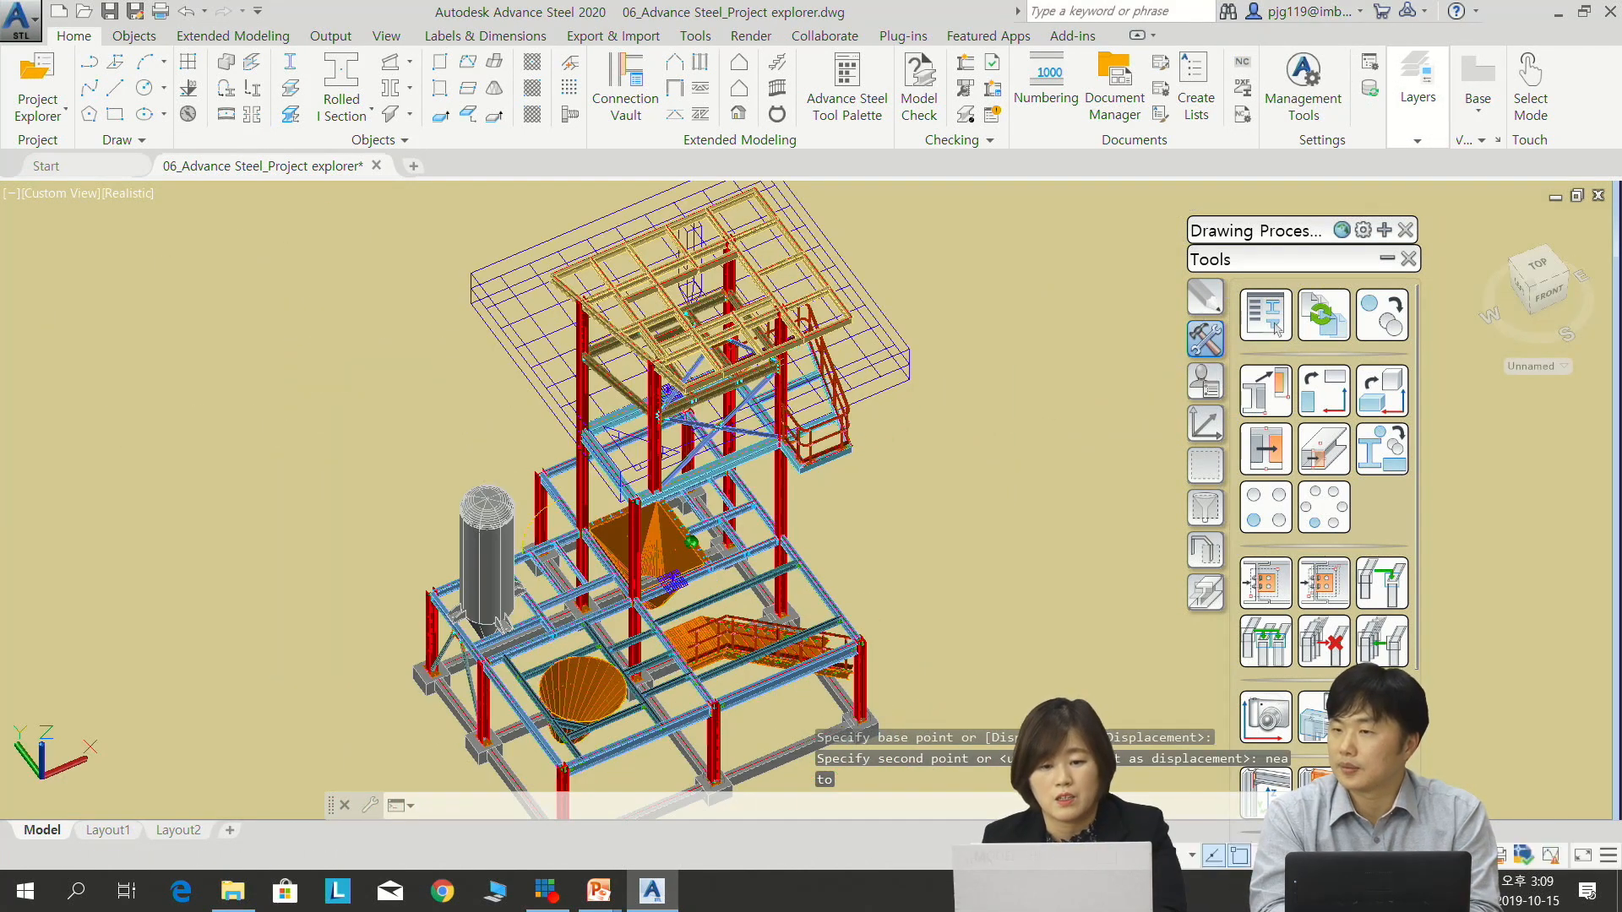
middle_click_drag(934, 489, 591, 549)
scroll(948, 431, "down", 5)
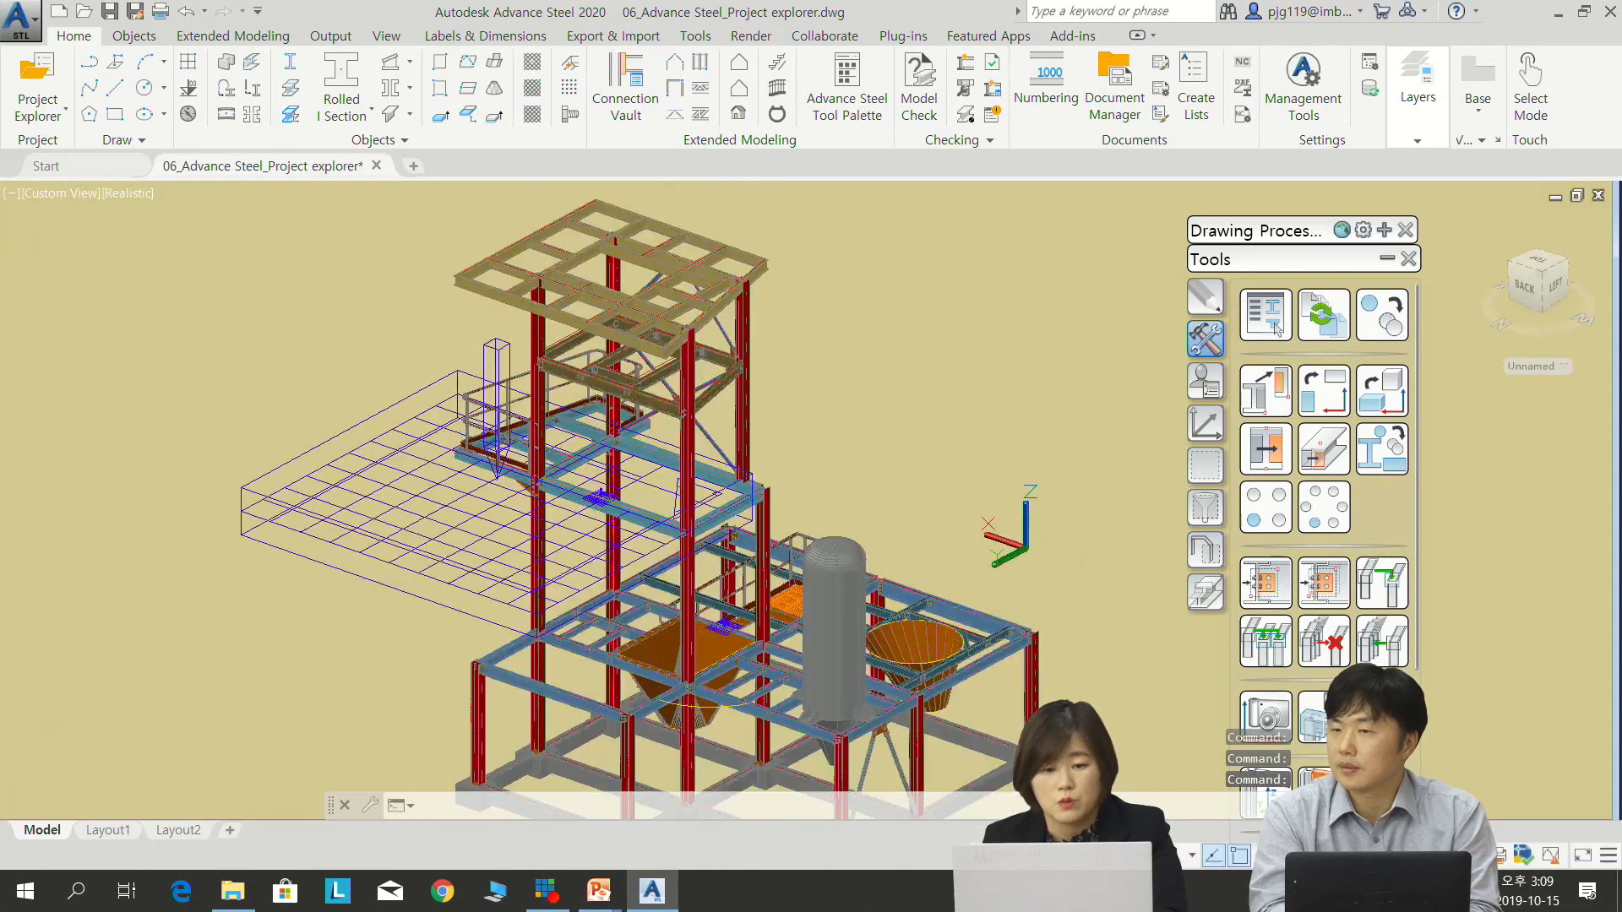
type("m")
key("Return")
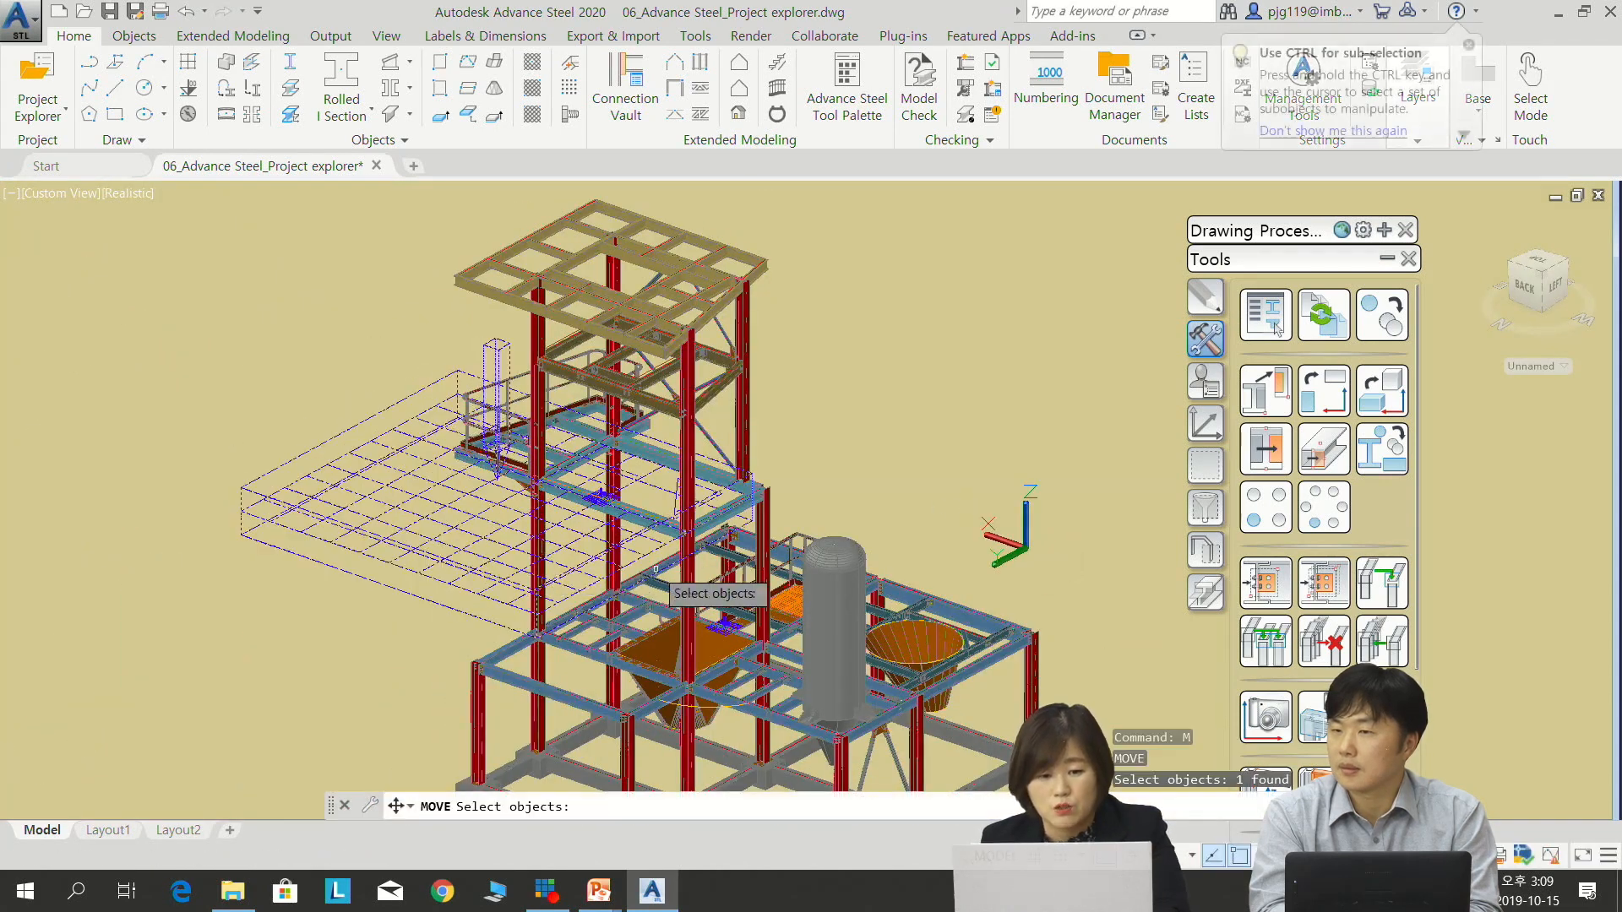
scroll(642, 574, "up", 5)
left_click(706, 549)
key("Return")
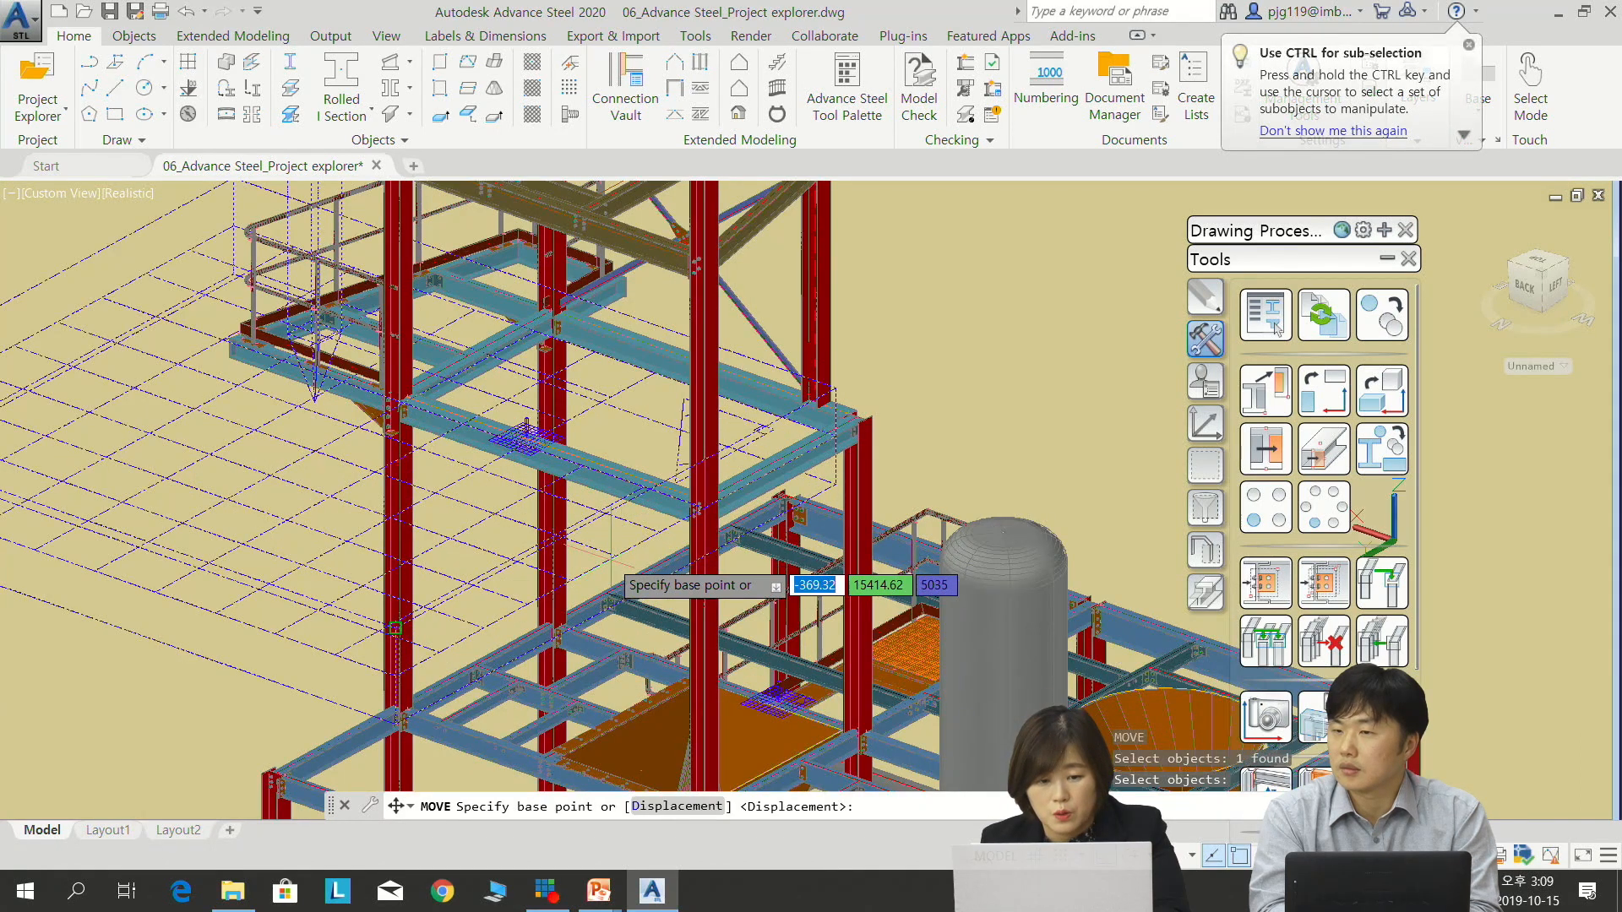
type("ne")
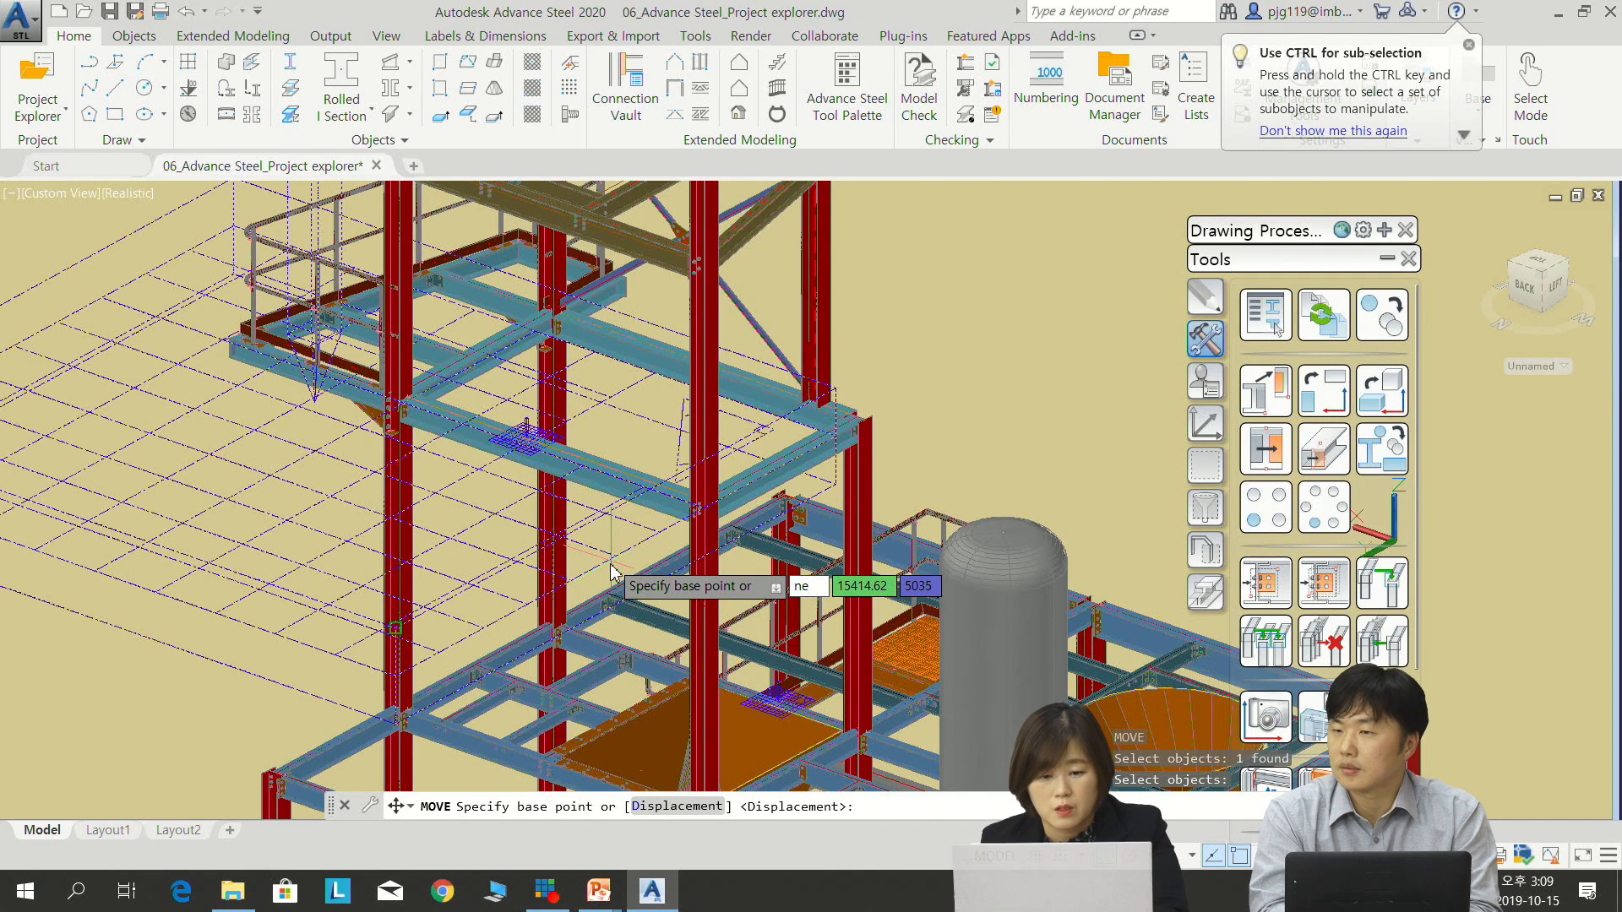
type("a")
key("Return")
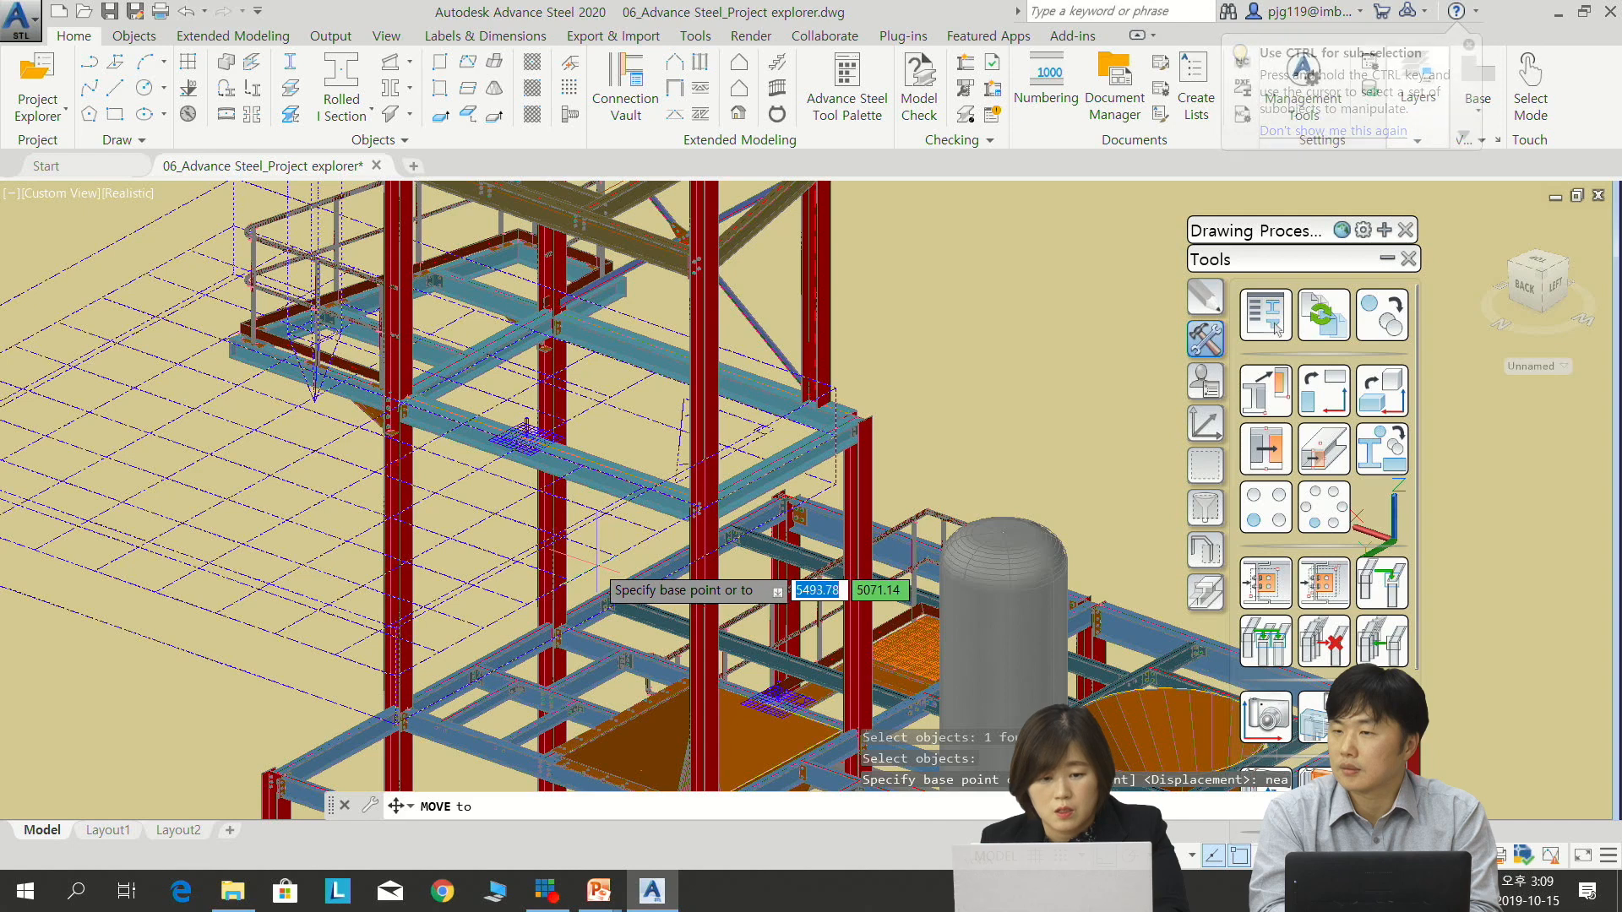
scroll(656, 513, "up", 4)
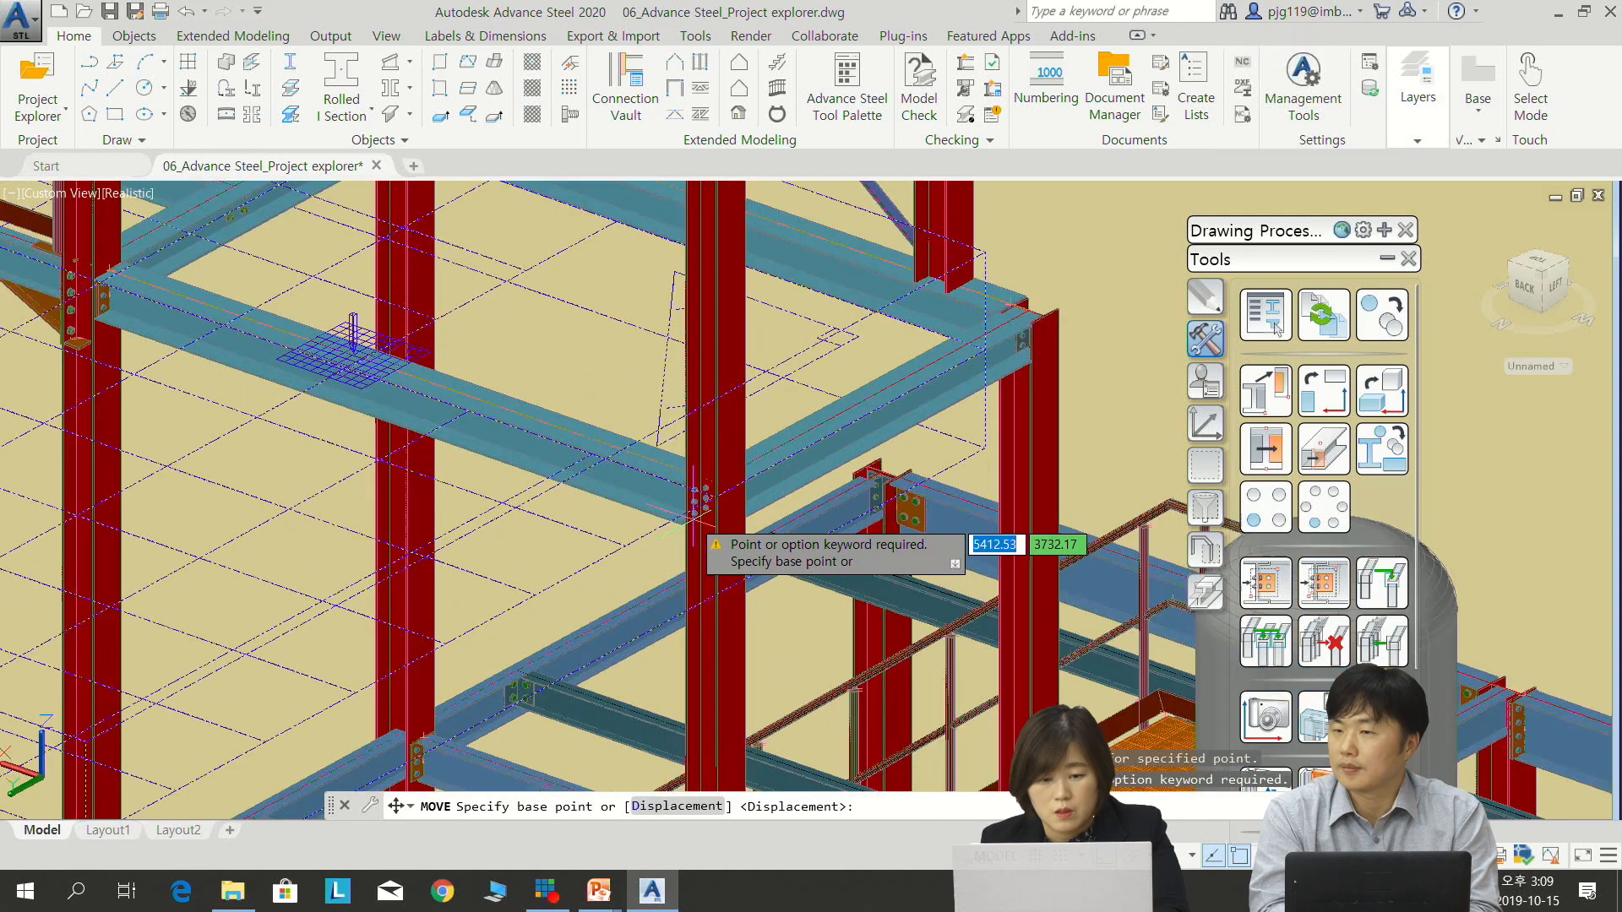
scroll(706, 481, "down", 6)
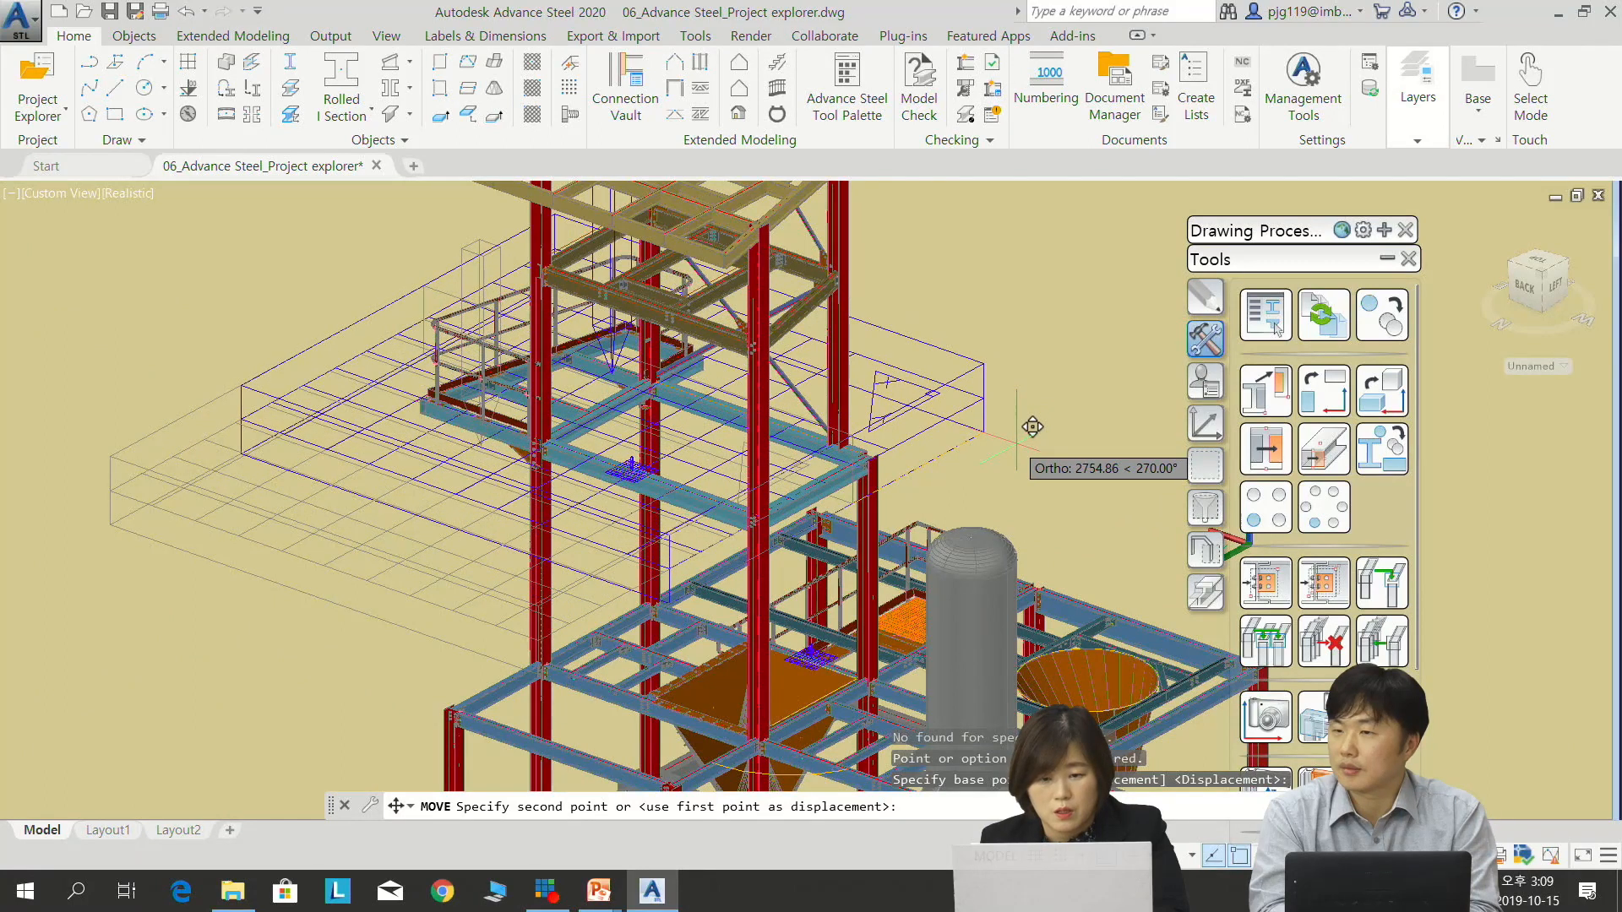
left_click(1034, 422)
Examine from several angles how the camera's detail box encloses the teal platform and its railing
scroll(914, 566, "down", 3)
mouse_move(916, 566)
middle_mouse_down("shift")
mouse_move(939, 470)
mouse_move(892, 583)
middle_mouse_up("shift")
middle_click_drag(1035, 422, 865, 485)
scroll(840, 558, "up", 3)
middle_click_drag(840, 559, 694, 484, "shift")
middle_click_drag(861, 482, 681, 557, "shift")
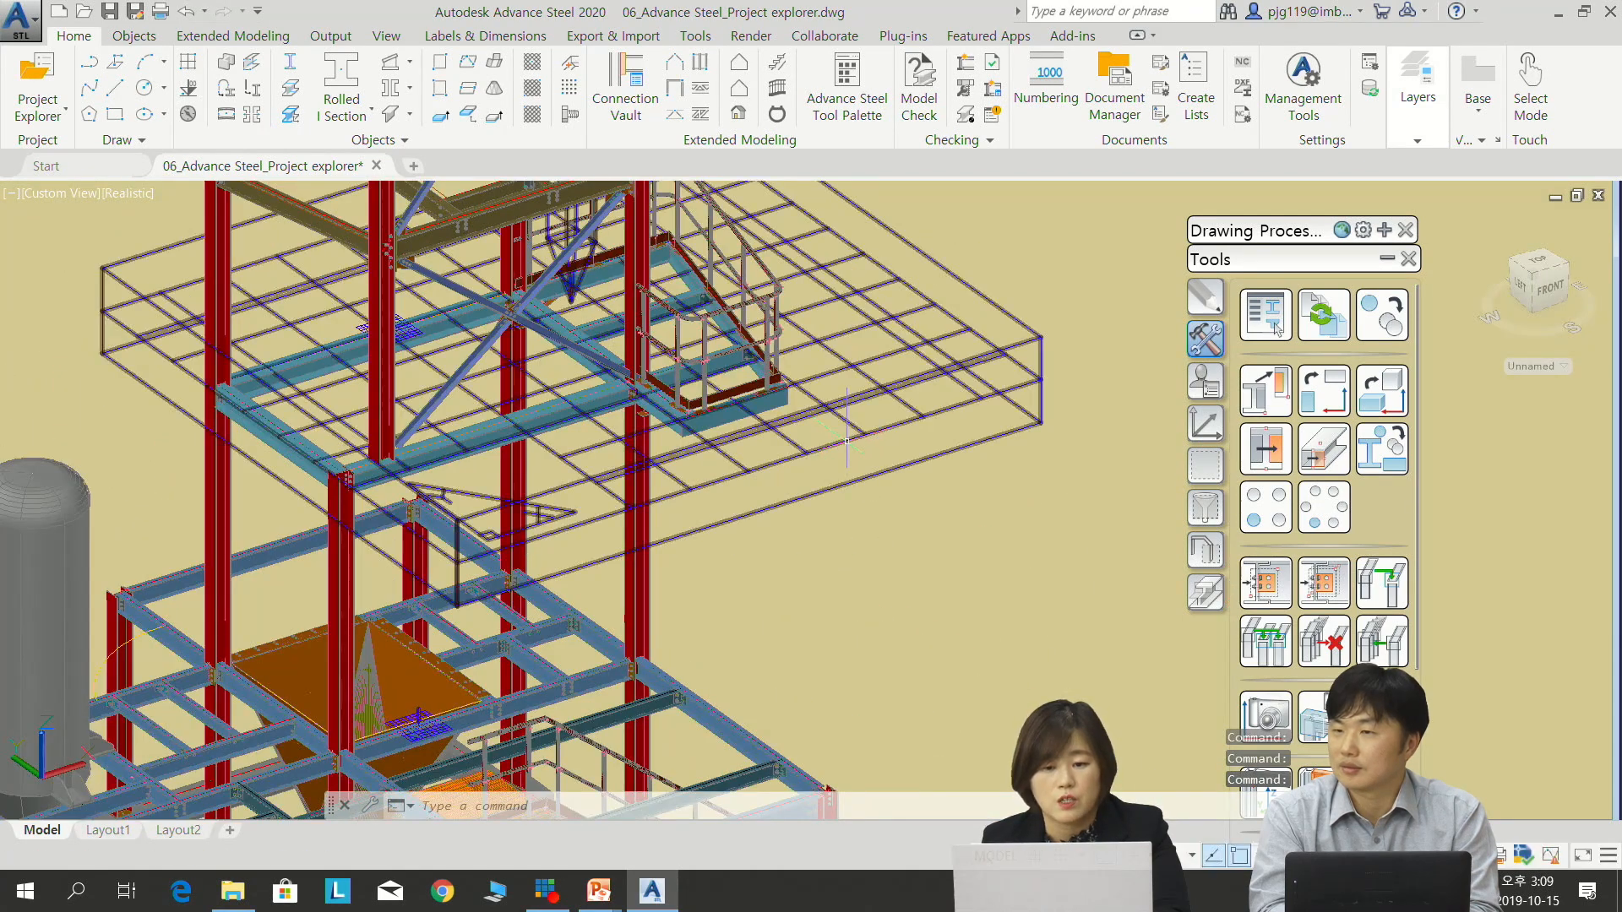
Set the teal platform camera's type to Intersection and its detail style override to 3.2 - Plan
double_click(847, 440)
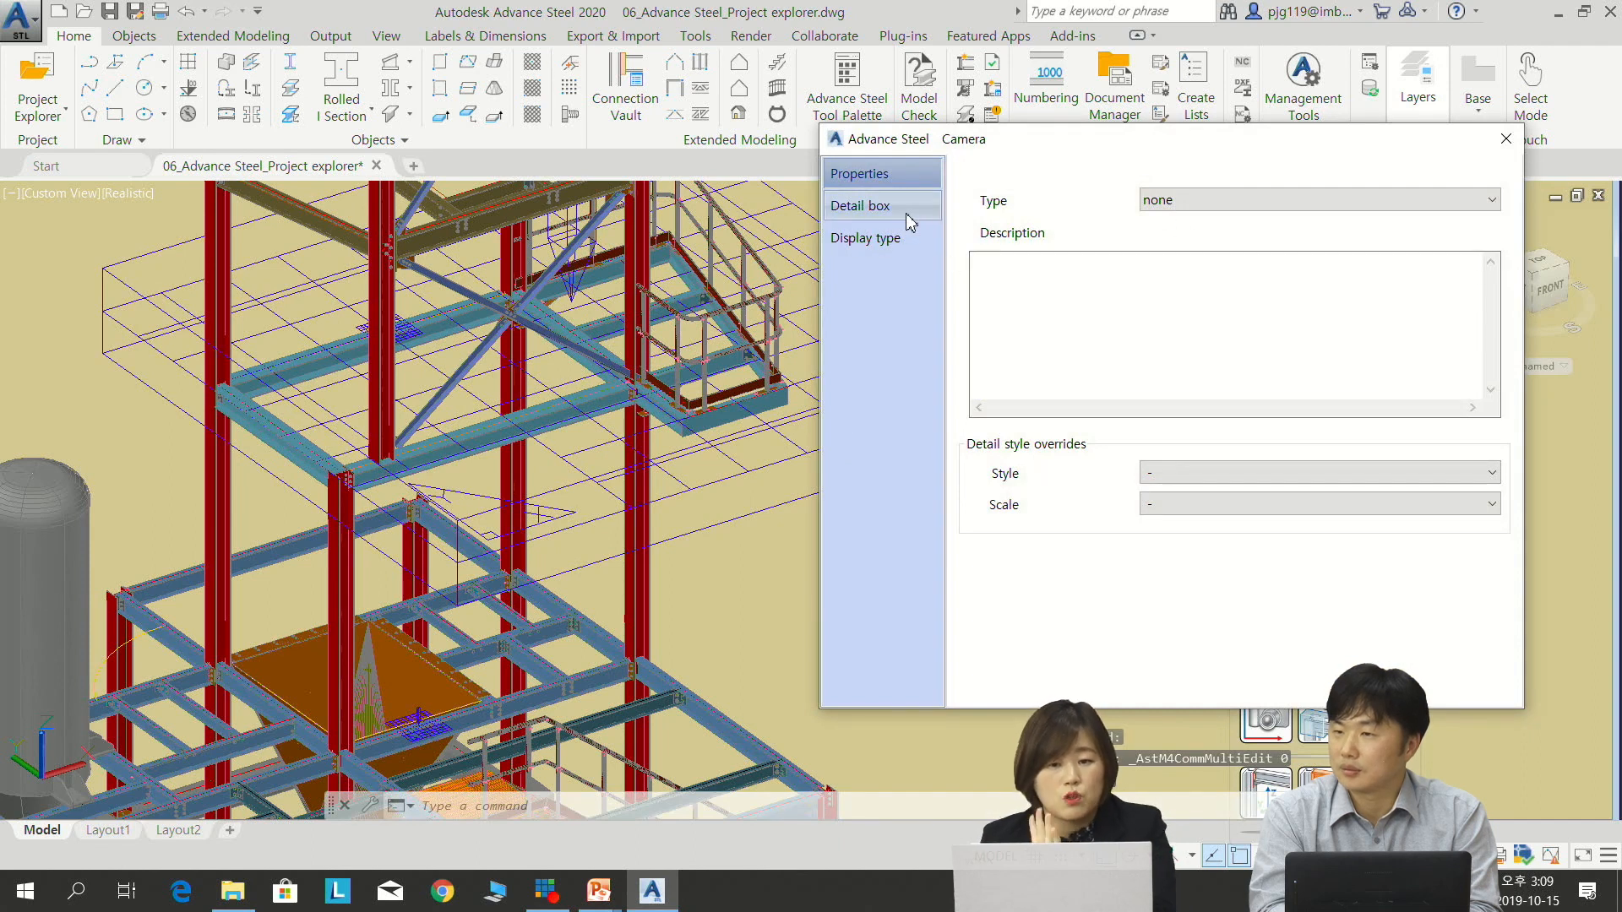
left_click(1208, 215)
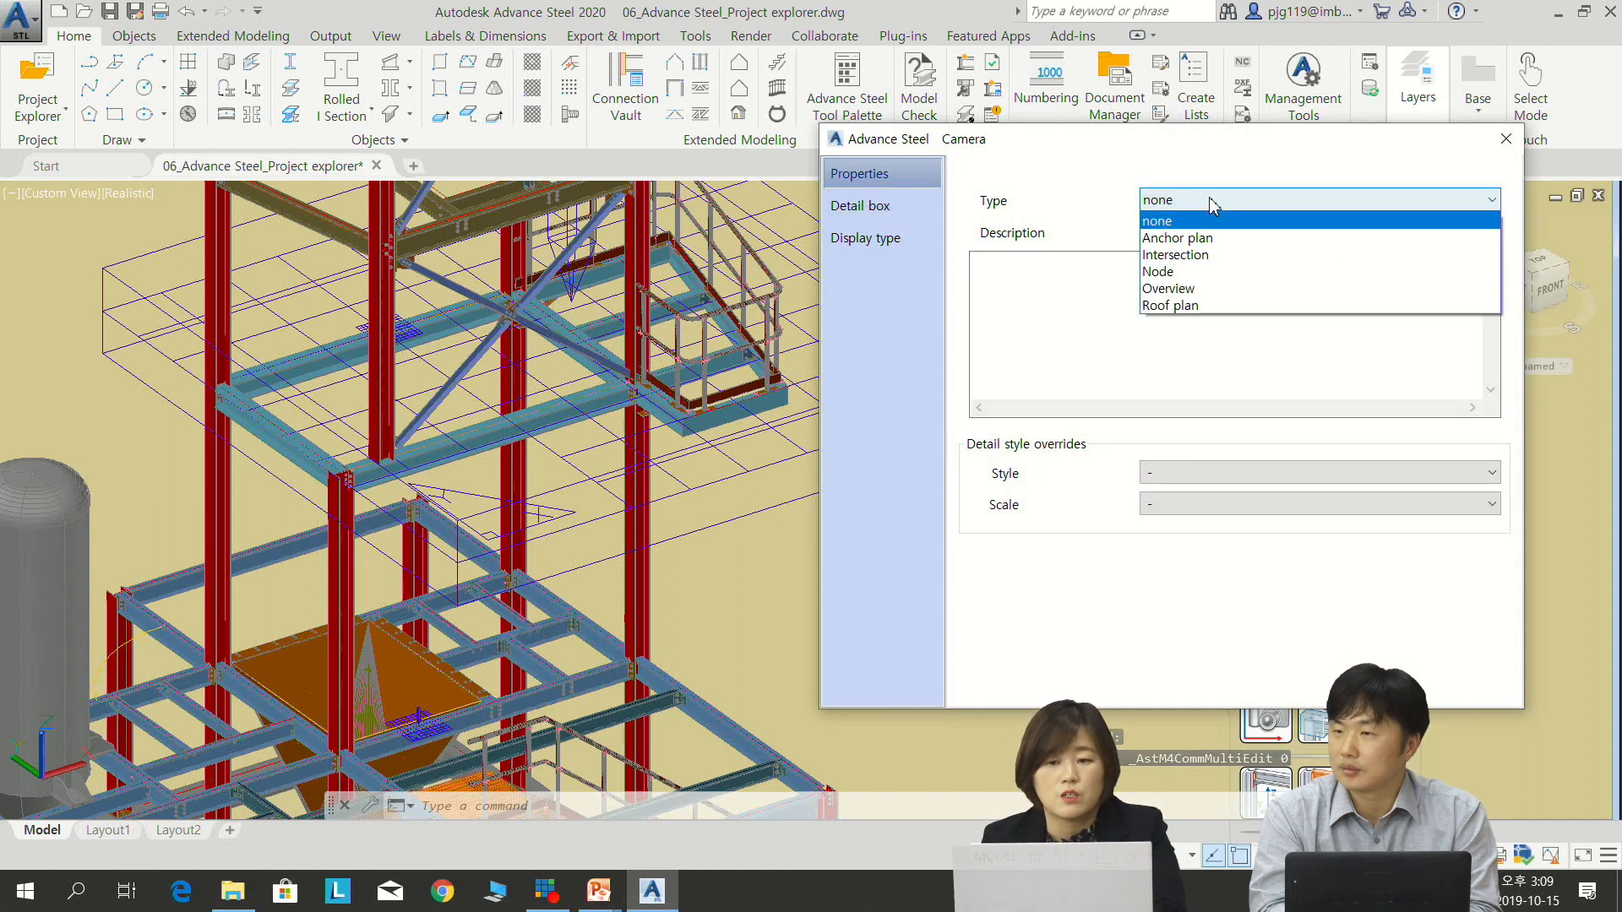
left_click(1204, 247)
left_click(1170, 475)
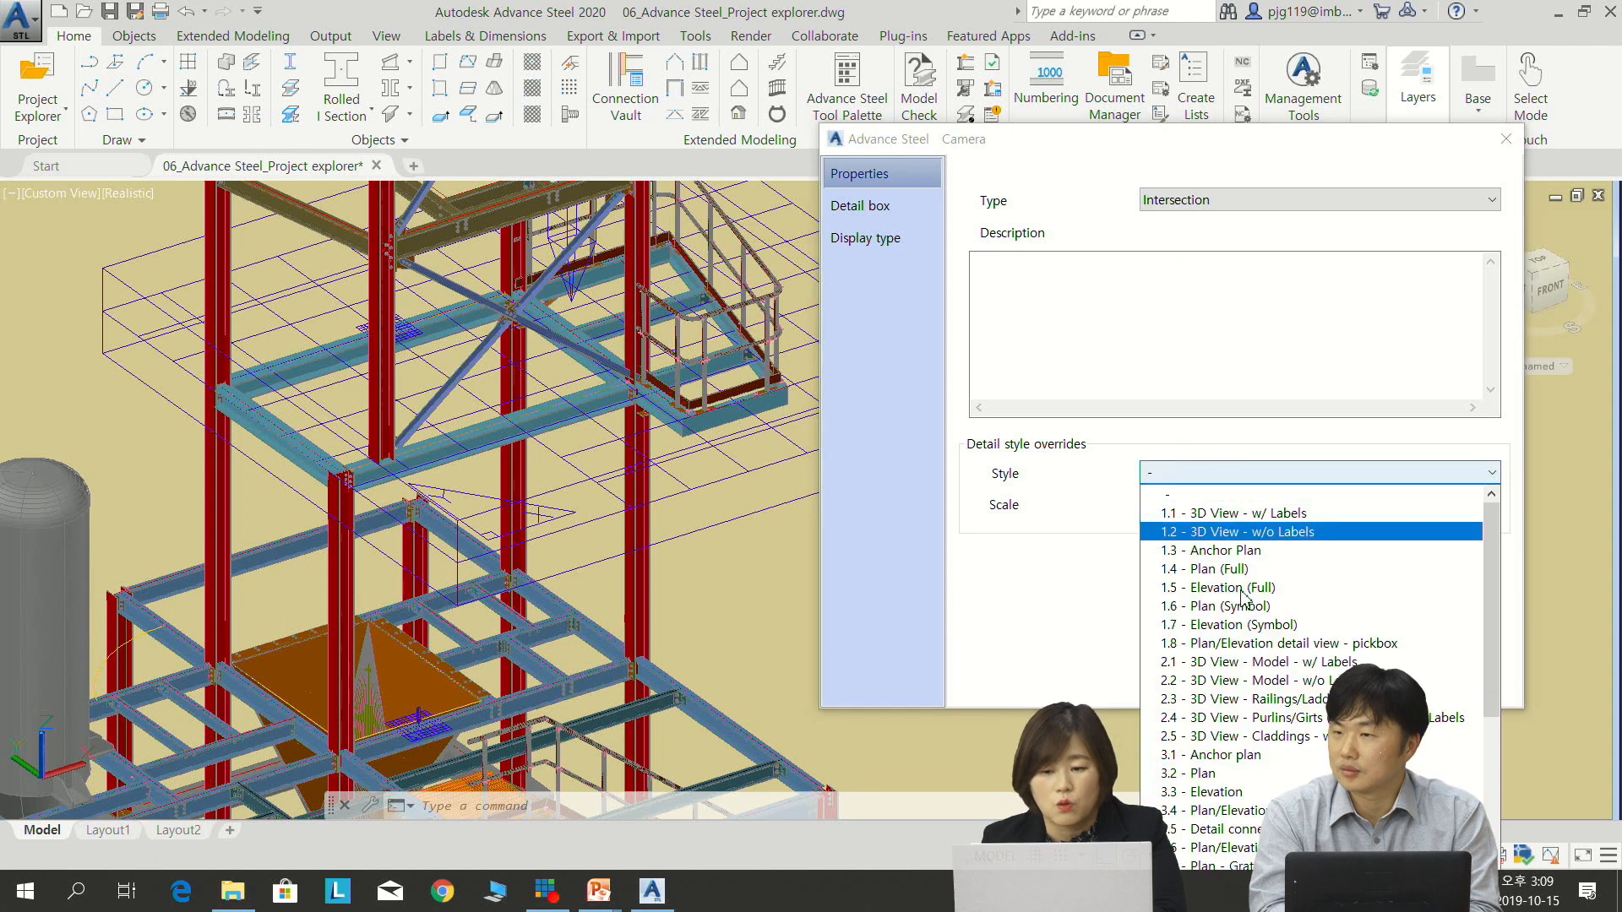
scroll(1267, 748, "down", 1)
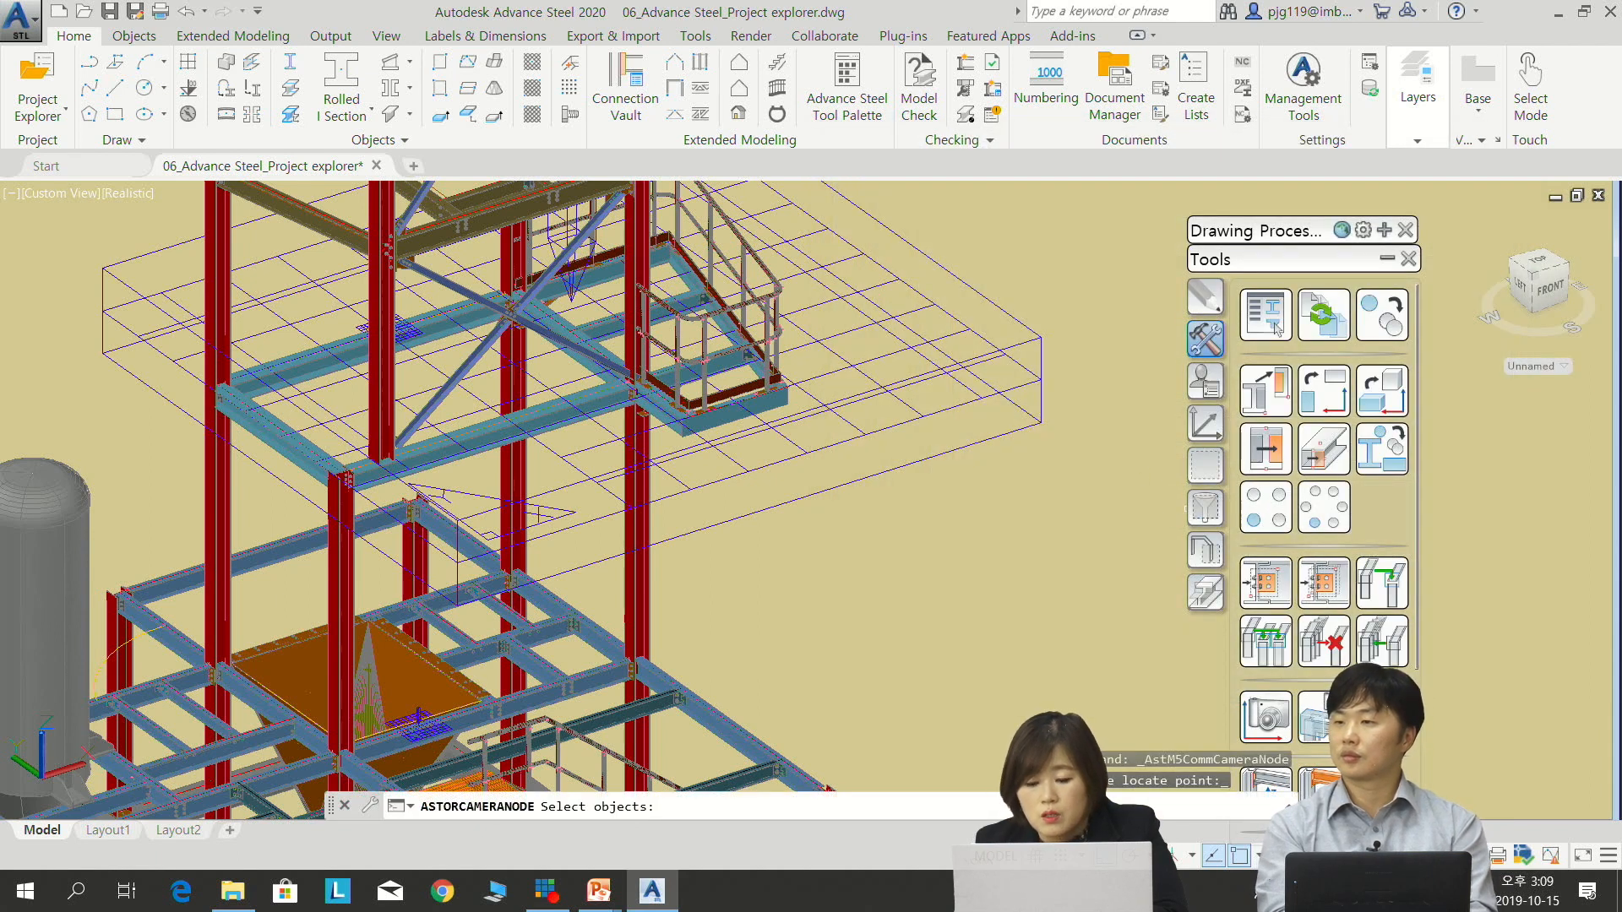
left_click(1044, 382)
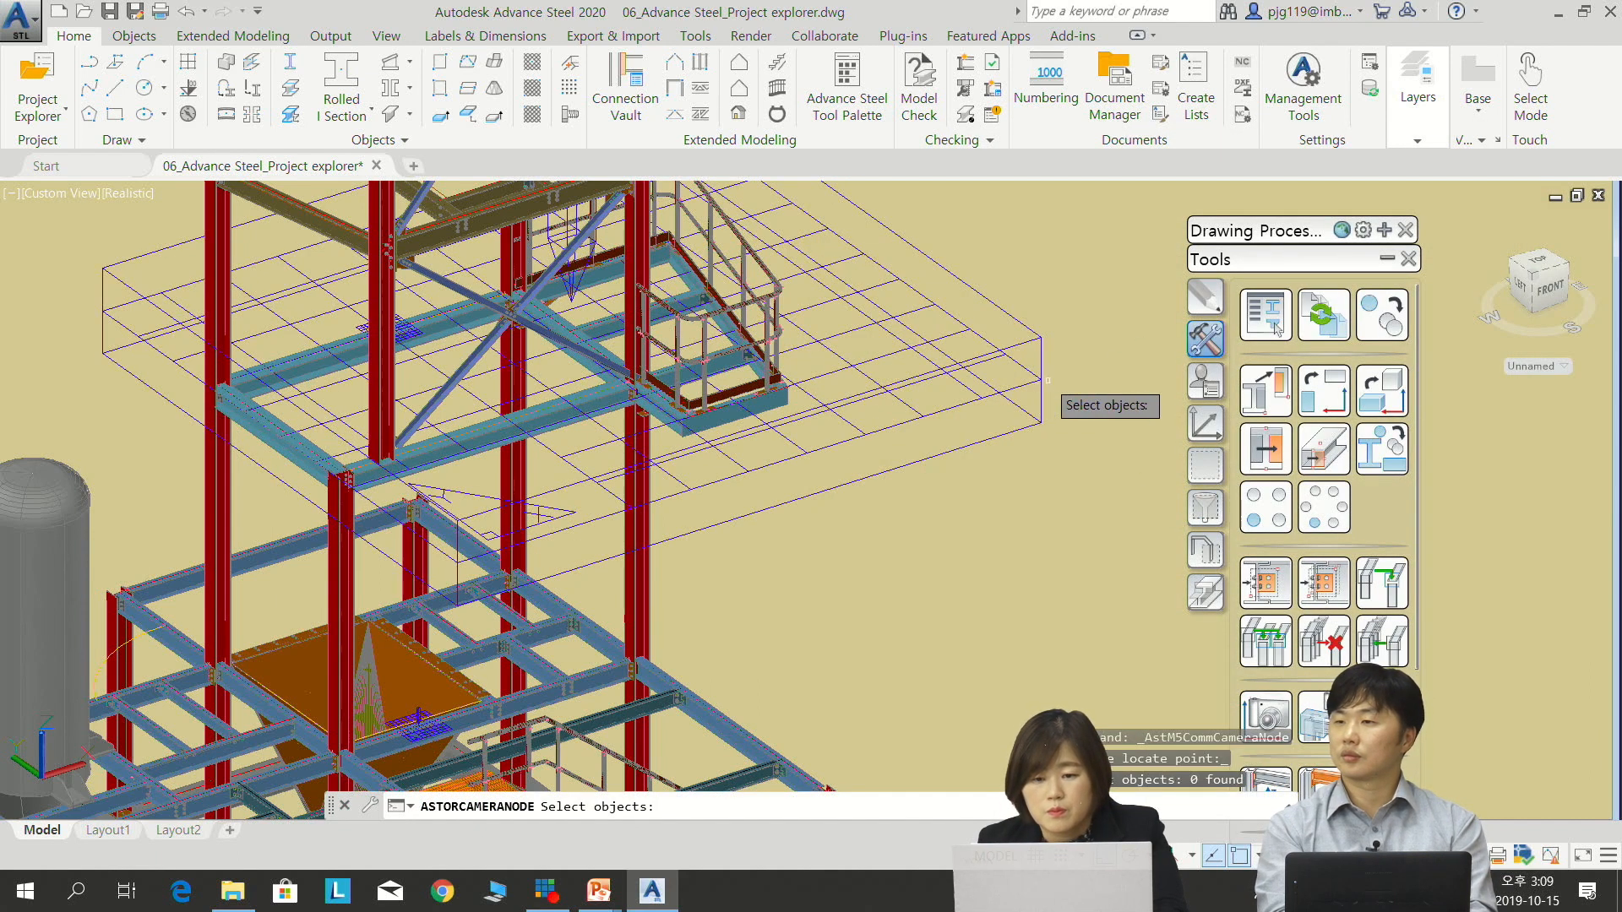
left_click(1038, 380)
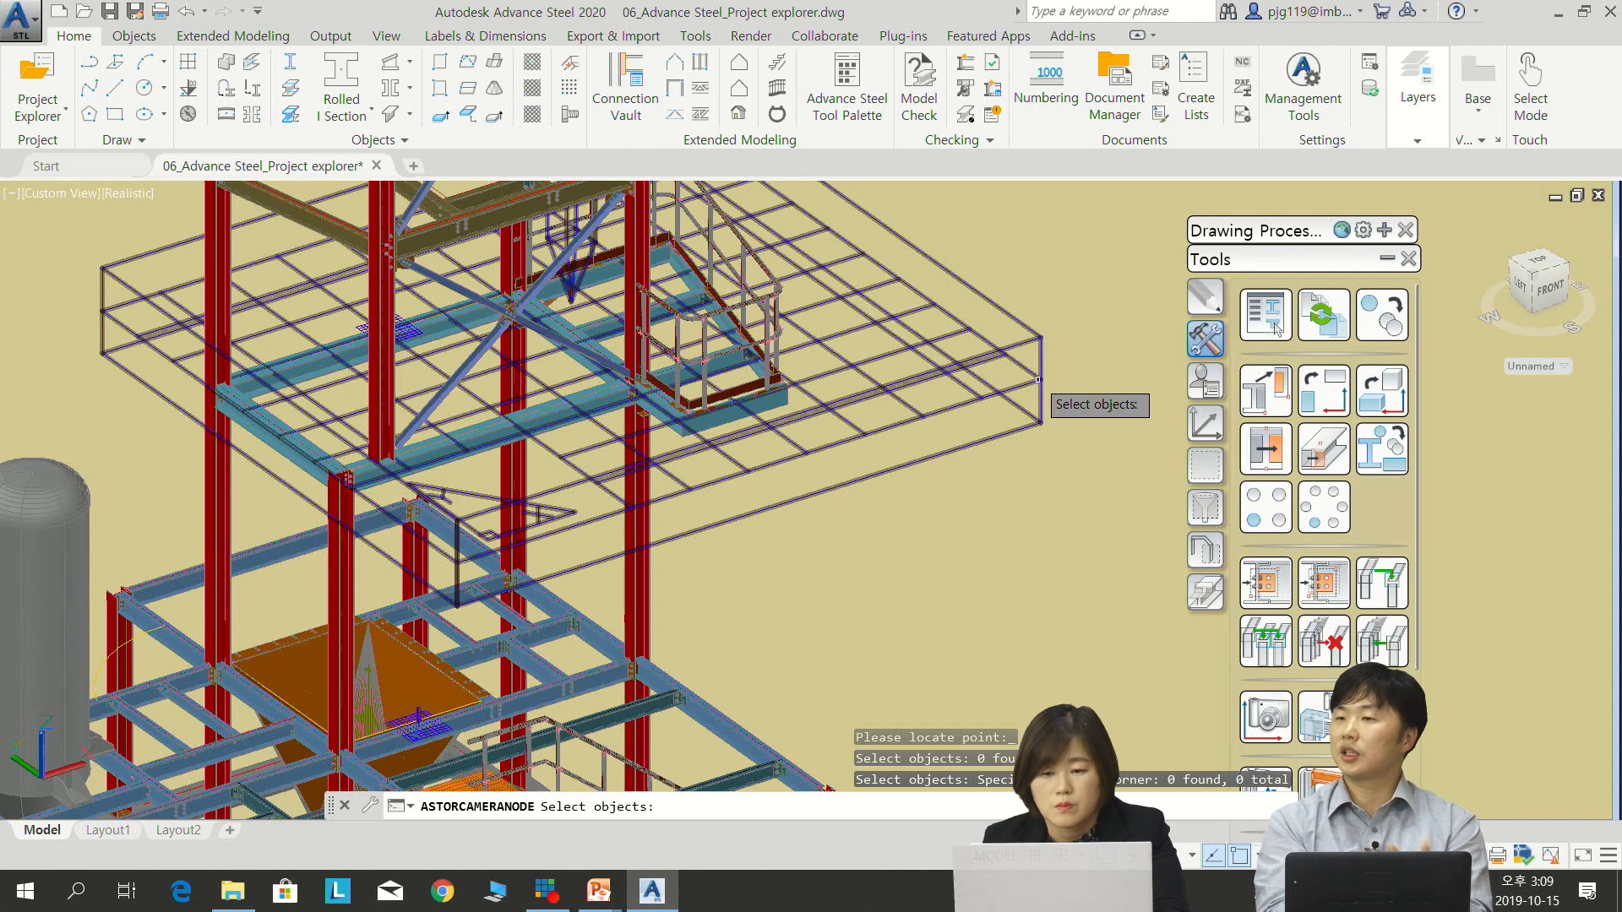
key("Escape")
Set the teal platform camera's detail scale override to 1:100 and close its properties
left_click(1039, 380)
left_click(1274, 321)
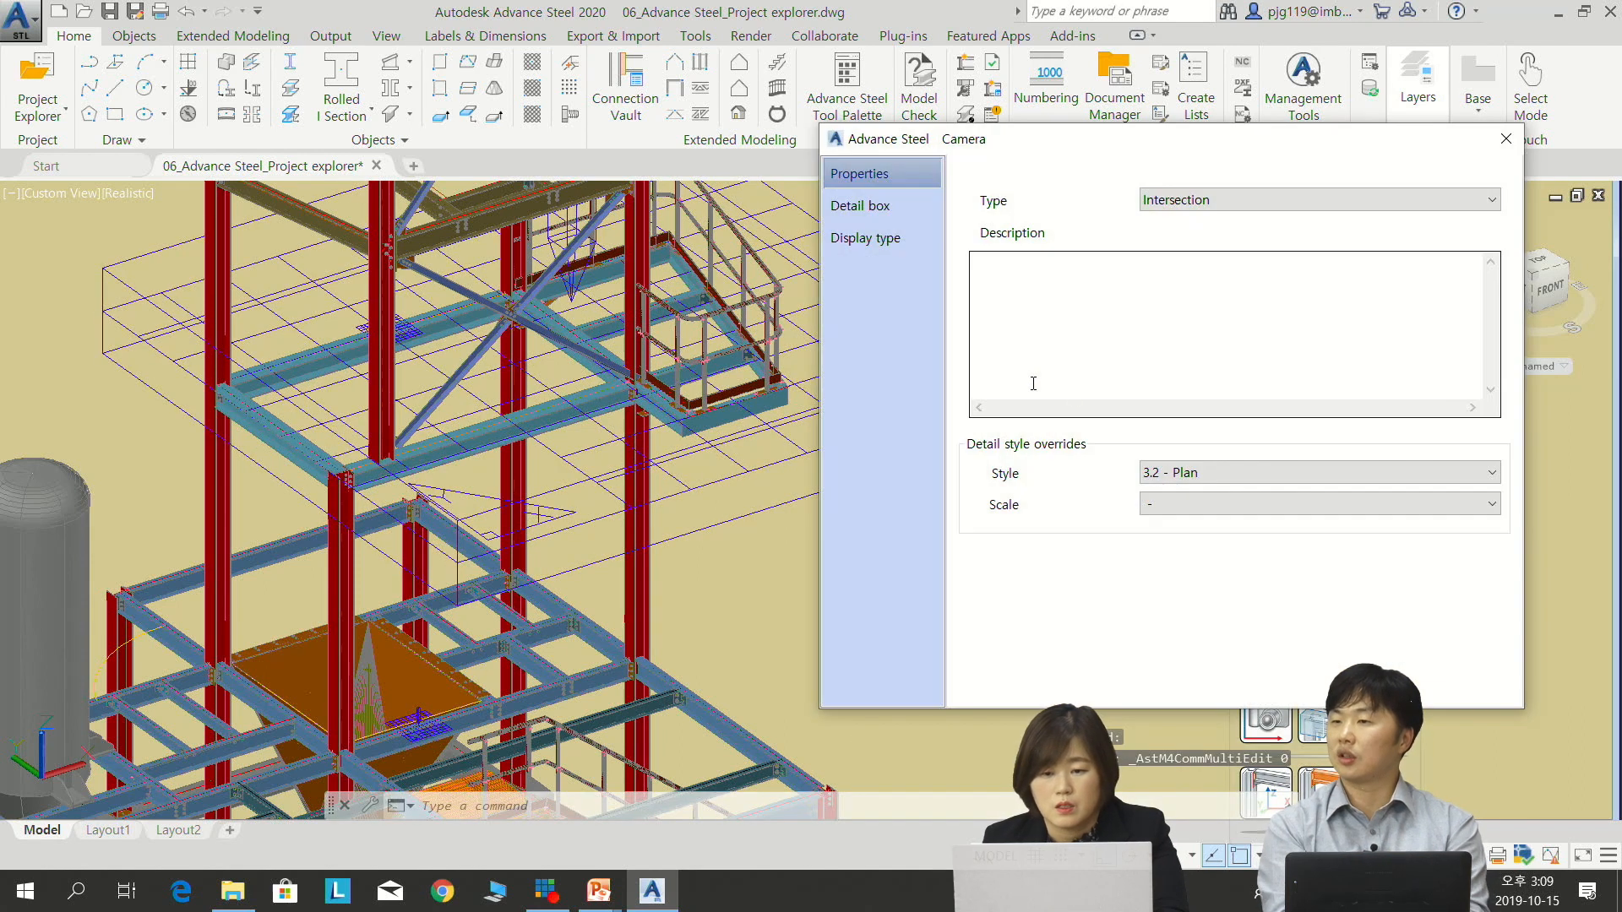
left_click(1204, 506)
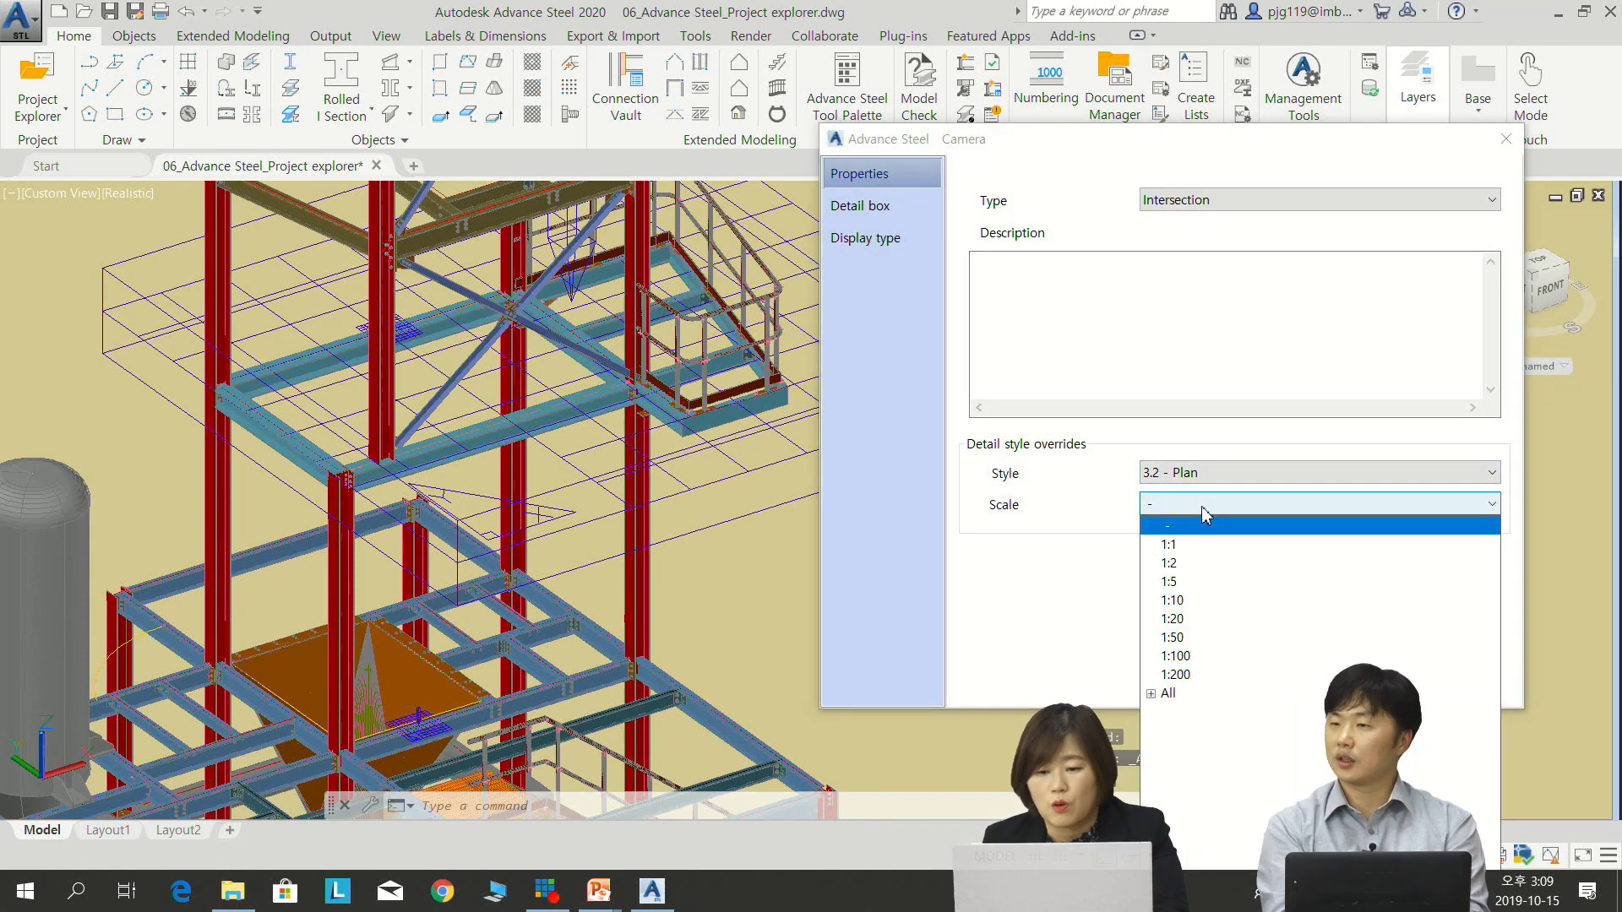
left_click(1203, 657)
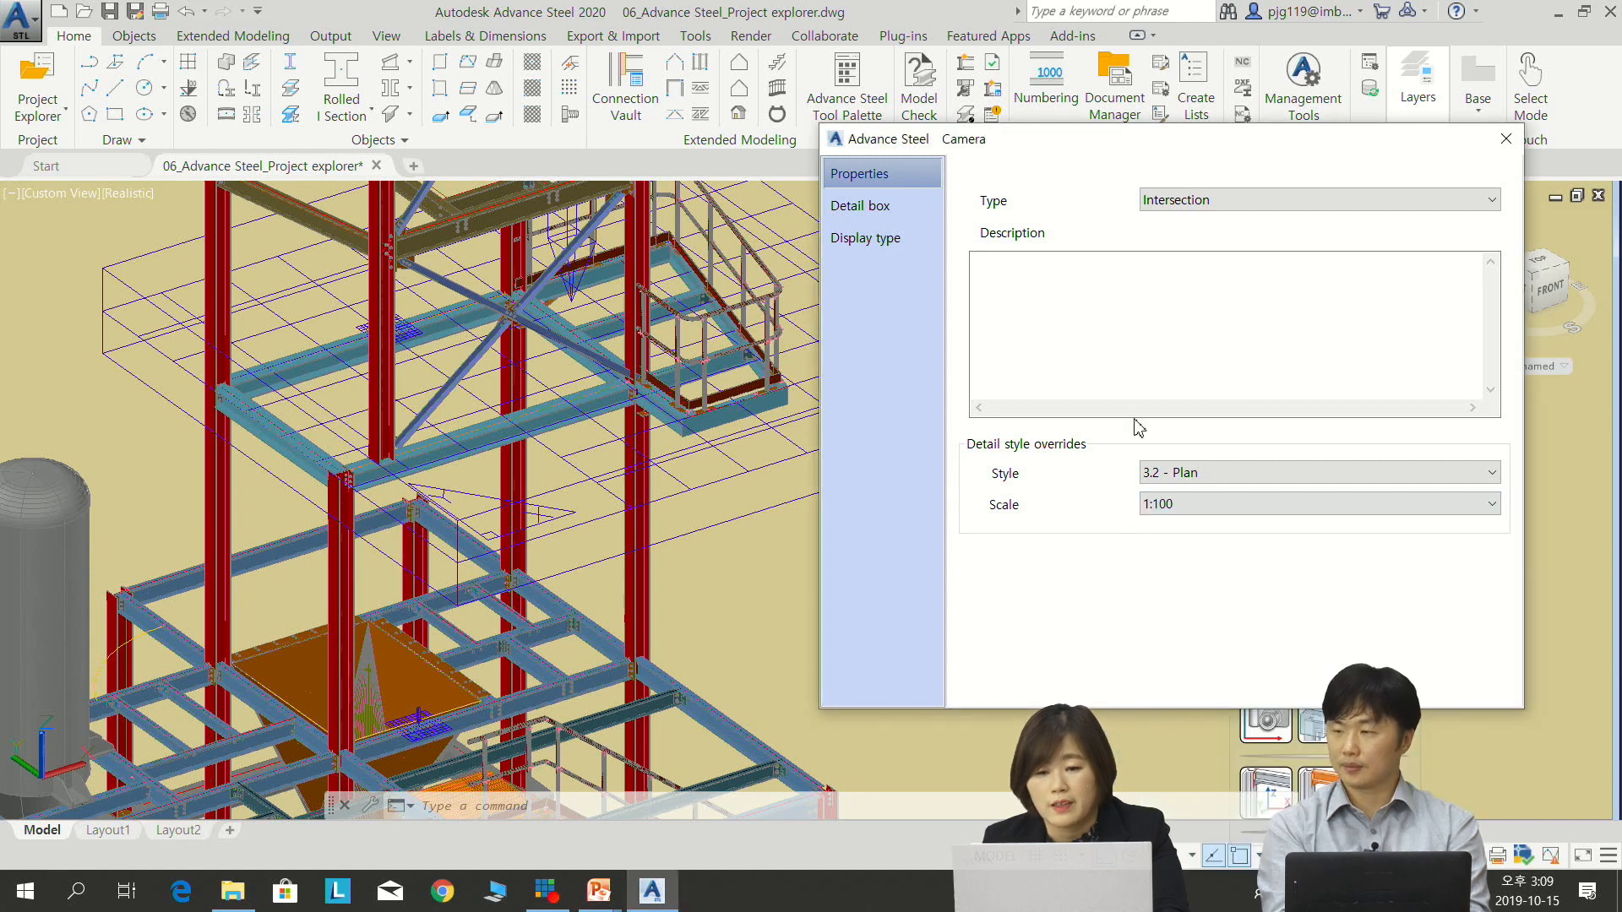
left_click(1505, 138)
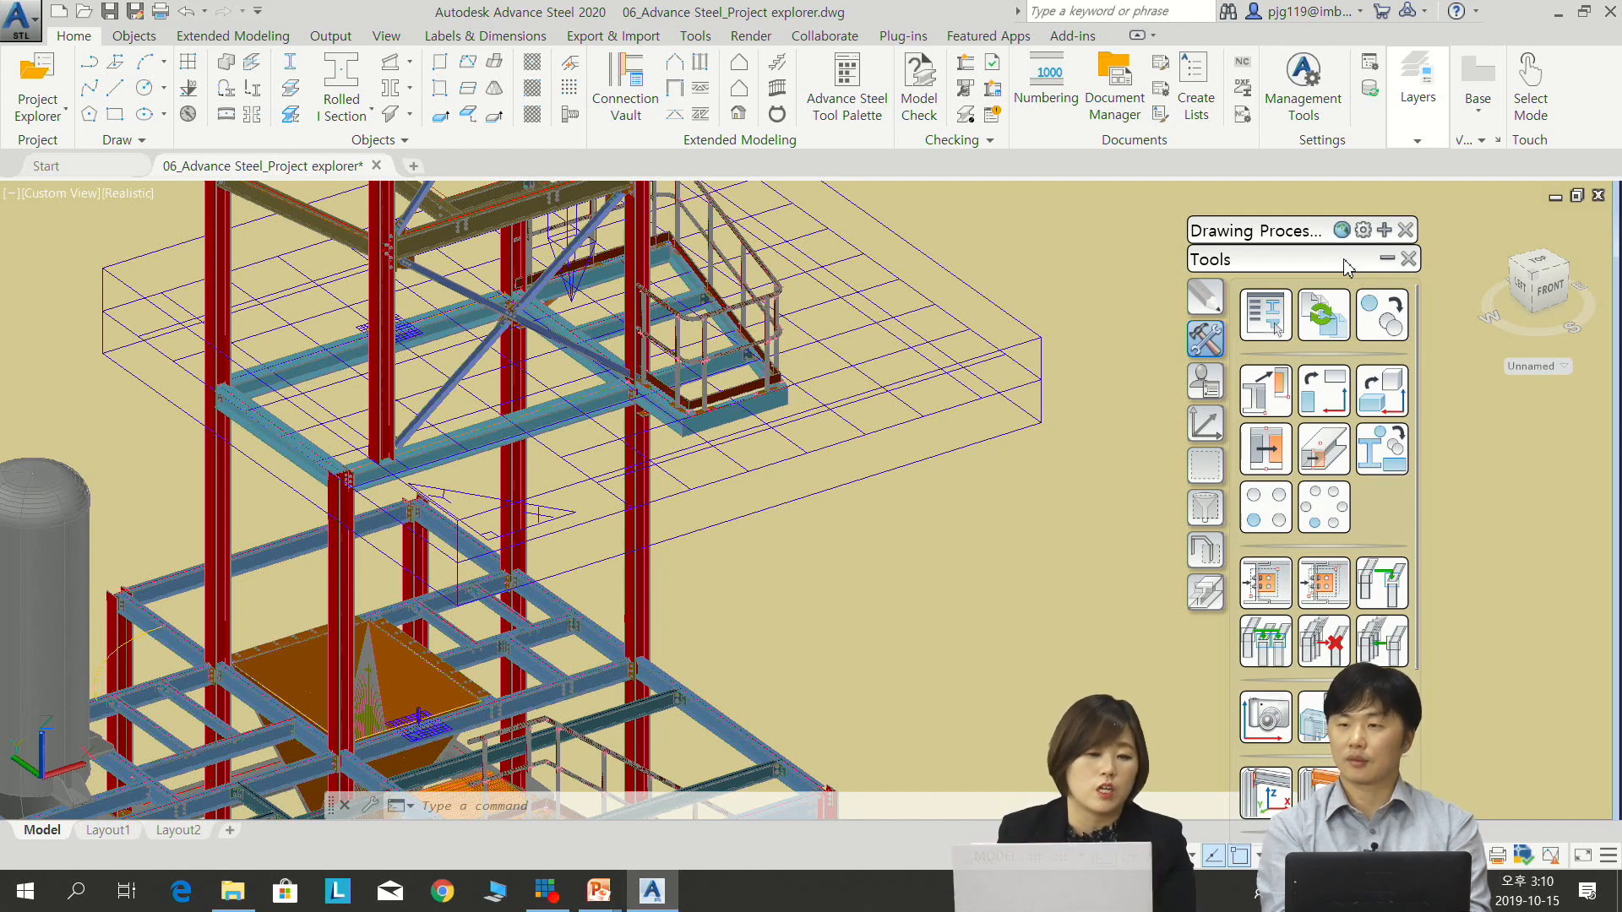
Review the drawing processes offered for all cameras and for selected cameras
left_click(1384, 259)
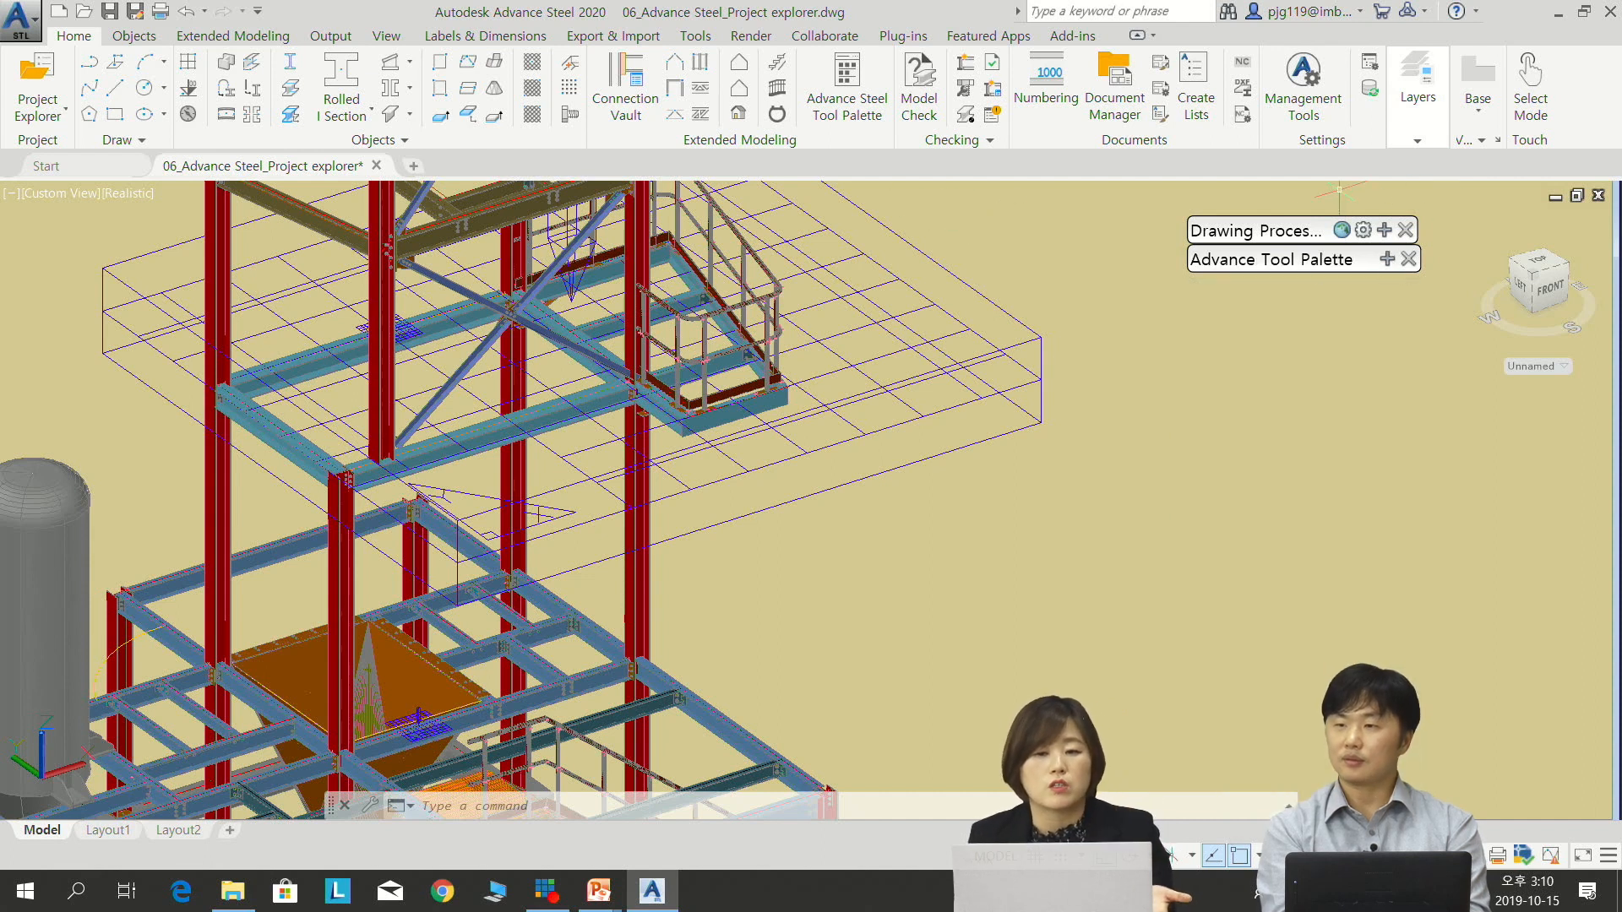
left_click(1382, 230)
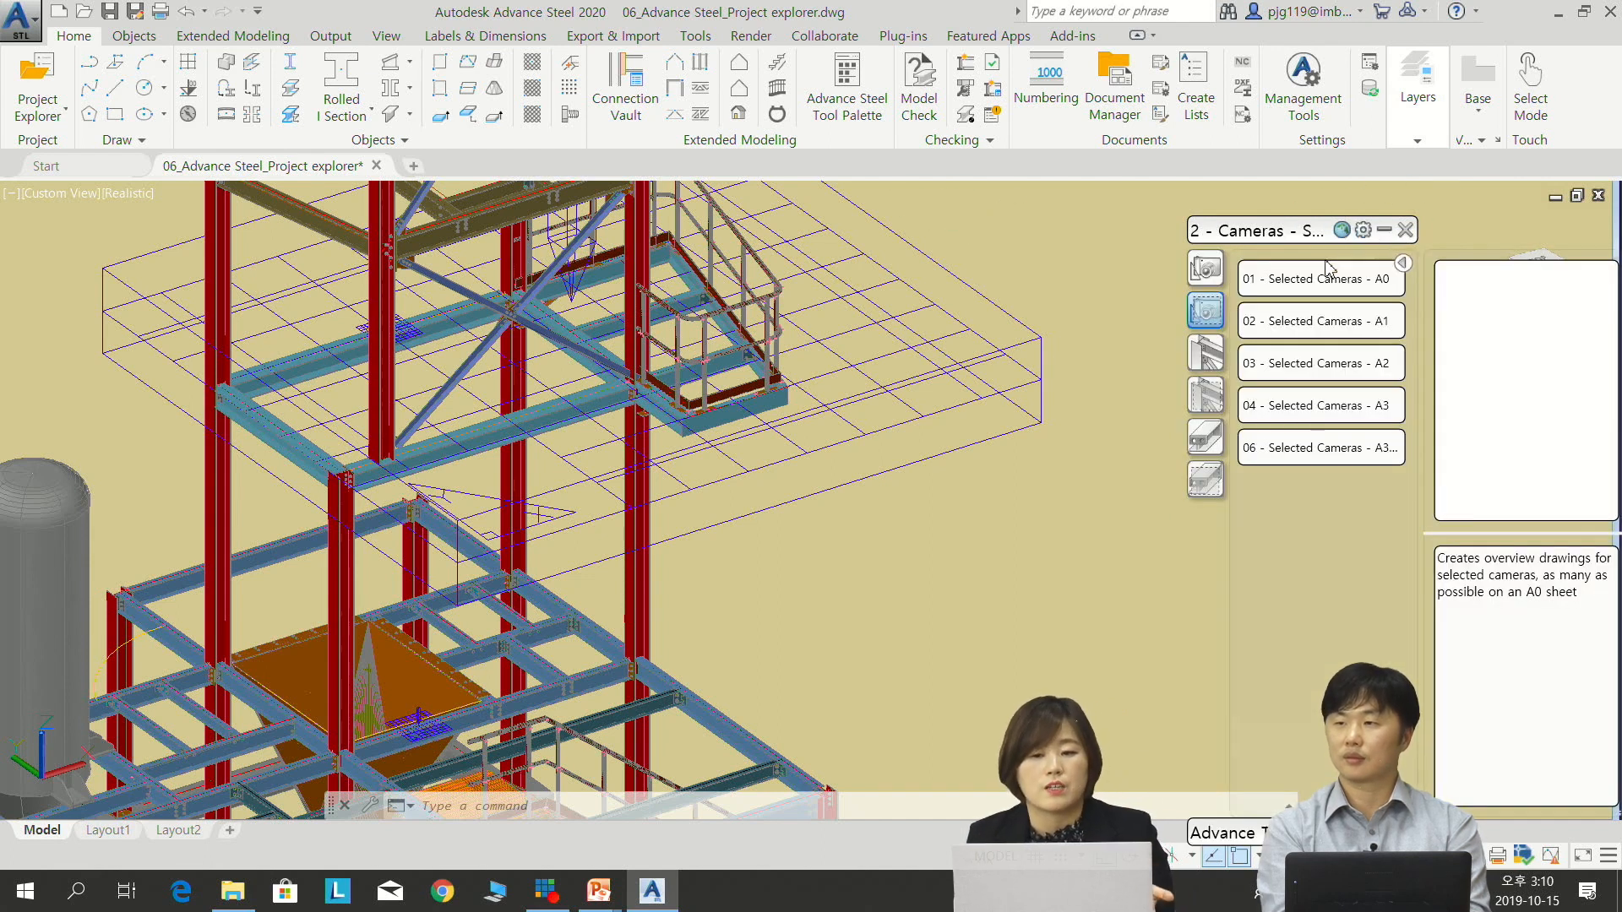
left_click(1206, 267)
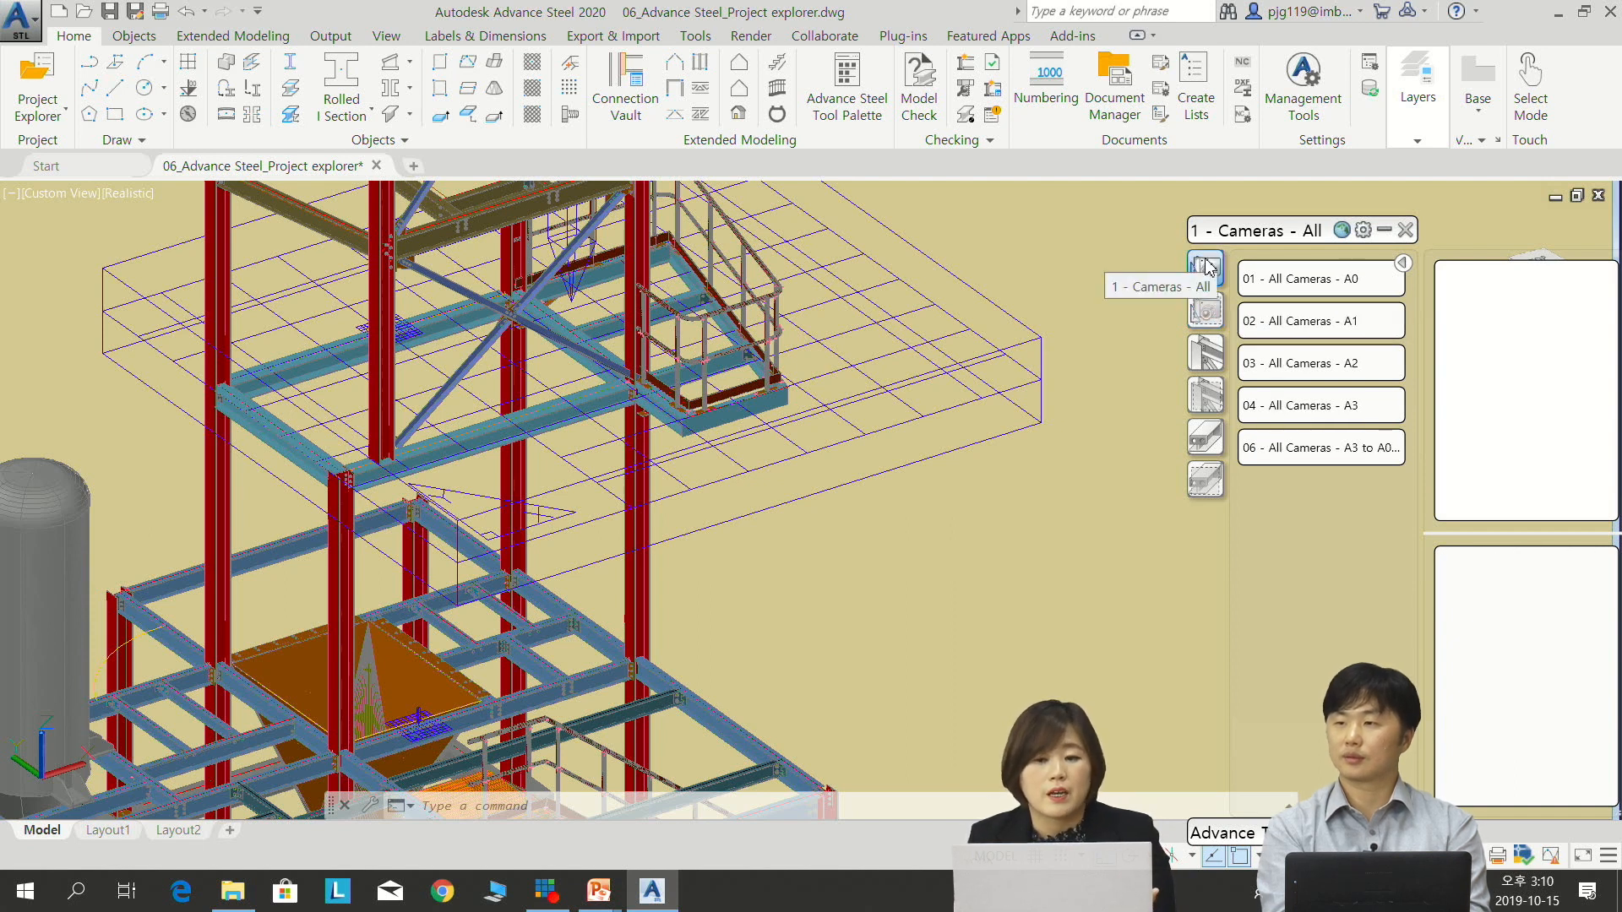
left_click(1205, 311)
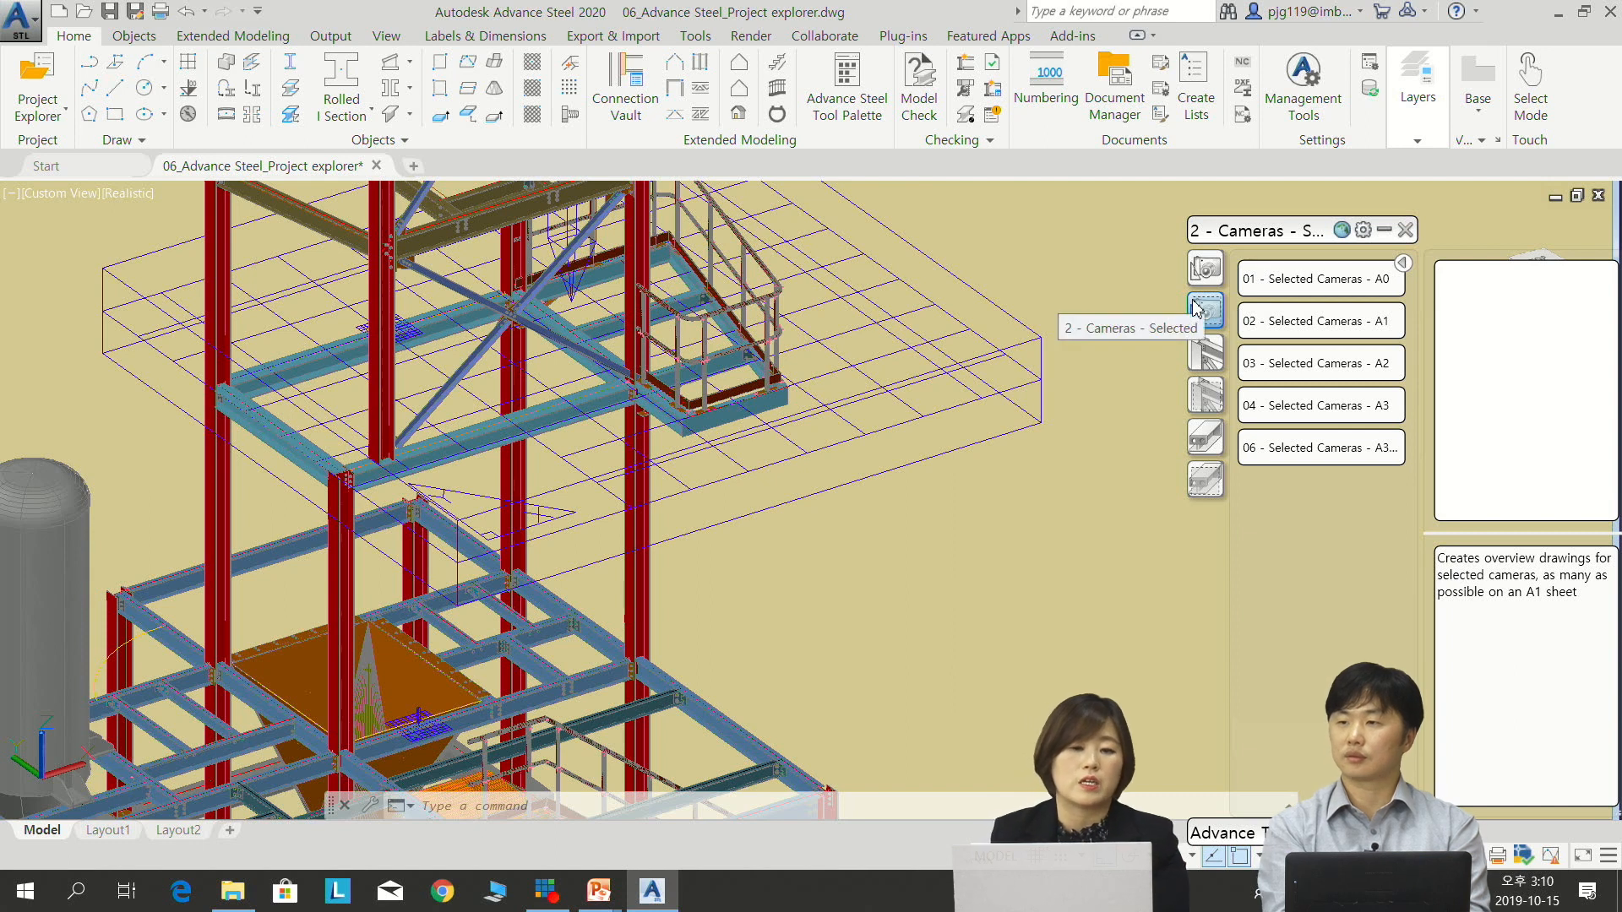
left_click(1204, 310)
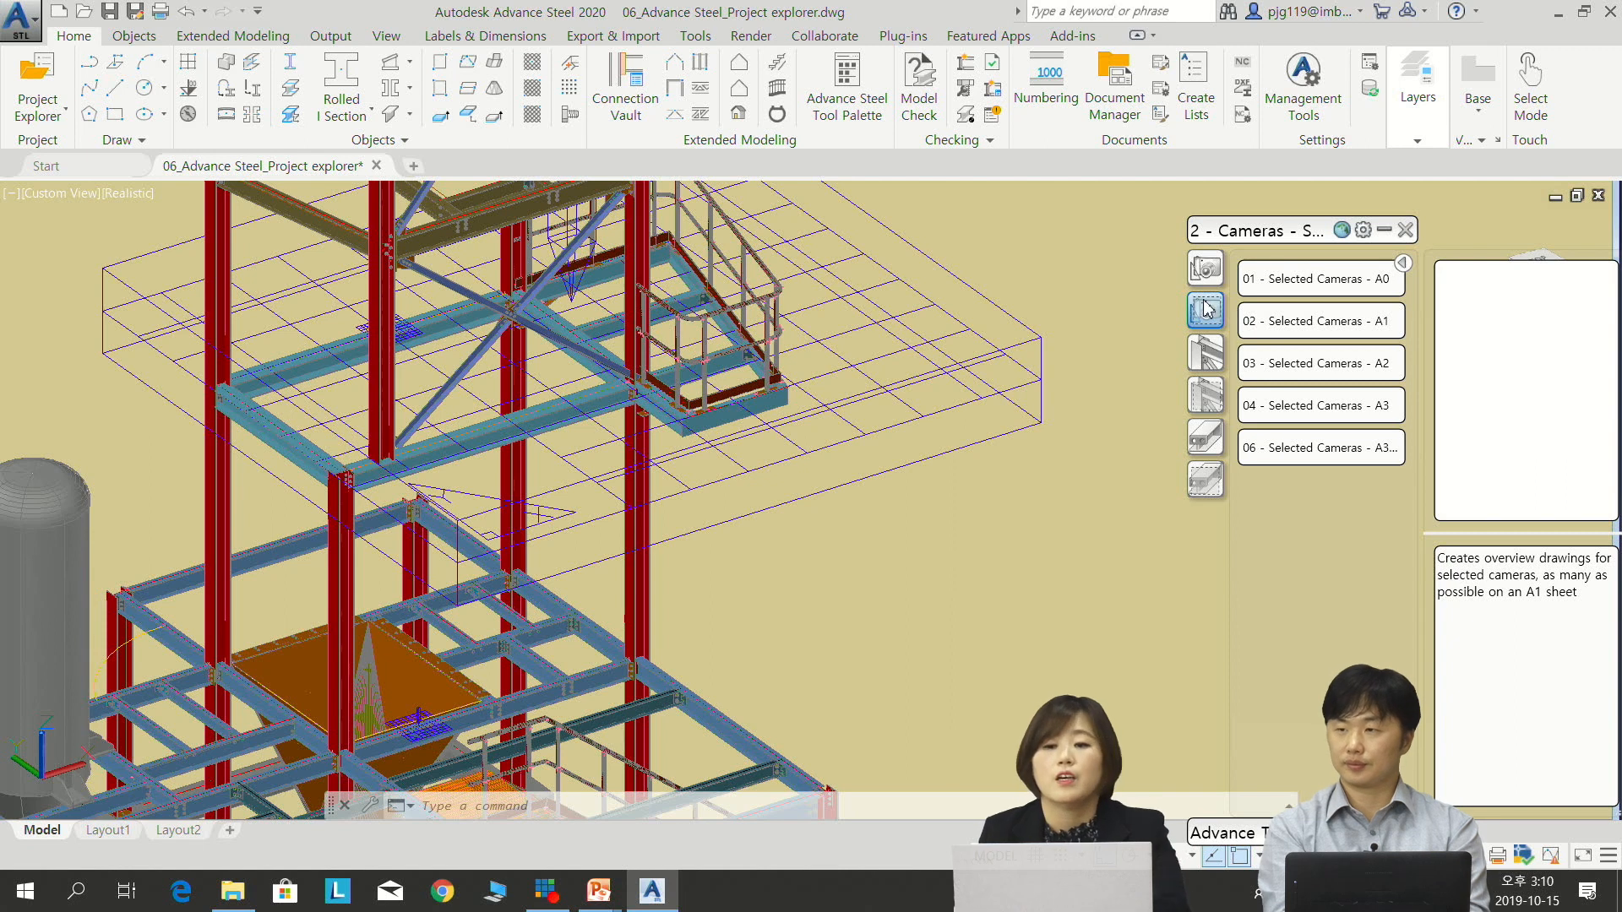
Open the drawing styles palette, show the GA 3D View styles, and place the palette beside the drawing processes
left_click(1164, 69)
left_click_drag(74, 41, 1150, 457)
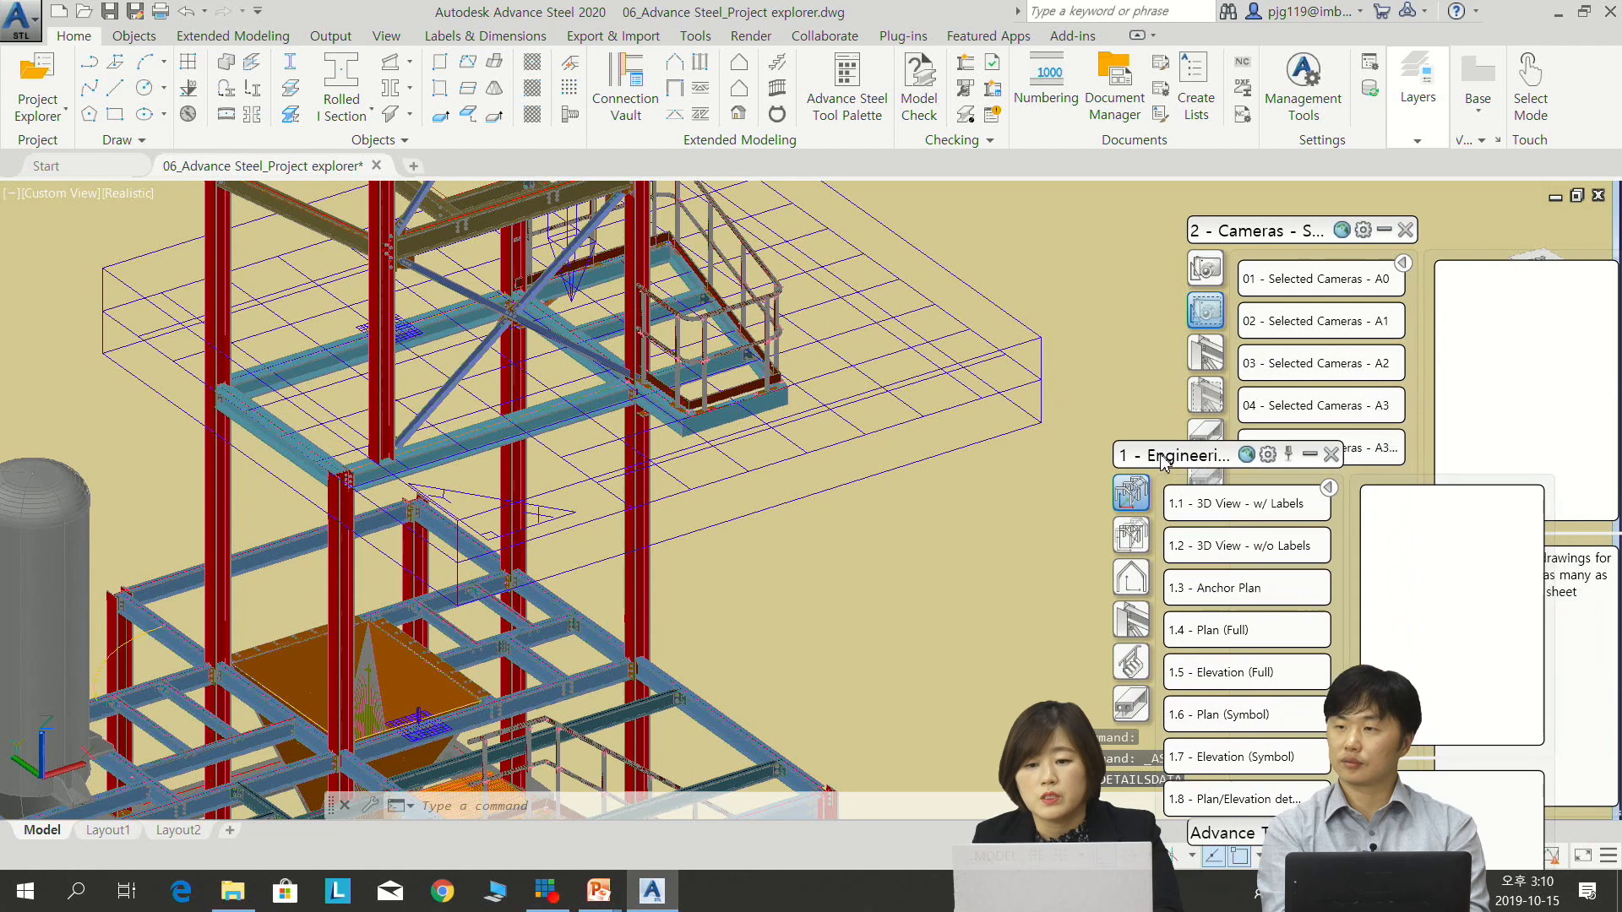
left_click(1164, 69)
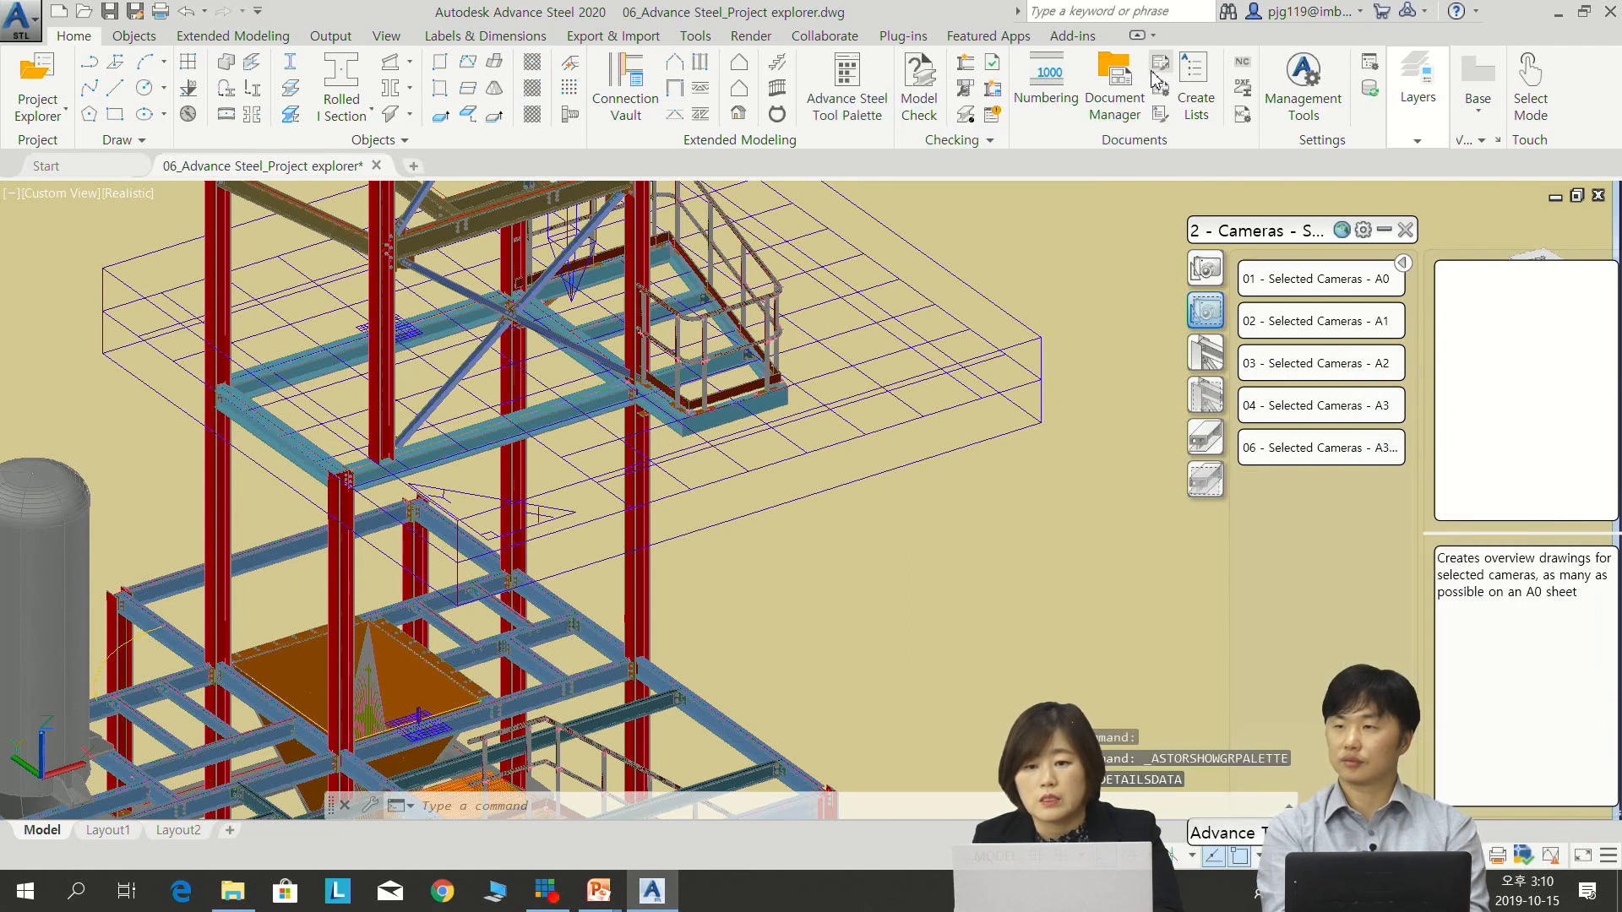
left_click(1164, 69)
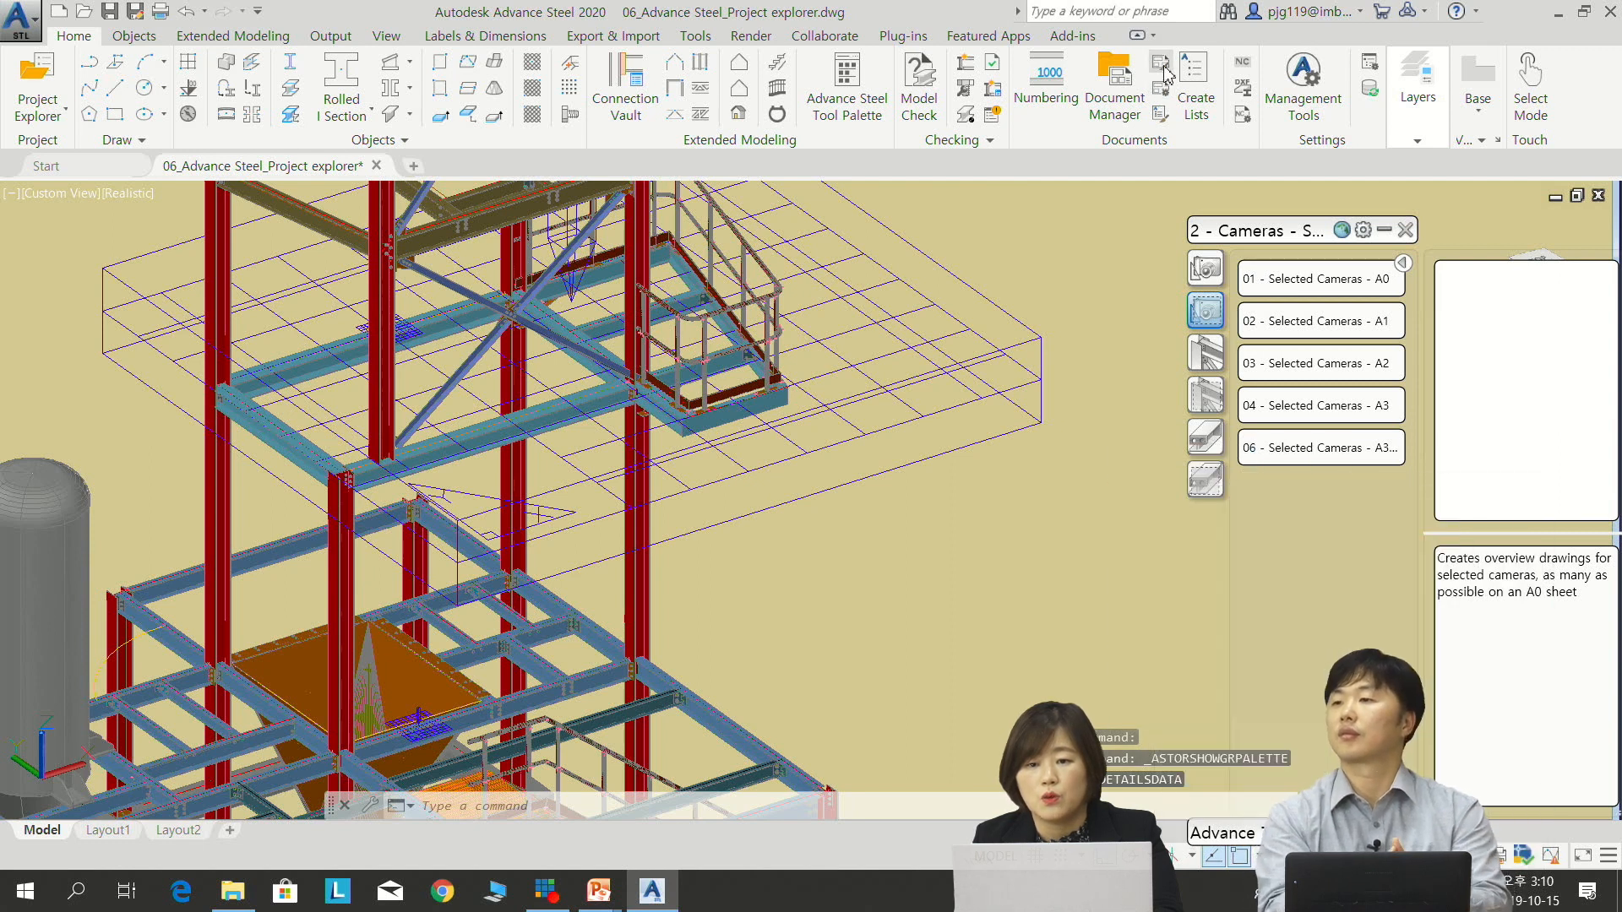
left_click_drag(1151, 467, 1069, 203)
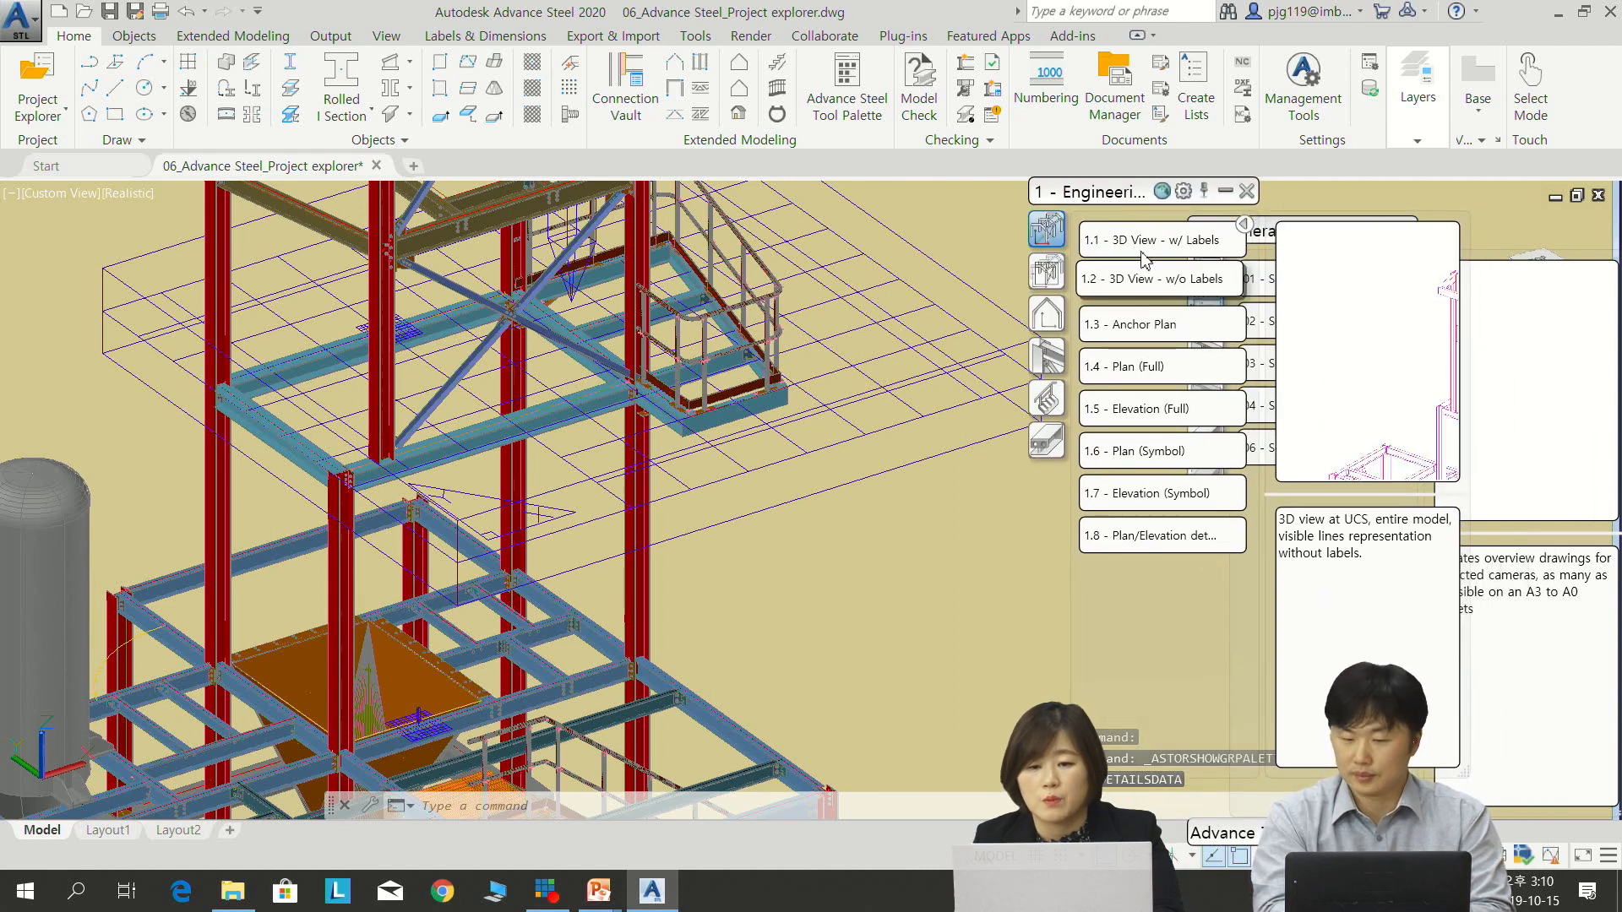
left_click(1056, 281)
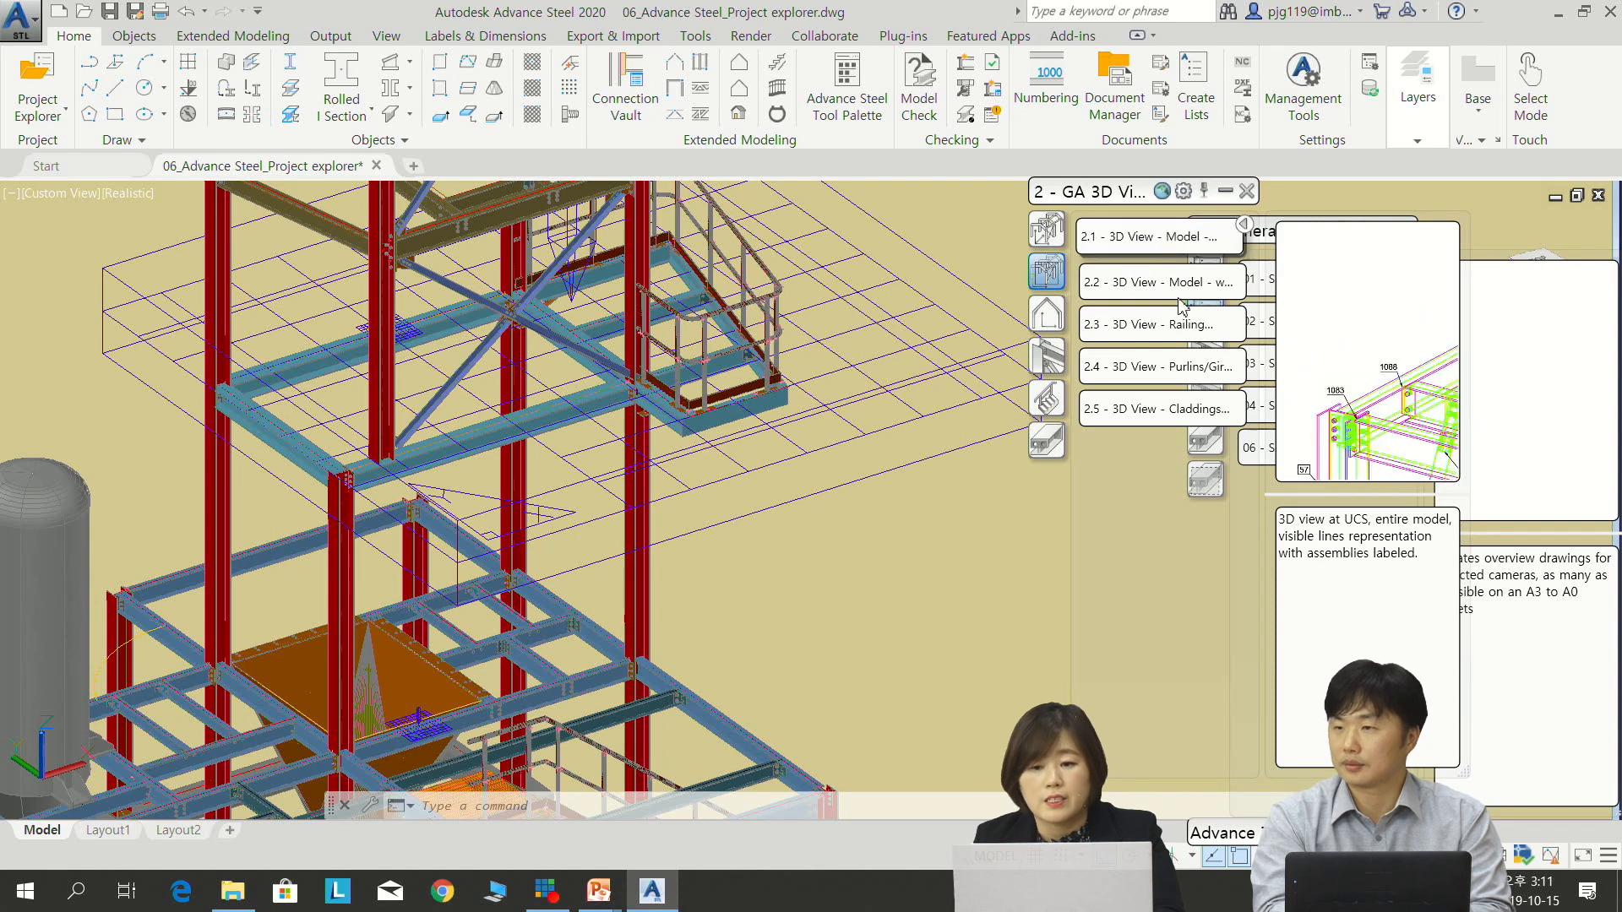
left_click_drag(1116, 200, 835, 240)
Align the UCS with the current 3D view of the whole structure
left_click(1384, 233)
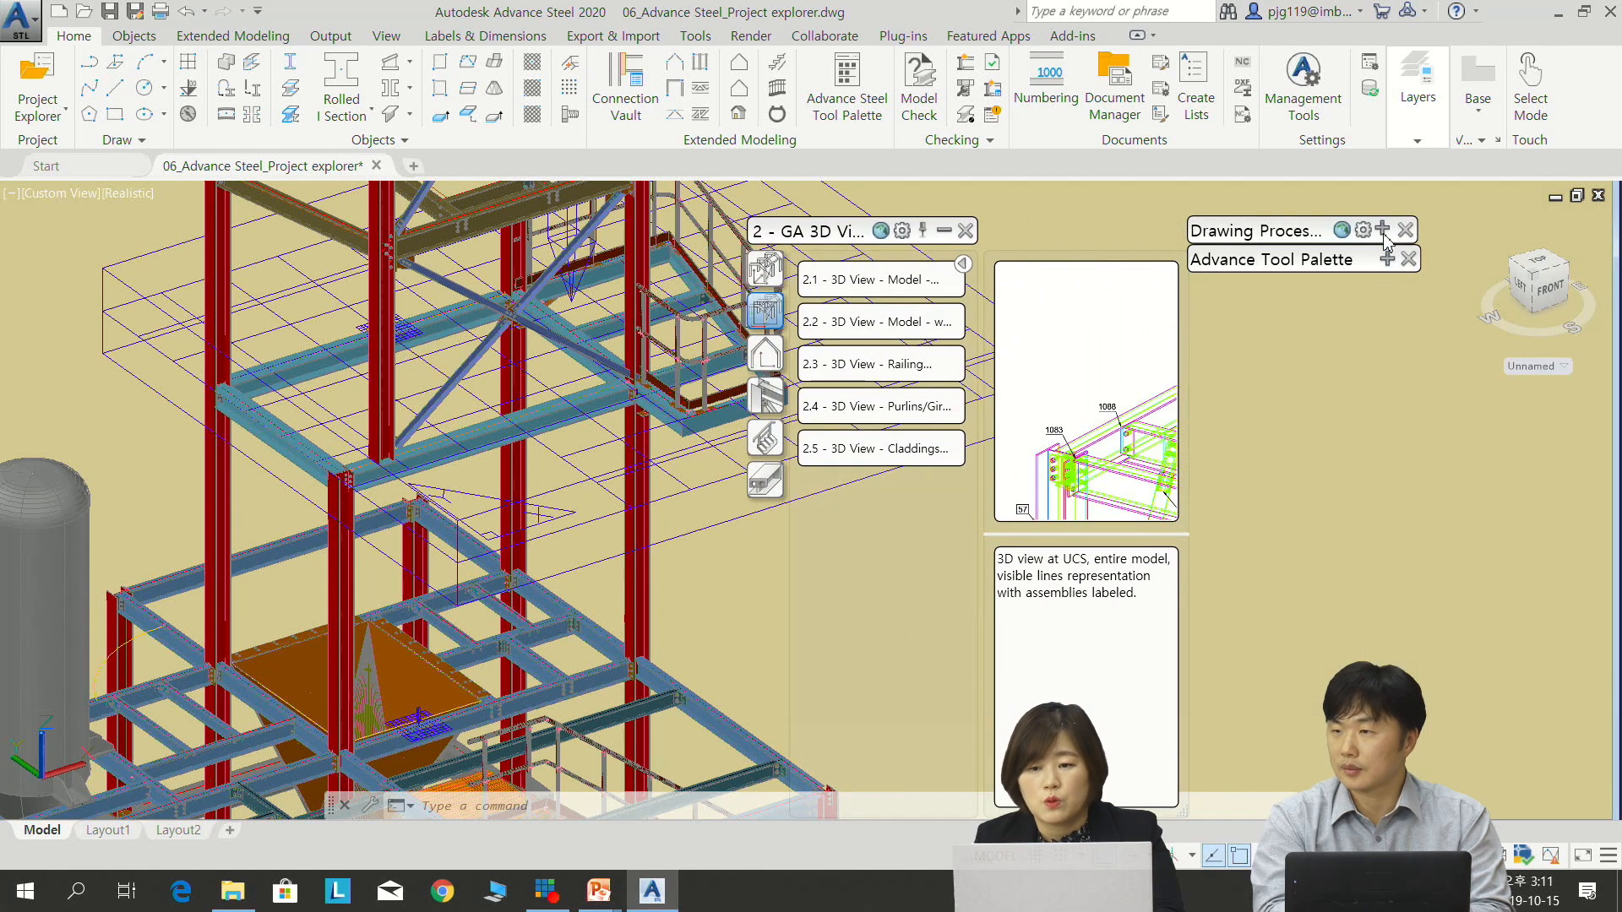
left_click(1386, 260)
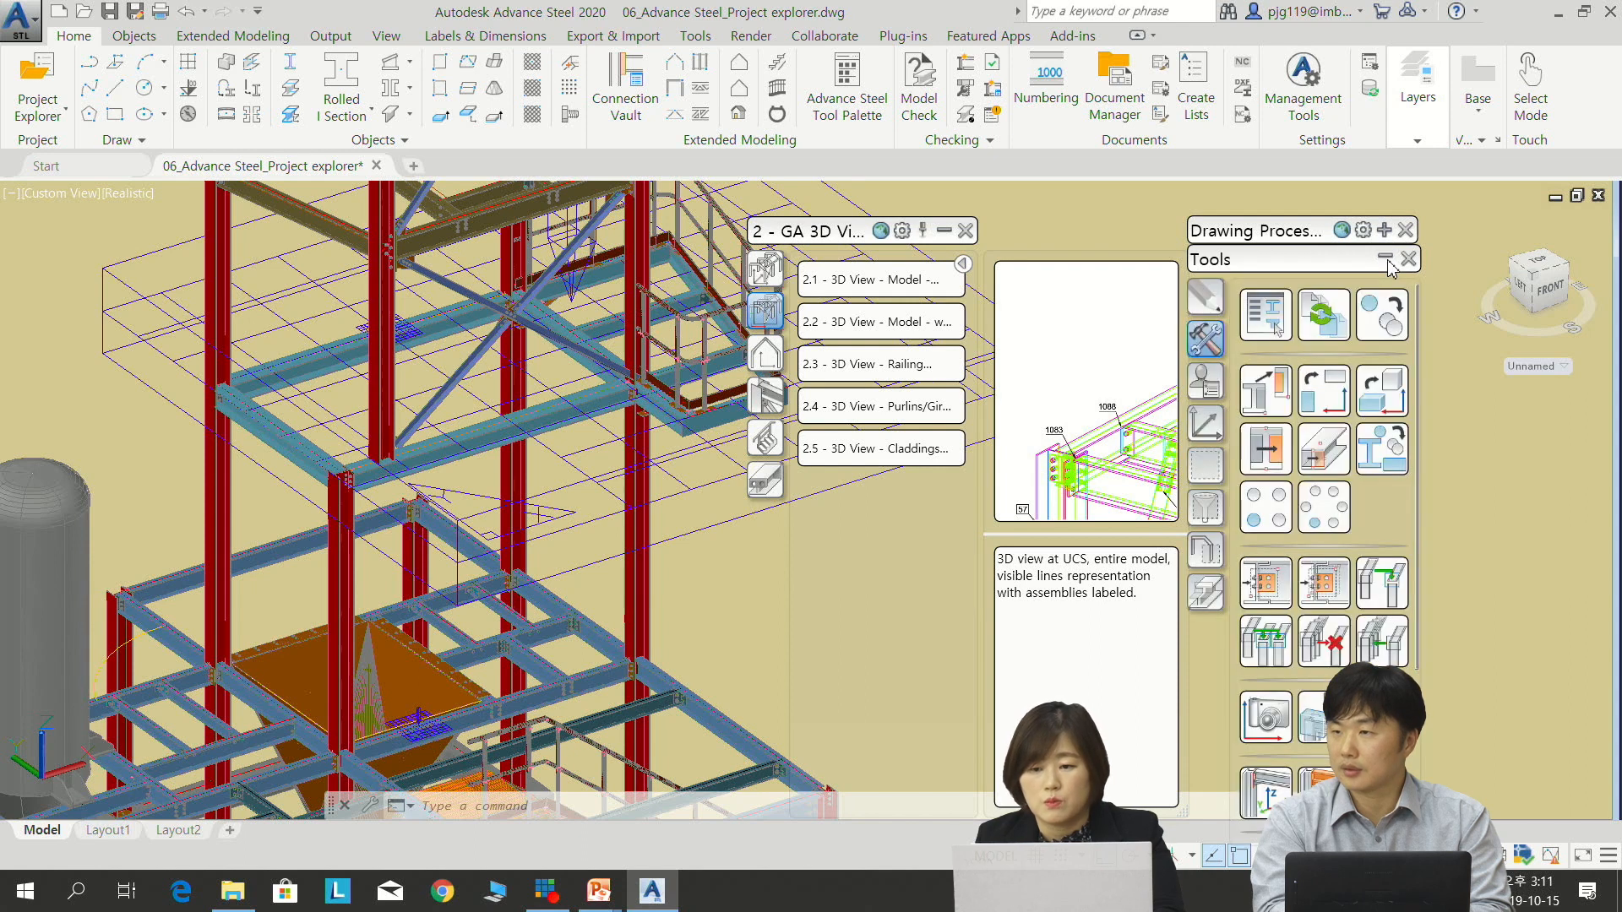
left_click(1208, 431)
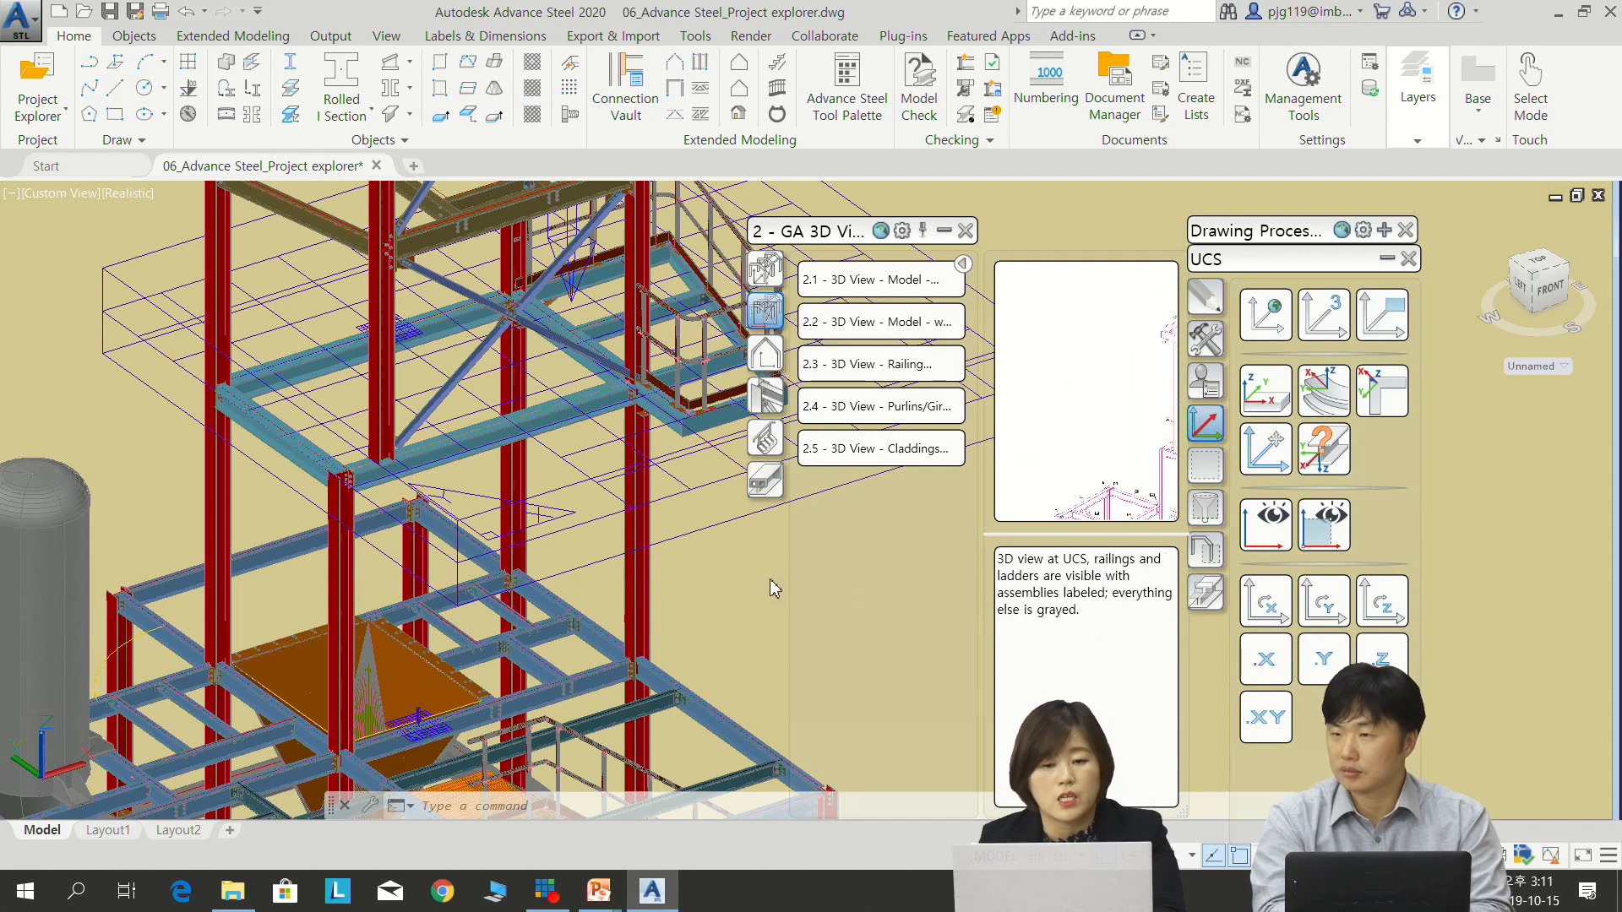
scroll(665, 448, "down", 5)
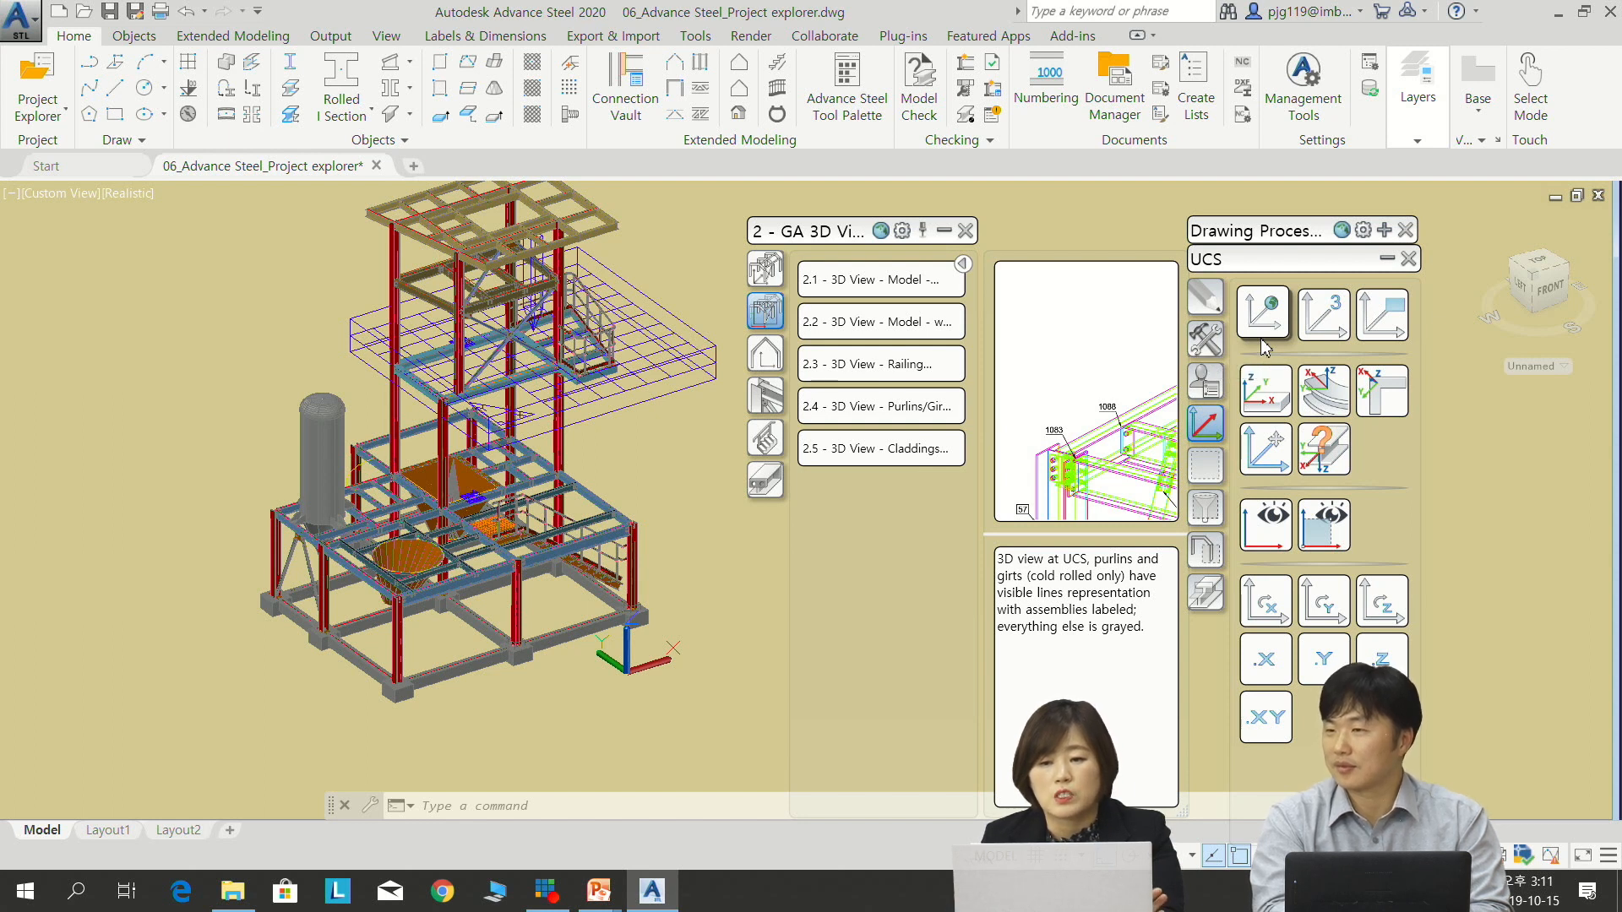
left_click(1390, 330)
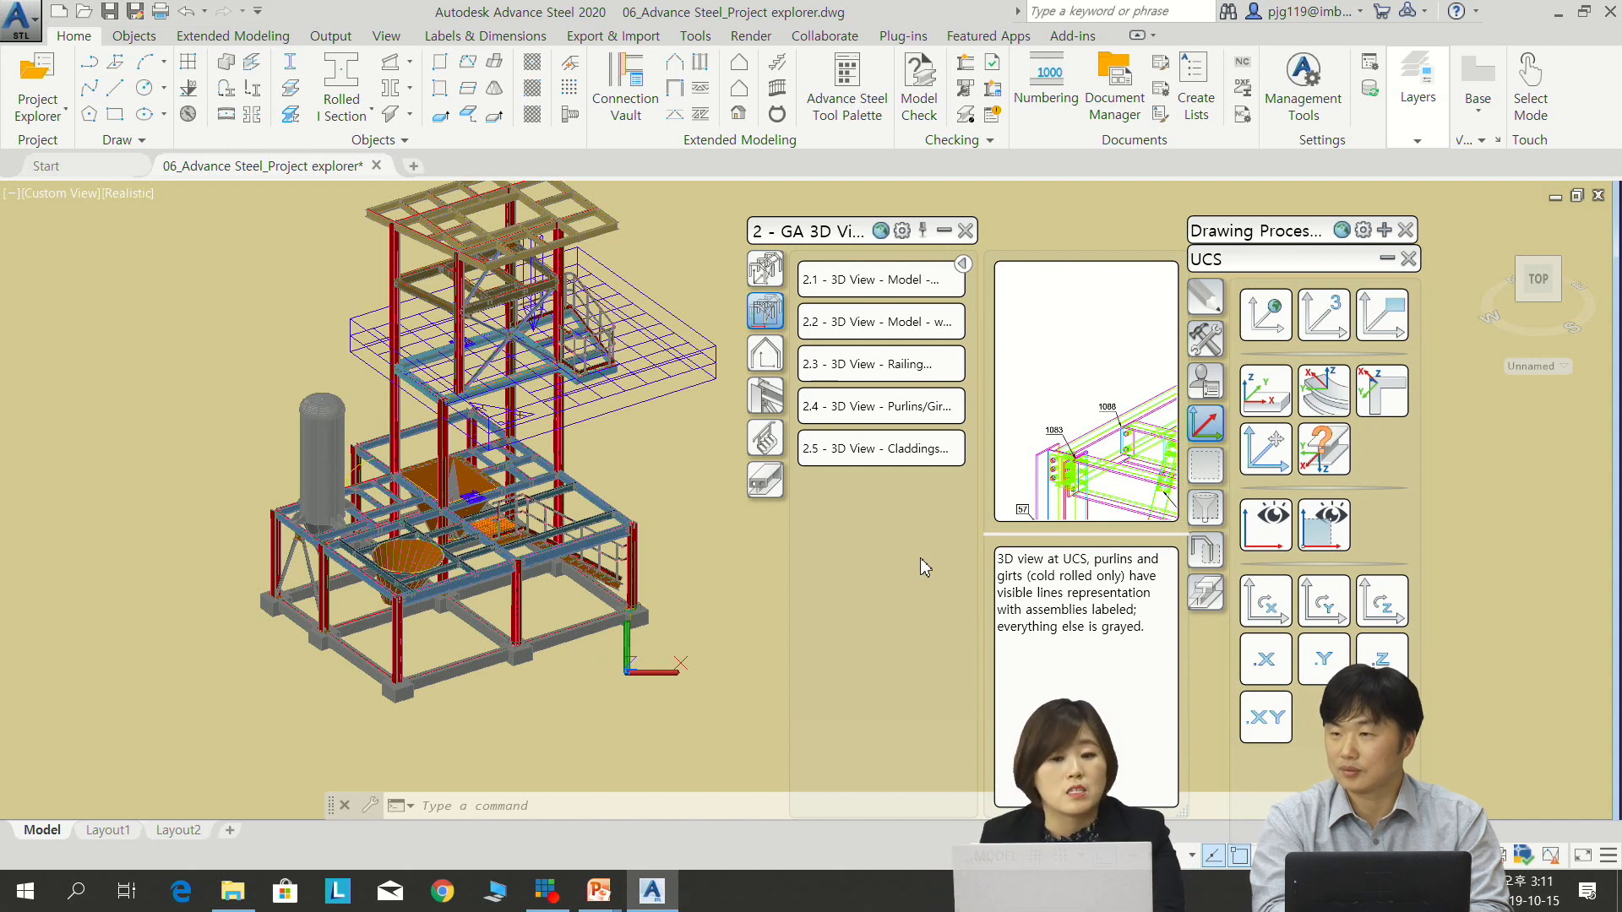
Create a detail with default settings using style 2.2, the 3D model view without labels, and open 001.dwg from the Document Manager
left_click(919, 326)
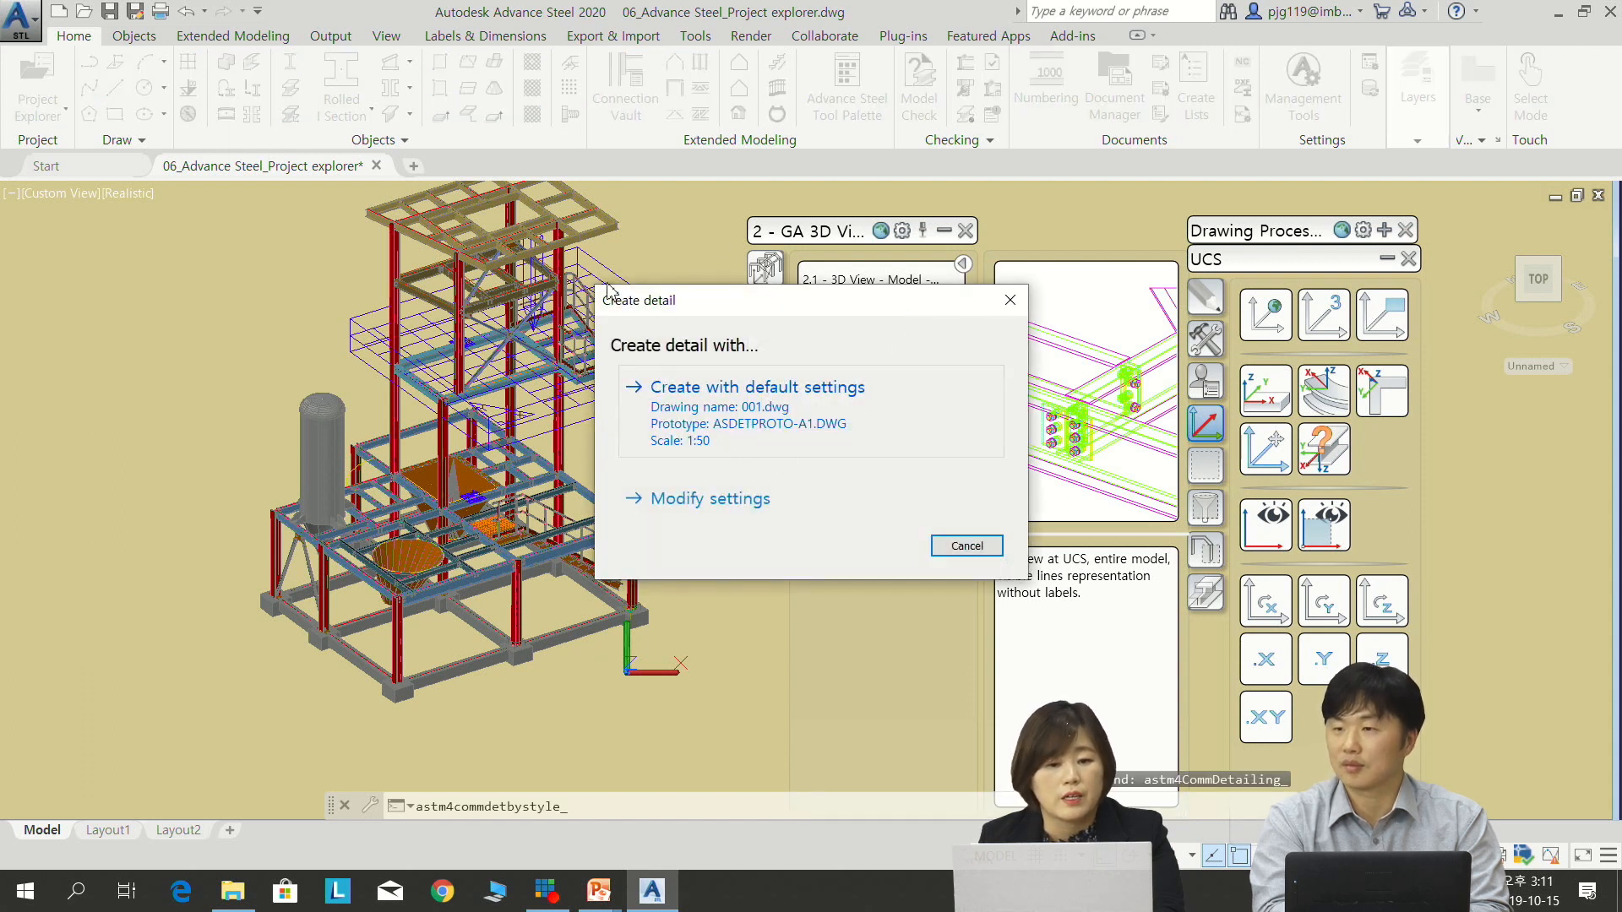
left_click(813, 420)
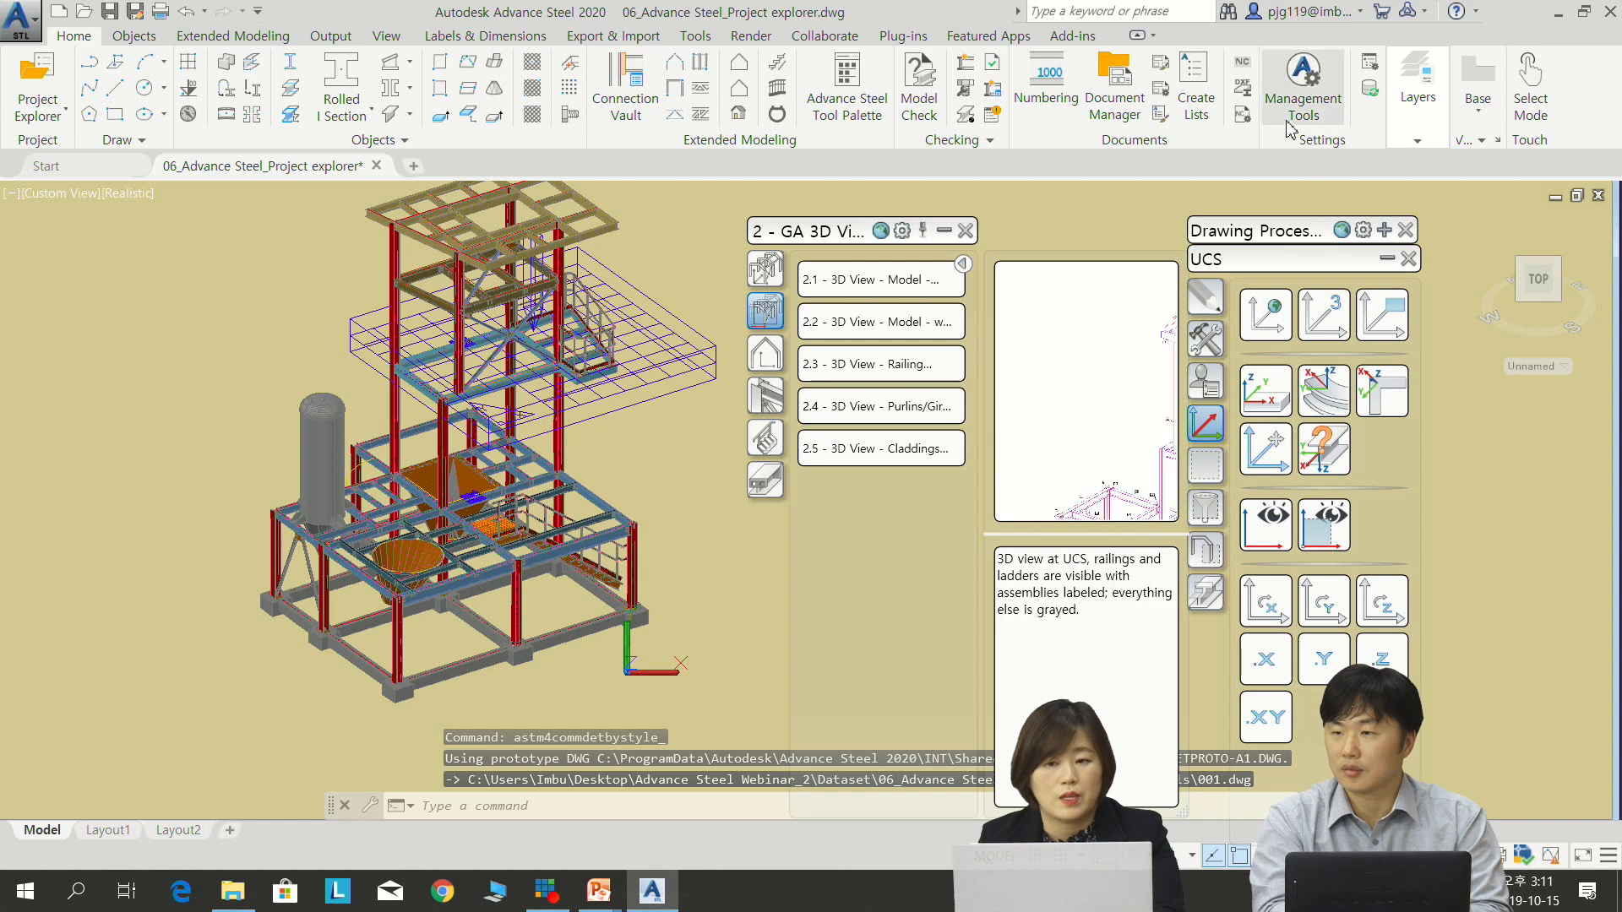
left_click(1125, 107)
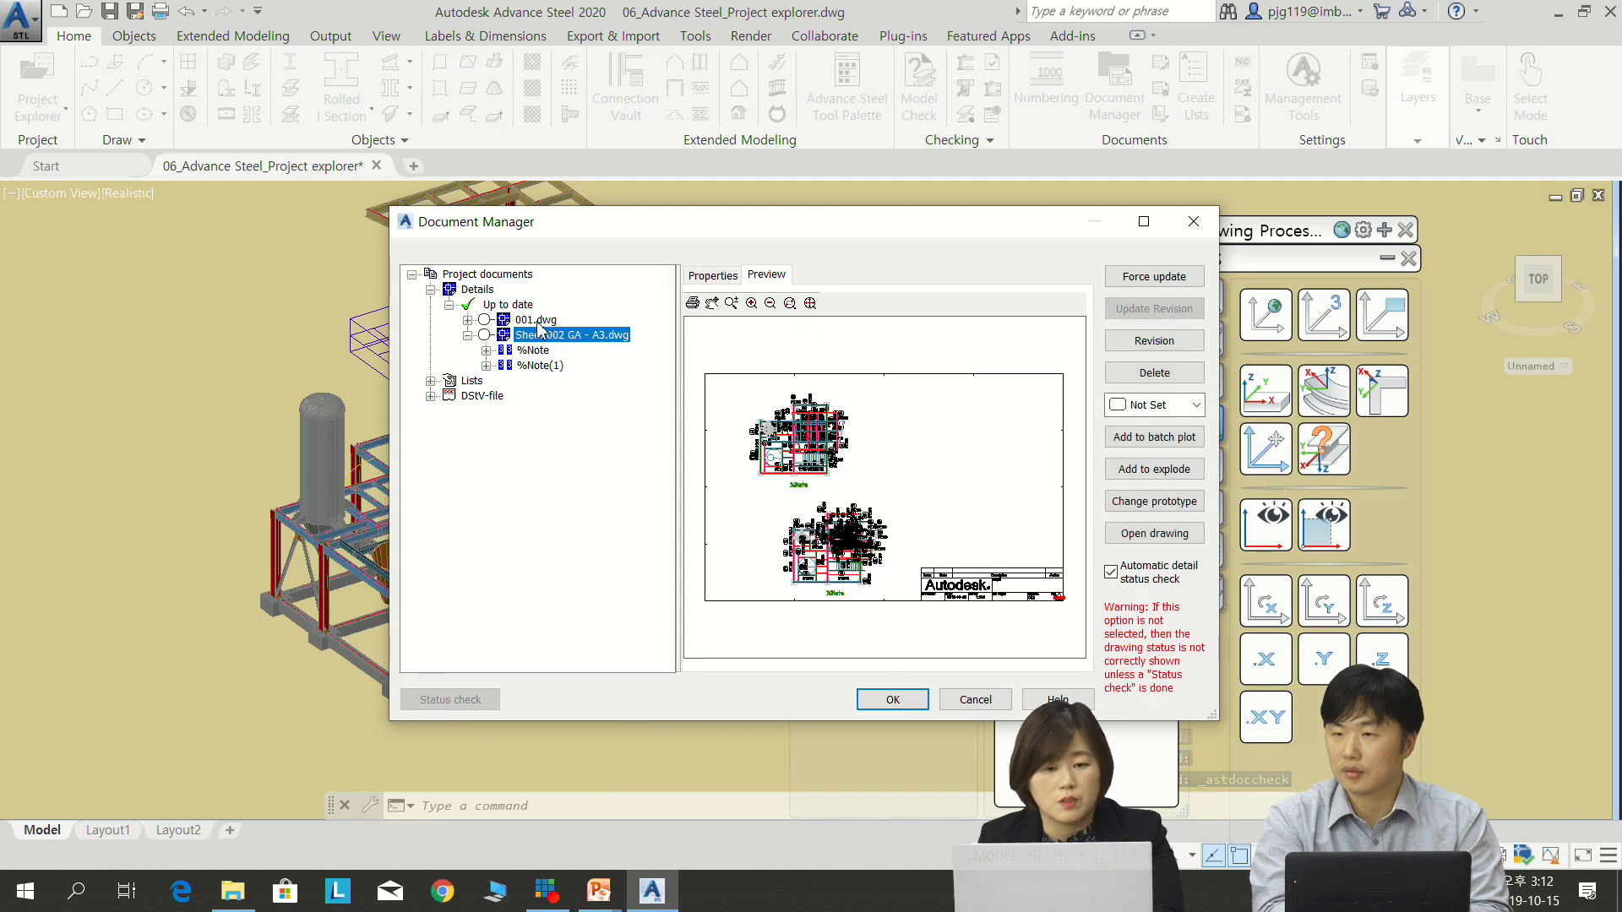
double_click(539, 321)
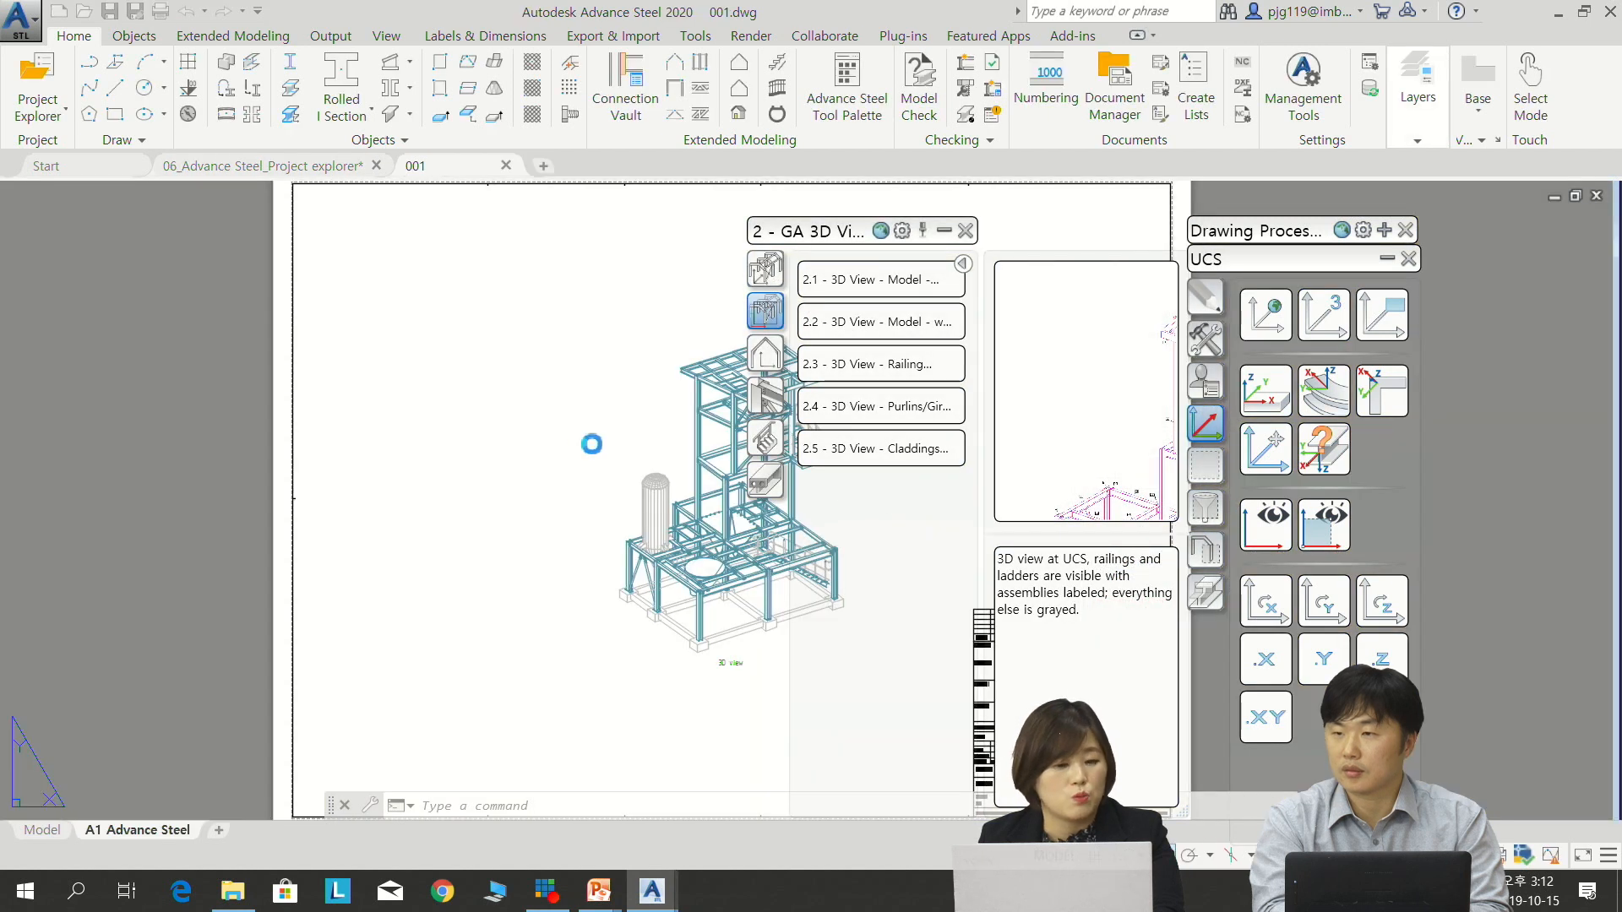
middle_click_drag(605, 468, 396, 442)
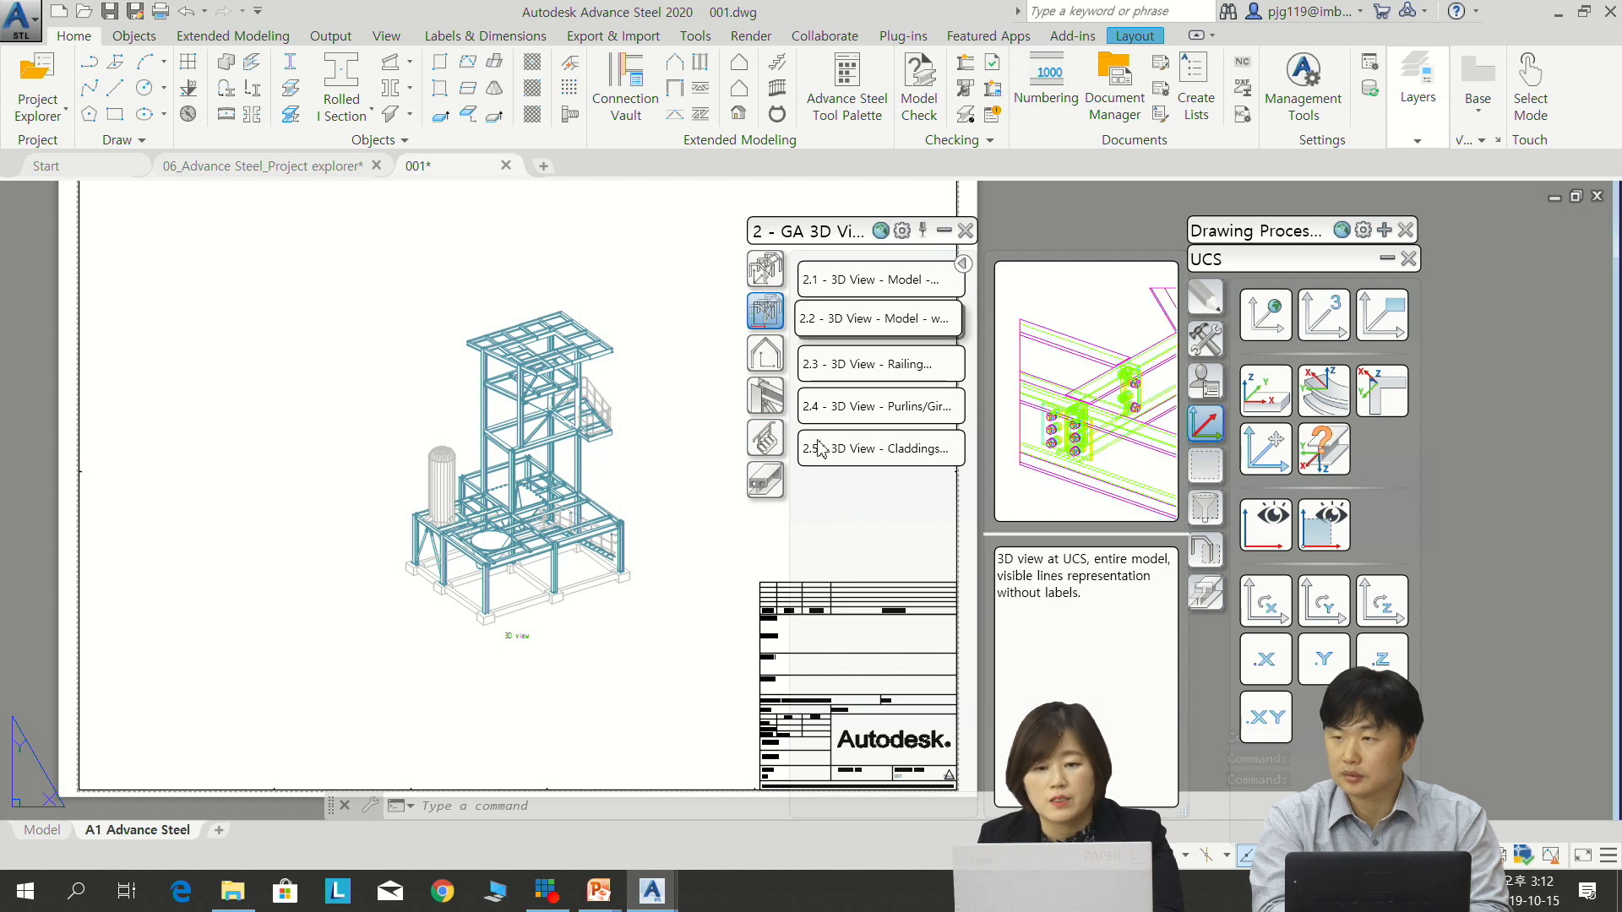
Compare the All Cameras drawing processes with the Selected Cameras ones while drawing 001.dwg is open
left_click(1369, 232)
left_click(1207, 272)
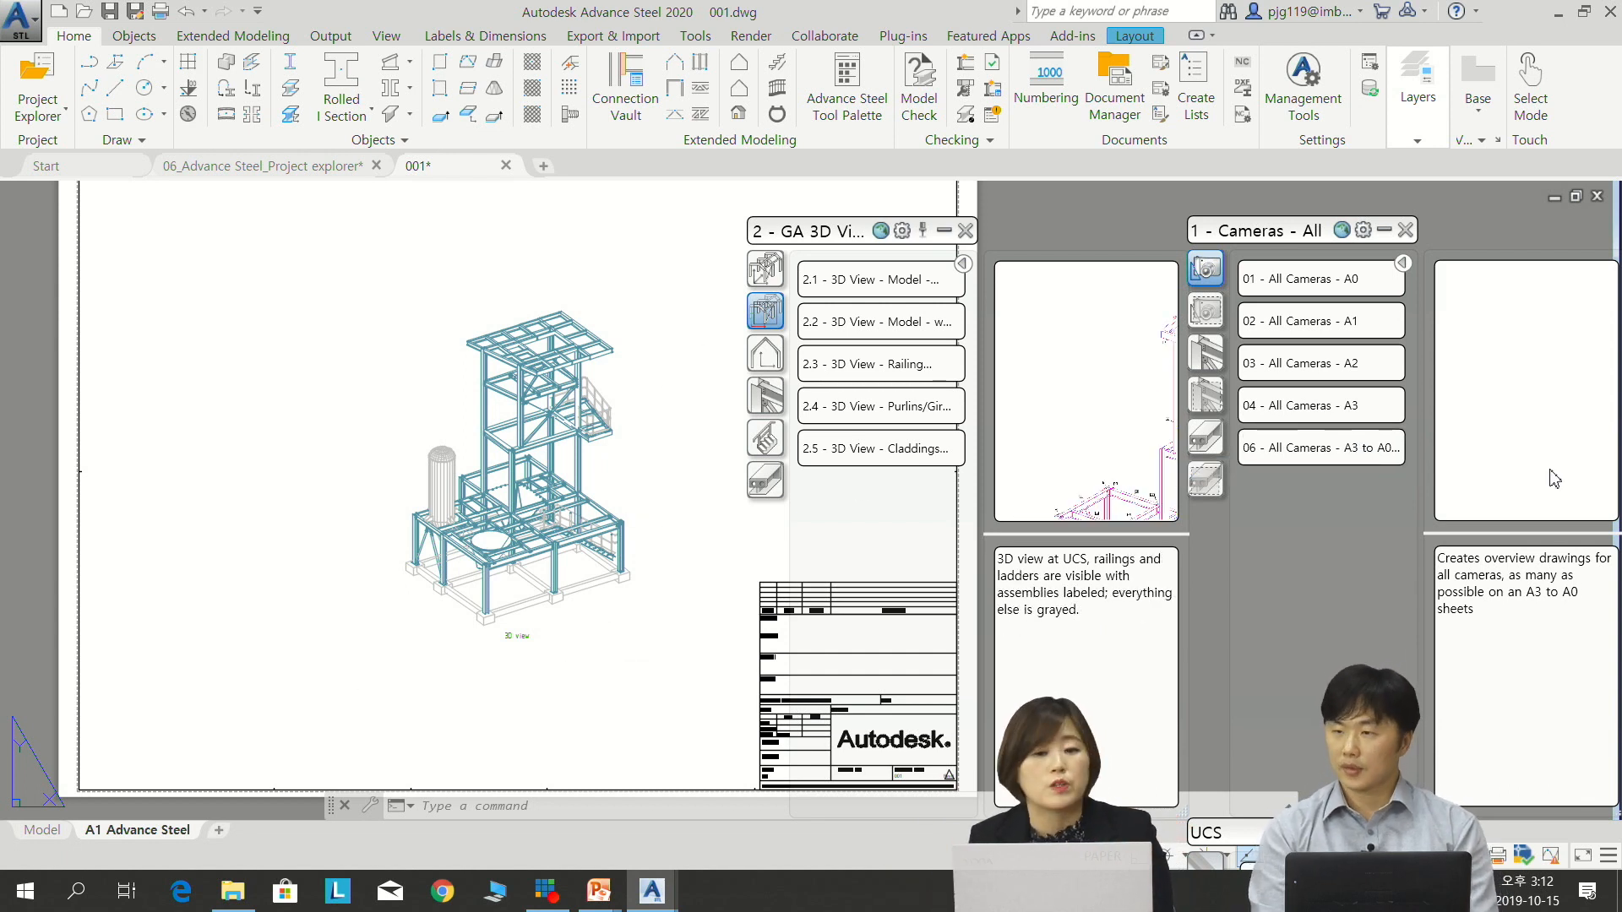
left_click(1208, 312)
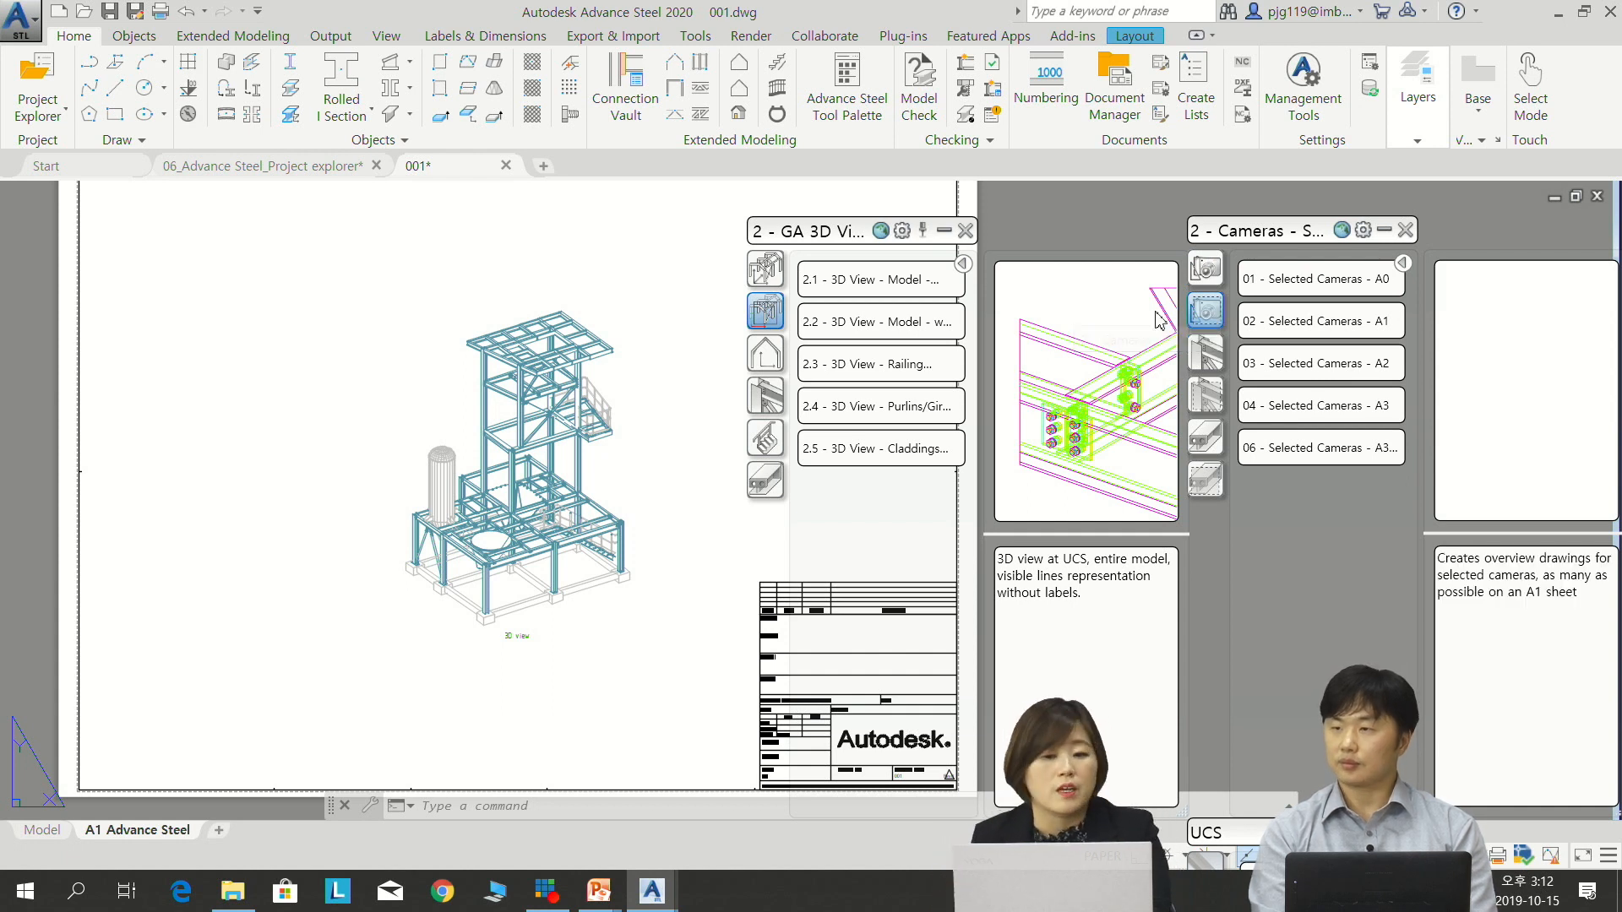
left_click(1559, 12)
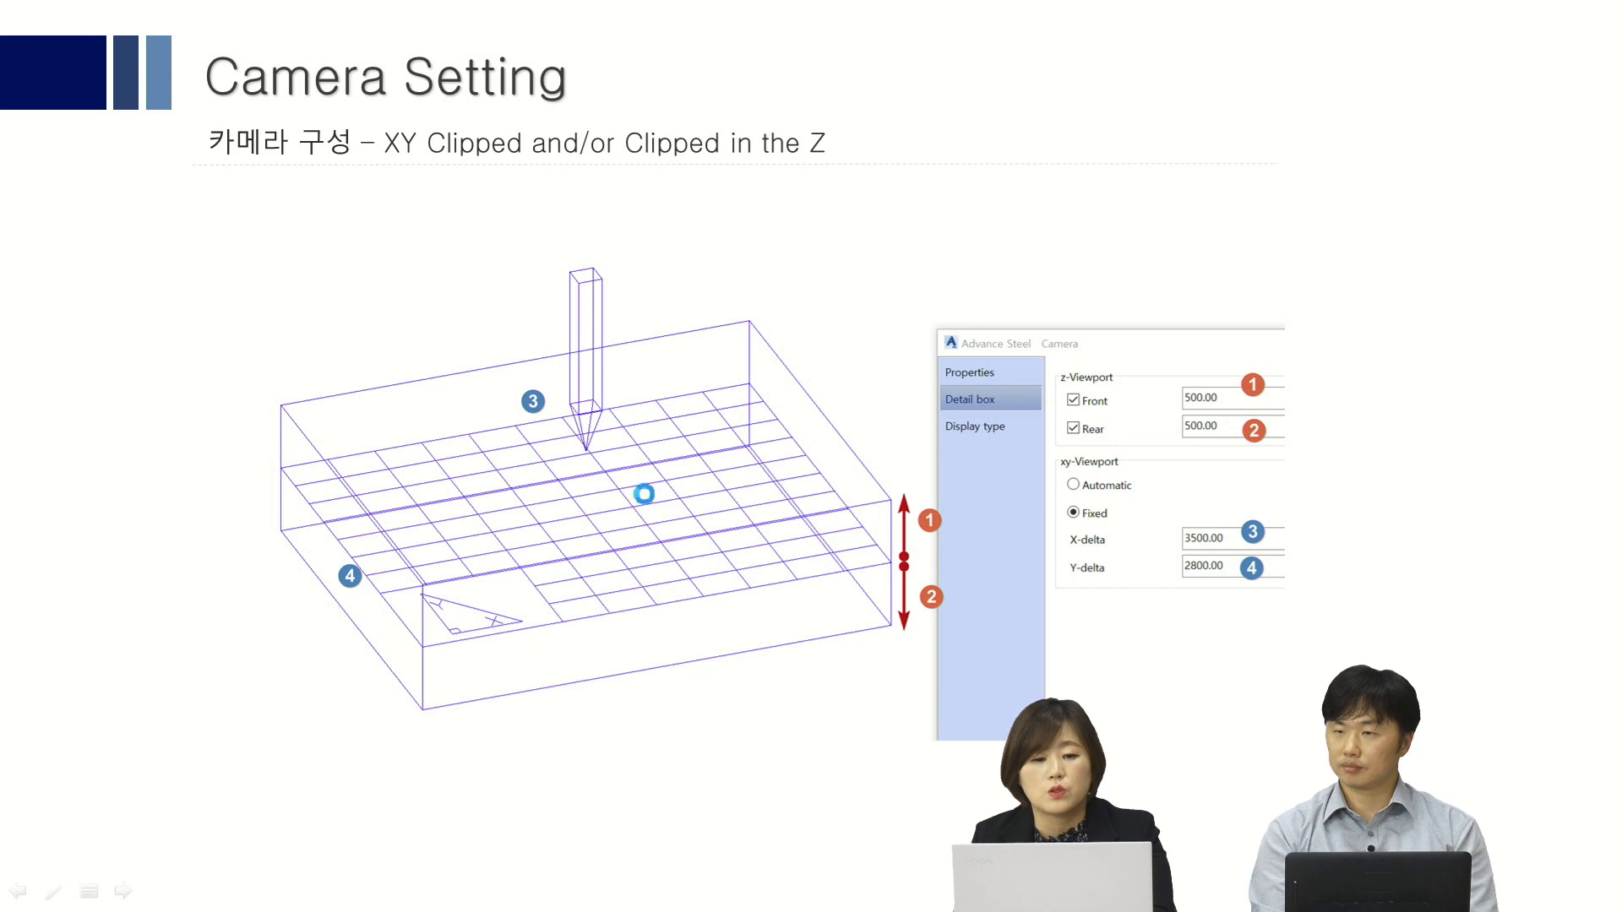
left_click(646, 500)
left_click(651, 496)
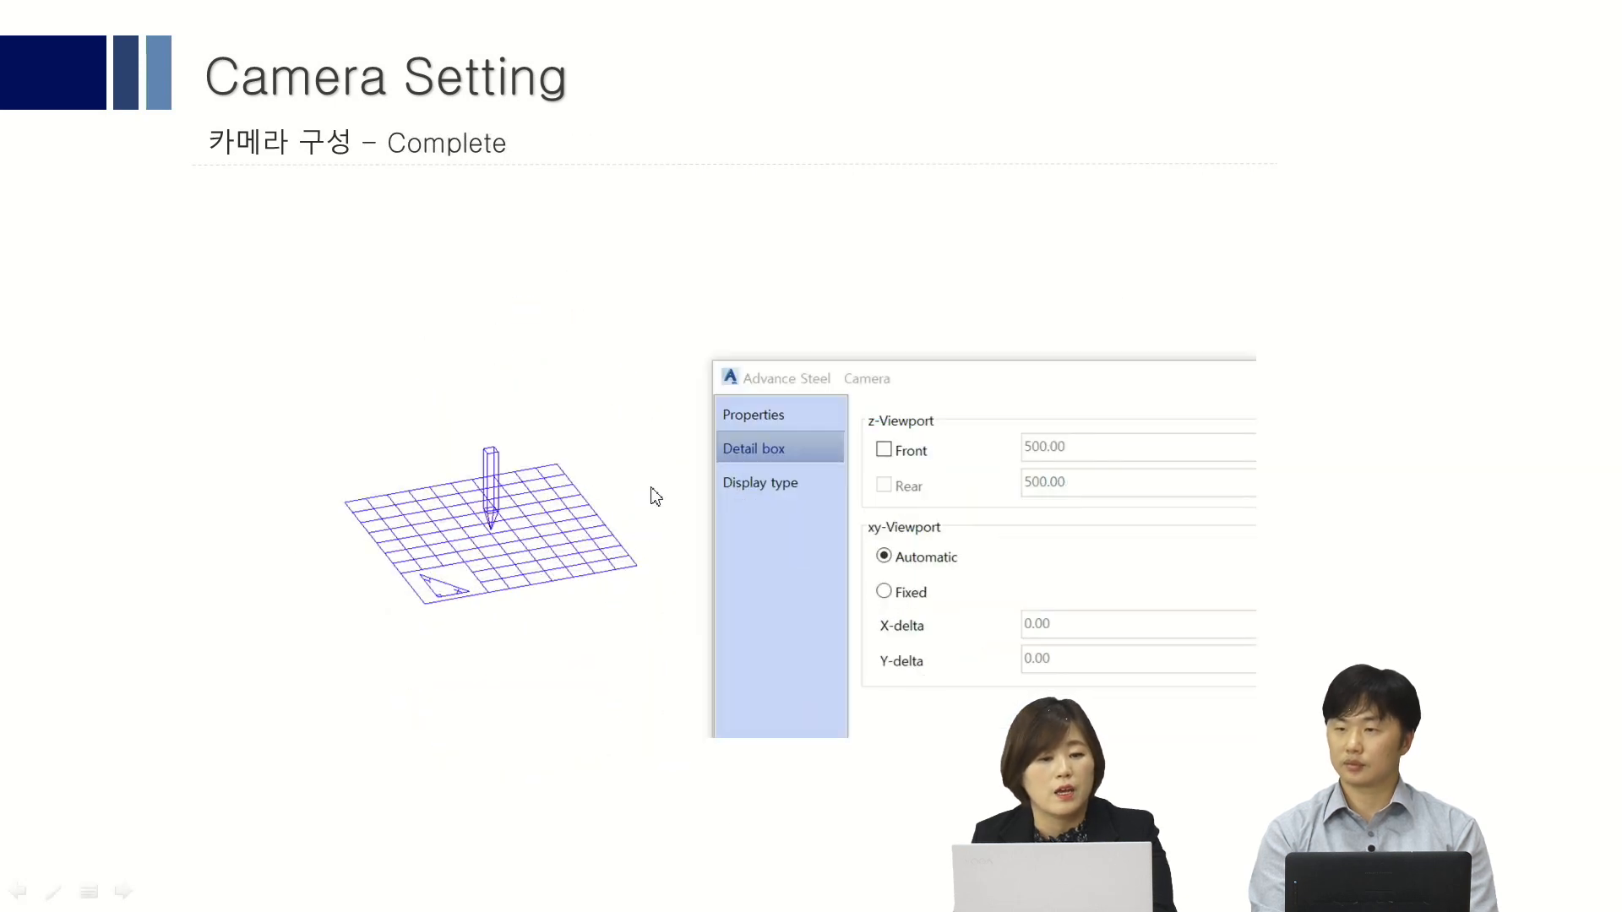
left_click(652, 496)
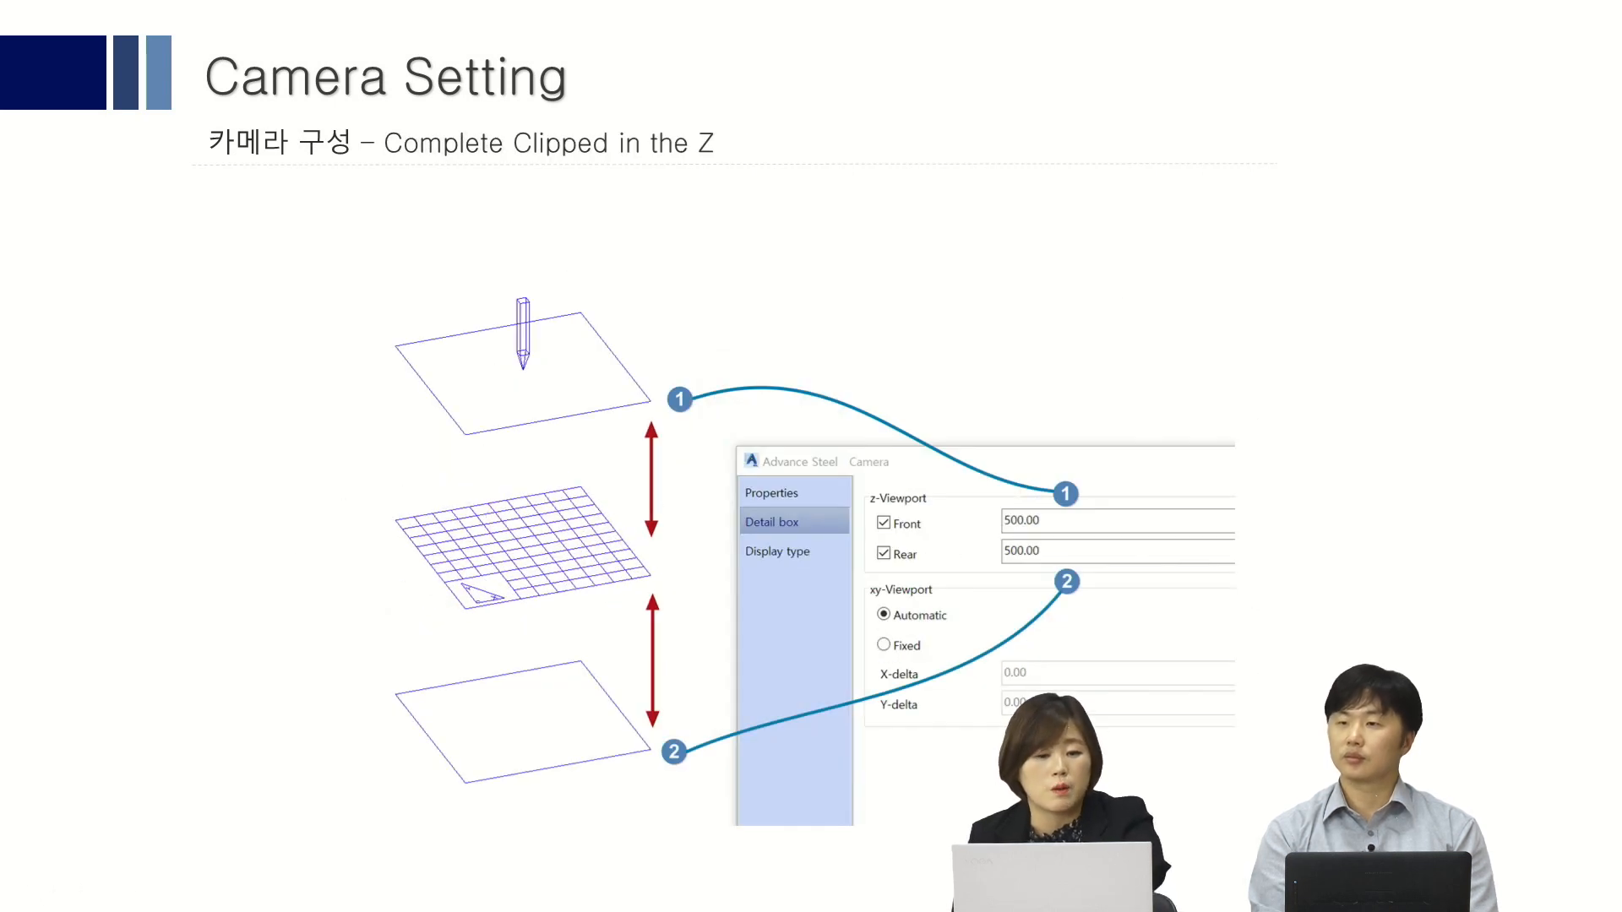
key("Right")
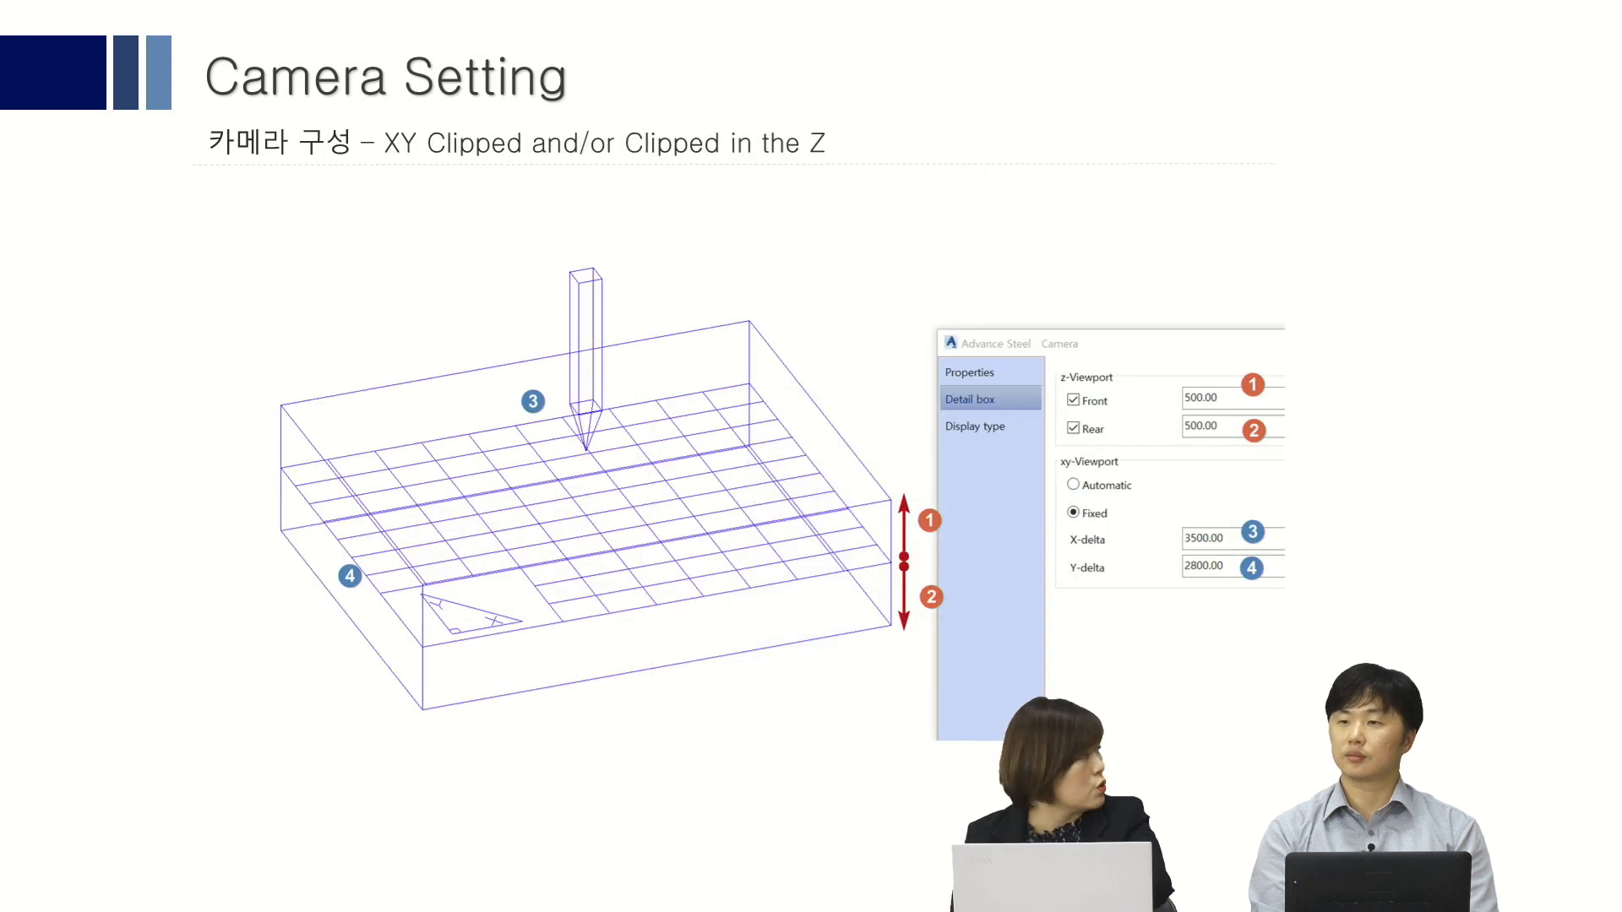
Switch to the Advance Steel structure model and review the type, style and scale of the upper platform's camera
key("super")
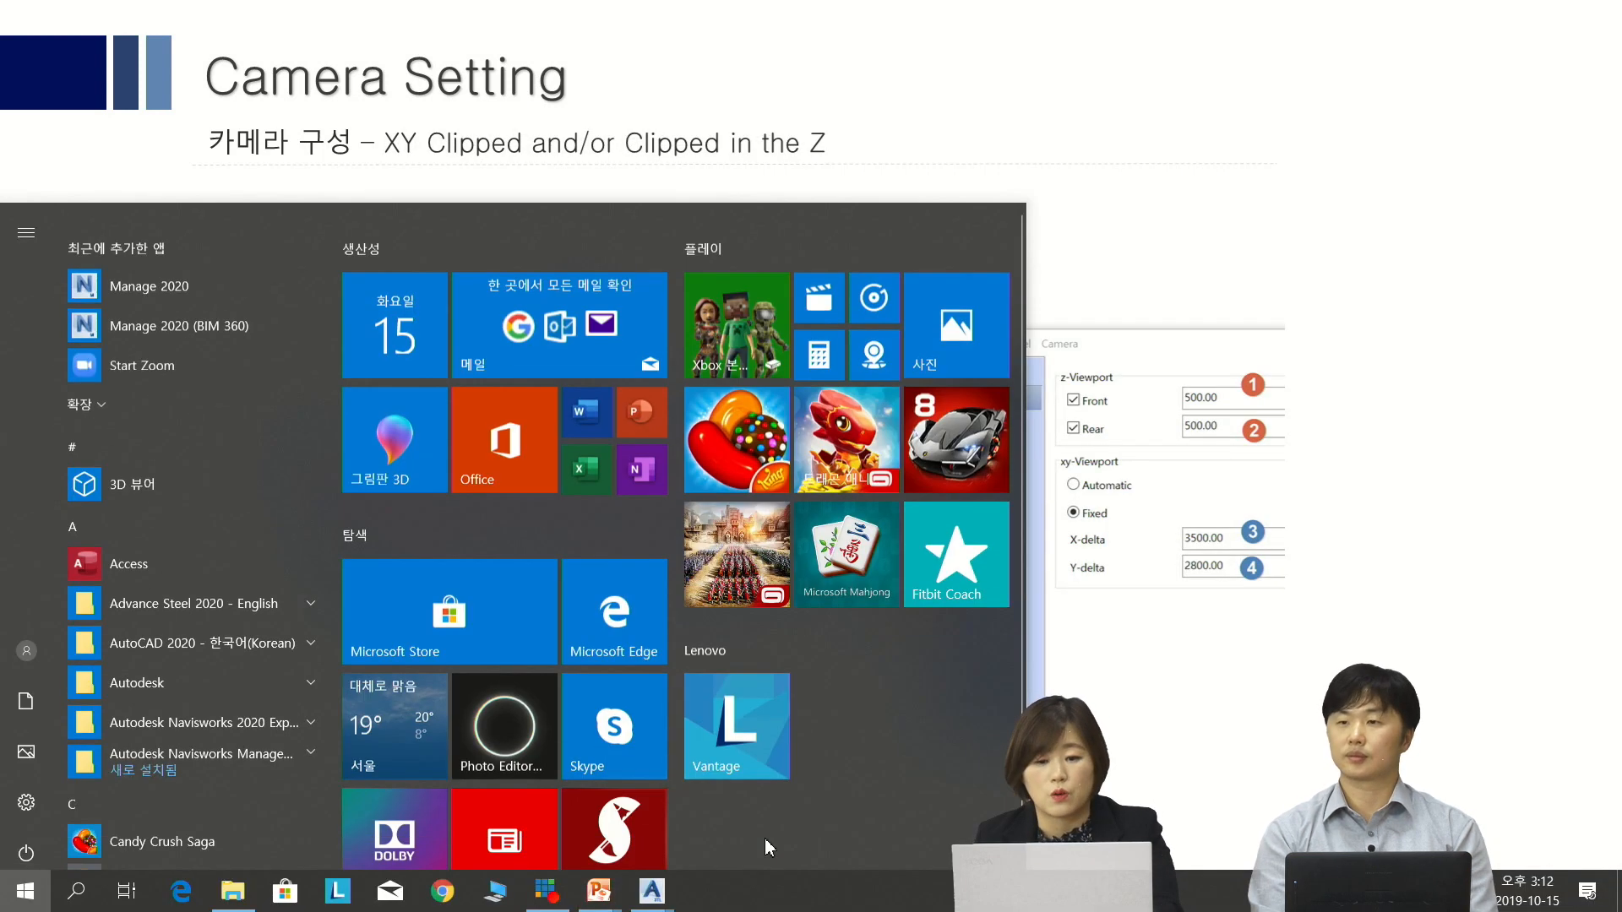
mouse_move(651, 891)
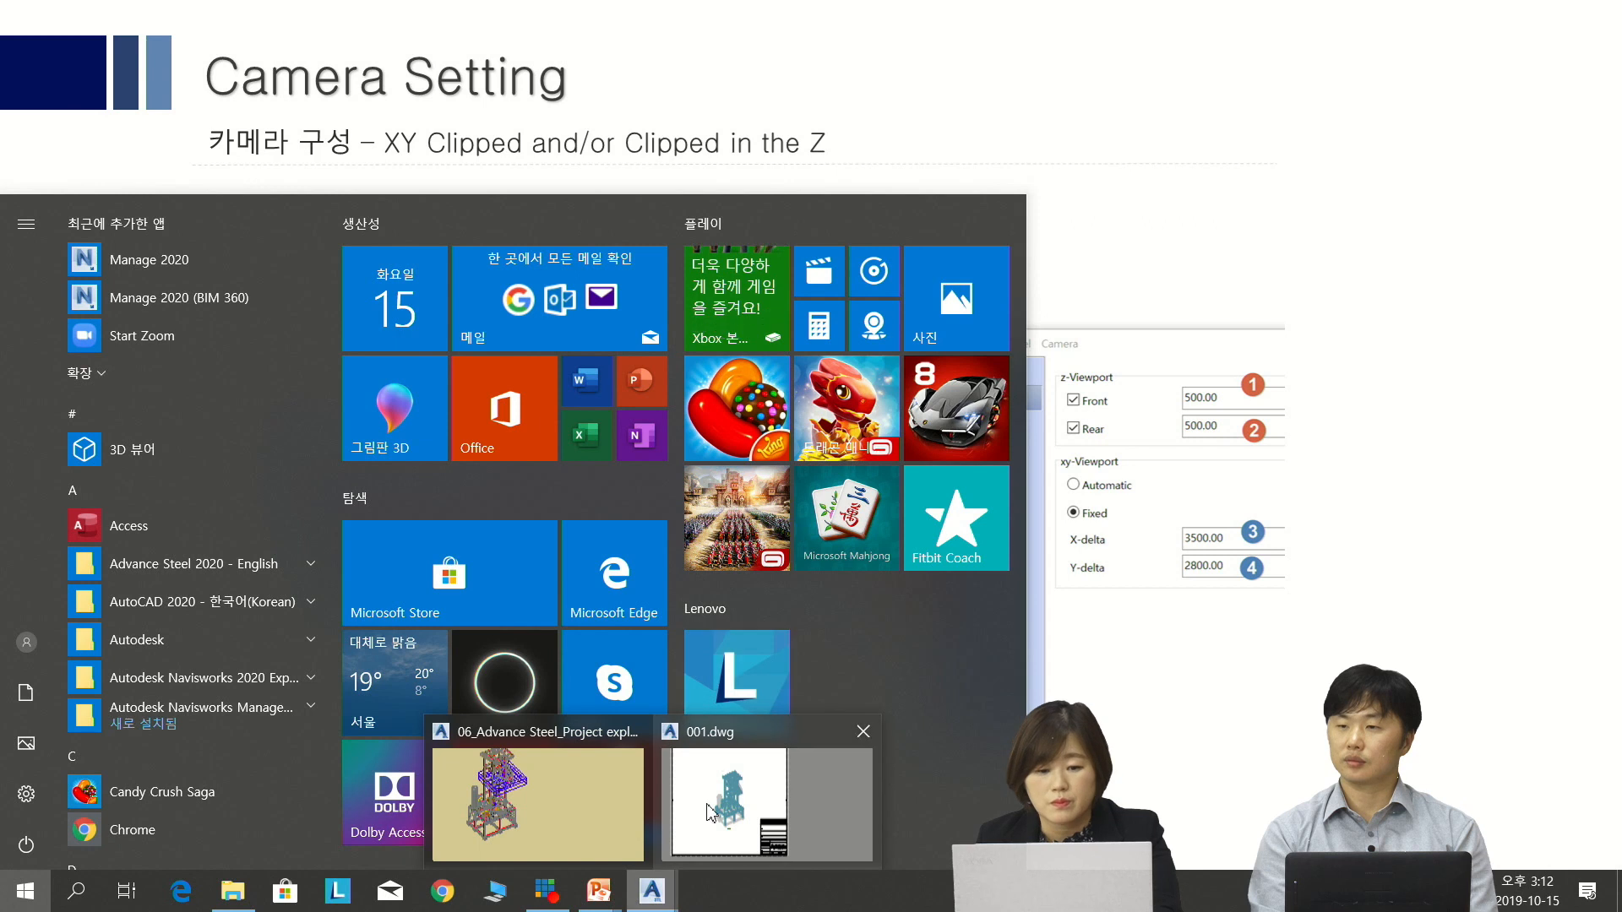
left_click(538, 799)
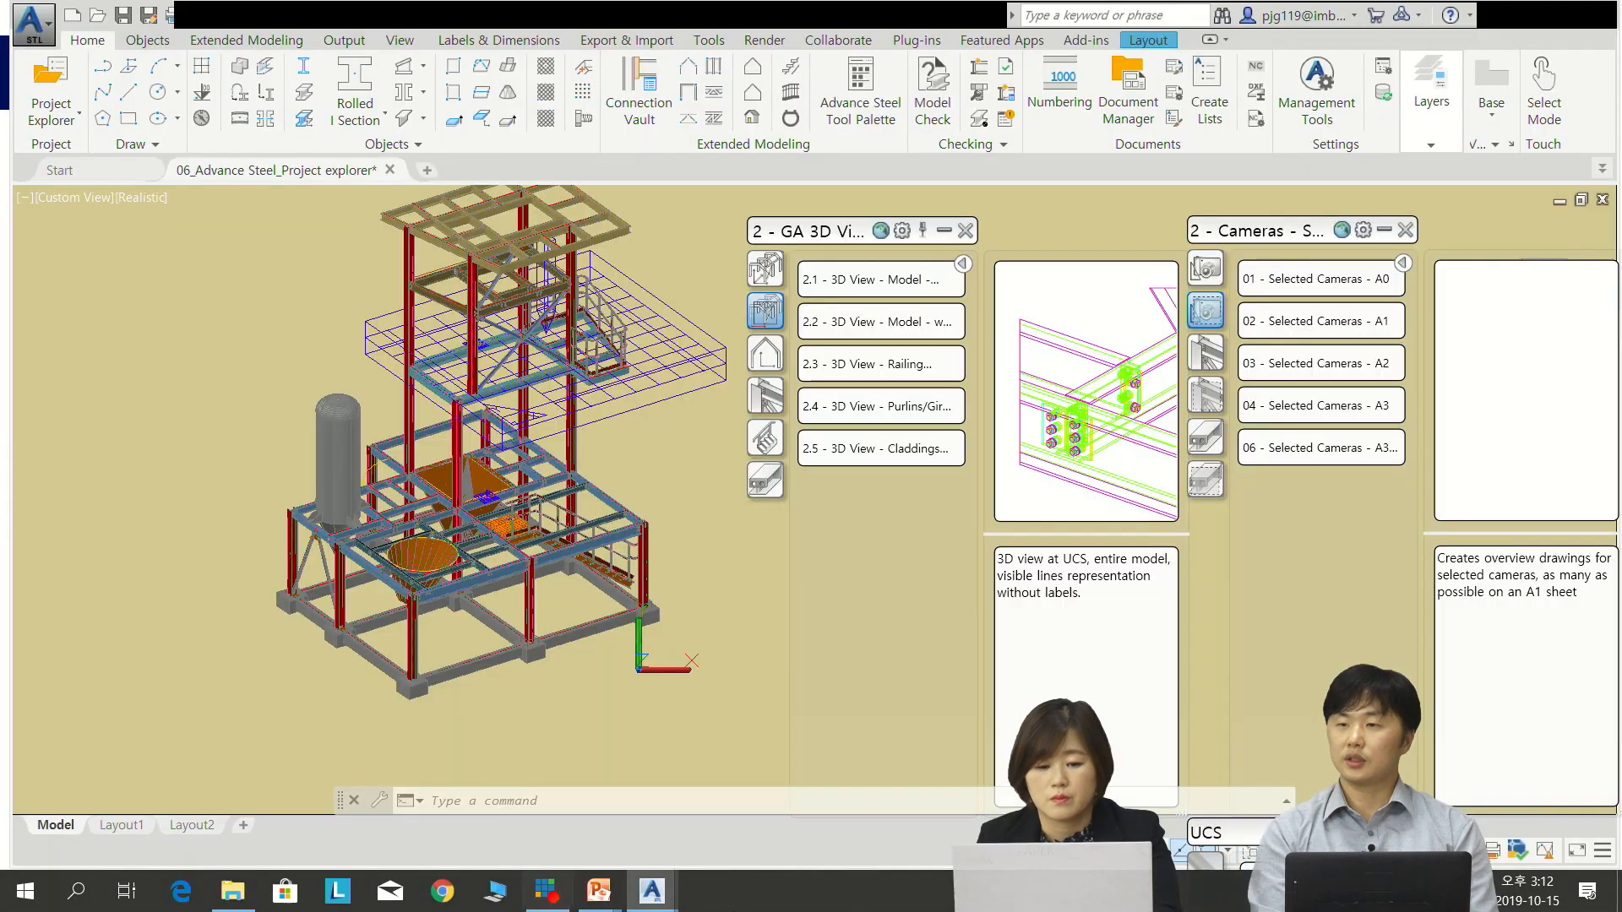
middle_click_drag(601, 402, 610, 469)
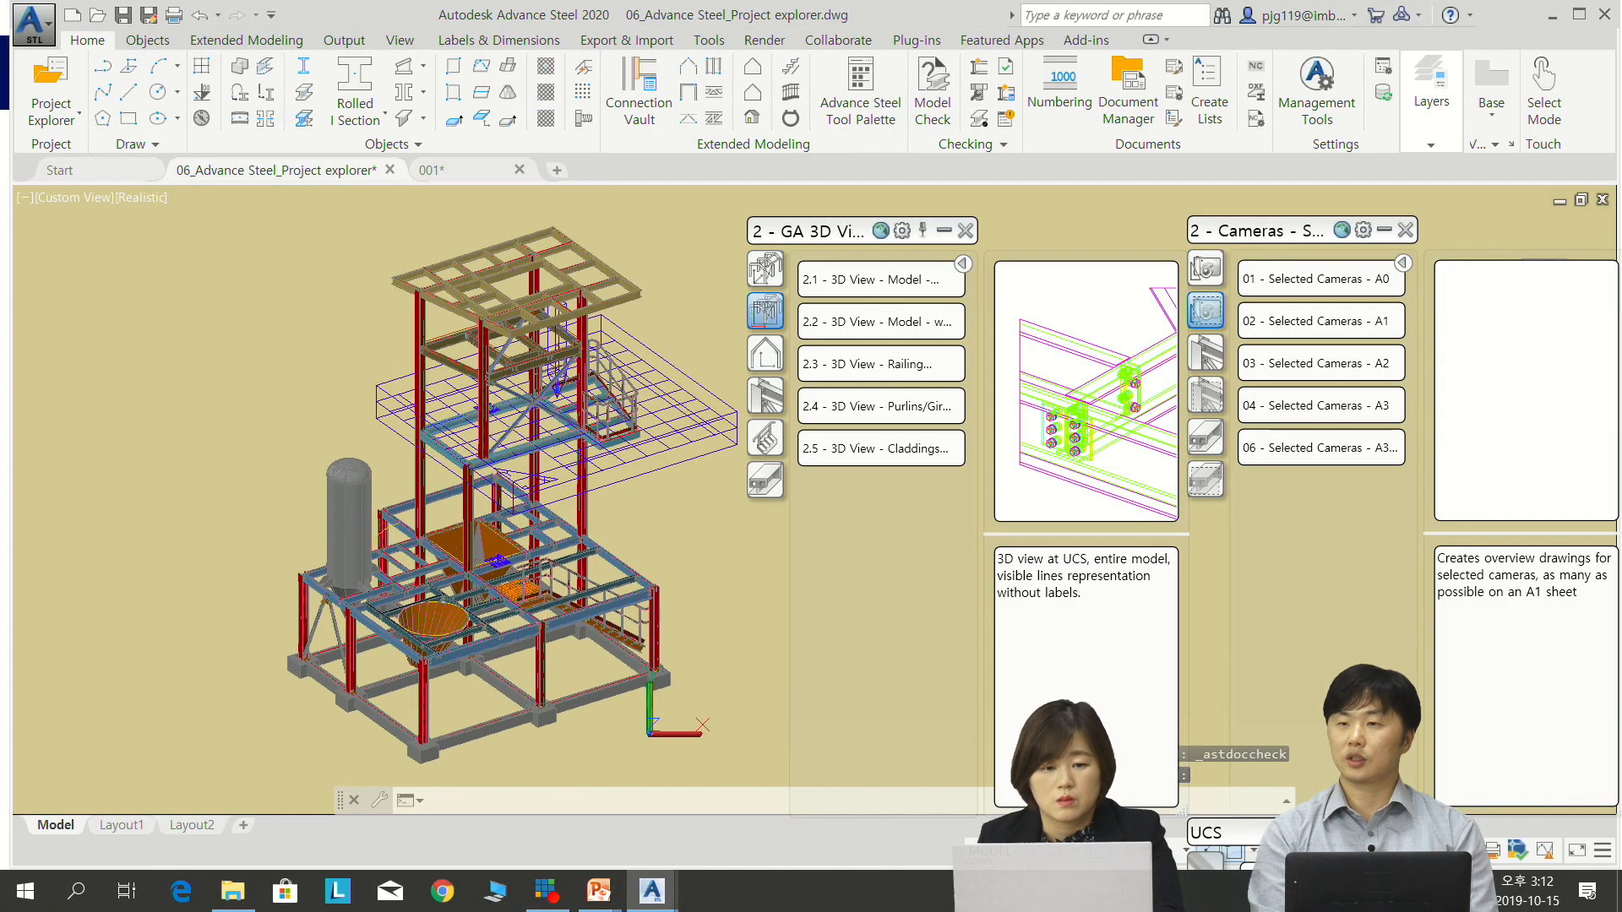
scroll(645, 481, "up", 4)
left_click(670, 422)
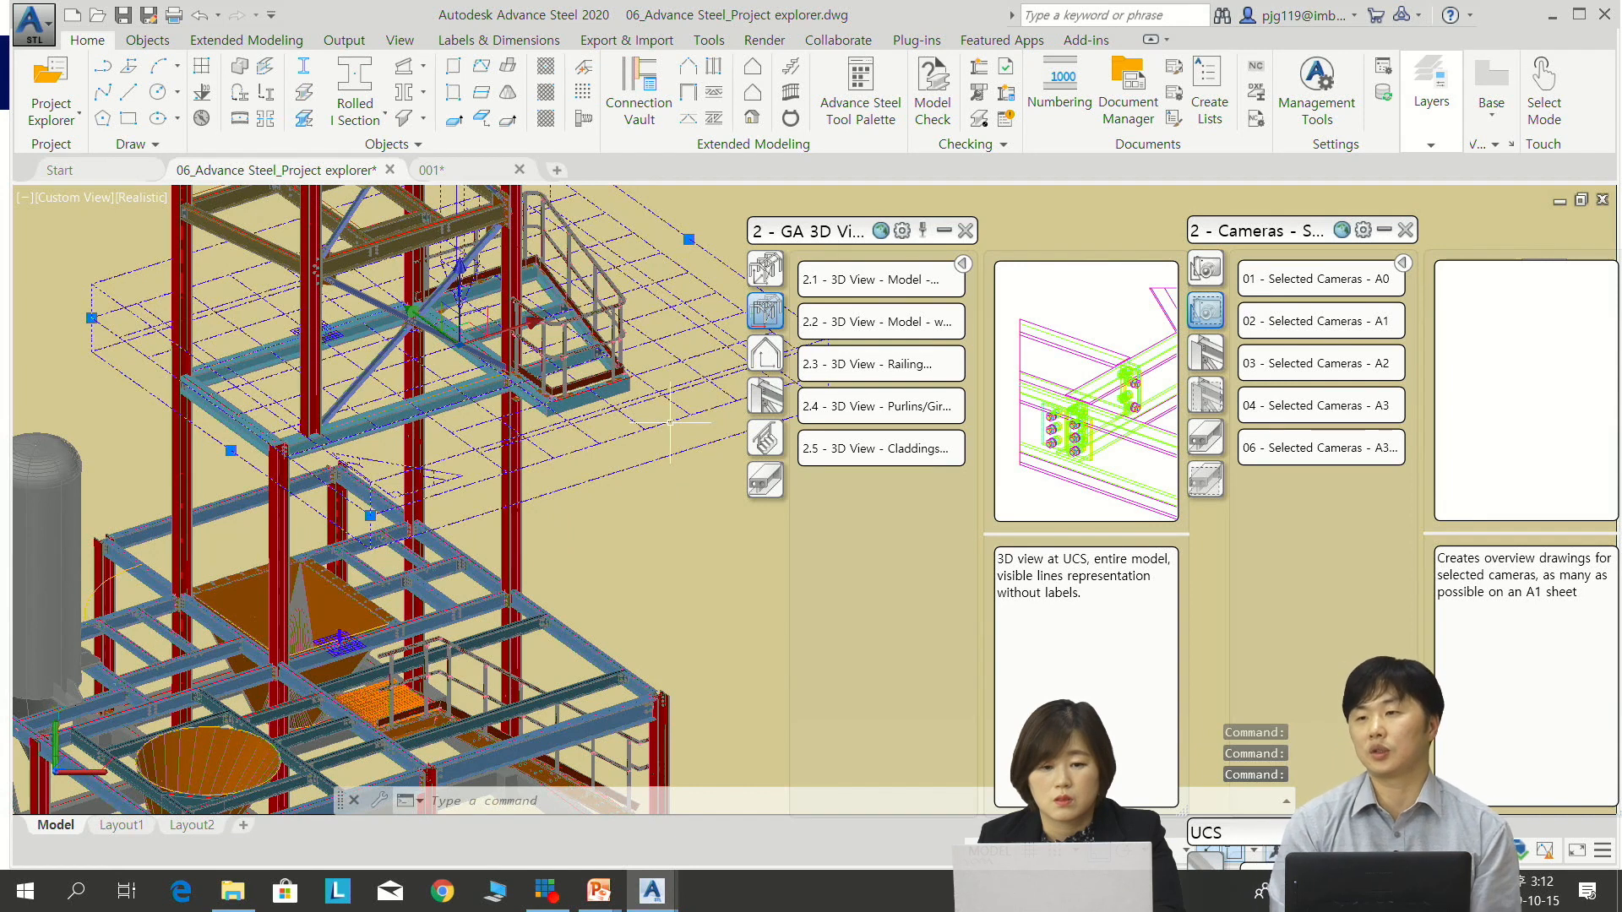
double_click(670, 422)
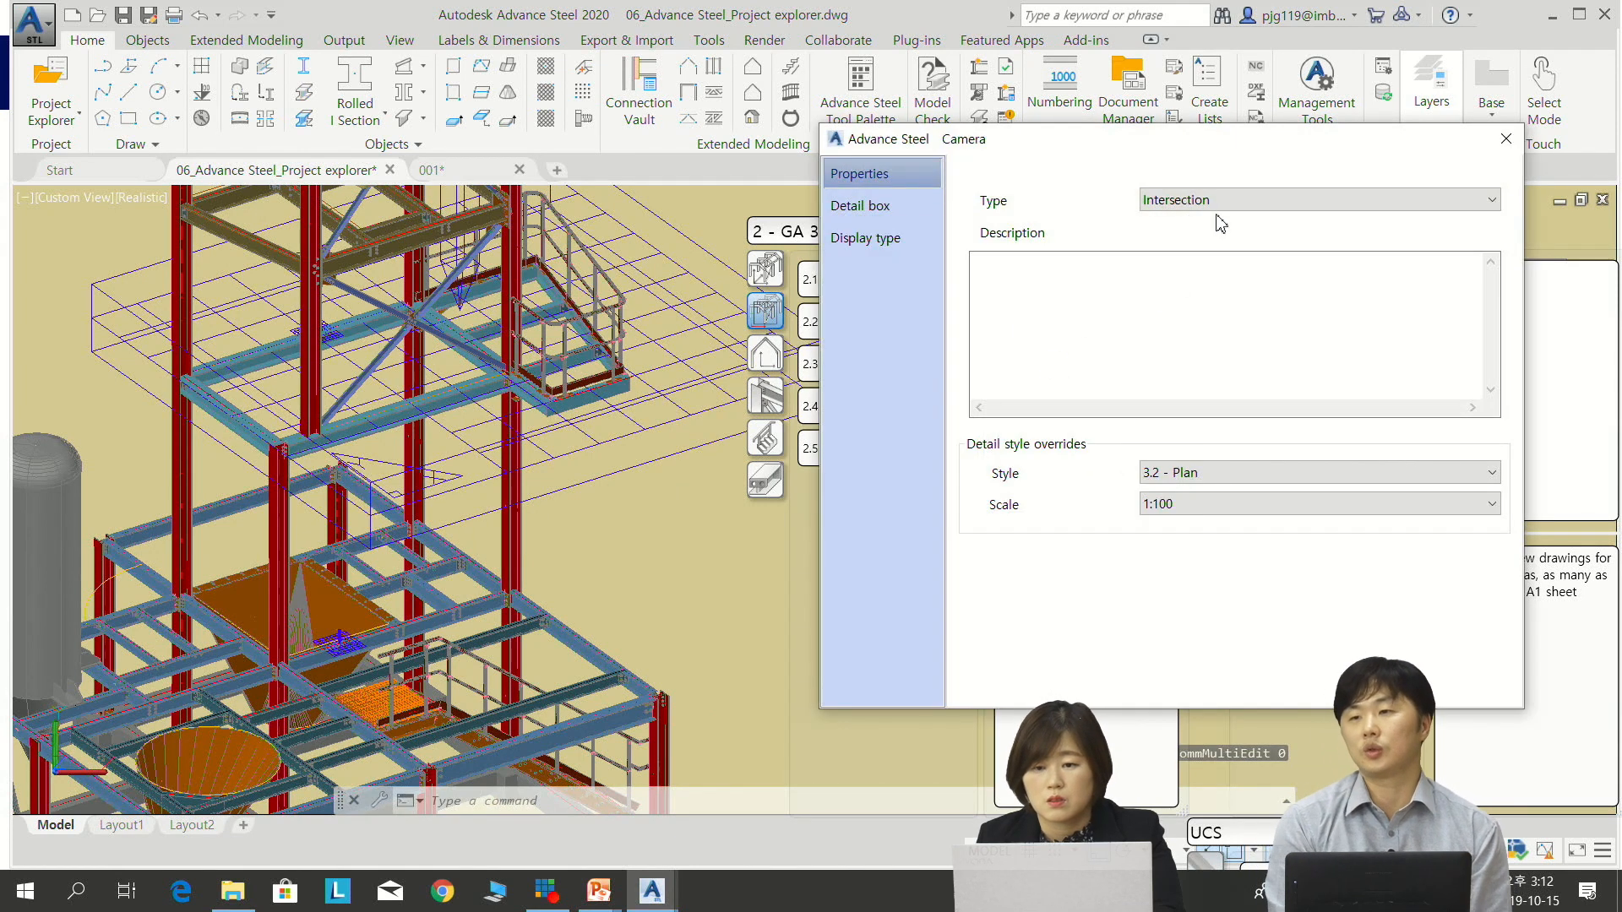
left_click(1503, 141)
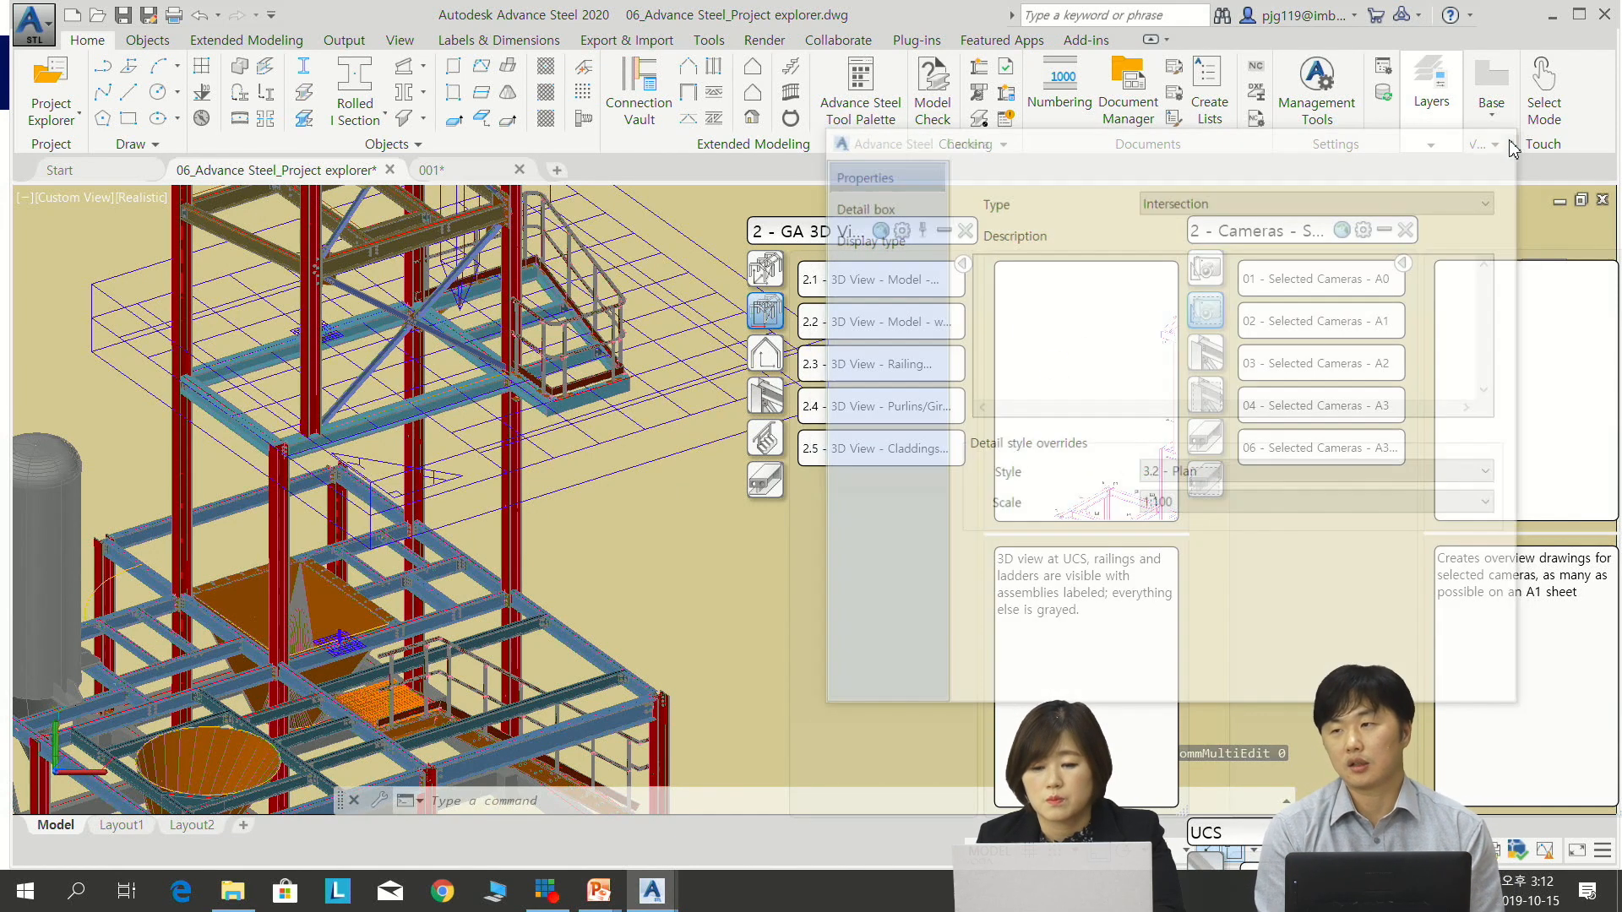
Try to run the 04 - Selected Cameras - A3 process with Sheet 002 GA - A3.dwg as the existing destination drawing
left_click(1356, 408)
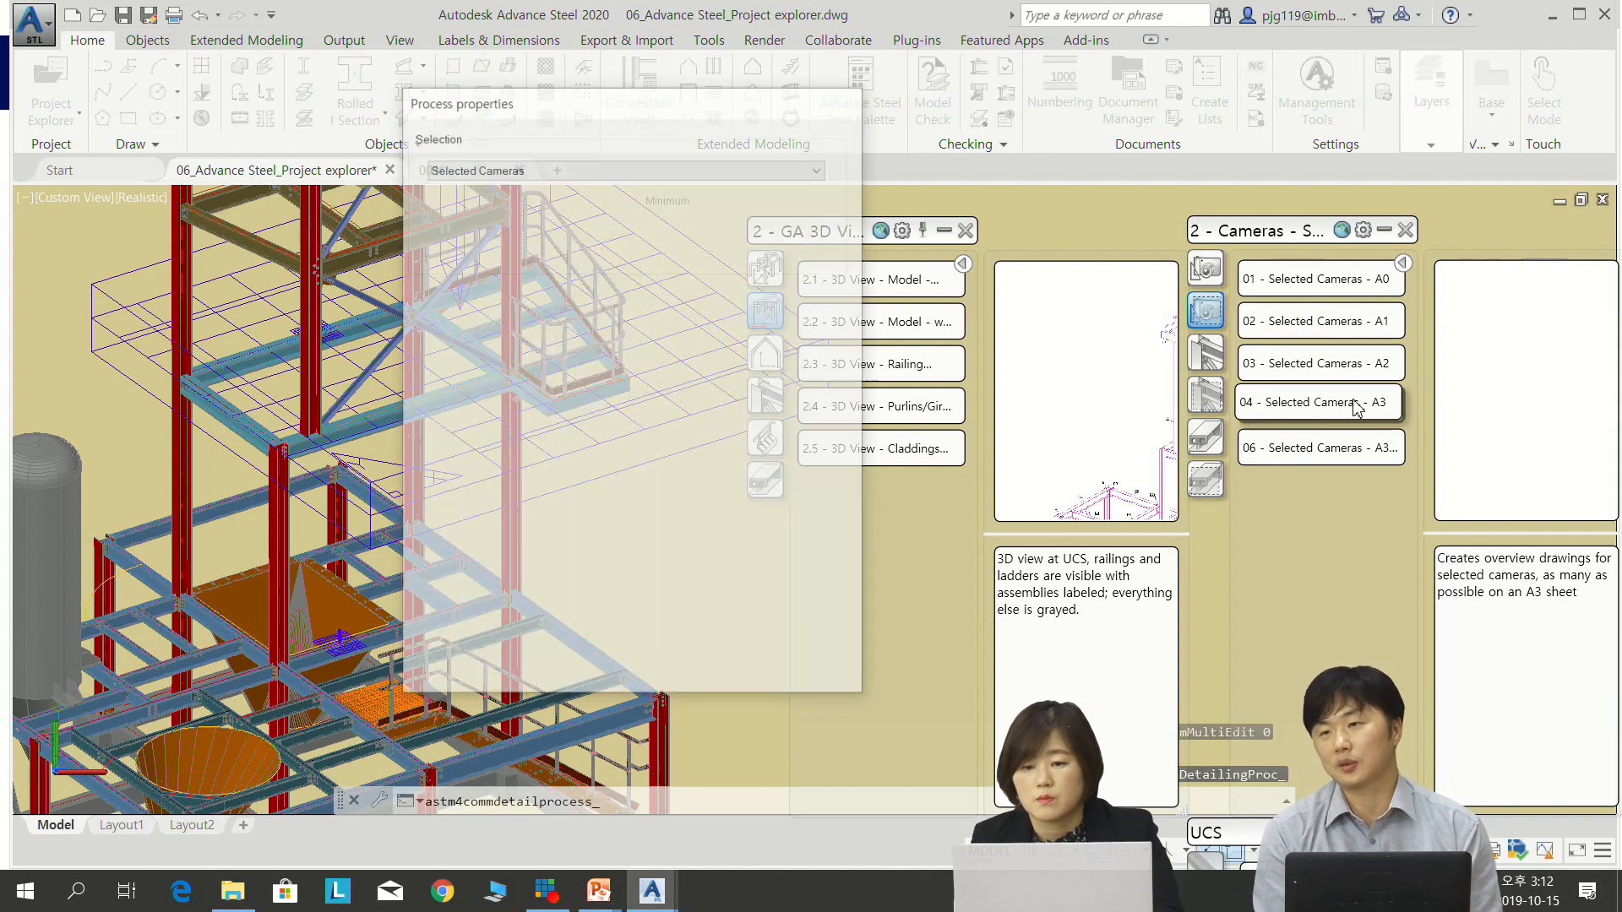
left_click(828, 492)
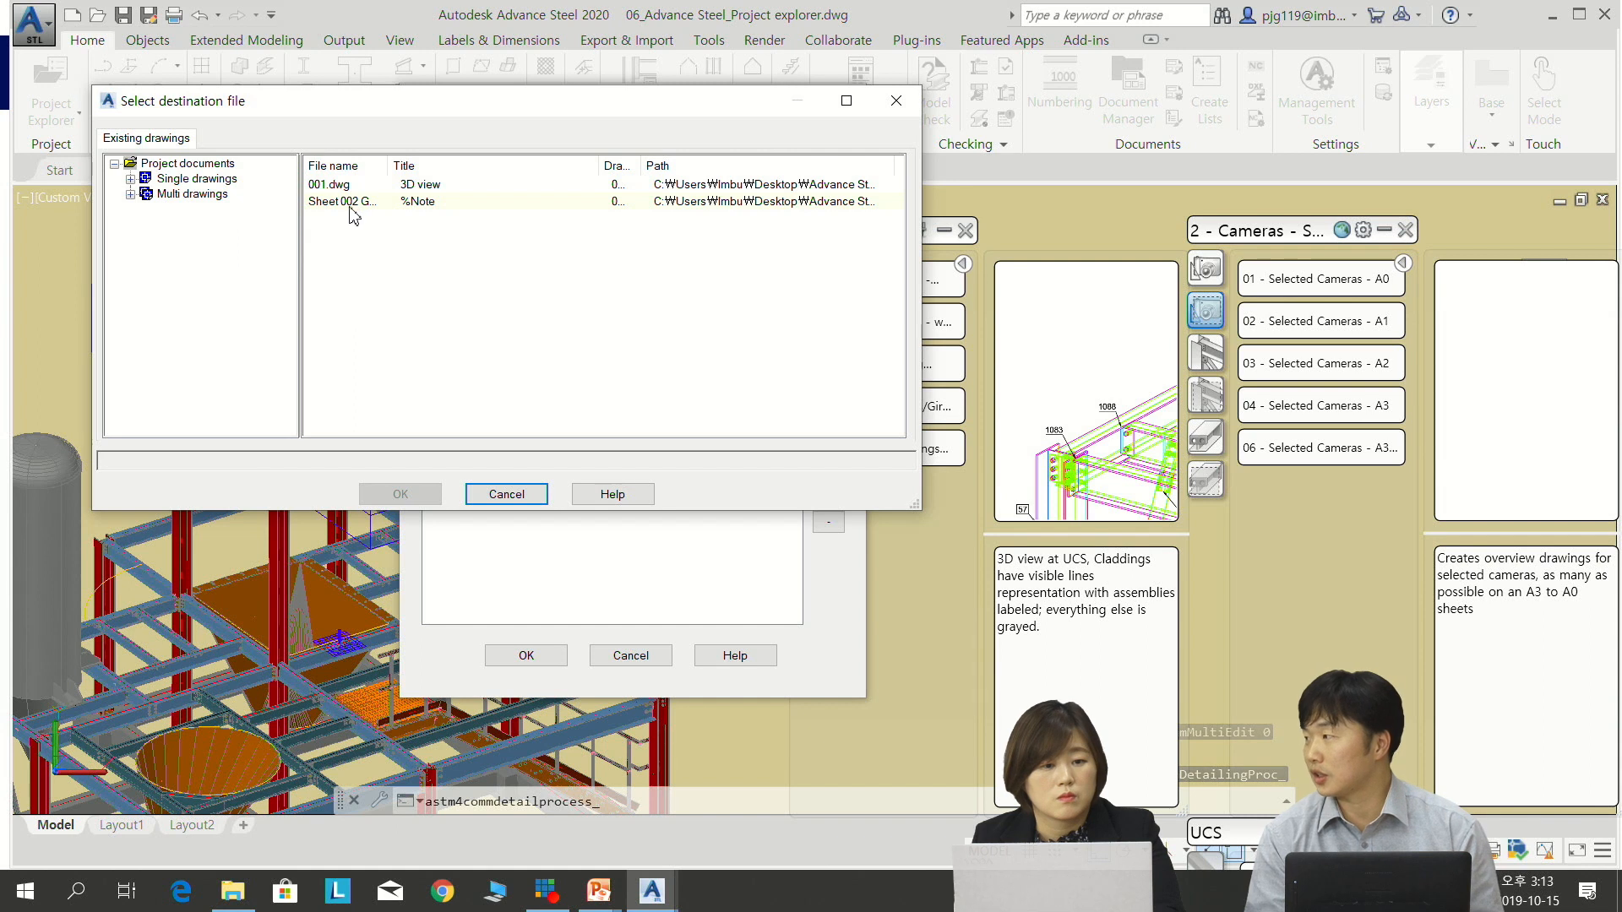
left_click(354, 205)
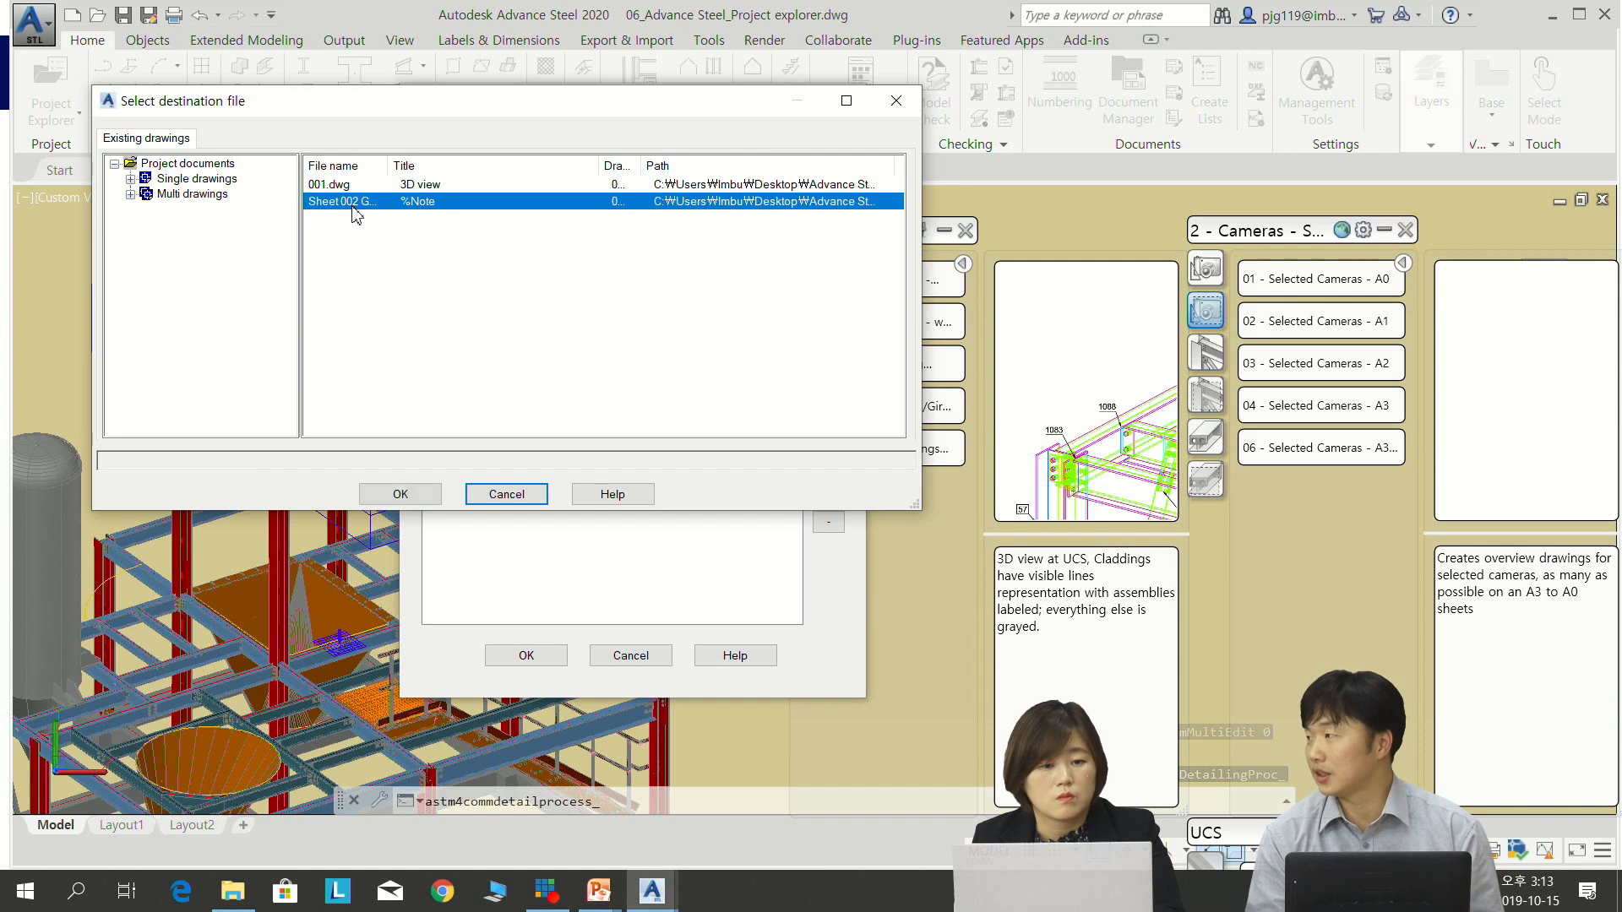
left_click(130, 179)
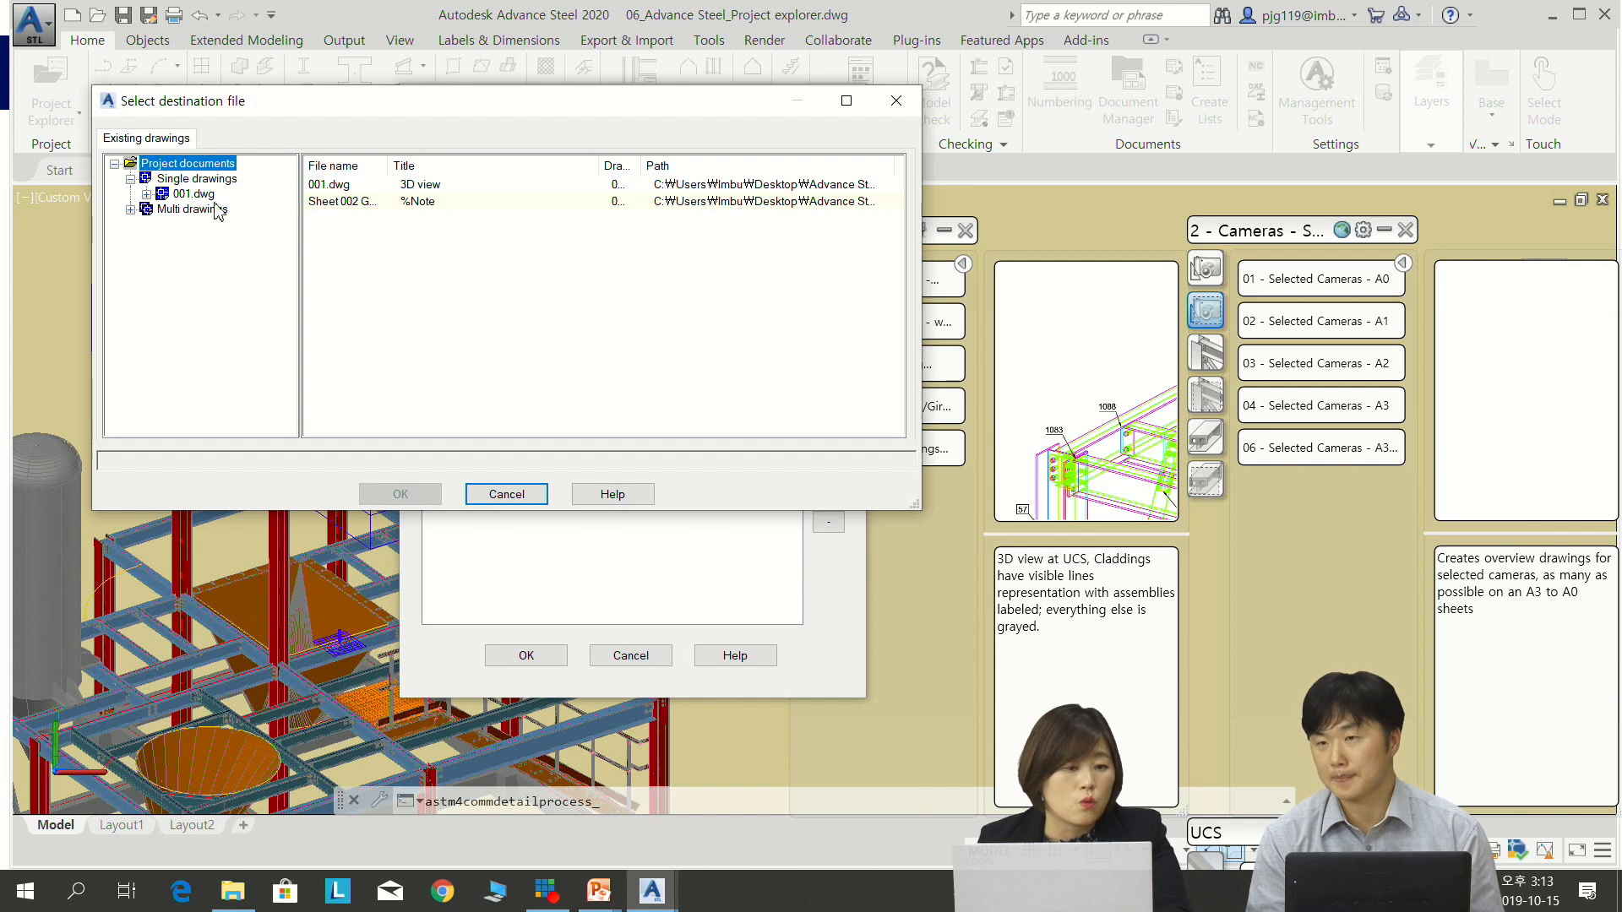
left_click(131, 209)
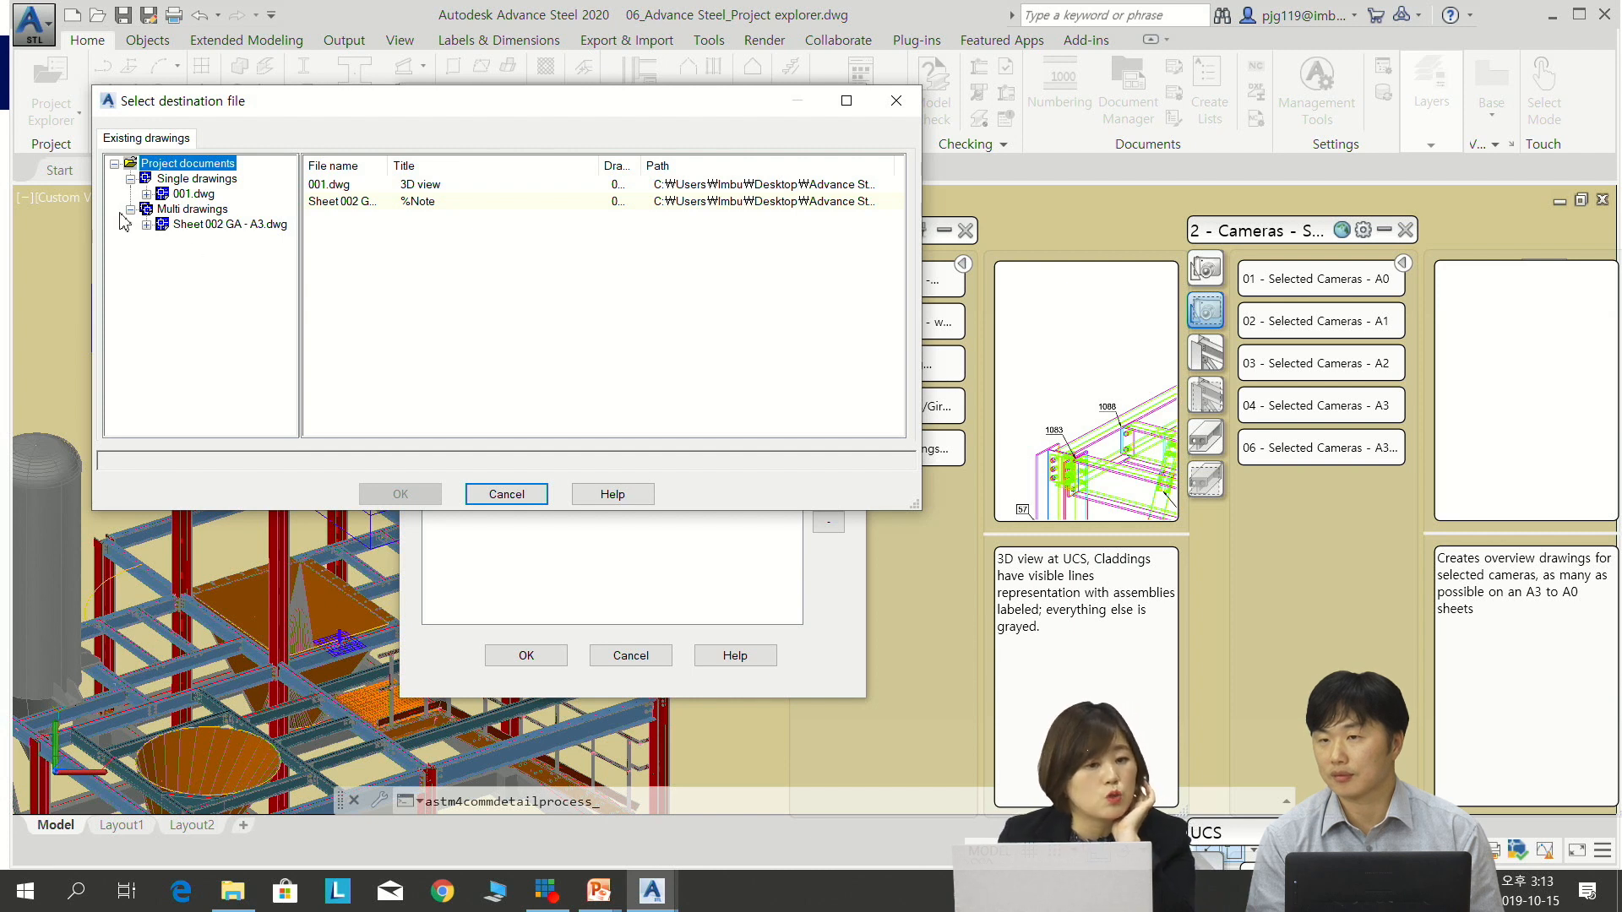
left_click(197, 195)
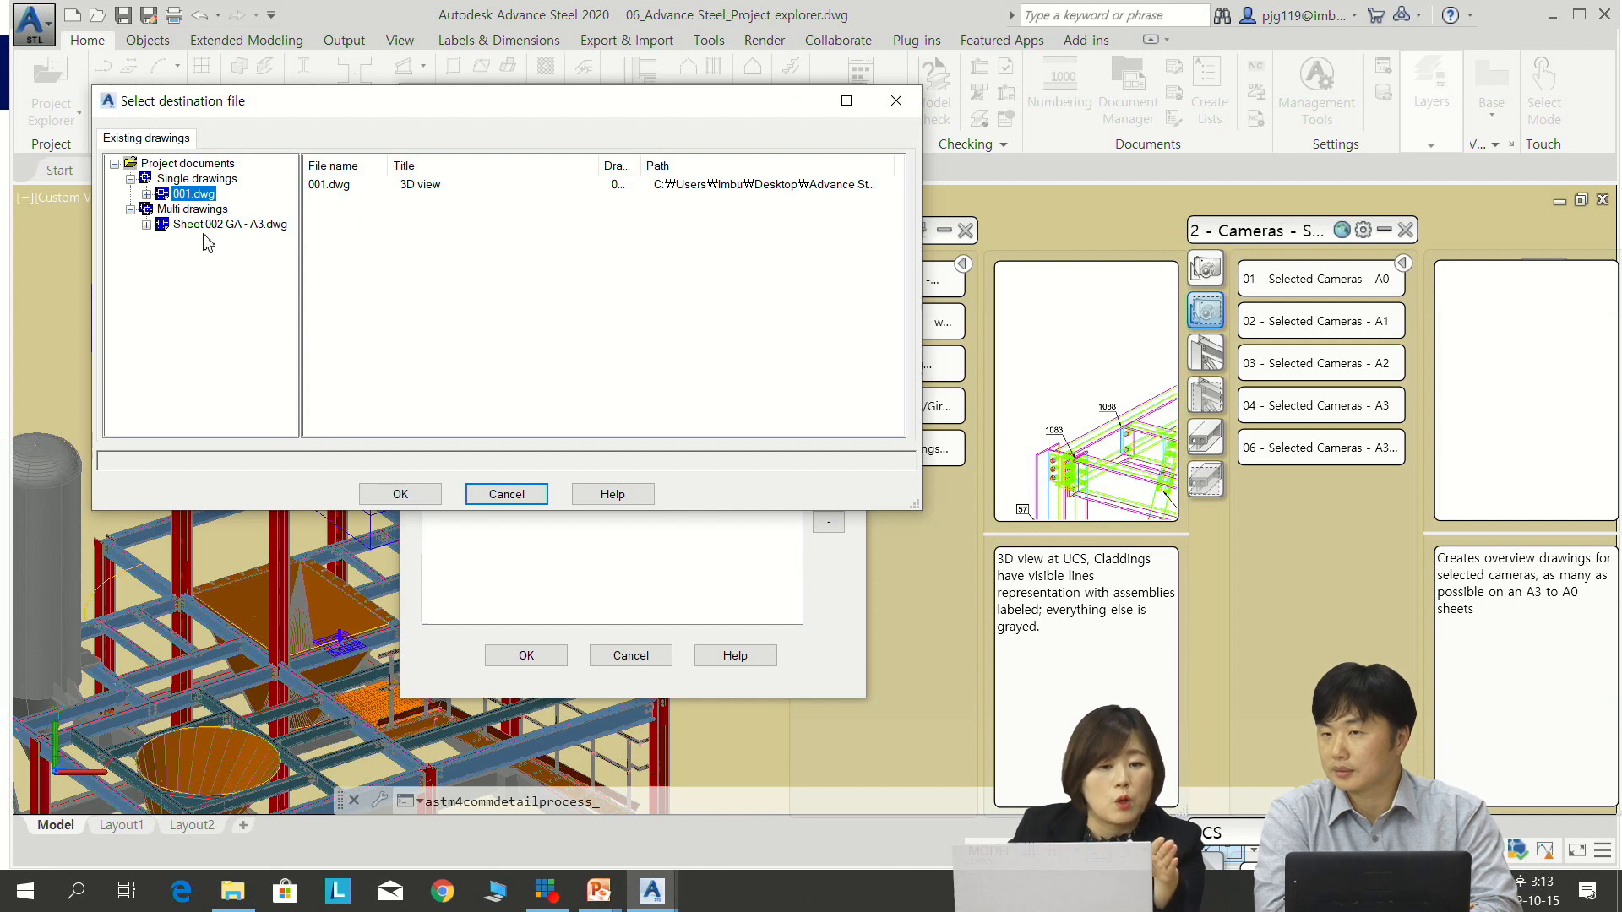
left_click(146, 225)
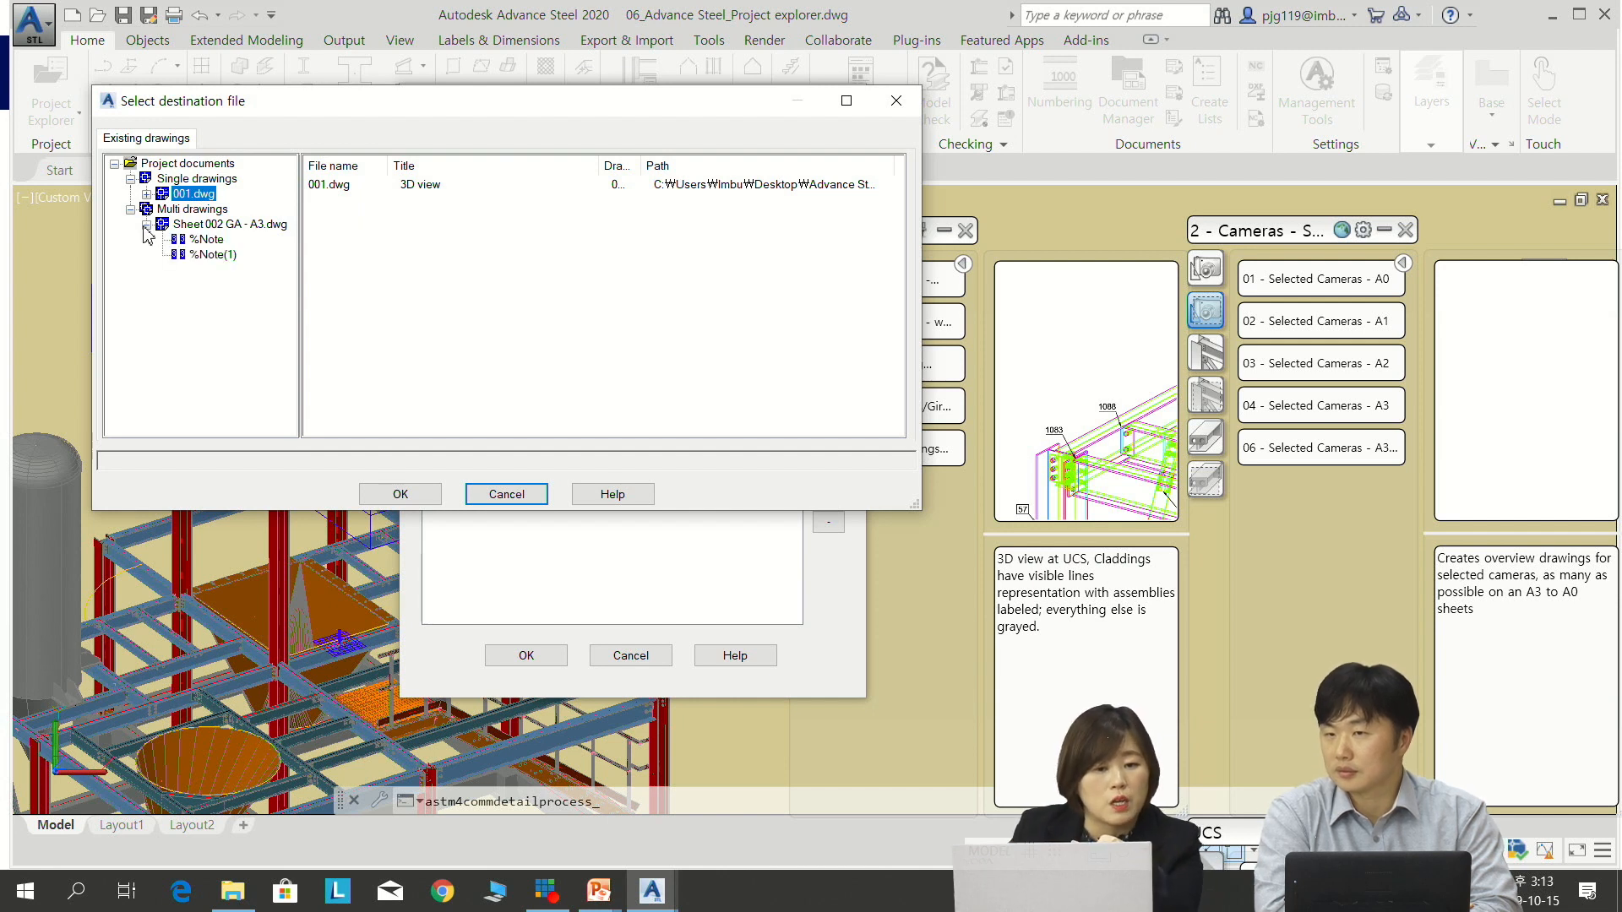
left_click(209, 254)
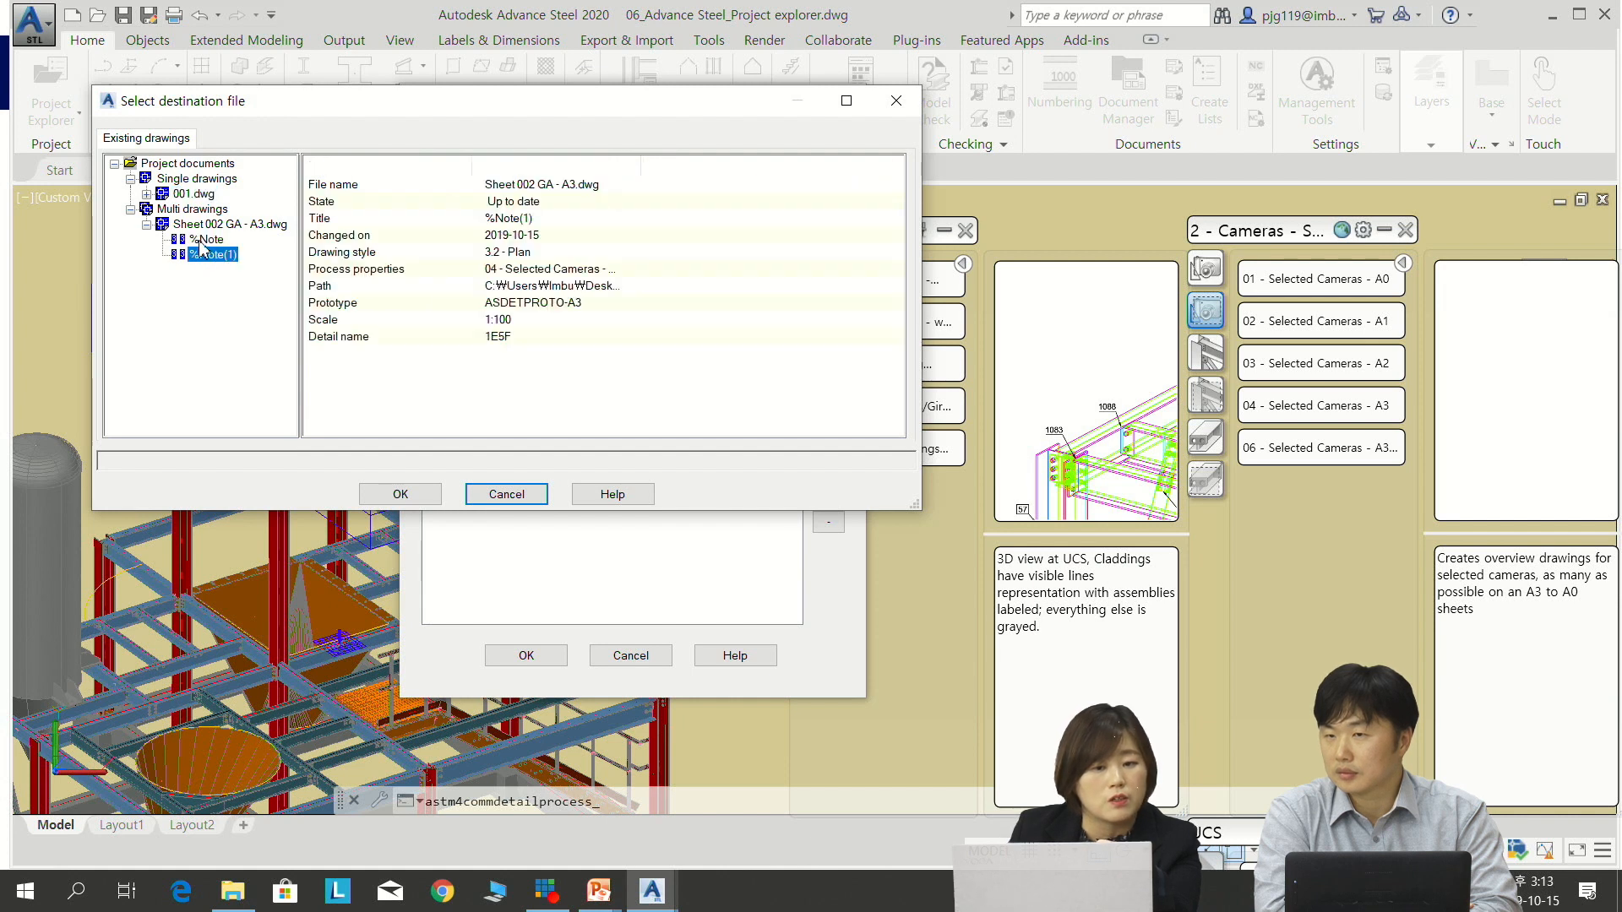
left_click(188, 225)
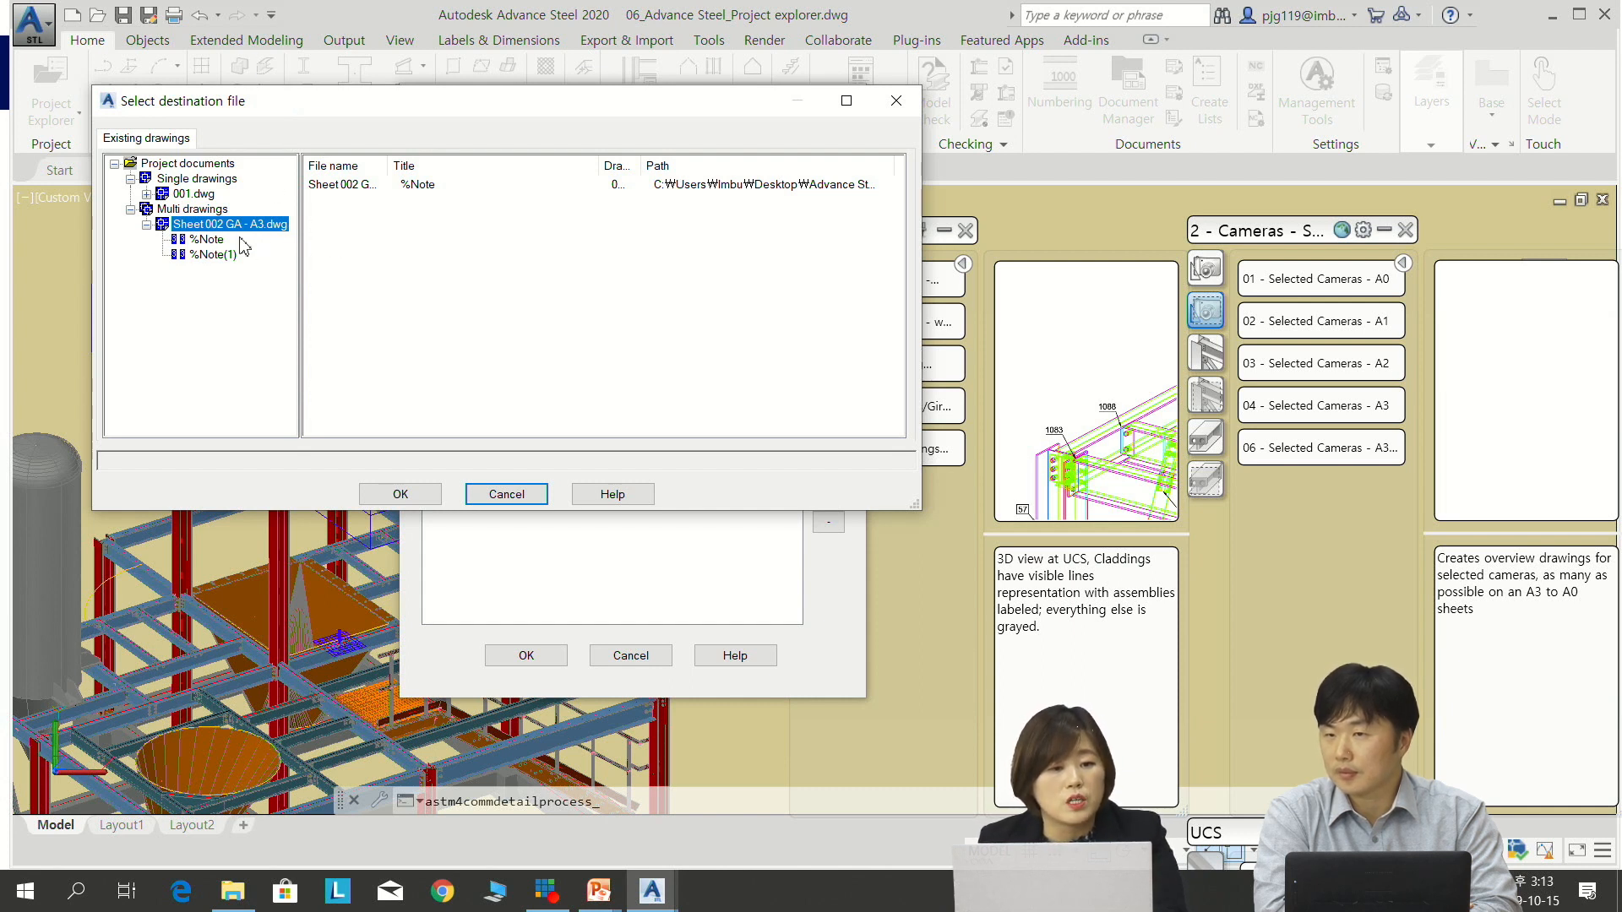
left_click(401, 495)
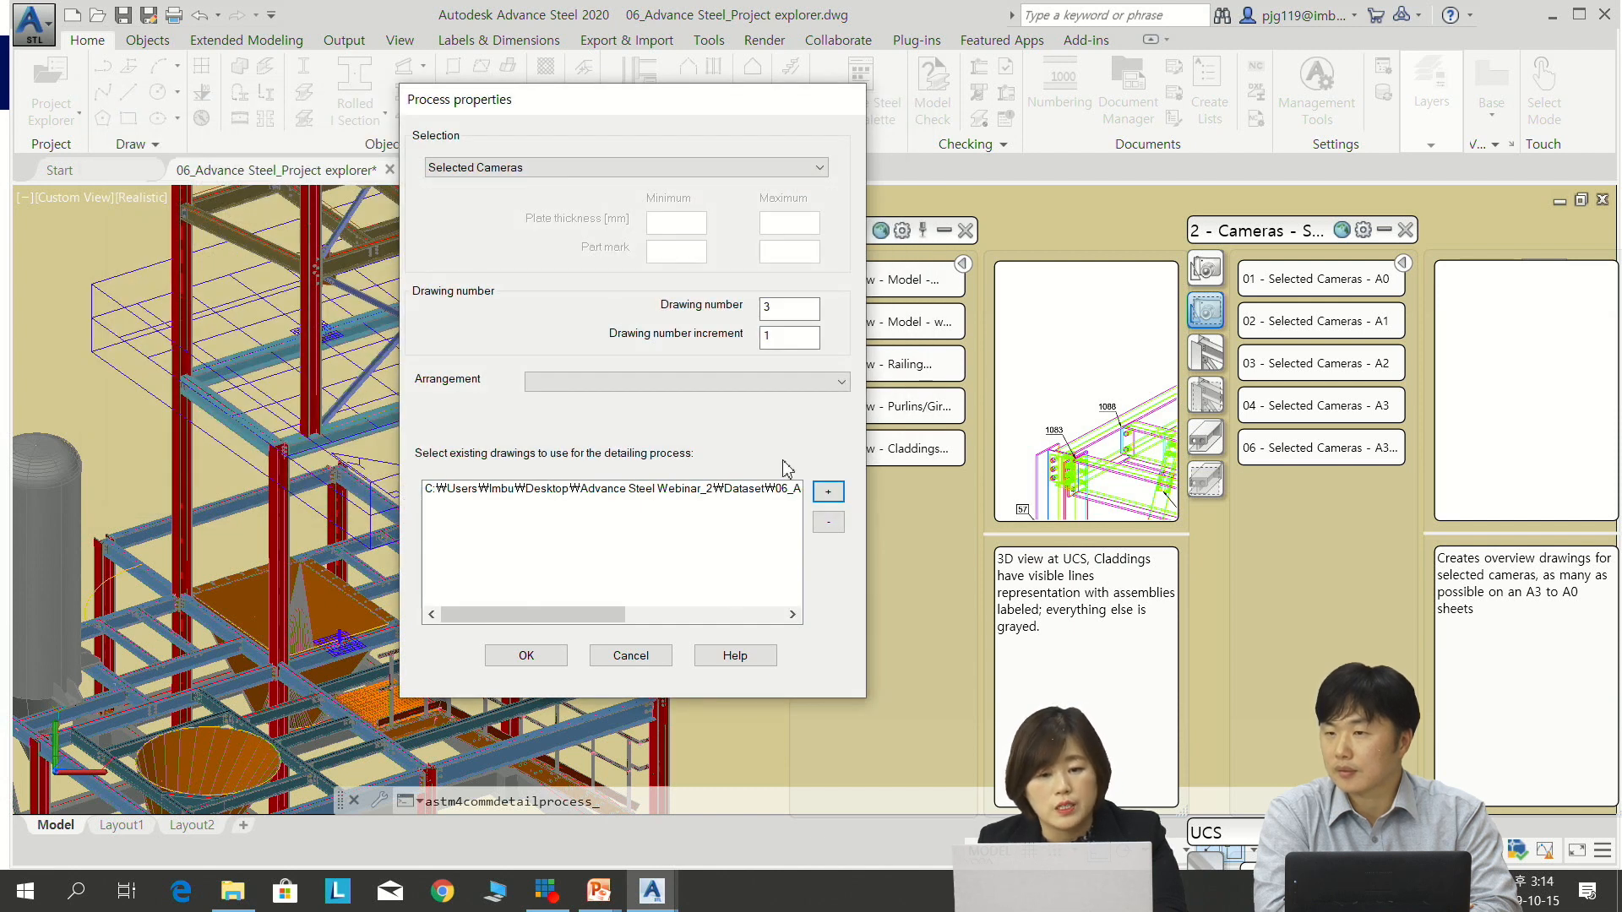
left_click(538, 654)
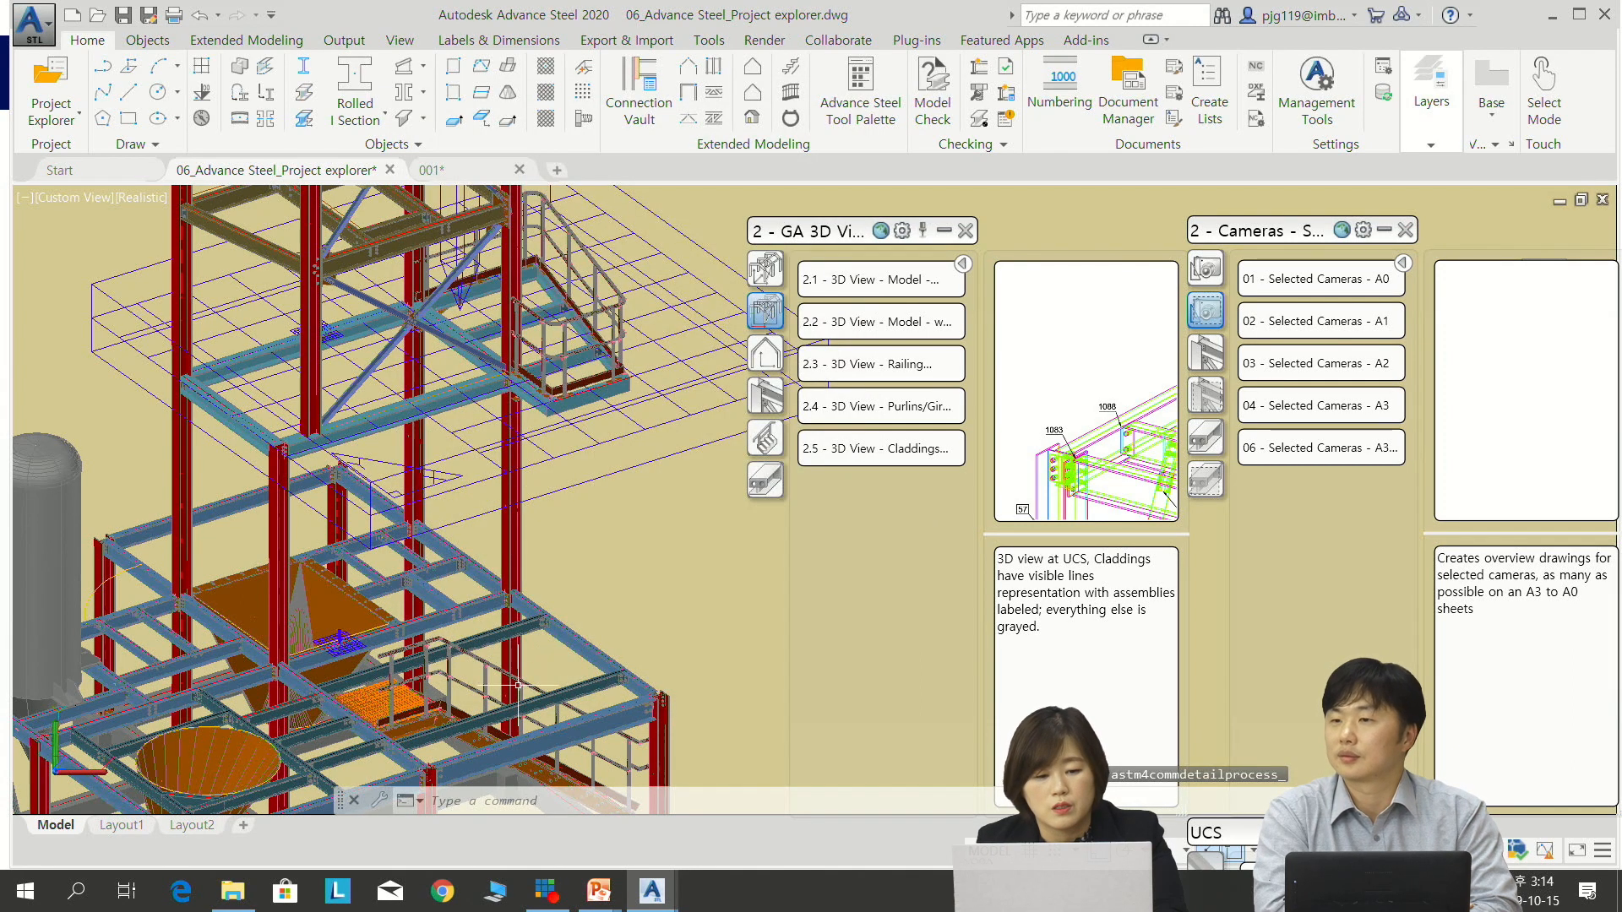
Select the upper platform's camera and run 04 - Selected Cameras - A3 using the existing drawing Sheet 002 GA - A3.dwg
middle_click_drag(563, 306, 638, 446)
left_click(554, 324)
left_click(554, 325)
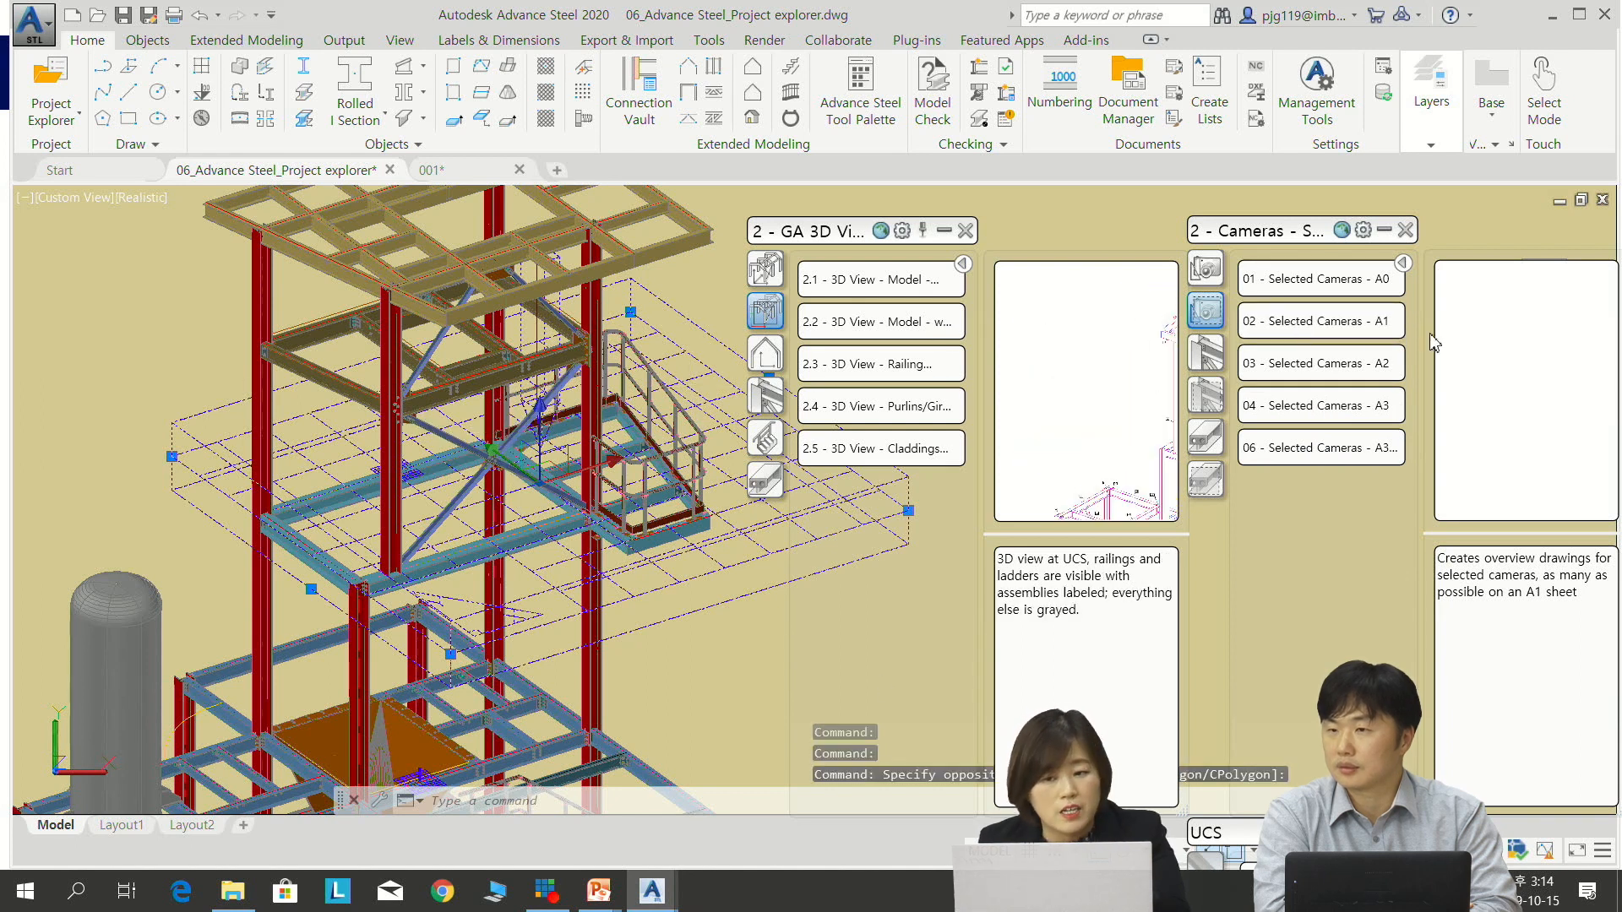
left_click(1345, 412)
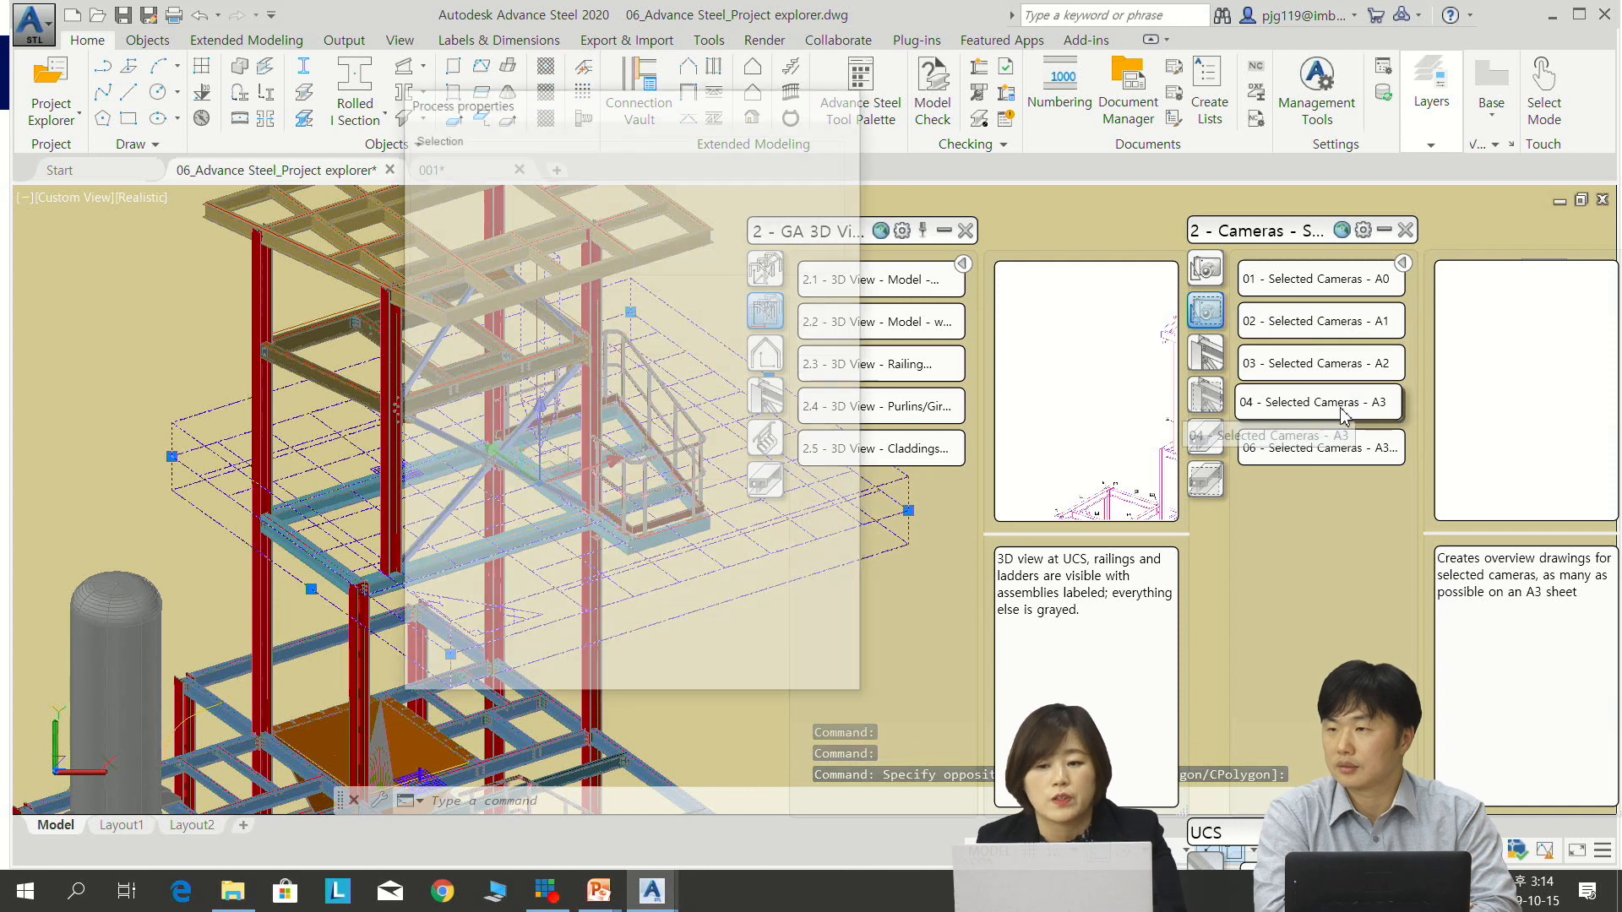
left_click(835, 500)
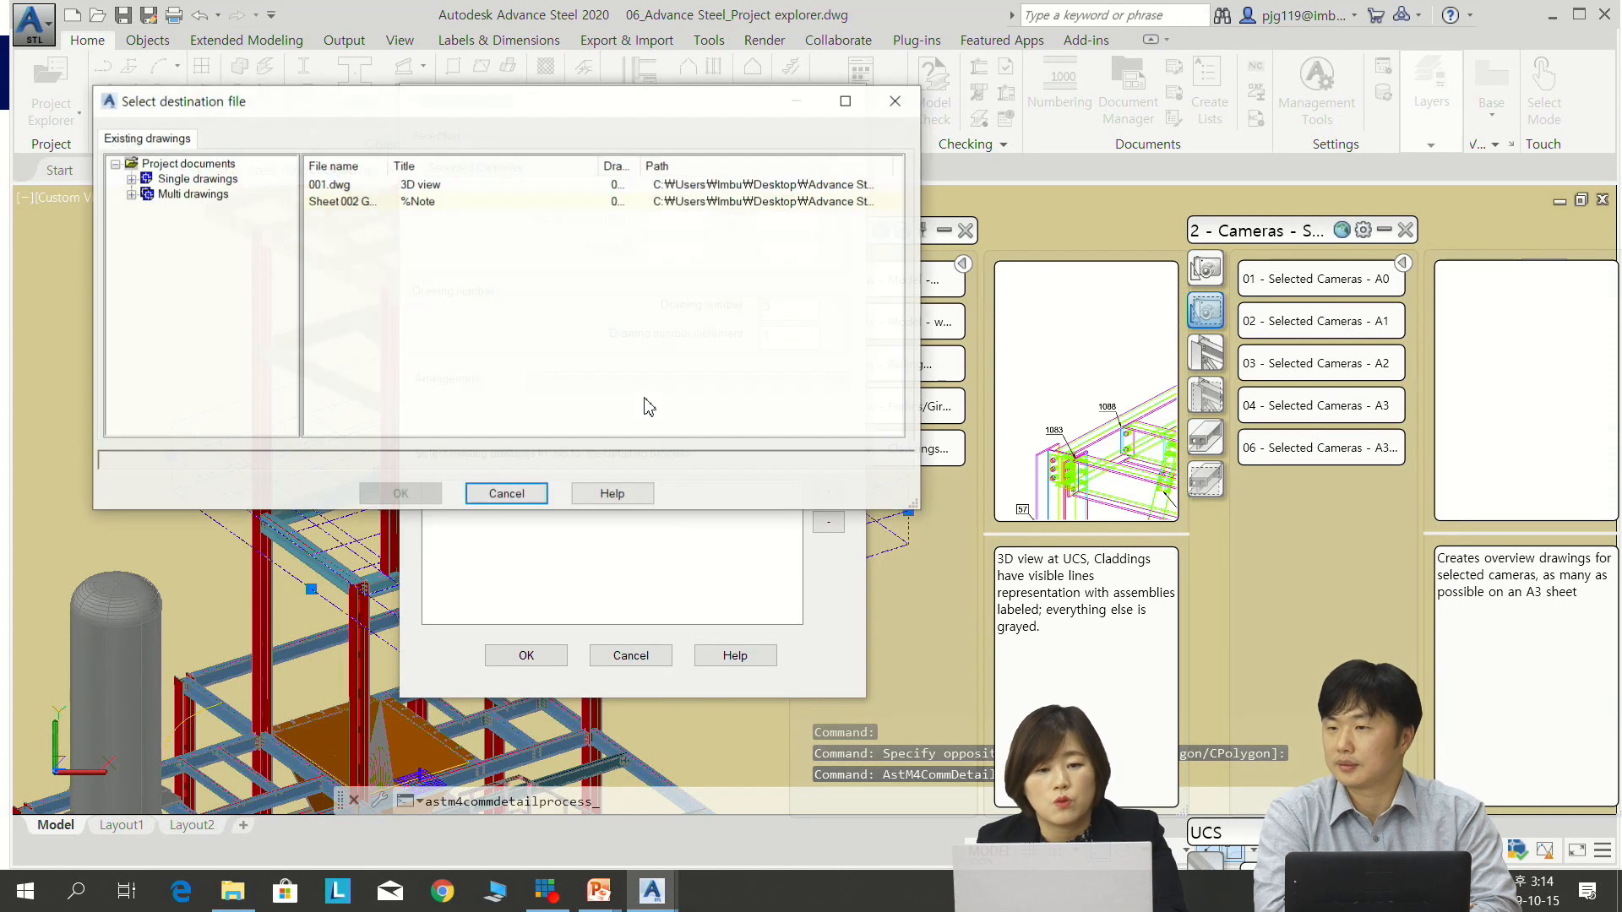
left_click(131, 194)
left_click(222, 210)
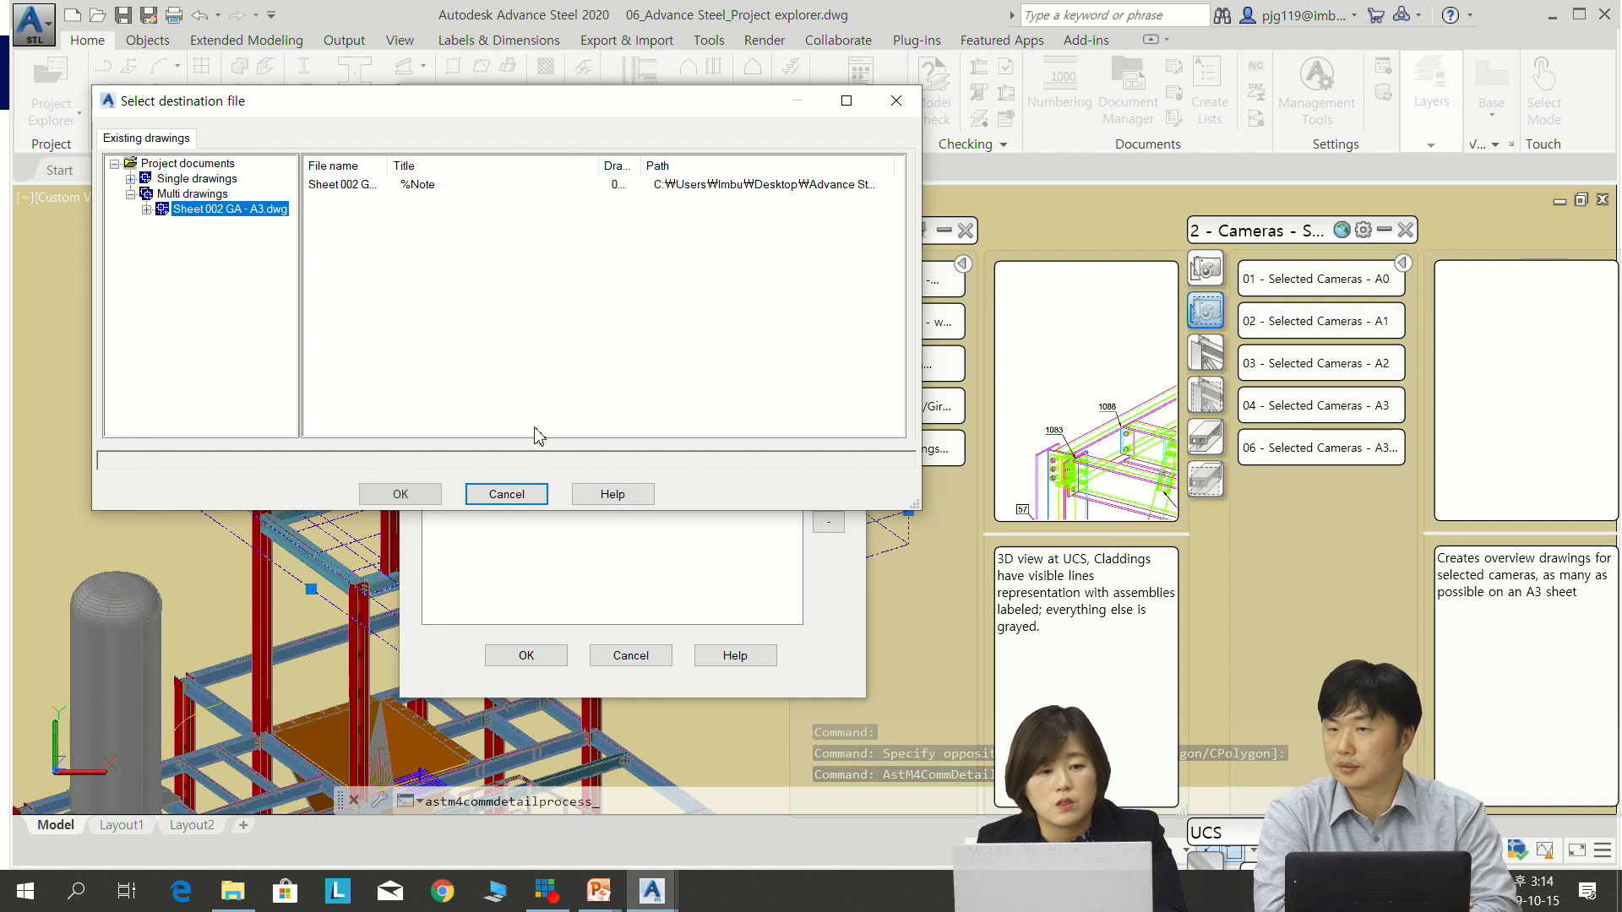
left_click(400, 494)
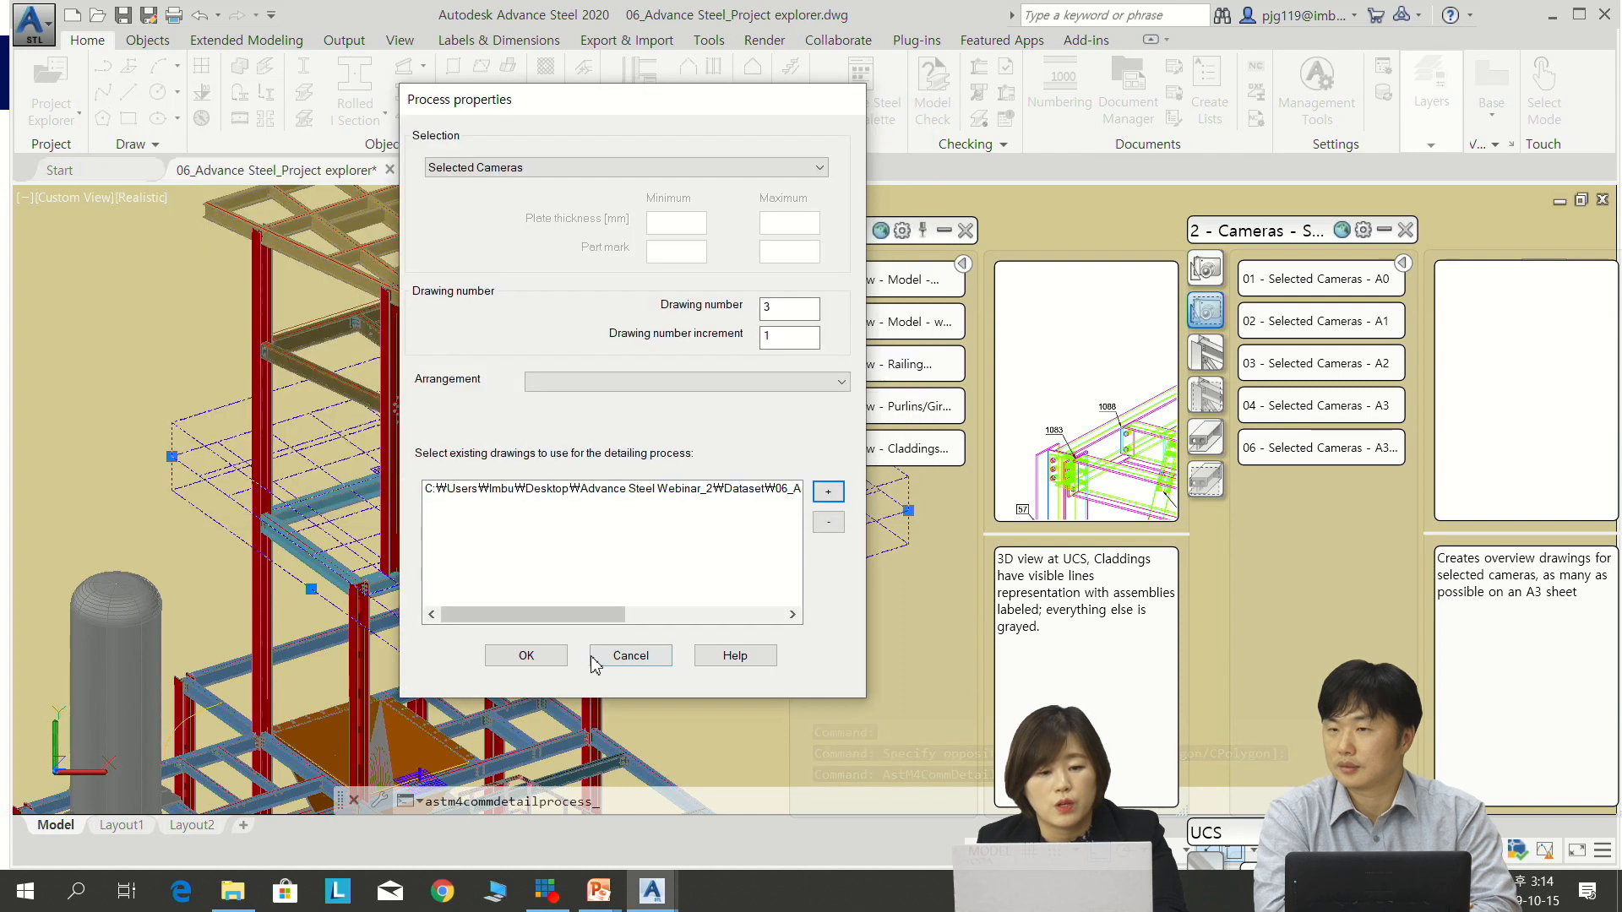
left_click(530, 656)
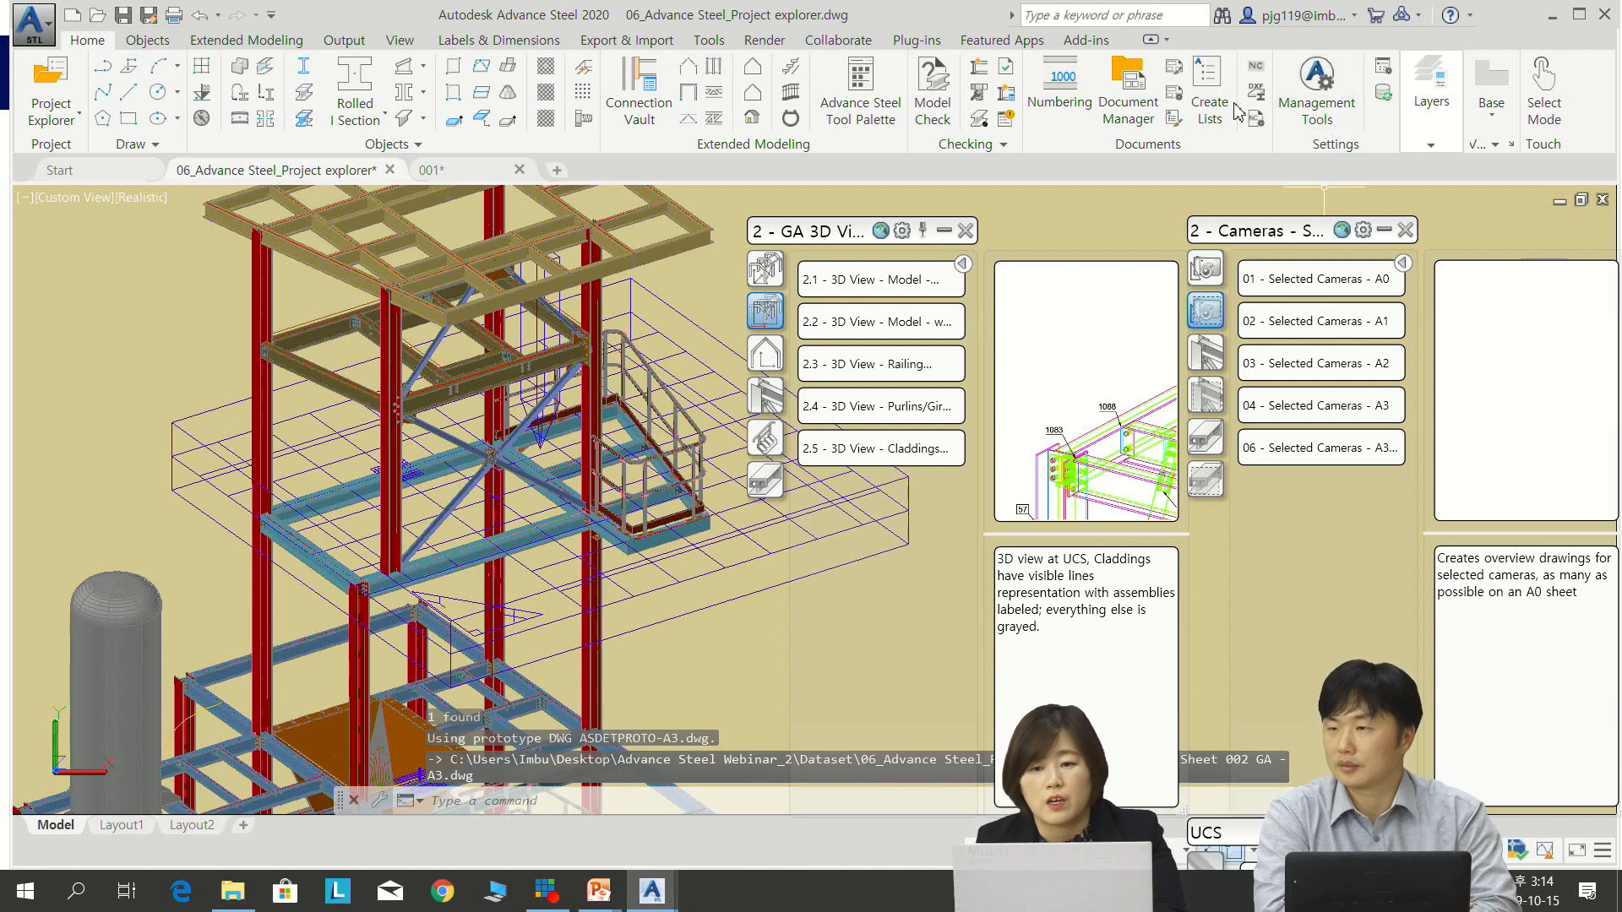
Open Sheet 002 GA - A3.dwg from the Document Manager and inspect the newly added upper platform plan
left_click(1132, 108)
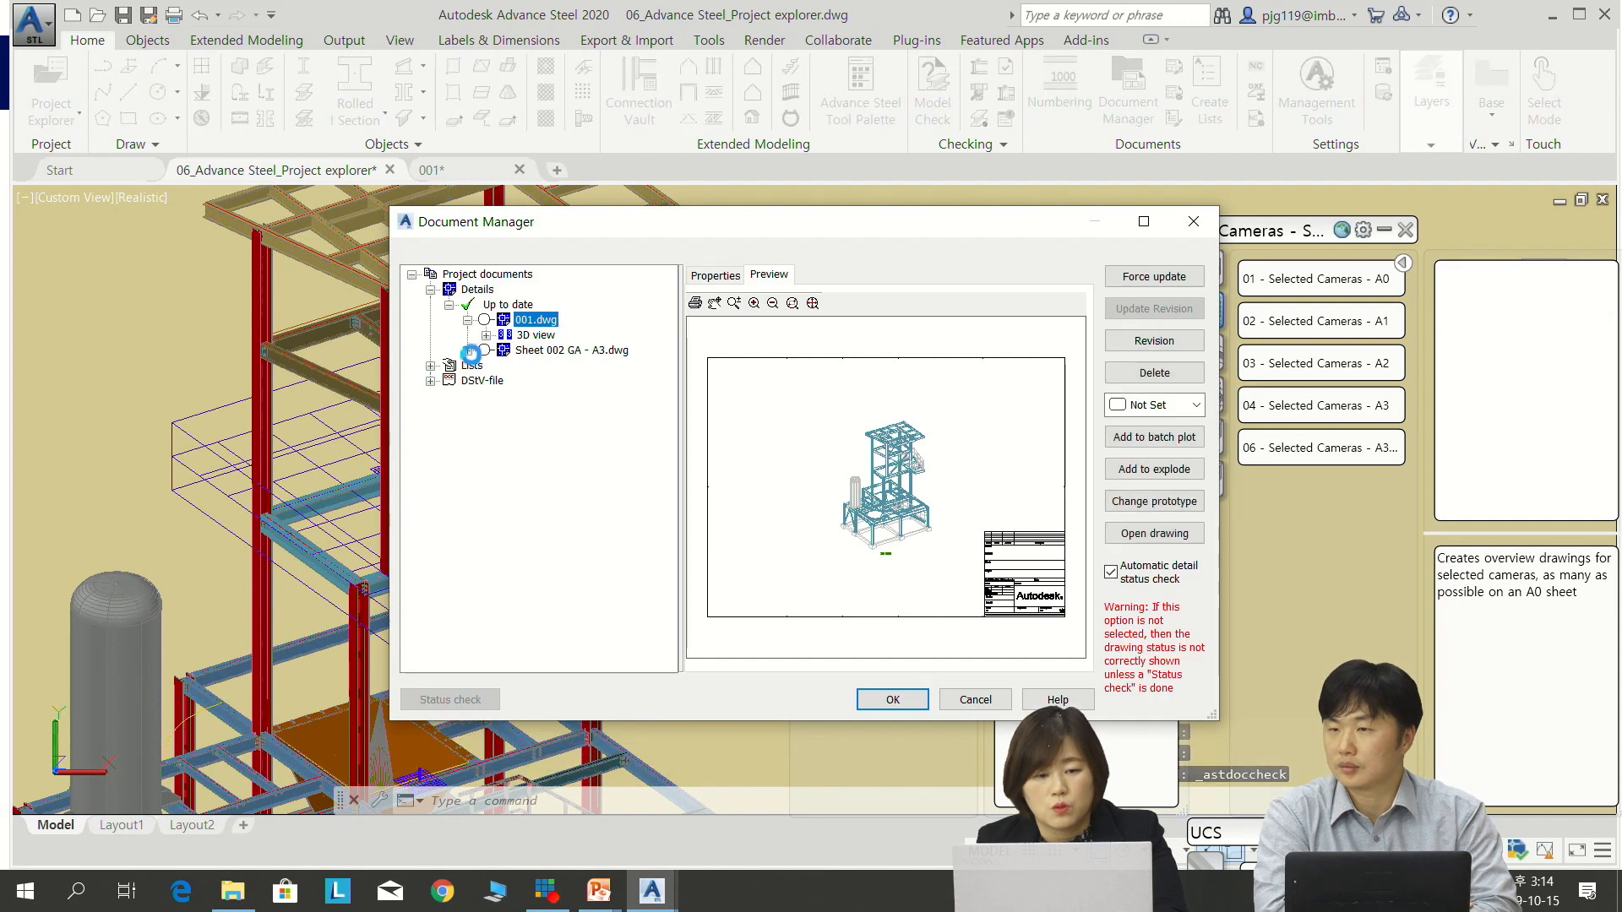
left_click(521, 352)
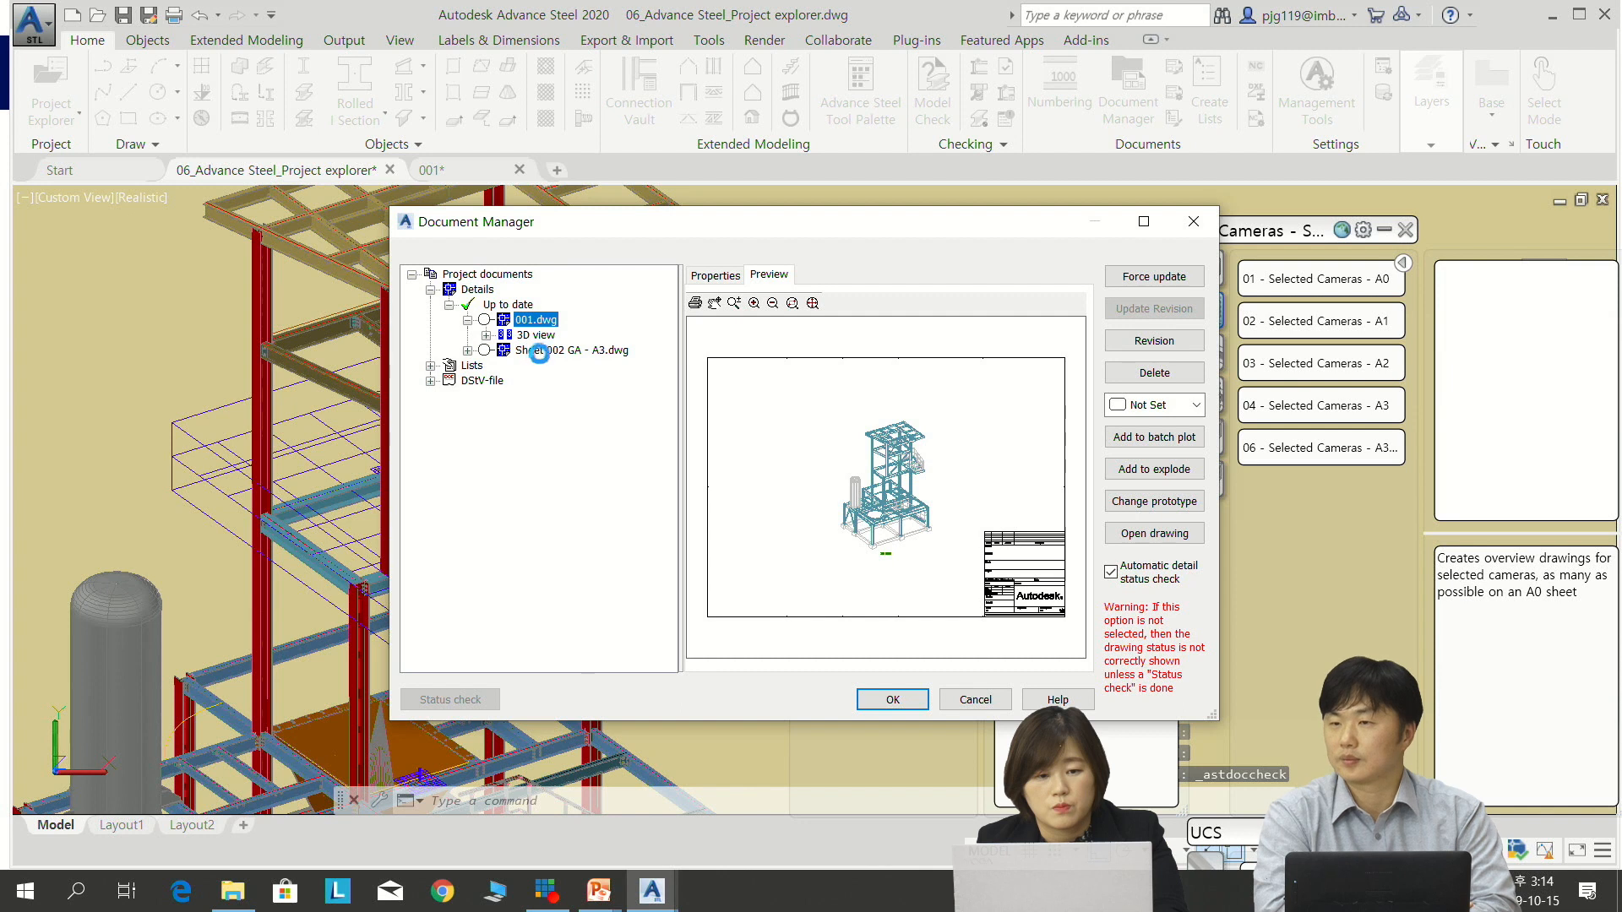
left_click(467, 350)
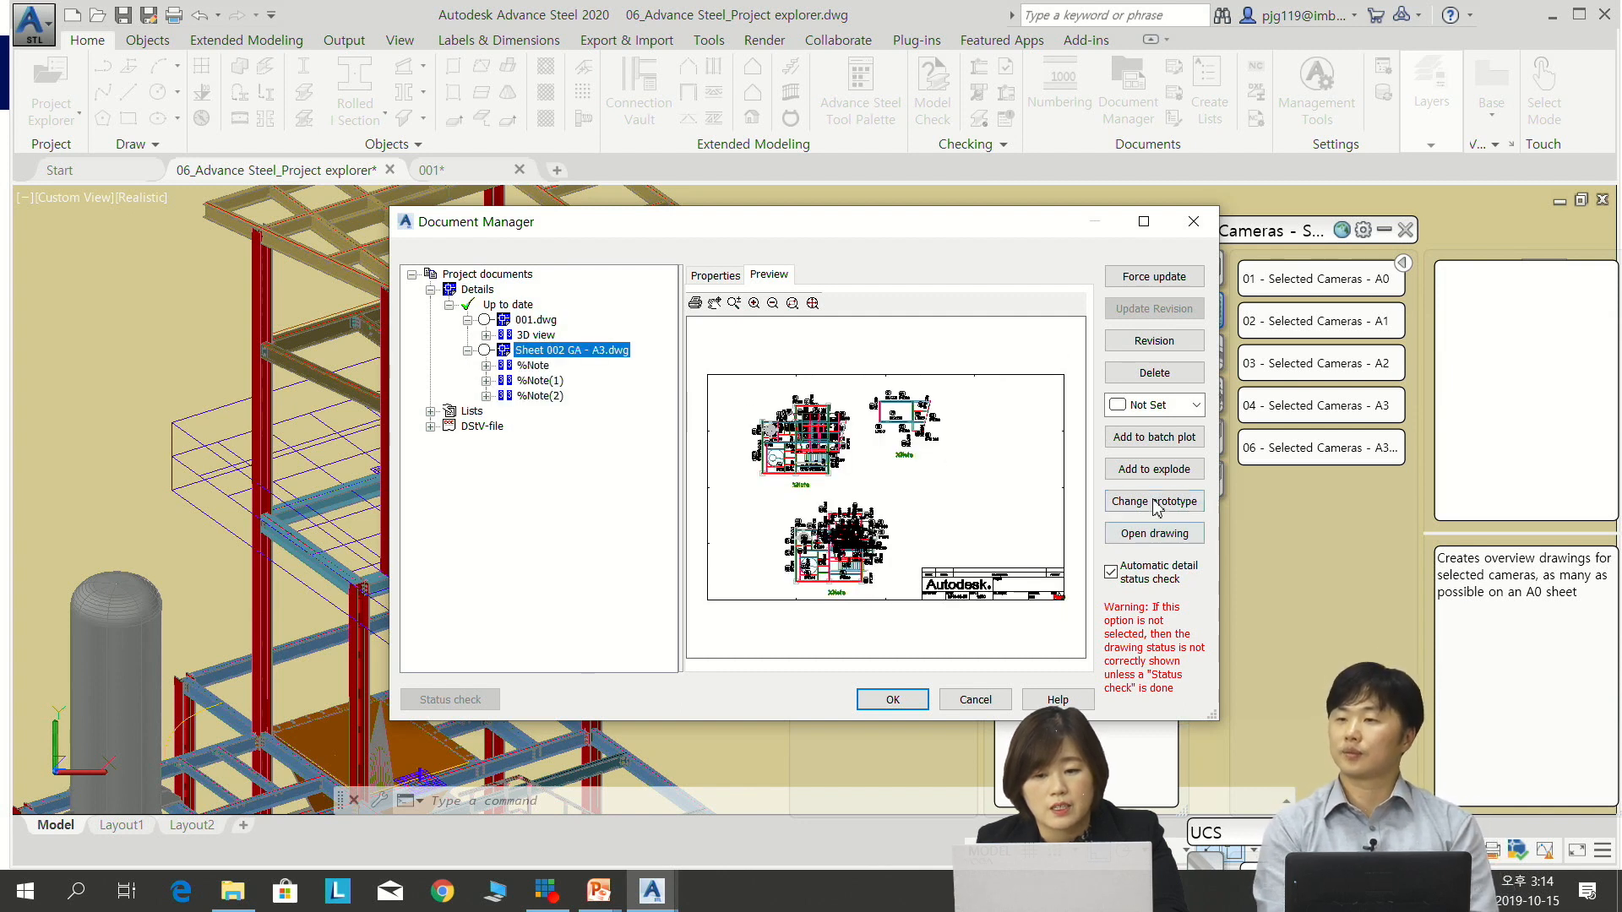
left_click(1154, 534)
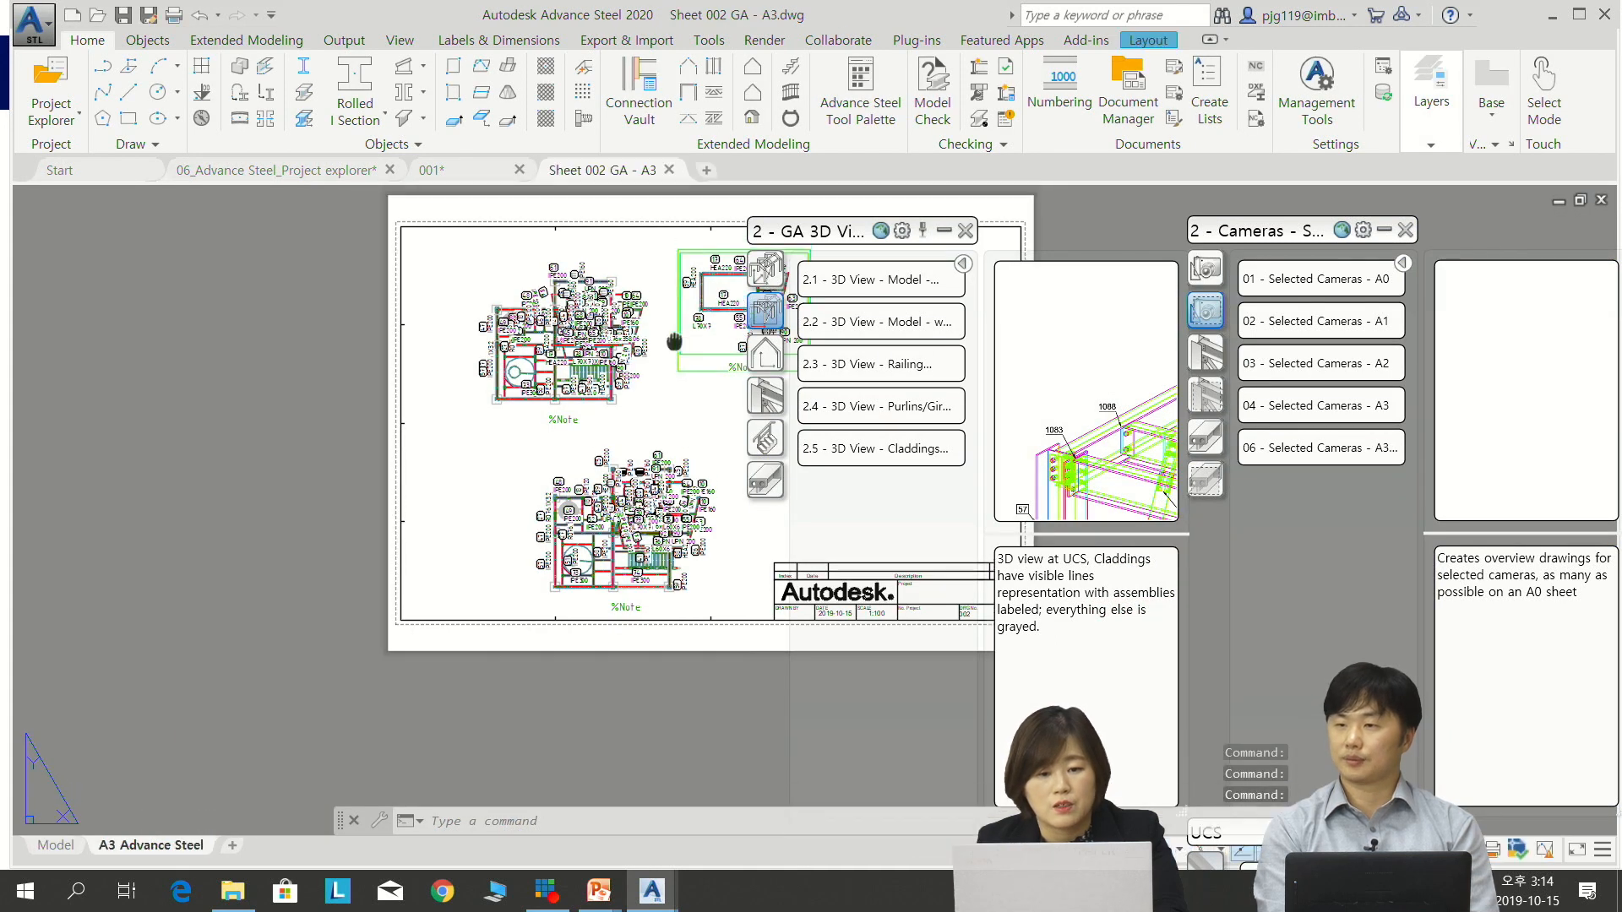
middle_click_drag(678, 341, 443, 454)
scroll(527, 406, "up", 6)
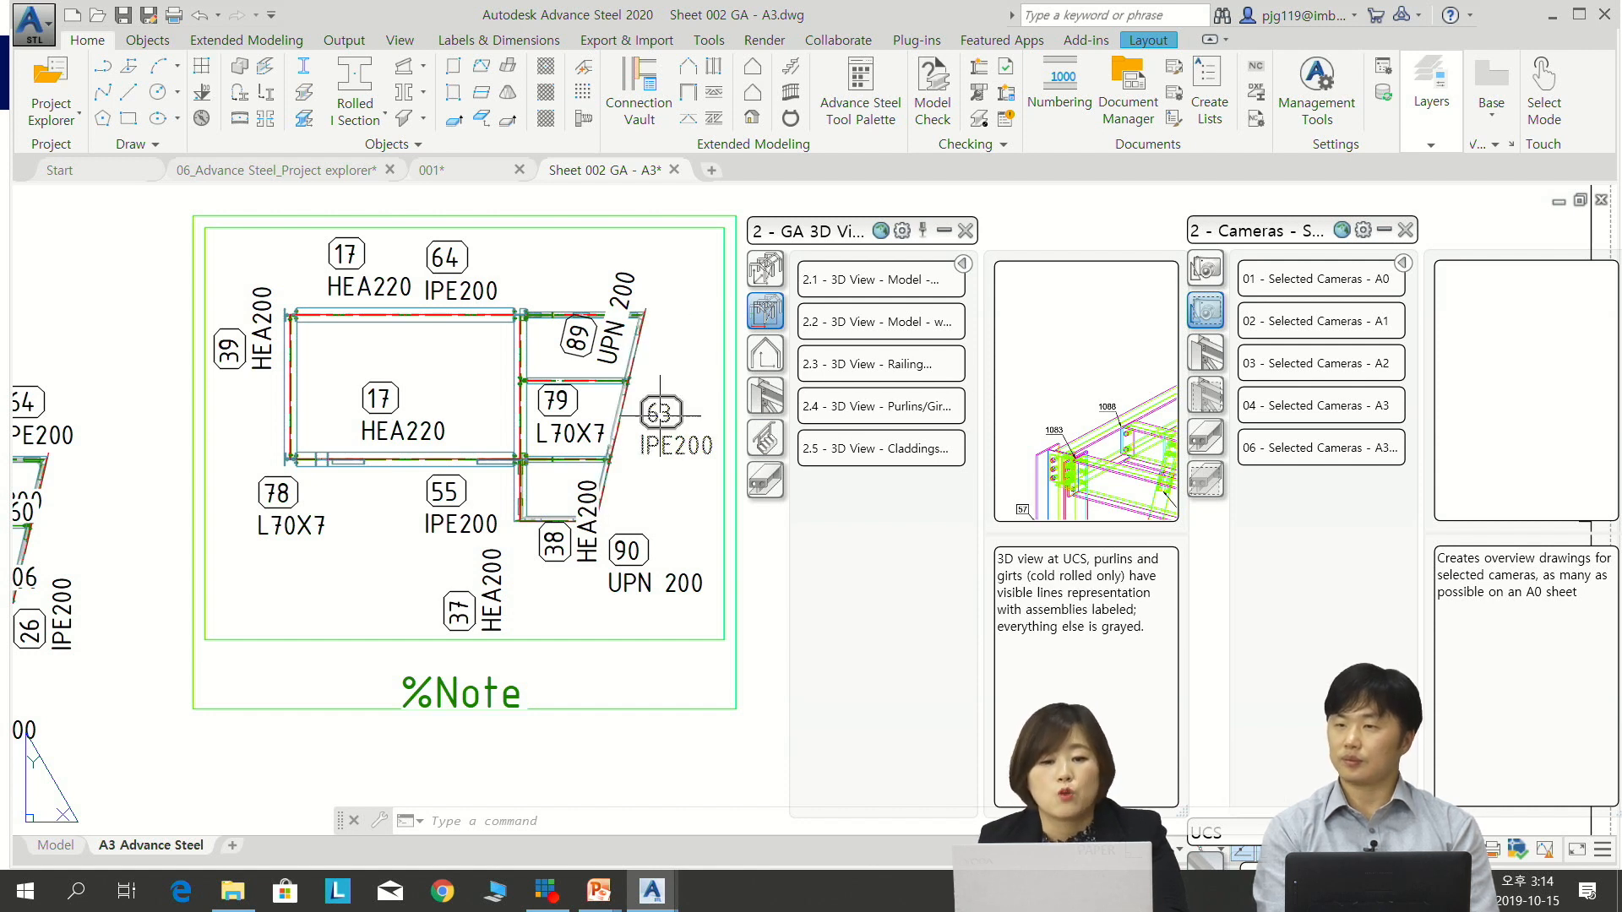
scroll(551, 448, "down", 4)
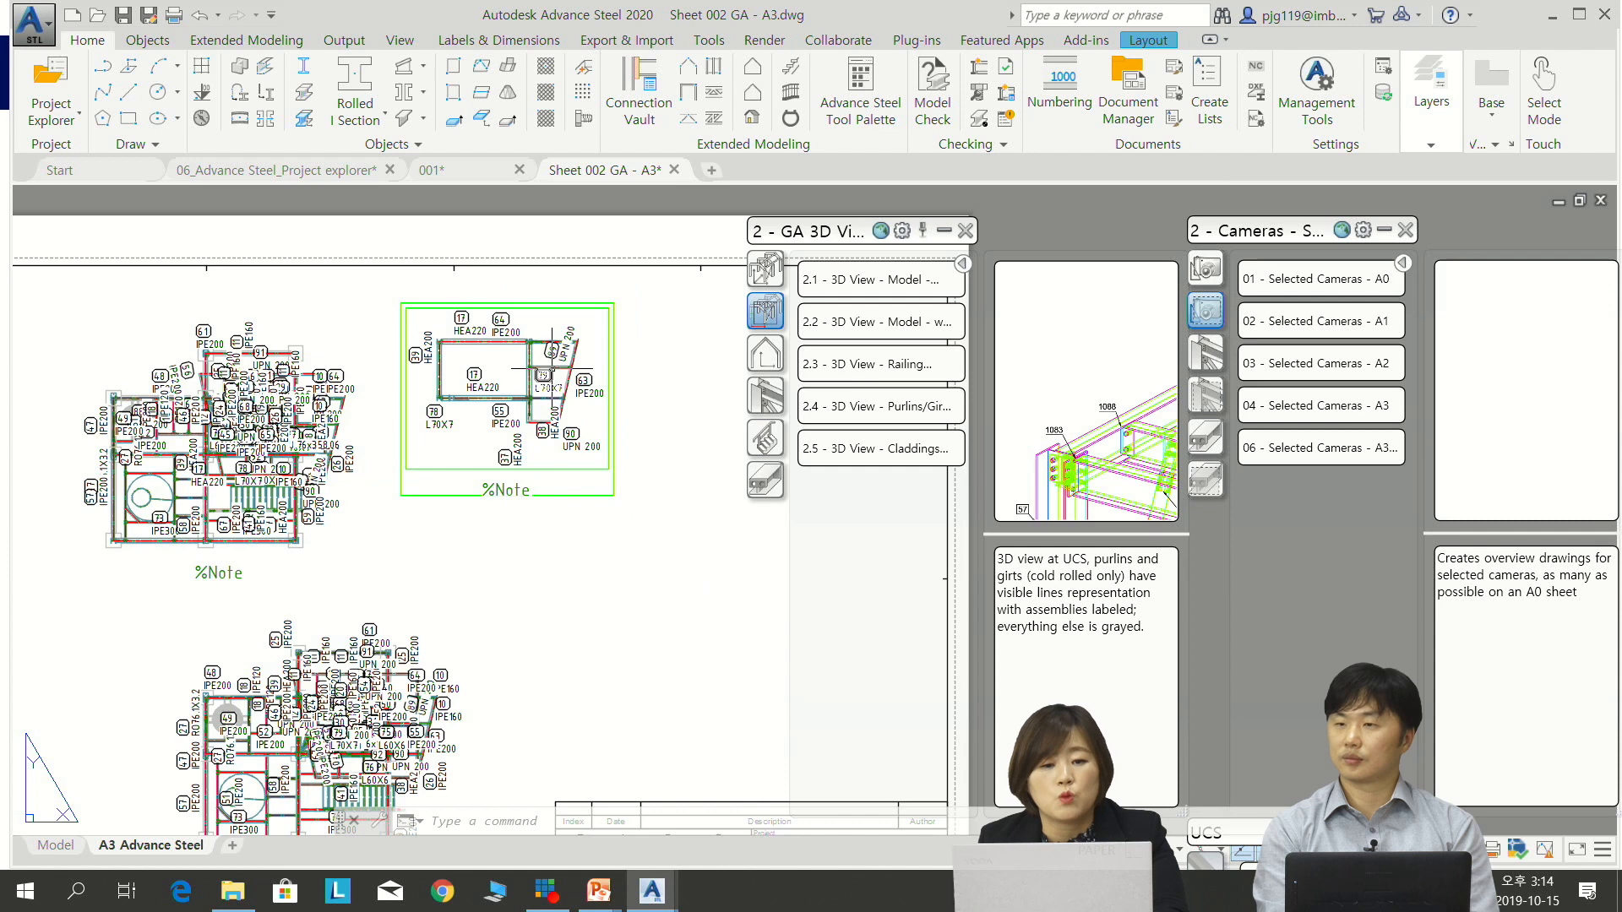
Open the upper platform plan's title label for editing and move the collapsed drawing style and process palettes clear of it
double_click(512, 499)
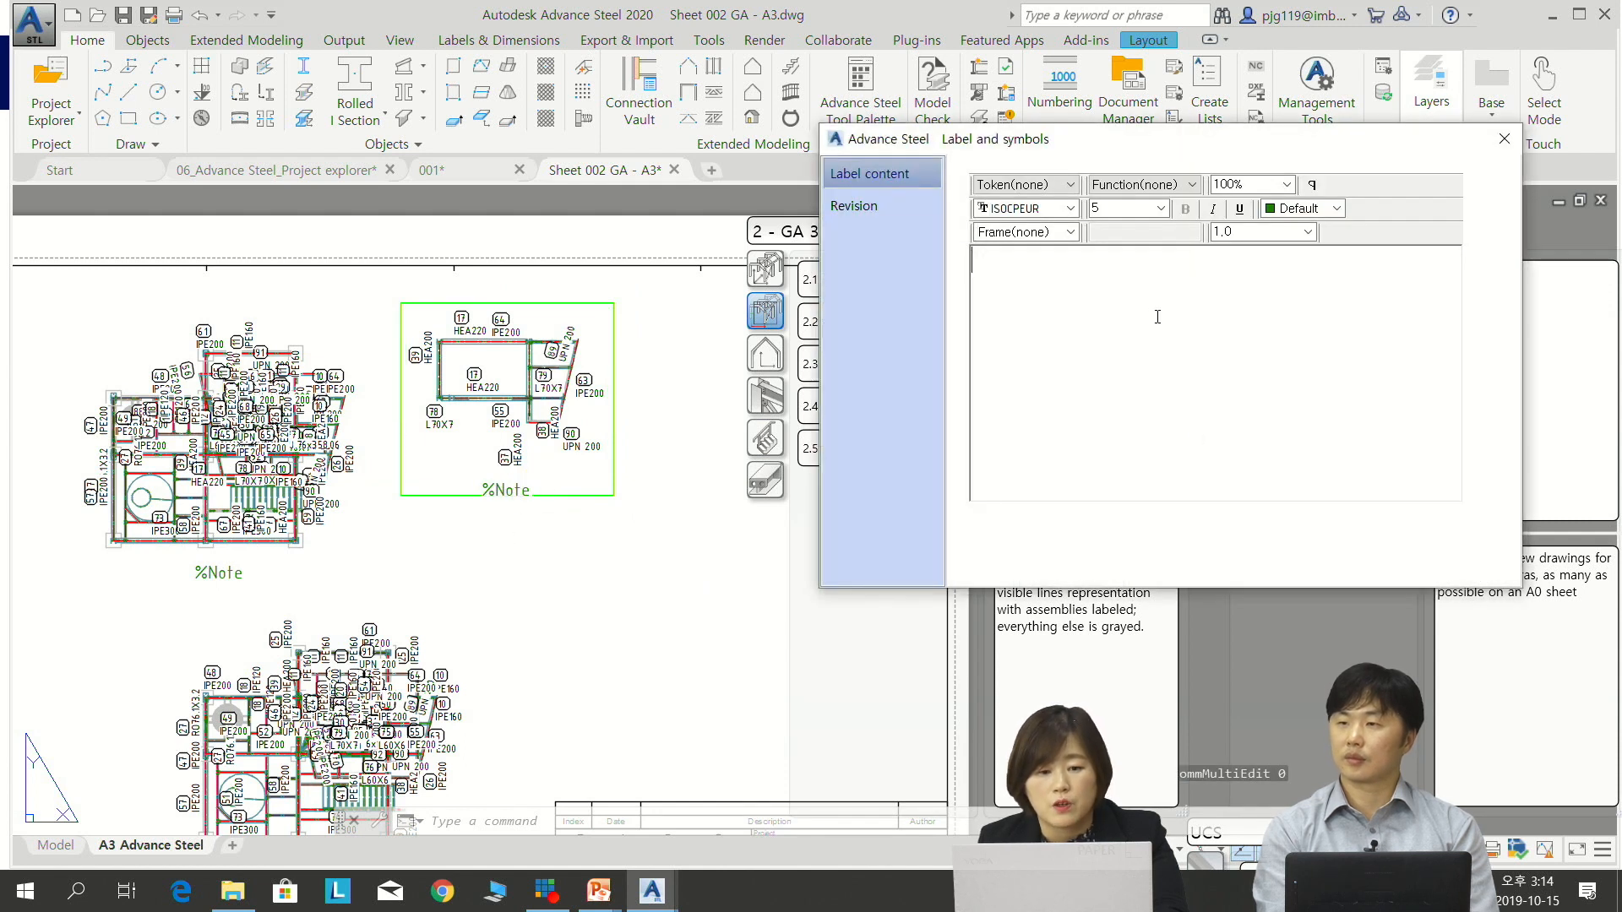
mouse_move(1618, 316)
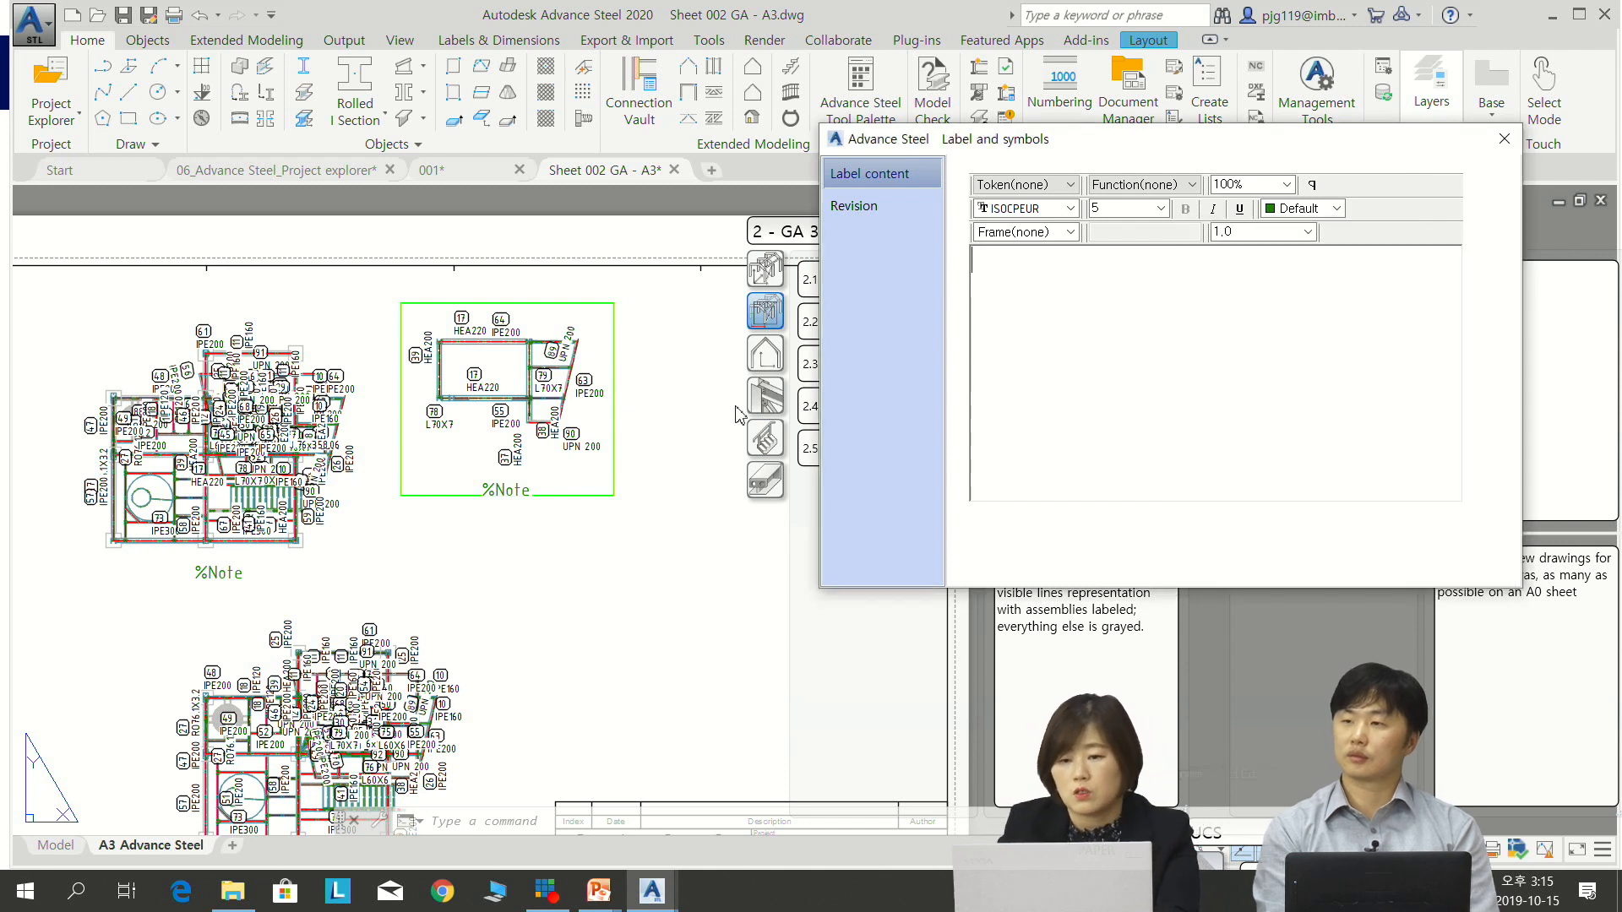
mouse_move(796, 236)
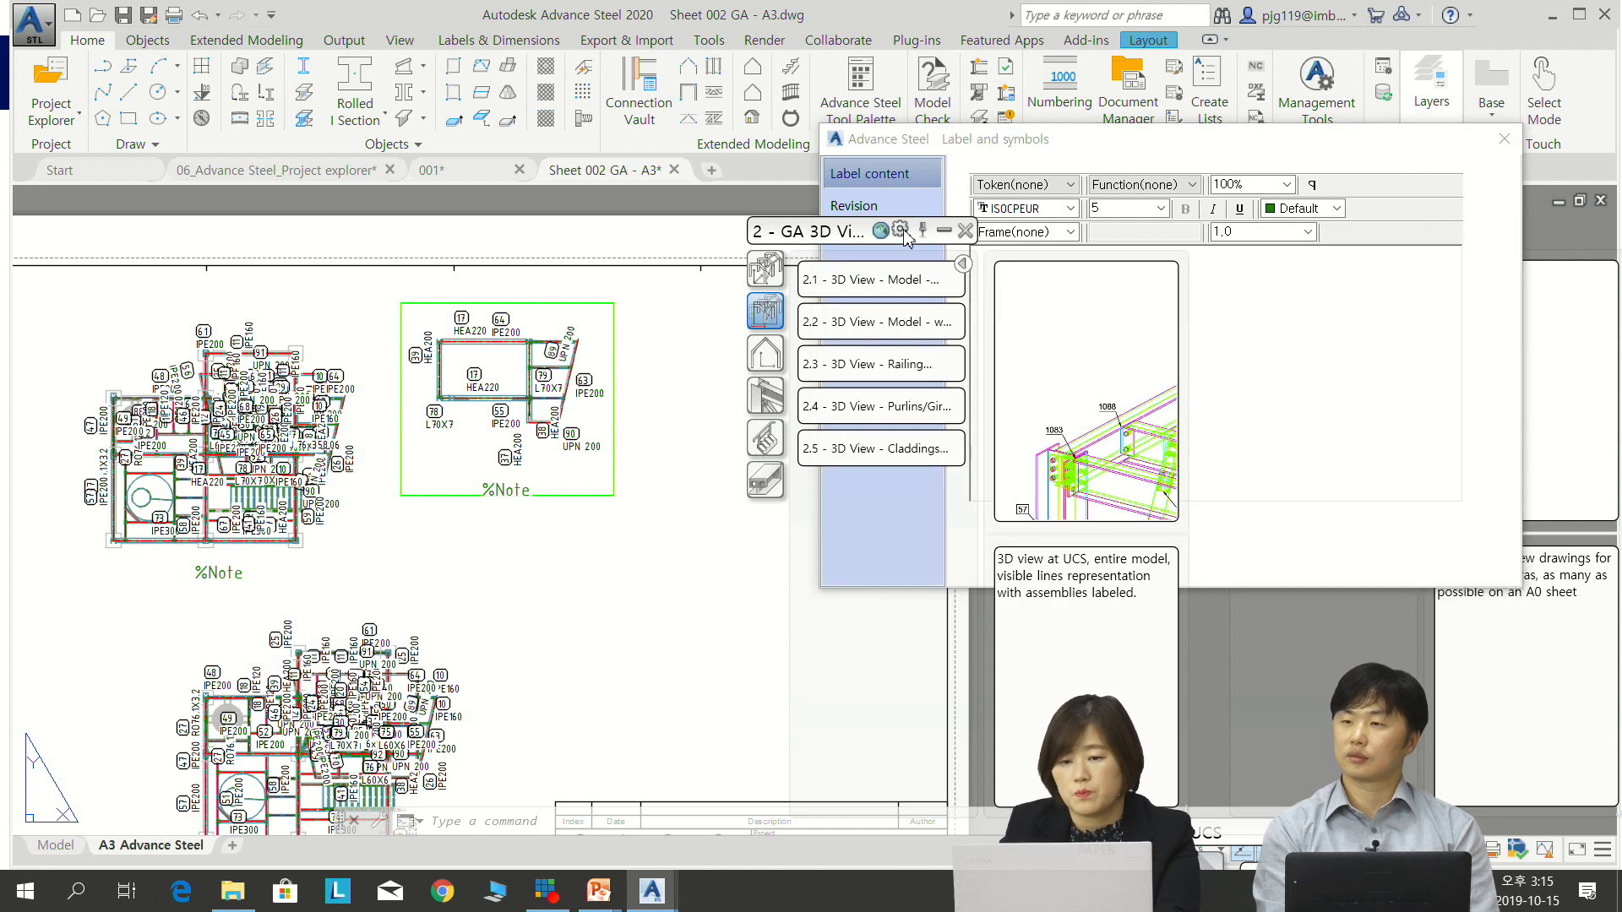
left_click(943, 230)
left_click_drag(823, 233, 1256, 712)
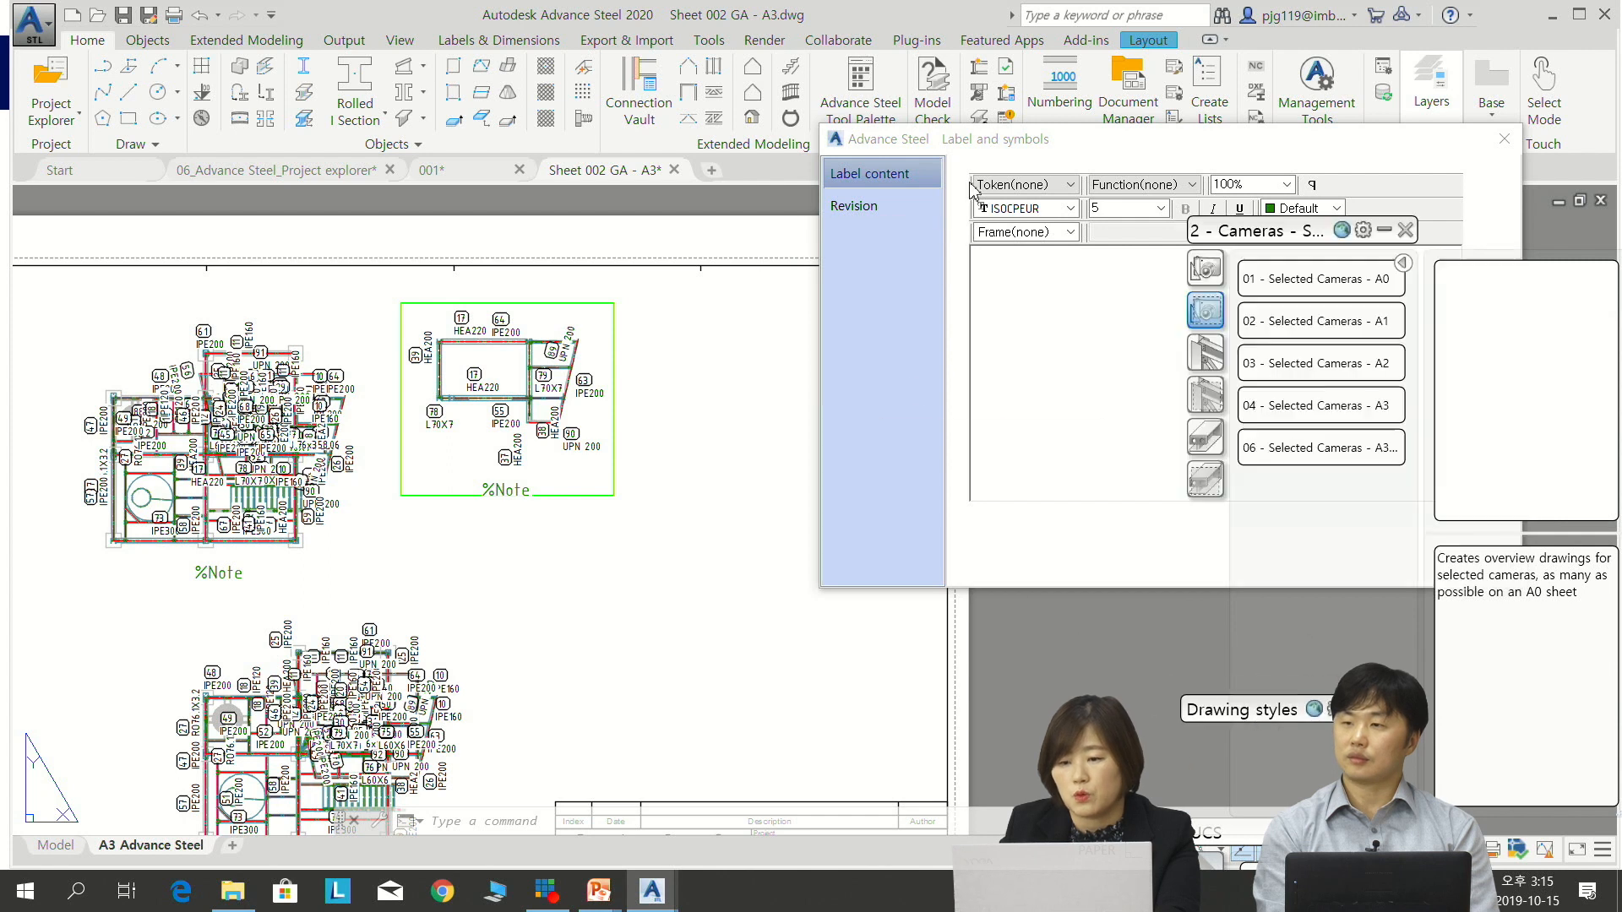
left_click(1383, 232)
mouse_move(1305, 232)
left_mouse_down()
mouse_move(1436, 760)
mouse_move(1274, 752)
left_mouse_up()
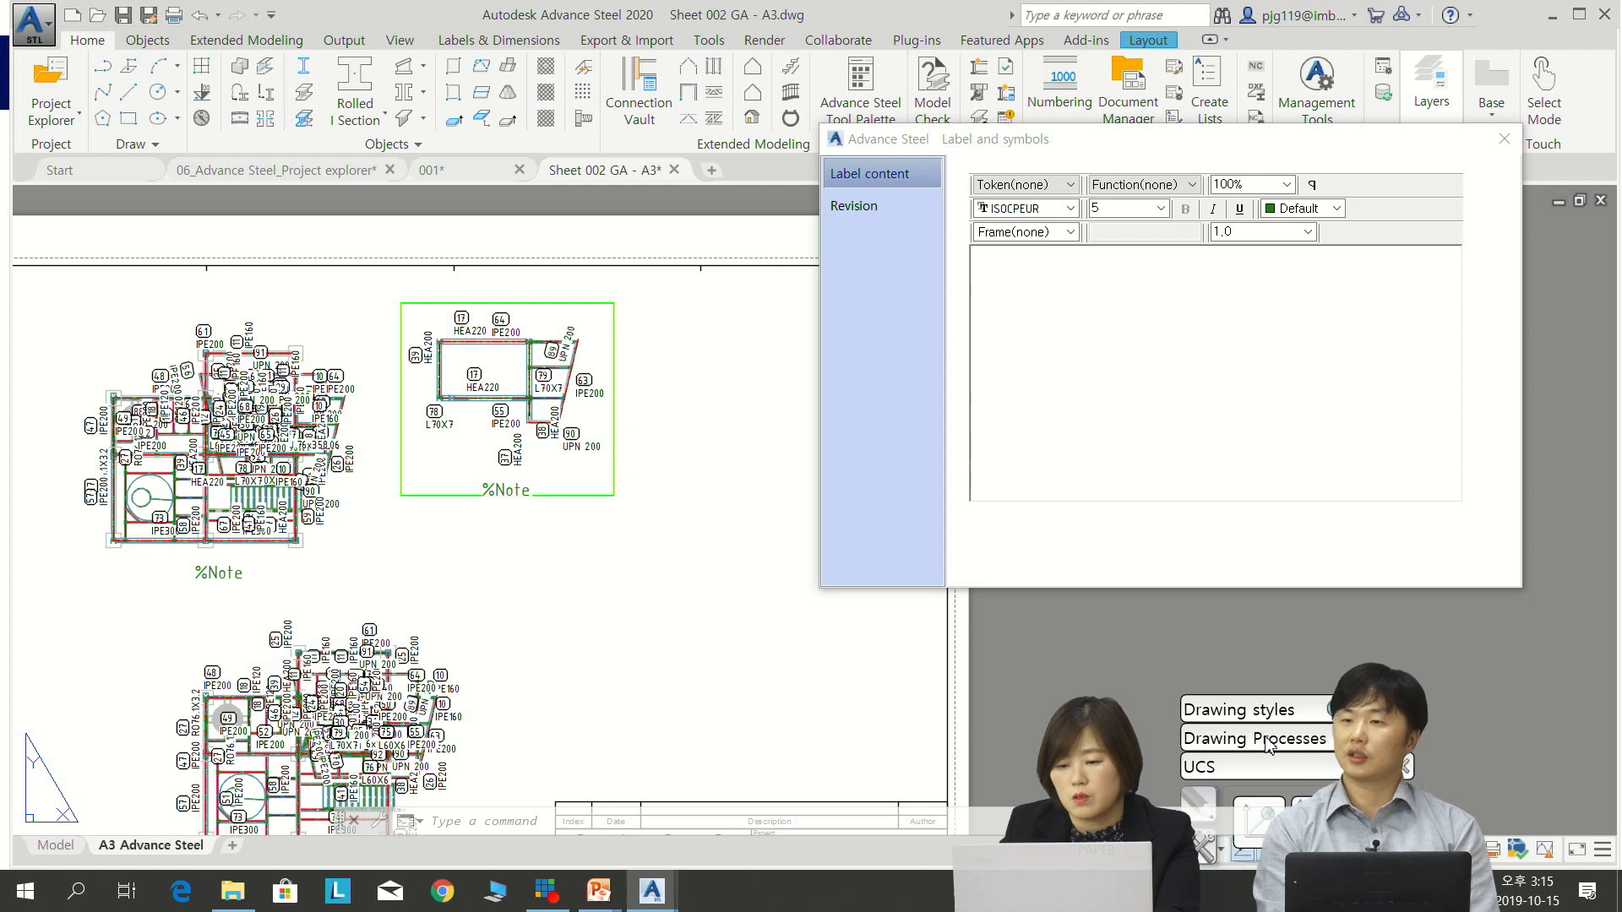
Enter "T.O.S 8600" as the title of the upper platform plan
left_click(1130, 338)
type("T")
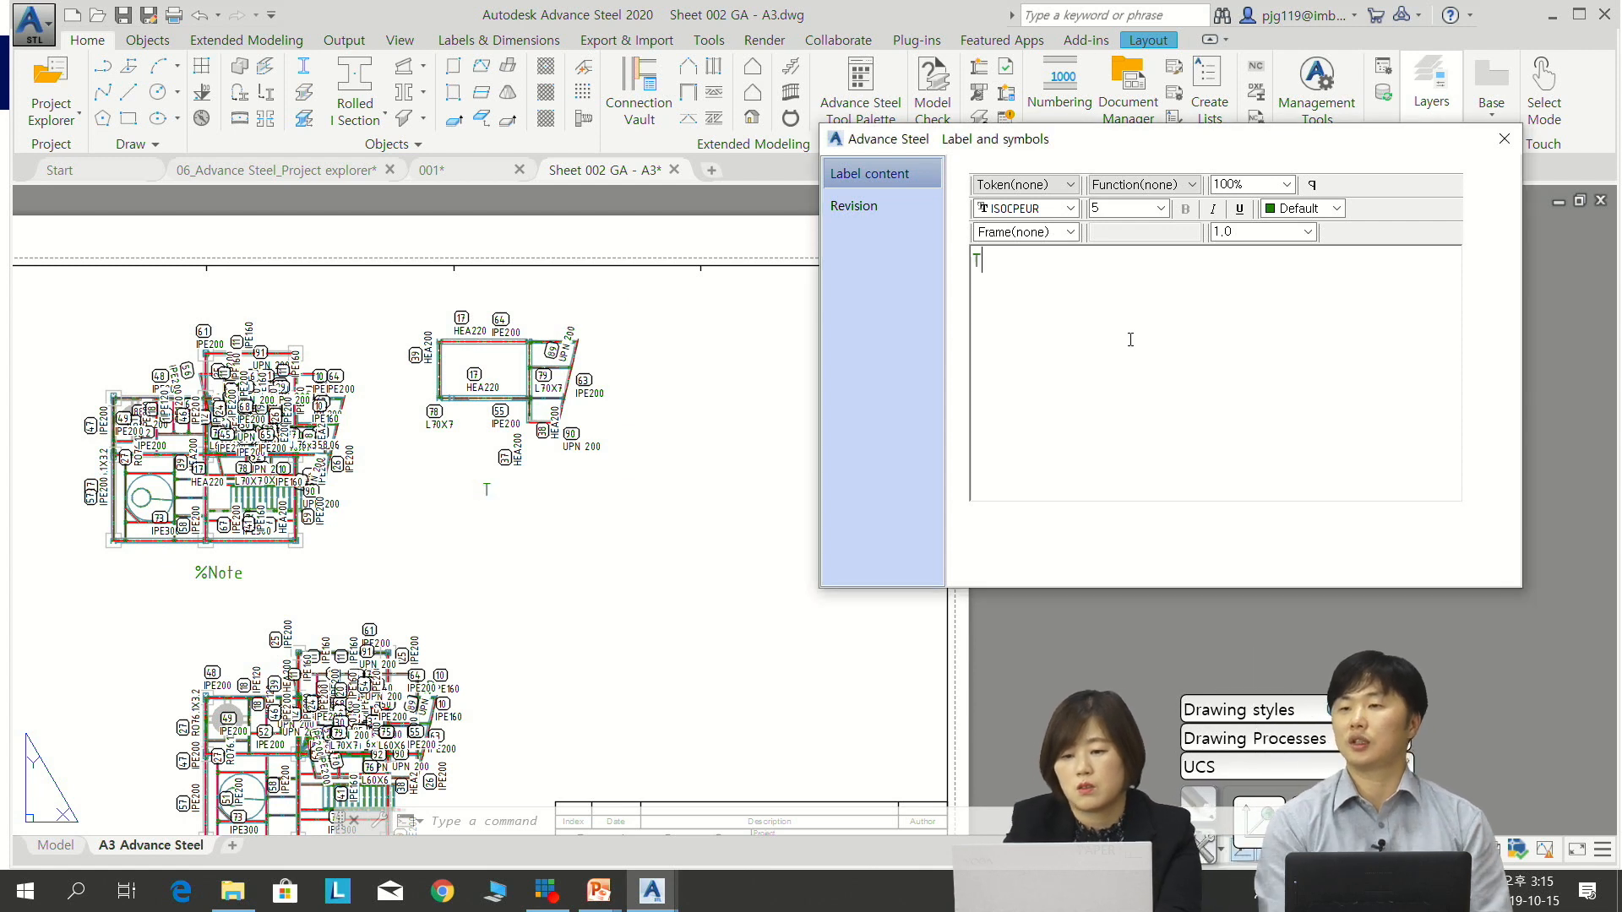
type(".0")
type("=")
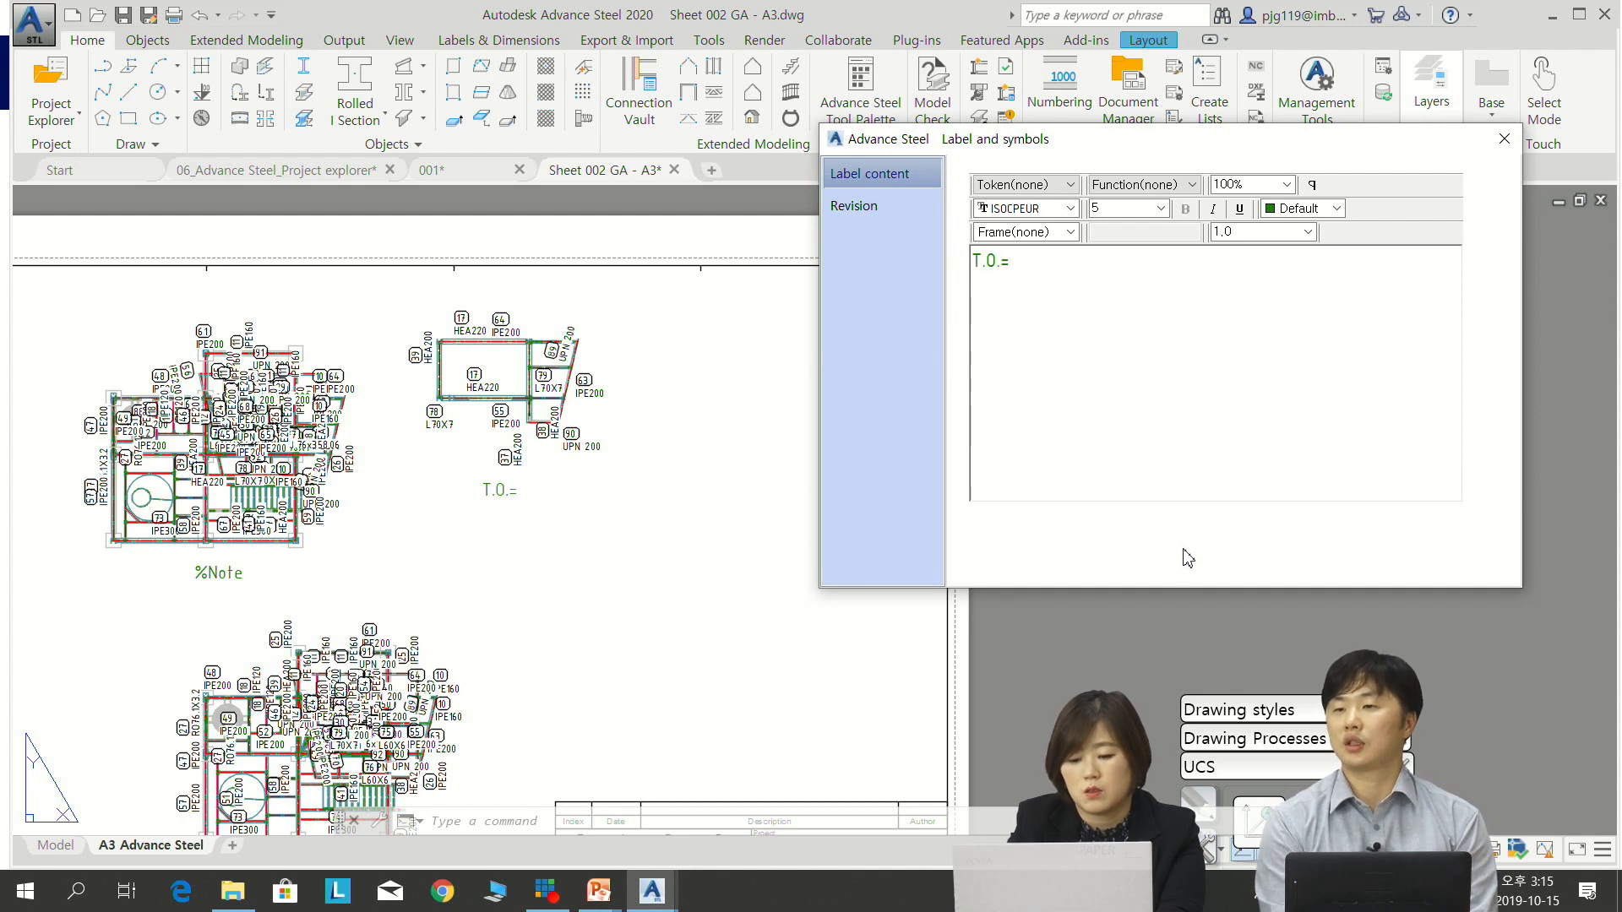
key("BackSpace")
type("S 8600")
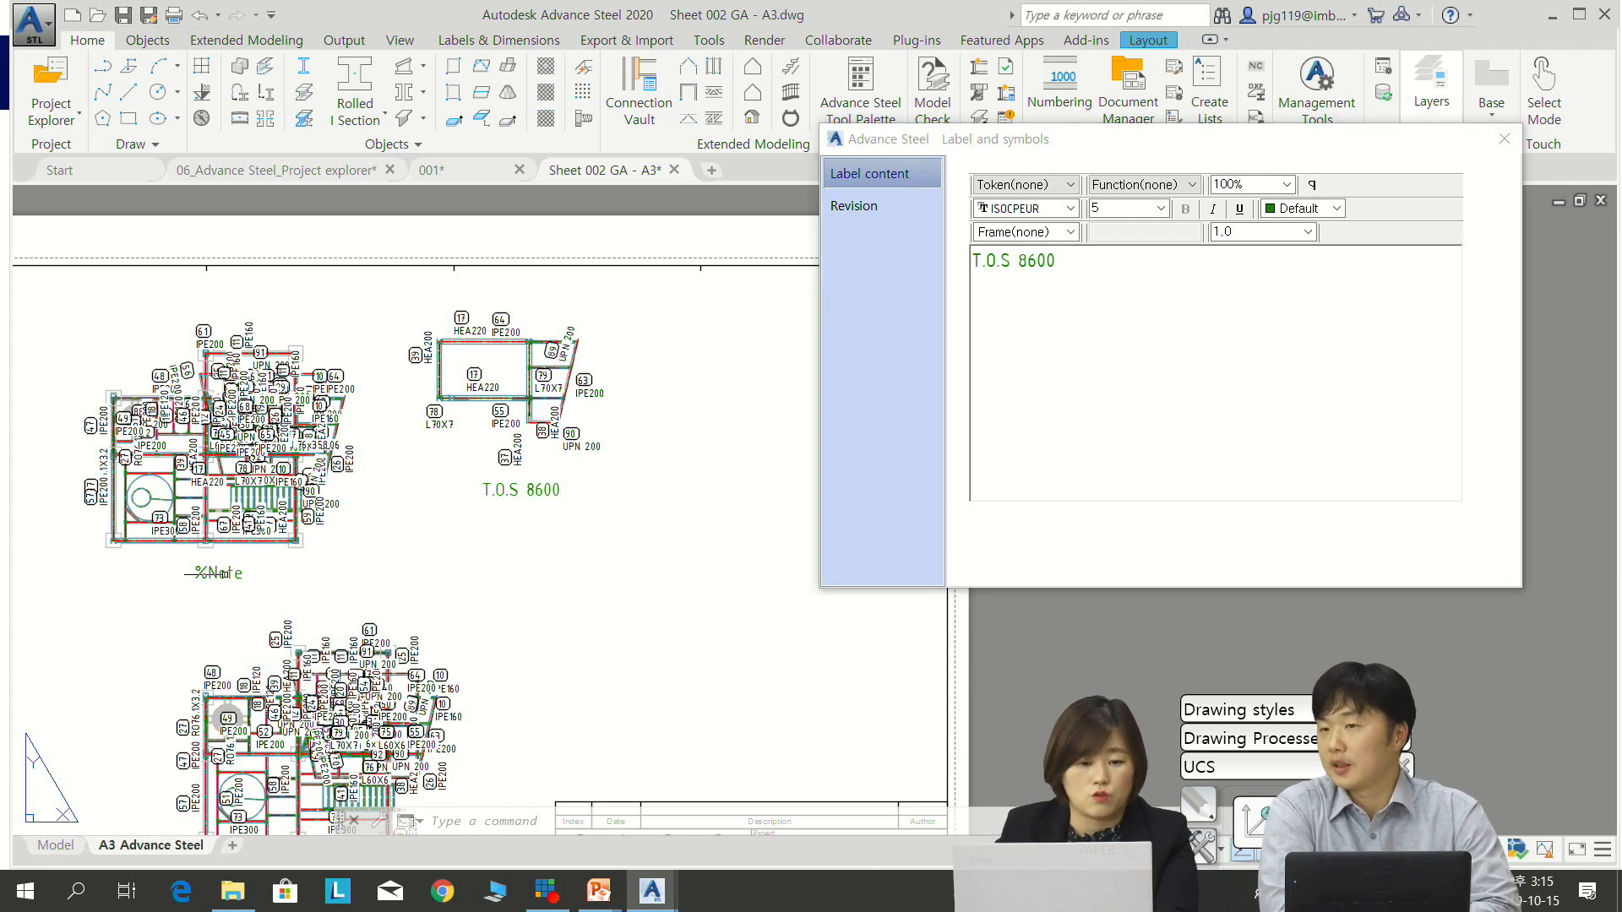
Replace the %Note title of the neighbouring larger plan with "T.O.S 3700" and finish the label editing
double_click(231, 572)
left_click(1059, 286)
type("T.O")
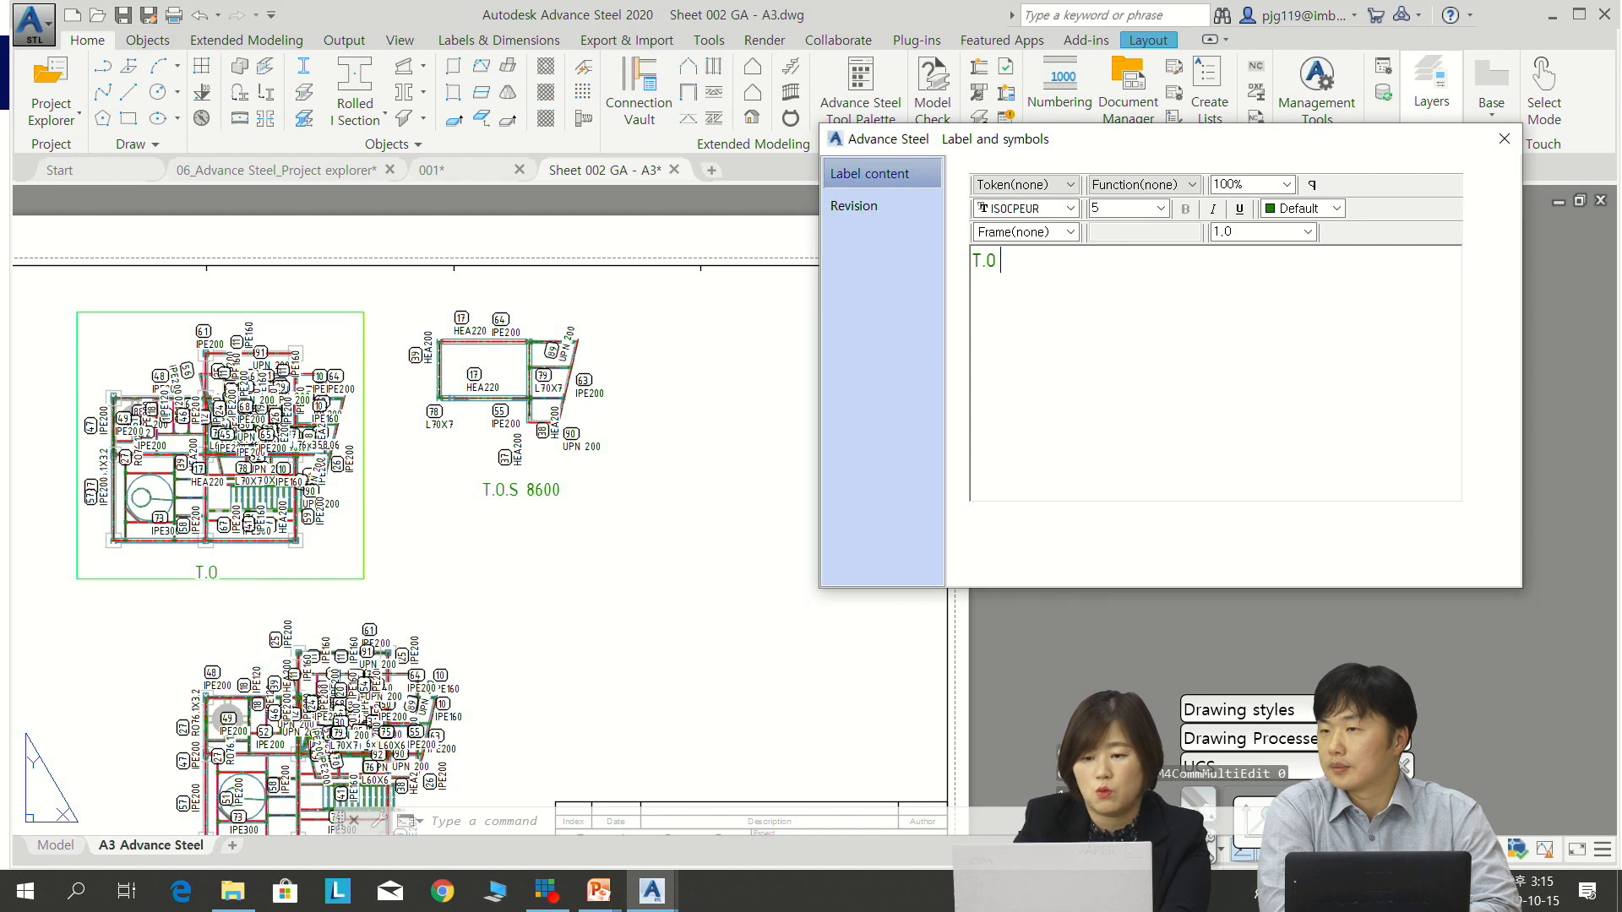
type(".S 3700")
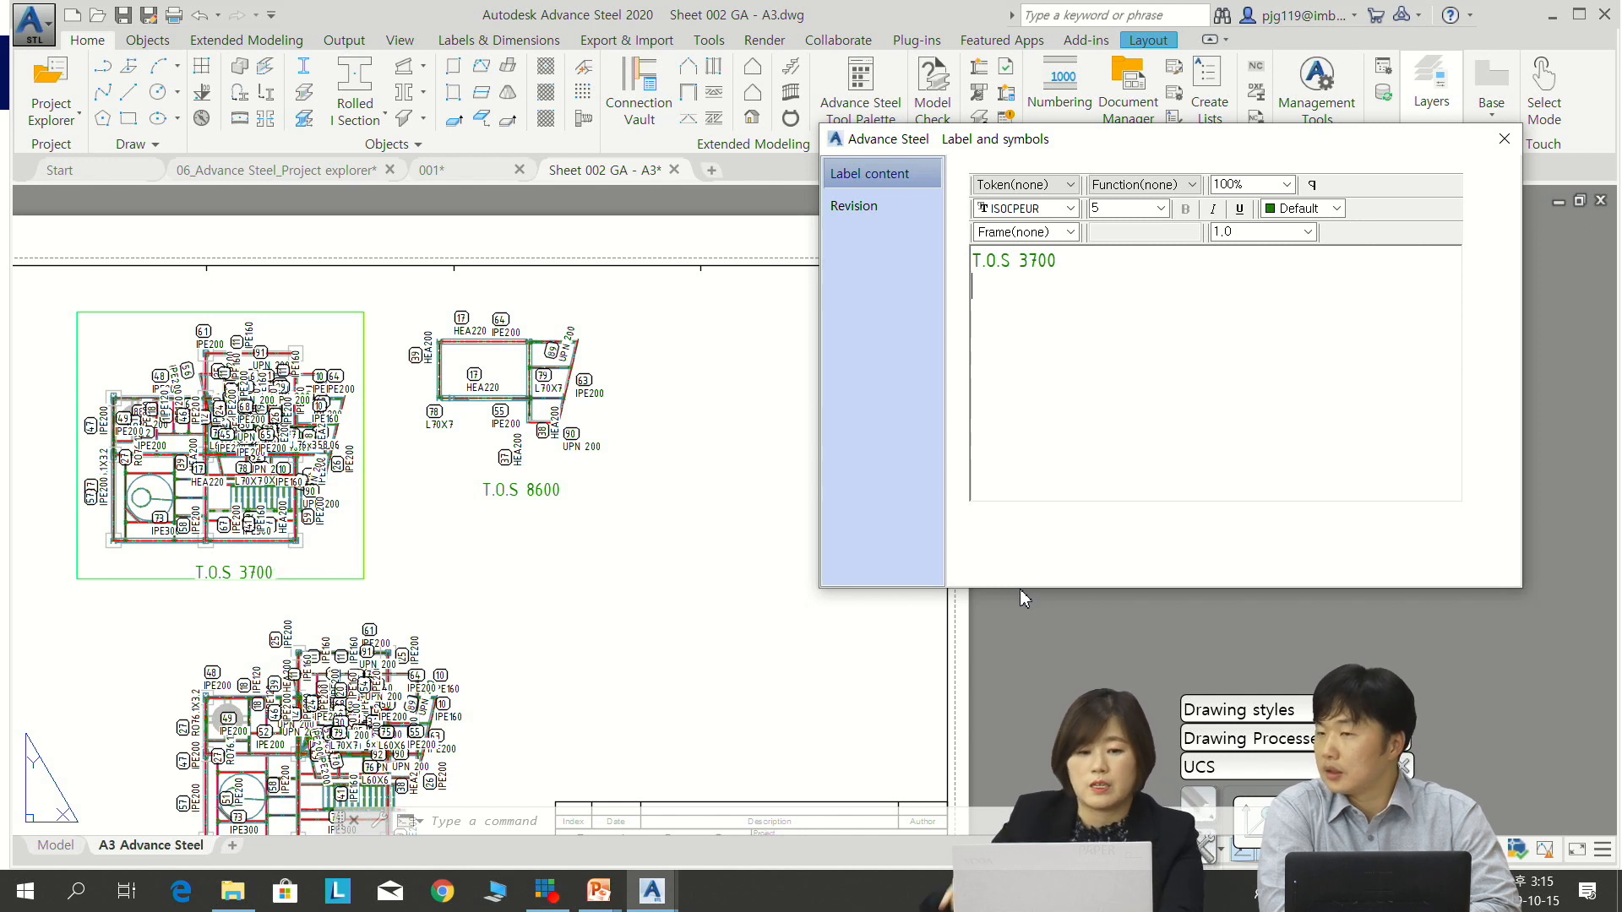
left_click(722, 619)
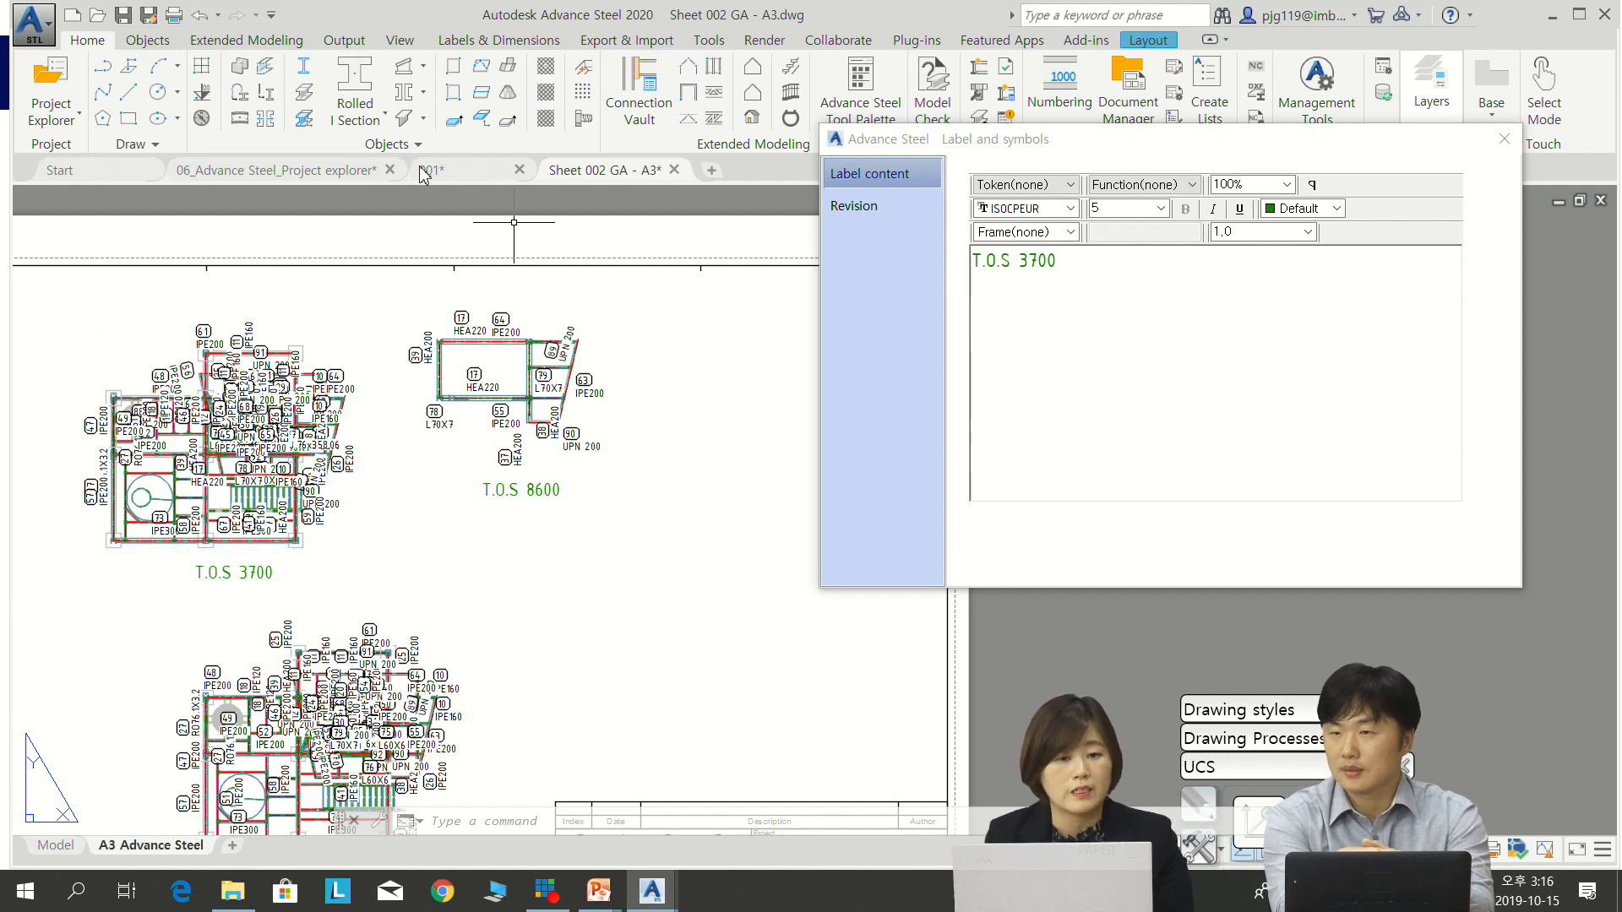
left_click(1511, 146)
Switch to the 06_Advance Steel_Project explorer model and examine the structure down to a column base on the concrete foundation
left_click(258, 145)
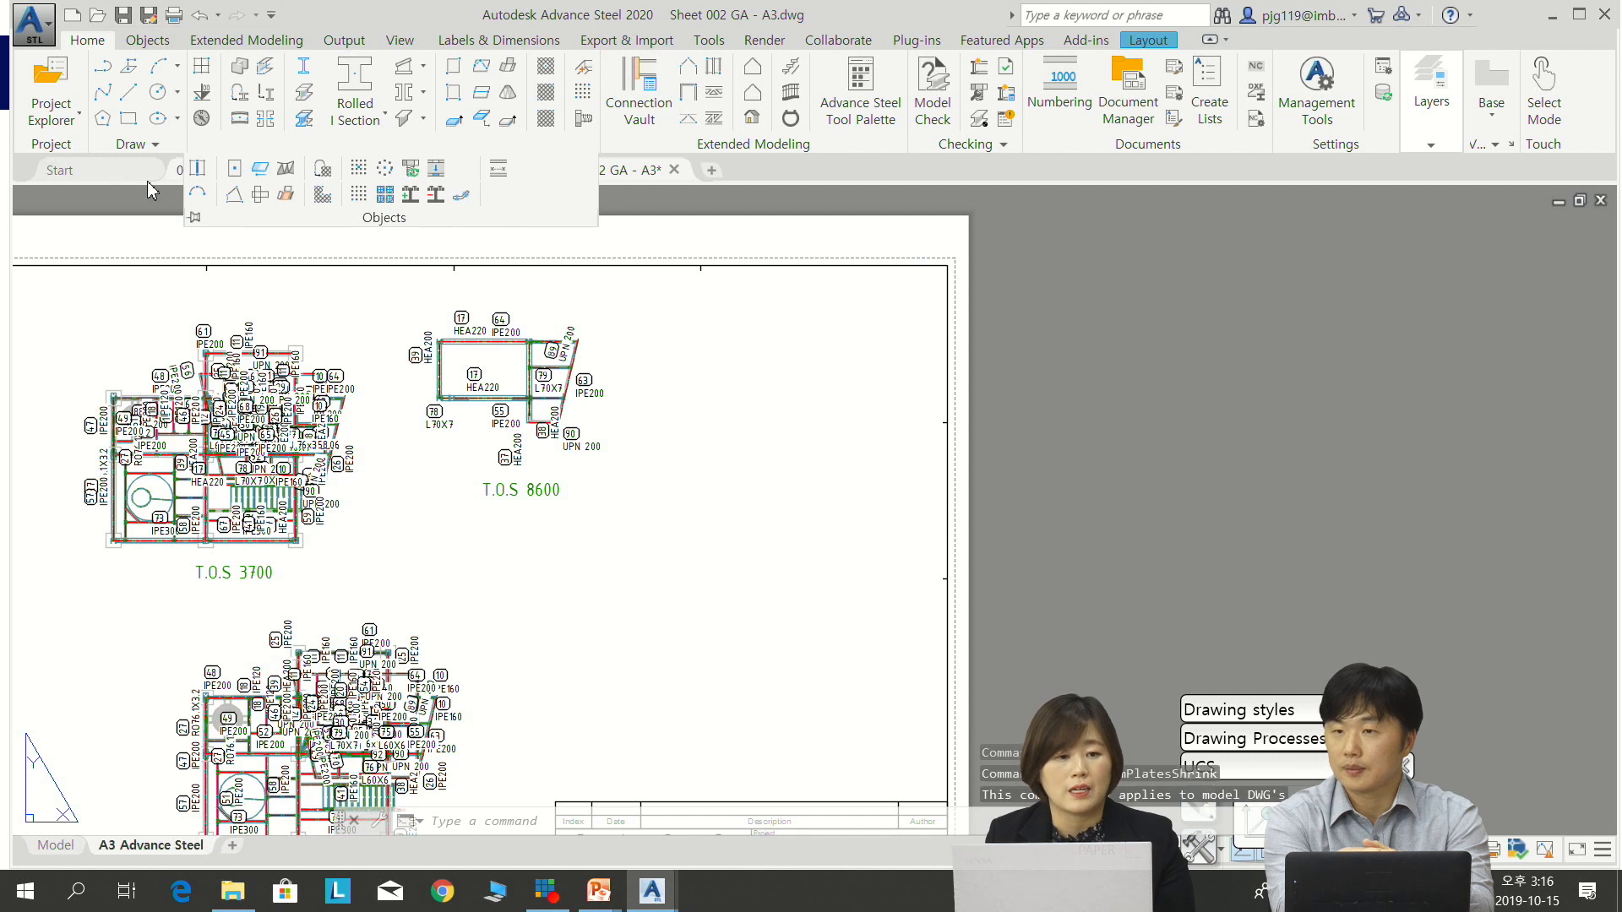
left_click(211, 174)
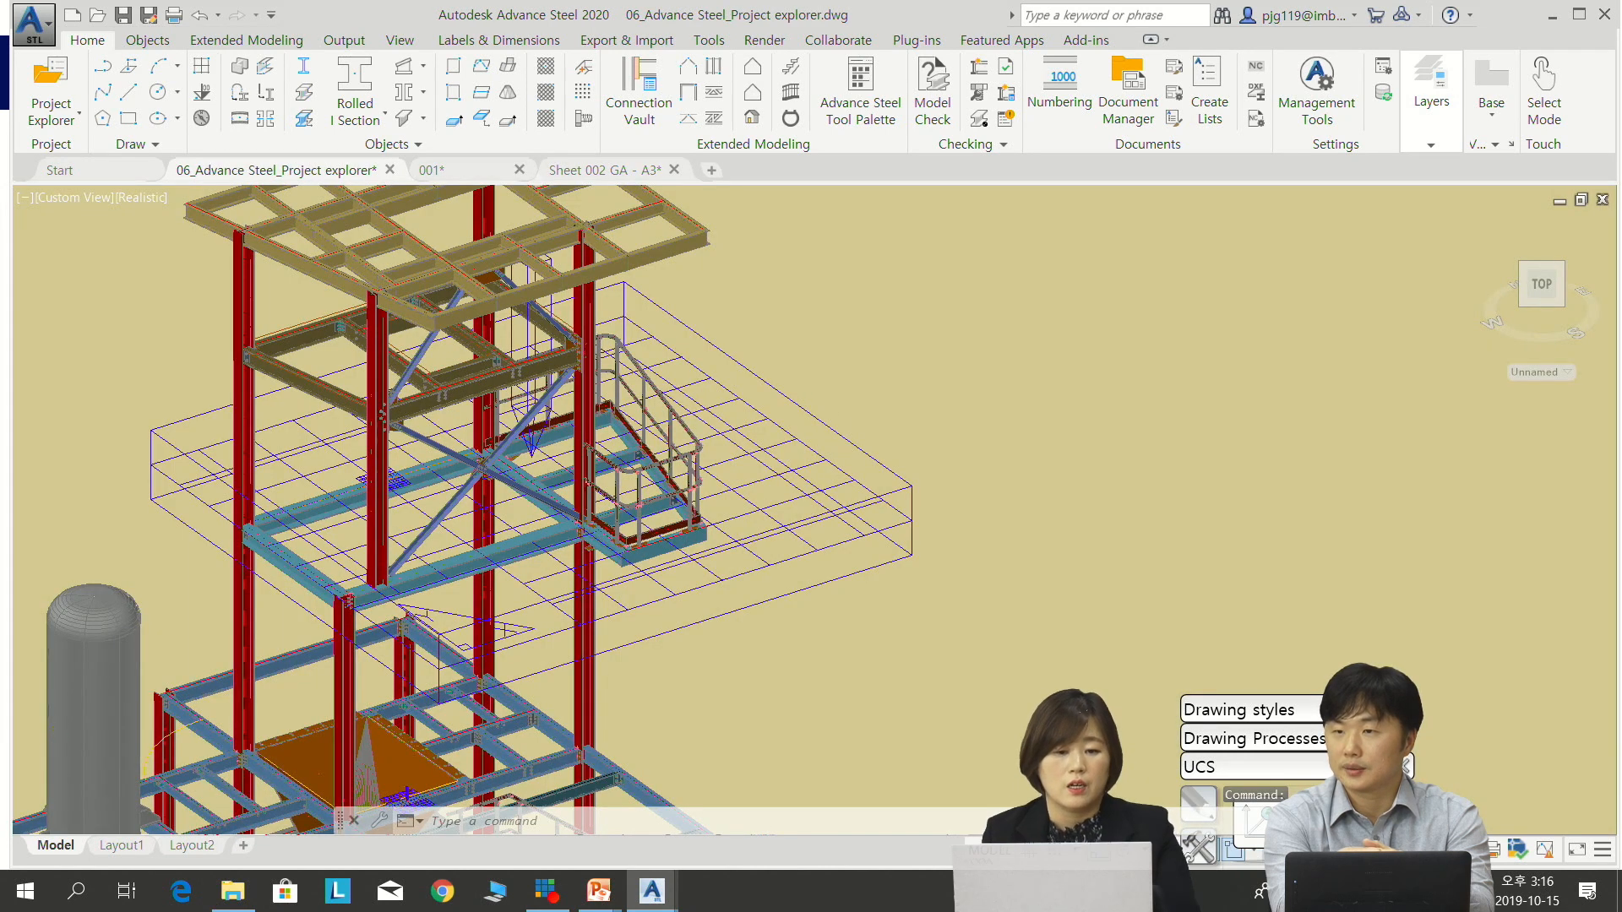
scroll(699, 582, "down", 5)
scroll(699, 583, "up", 8)
middle_click_drag(670, 660, 599, 605, "shift")
scroll(662, 519, "down", 4)
middle_click_drag(758, 510, 756, 584, "shift")
scroll(772, 446, "down", 3)
middle_click_drag(730, 414, 846, 378, "shift")
scroll(846, 377, "up", 3)
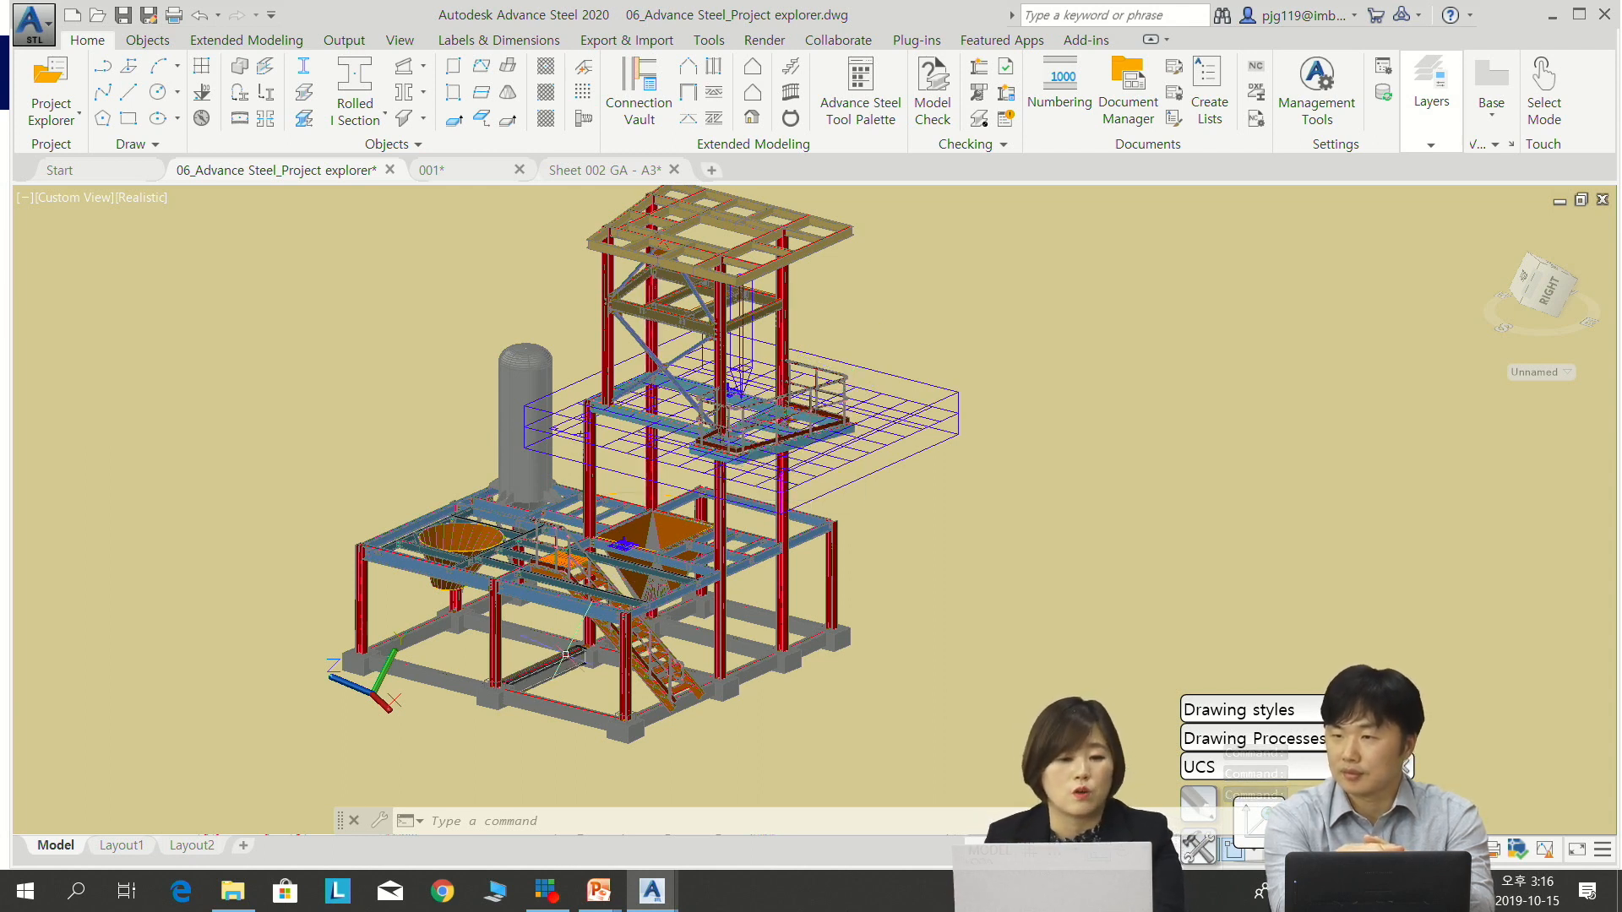
scroll(363, 750, "up", 4)
scroll(655, 627, "up", 5)
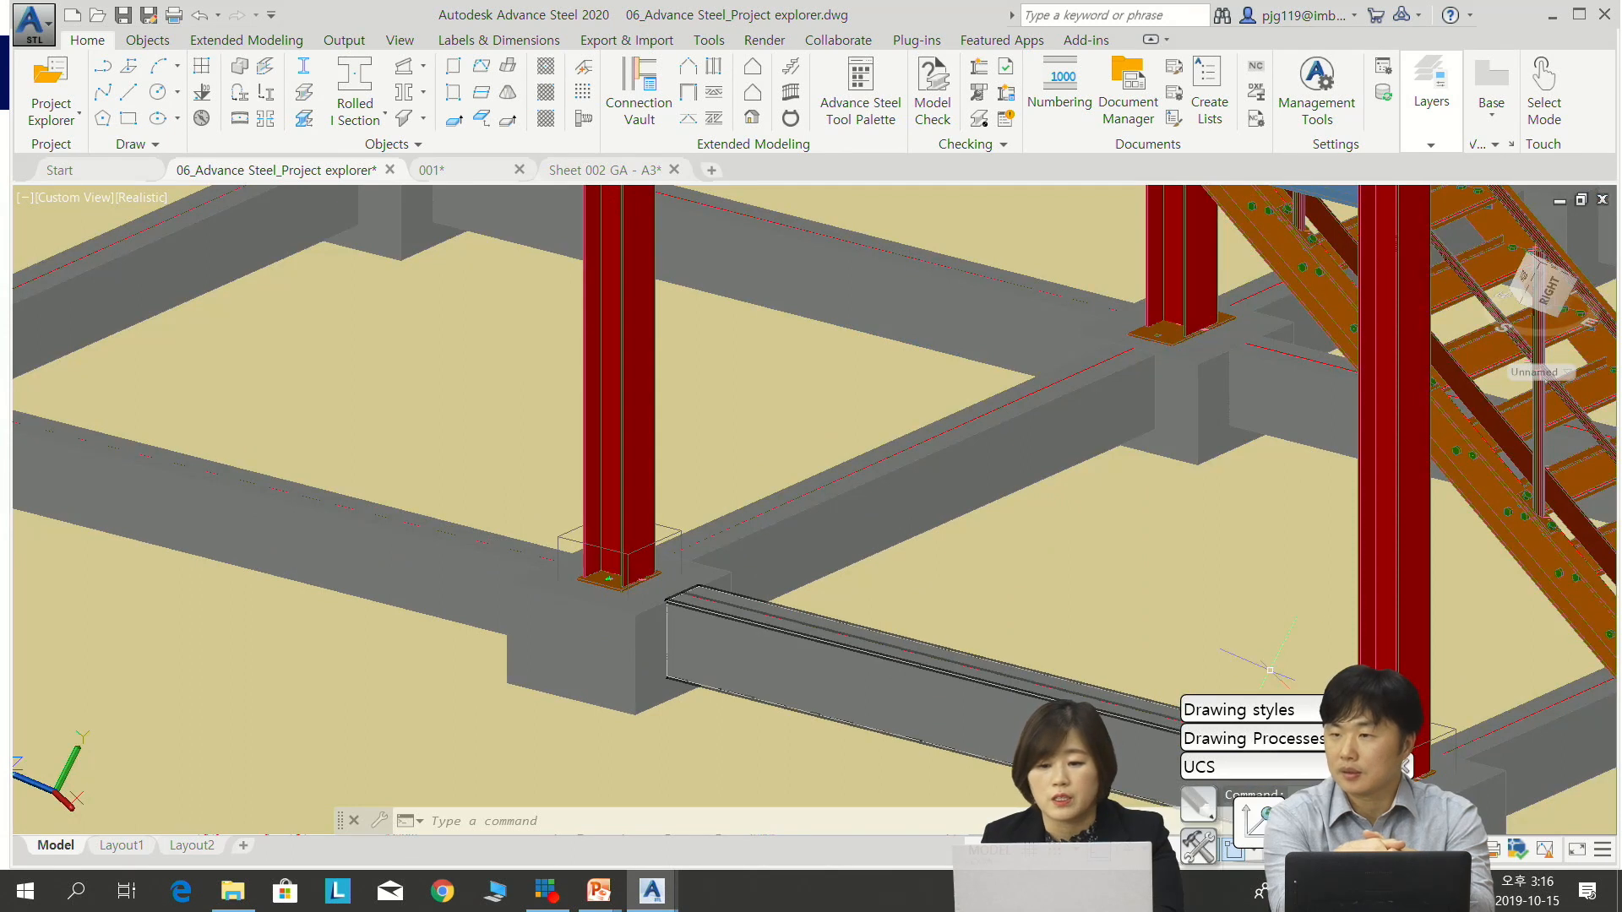
Start creating node cameras for the column's base plate connection, using its connection box as the reference object
mouse_move(1345, 393)
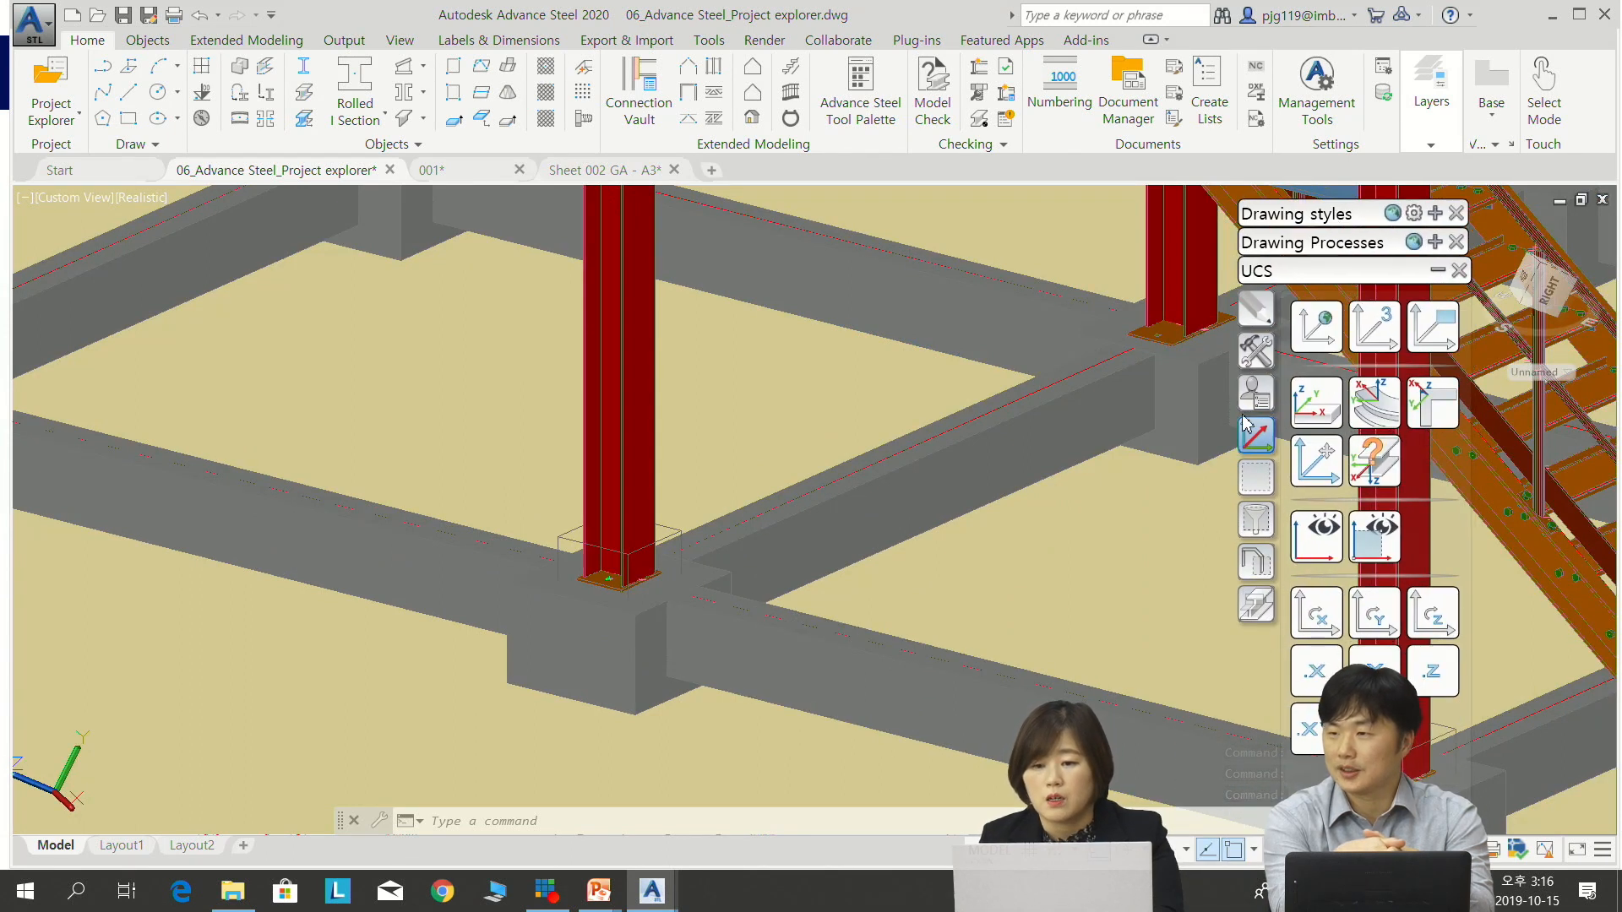
left_click(1254, 362)
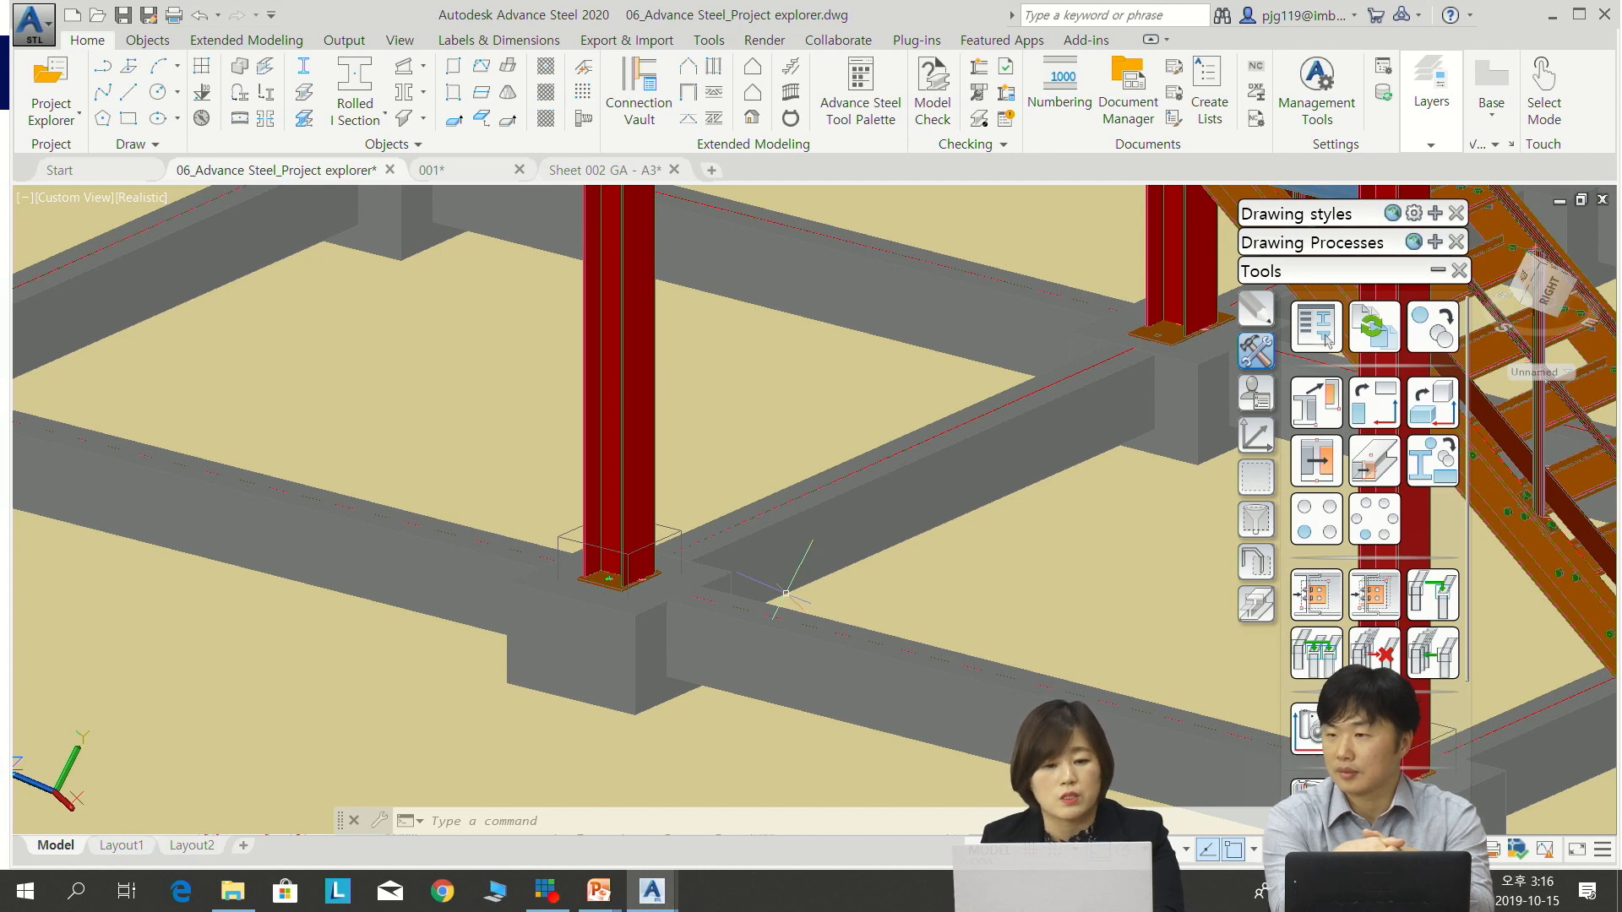
scroll(641, 580, "up", 5)
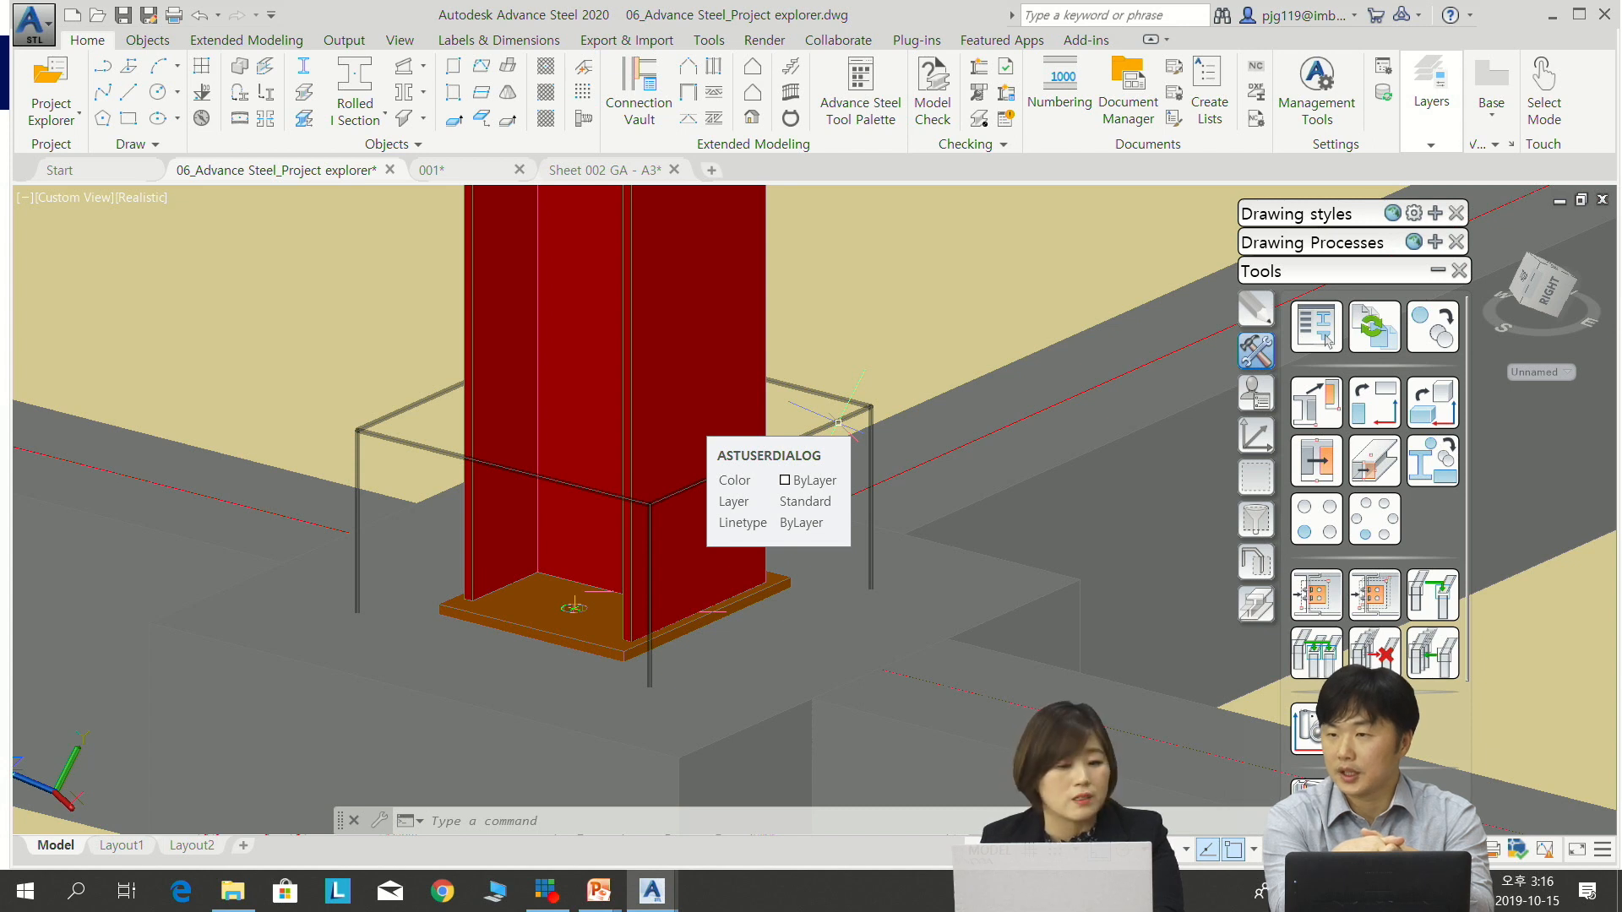
scroll(838, 422, "down", 4)
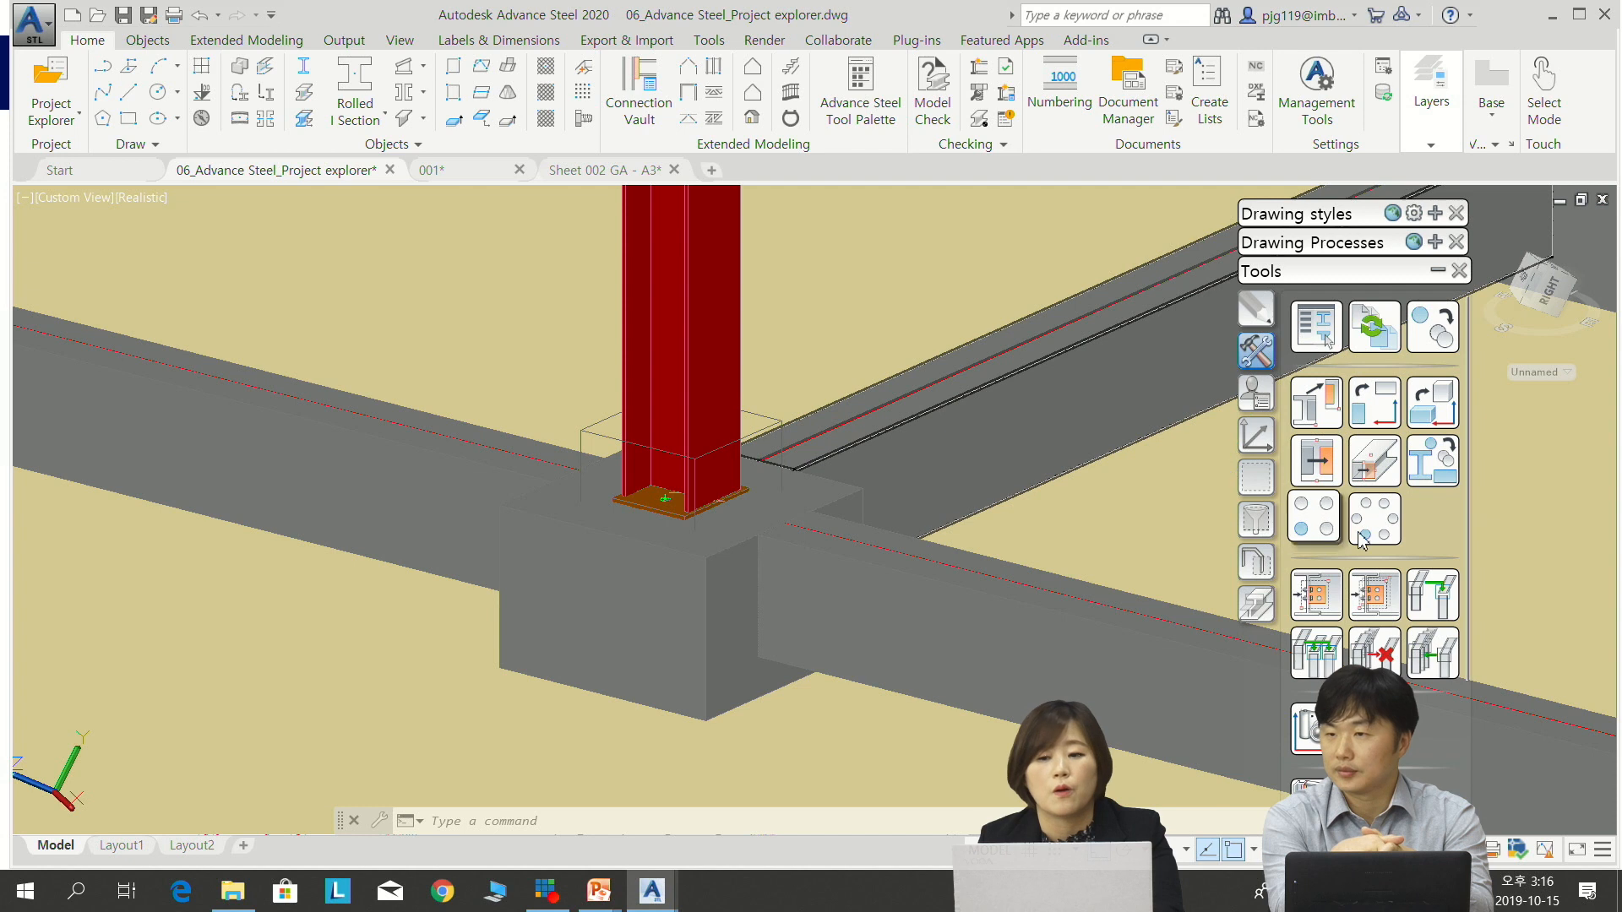
left_click(1325, 337)
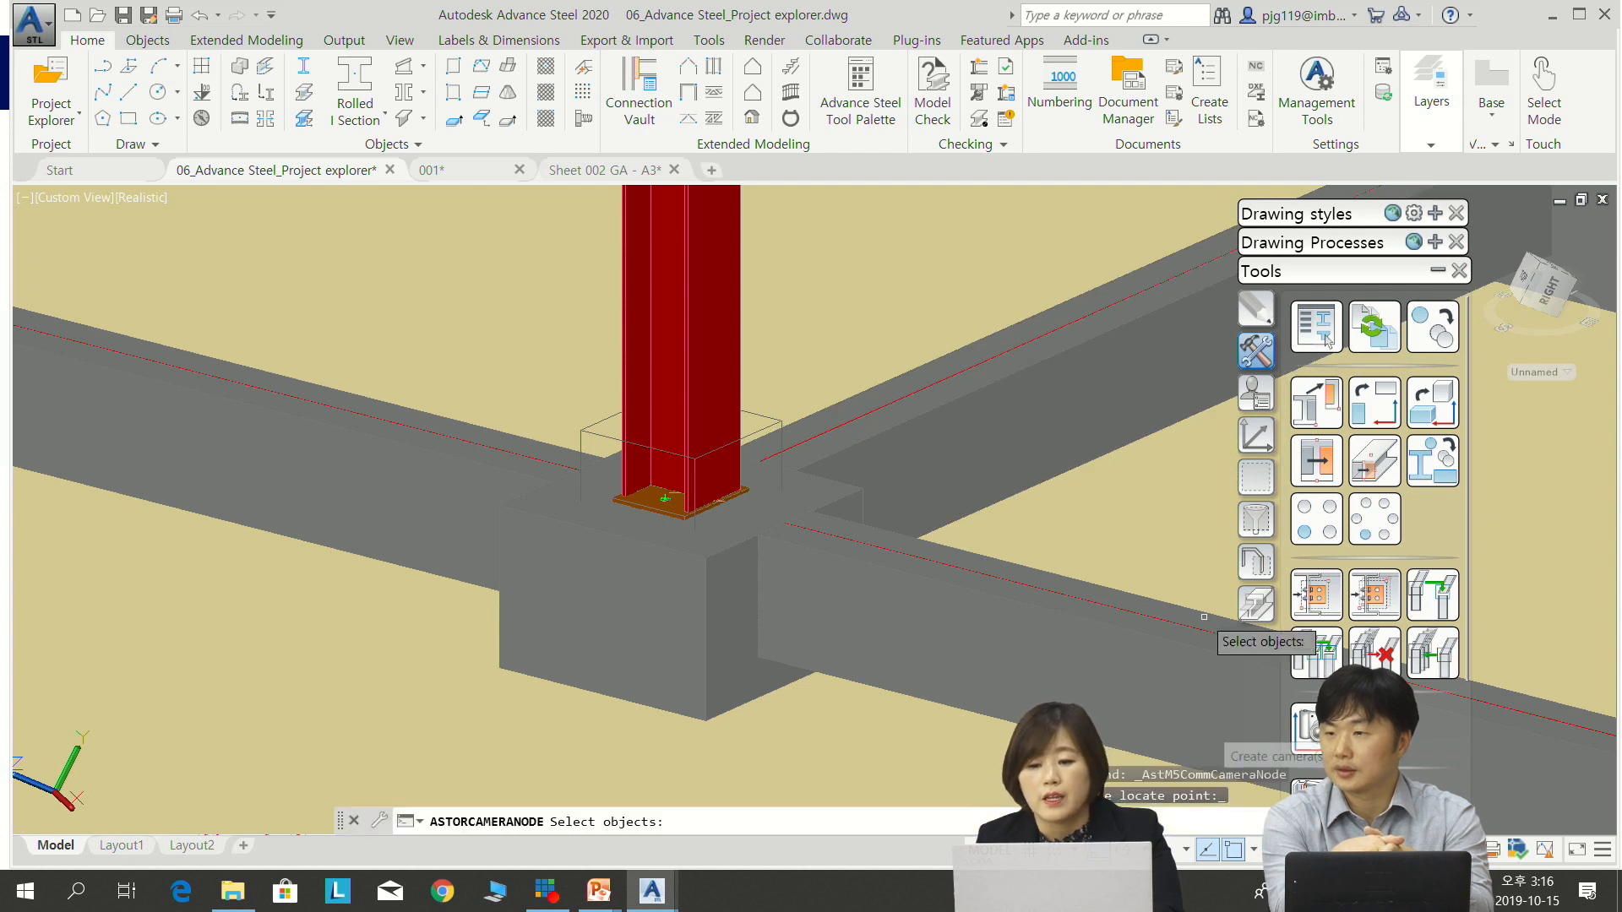
left_click(757, 429)
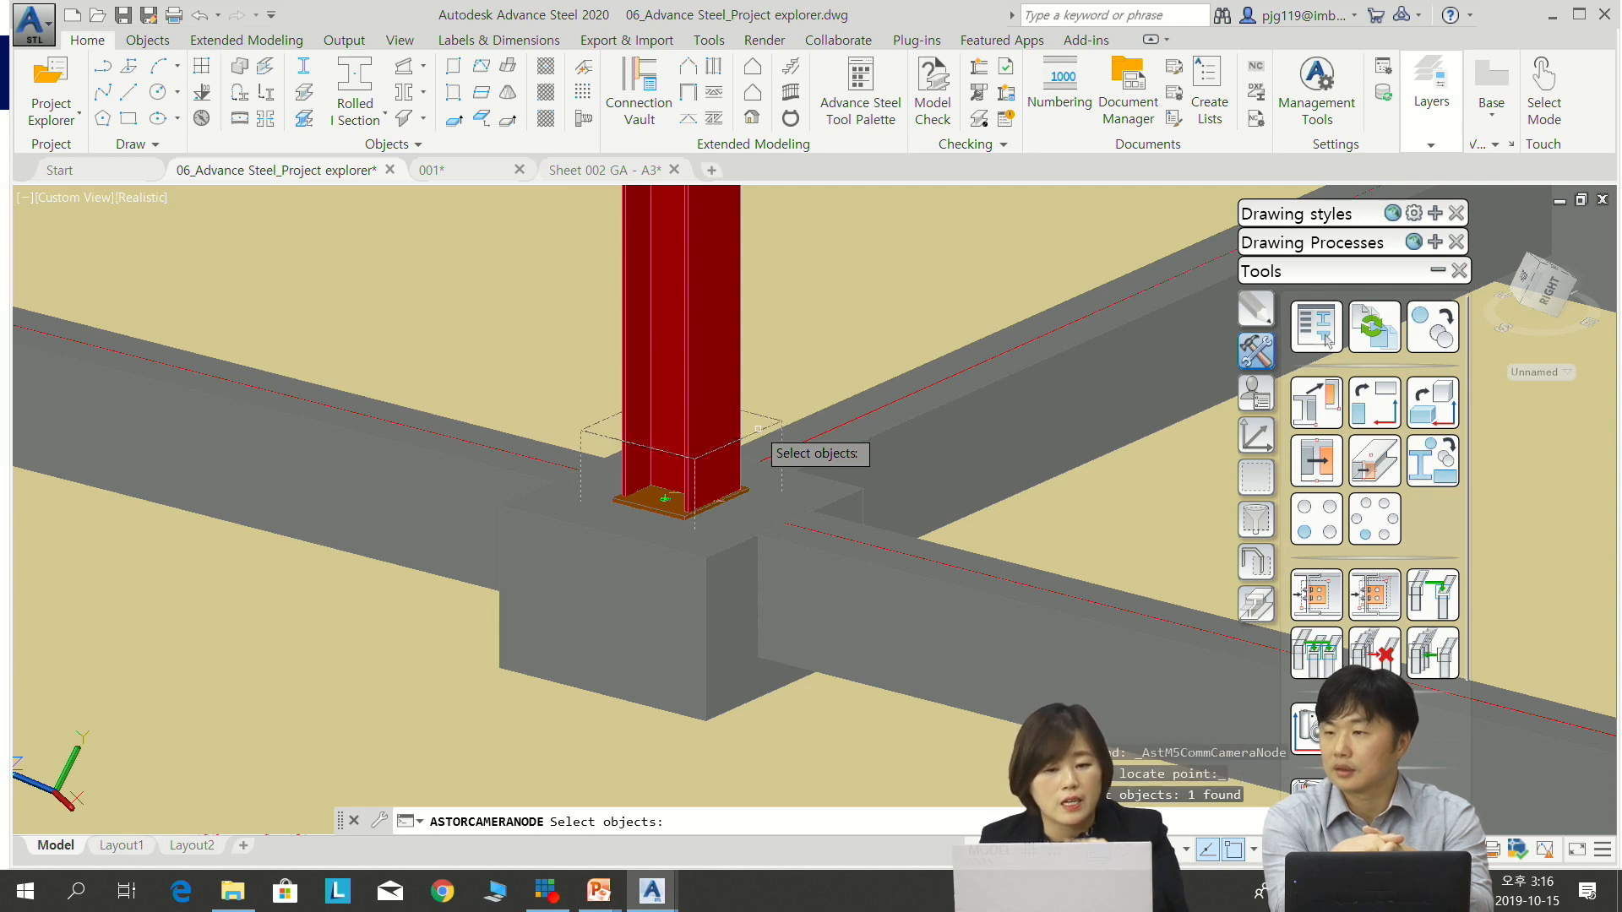
key("Return")
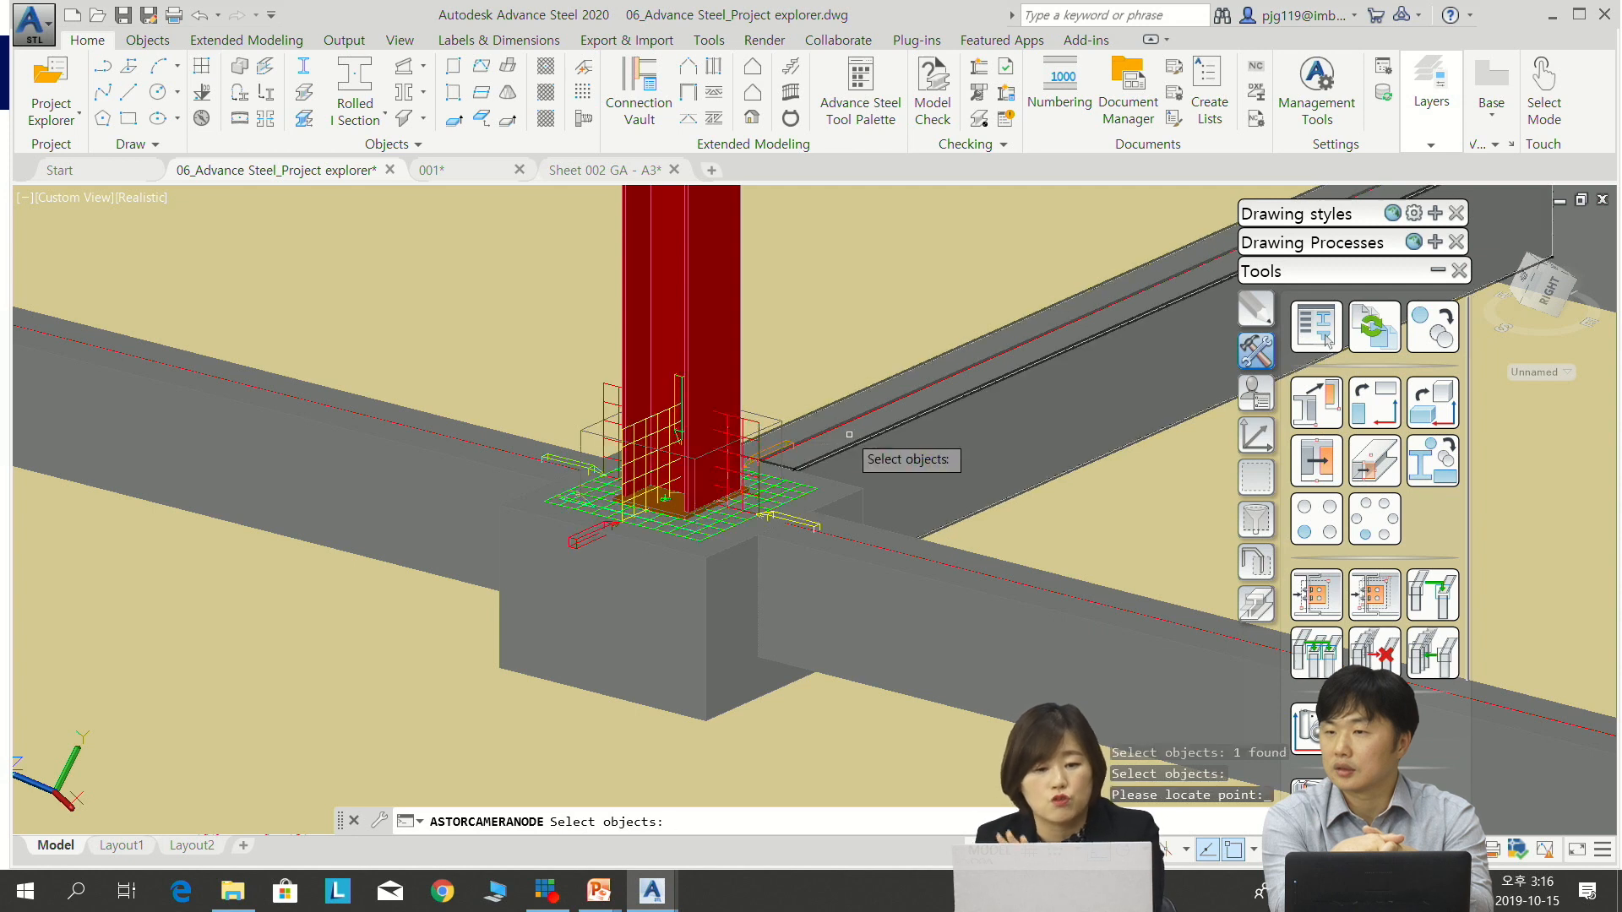
Choose two perpendicular side cameras from the proposed directions around the base plate and create them
scroll(771, 501, "up", 3)
middle_click_drag(602, 512, 879, 348)
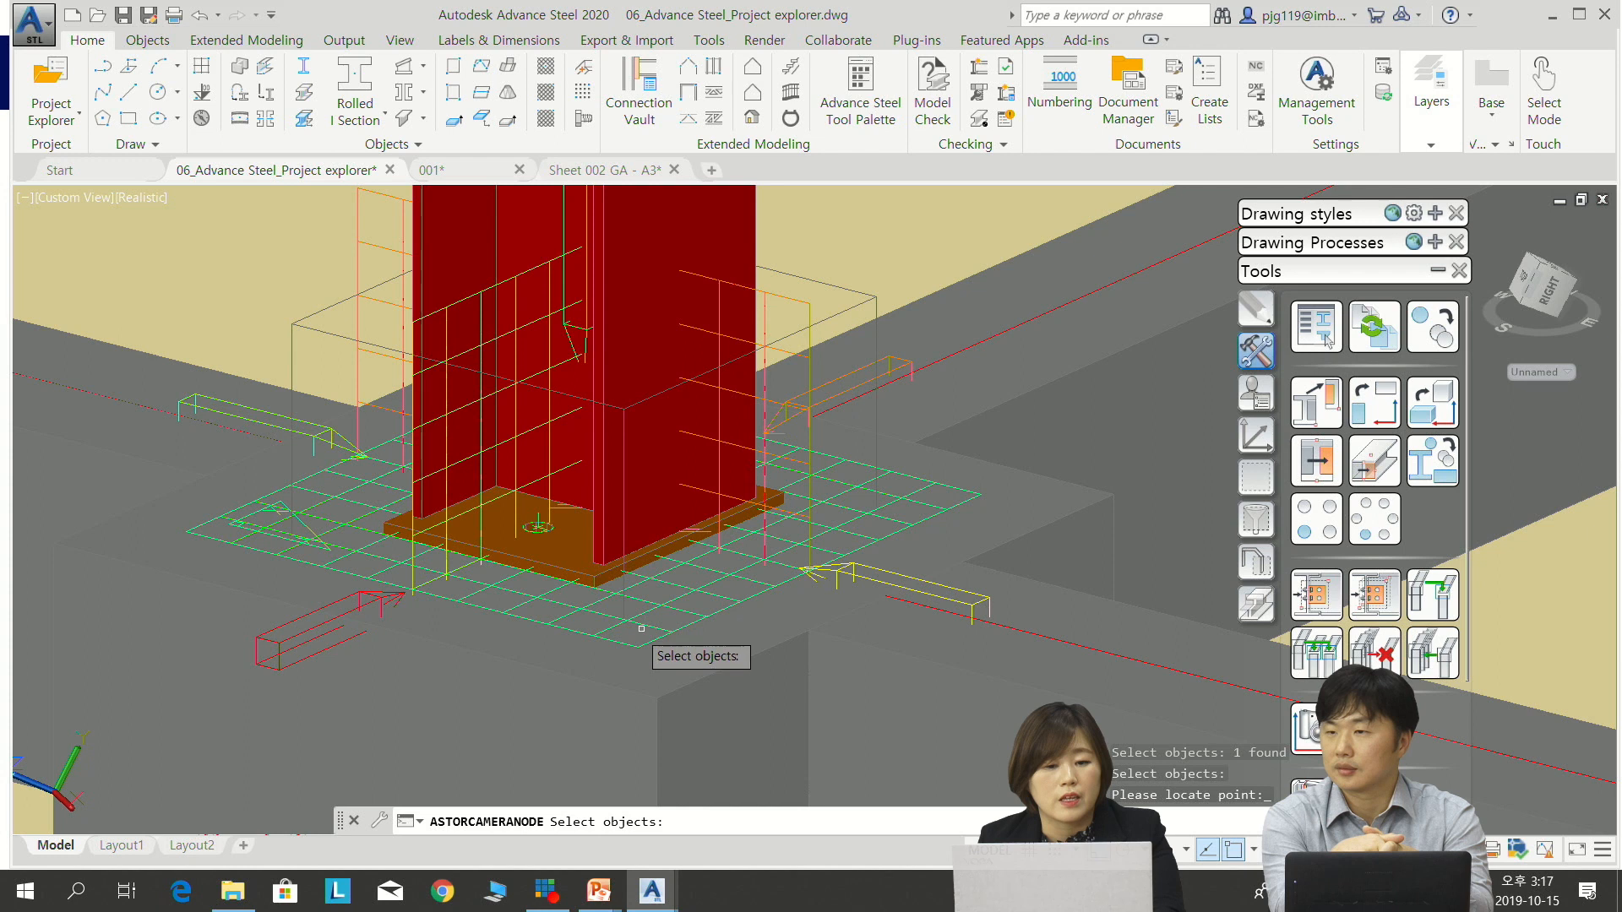
scroll(674, 517, "down", 4)
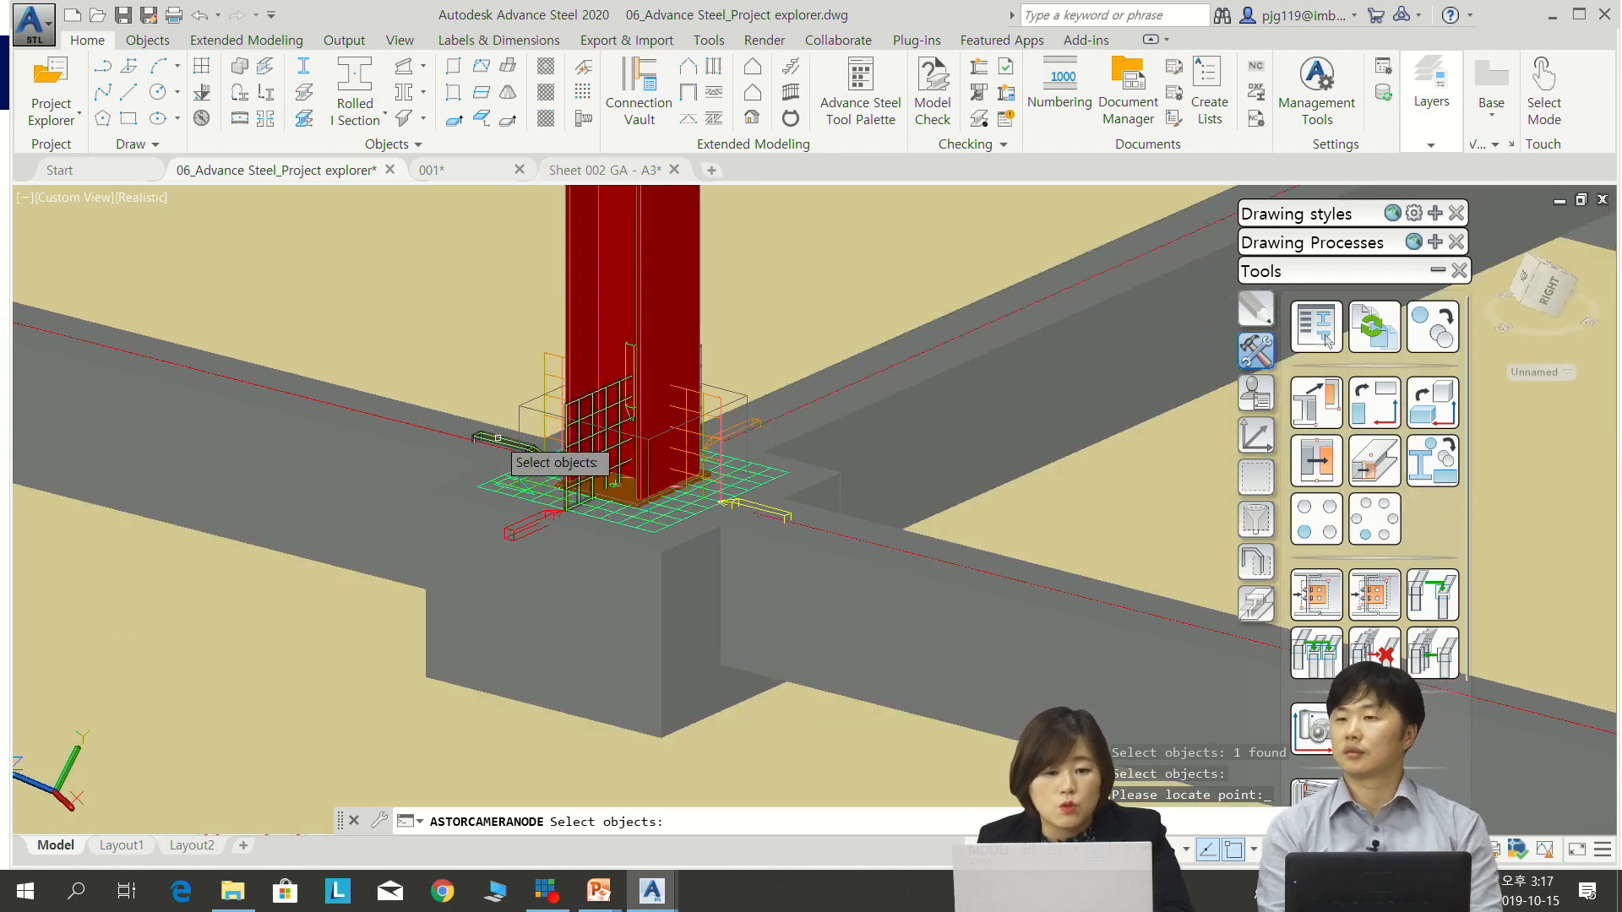
left_click(767, 417)
left_click(760, 423)
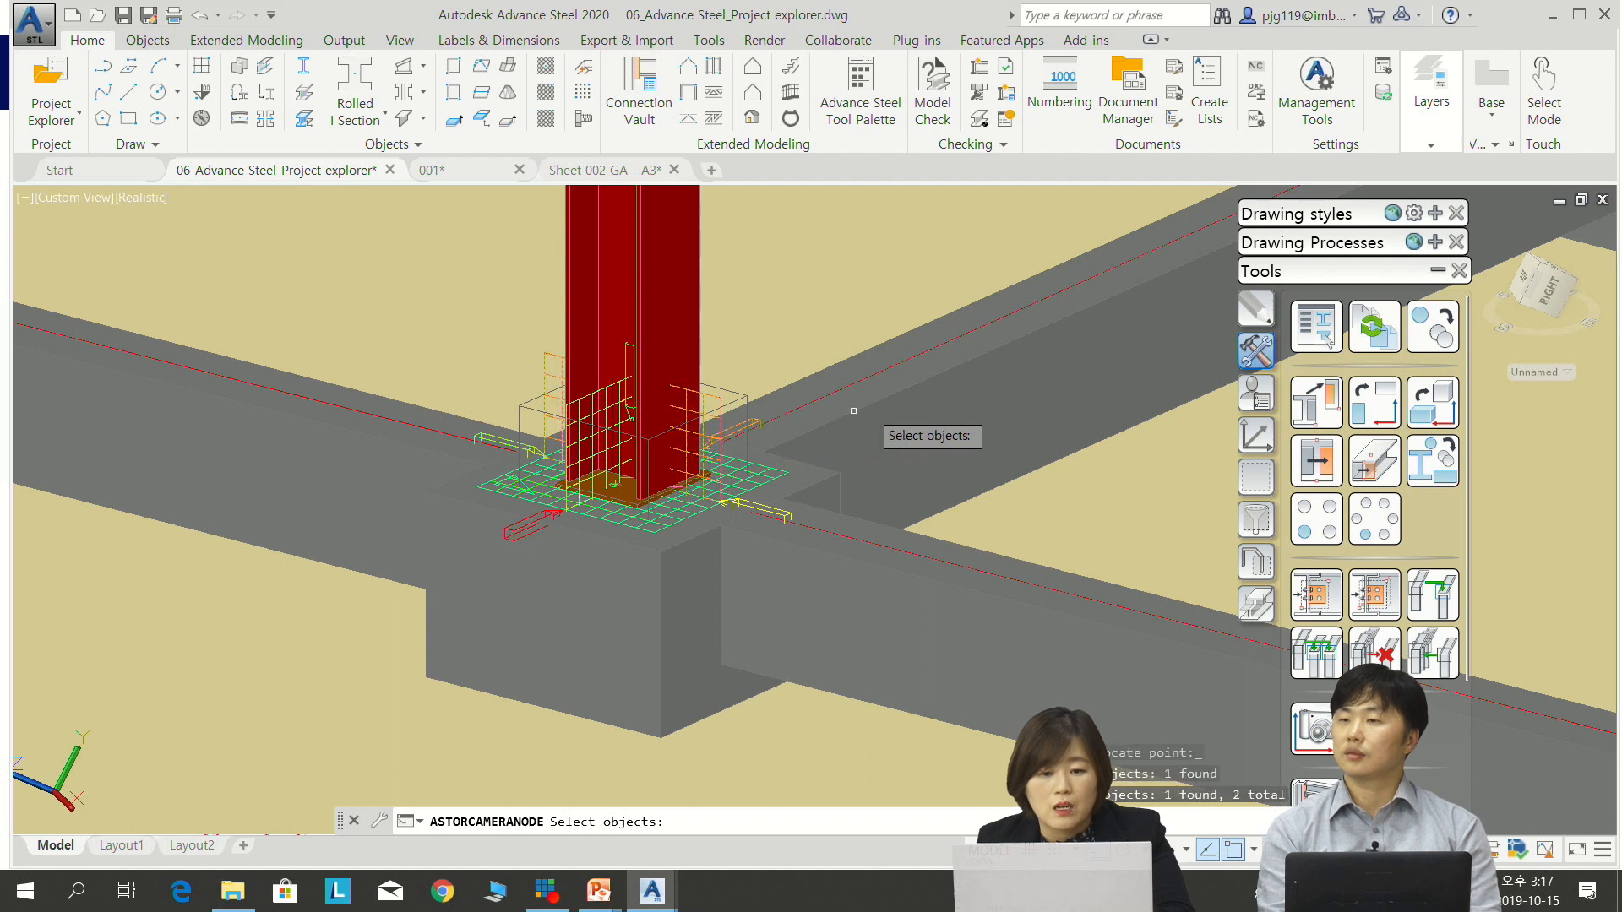
key("Return")
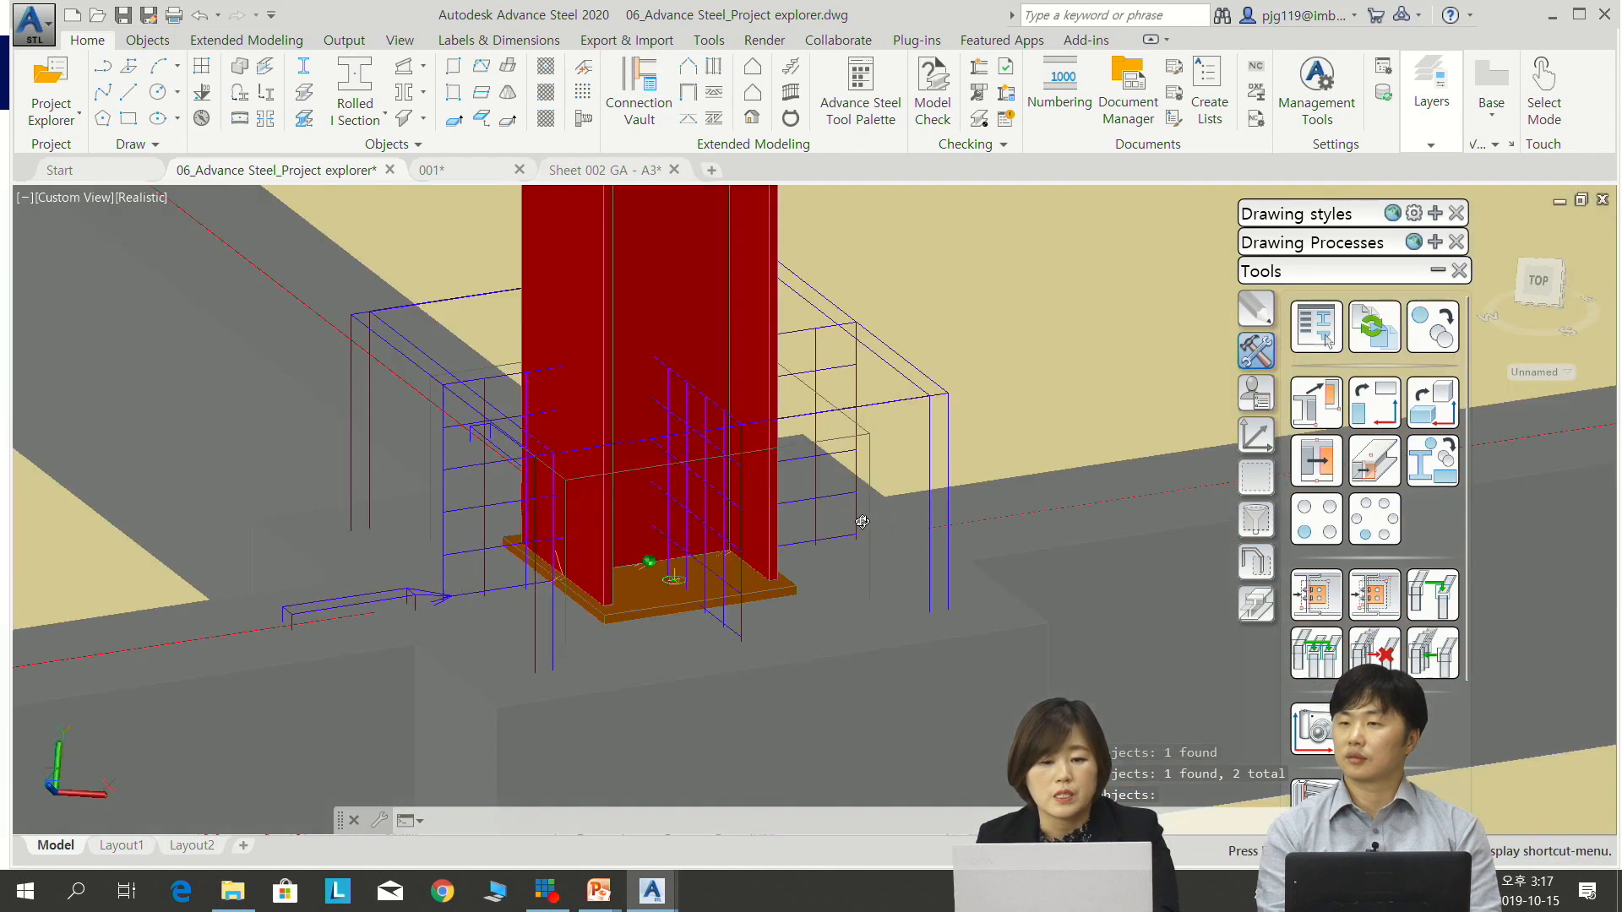
Examine the placement of the two new cameras at the column base from several directions
middle_click_drag(862, 523, 621, 469, "shift")
scroll(621, 469, "down", 4)
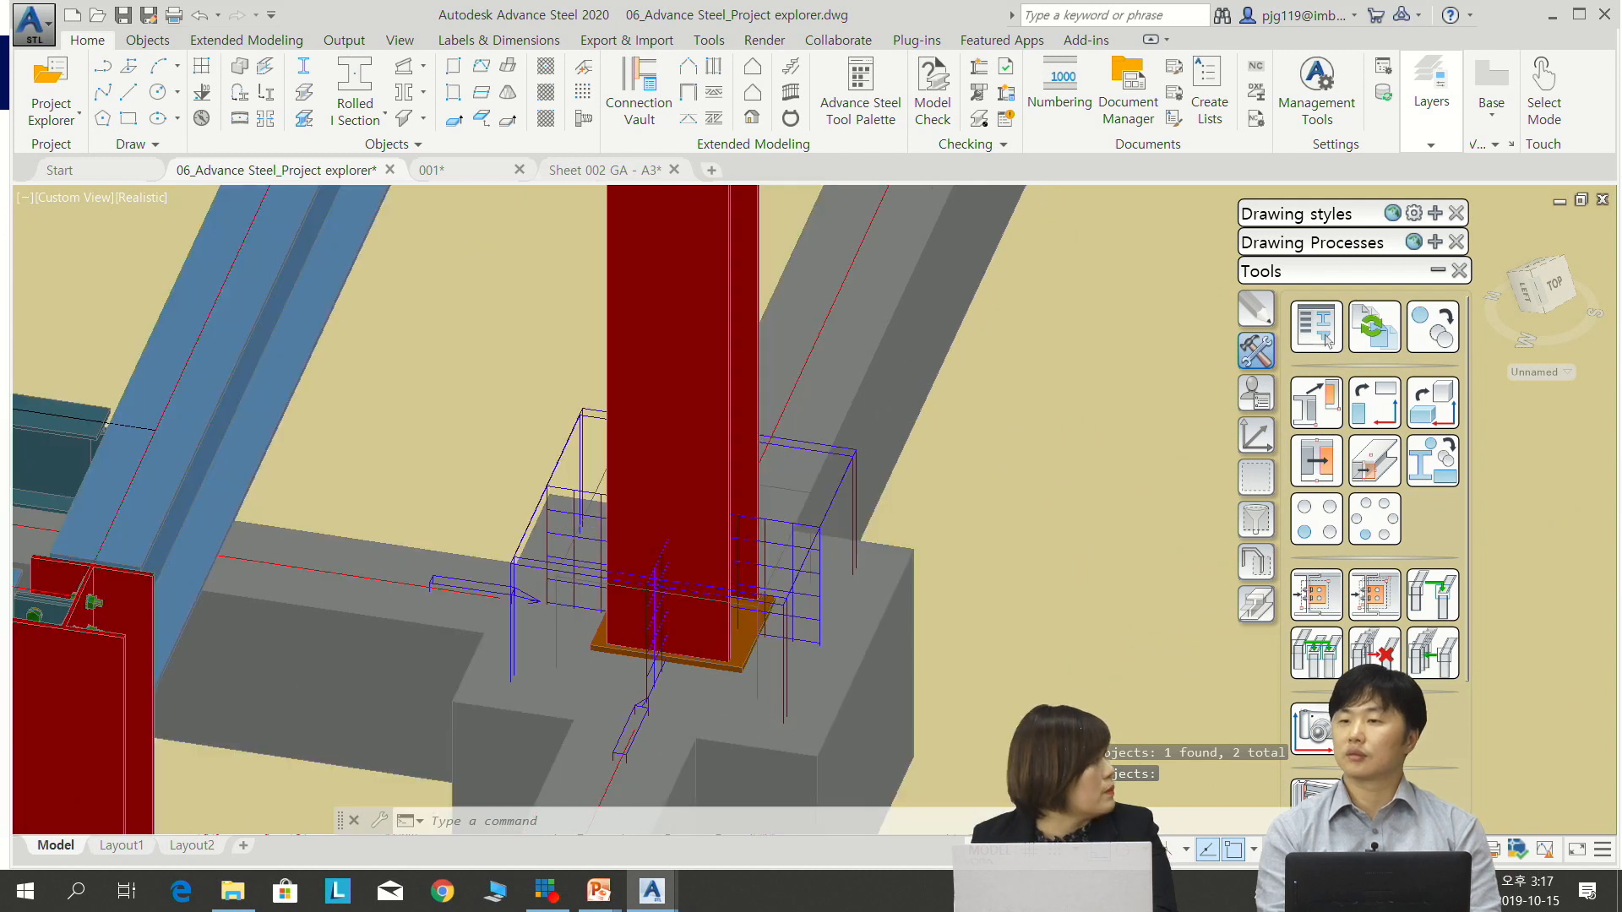
middle_click_drag(716, 701, 583, 592, "shift")
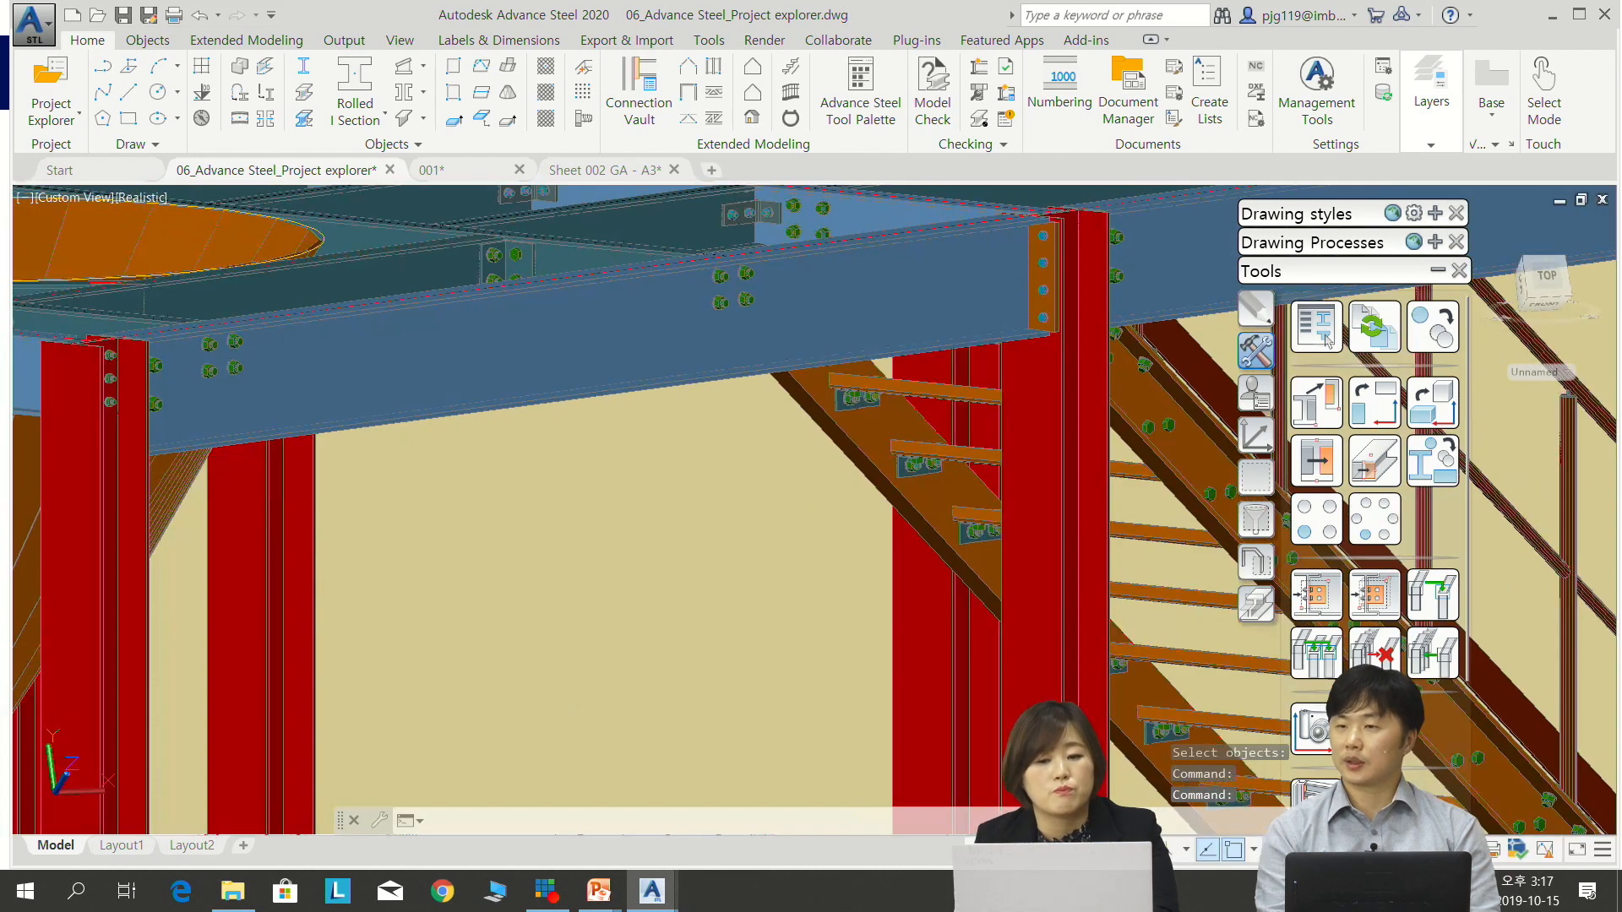
scroll(783, 686, "down", 4)
middle_click_drag(919, 741, 713, 460)
middle_click_drag(738, 663, 736, 665, "shift")
scroll(736, 665, "up", 3)
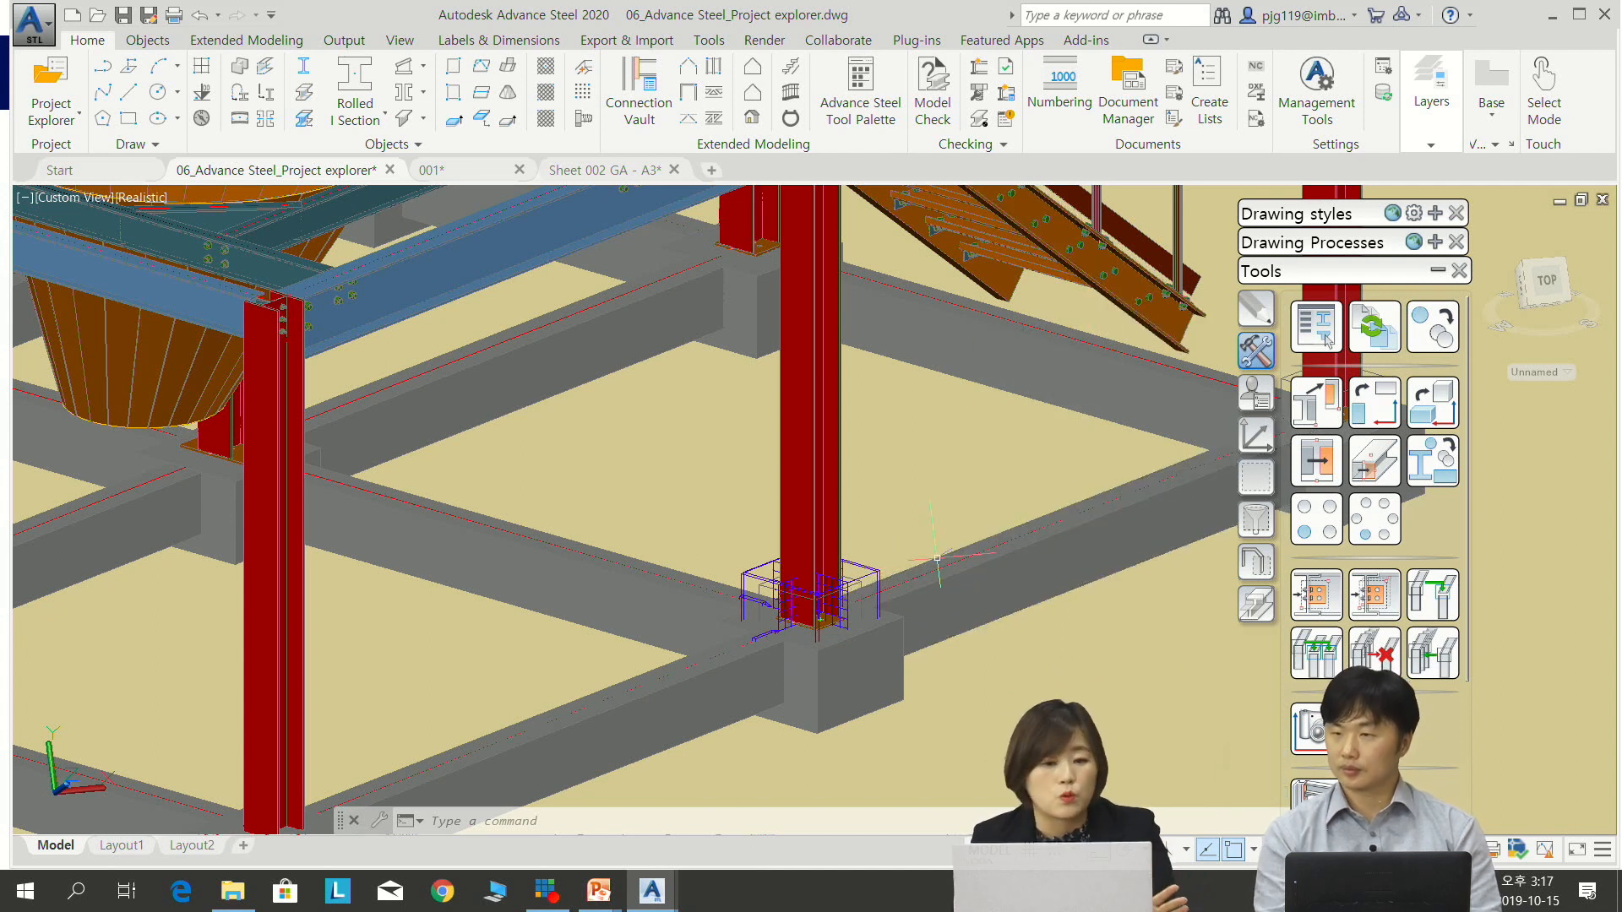
Set the column base camera's style to 3.5 - Detail connection - pickbox and its scale to 1:50
left_click(1325, 339)
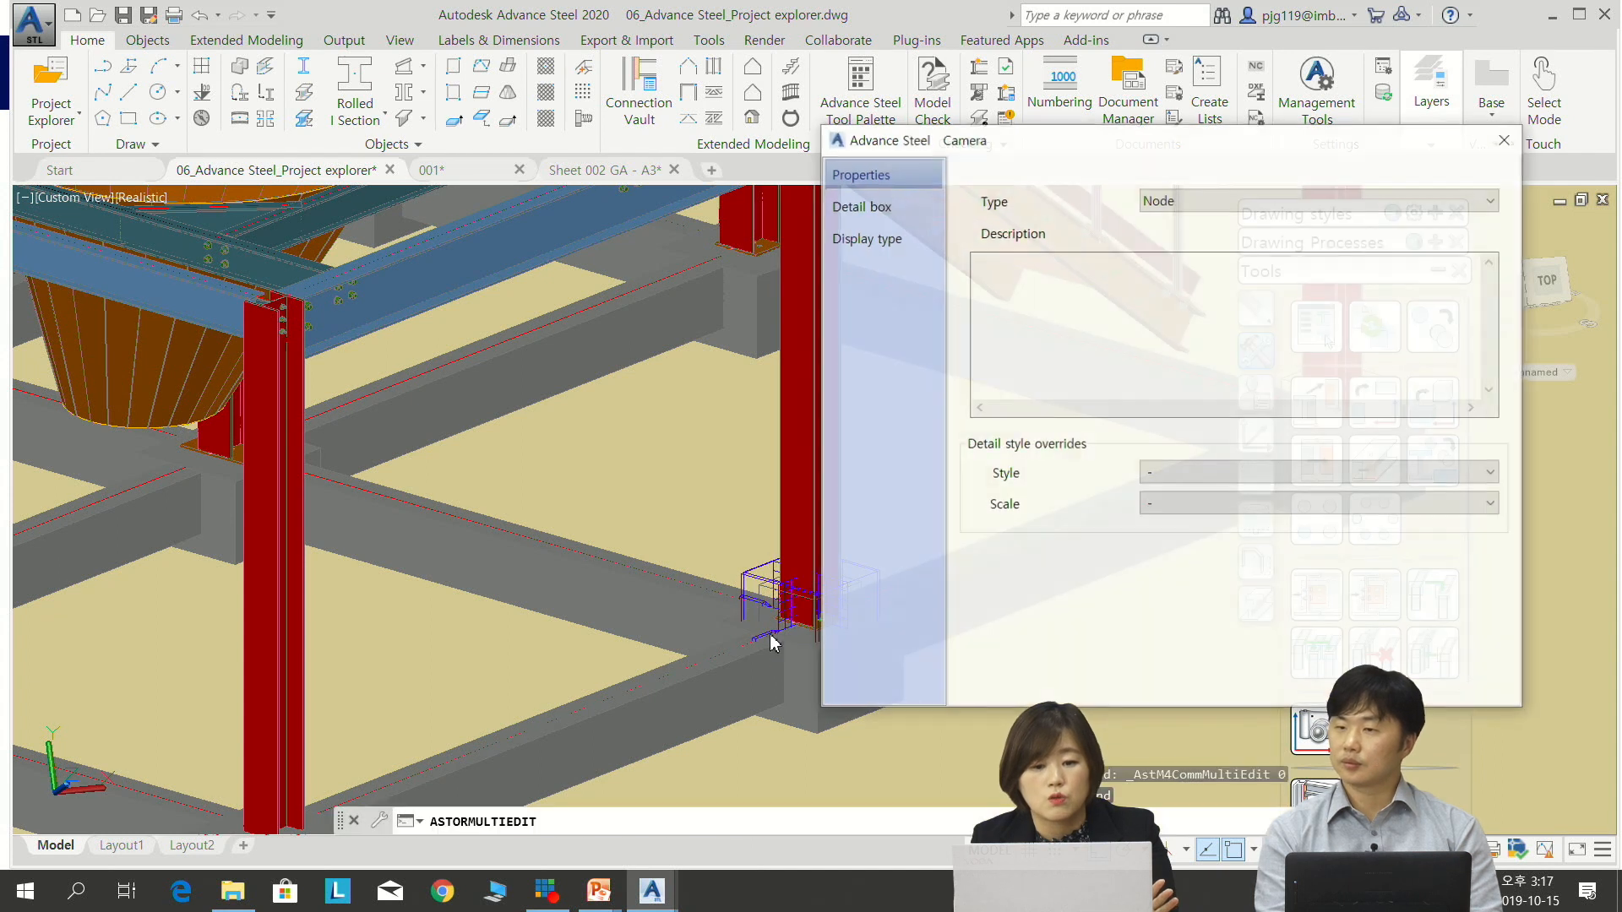
left_click(1224, 477)
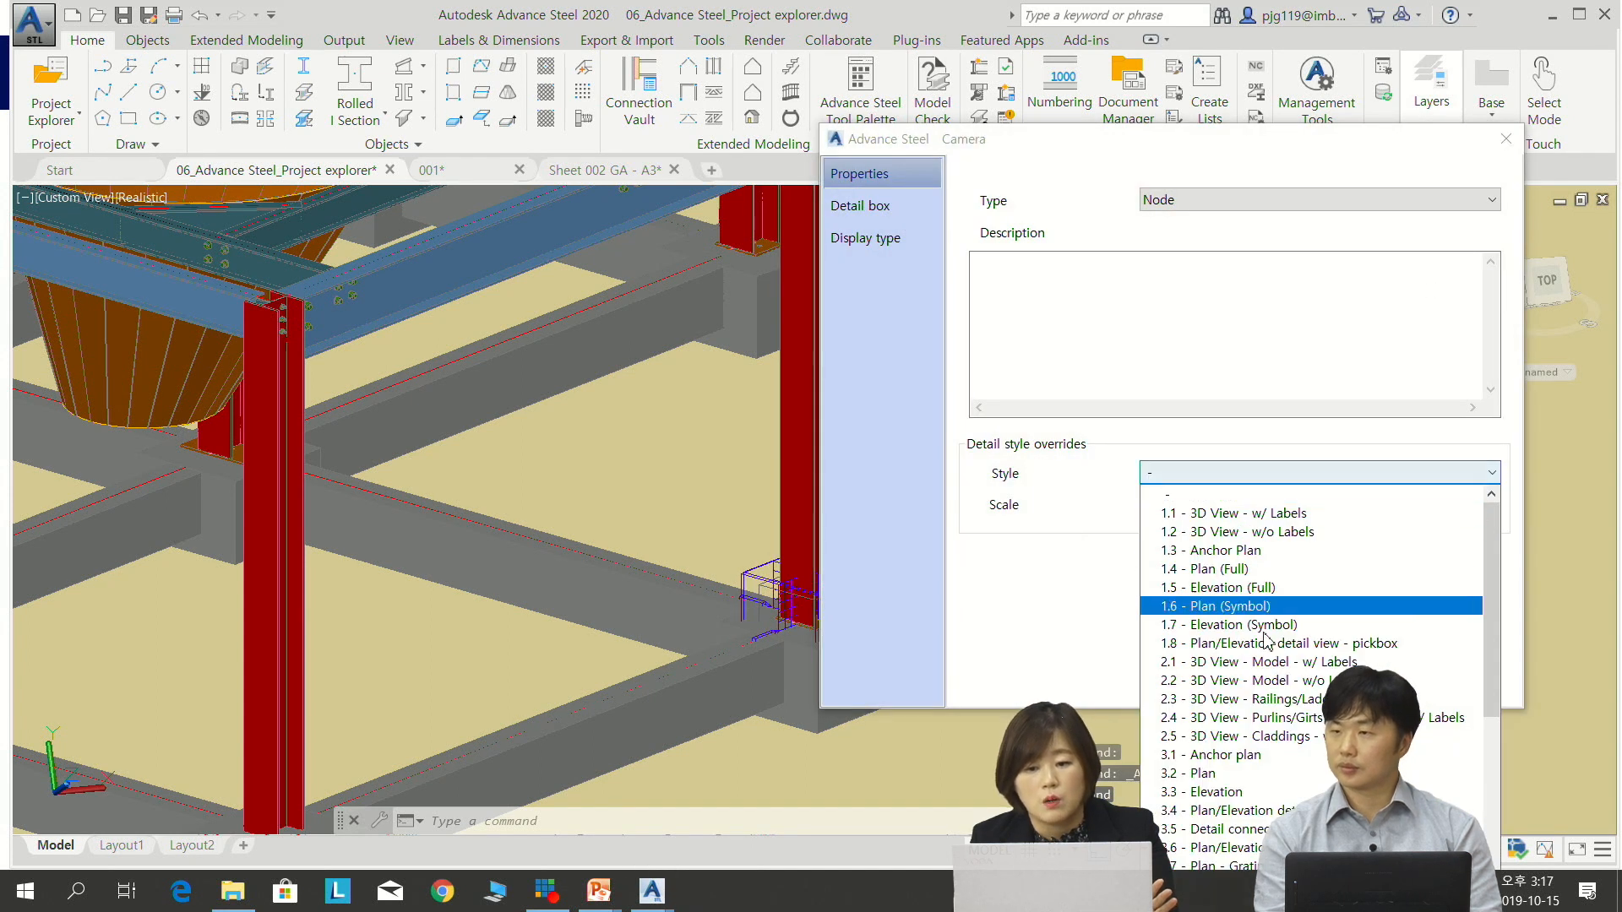
scroll(1310, 625, "down", 3)
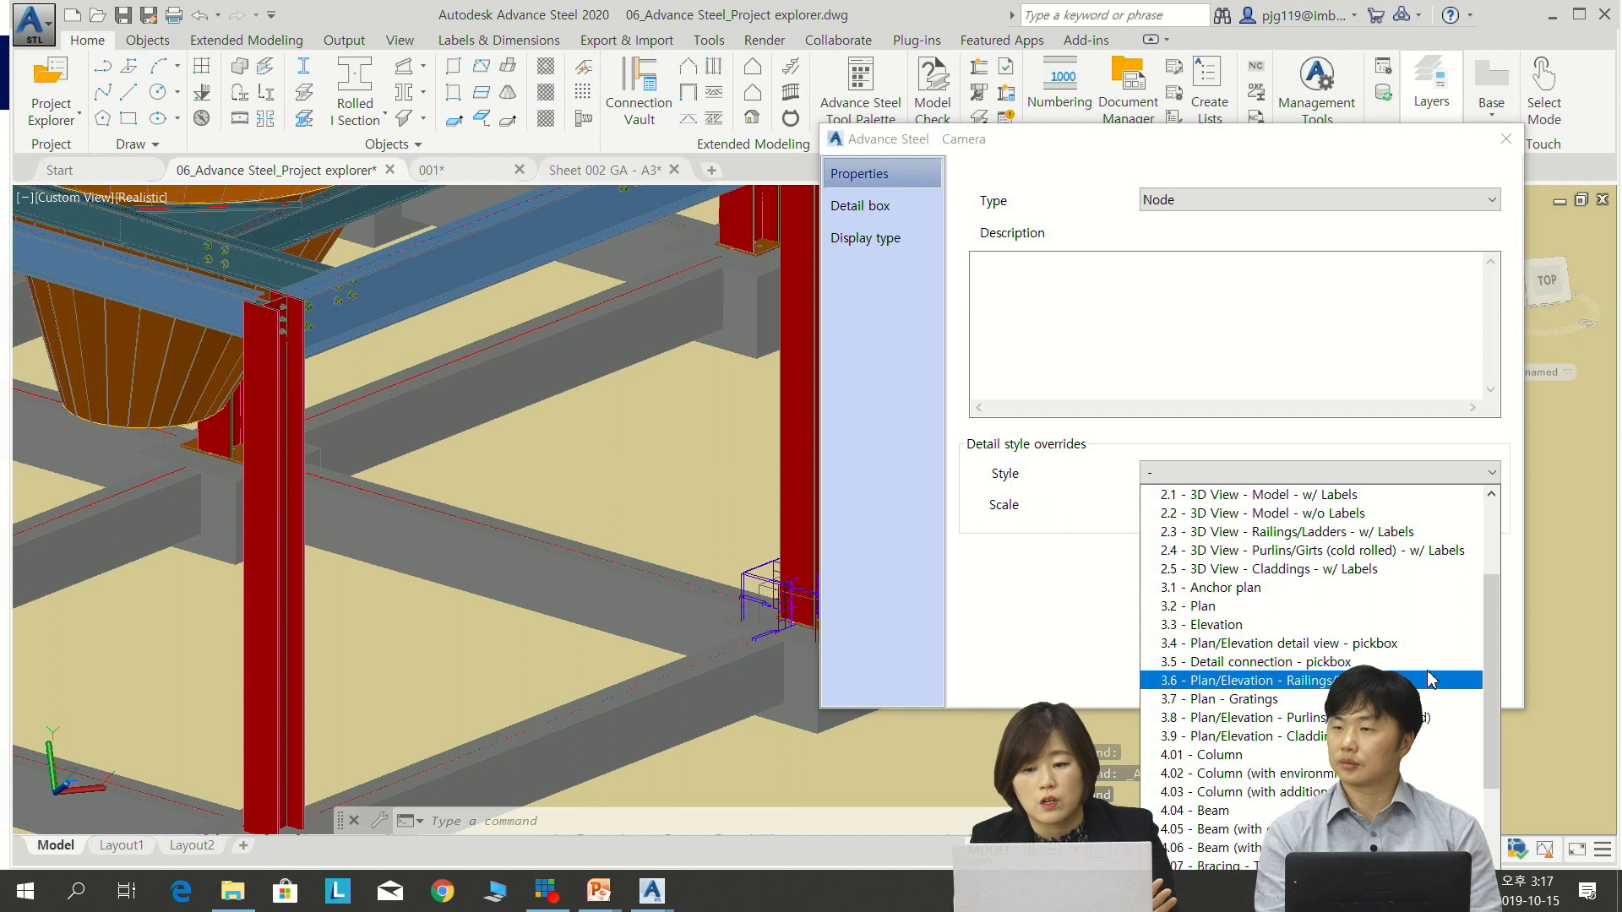
left_click(1383, 663)
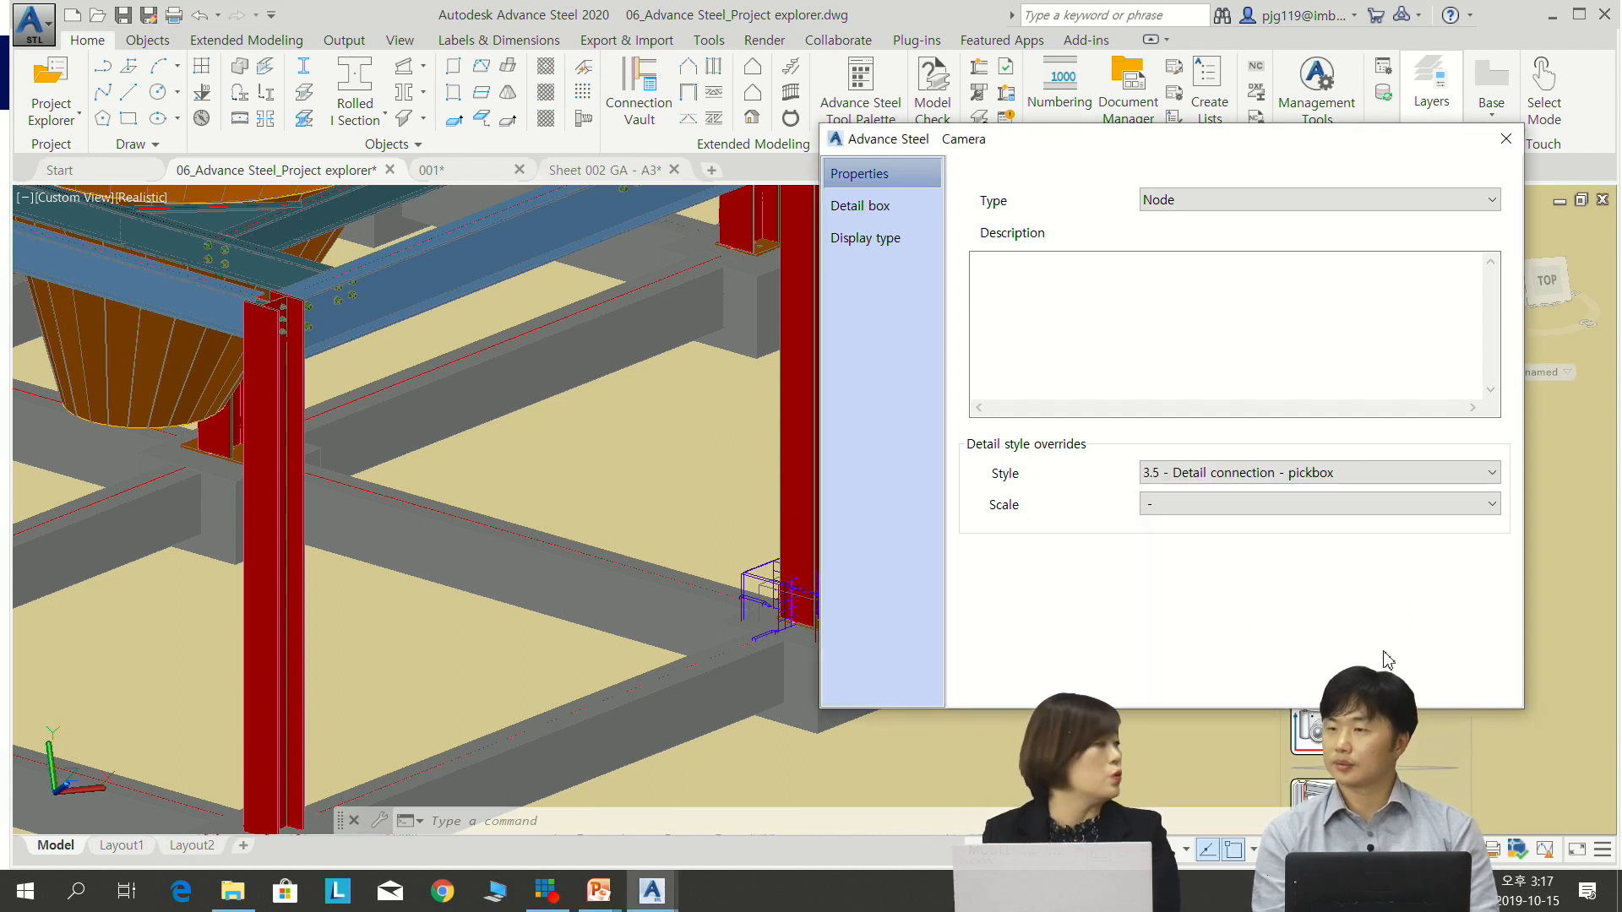
left_click(1295, 504)
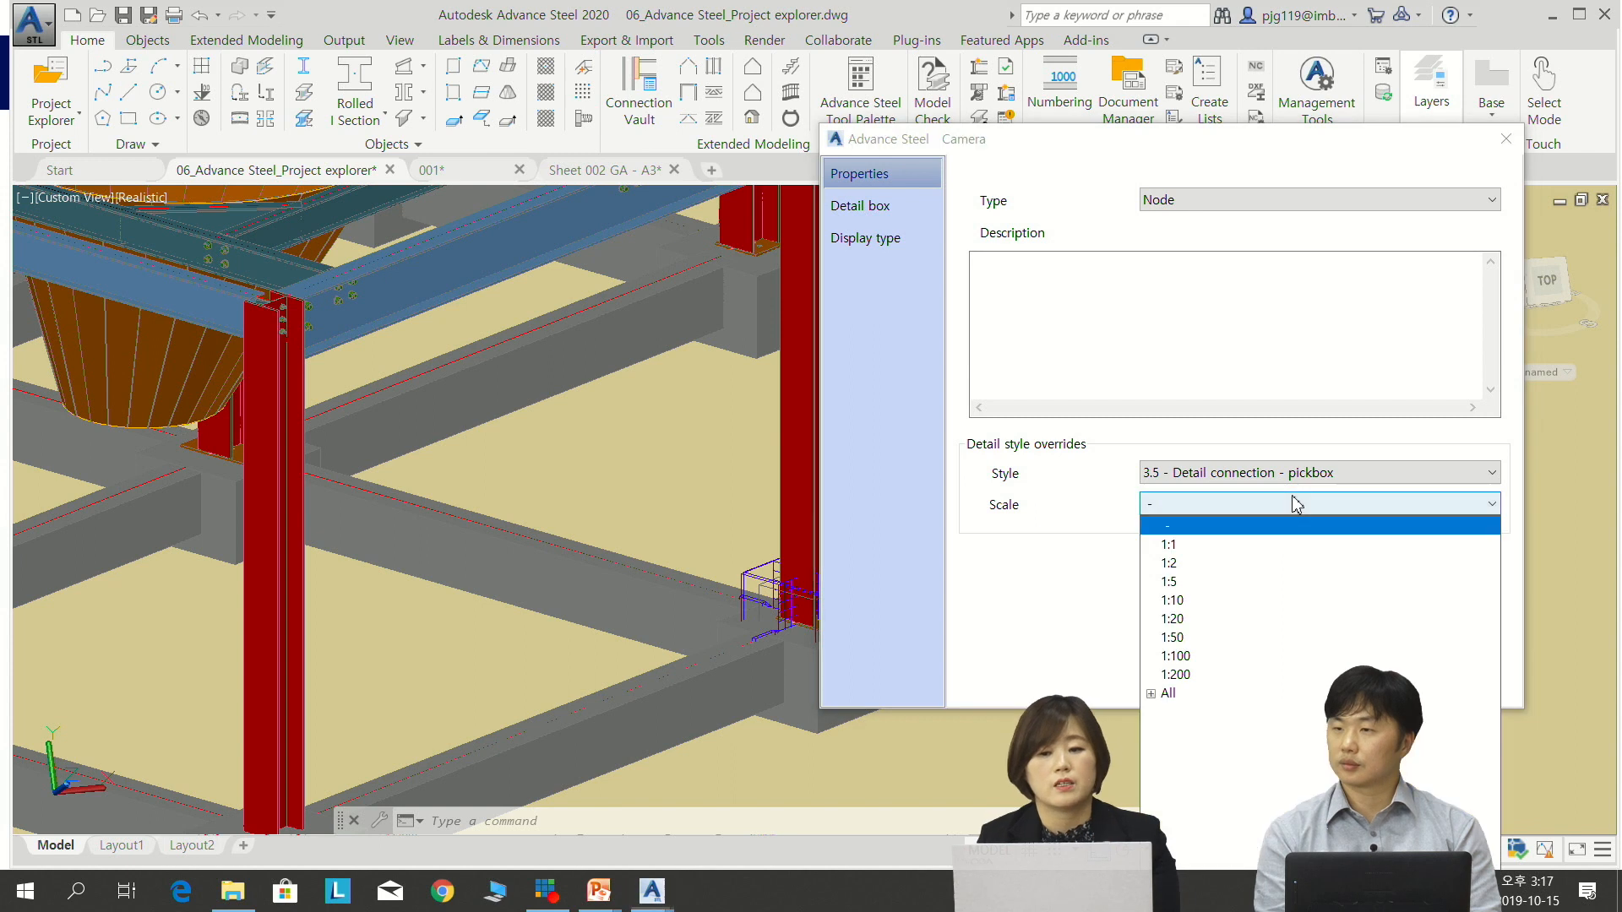
left_click(1225, 643)
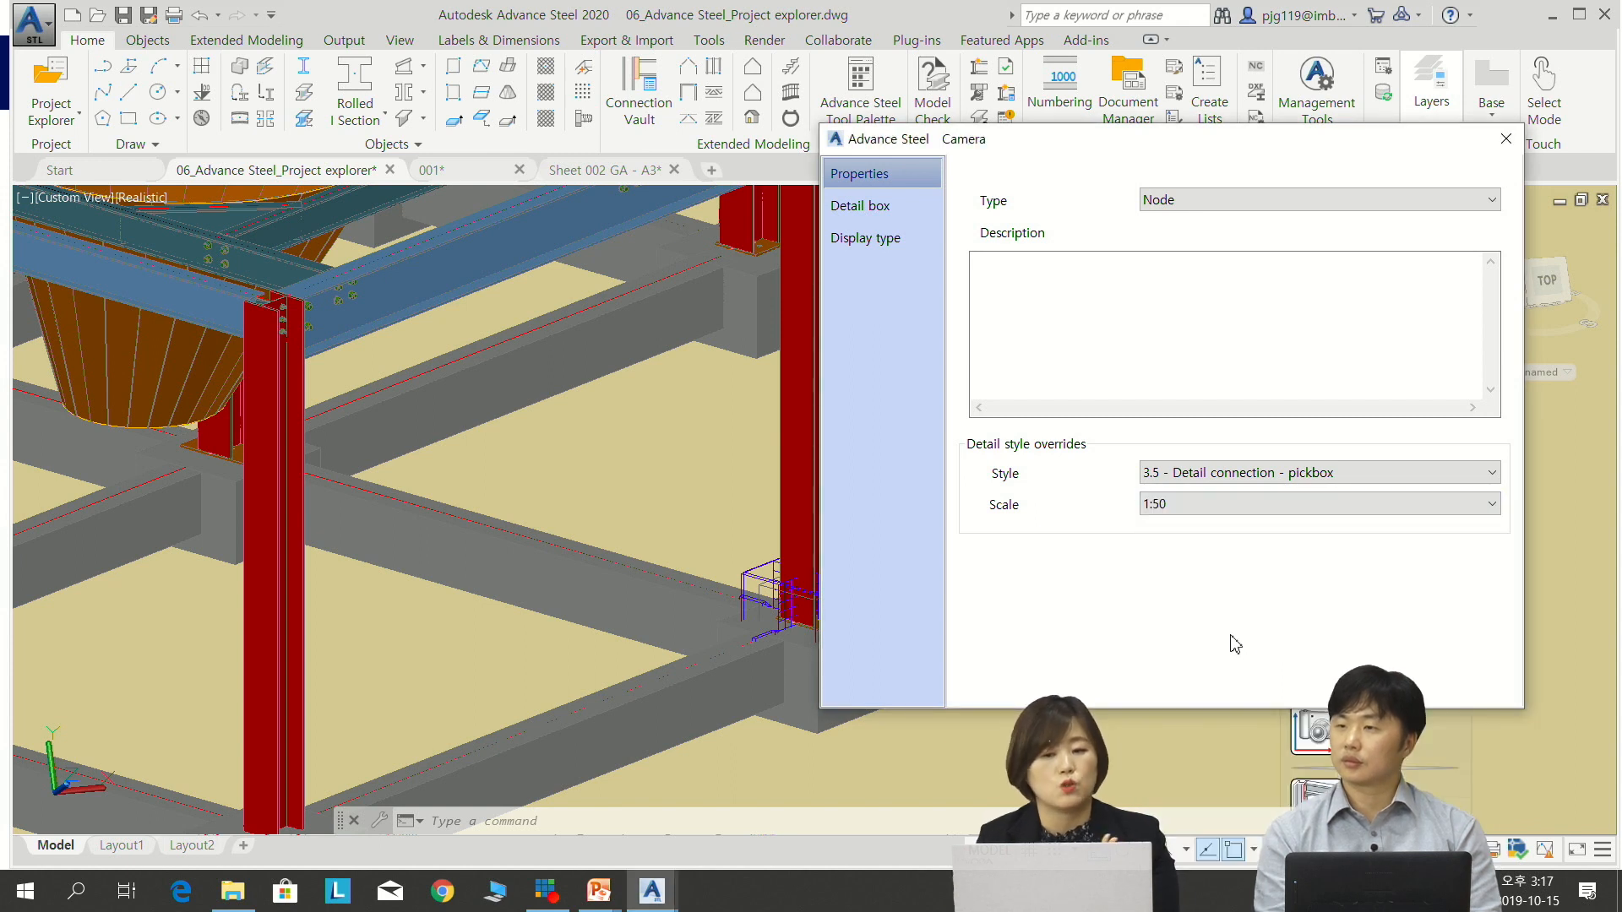